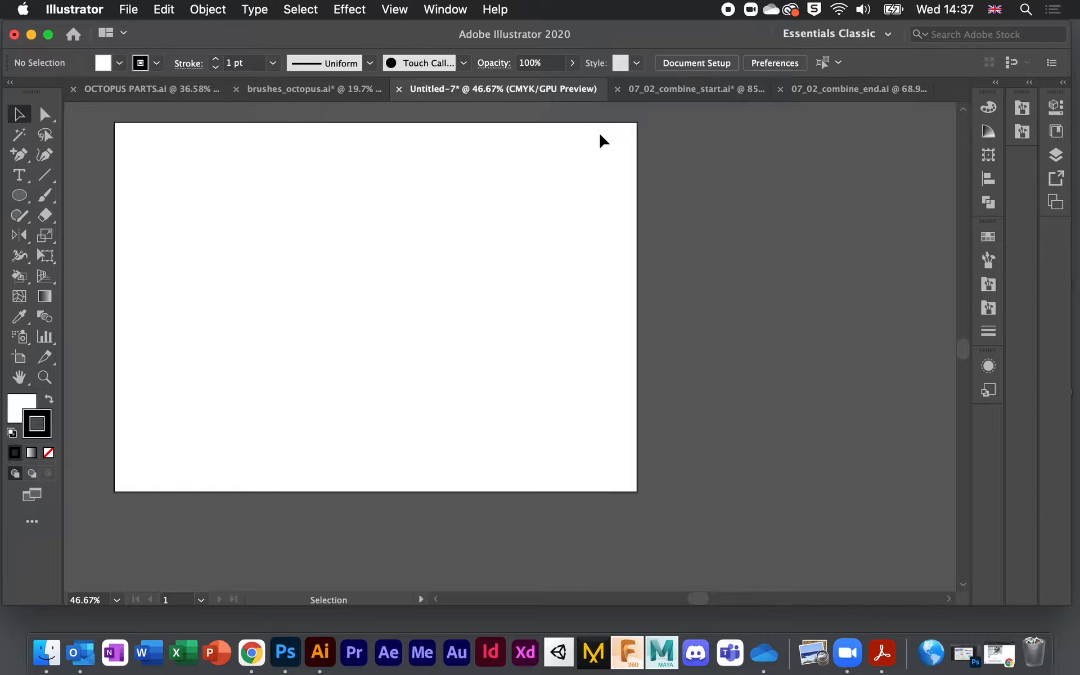
Step: Switch the workspace to Essentials Classic
scroll(634, 365, "left", 3)
scroll(635, 366, "up", 1)
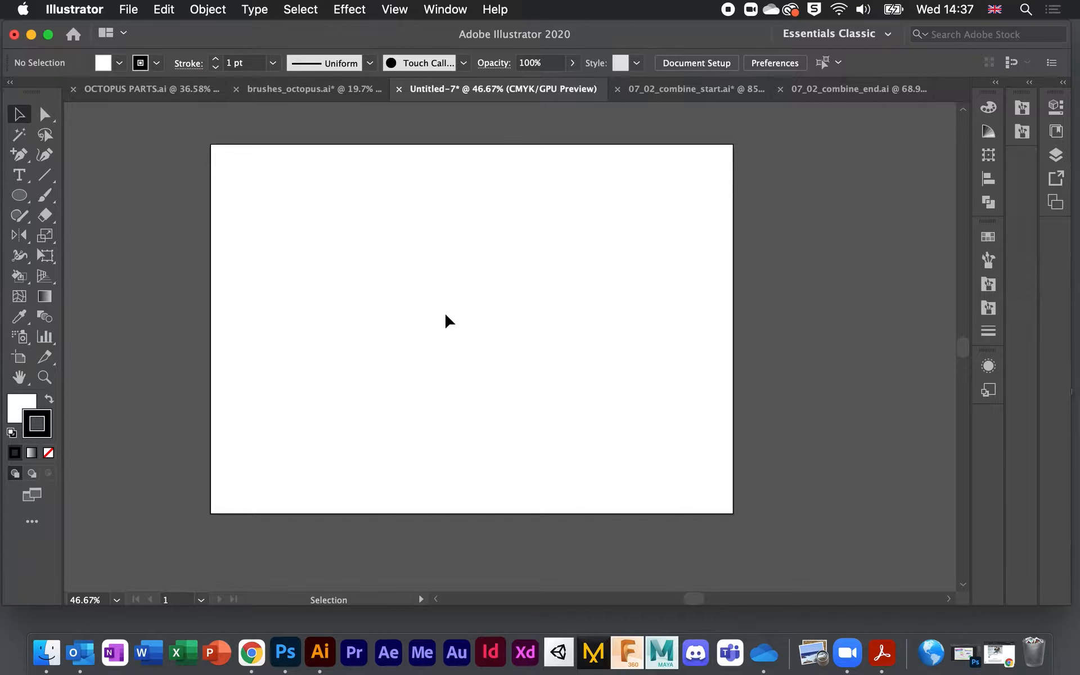
left_click(445, 9)
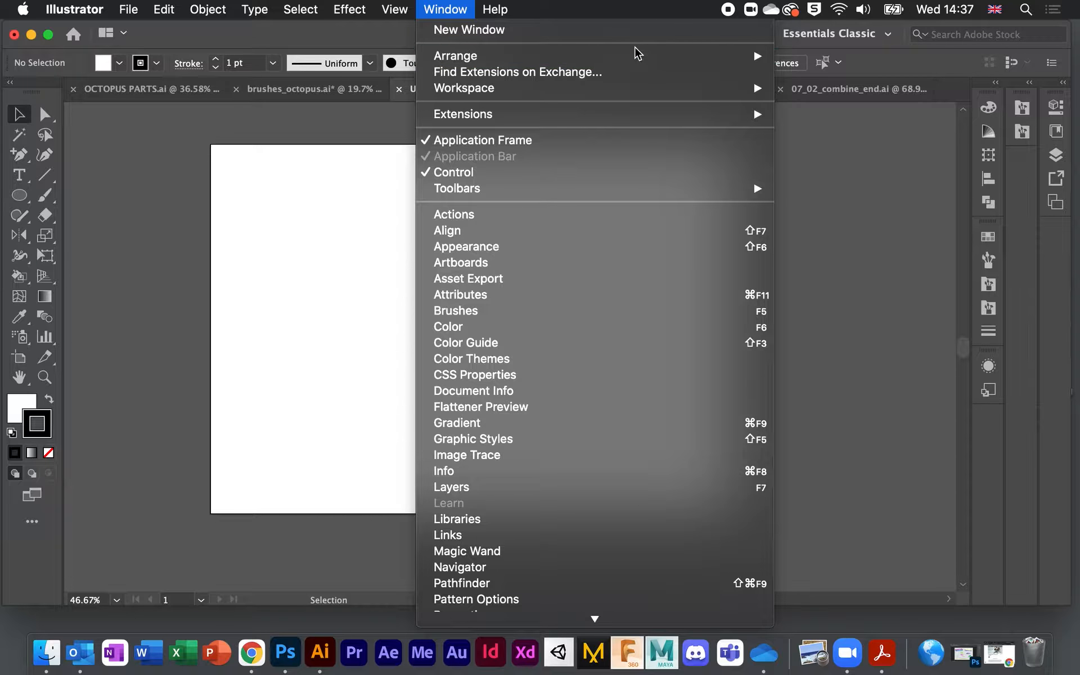
mouse_move(631, 86)
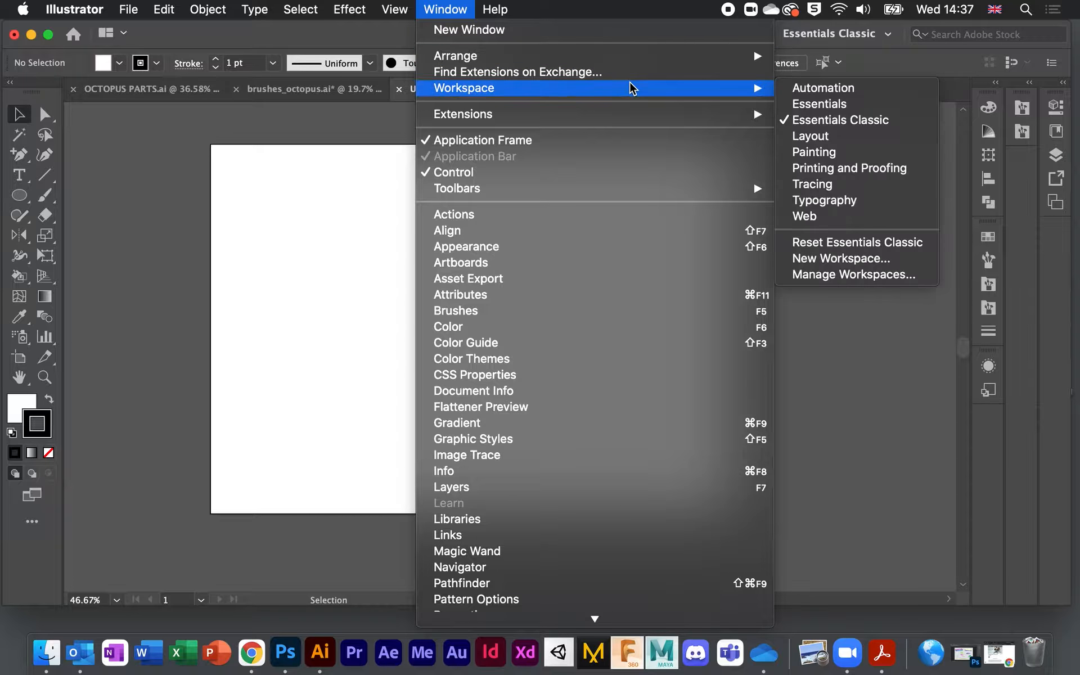
left_click(905, 120)
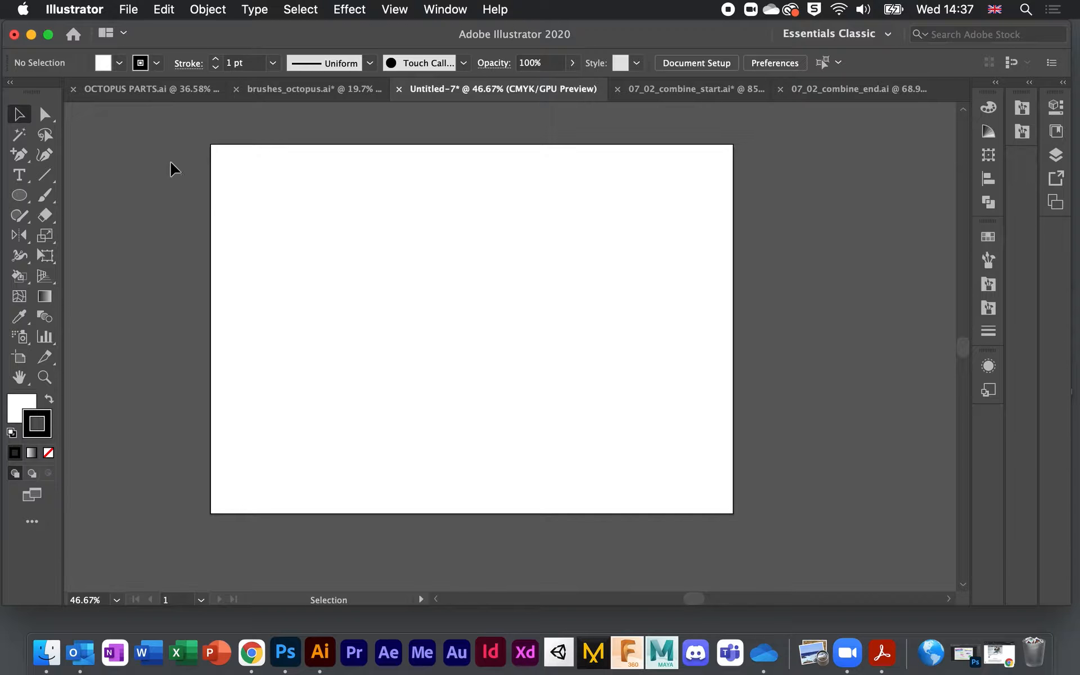
Step: Paint four freehand Paintbrush test strokes, then undo them
left_click(43, 194)
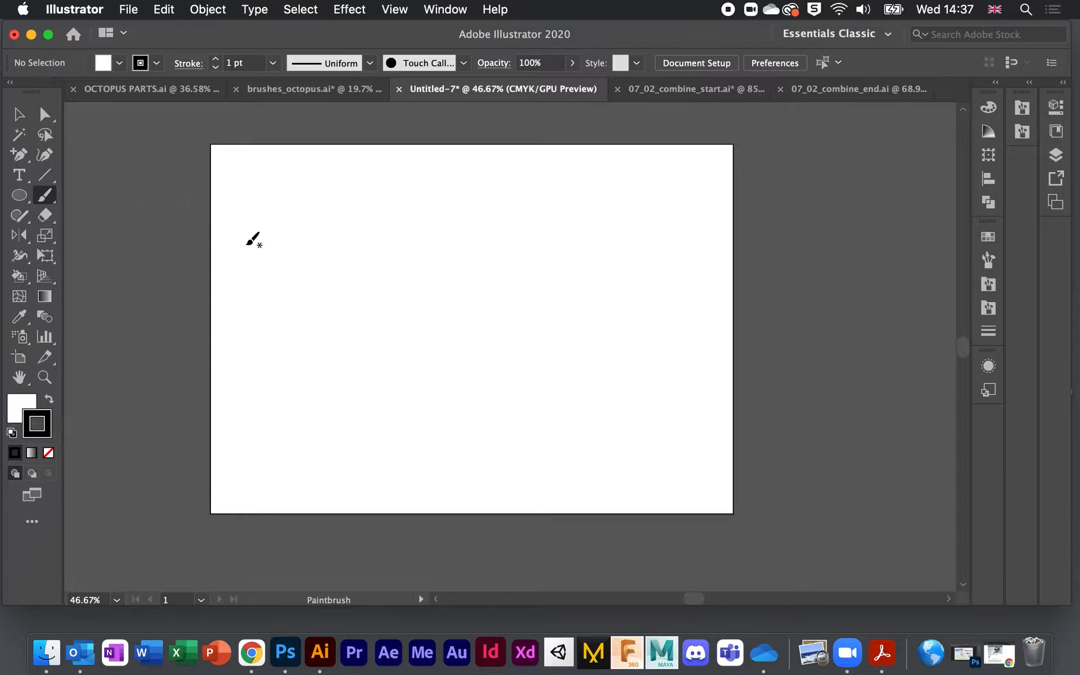
mouse_move(459, 225)
left_mouse_down()
mouse_move(496, 255)
mouse_move(422, 187)
mouse_move(565, 300)
mouse_move(398, 250)
mouse_move(388, 328)
left_mouse_up()
mouse_move(337, 387)
left_mouse_down()
mouse_move(475, 320)
mouse_move(616, 495)
left_mouse_up()
left_click_drag(518, 338, 318, 256)
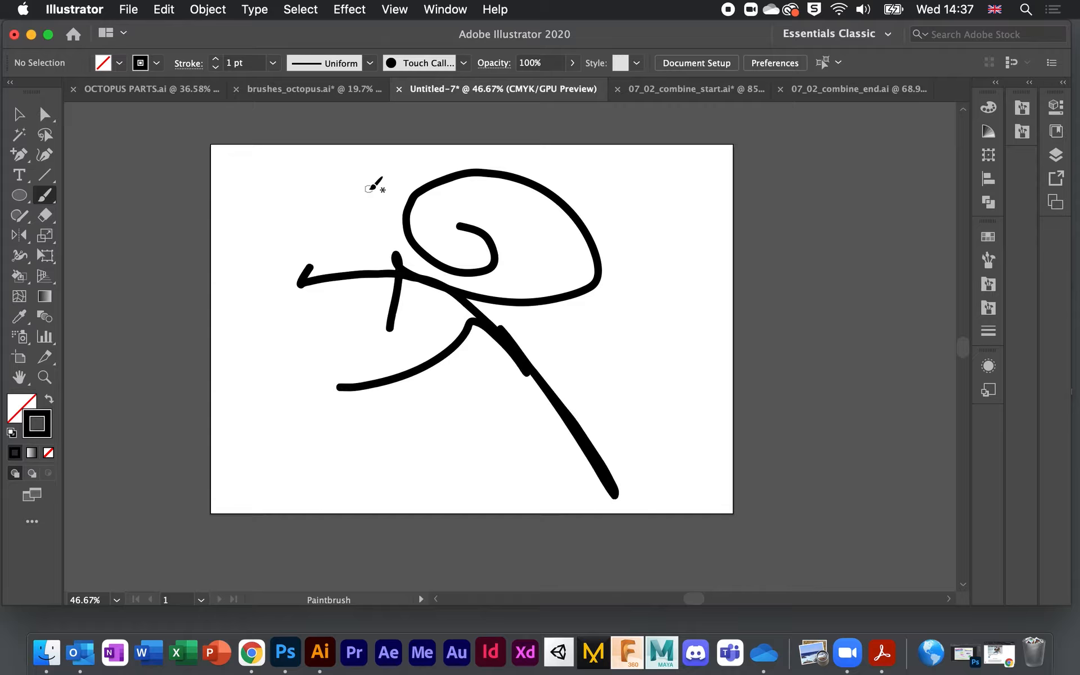
left_click_drag(643, 261, 623, 308)
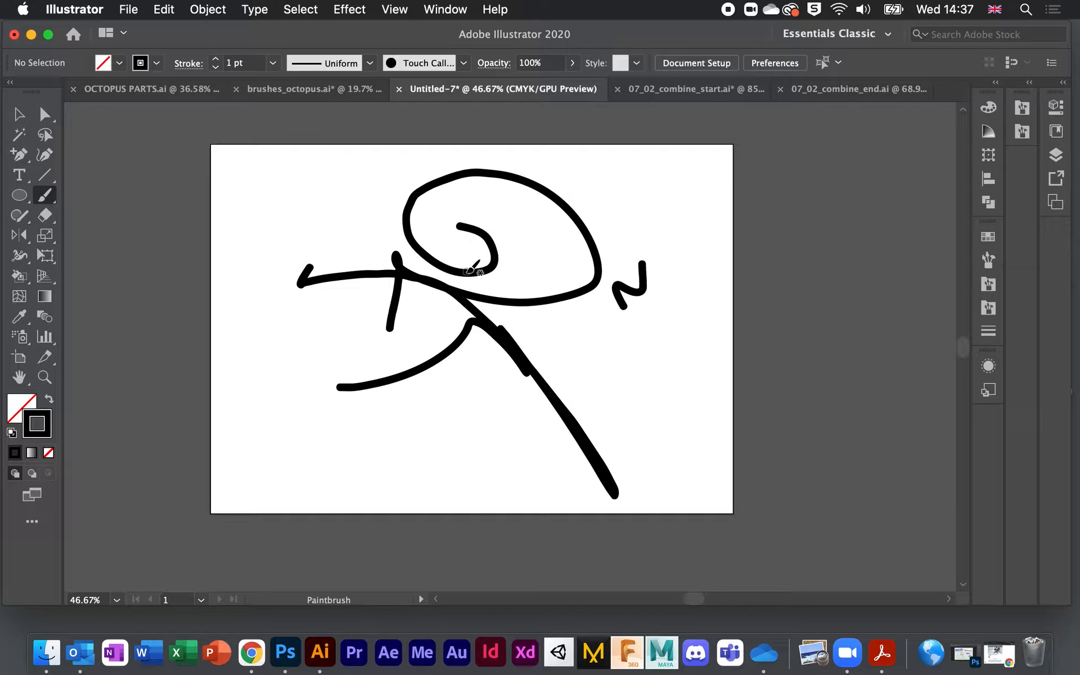
key("super+z")
key("super+z")
key("super+z")
key("super+z")
key("super+z")
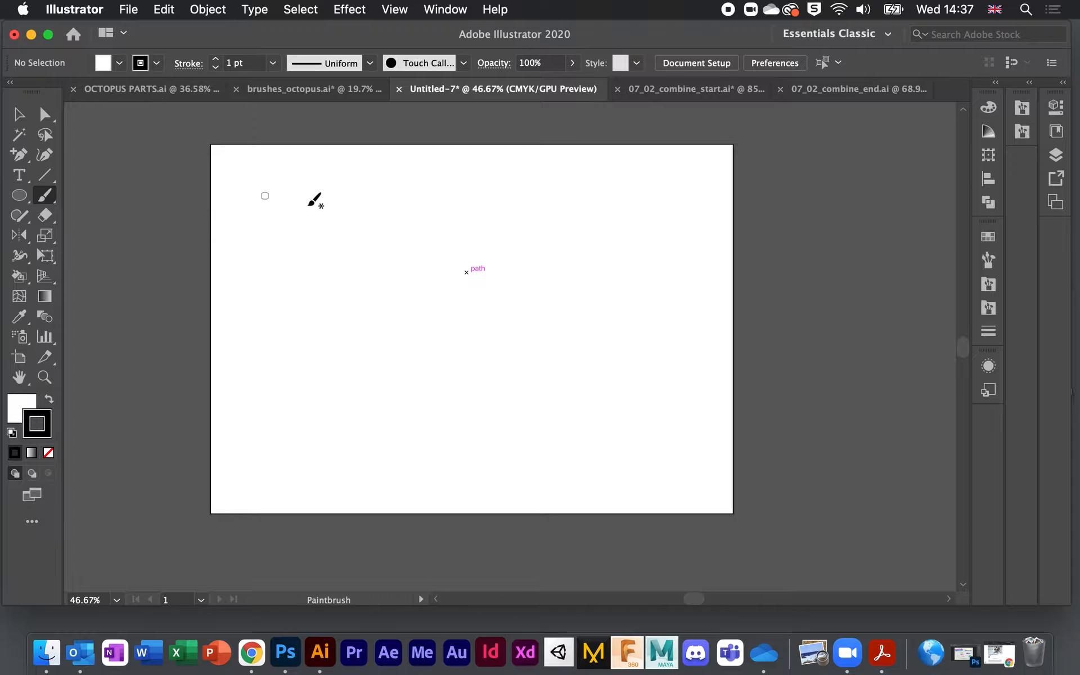
Step: Raise the stroke weight to 5 pt and paint thick black strokes across the upper and lower artboard
left_click(215, 59)
left_click(214, 59)
left_click(215, 58)
left_click(215, 58)
left_click_drag(290, 195, 445, 218)
left_click(215, 58)
left_click(216, 58)
left_click_drag(309, 324, 543, 324)
Step: Paint a thick magenta test stroke, then undo it and the wide black bar
left_click(158, 65)
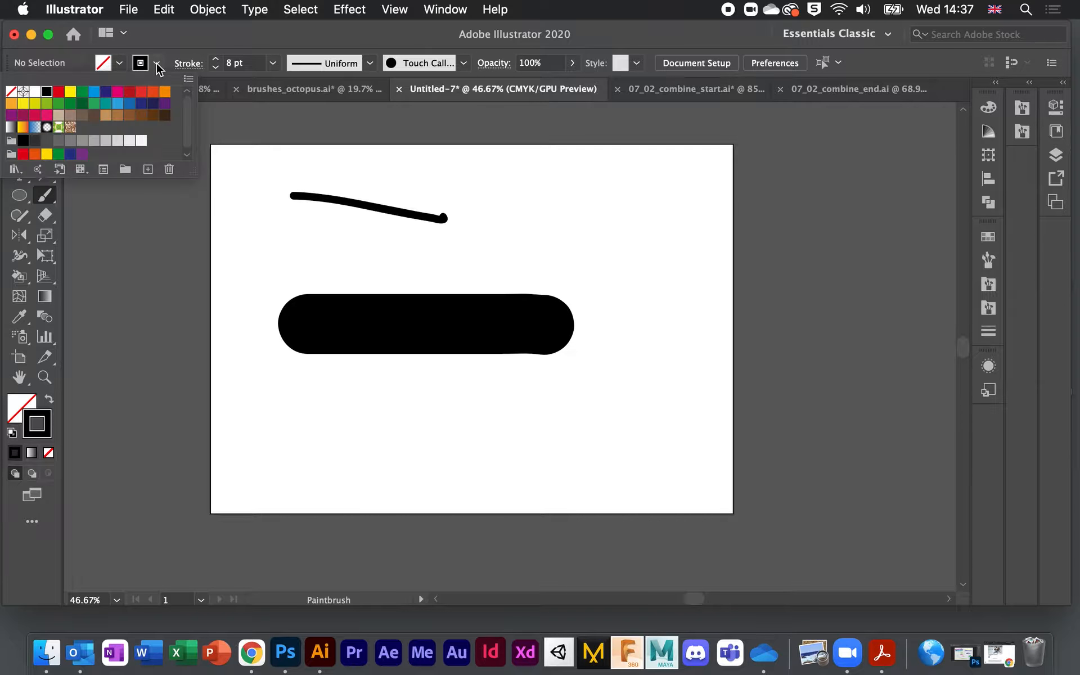
left_click(118, 91)
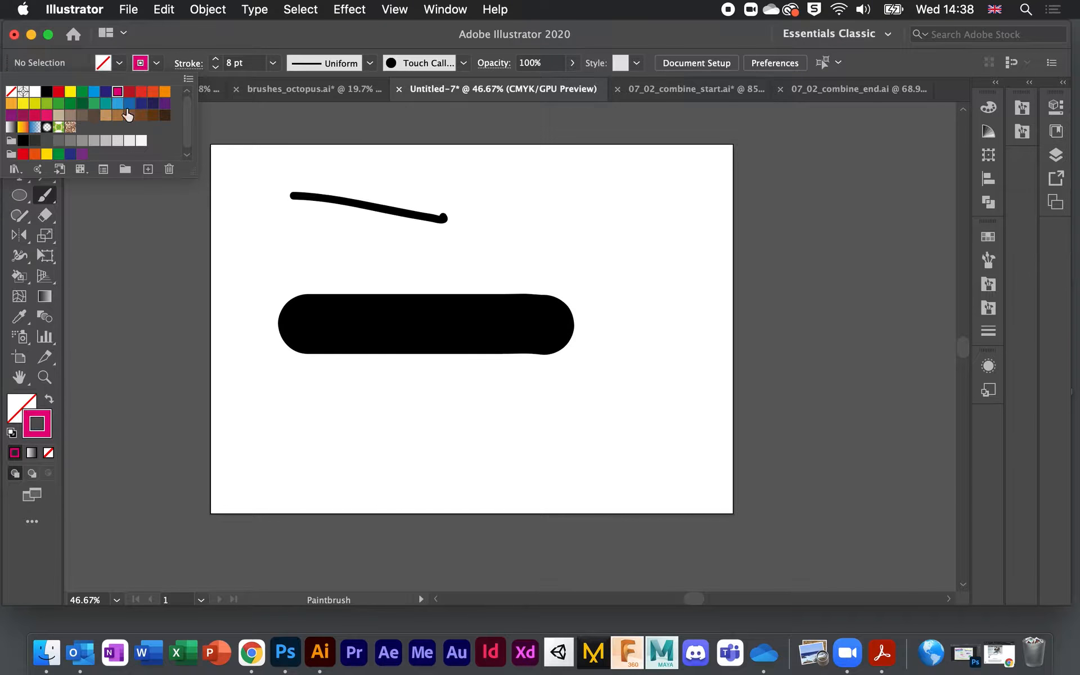
left_click(464, 336)
left_click_drag(451, 234, 655, 241)
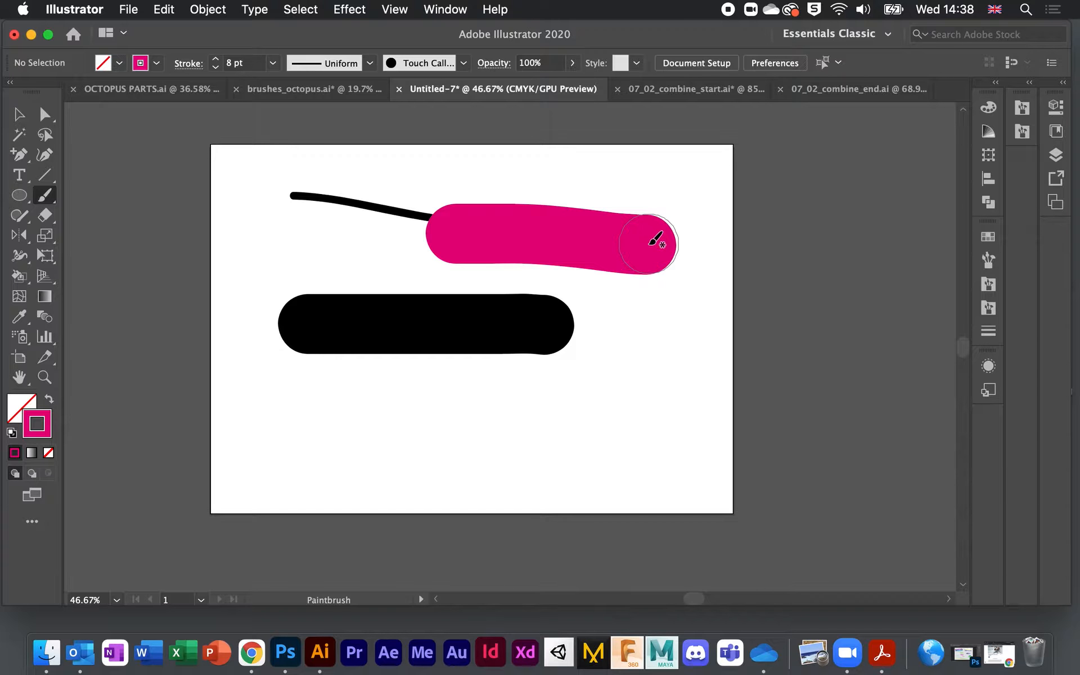
key("super+z")
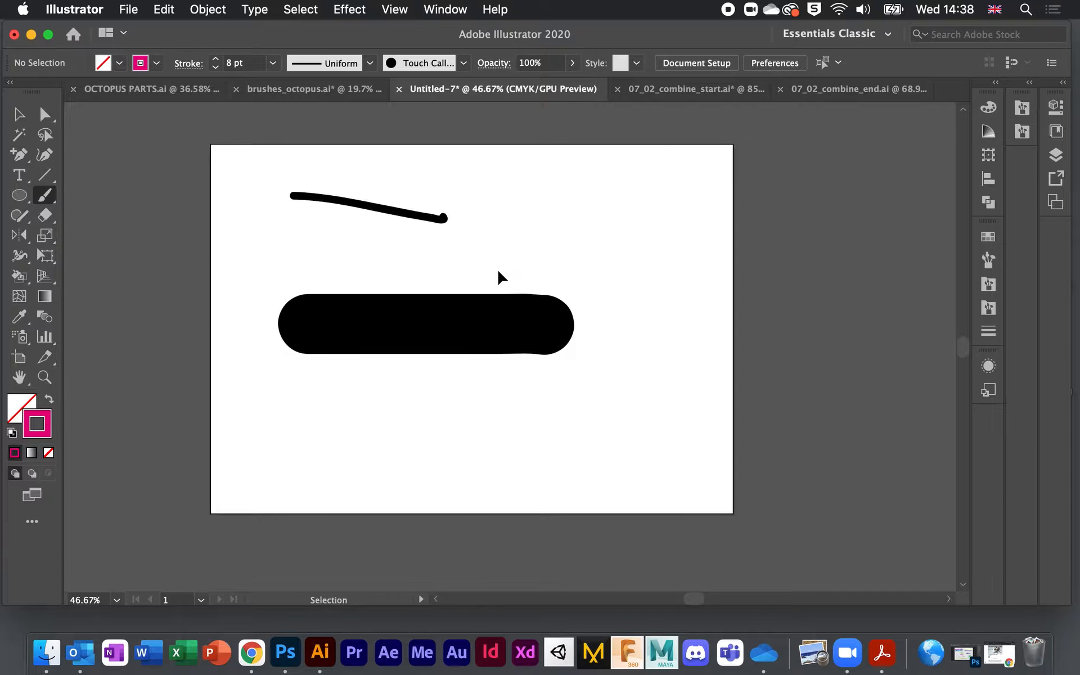
key("super+z")
key("super+z")
key("super+z")
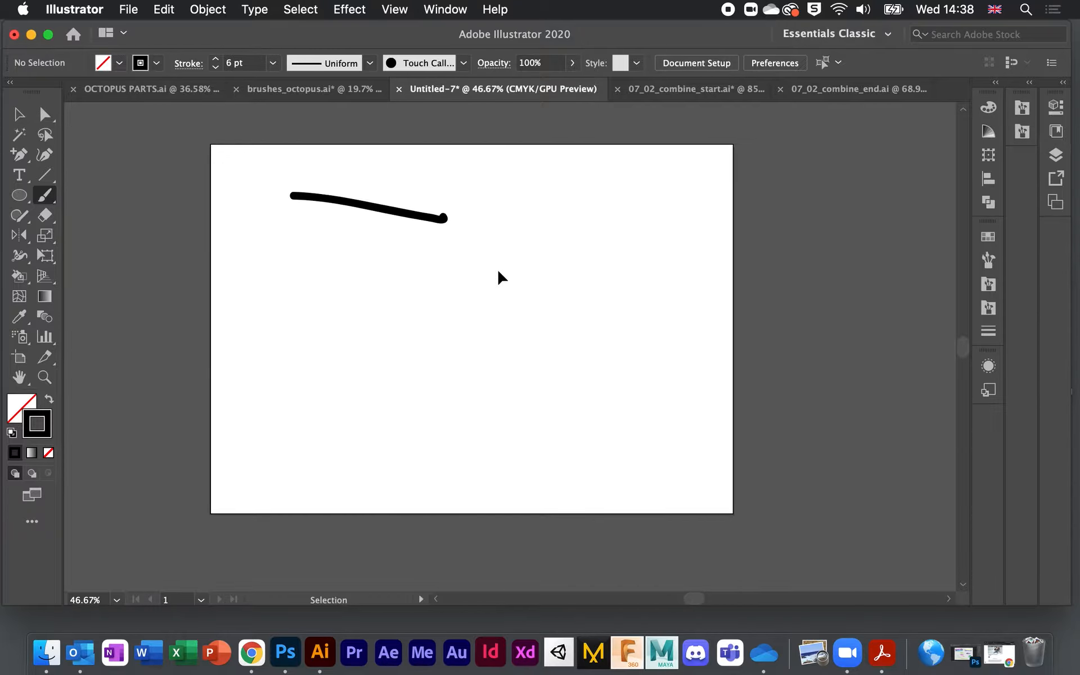
Step: Confirm the Paintbrush options, drop the stroke weight to 1 pt and paint a thin wavy stroke
double_click(43, 197)
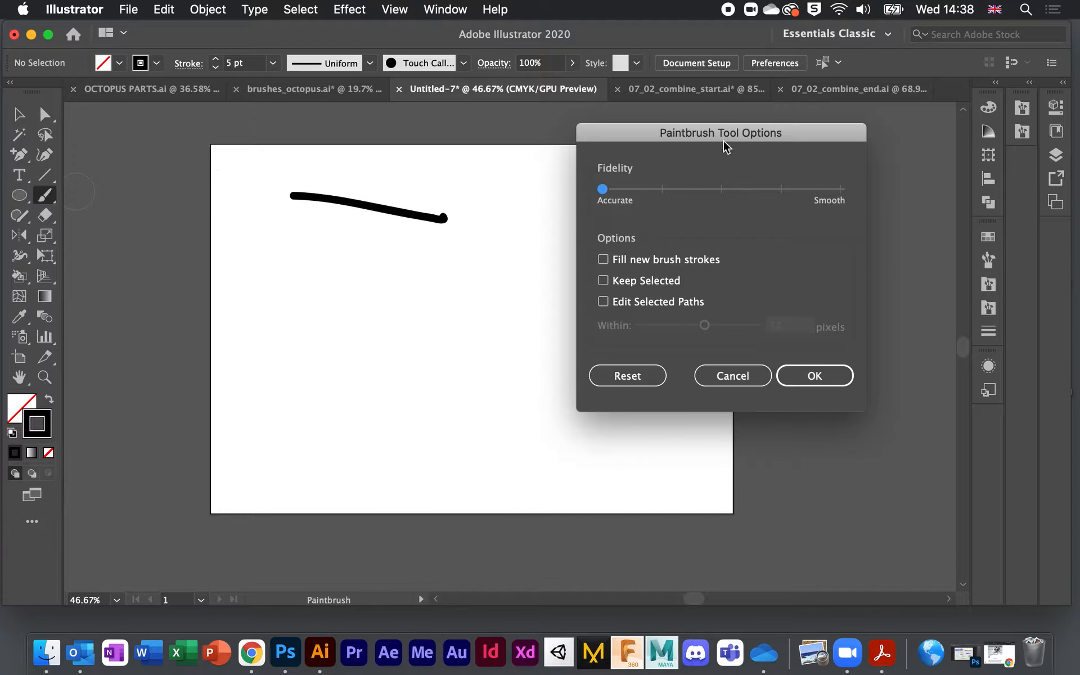
mouse_move(736, 142)
left_mouse_down()
mouse_move(775, 133)
mouse_move(799, 109)
left_mouse_up()
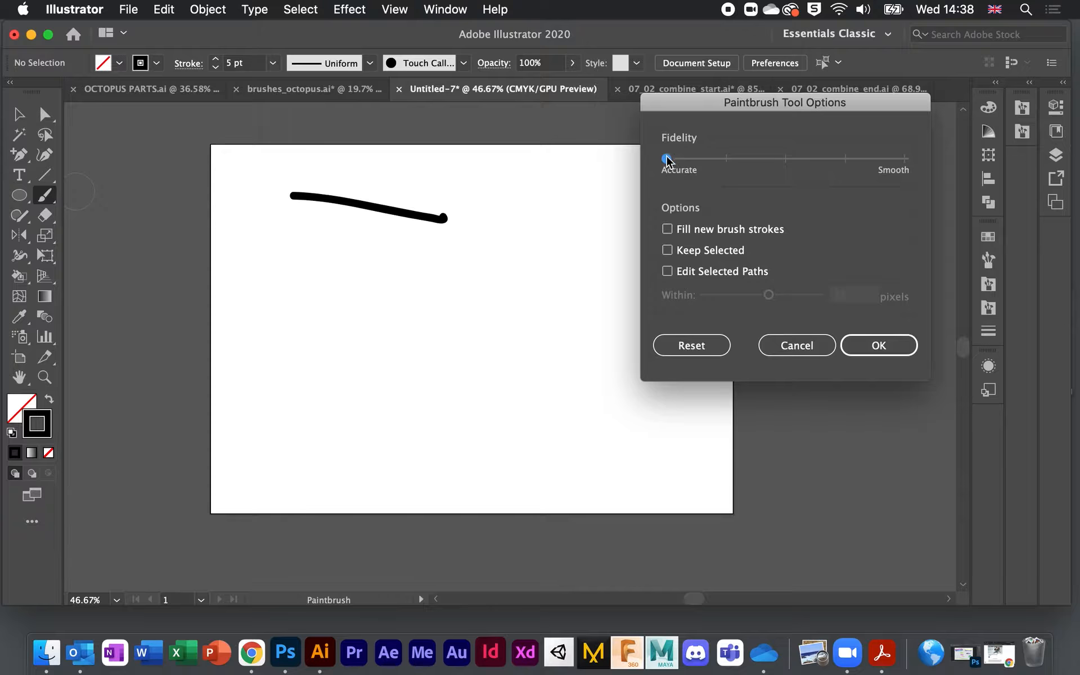
left_click(879, 346)
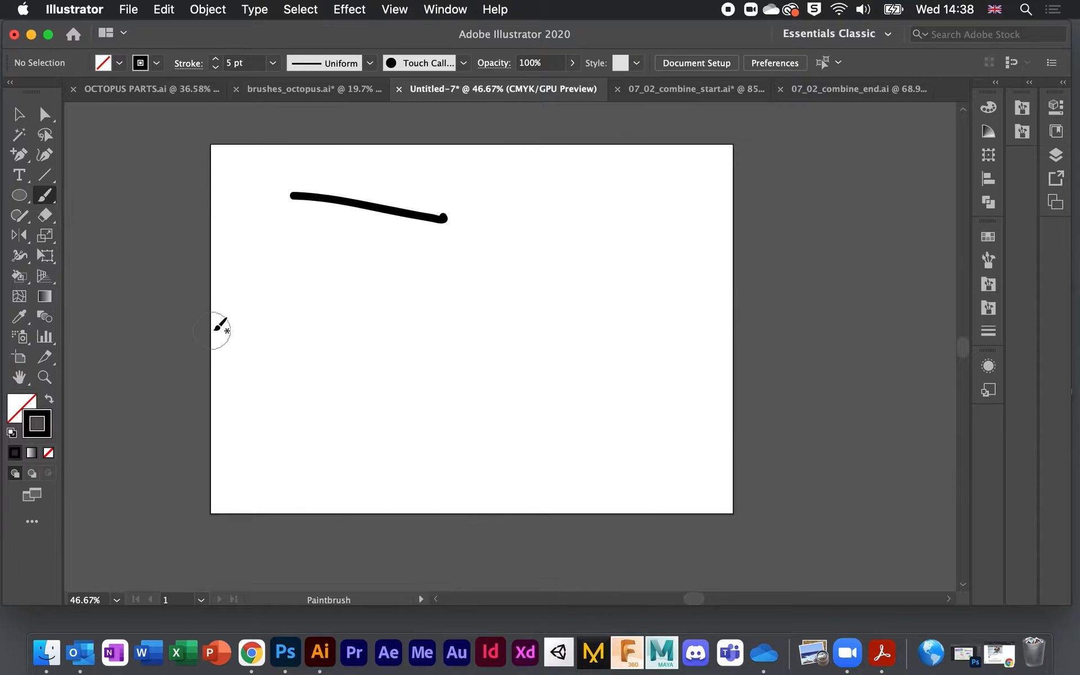
left_click(47, 201)
left_click(141, 195)
left_click(216, 66)
left_click(216, 66)
mouse_move(396, 346)
left_mouse_down()
mouse_move(420, 306)
mouse_move(435, 338)
mouse_move(464, 337)
mouse_move(475, 295)
mouse_move(512, 330)
mouse_move(682, 231)
left_mouse_up()
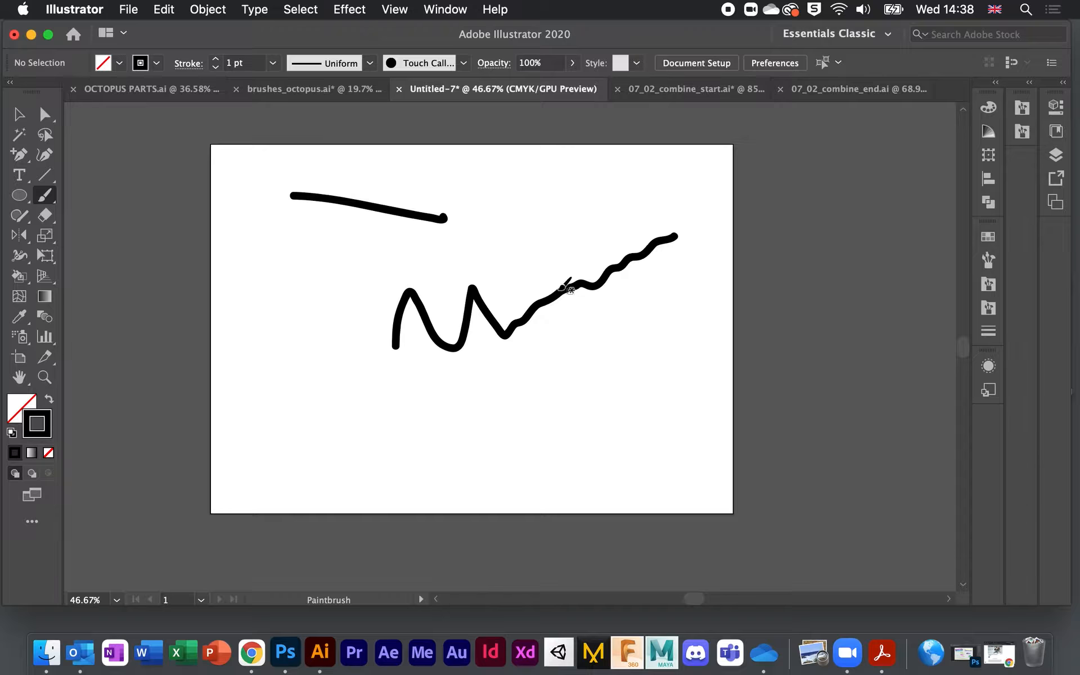
Step: Set brush Fidelity to Smooth and paint a straight diagonal and a gentle wave below
double_click(45, 198)
left_click_drag(667, 159, 1017, 163)
left_click(899, 347)
mouse_move(408, 451)
left_mouse_down()
mouse_move(454, 436)
mouse_move(526, 390)
mouse_move(679, 326)
left_mouse_up()
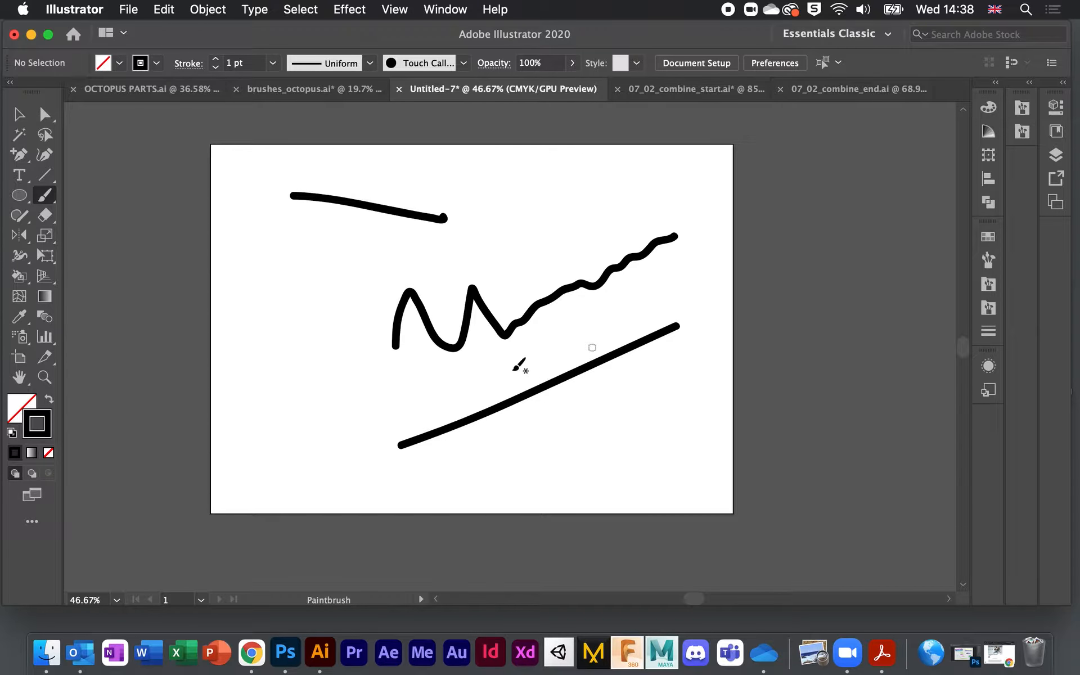
mouse_move(468, 465)
left_mouse_down()
mouse_move(474, 453)
mouse_move(618, 403)
mouse_move(677, 362)
left_mouse_up()
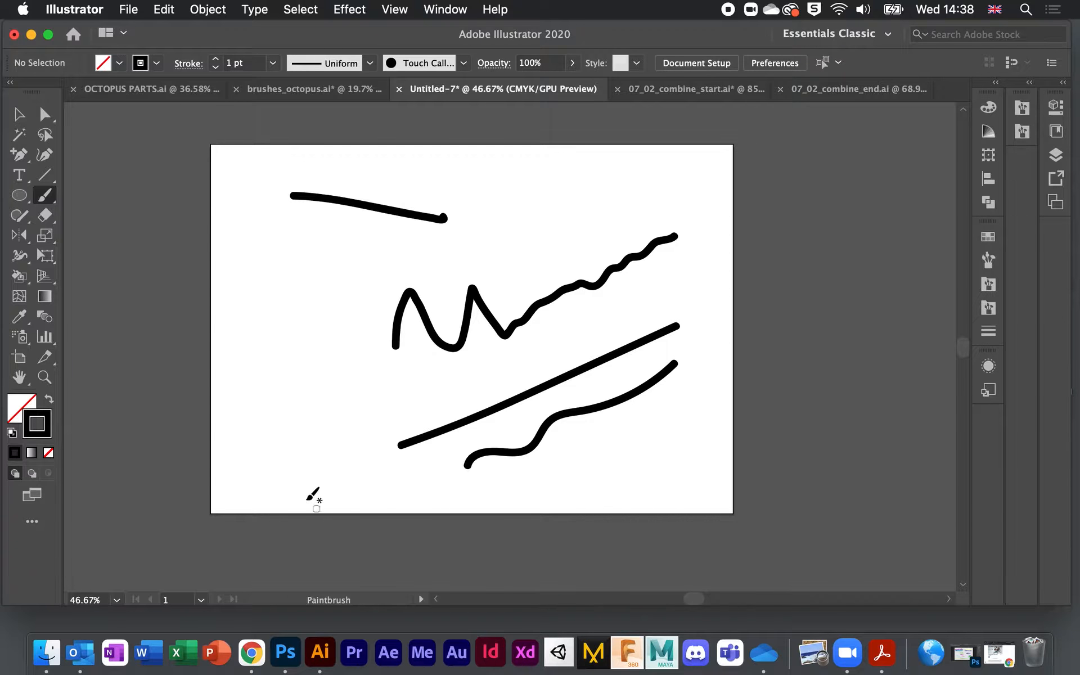
Step: Set the Paintbrush Fidelity midway between Accurate and Smooth
double_click(44, 195)
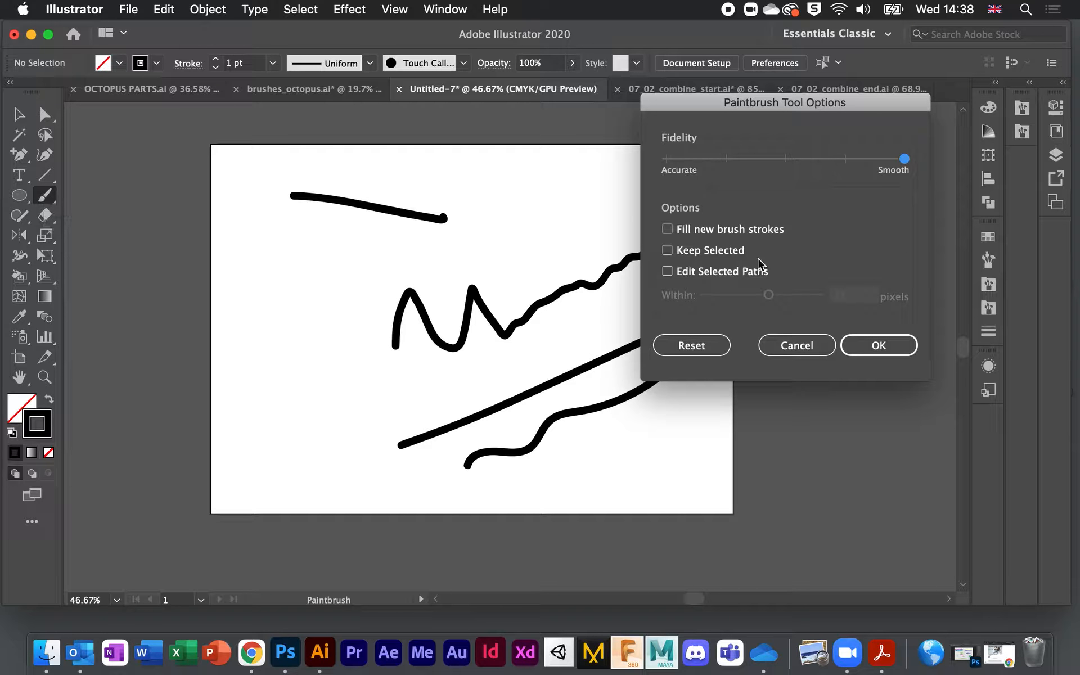
left_click(787, 158)
left_click(889, 344)
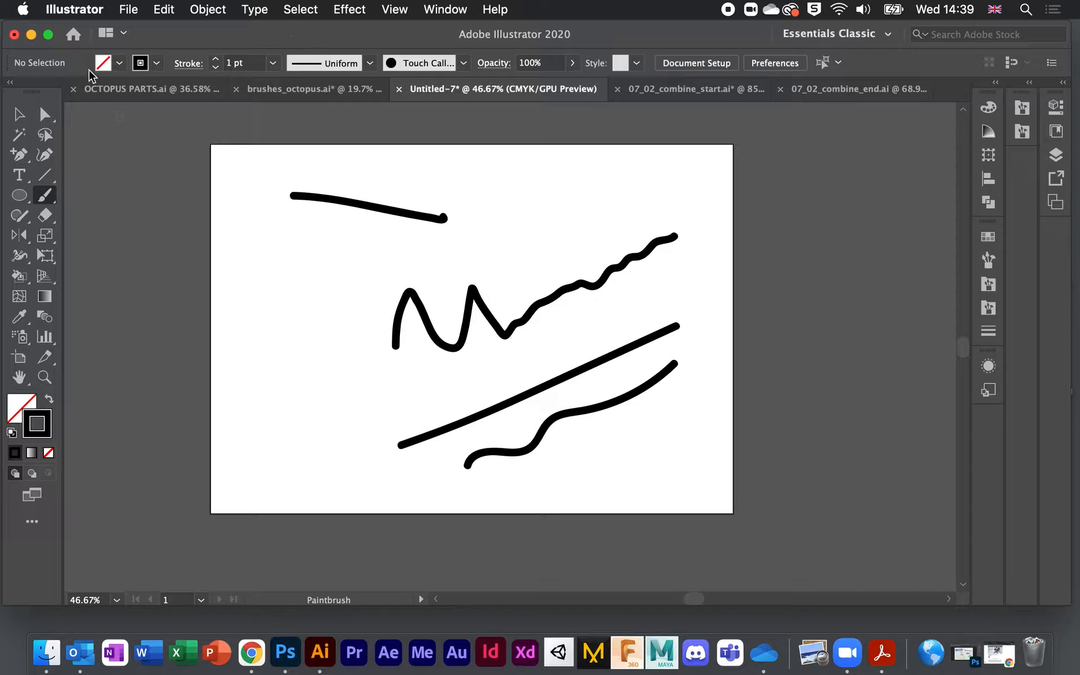
double_click(45, 197)
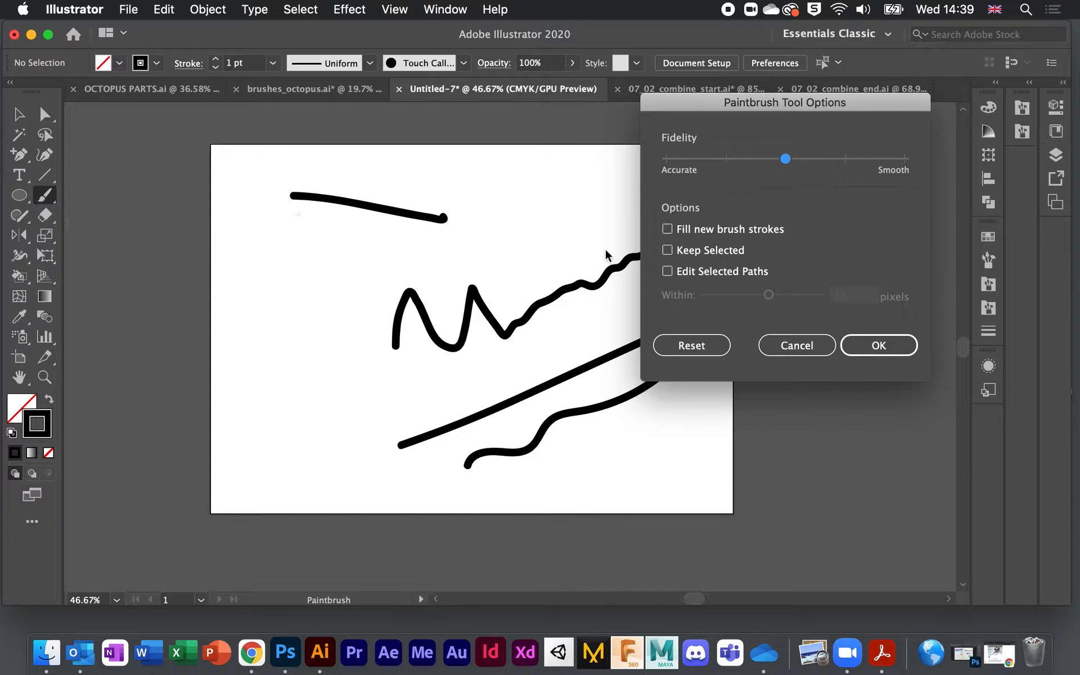
left_click(793, 344)
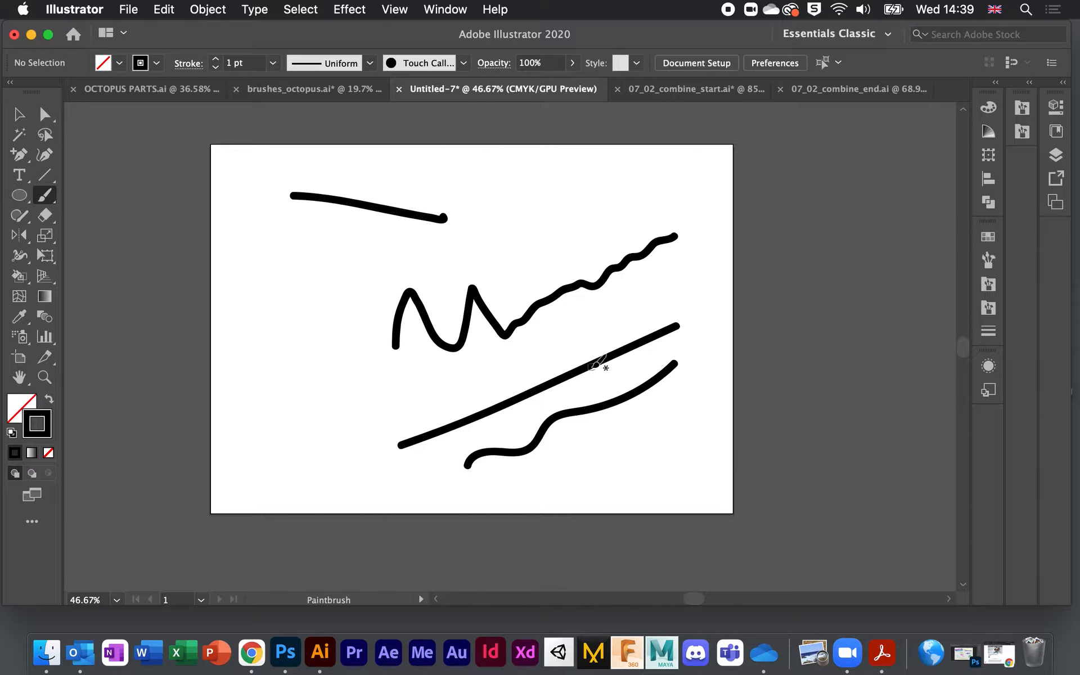
Step: Undo the lower test strokes, then select all and delete the remaining stroke
key("super+z")
key("super+z")
key("super+z")
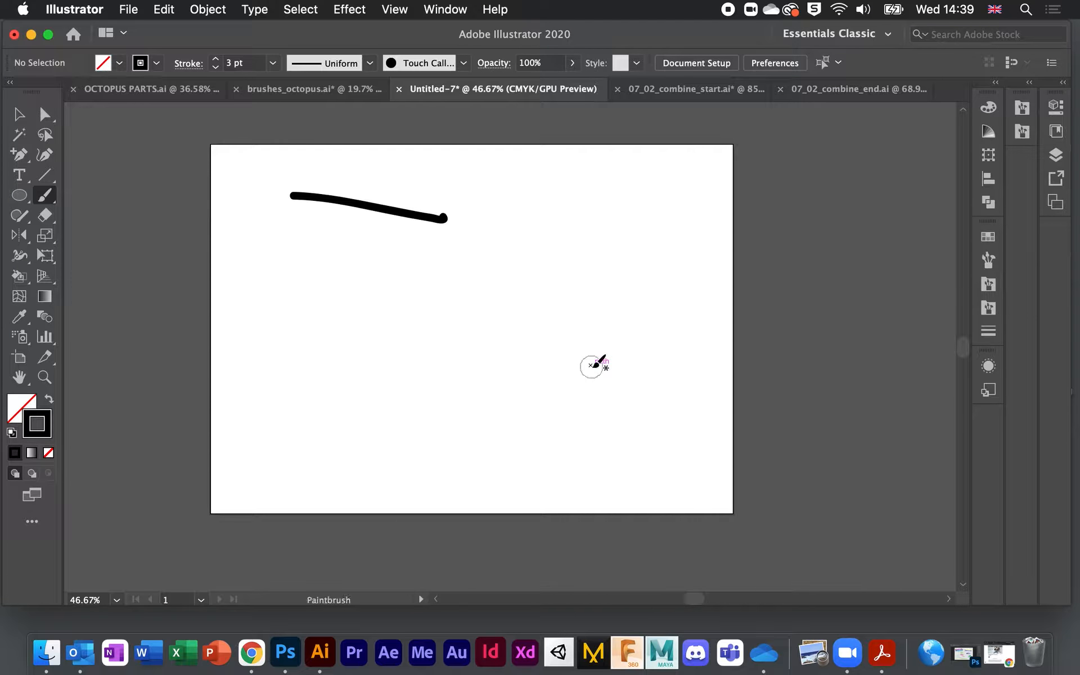
left_click(17, 117)
key("super+a")
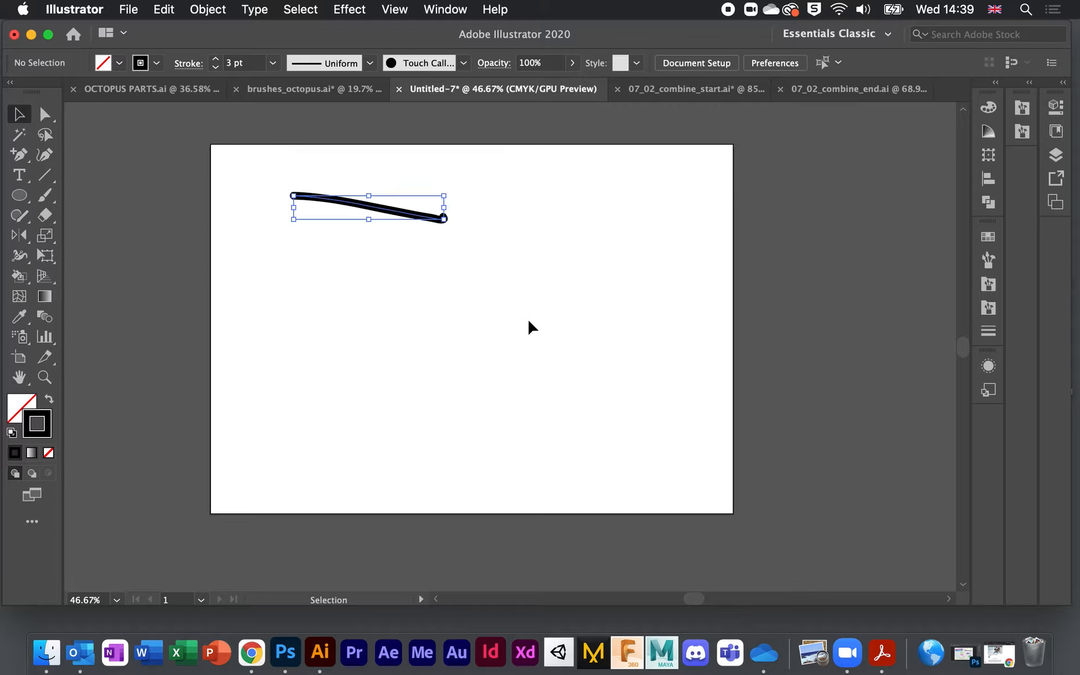
key("Delete")
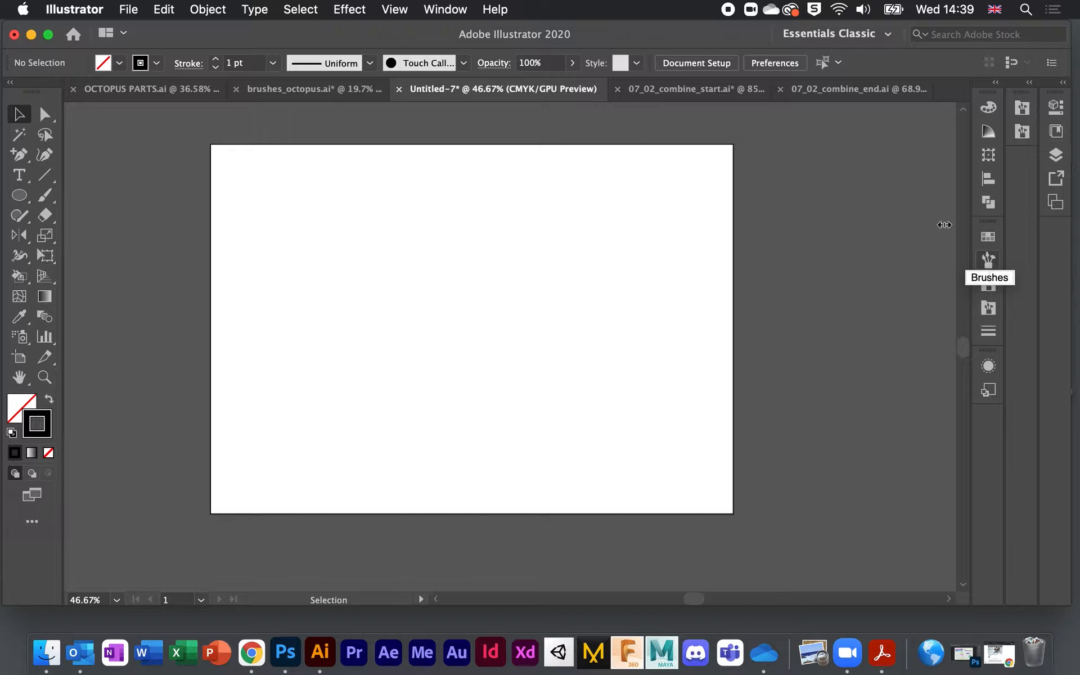
left_click(438, 11)
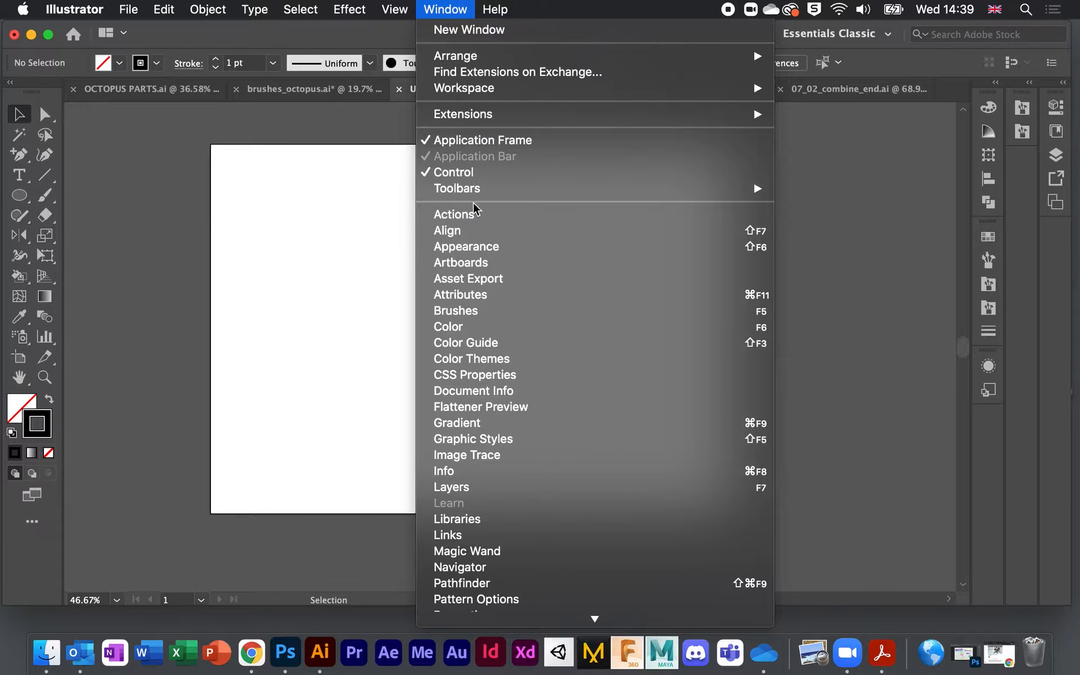
Step: Choose the charcoal brush in the Brushes panel and paint two charcoal test strokes
left_click(989, 262)
left_click(990, 263)
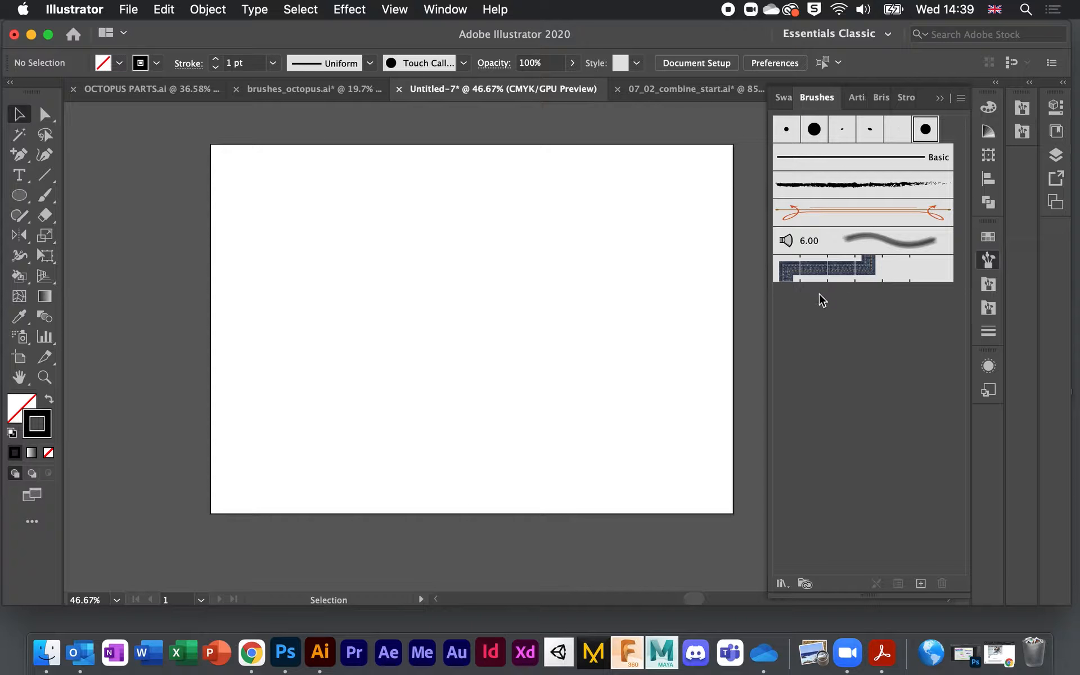
left_click(804, 190)
left_click(44, 195)
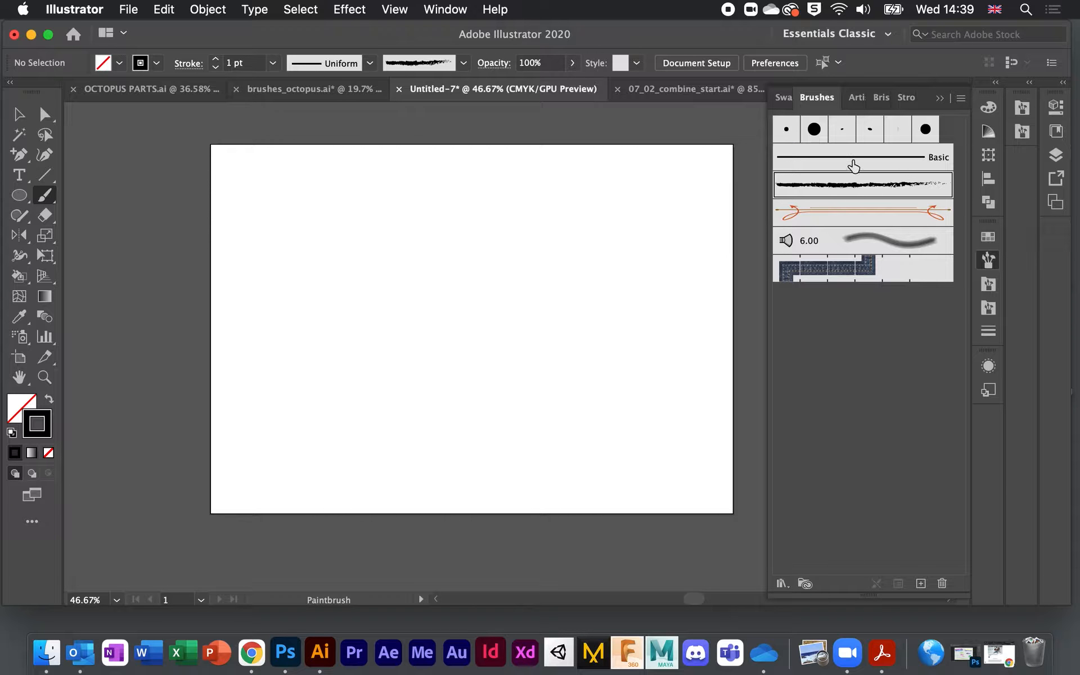
mouse_move(374, 215)
left_mouse_down()
mouse_move(454, 229)
mouse_move(312, 198)
mouse_move(521, 325)
left_mouse_up()
left_click_drag(405, 316, 623, 303)
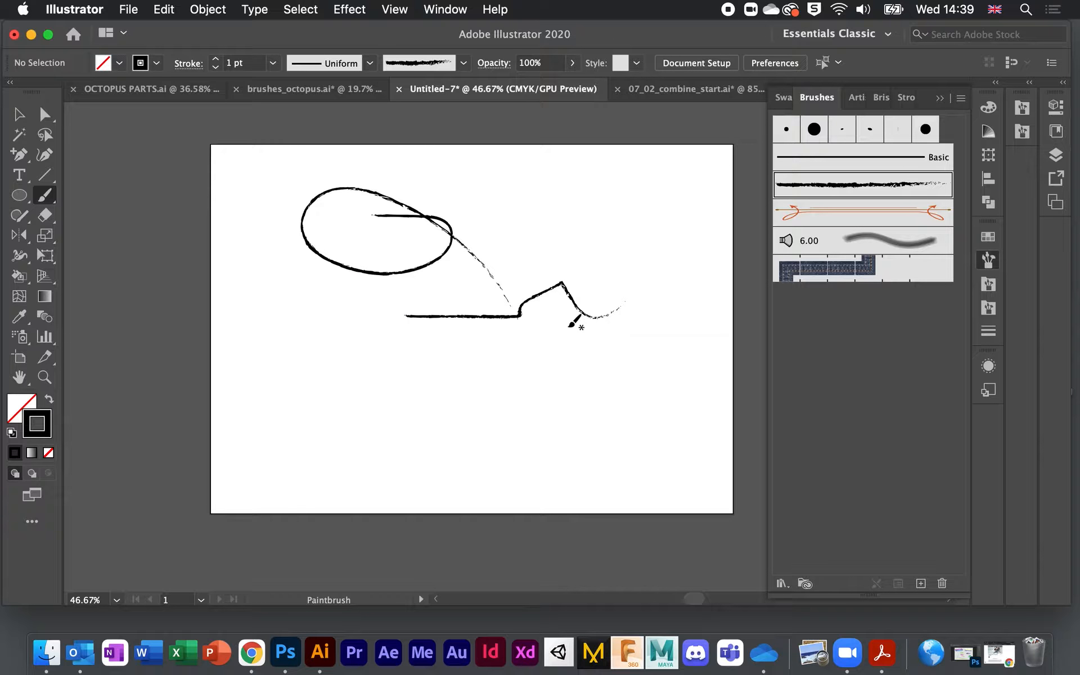
Step: Paint a 5 pt charcoal stroke and a red one, then undo the charcoal strokes
left_click(215, 58)
left_click(215, 59)
left_click(214, 58)
left_click(215, 59)
left_click_drag(278, 294, 439, 312)
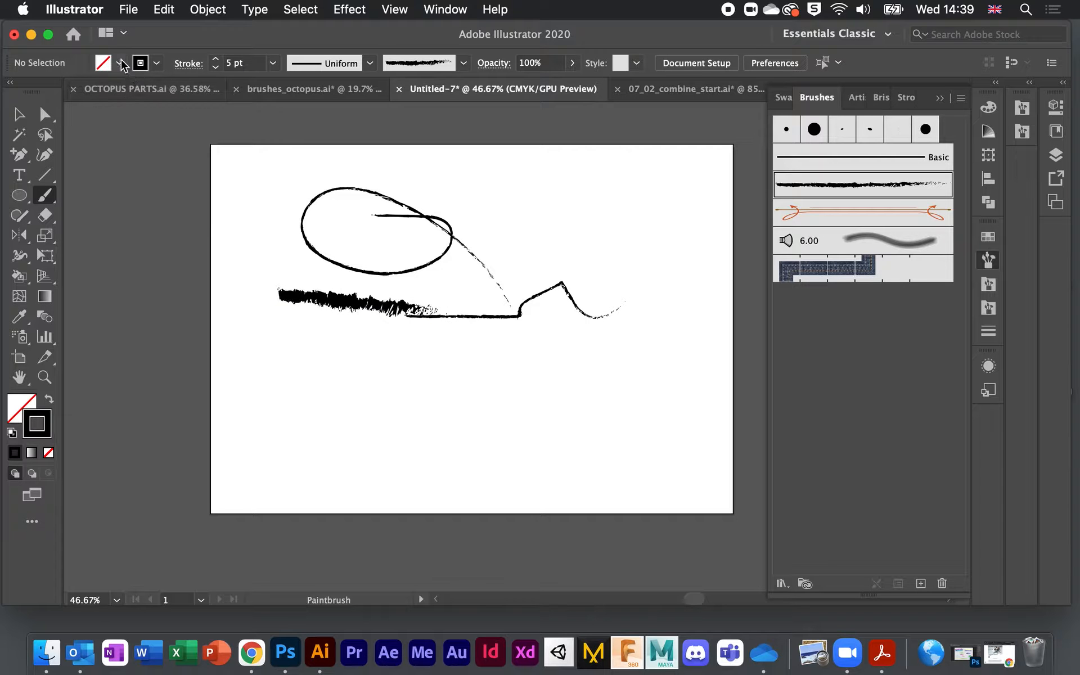
left_click(156, 63)
left_click(142, 91)
left_click_drag(532, 219, 690, 238)
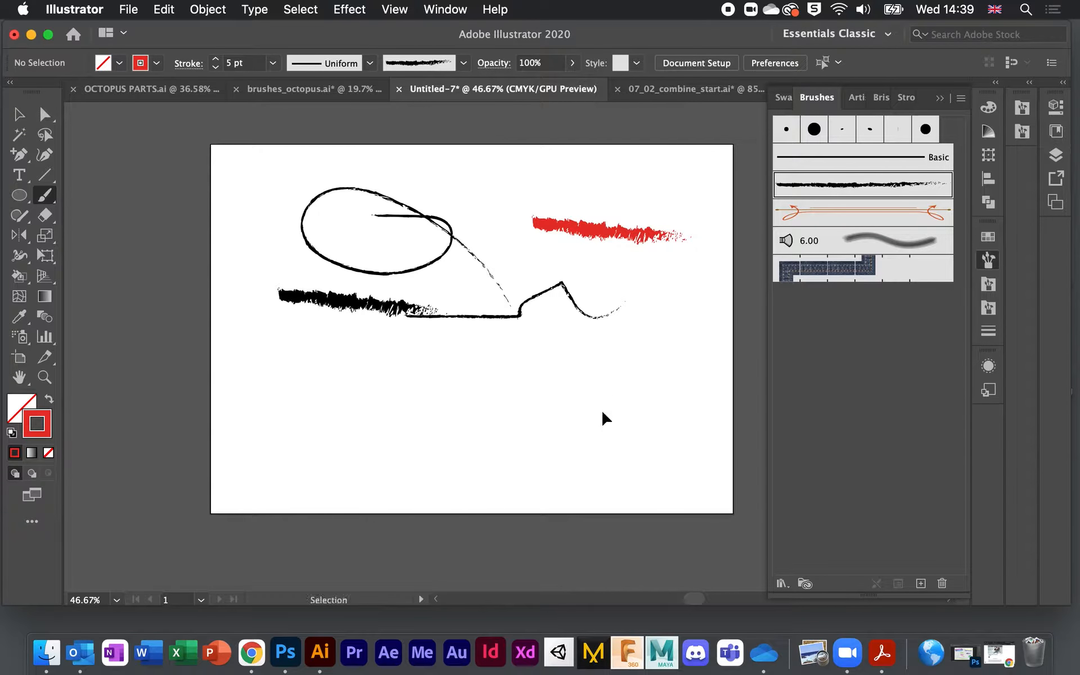
key("cmd+z")
key("cmd+z")
key("cmd+z")
key("cmd+z")
key("cmd+z")
key("cmd+z")
key("cmd+z")
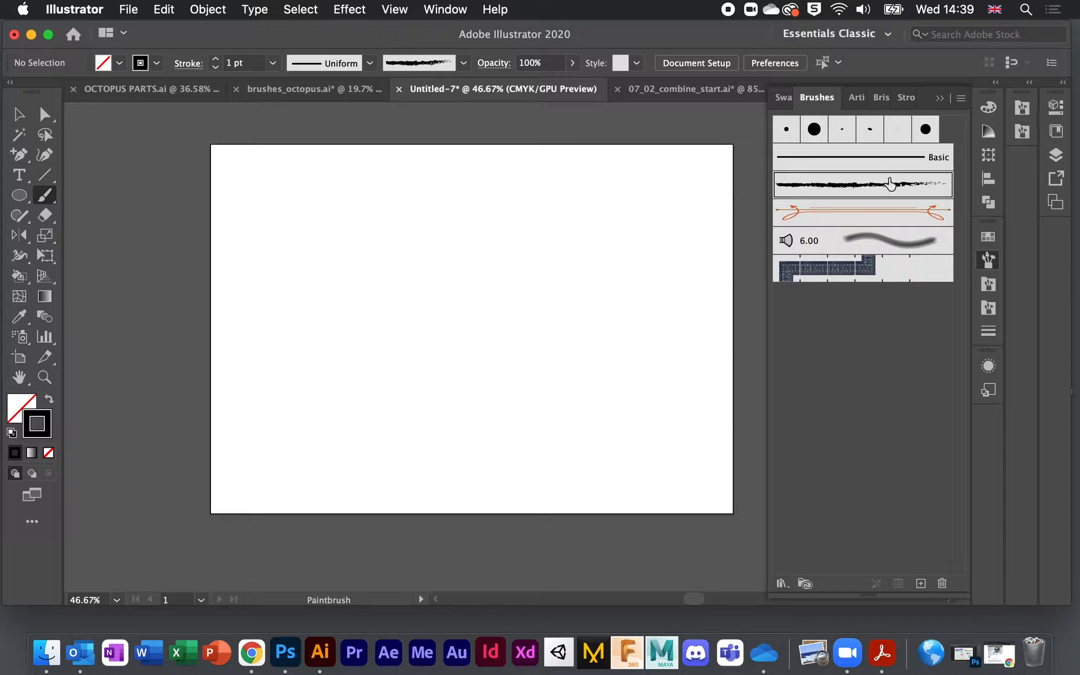
Step: Paint a curve with the 5 pt Round brush, then a dot and arch with 15 pt Round
left_click(789, 129)
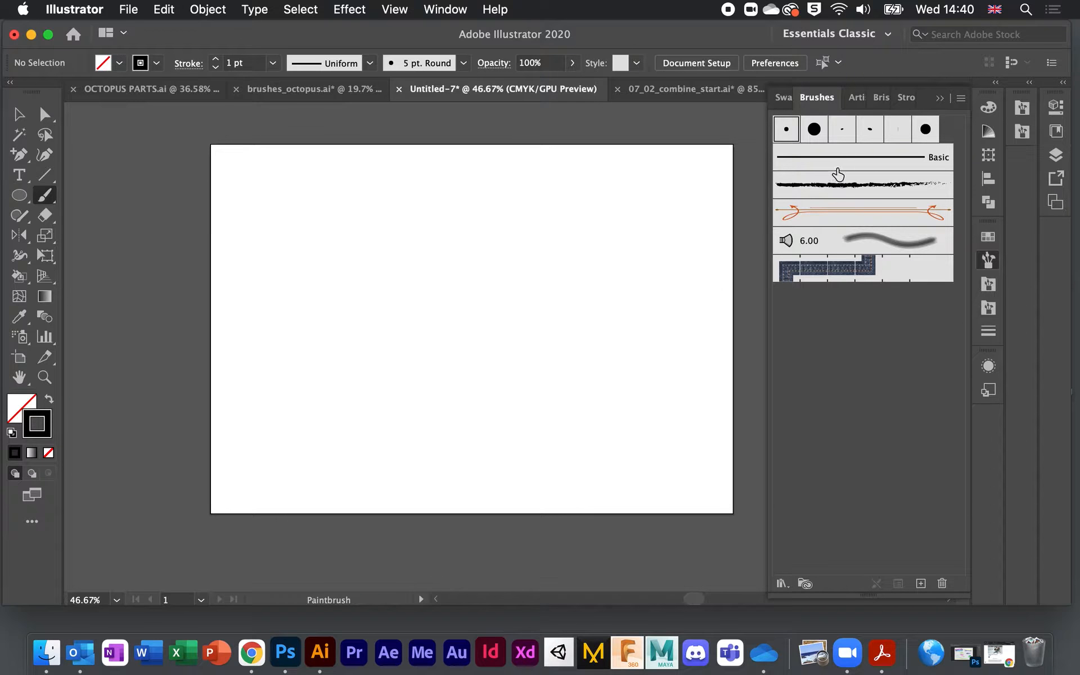
left_click_drag(263, 274, 548, 274)
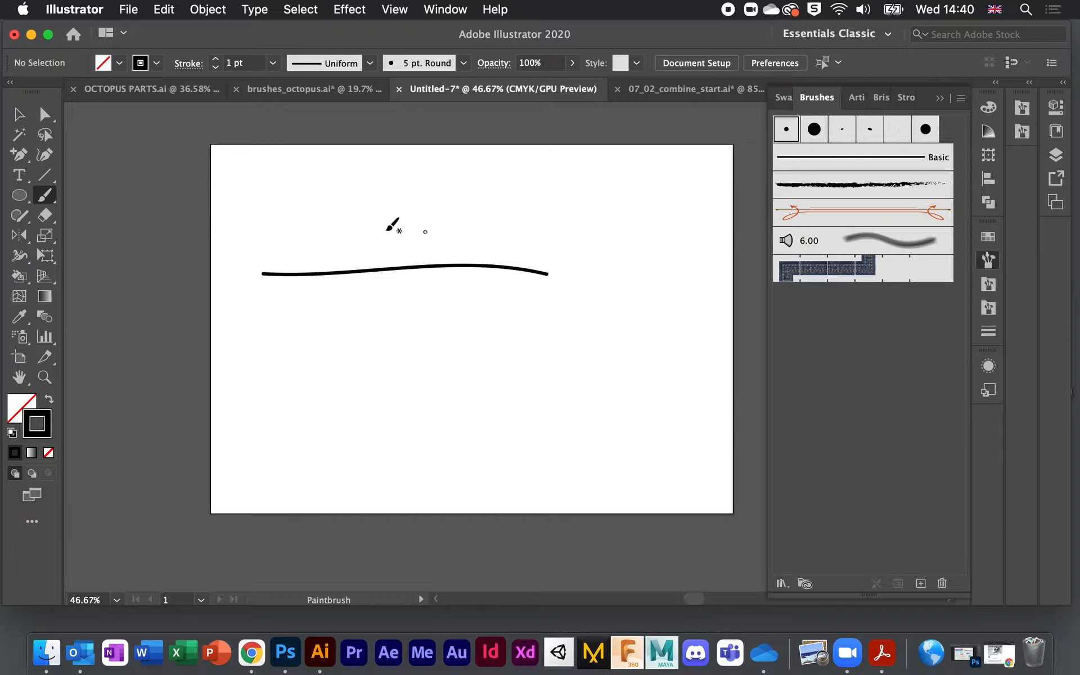
left_click(814, 134)
left_click(422, 213)
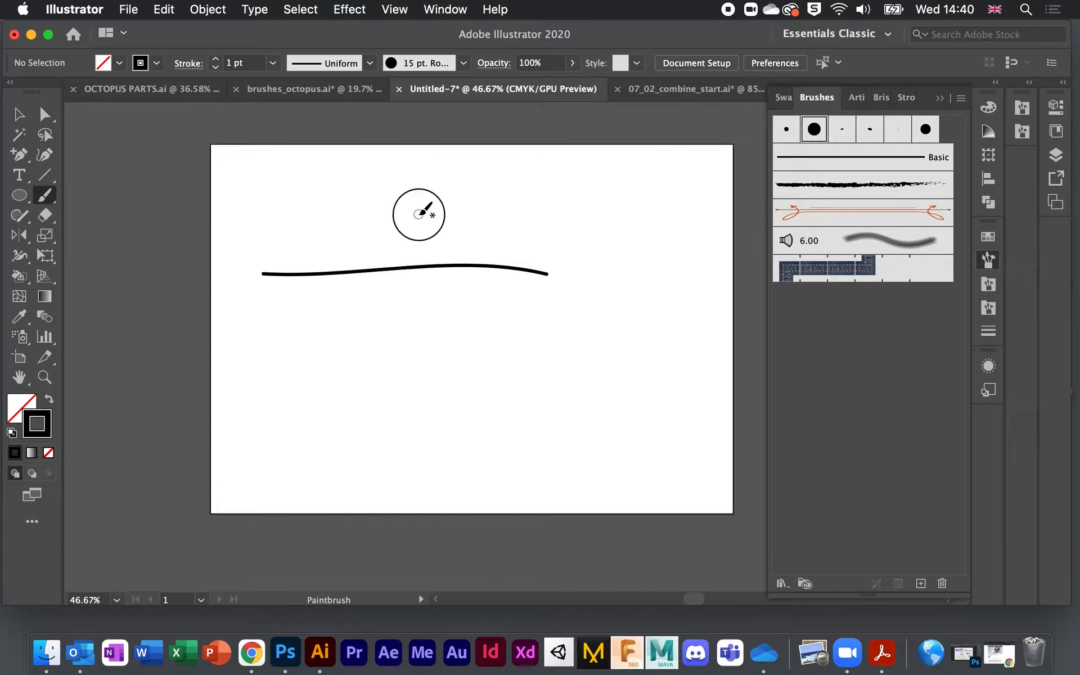
mouse_move(432, 206)
left_mouse_down()
mouse_move(463, 192)
mouse_move(498, 212)
left_mouse_up()
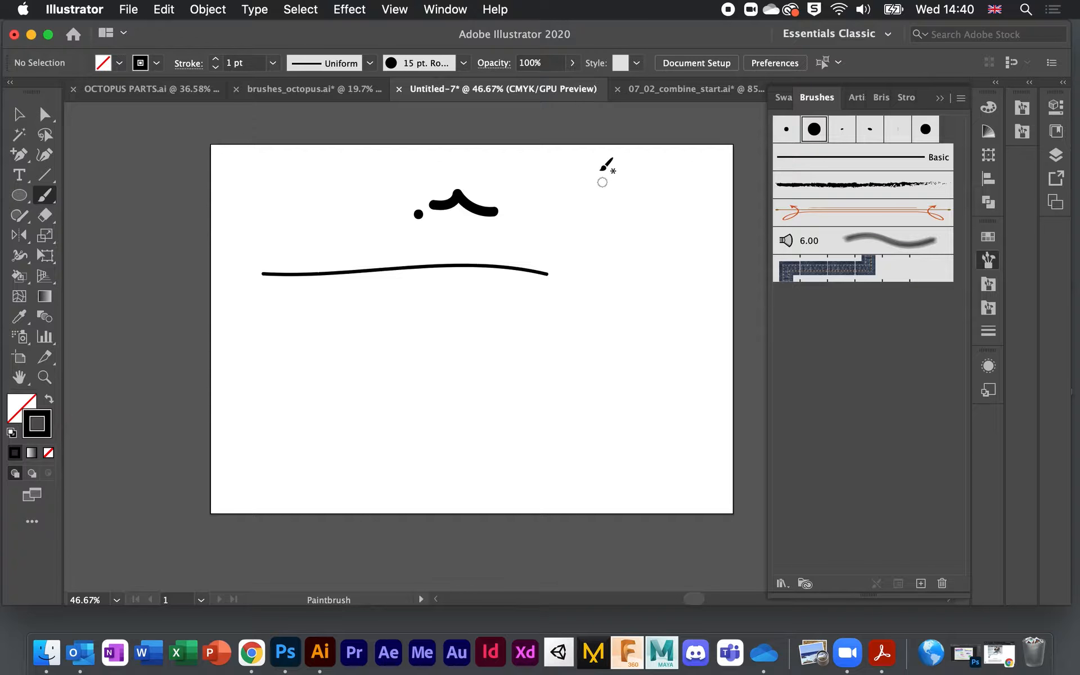
Step: Dab four round dots, then undo all the round-brush test marks back to 5 pt Round
left_click(549, 197)
left_click(513, 182)
left_click(540, 237)
left_click(596, 196)
key("super+z")
key("super+z")
key("super+z")
key("super+z")
key("super+z")
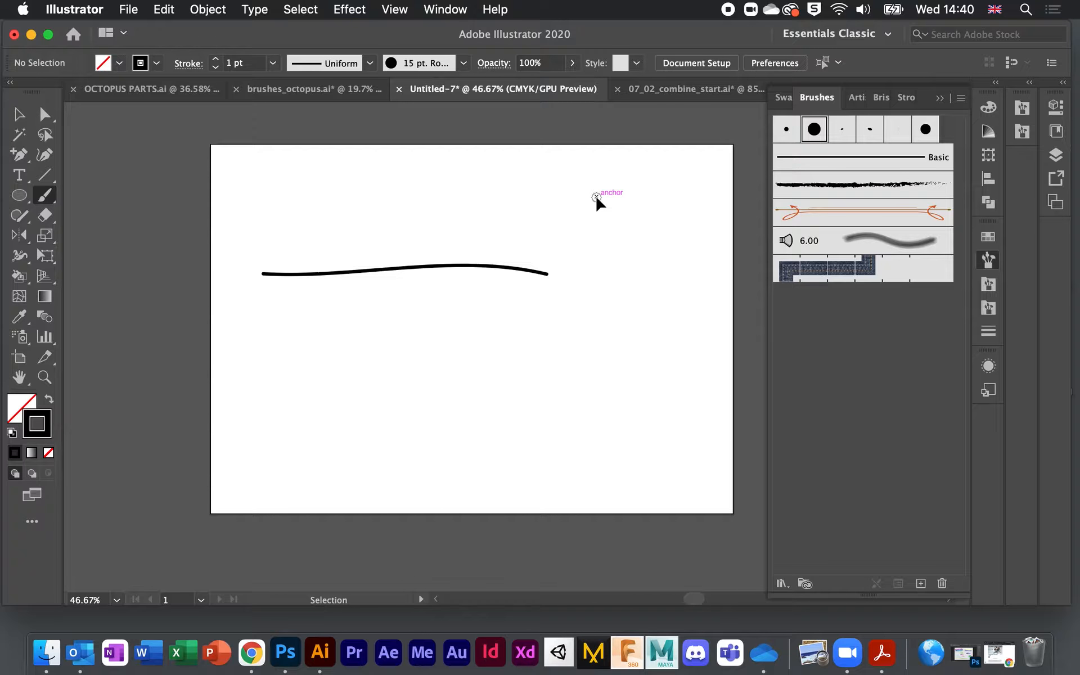
key("super+z")
key("super+z")
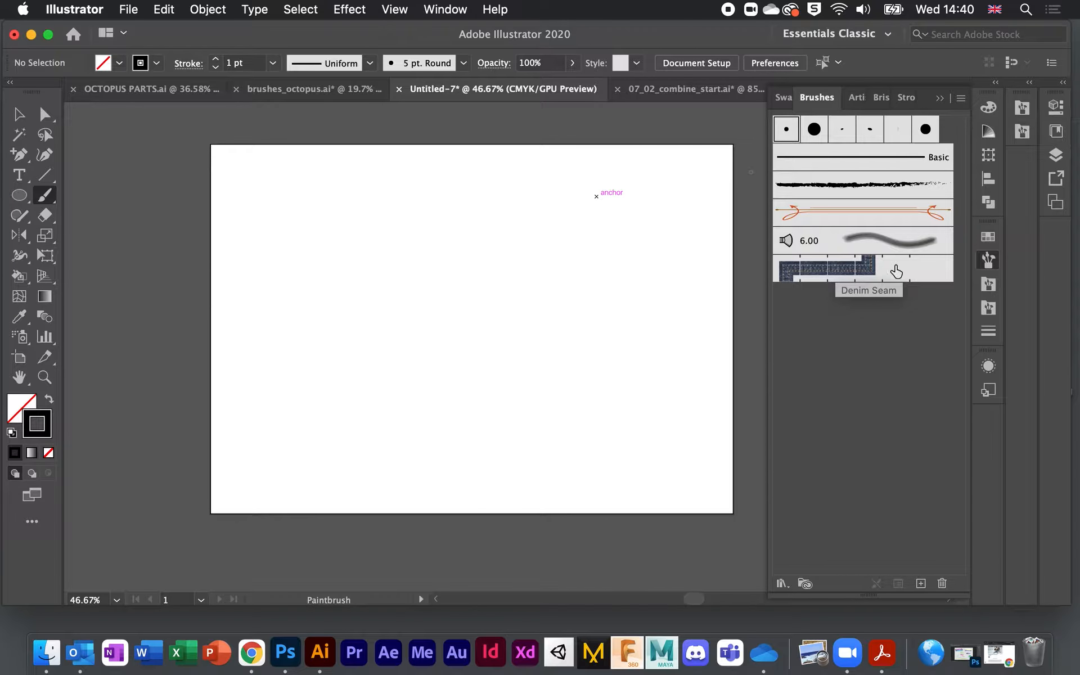
Step: Trash the Denim Seam brush, glance at the fish and octopus documents, then return to Untitled-7
left_click(854, 269)
left_click_drag(928, 272, 945, 581)
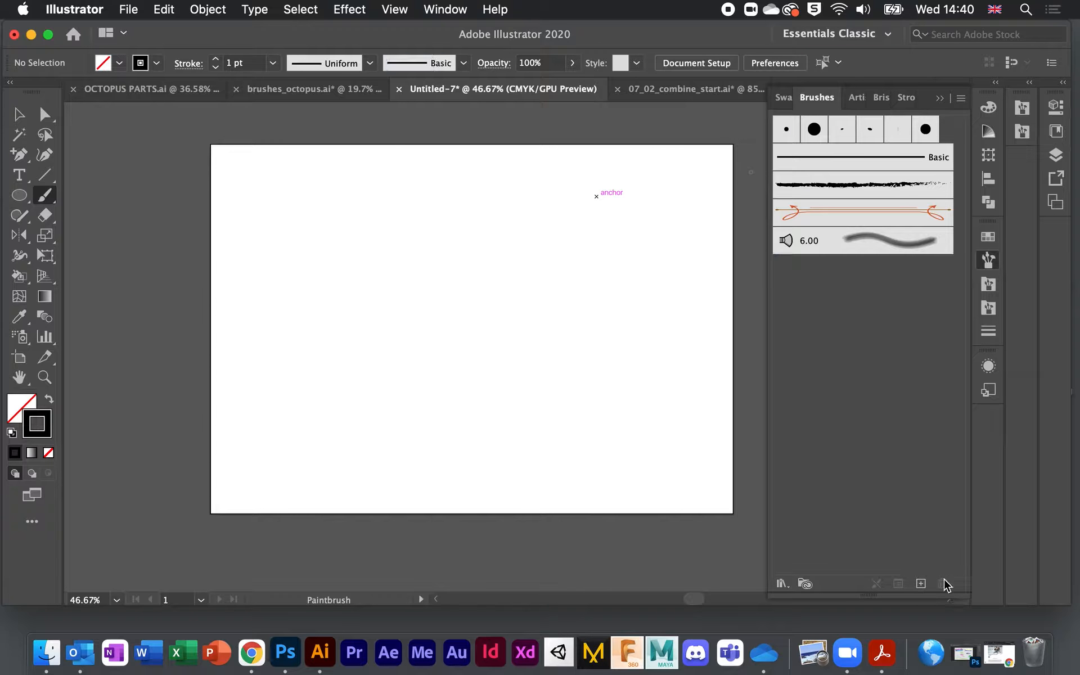
left_click(685, 90)
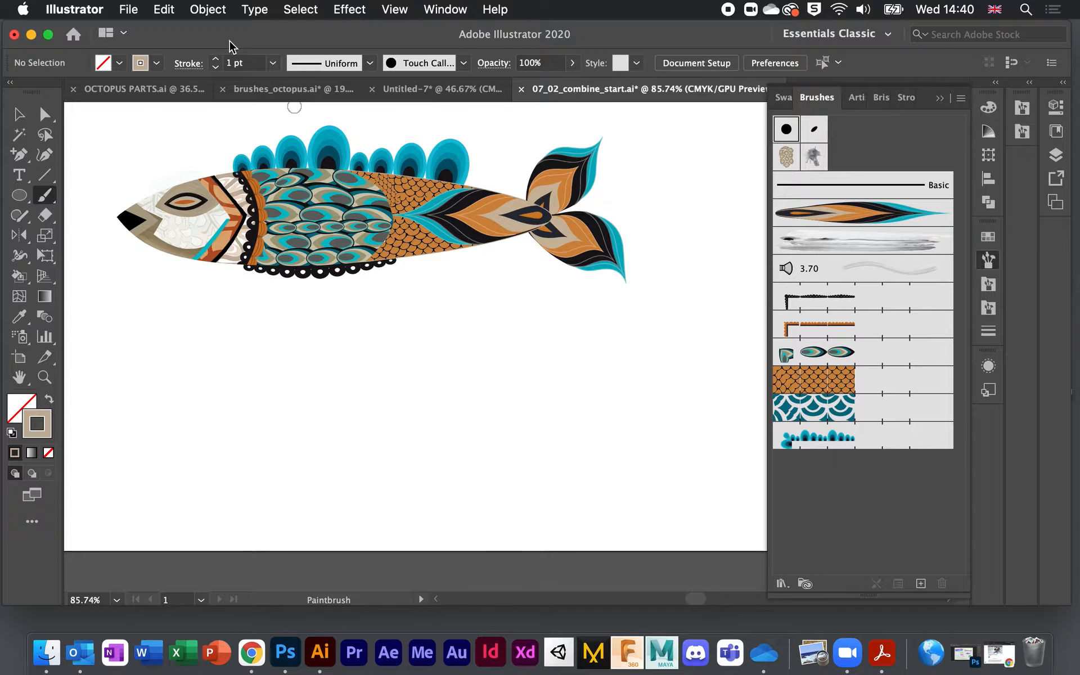
left_click(270, 90)
scroll(884, 548, "down", 3)
scroll(884, 548, "up", 3)
scroll(884, 548, "down", 3)
scroll(885, 547, "up", 3)
scroll(884, 548, "down", 2)
scroll(884, 548, "up", 2)
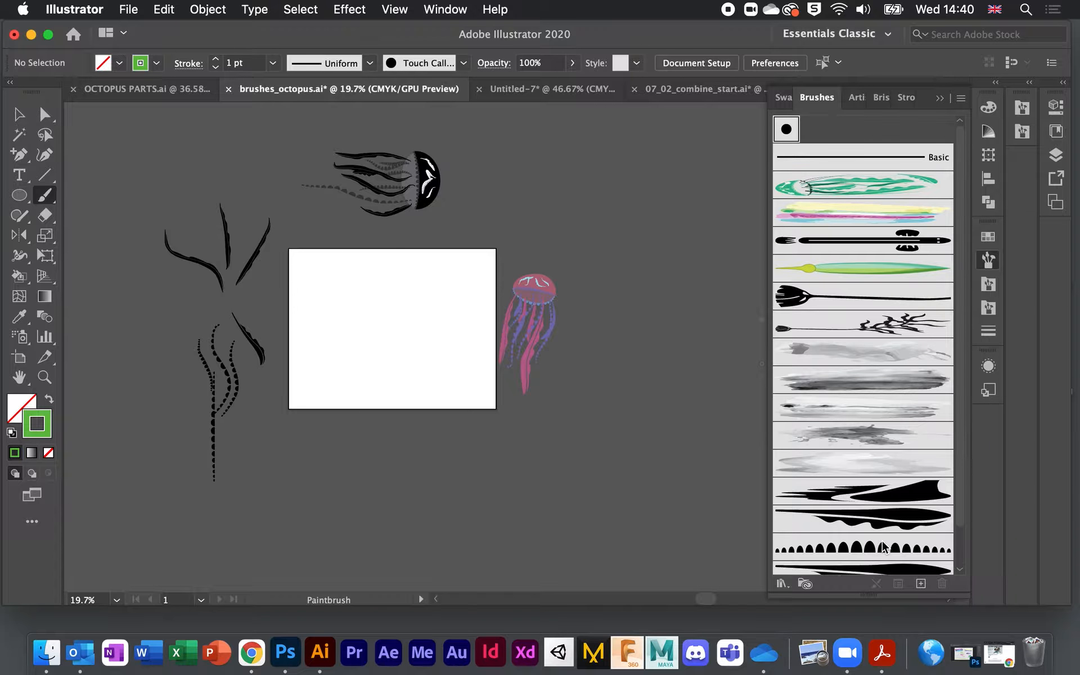
left_click(508, 97)
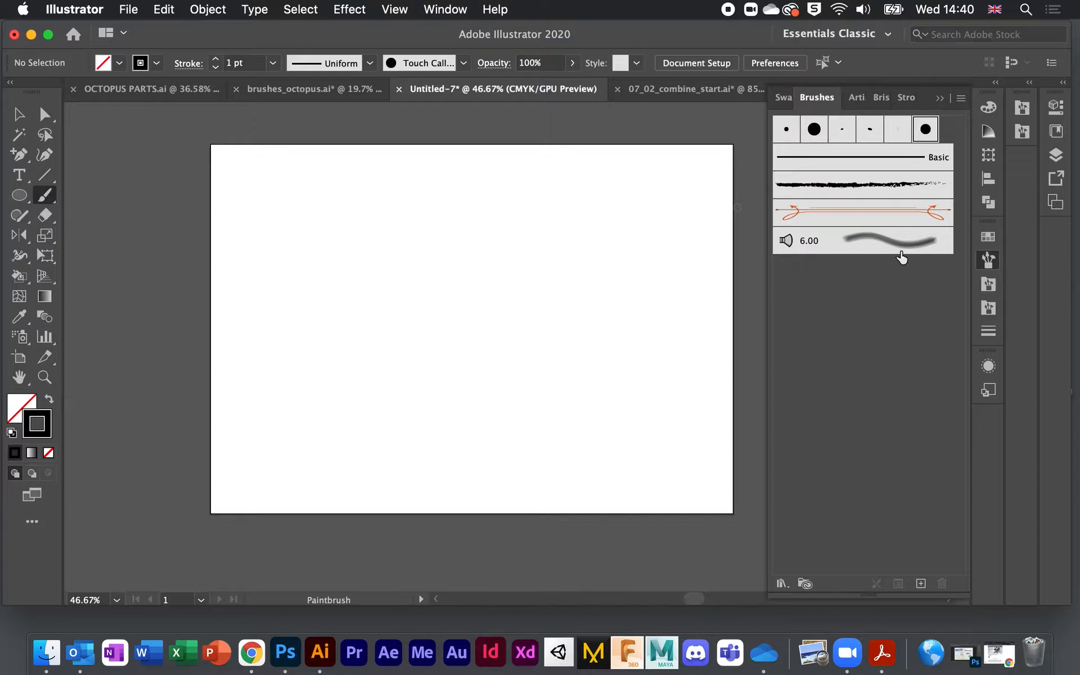
Step: Add a standard arrow brush from the Arrows_Standard library to the document's brushes
left_click(783, 583)
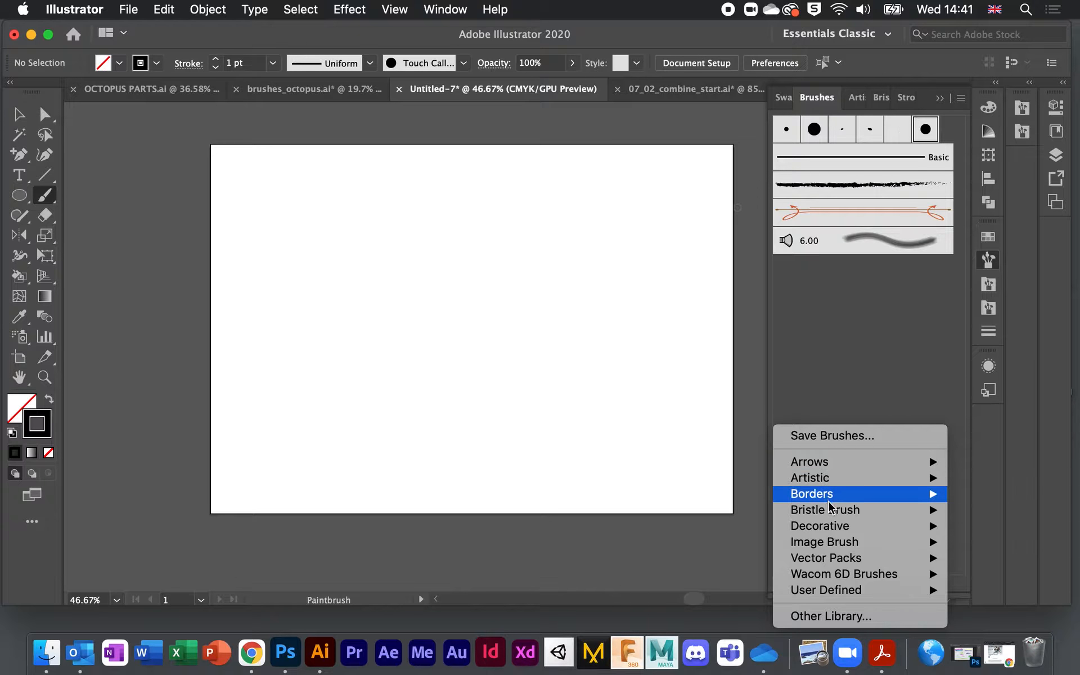
mouse_move(828, 469)
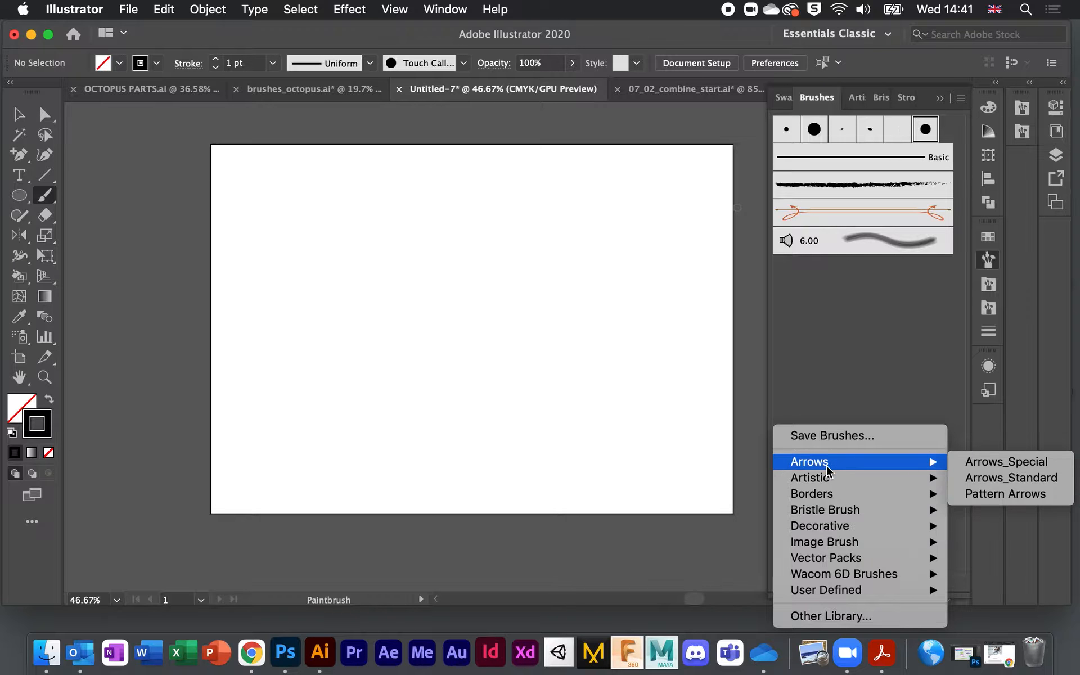
left_click(1047, 478)
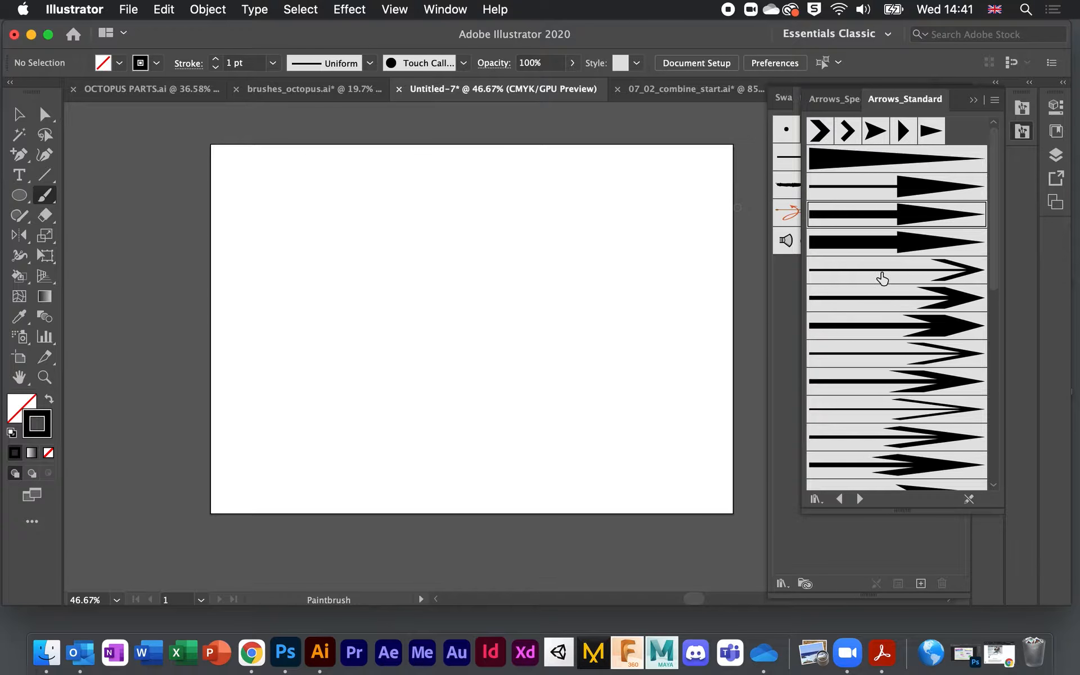
left_click(888, 330)
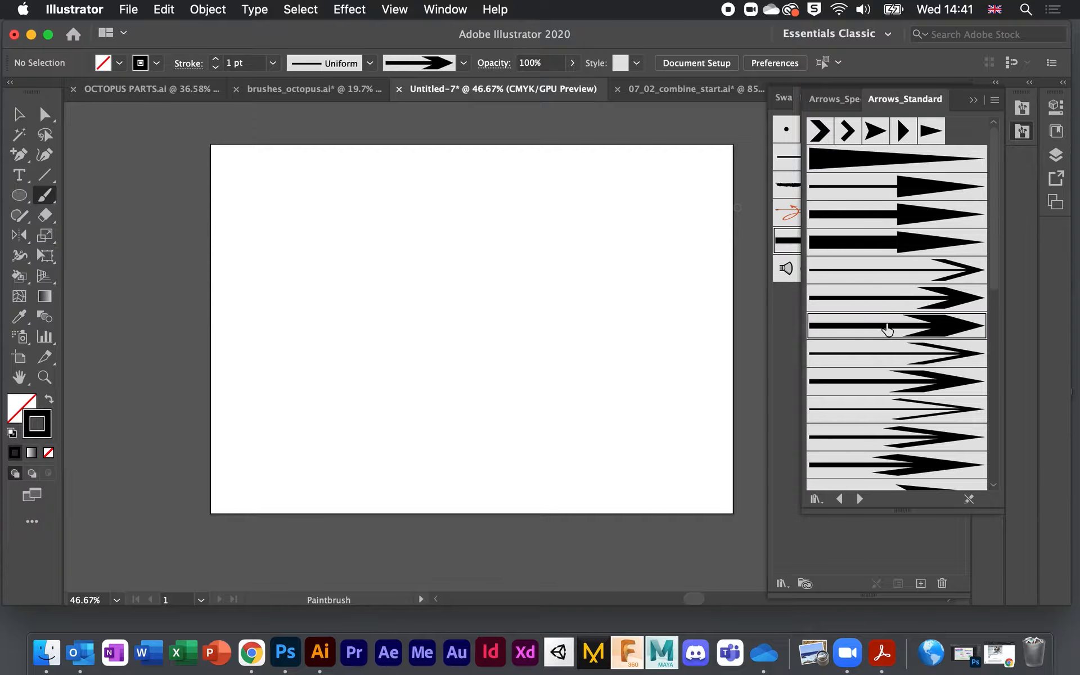
left_click(794, 308)
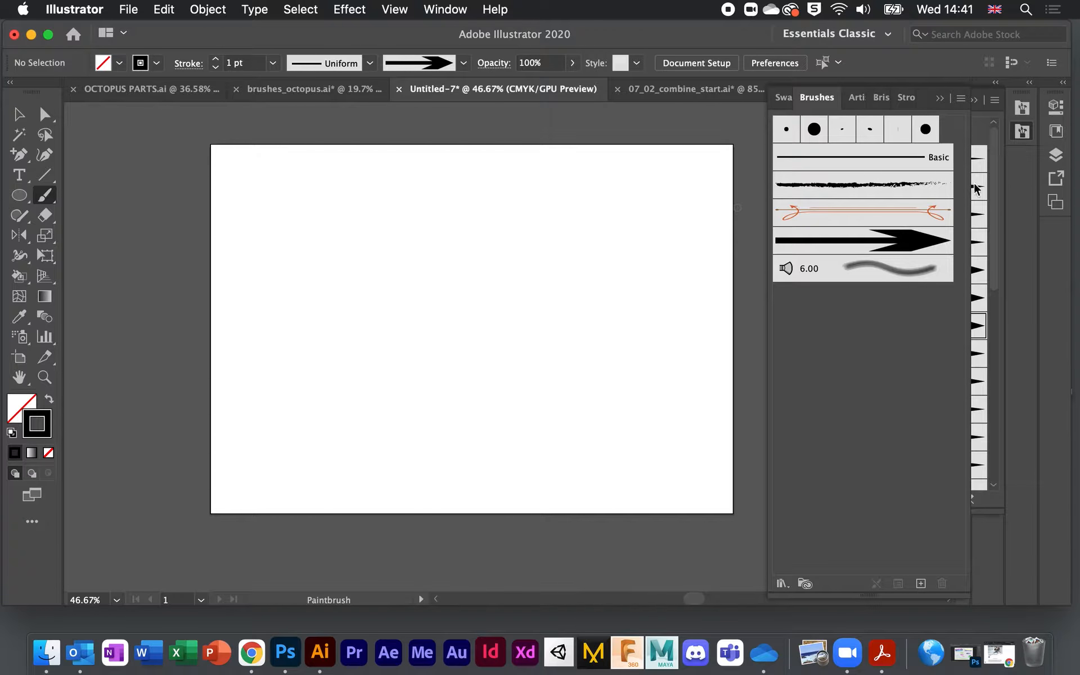
Step: Select the new arrow brush and paint two black arrow strokes across the upper page
left_click(981, 123)
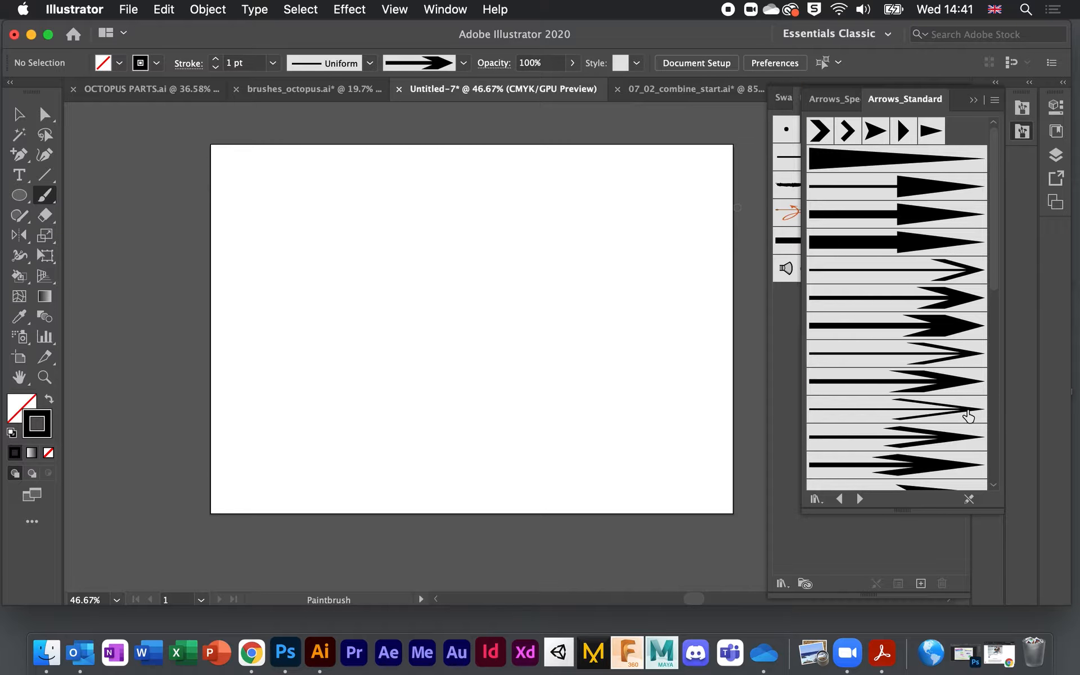
left_click(784, 367)
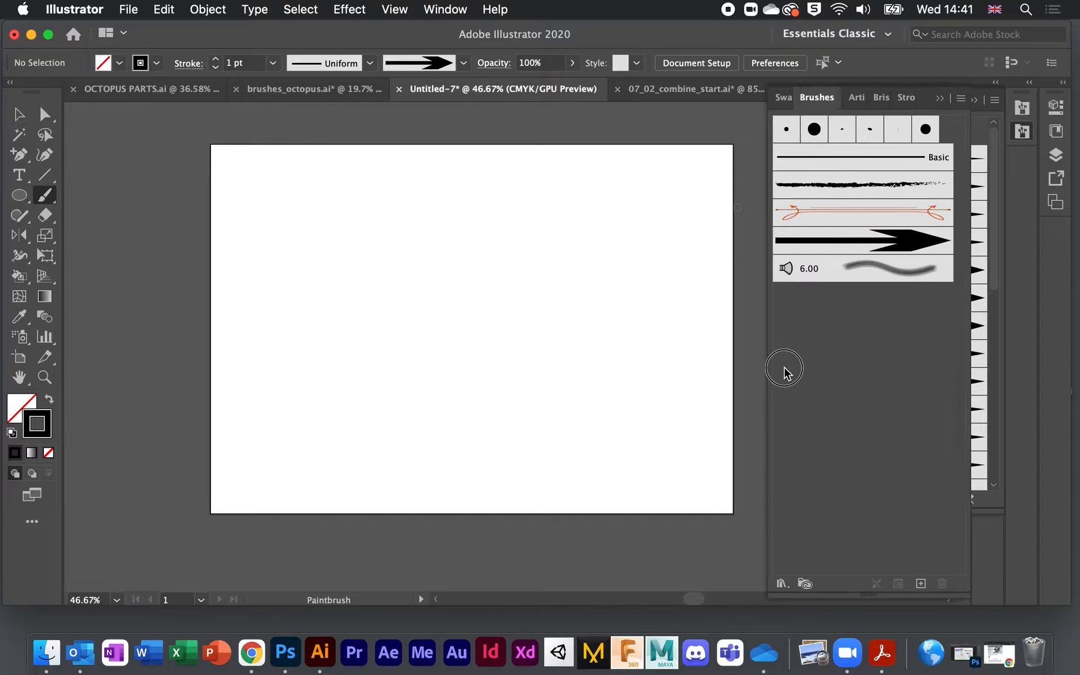
left_click(894, 239)
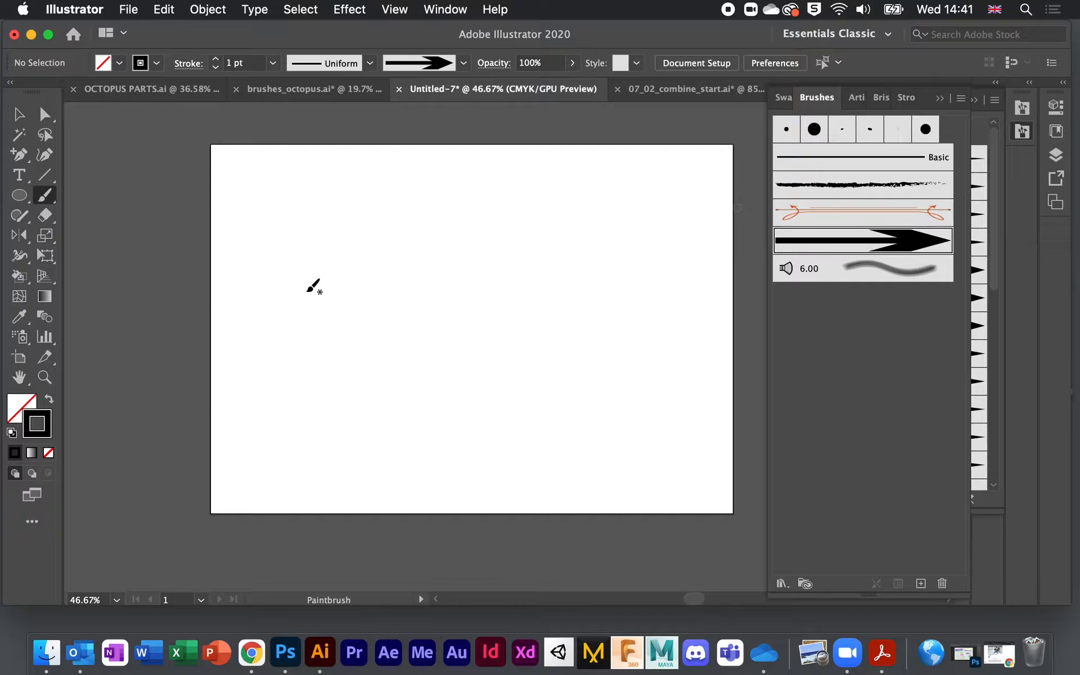
left_click_drag(287, 265, 579, 275)
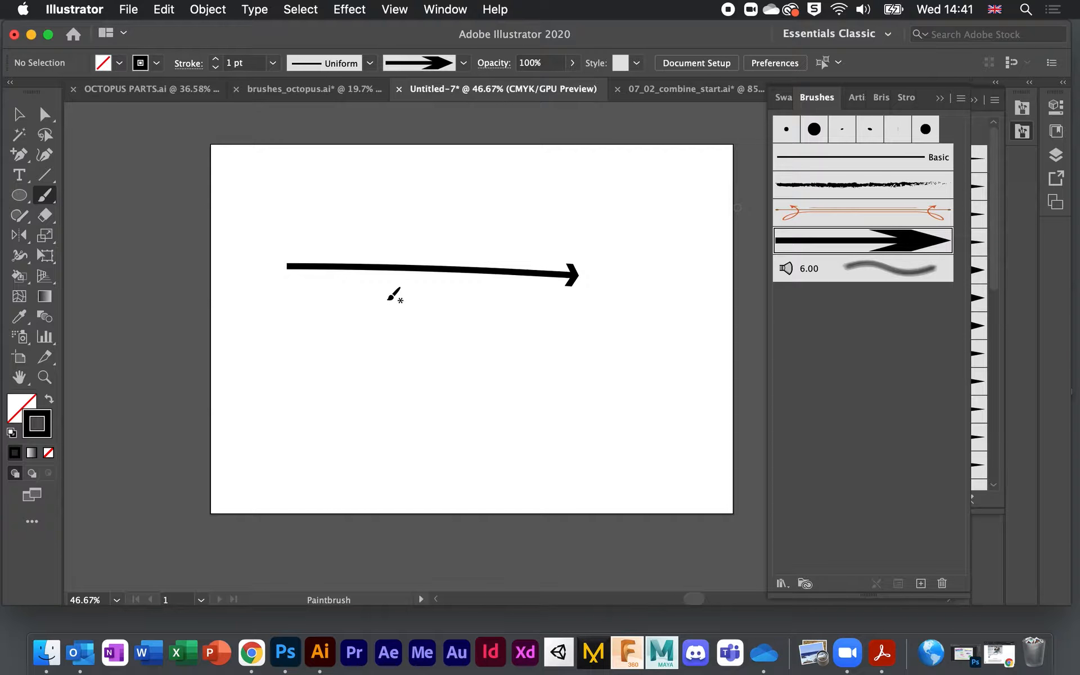
left_click_drag(387, 299, 611, 297)
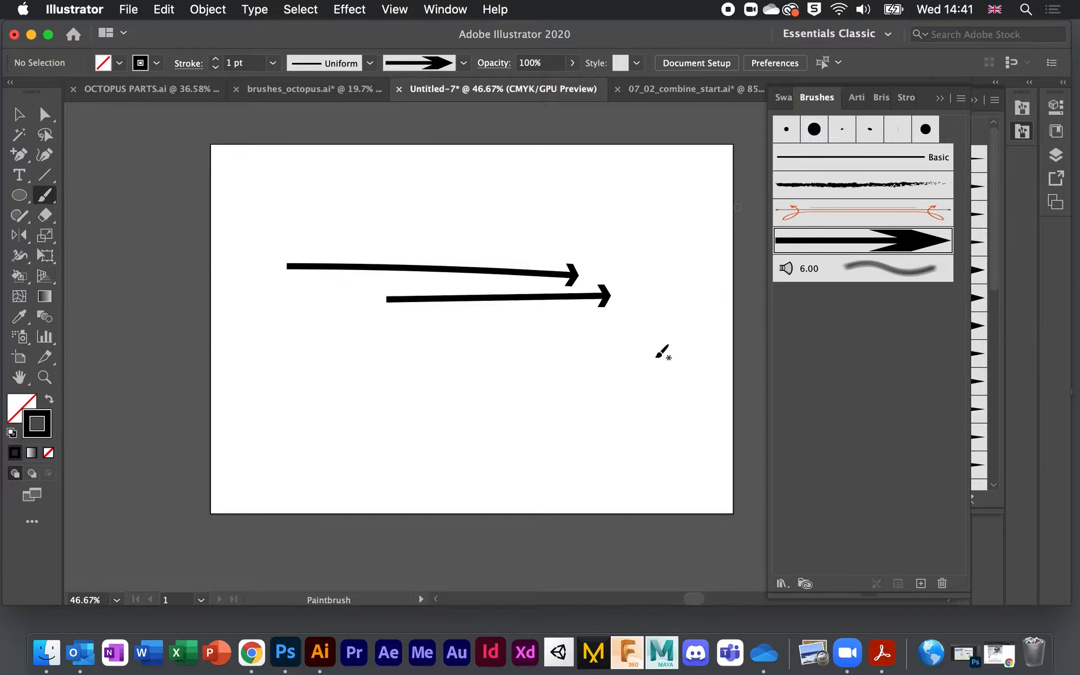
Step: Select the upper arrow and give it a dark green stroke at 4 pt weight
left_click(18, 115)
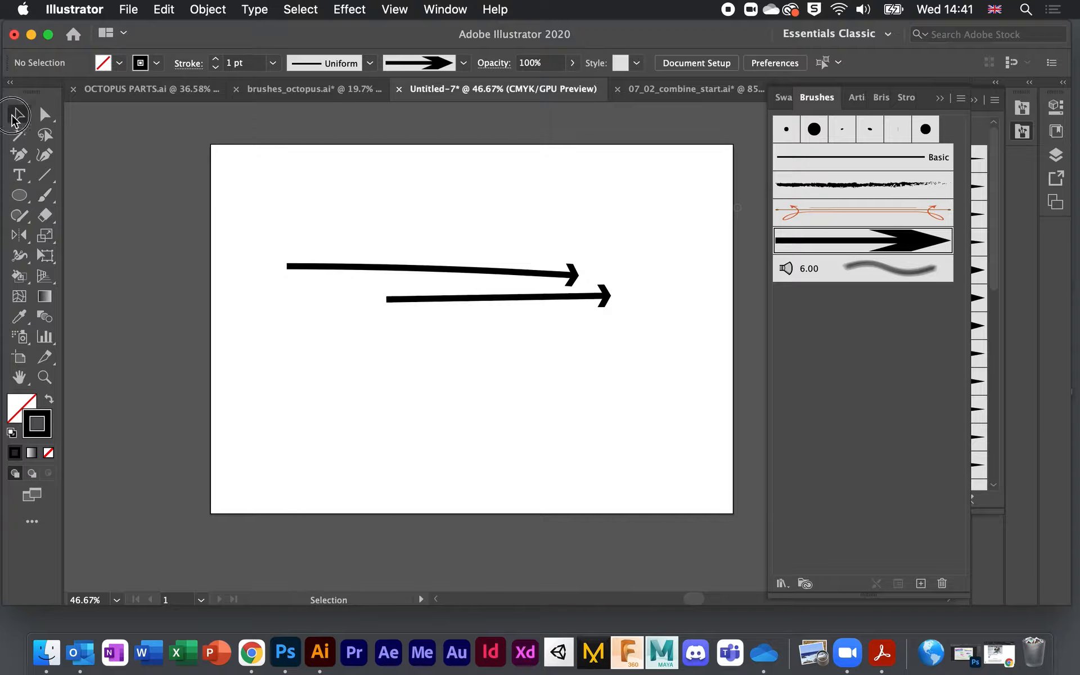
left_click(385, 274)
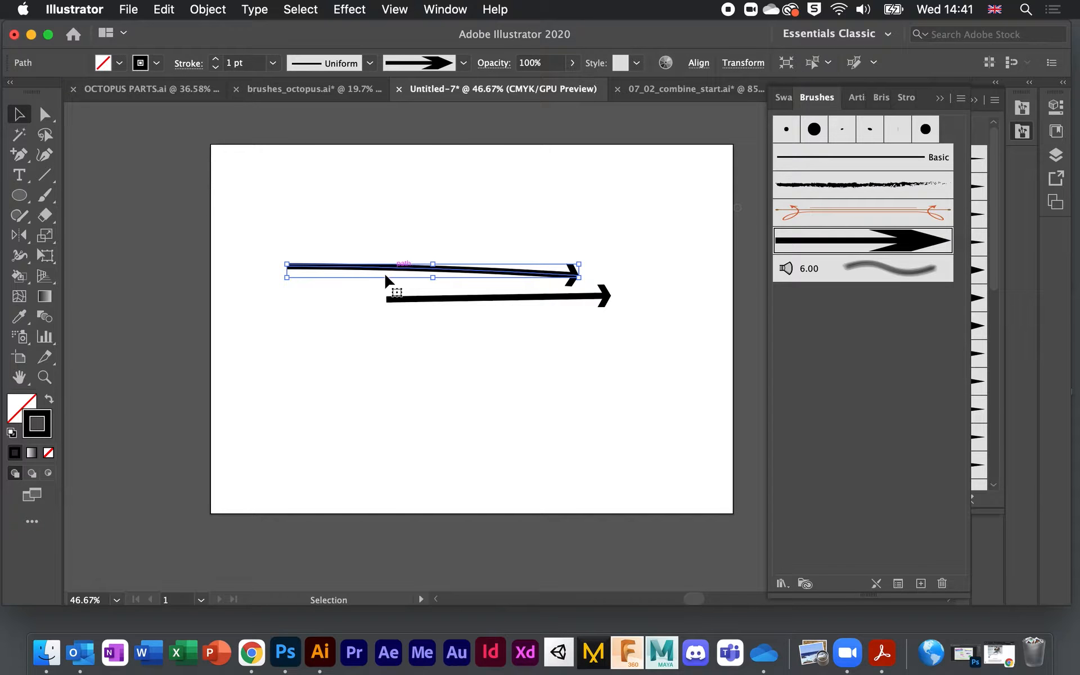
left_click(156, 63)
left_click(82, 91)
left_click(215, 59)
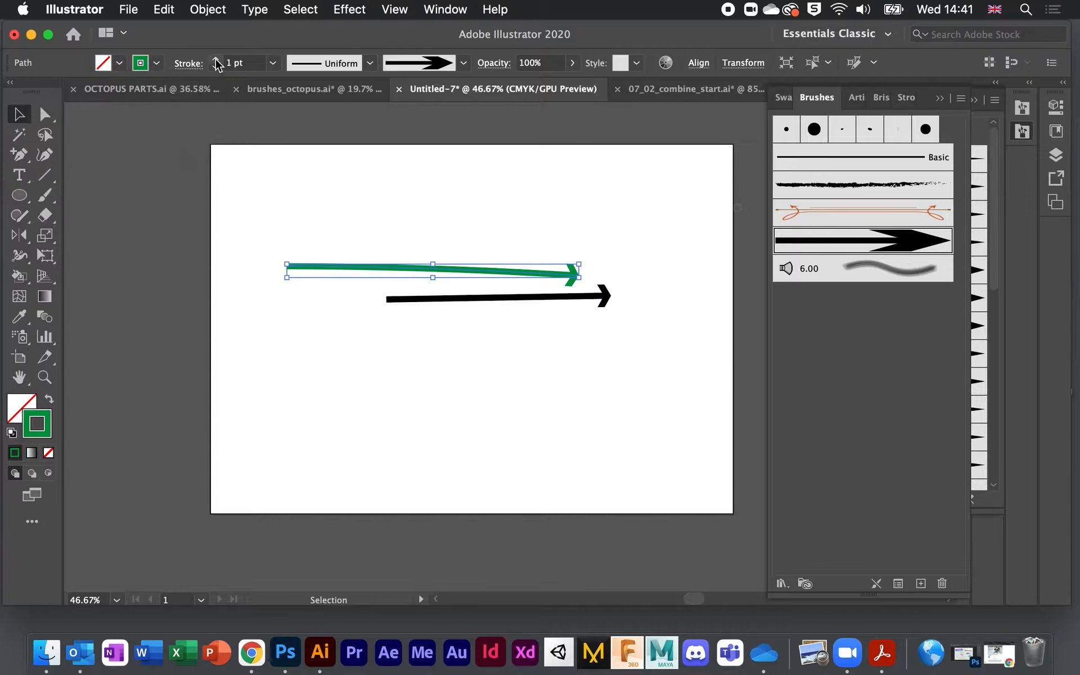
left_click(215, 59)
left_click(215, 58)
left_click(215, 58)
Step: Fill the arrow with cyan, then deselect it
left_click(120, 63)
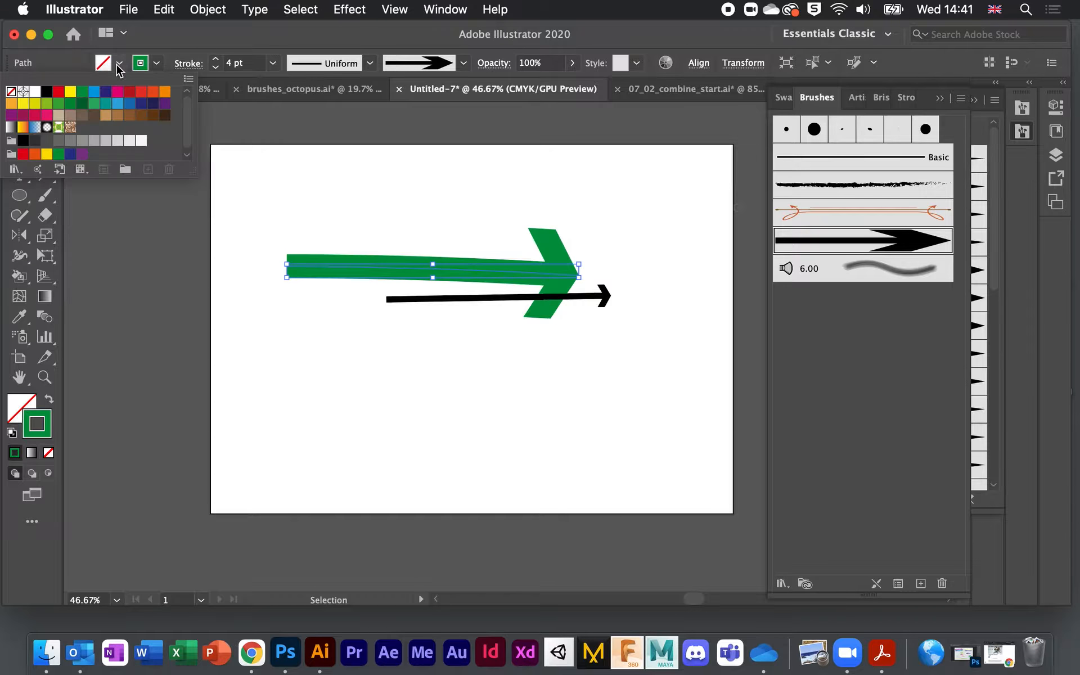
left_click(94, 92)
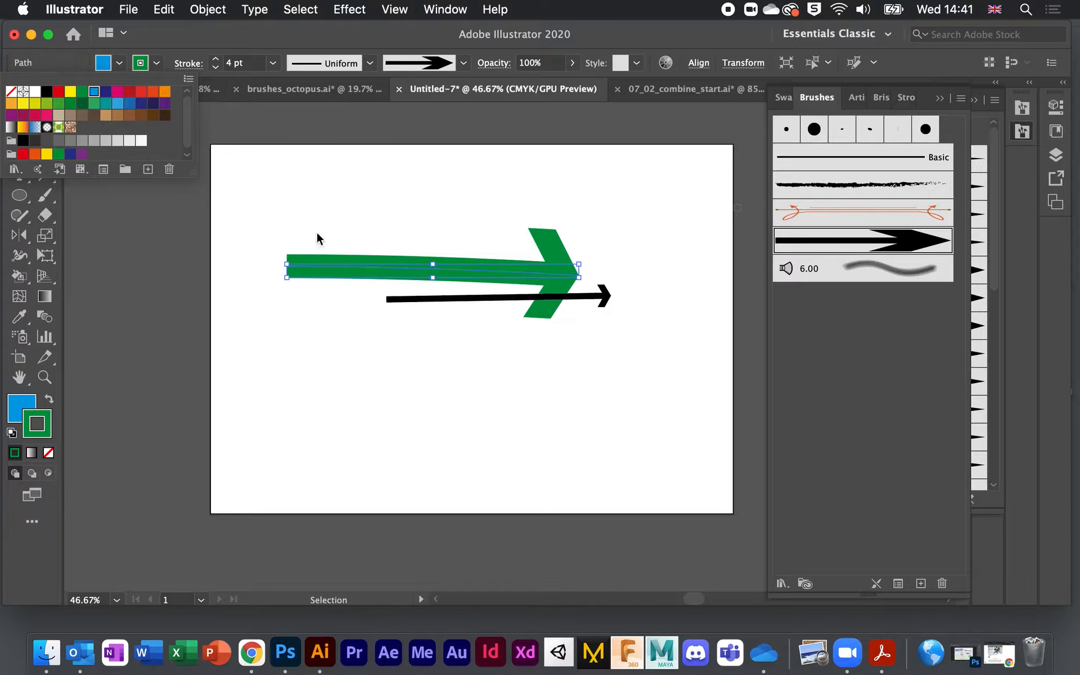
left_click(476, 411)
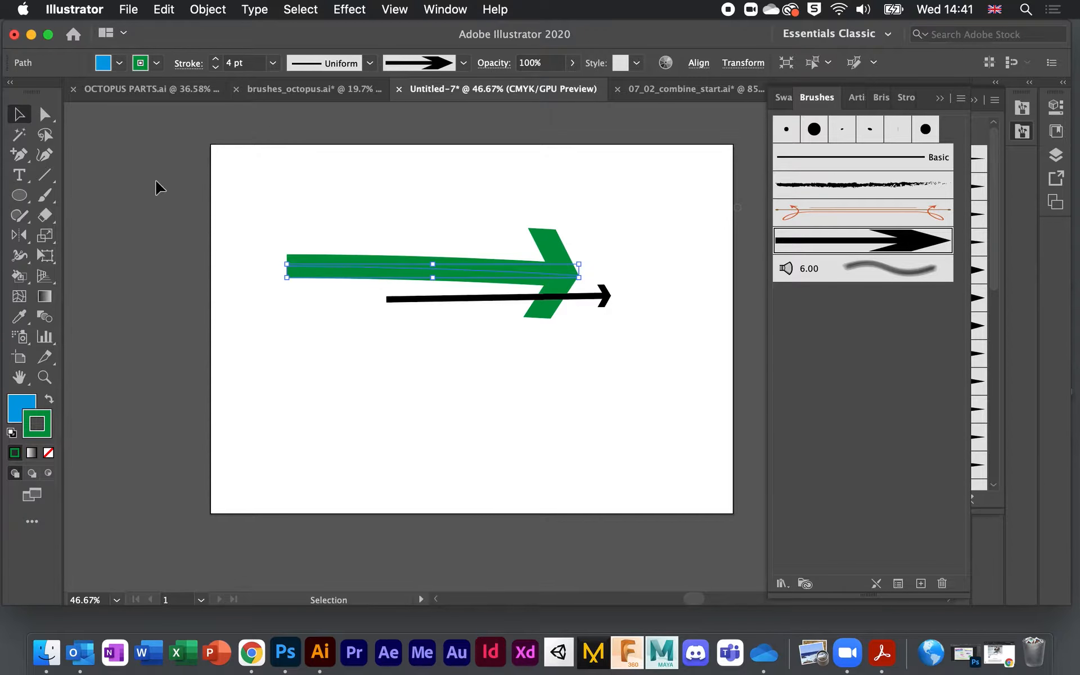
left_click(103, 145)
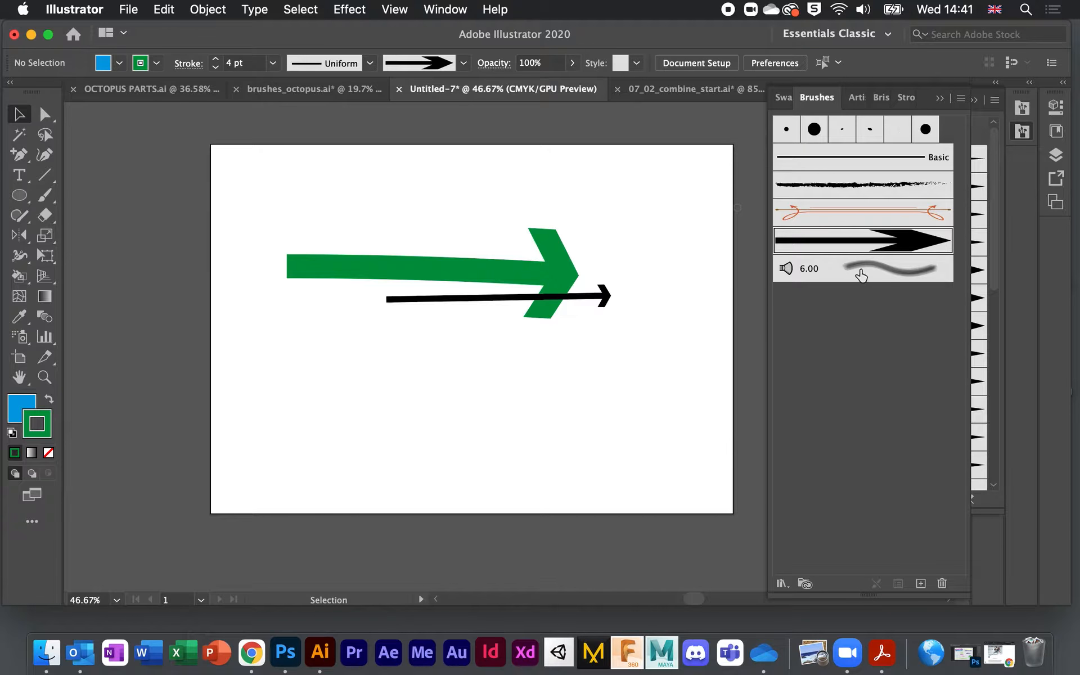
Step: Browse the Brushes panel menu's libraries and open Arrows_Standard, then dismiss the menu
left_click(961, 99)
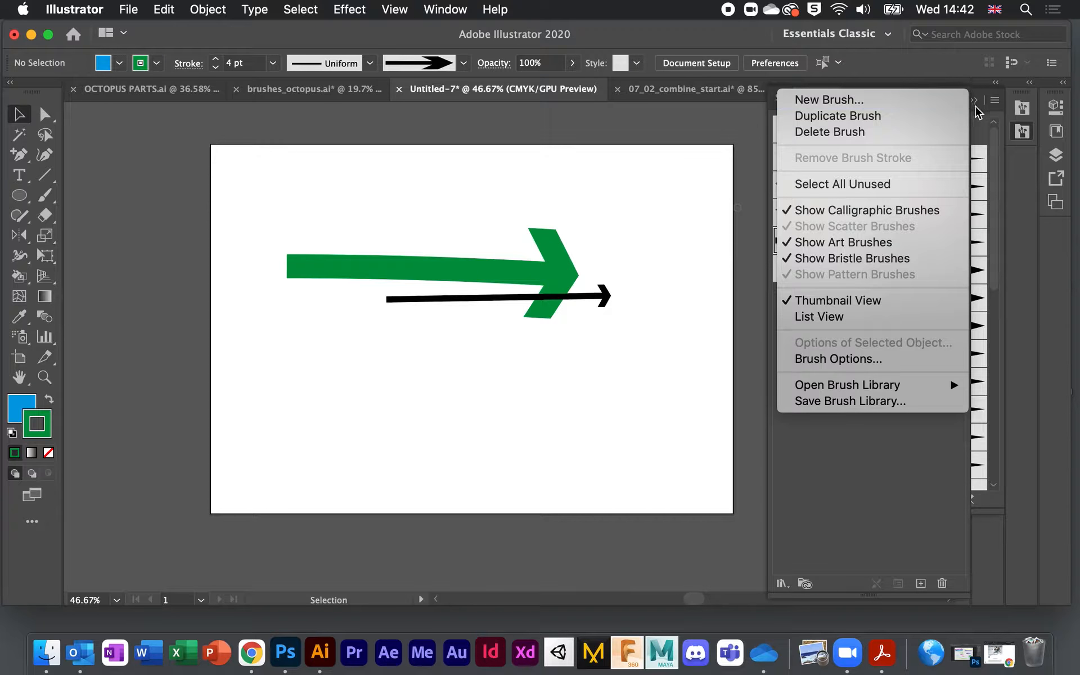
left_click(882, 464)
left_click(961, 102)
mouse_move(860, 392)
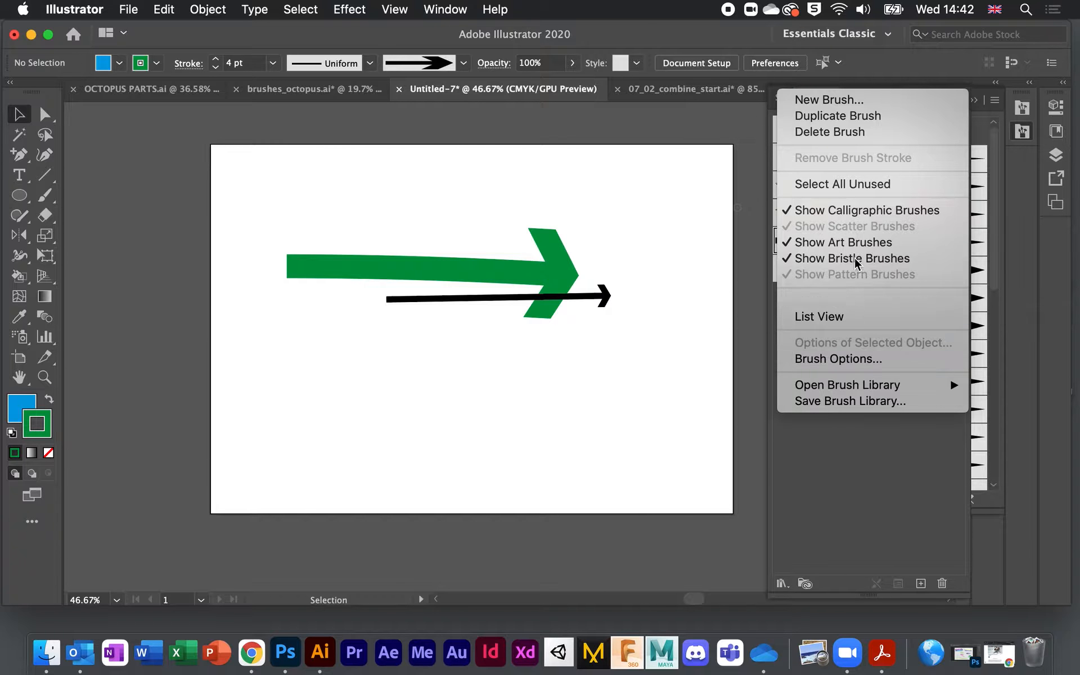
left_click(886, 512)
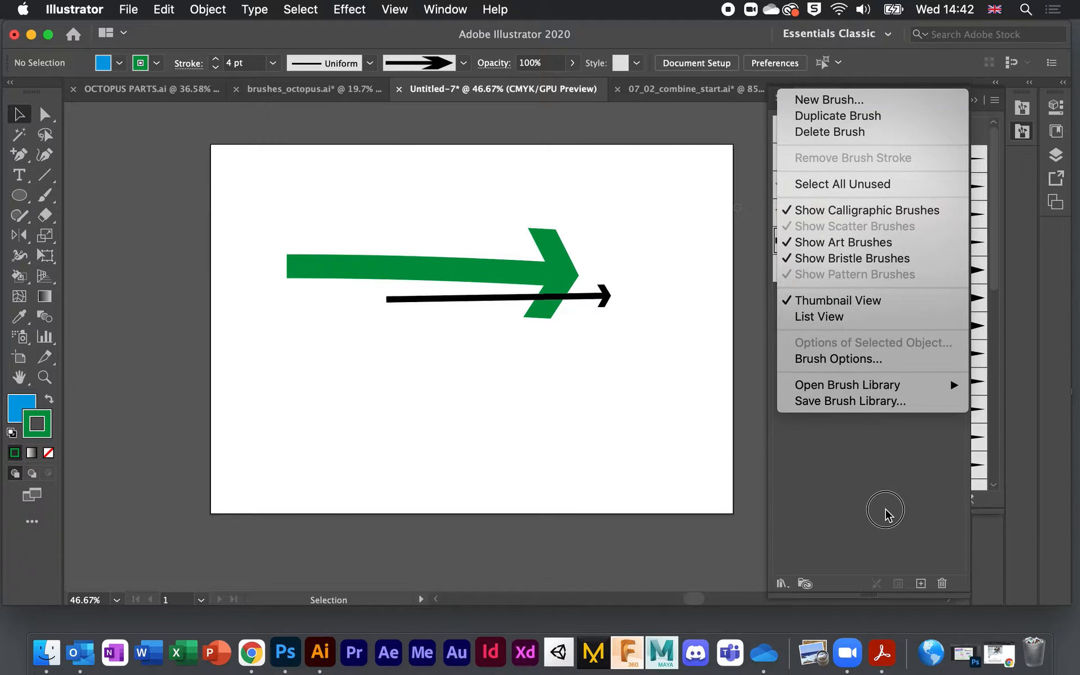
left_click(980, 136)
left_click(977, 102)
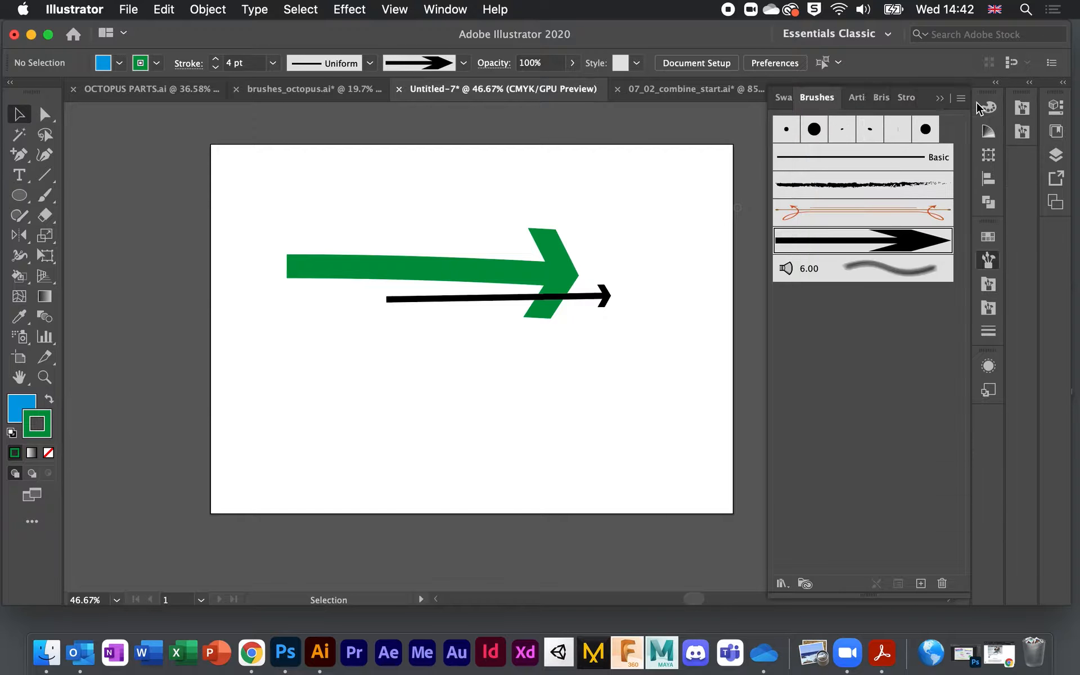
left_click(964, 101)
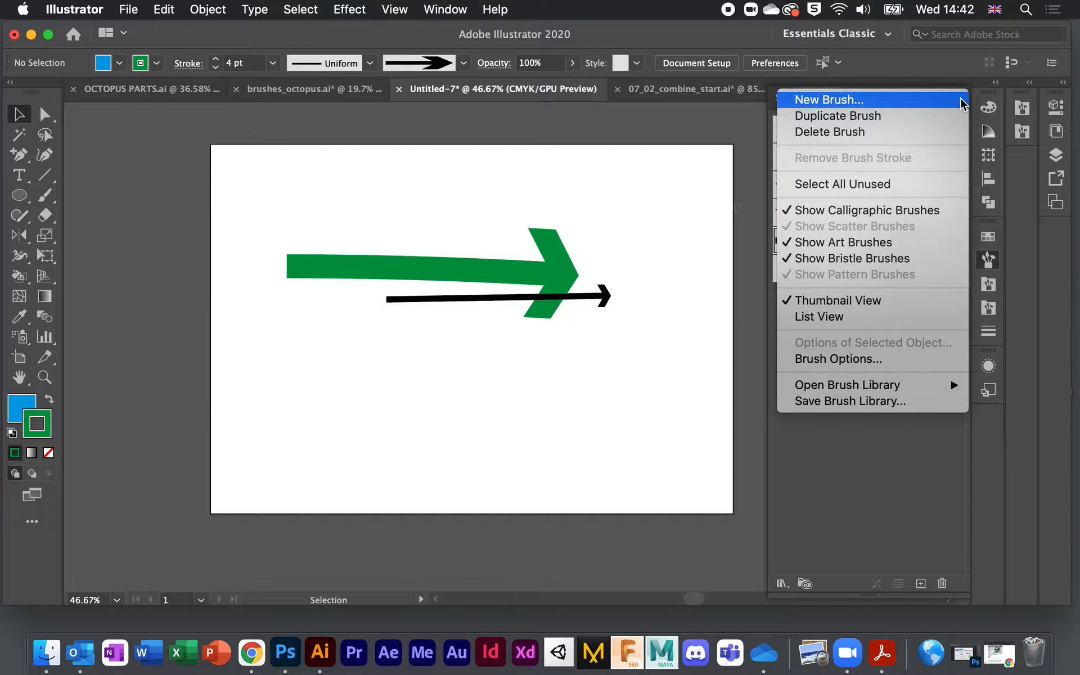
left_click(869, 482)
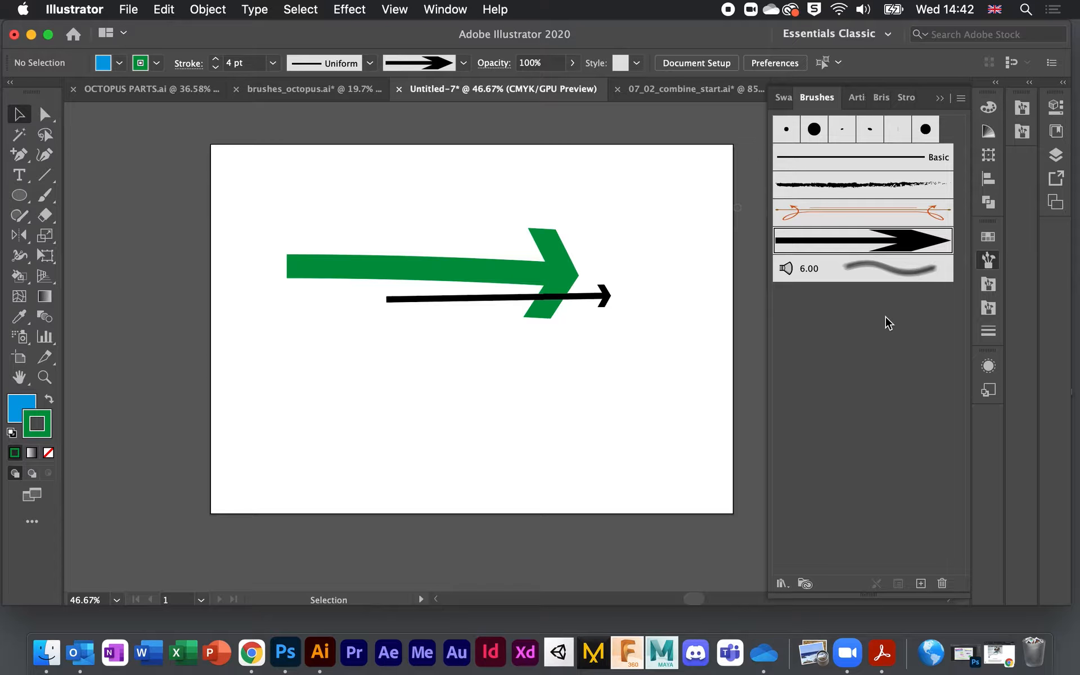
Step: Open the Artistic_Calligraphic library, check its menu, then collapse it out of view
left_click(989, 284)
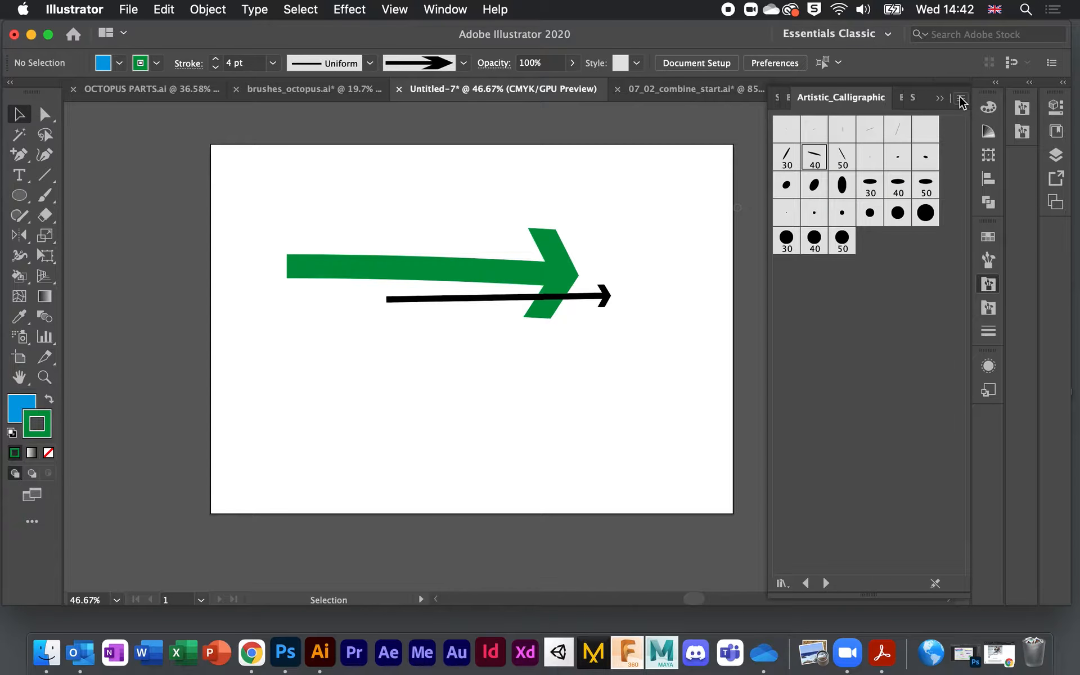
left_click(961, 100)
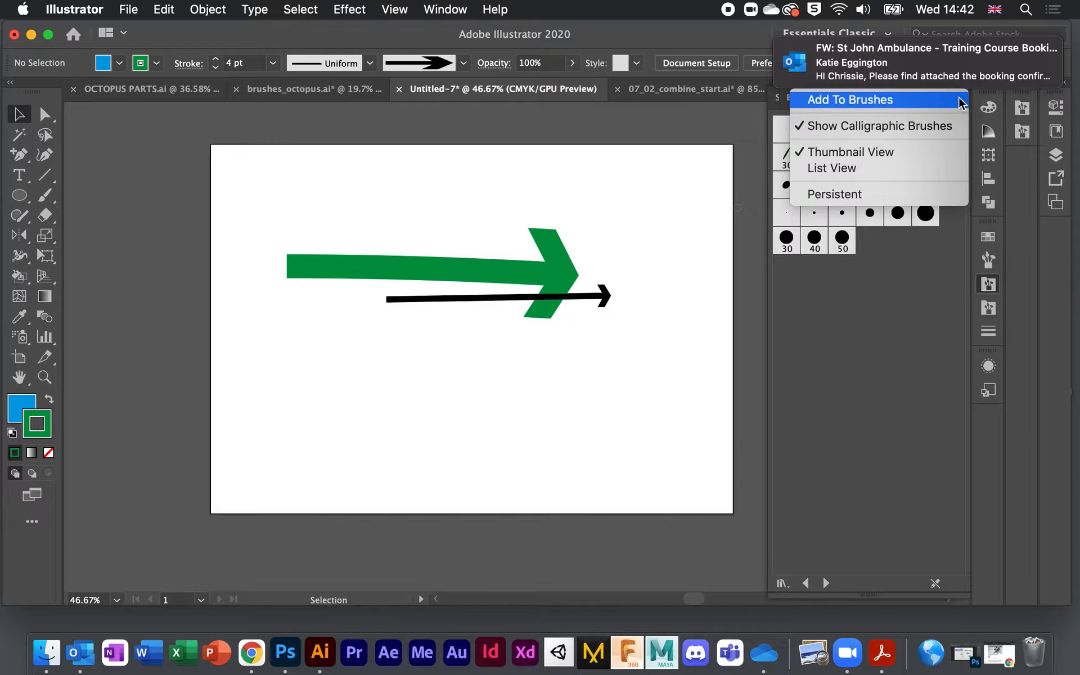
left_click(884, 329)
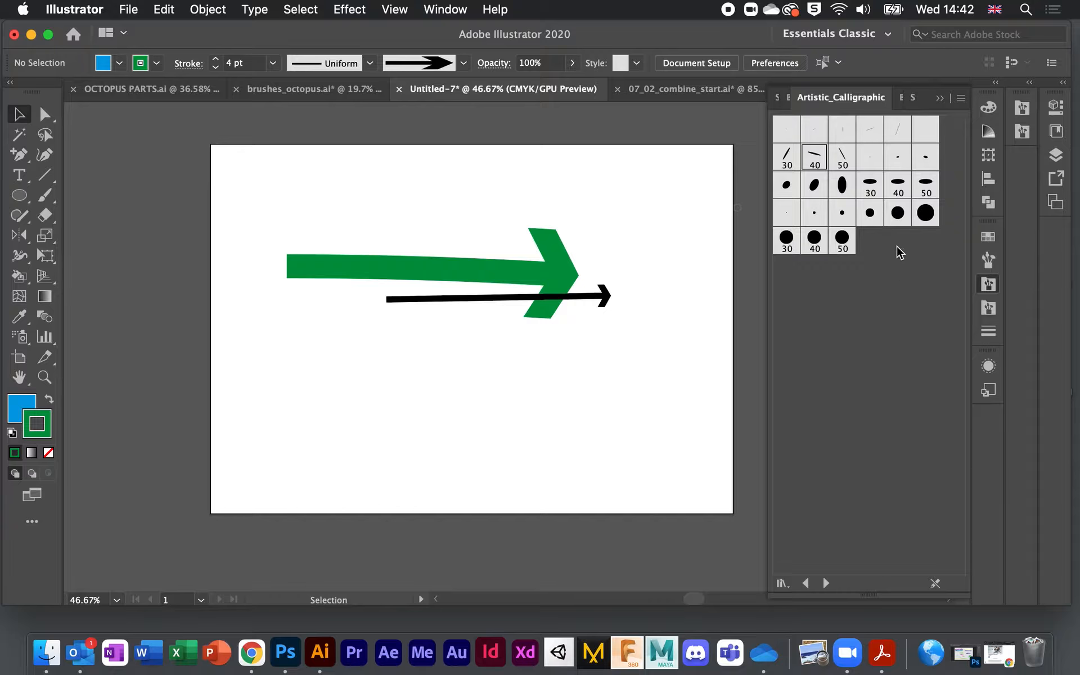
left_click(941, 98)
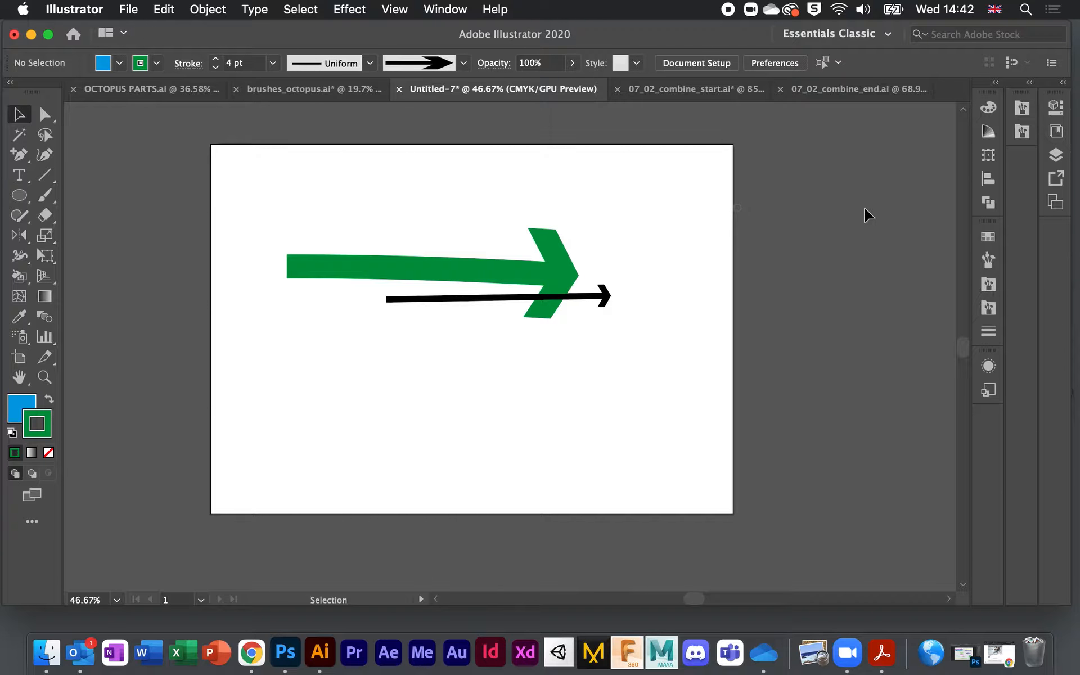
Step: View the Arrows_Standard library and its menu, then bring the document's Brushes panel forward
left_click(1021, 108)
left_click(1022, 107)
left_click(991, 260)
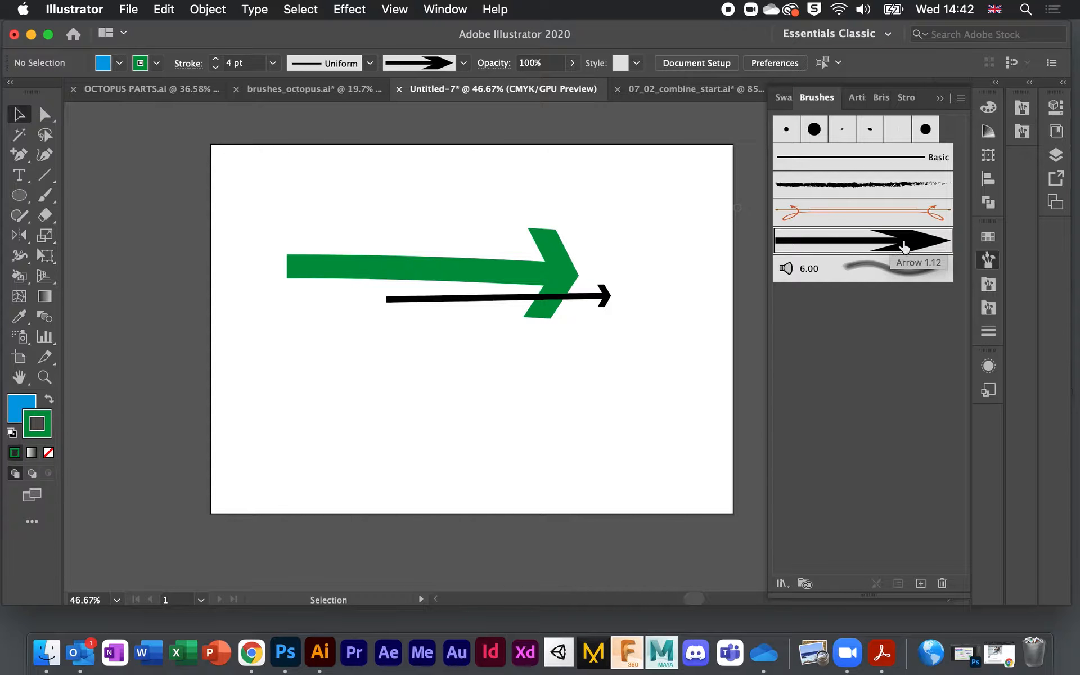
left_click(1023, 112)
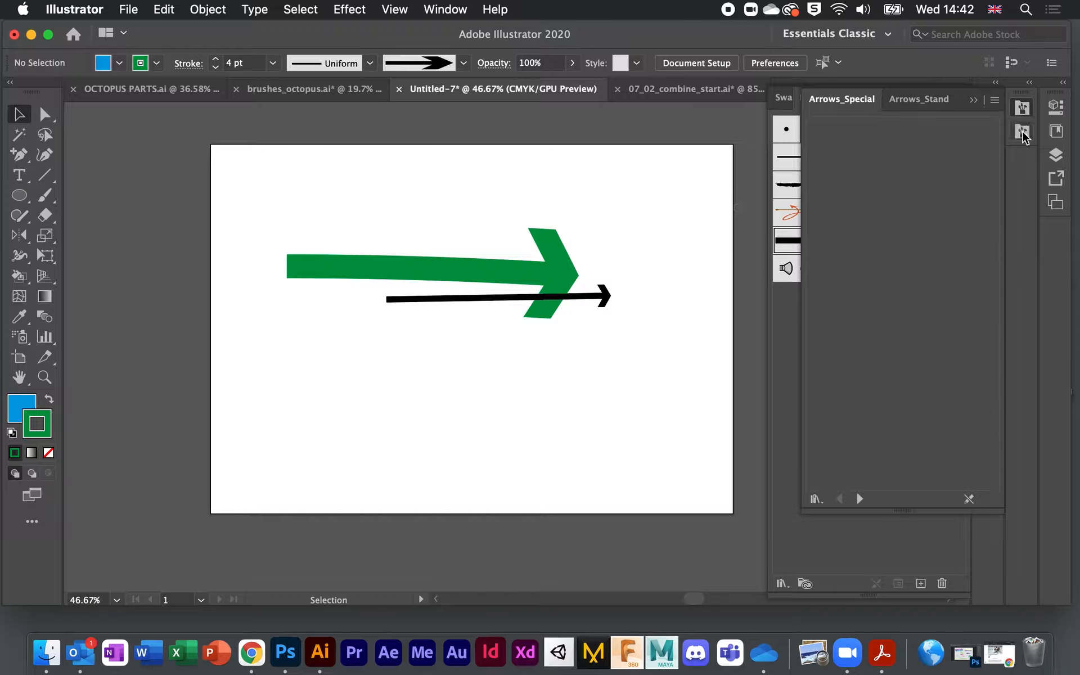
left_click(1015, 137)
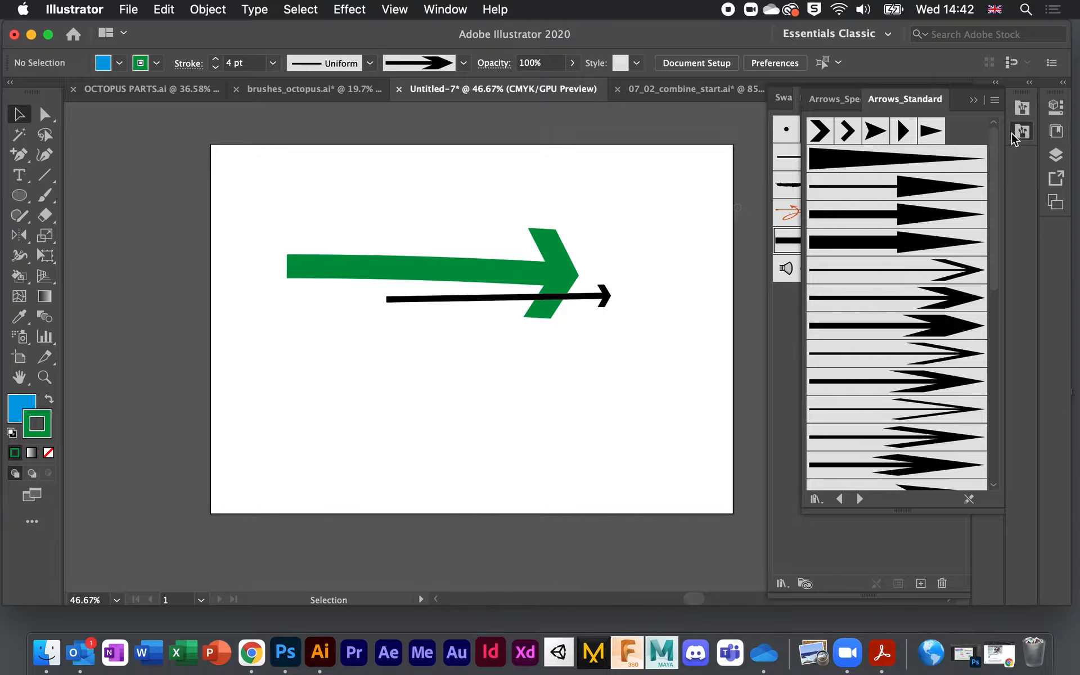
left_click(995, 102)
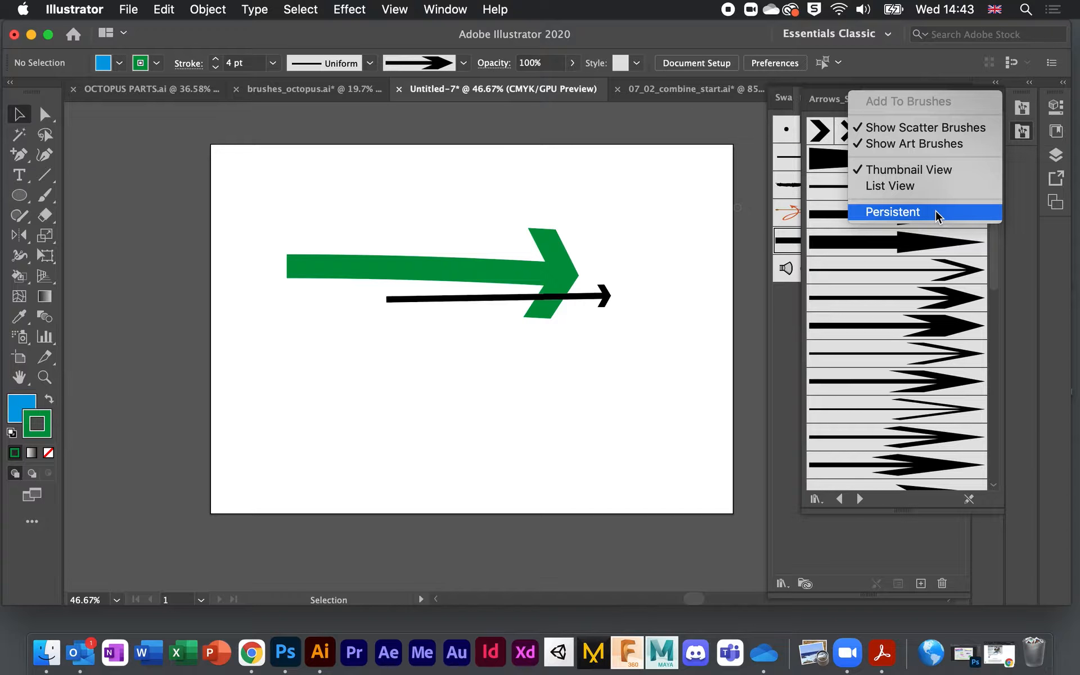
left_click(796, 333)
left_click(788, 331)
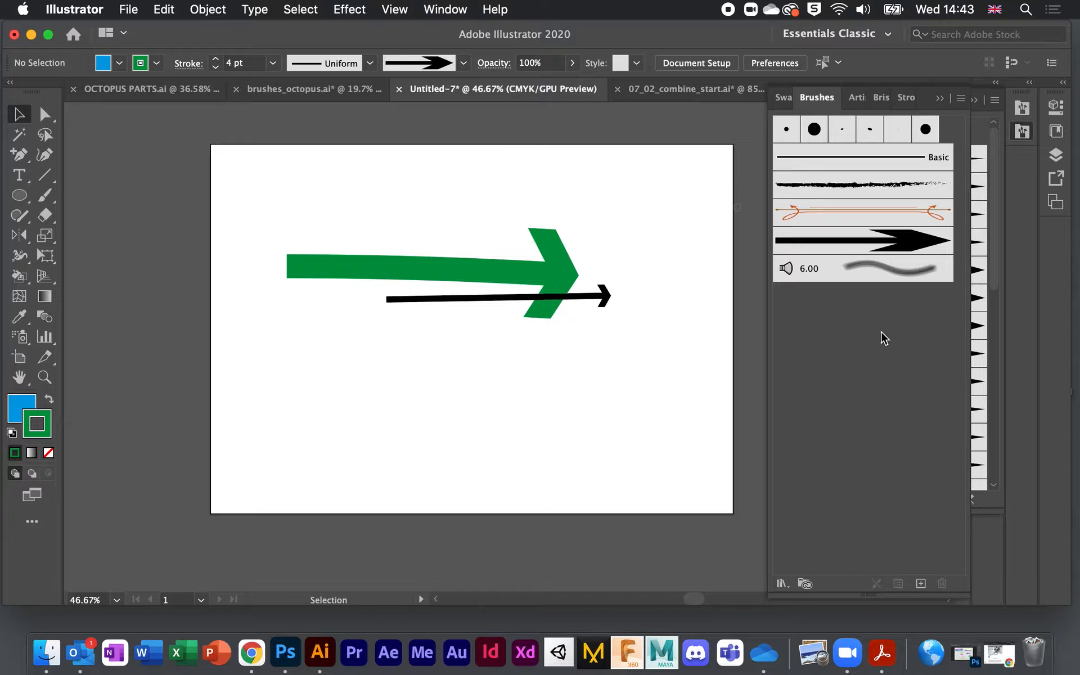
Step: Zoom out to about 37%, back in to 42.38%, and pan so both arrows fit in view
scroll(548, 296, "down", 2, "alt")
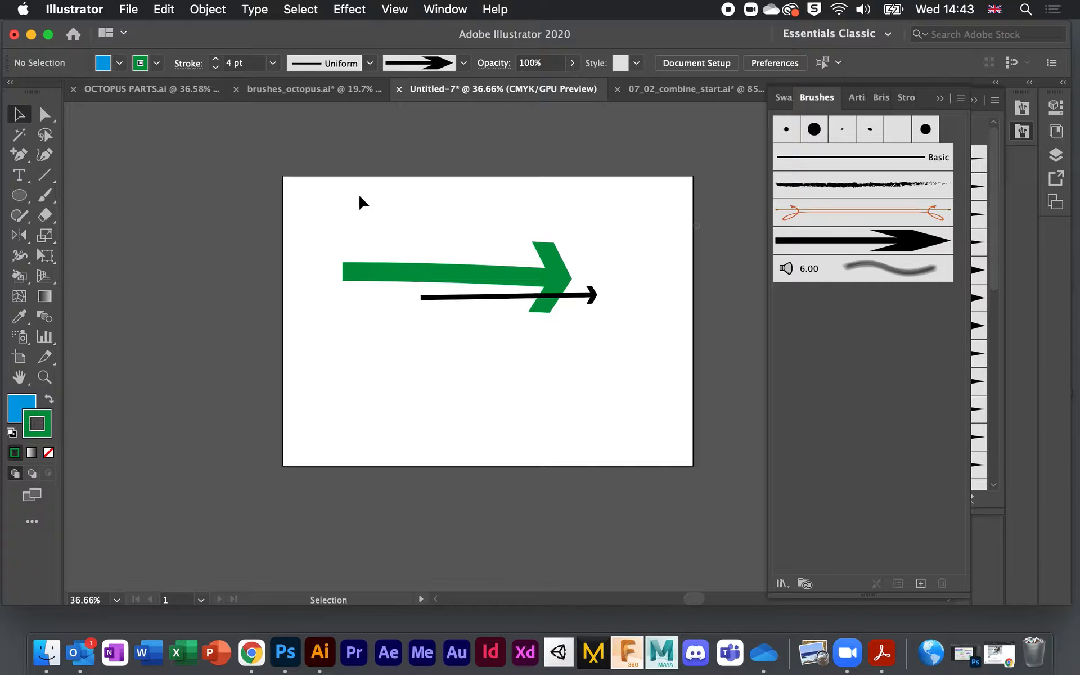
scroll(363, 197, "up", 2)
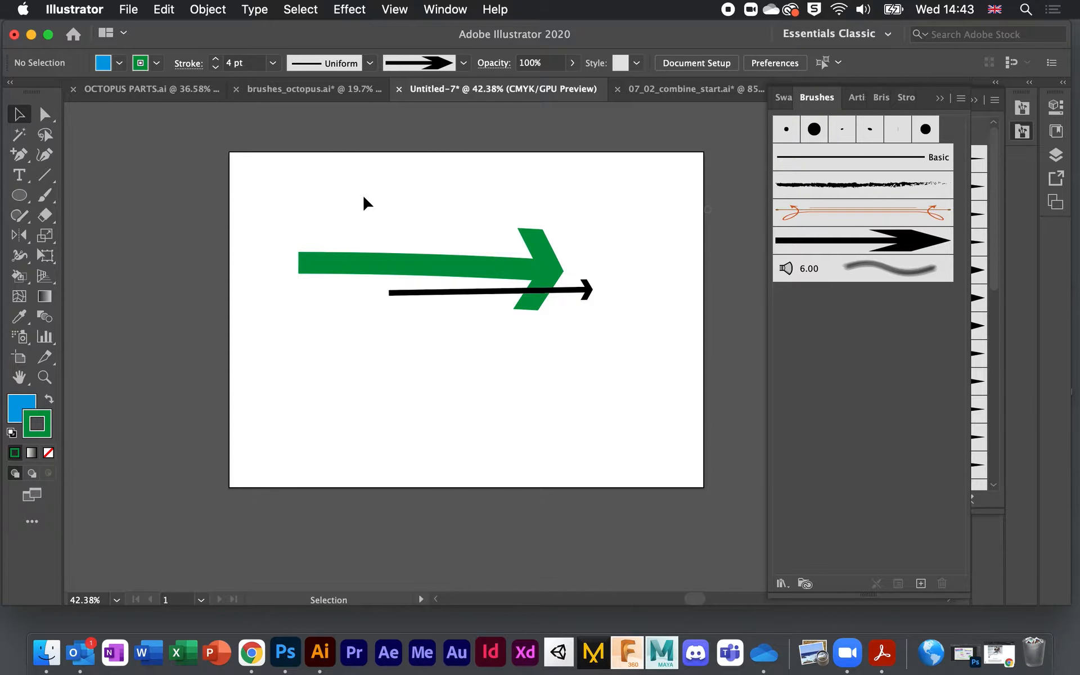
scroll(364, 197, "down", 1)
scroll(364, 197, "left", 1)
scroll(363, 197, "down", 1)
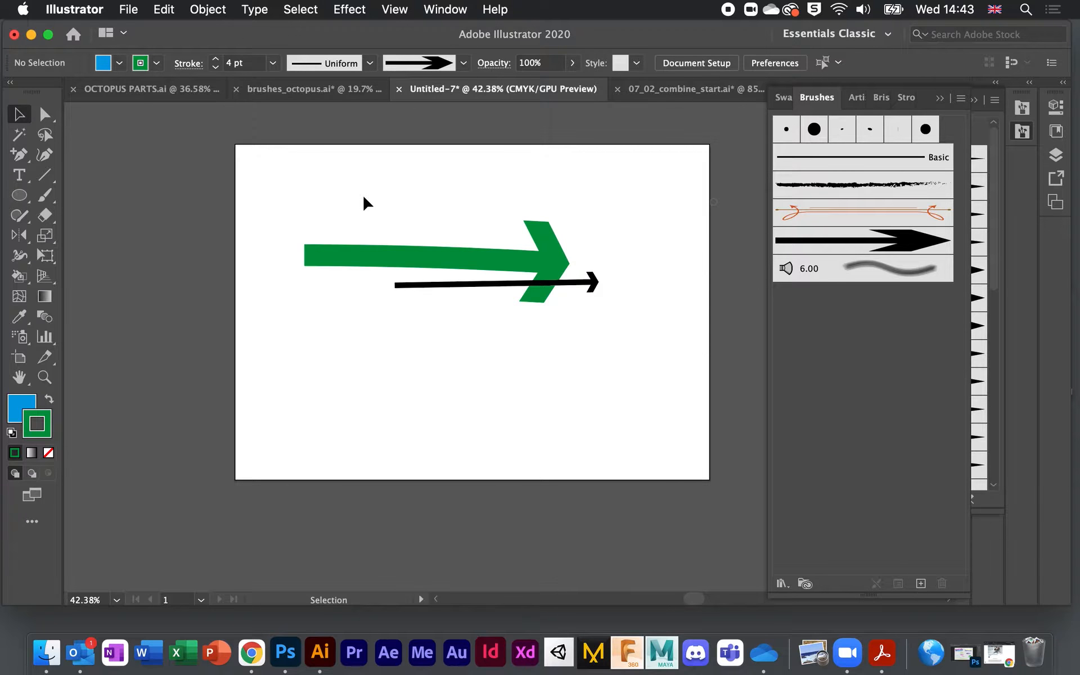
scroll(364, 197, "down", 1)
scroll(363, 197, "right", 1)
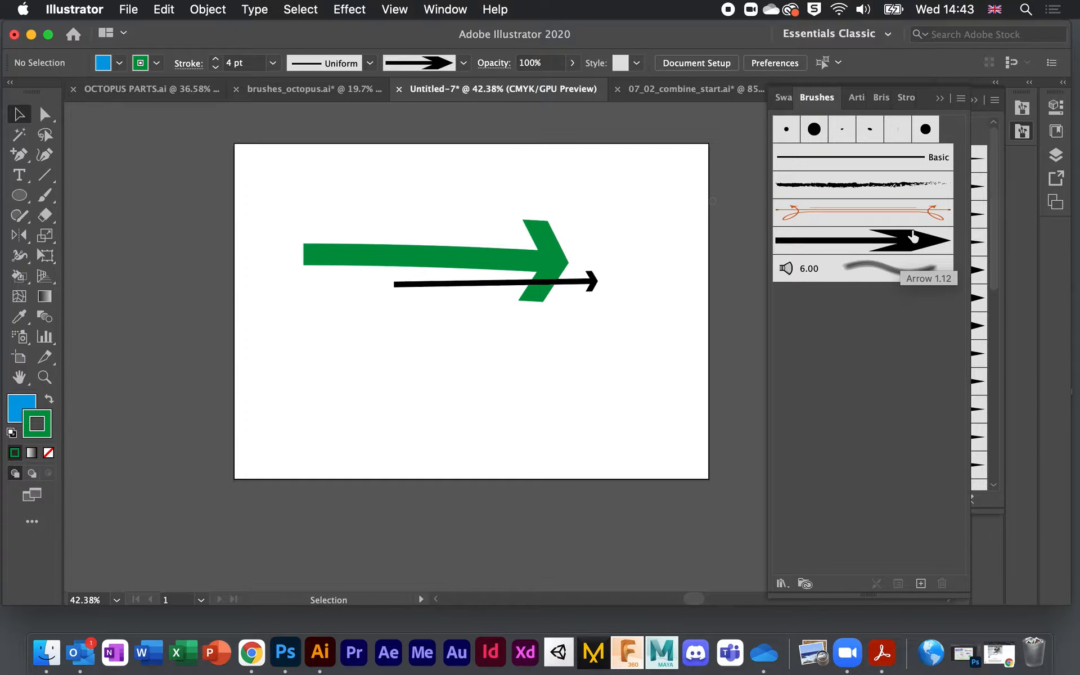
left_click(884, 242)
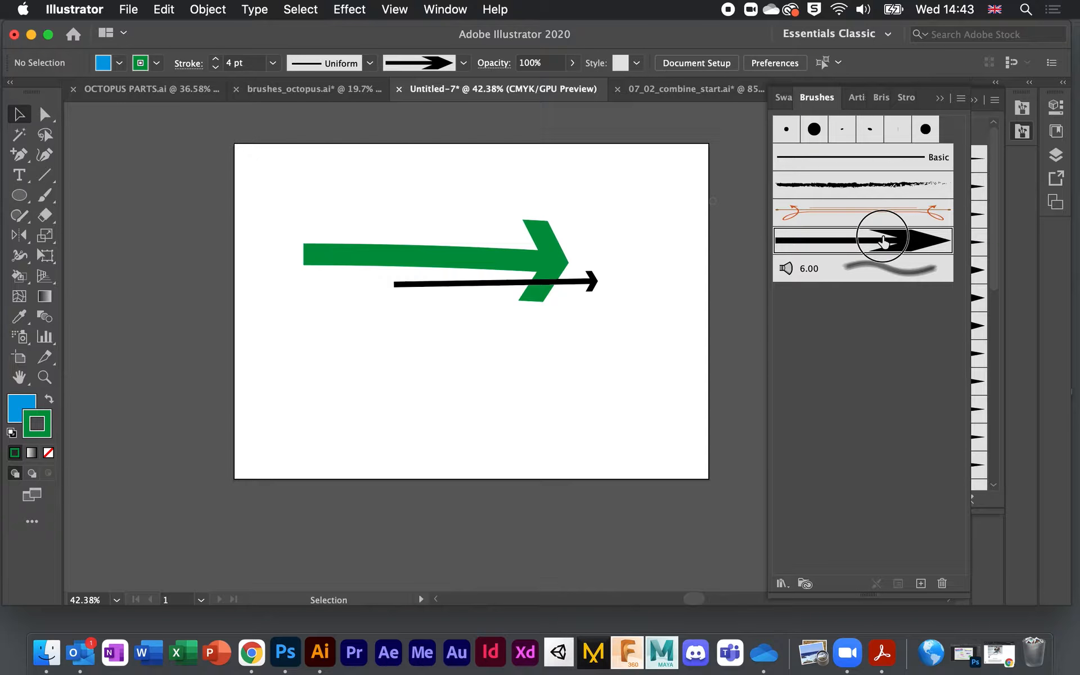
double_click(896, 239)
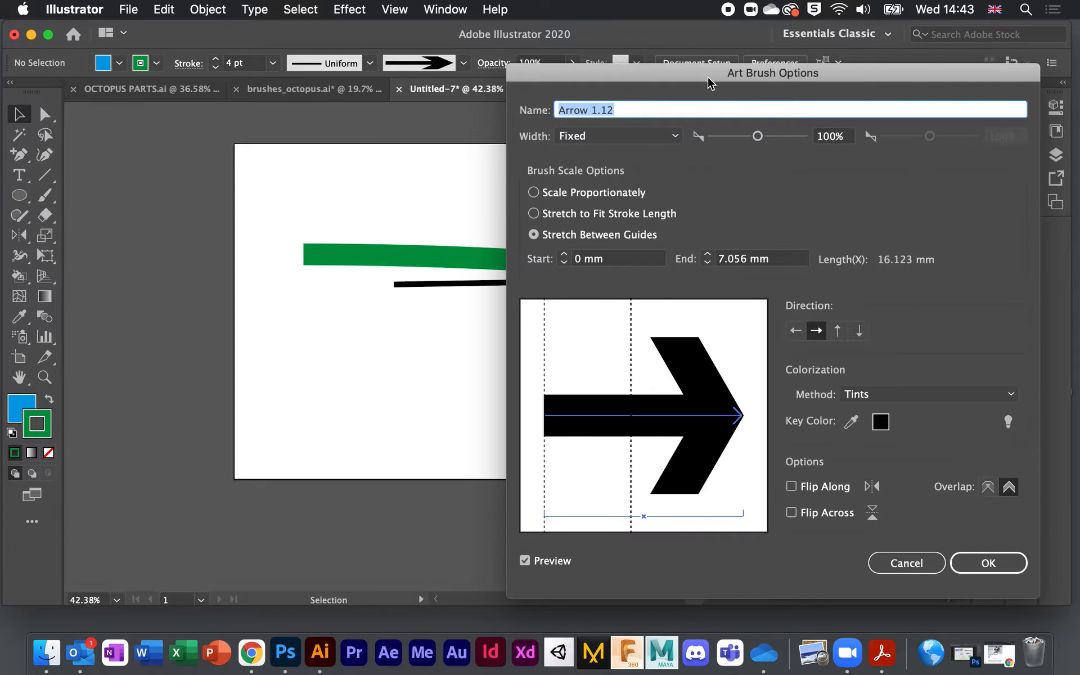
left_click_drag(702, 74, 716, 45)
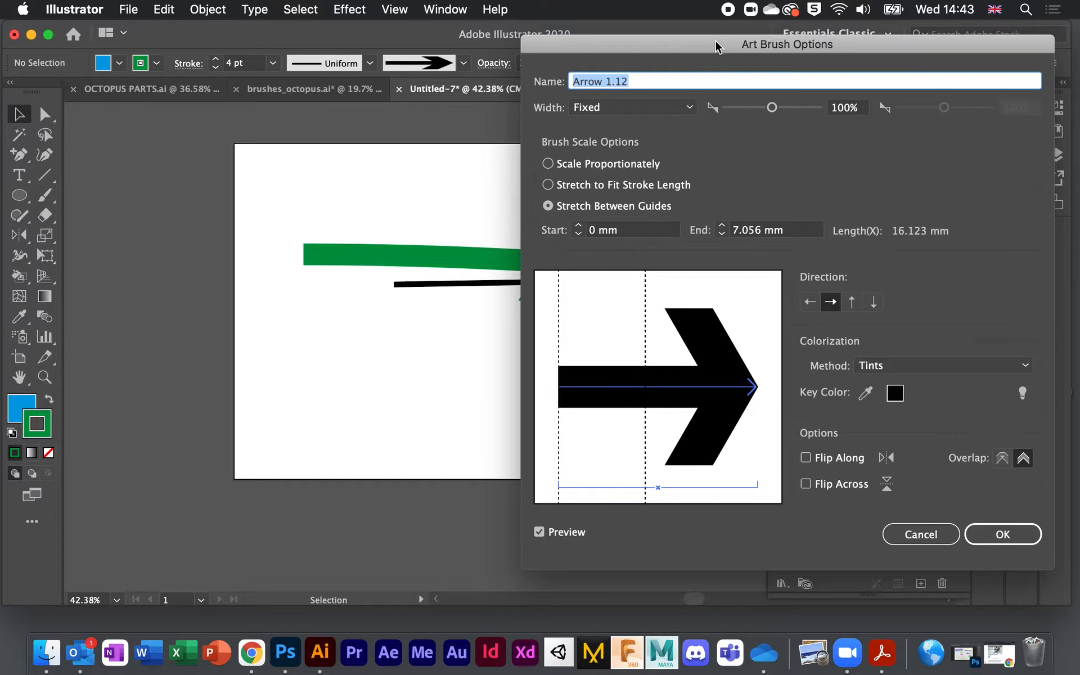
mouse_move(772, 107)
left_mouse_down()
mouse_move(749, 108)
mouse_move(783, 113)
left_mouse_up()
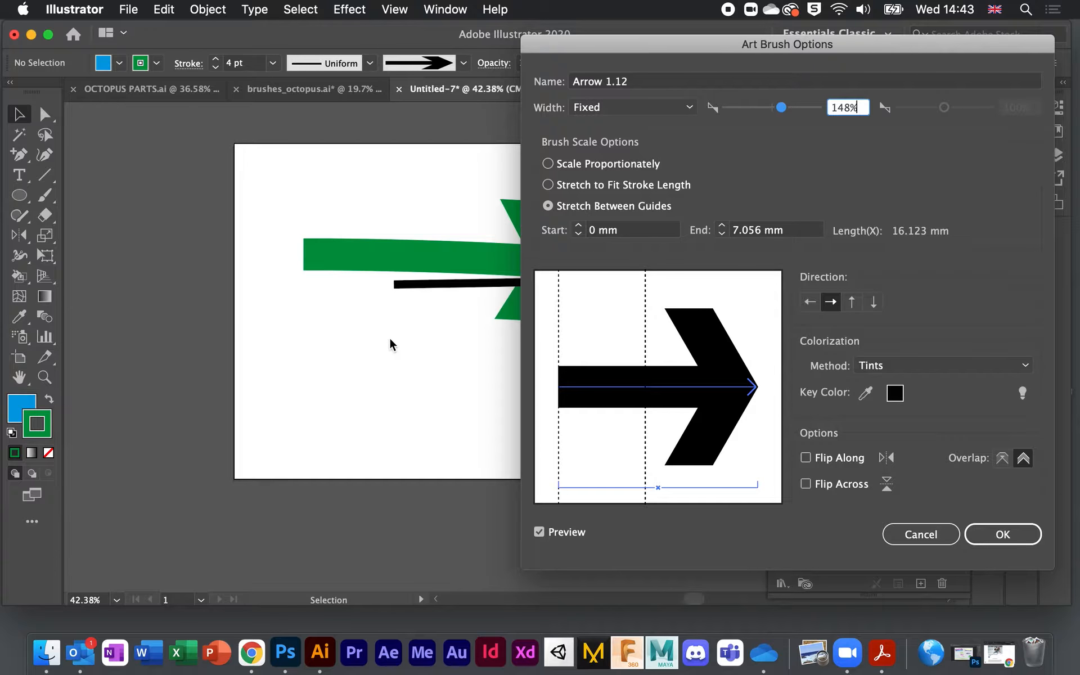
left_click_drag(726, 43, 750, 42)
mouse_move(805, 105)
left_mouse_down()
mouse_move(774, 108)
mouse_move(810, 107)
left_mouse_up()
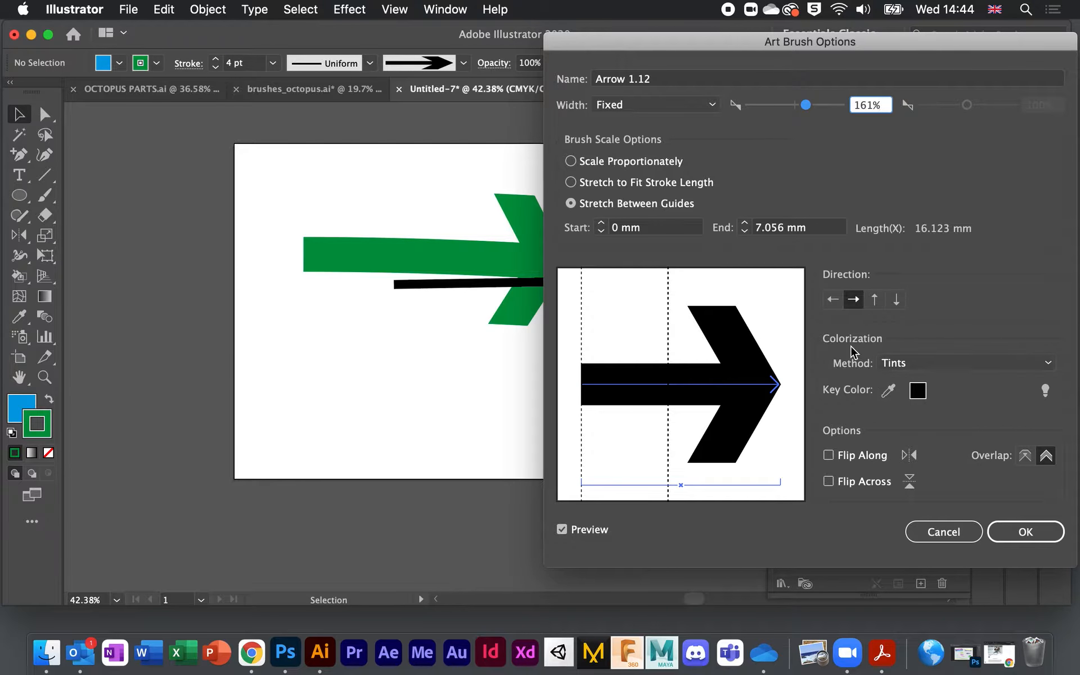
left_click(1047, 363)
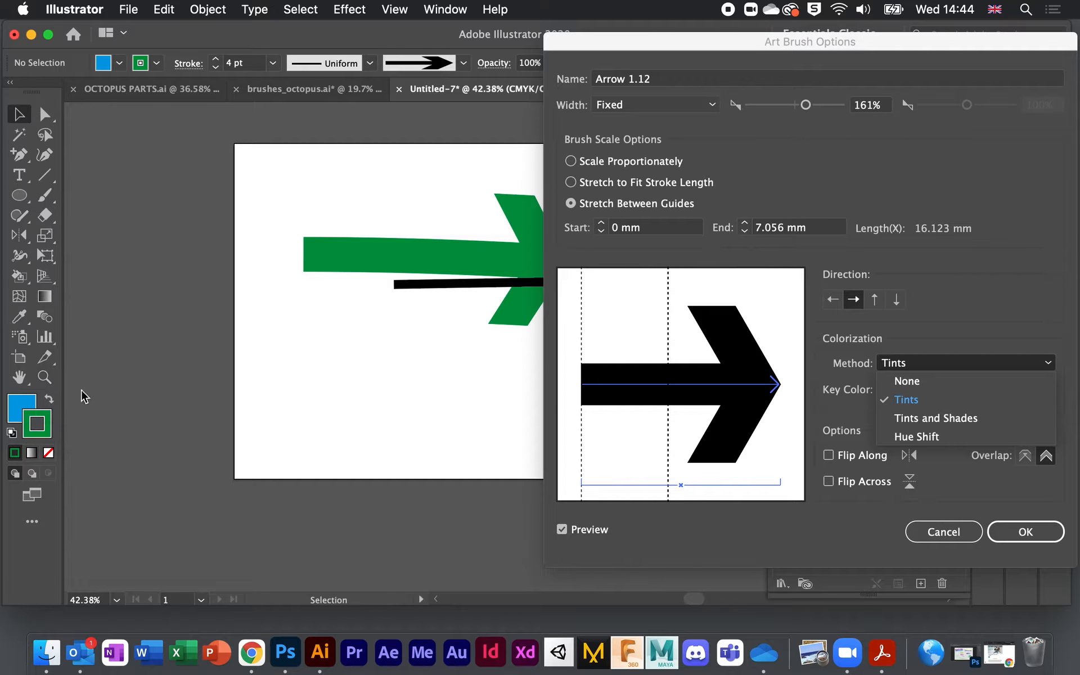
left_click(907, 382)
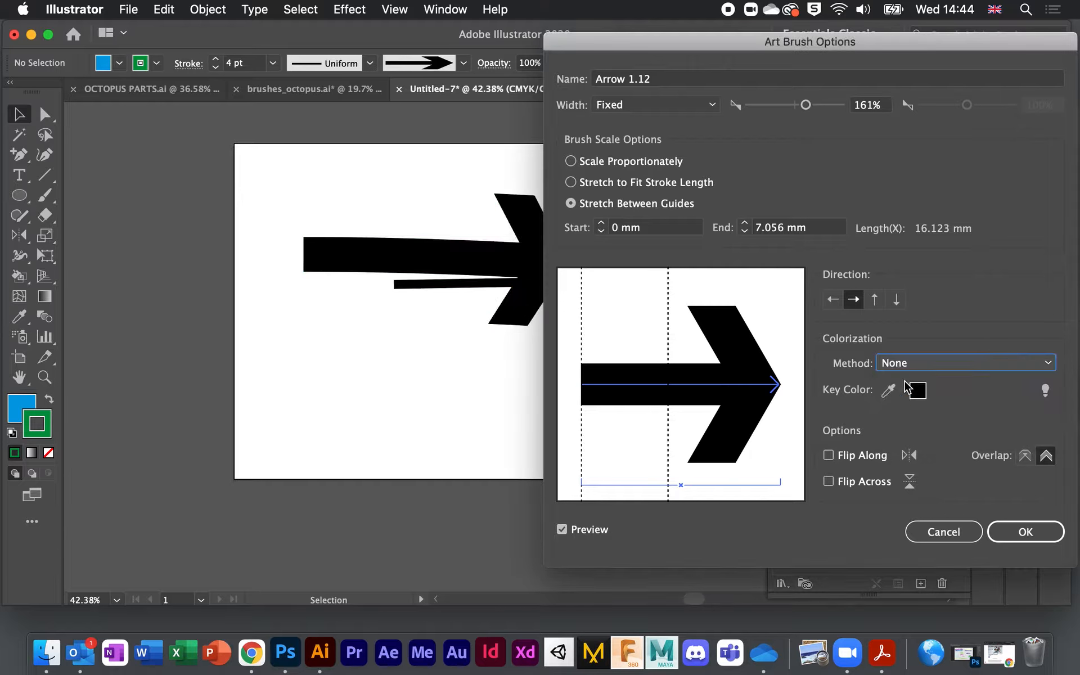
left_click(903, 365)
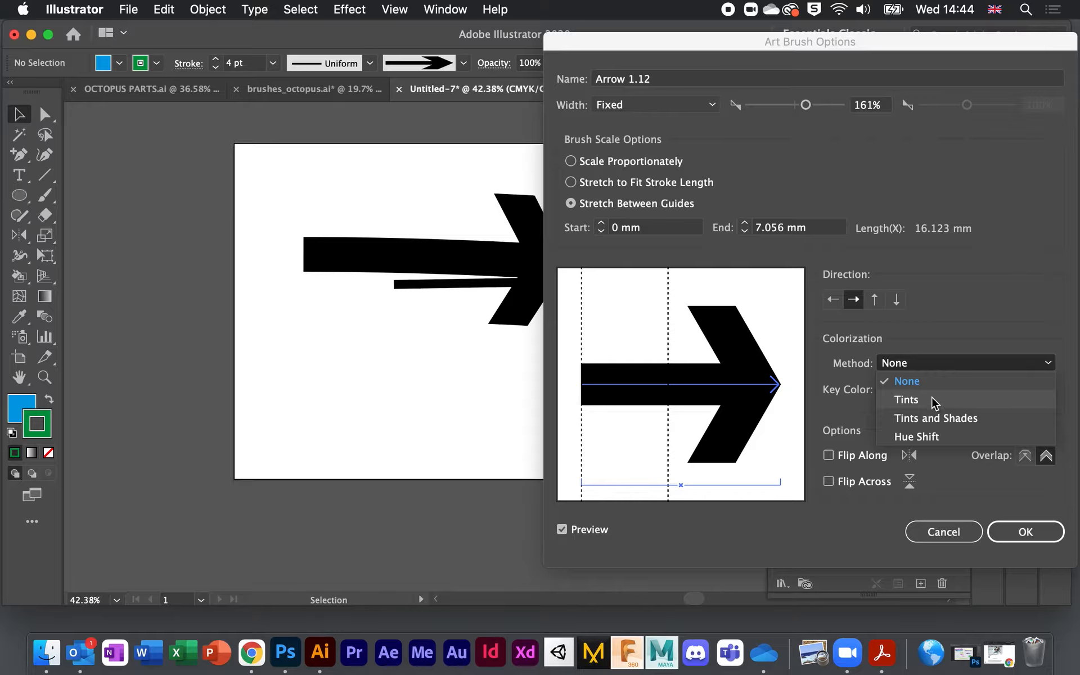
left_click(935, 403)
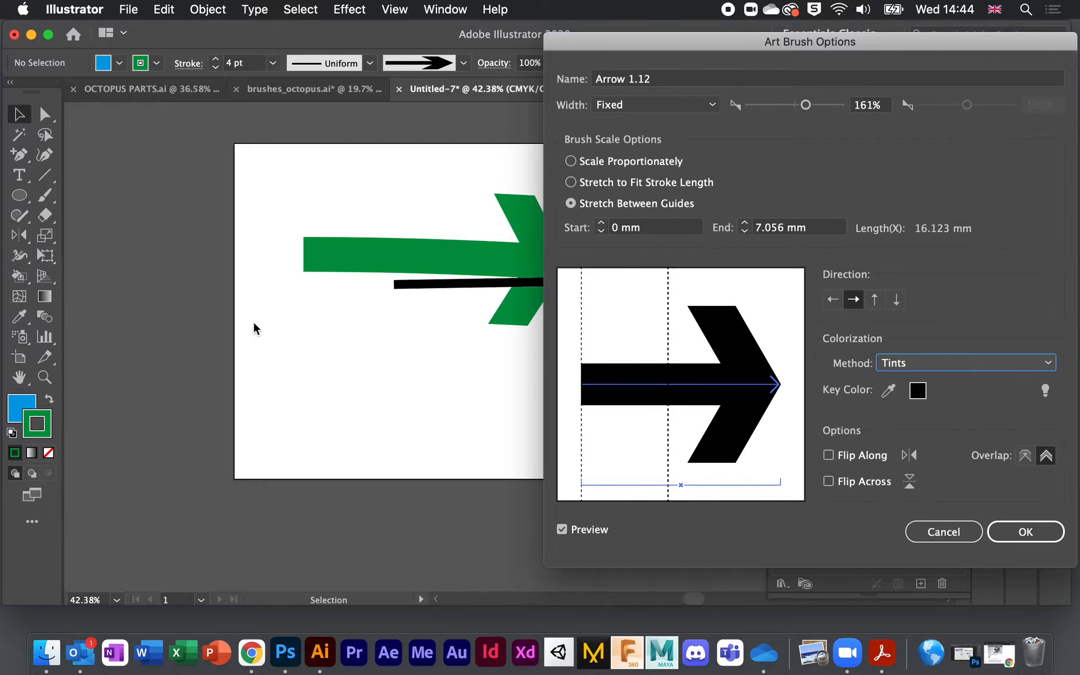
left_click(933, 533)
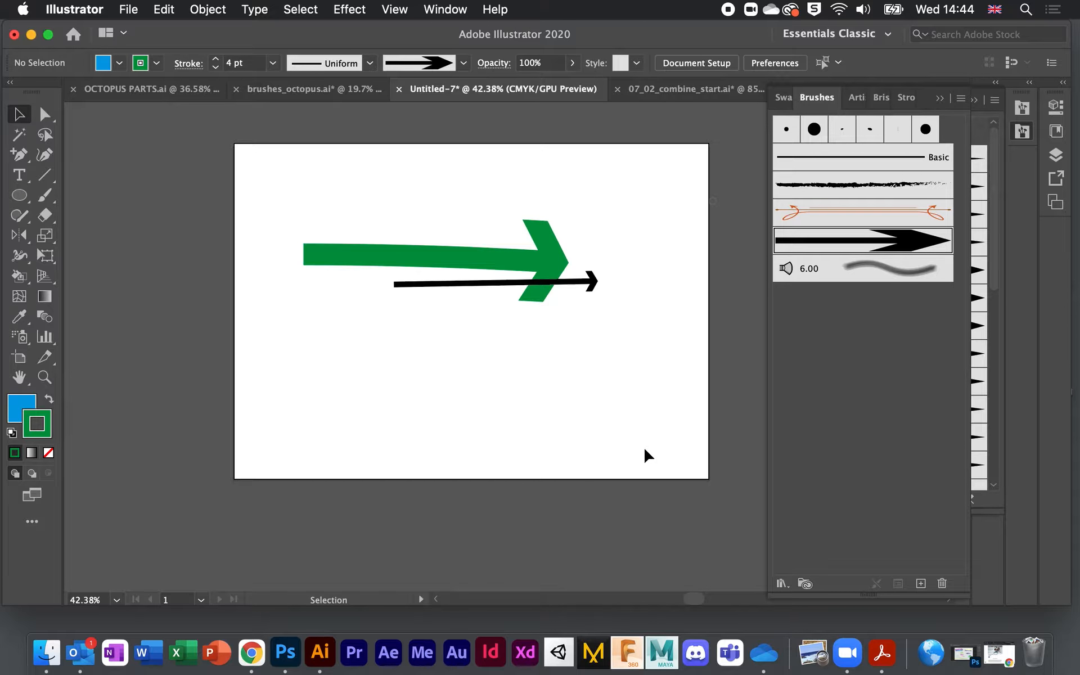
Step: Select and delete the green arrow, then the black arrow beneath it
left_click(457, 254)
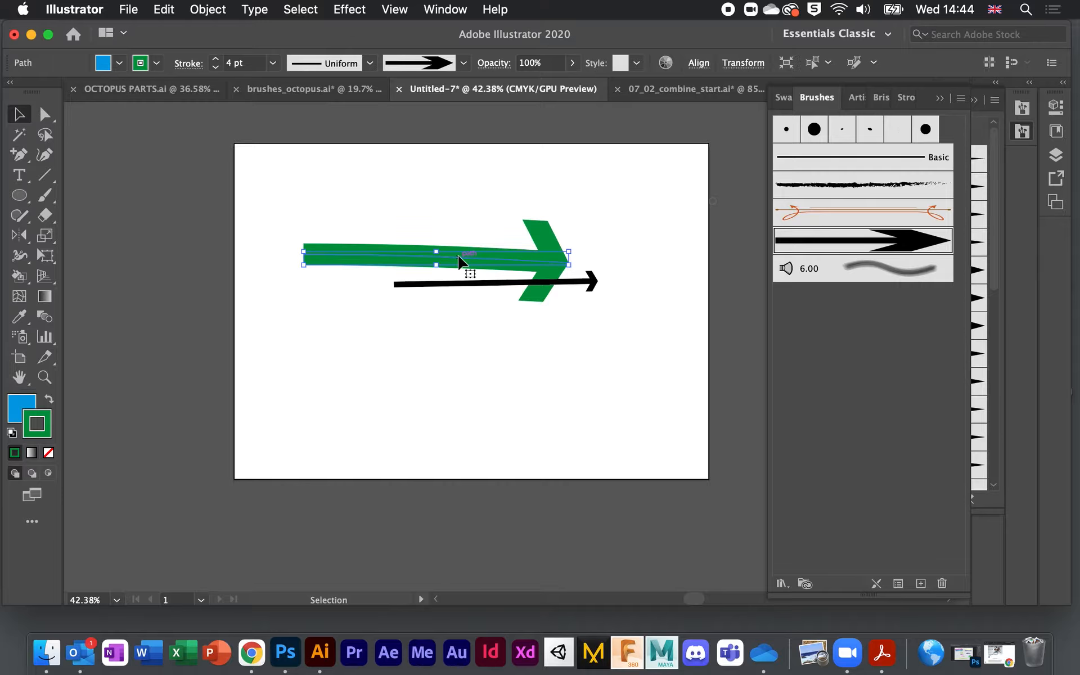
key("Delete")
left_click(469, 285)
key("Delete")
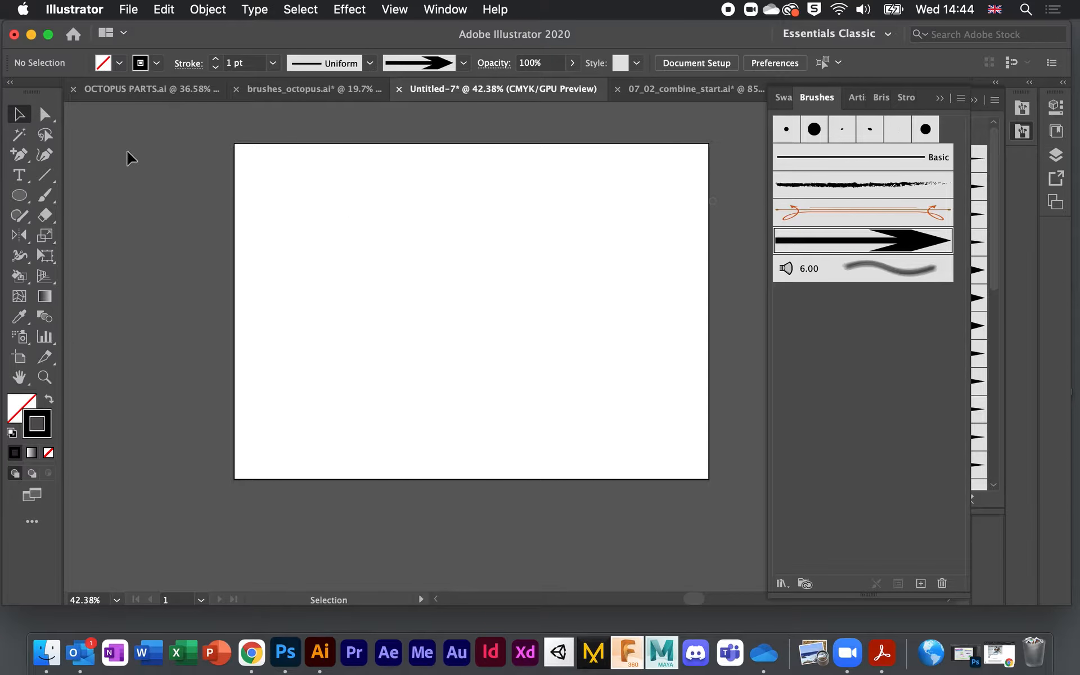
Step: Paint a looping test stroke and choose the 6.00 Mop bristle brush, leaving its settings unchanged
left_click(45, 195)
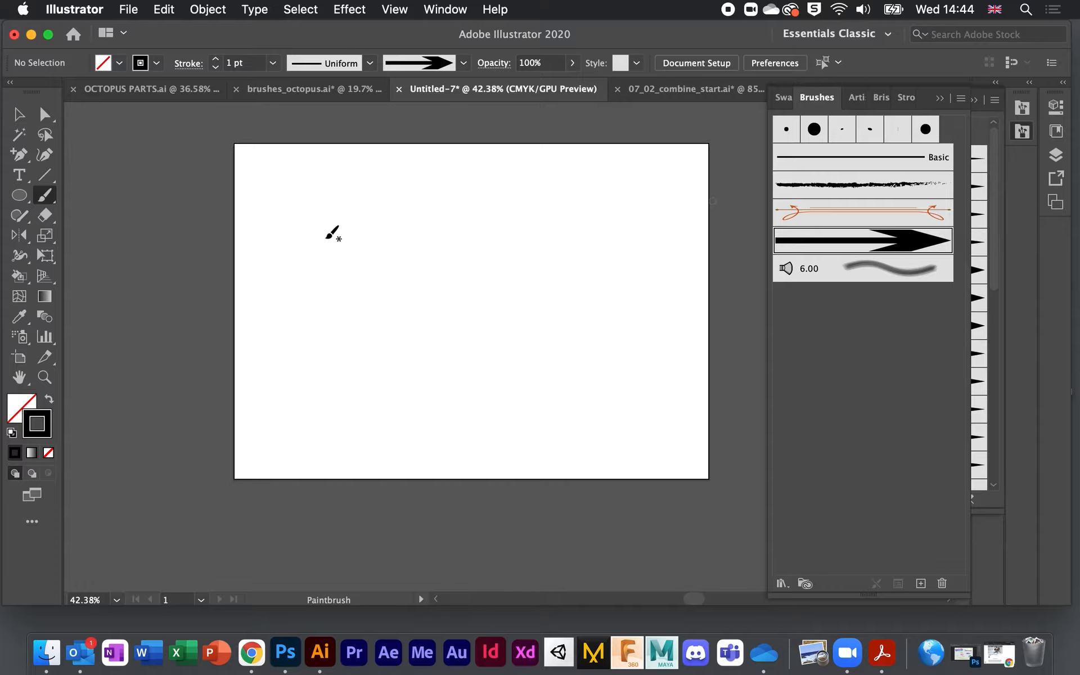
mouse_move(337, 231)
left_mouse_down()
mouse_move(366, 228)
mouse_move(367, 246)
mouse_move(390, 221)
mouse_move(378, 263)
mouse_move(430, 236)
mouse_move(459, 254)
mouse_move(455, 235)
mouse_move(481, 206)
mouse_move(510, 281)
mouse_move(557, 238)
left_mouse_up()
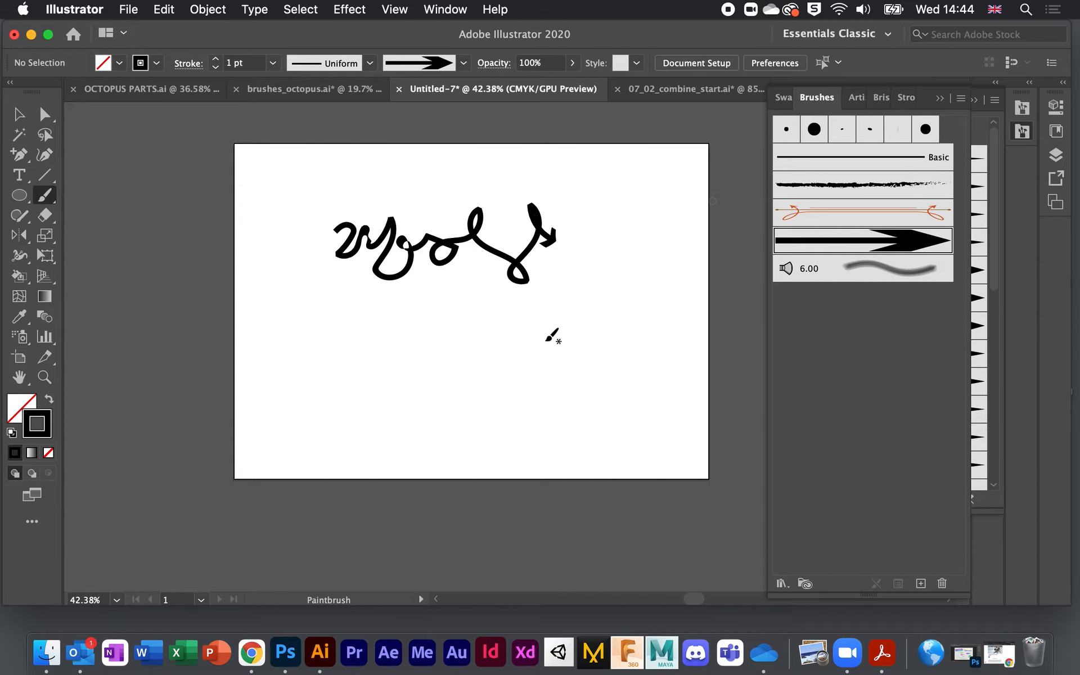
left_click(885, 273)
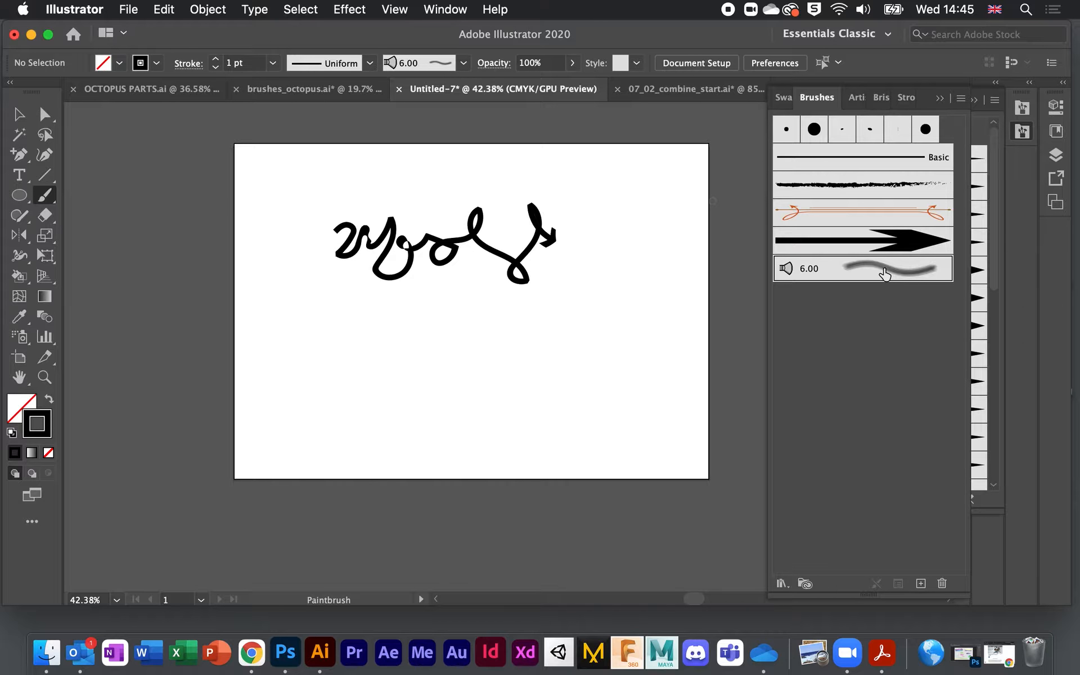
double_click(885, 273)
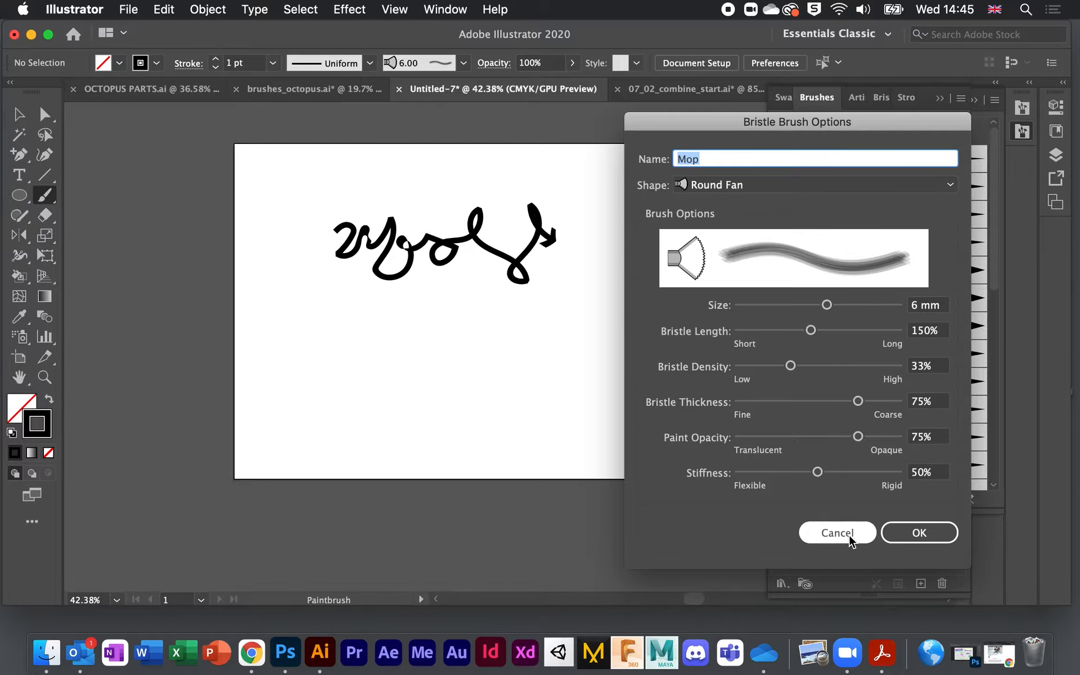
left_click(847, 533)
Step: Delete the test stroke and reselect the Paintbrush with the 6.00 bristle brush
left_click(19, 115)
left_click_drag(251, 154, 568, 348)
key("Delete")
left_click(44, 196)
left_click(873, 268)
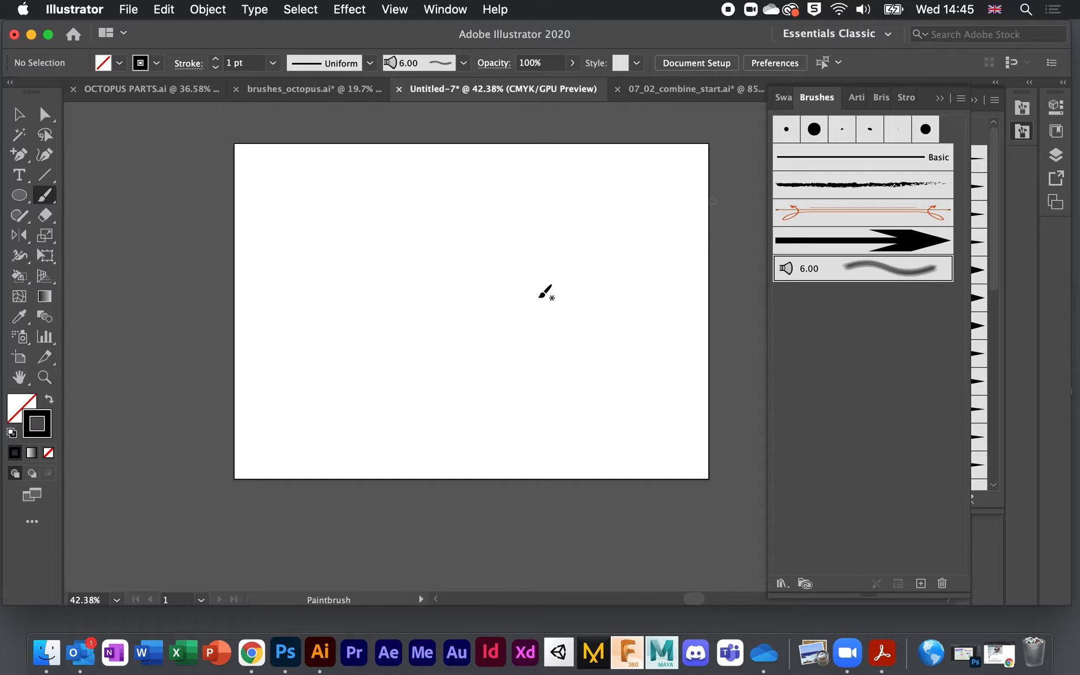
Step: Paint a branching bristle stroke, then test Round Point and Flat Curve tips before returning to Round Fan
mouse_move(343, 276)
left_mouse_down()
mouse_move(393, 253)
mouse_move(540, 253)
left_mouse_up()
mouse_move(447, 251)
left_mouse_down()
mouse_move(562, 299)
mouse_move(507, 301)
left_mouse_up()
double_click(873, 268)
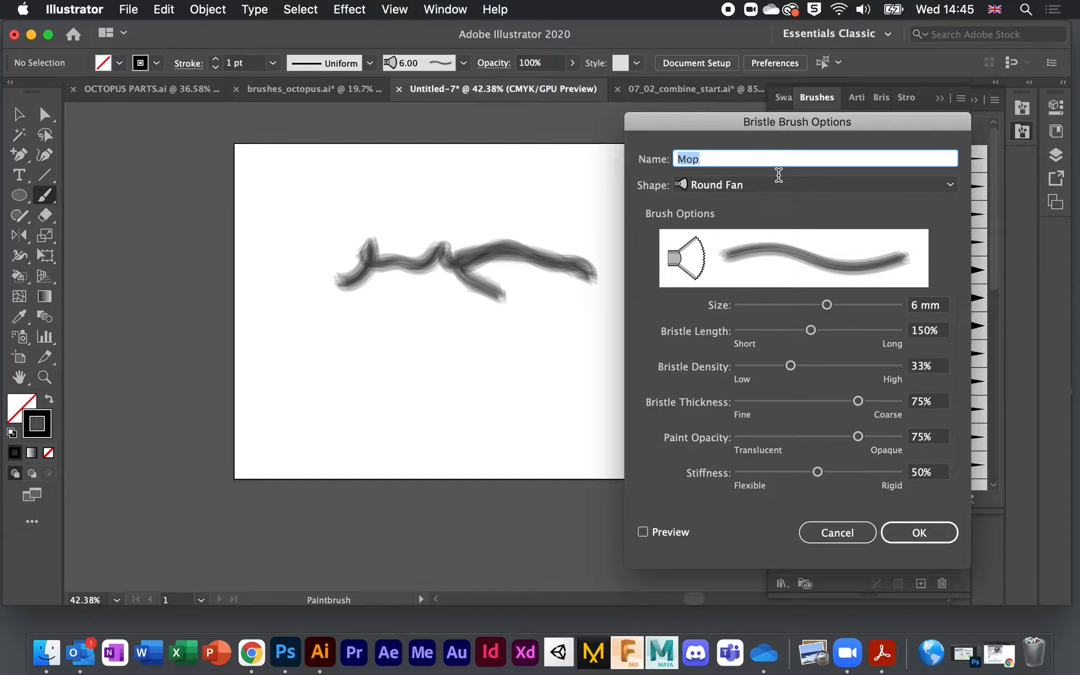
left_click(945, 184)
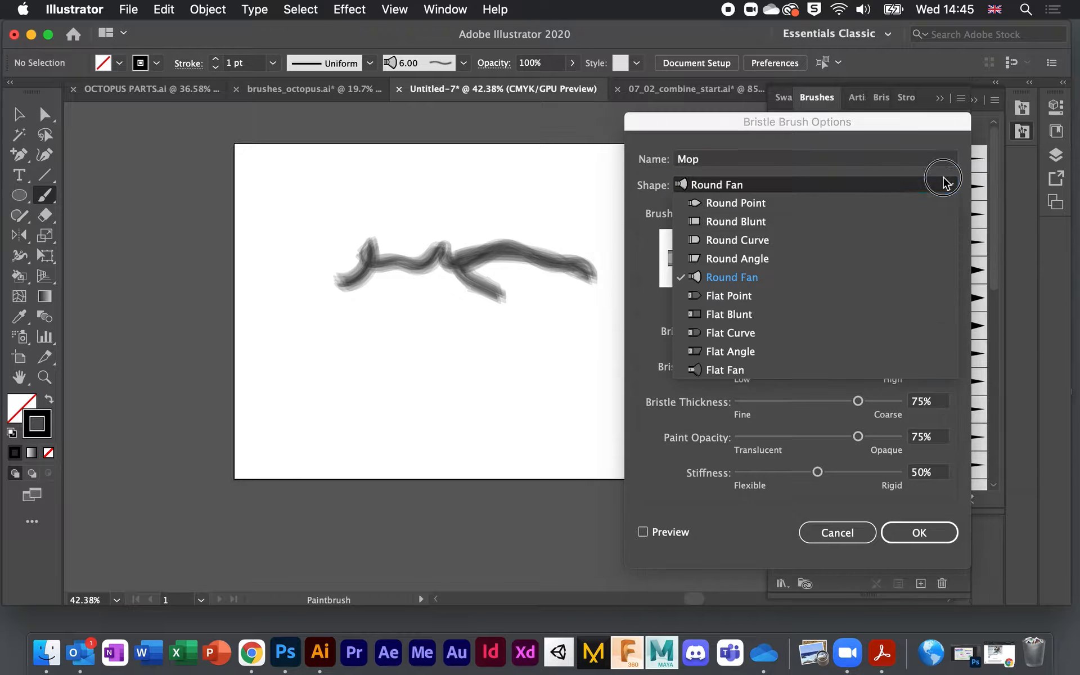
left_click(749, 204)
left_click(748, 188)
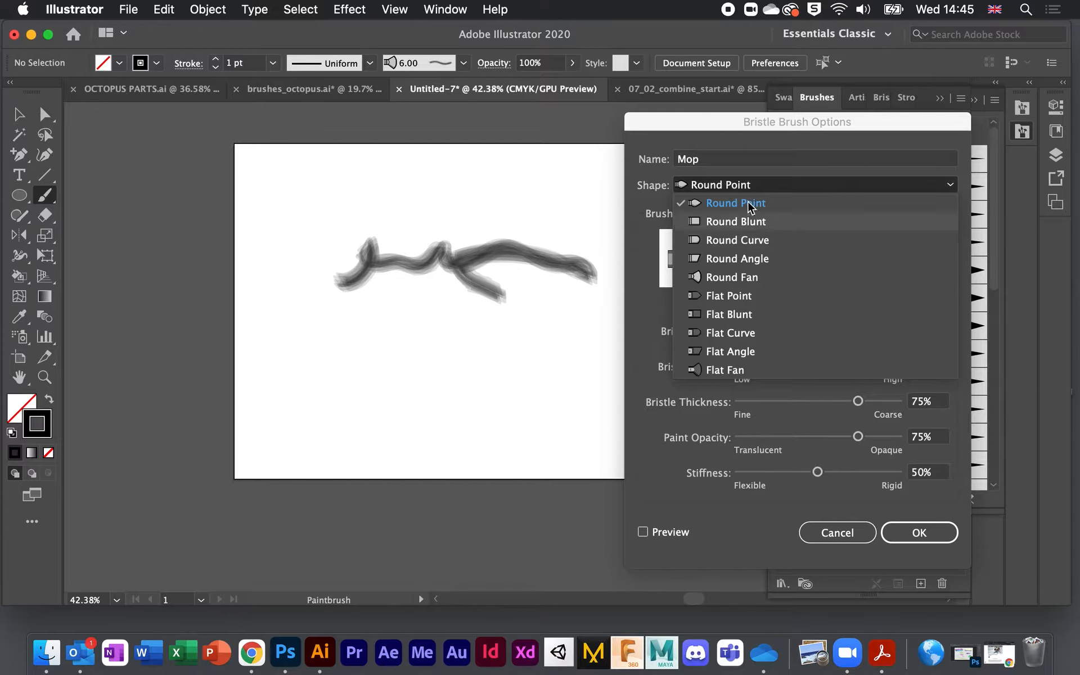
left_click(744, 348)
left_click(827, 184)
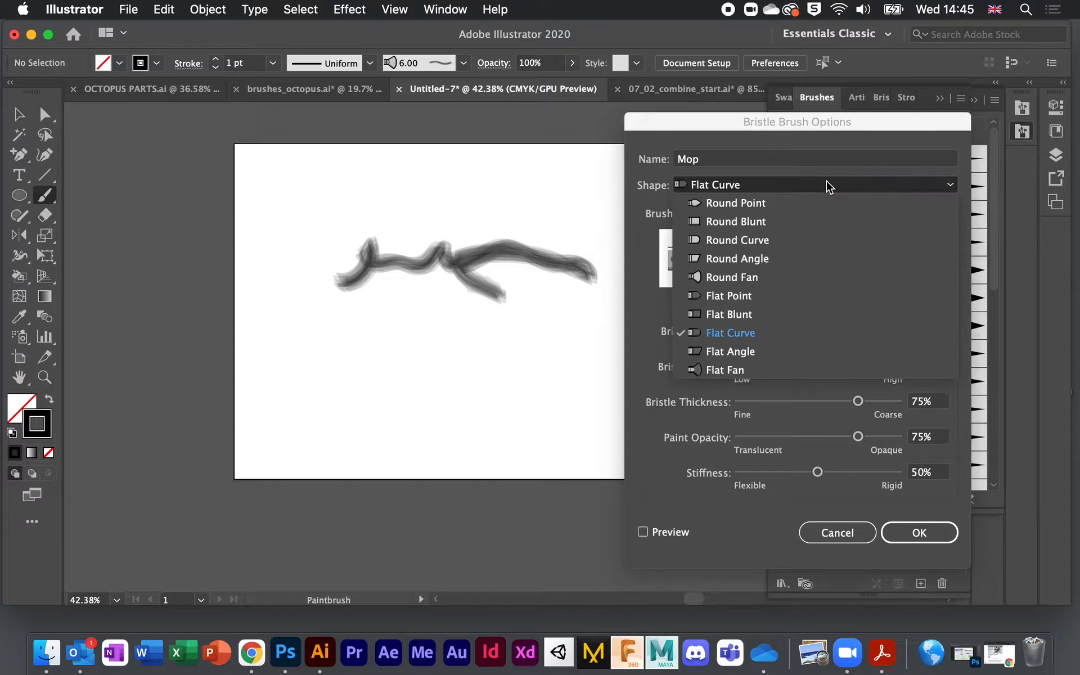
left_click(781, 278)
Step: Preview a thinner brush size around 5.72 mm and about 90% paint opacity
mouse_move(826, 305)
left_mouse_down()
mouse_move(779, 307)
mouse_move(840, 306)
mouse_move(816, 317)
left_mouse_up()
left_click(643, 532)
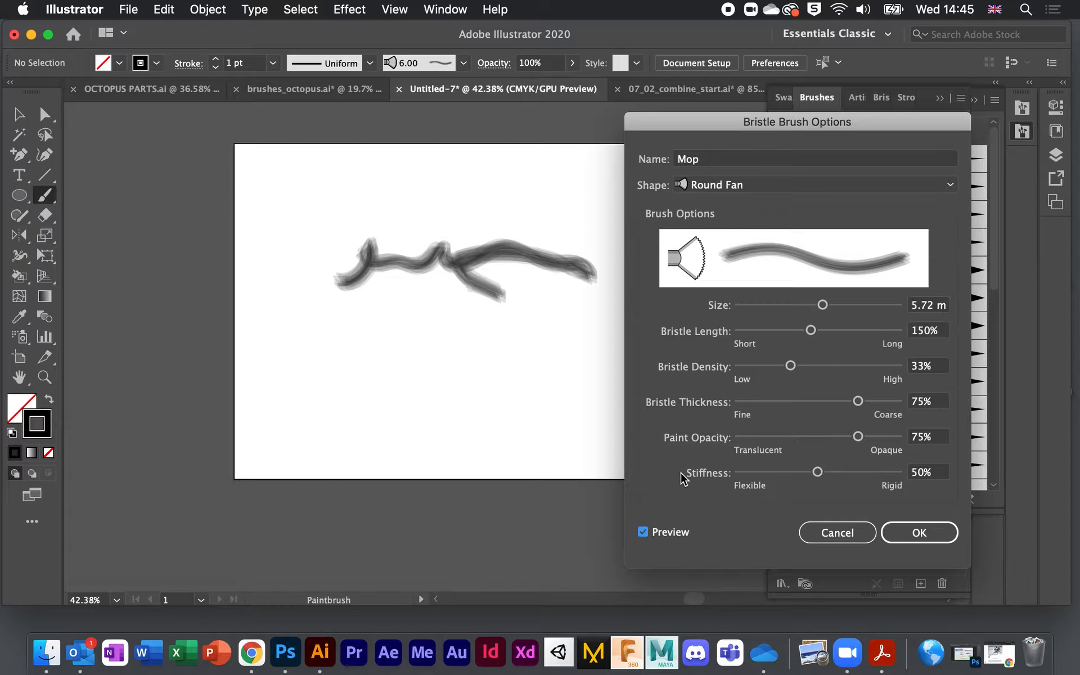
mouse_move(823, 306)
left_mouse_down()
mouse_move(762, 308)
mouse_move(864, 314)
mouse_move(816, 316)
mouse_move(876, 331)
mouse_move(809, 334)
left_mouse_up()
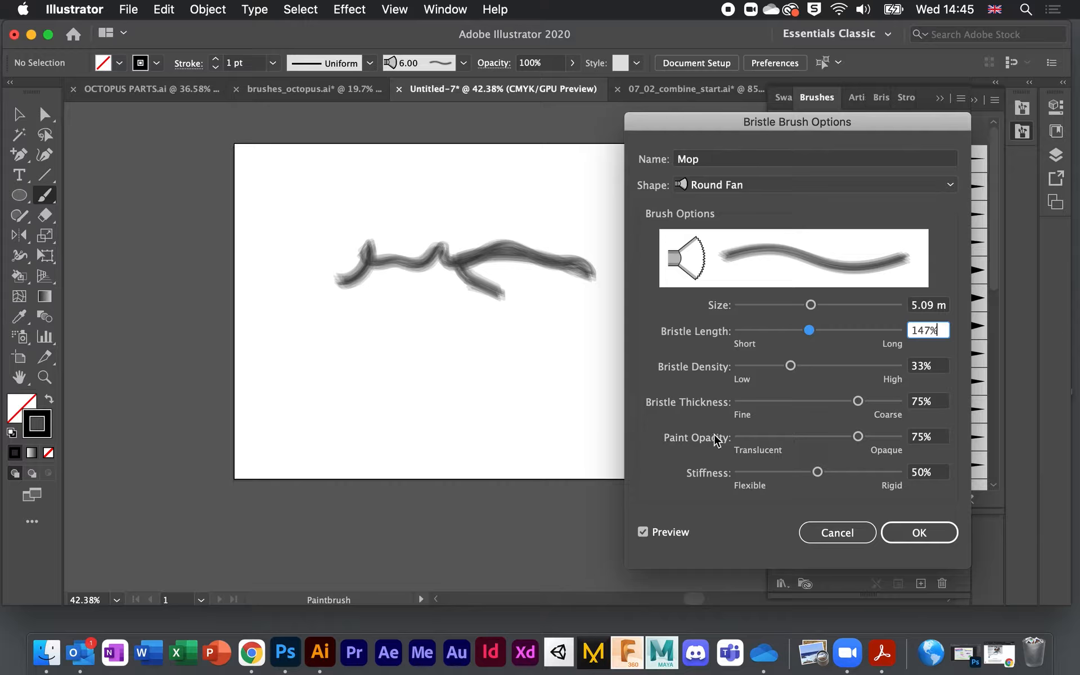
mouse_move(854, 436)
left_mouse_down()
mouse_move(742, 441)
mouse_move(882, 437)
left_mouse_up()
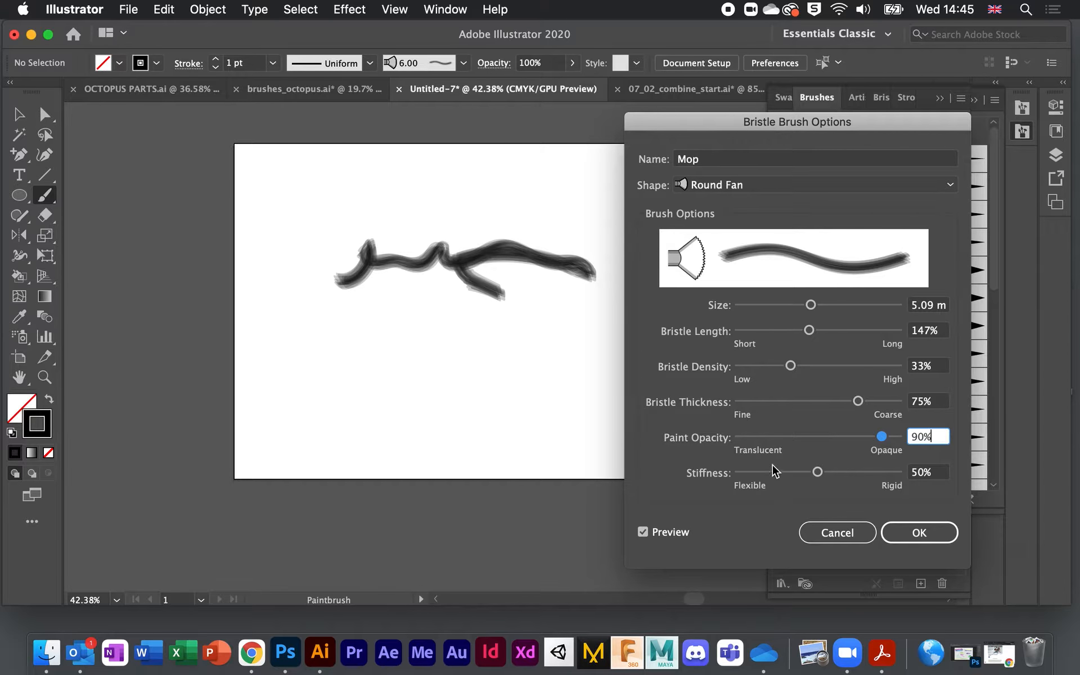
Step: Try Flat Angle, Round Blunt and Round Curve tips, then cancel to keep the Mop brush's original settings
left_click(794, 186)
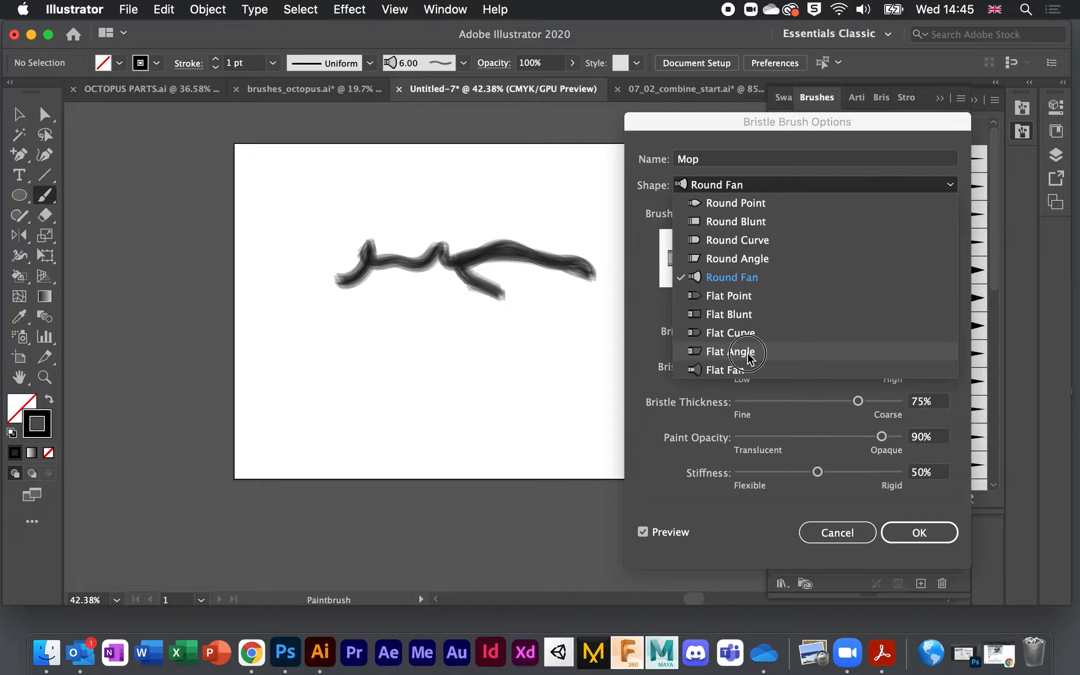
left_click(749, 354)
left_click(775, 194)
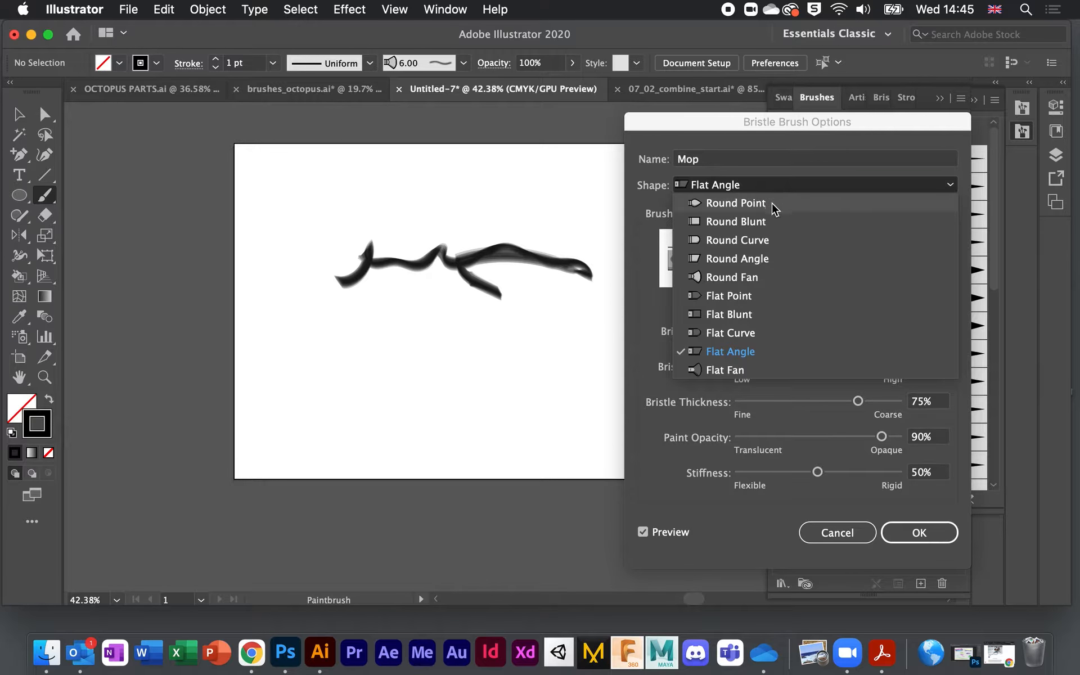
left_click(810, 220)
left_click(754, 186)
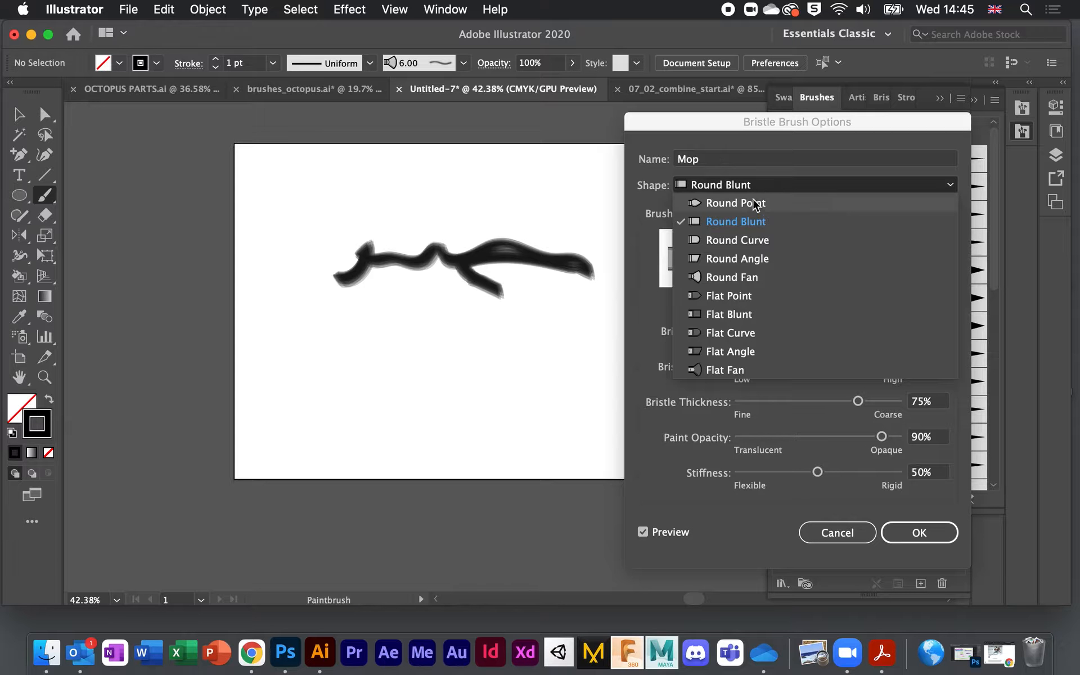
left_click(755, 242)
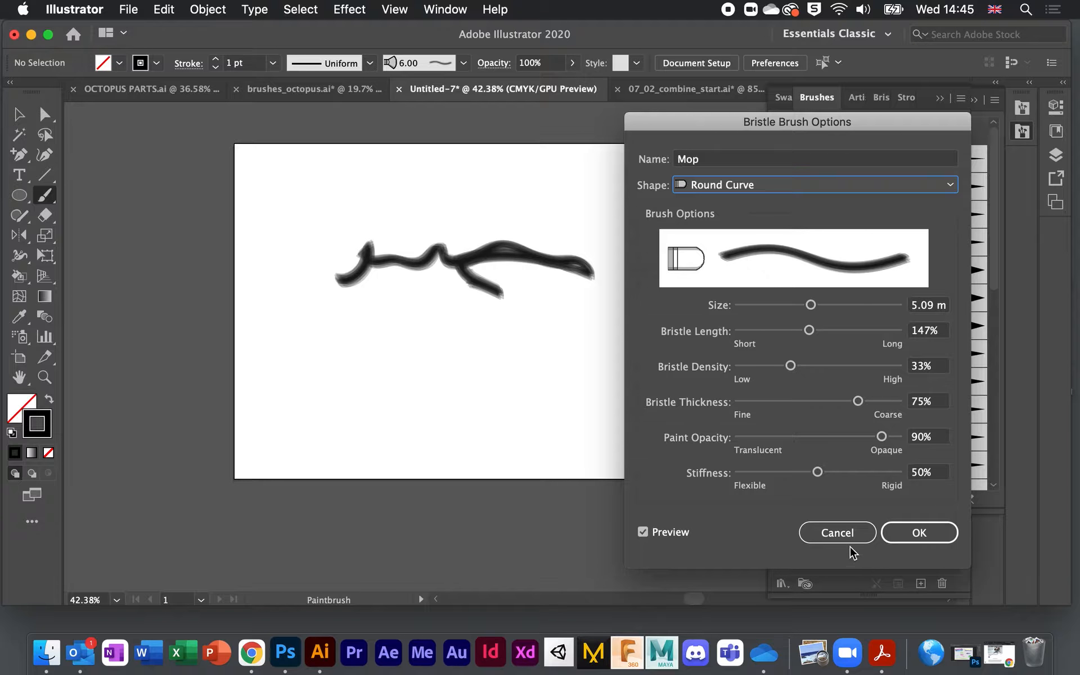
left_click(836, 532)
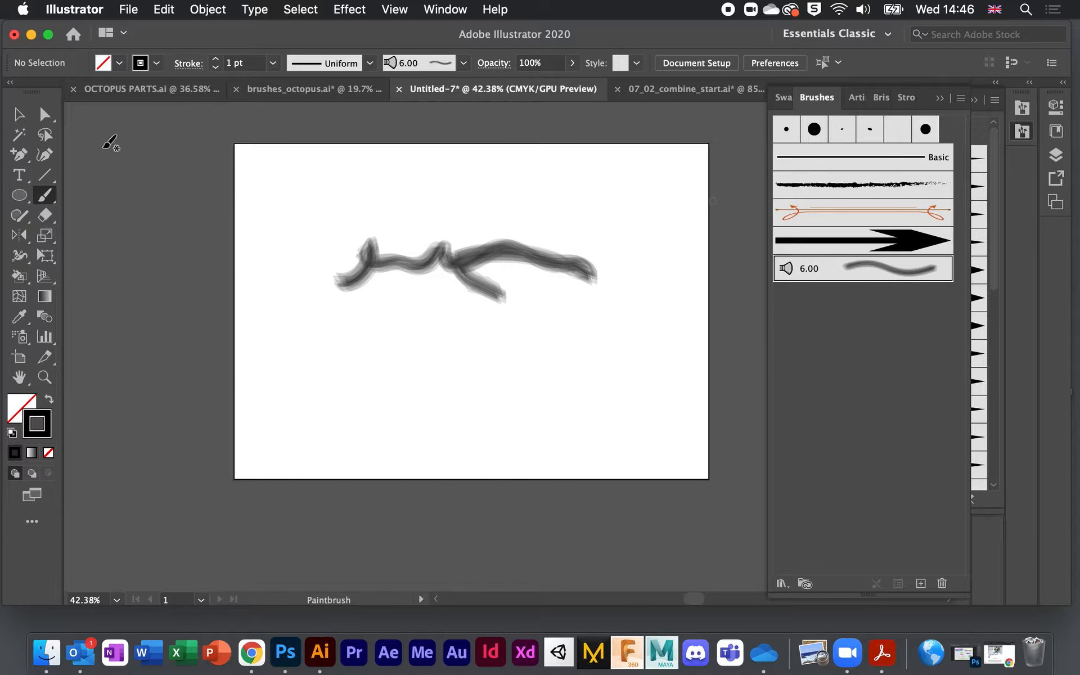
left_click(19, 114)
Step: Delete the bristle stroke and add the 40 pt. Flat brush from the Artistic_Calligraphic library
left_click(362, 256)
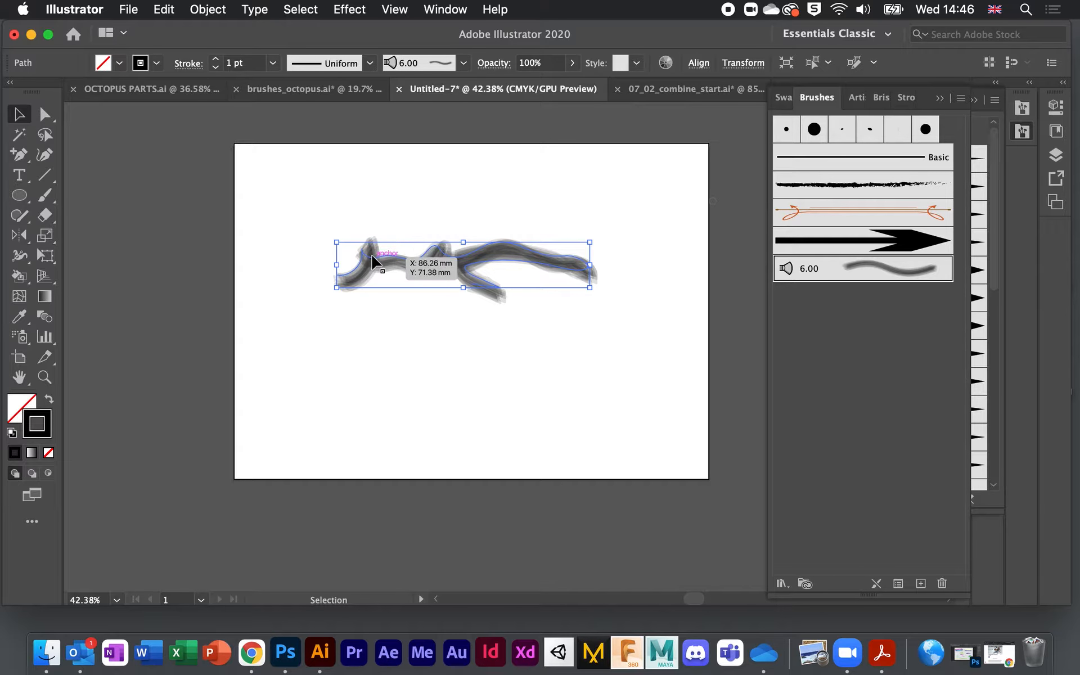
key("Delete")
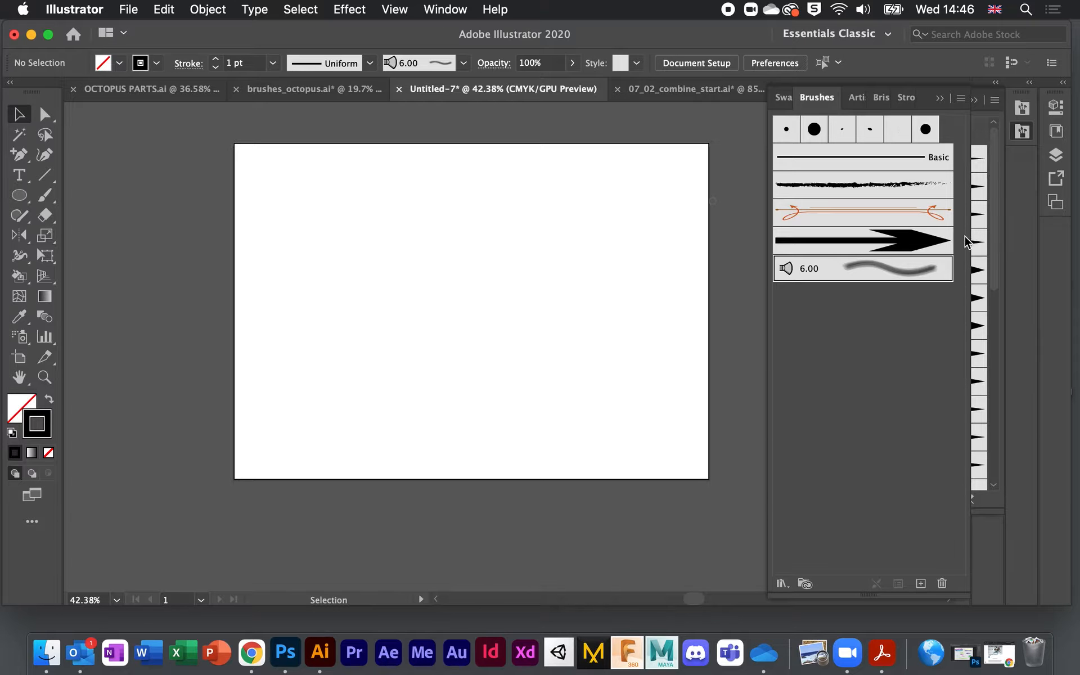
left_click(782, 584)
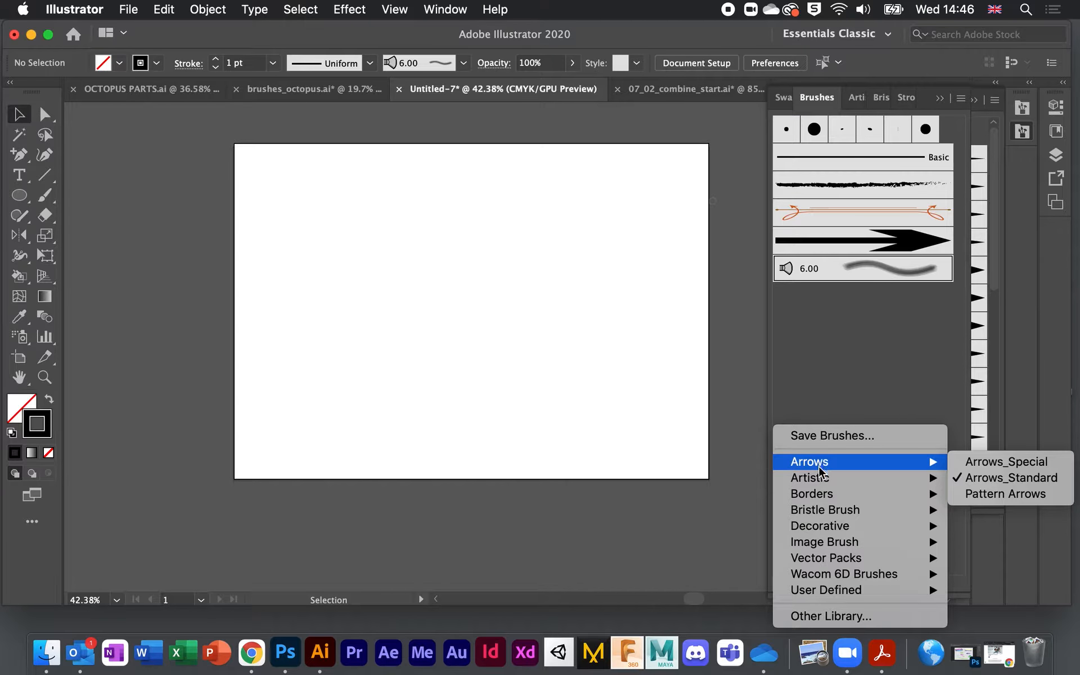
mouse_move(820, 477)
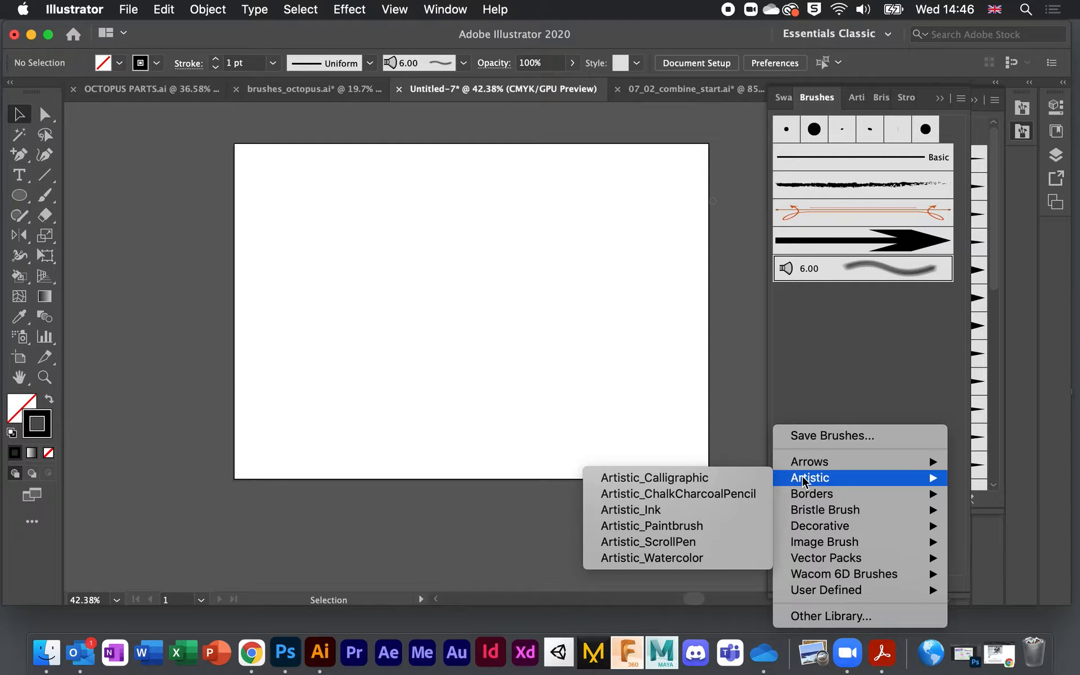
left_click(724, 481)
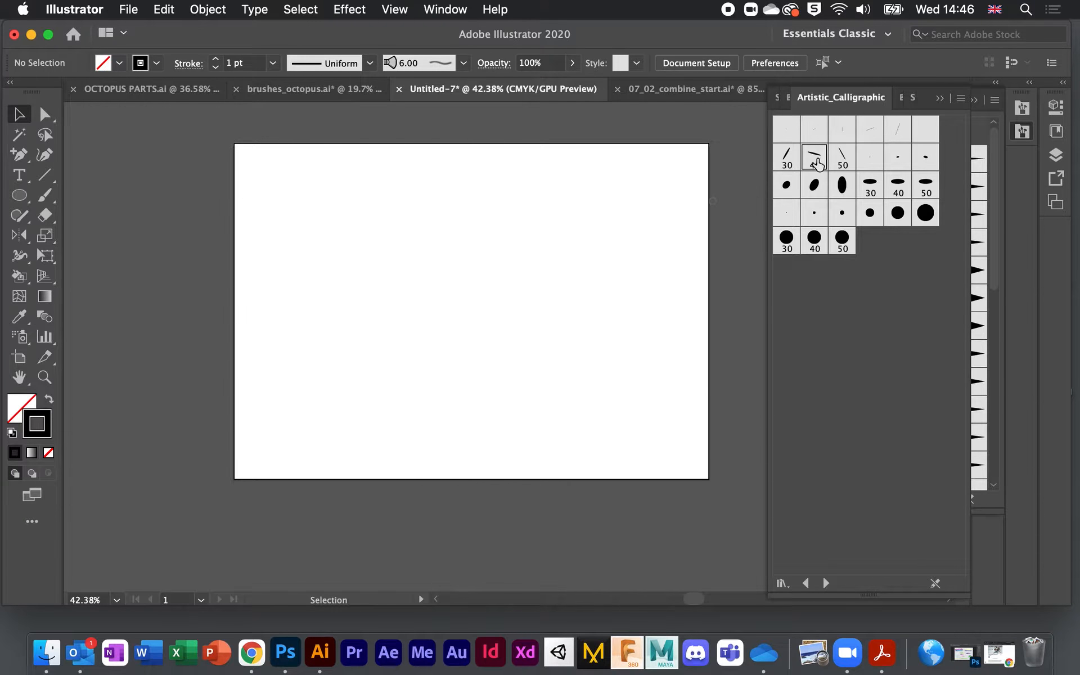
left_click(815, 160)
Step: Close the Arrows_Standard library and return to the document's Brushes panel
left_click(982, 132)
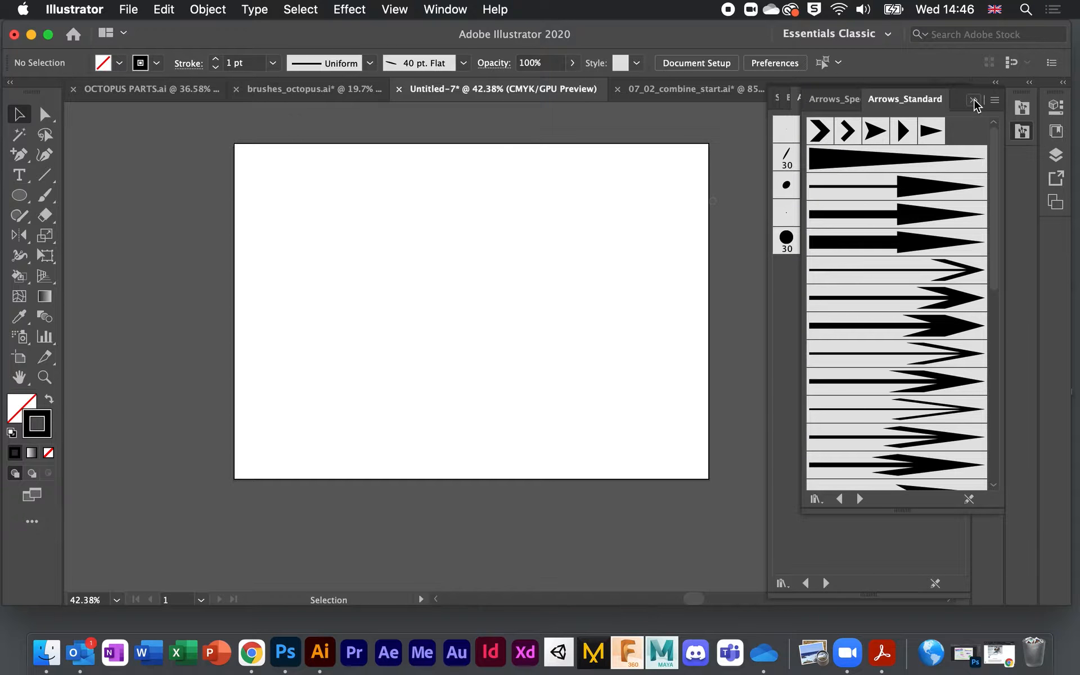
left_click(974, 101)
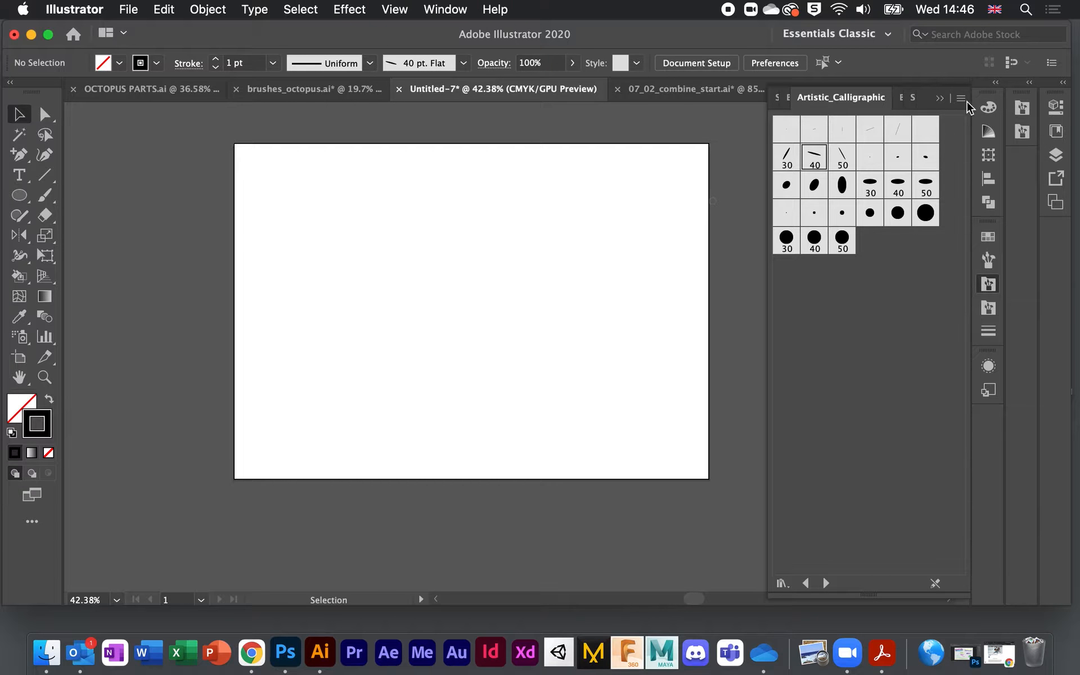
left_click(988, 264)
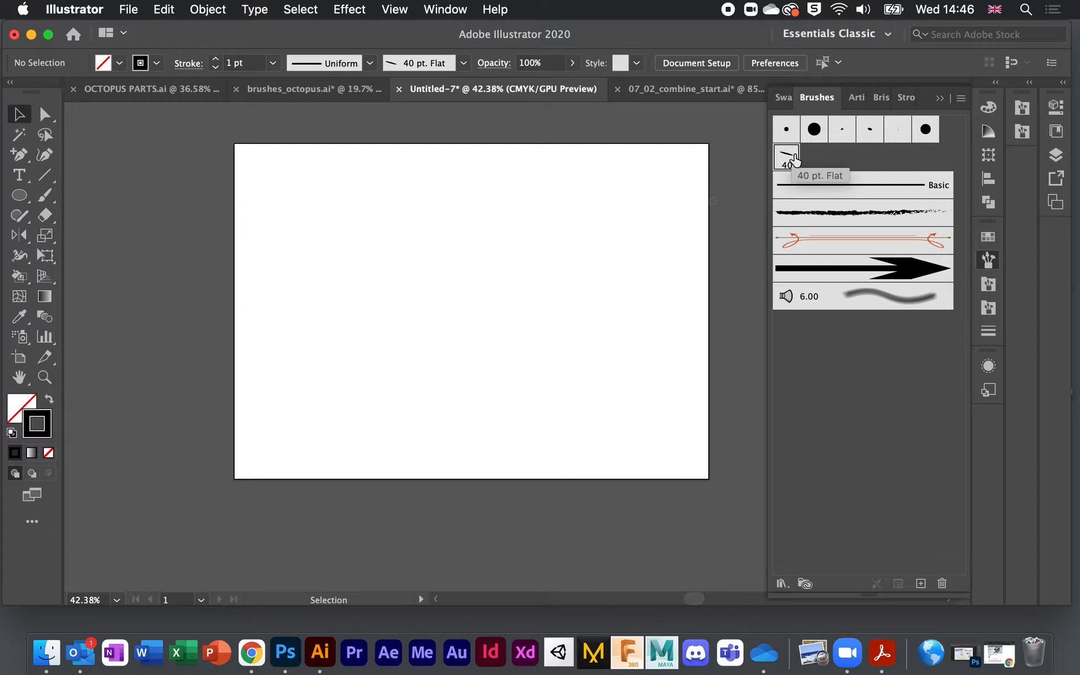
left_click(44, 195)
Step: Paint a zigzag with the 40 pt brush, then try a positive angle, about 31% roundness and 43 pt size
mouse_move(313, 219)
left_mouse_down()
mouse_move(314, 263)
mouse_move(361, 218)
mouse_move(396, 250)
mouse_move(440, 229)
mouse_move(467, 242)
mouse_move(500, 228)
mouse_move(536, 267)
mouse_move(566, 208)
mouse_move(598, 260)
left_mouse_up()
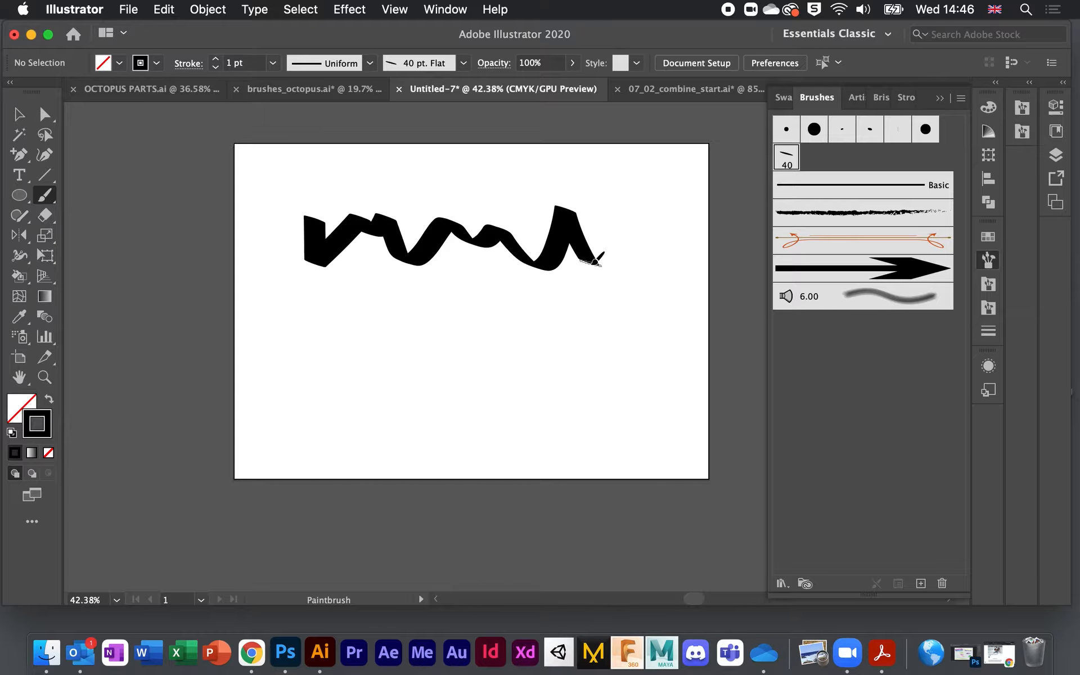
double_click(786, 159)
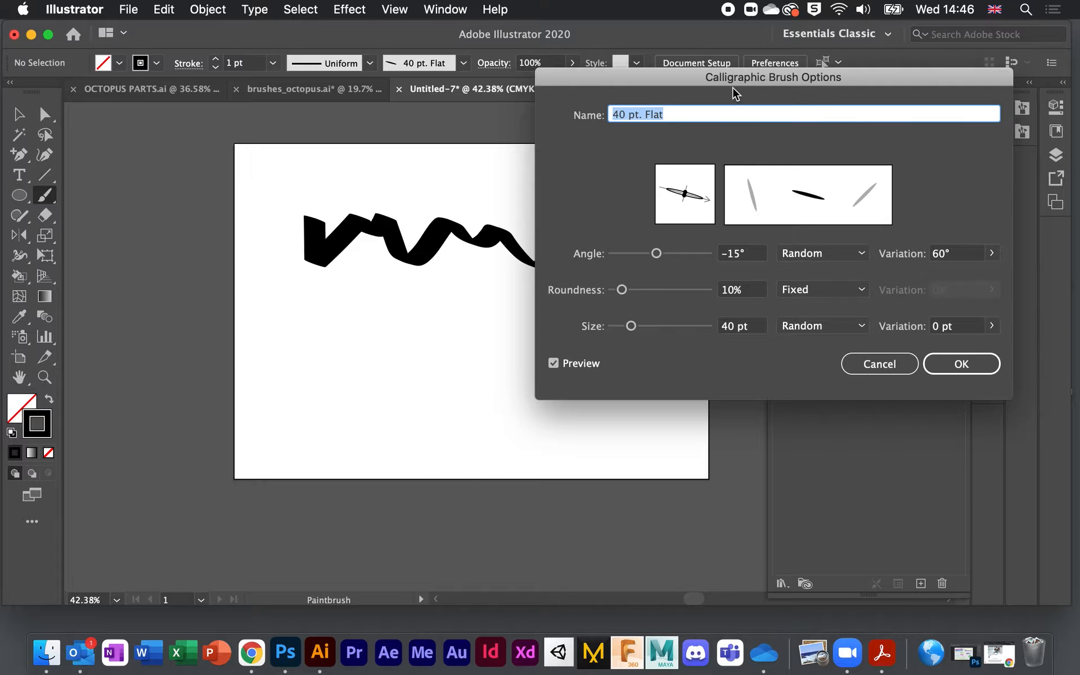
mouse_move(701, 85)
left_mouse_down()
mouse_move(776, 66)
mouse_move(777, 32)
left_mouse_up()
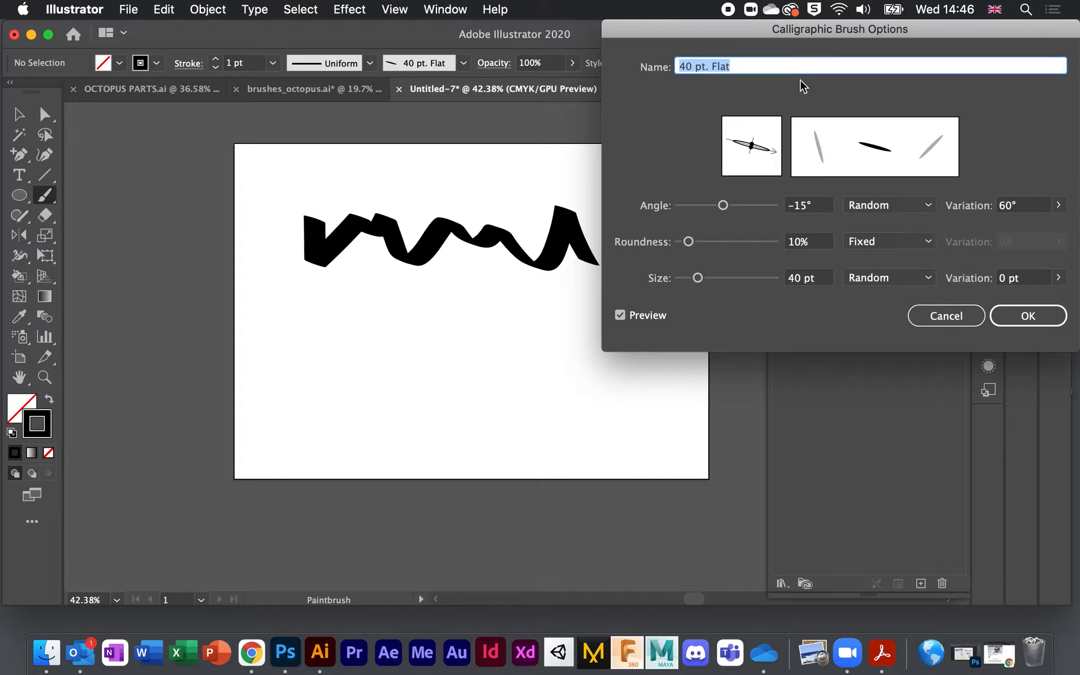
left_click_drag(723, 205, 737, 209)
mouse_move(688, 241)
left_mouse_down()
mouse_move(708, 242)
mouse_move(724, 278)
mouse_move(686, 278)
mouse_move(699, 278)
left_mouse_up()
left_click(698, 278)
Step: Make the tip angle, roundness and size all vary with pen pressure
left_click(930, 204)
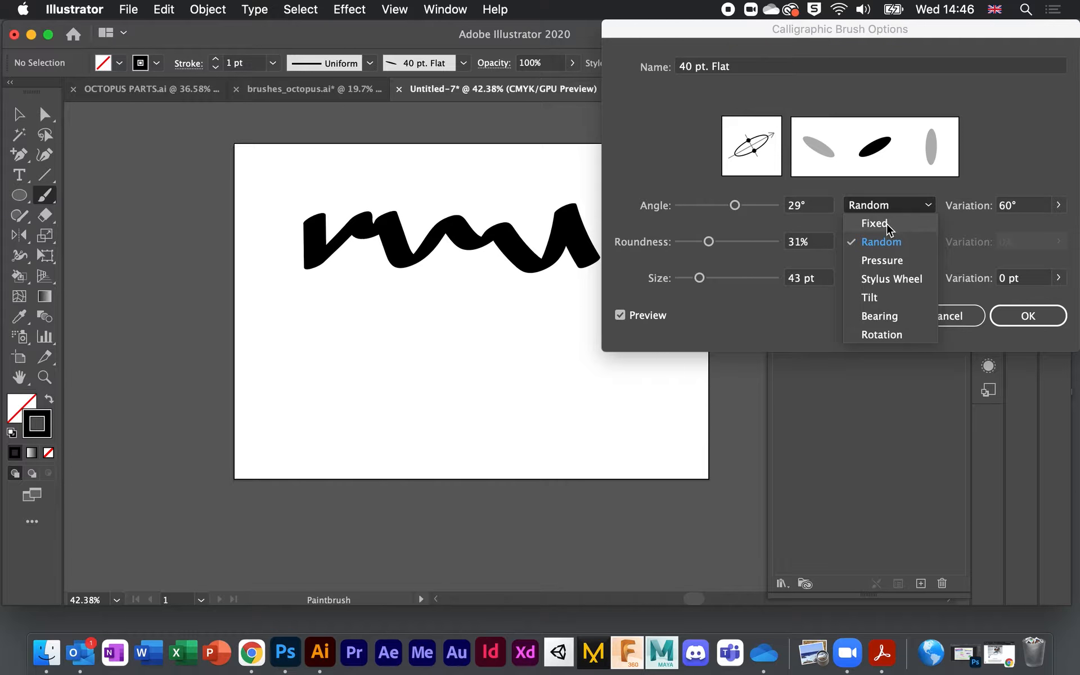
left_click(884, 260)
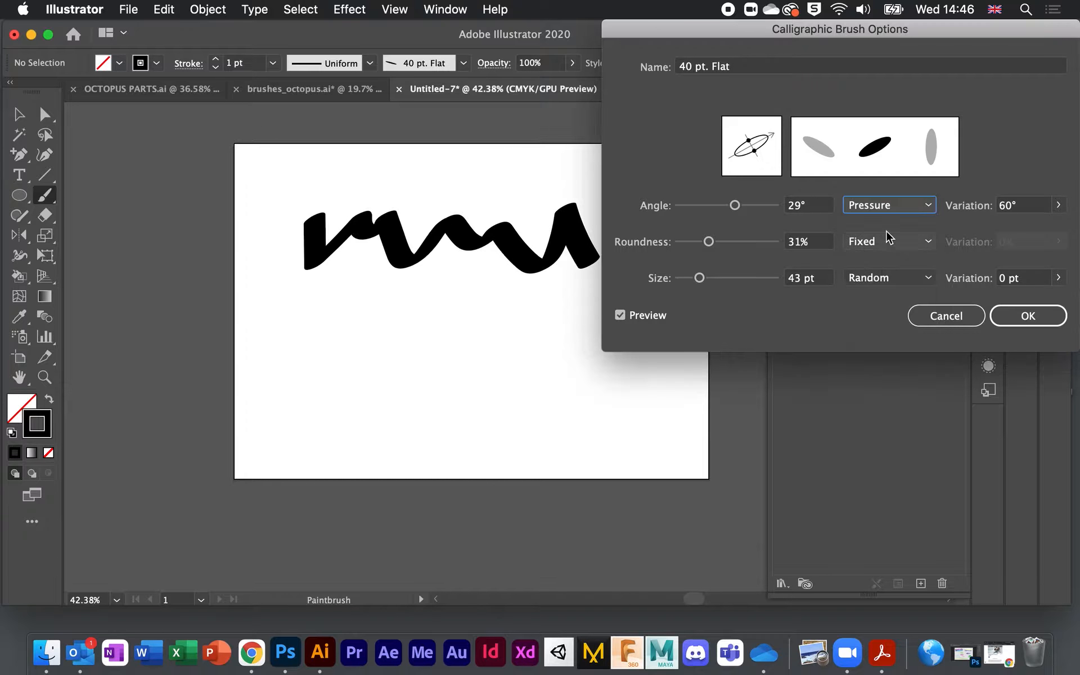
left_click(928, 244)
left_click(894, 300)
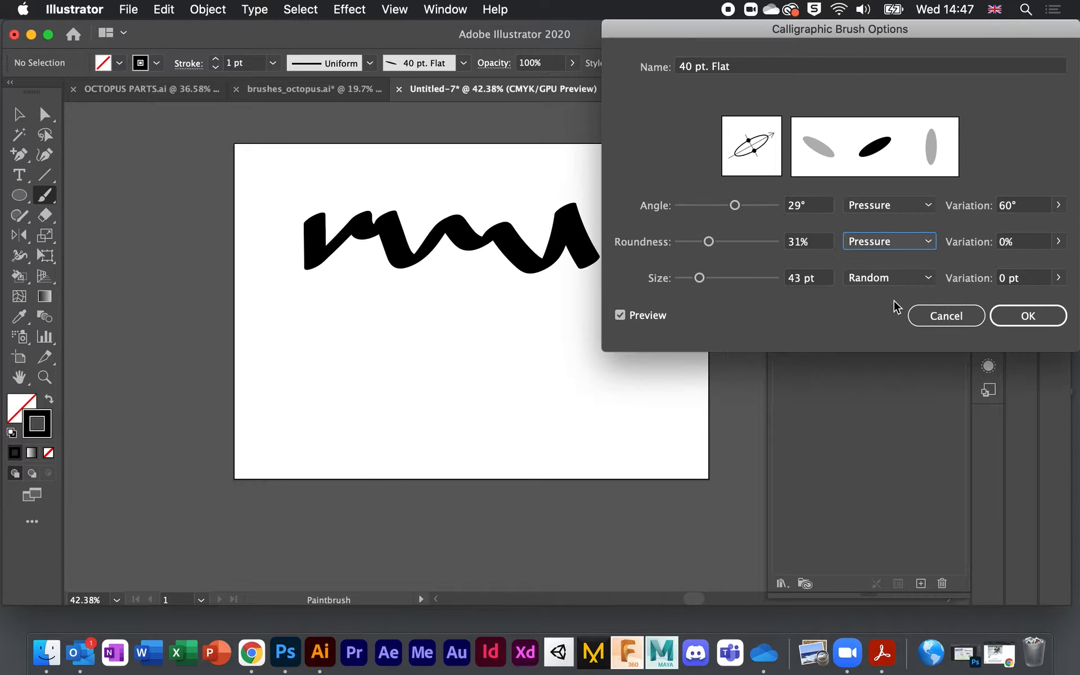
left_click(927, 280)
left_click(890, 330)
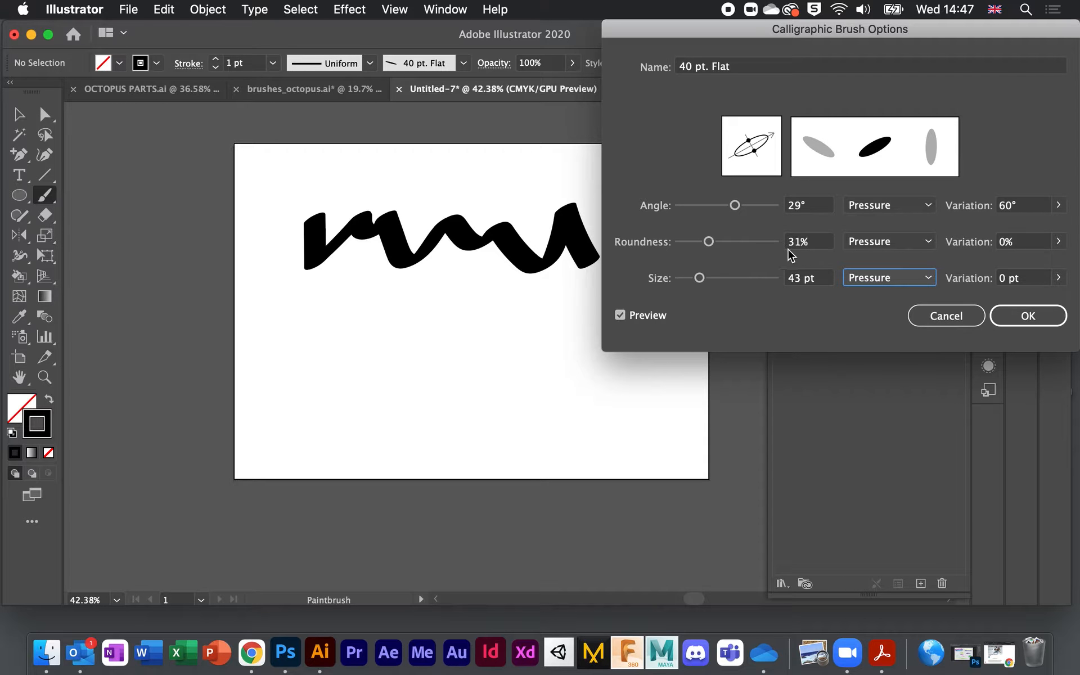
Step: Adjust the tip roundness and angle further, then cancel to discard the brush option changes
left_click_drag(757, 153, 756, 159)
mouse_move(754, 150)
left_mouse_down()
mouse_move(741, 128)
mouse_move(748, 142)
mouse_move(777, 141)
mouse_move(729, 148)
mouse_move(762, 162)
mouse_move(768, 153)
mouse_move(752, 152)
left_mouse_up()
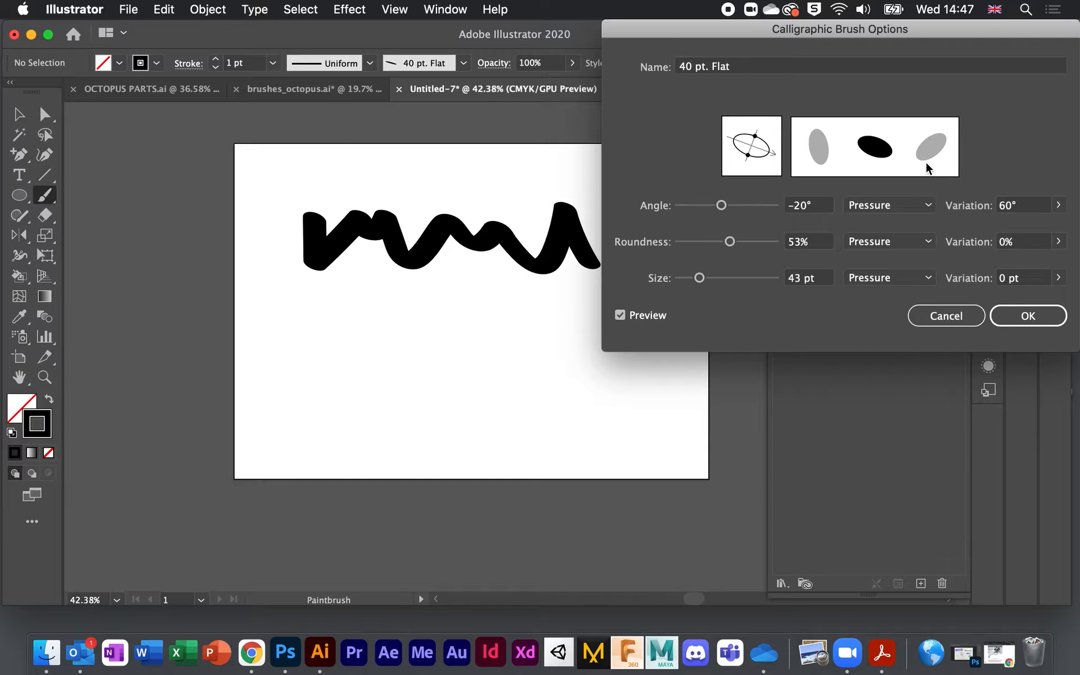
mouse_move(720, 205)
left_mouse_down()
mouse_move(656, 204)
mouse_move(759, 222)
mouse_move(721, 217)
mouse_move(732, 241)
mouse_move(656, 239)
mouse_move(727, 242)
left_mouse_up()
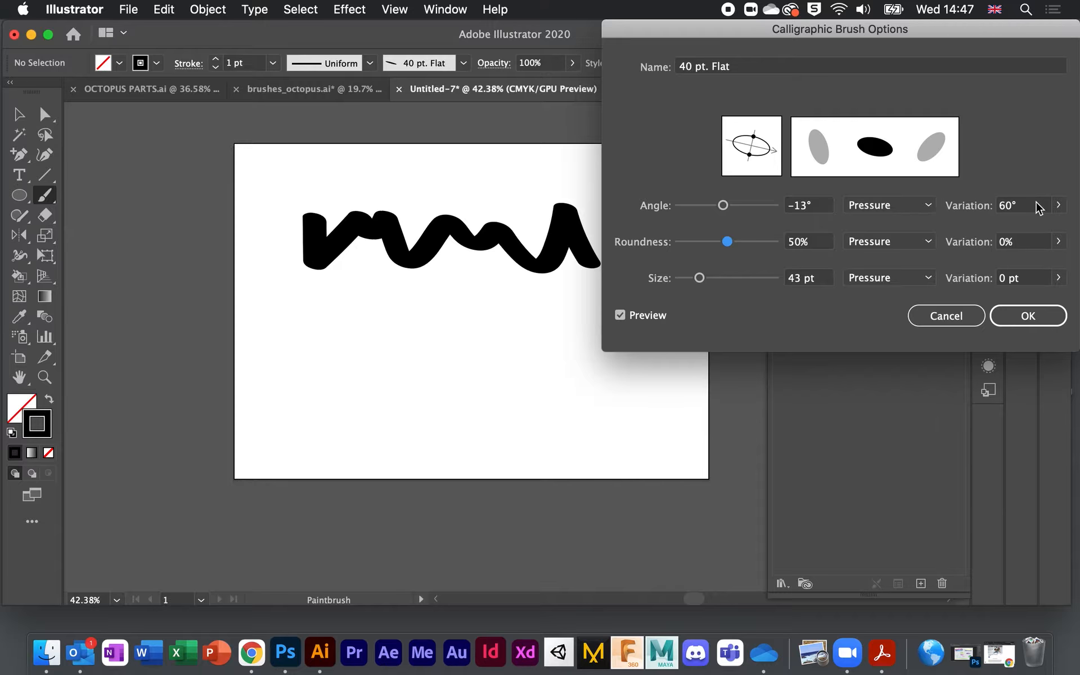
left_click(951, 316)
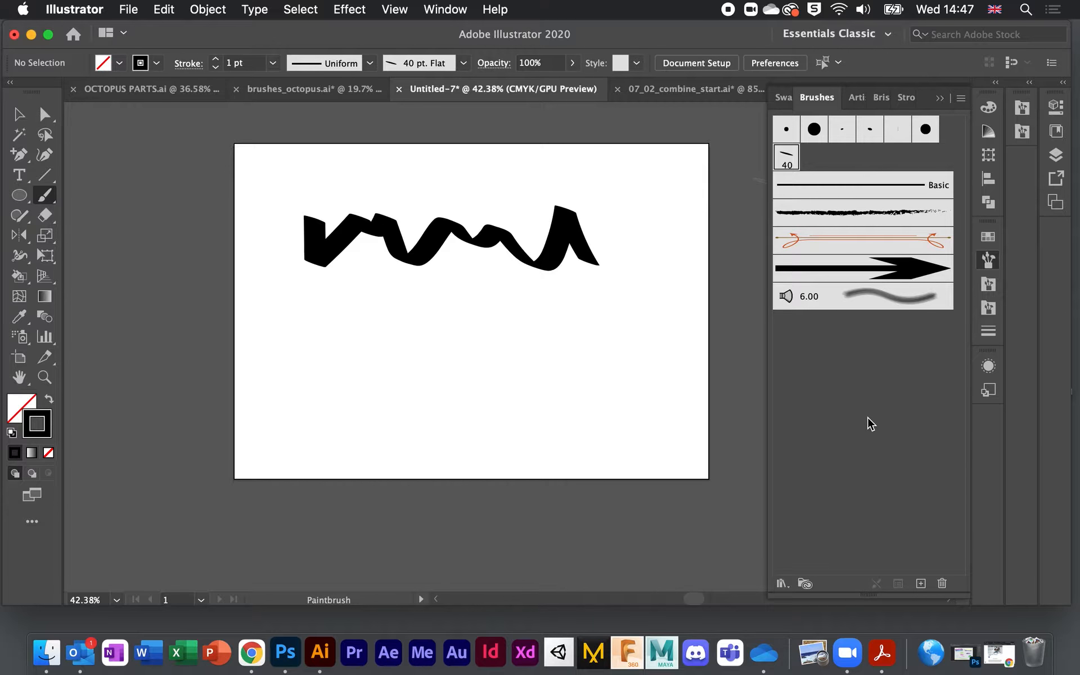
Step: Delete the wavy stroke and type 'turn type into brush tool' on the artboard
left_click(20, 115)
left_click(392, 248)
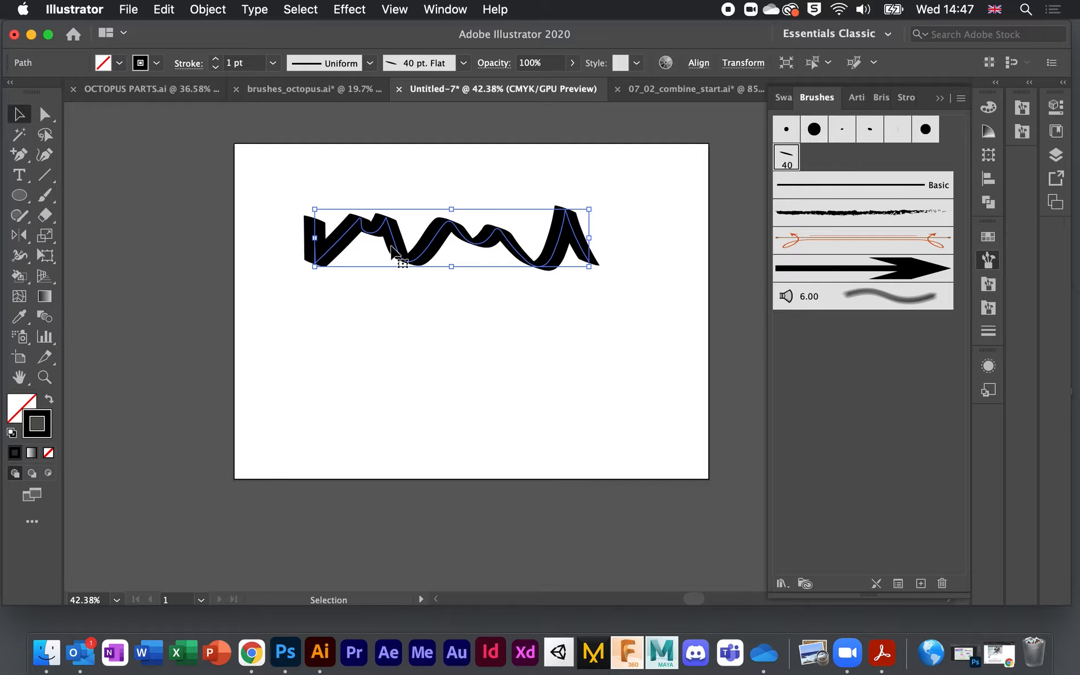
key("Delete")
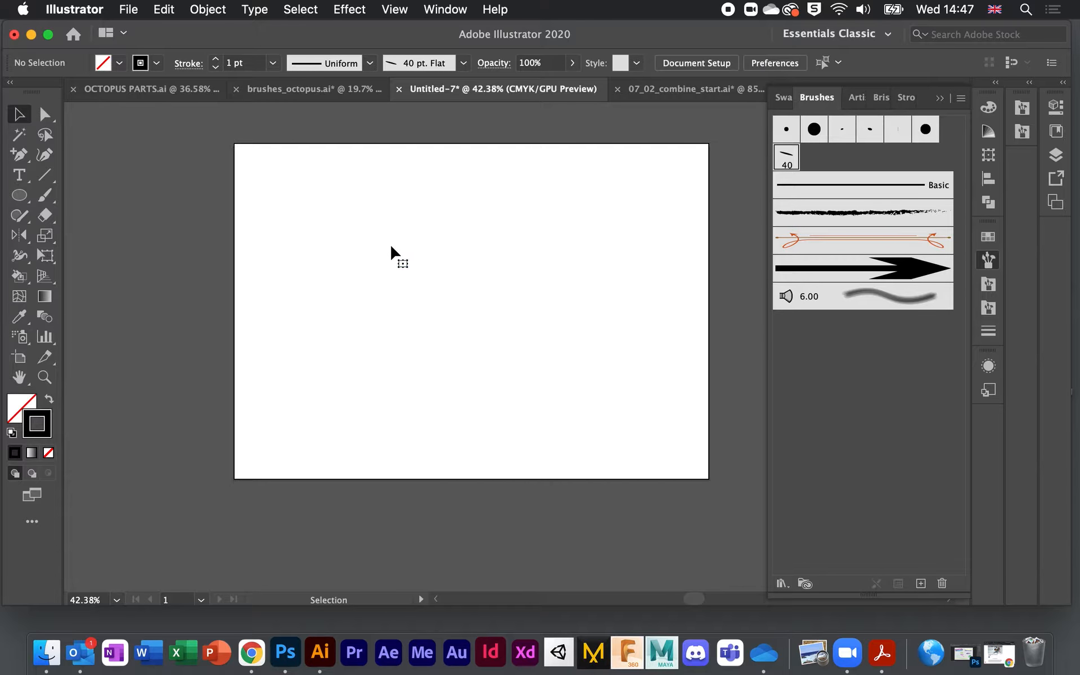
left_click(18, 177)
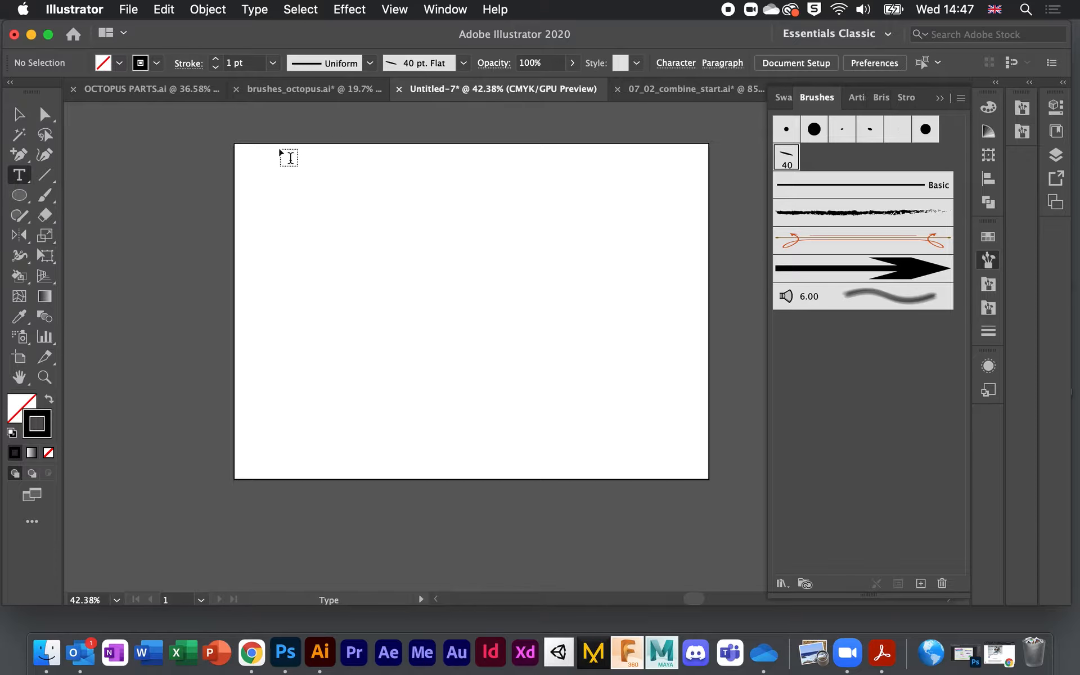
scroll(474, 260, "up", 5)
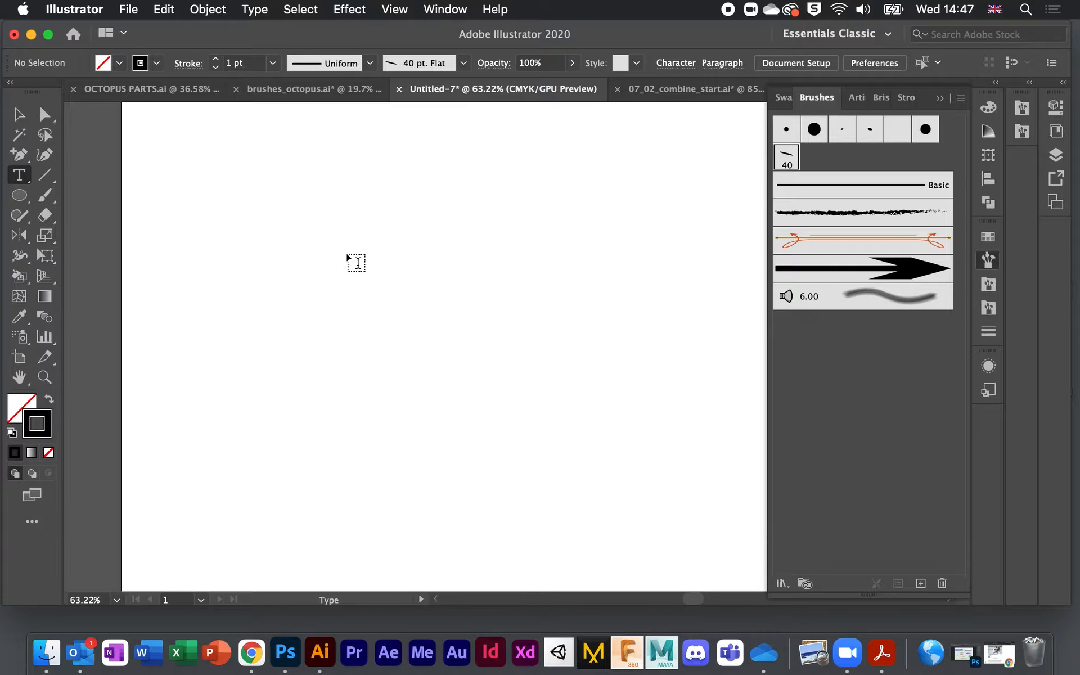
scroll(355, 263, "down", 6)
left_click(358, 260)
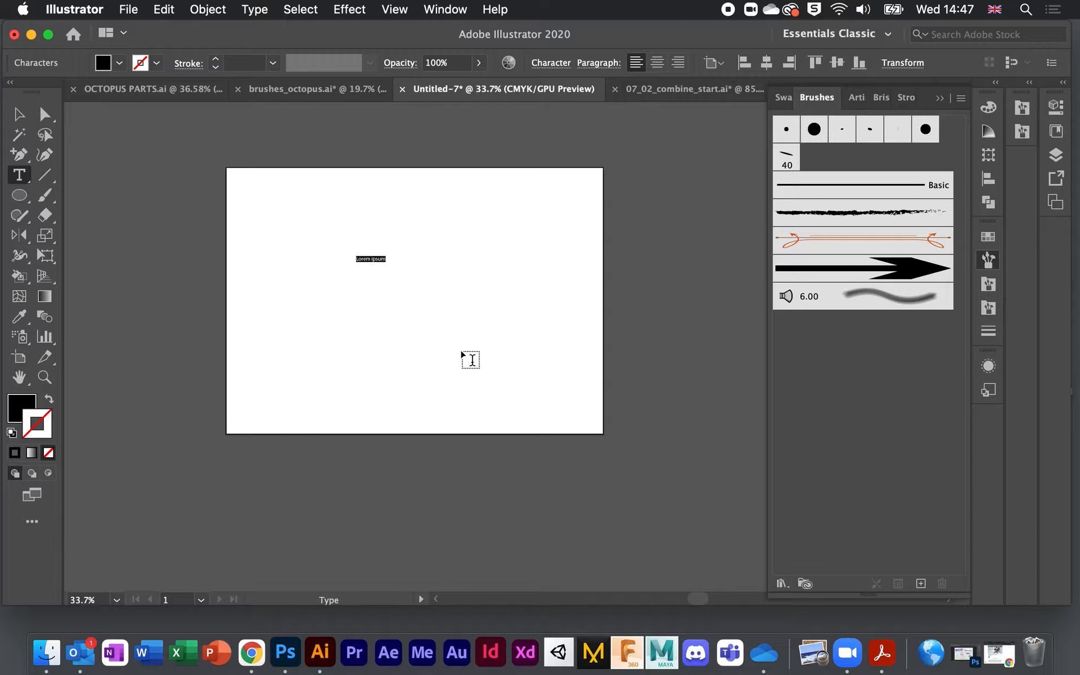
type("turn type into brush tool")
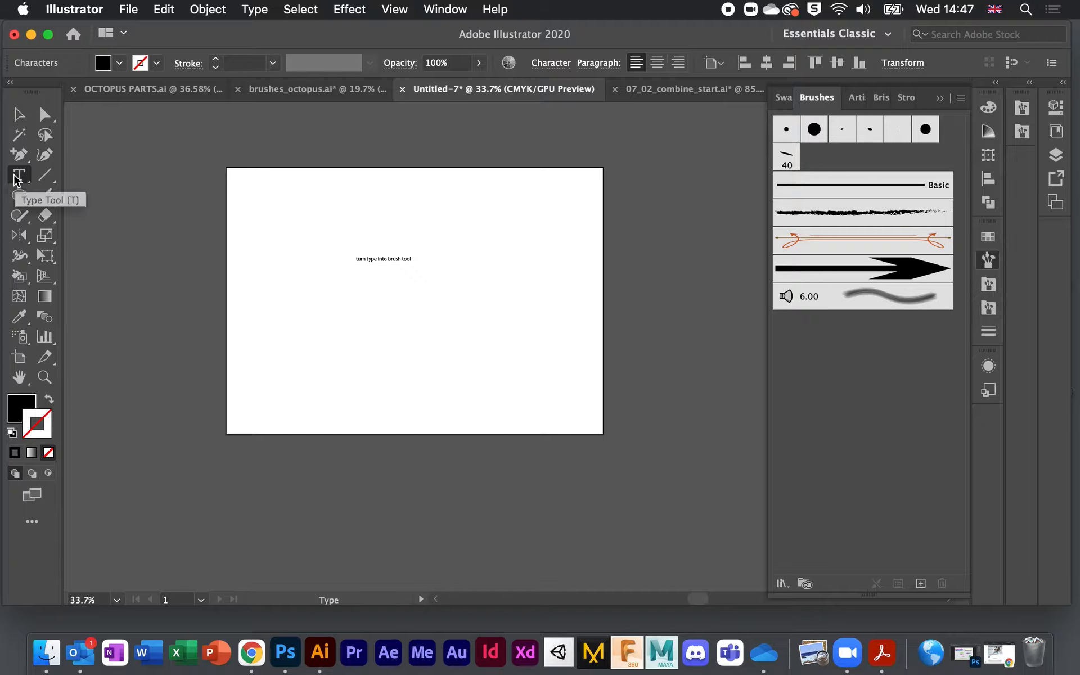
Step: Set the text to 72 pt and move it left across the artboard
left_click_drag(353, 257, 426, 257)
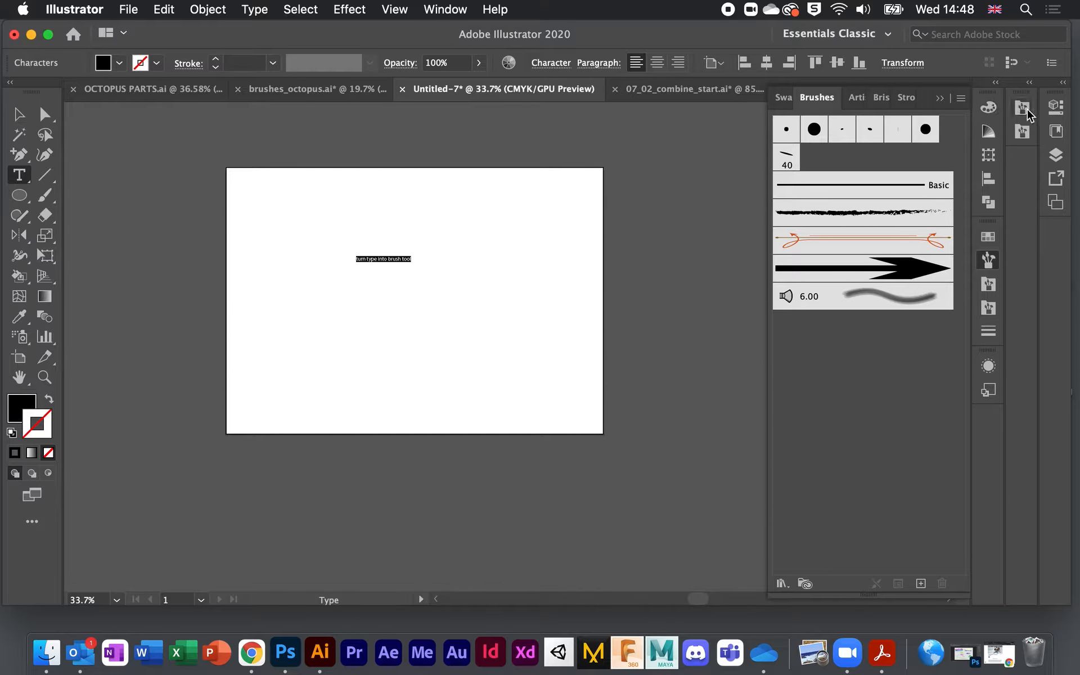
left_click(1056, 107)
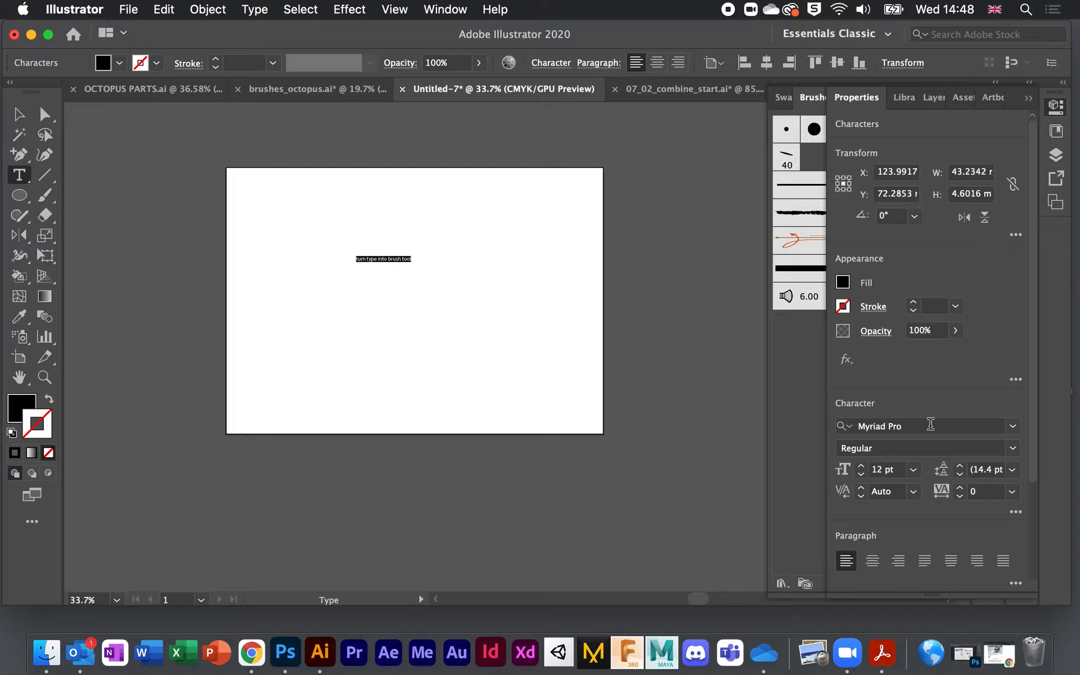
left_click(913, 469)
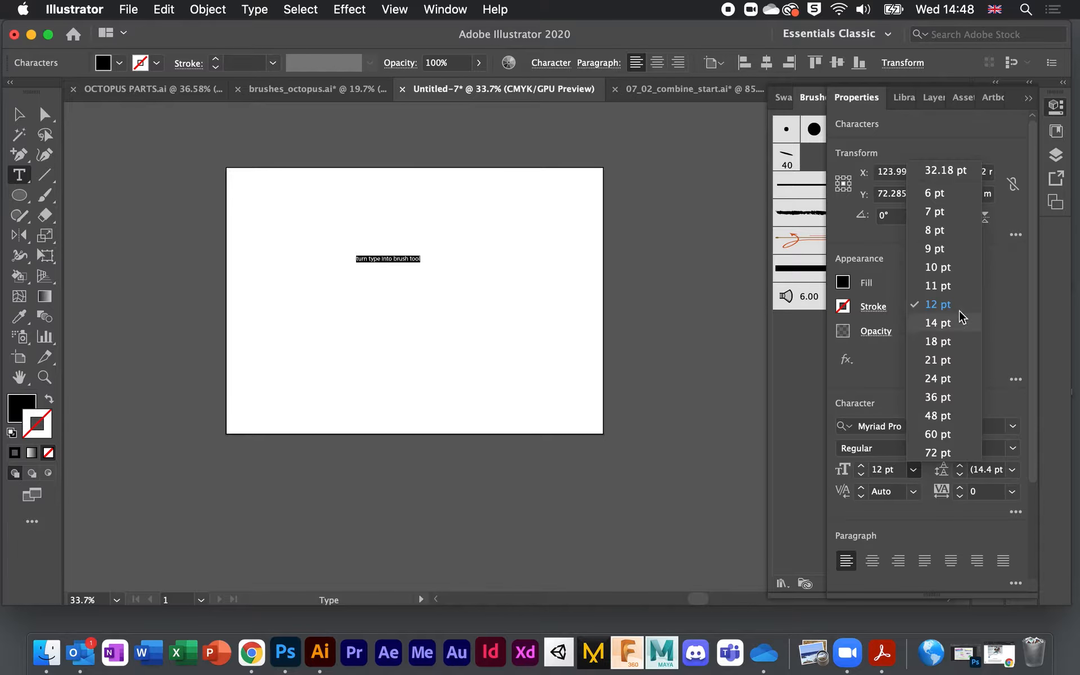
left_click(935, 451)
left_click(17, 119)
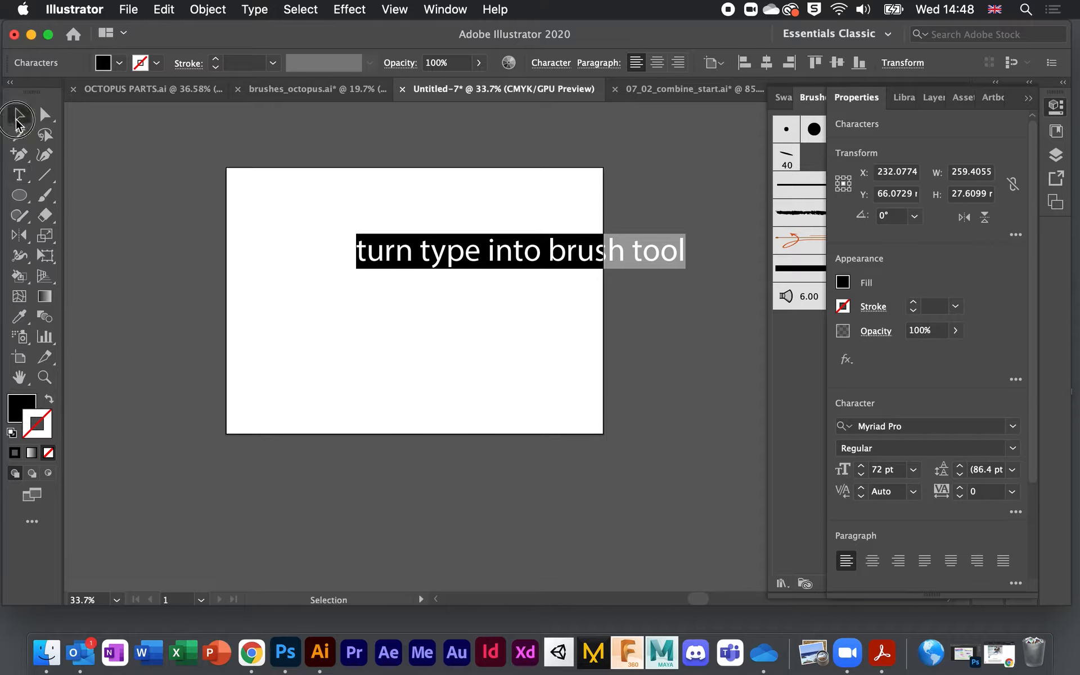
left_click_drag(424, 248, 319, 264)
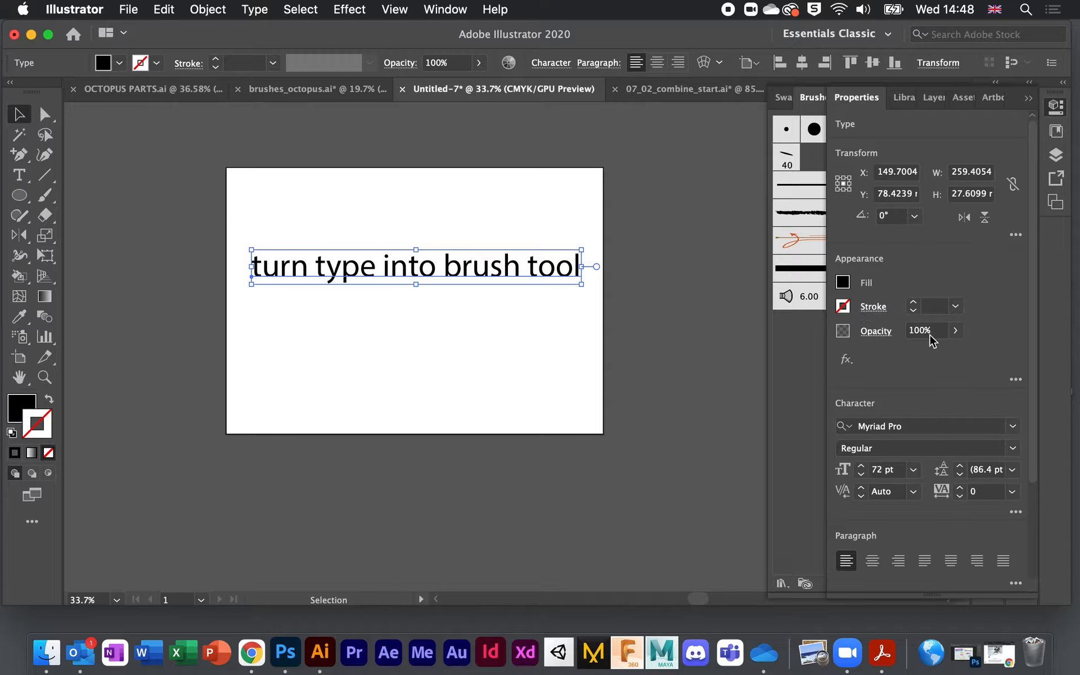
Step: Add a new stroke to the text in Appearance and apply the Charcoal - Feather brush to it
left_click(1016, 381)
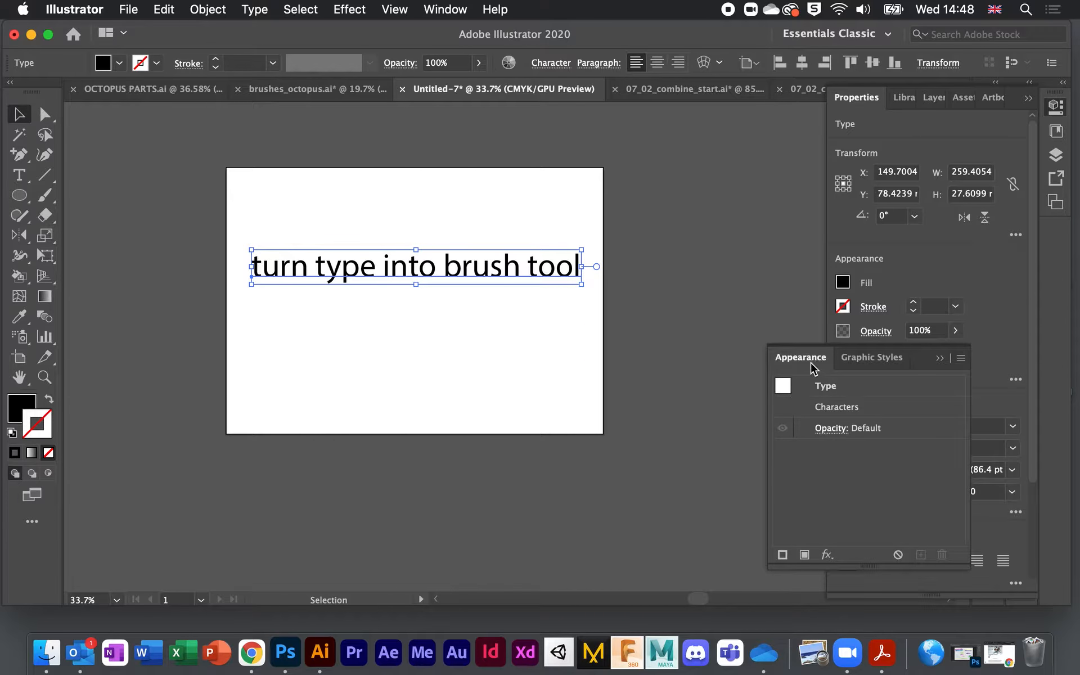
left_click(783, 556)
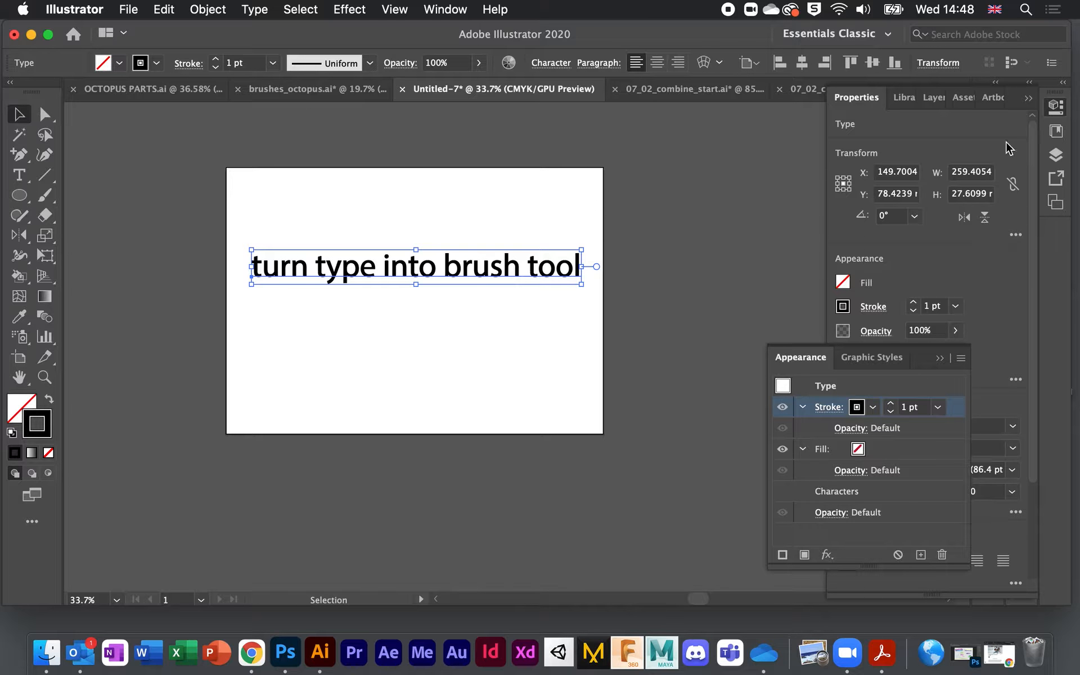
left_click(1029, 100)
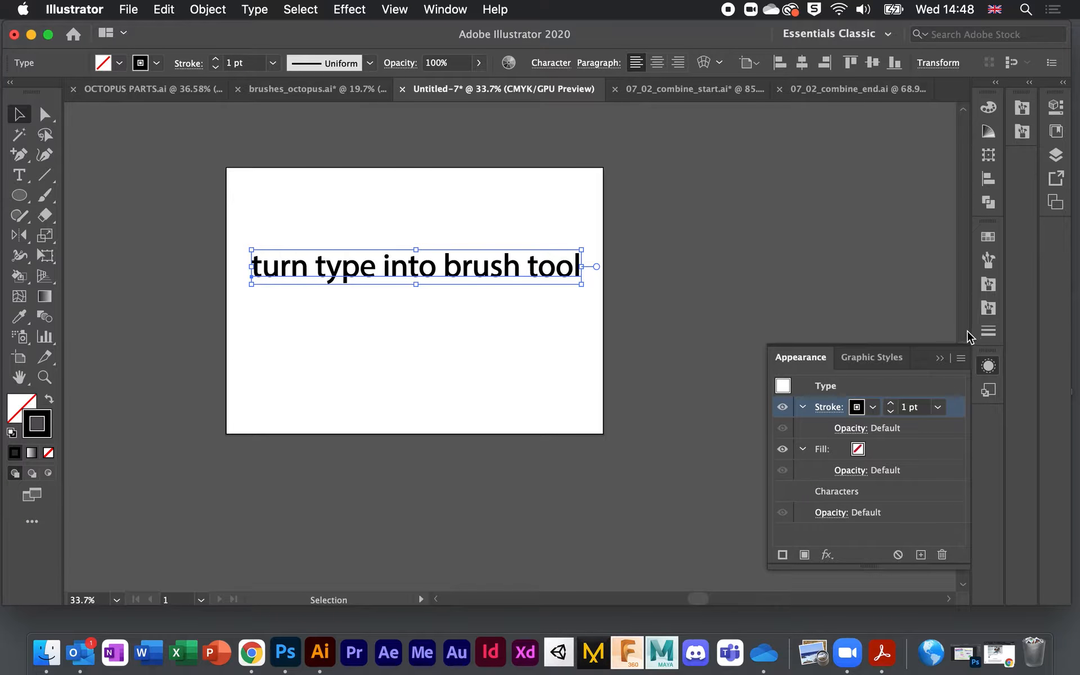
left_click(988, 260)
left_click(857, 212)
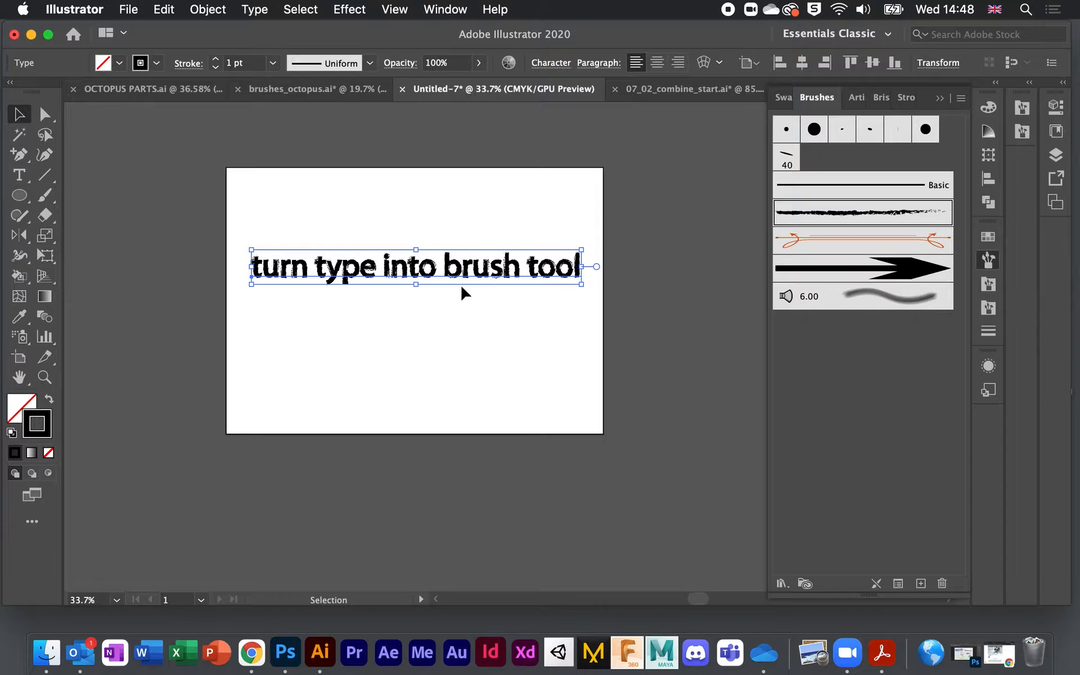
Step: Select all the characters of the text and fill them magenta
scroll(468, 344, "up", 3)
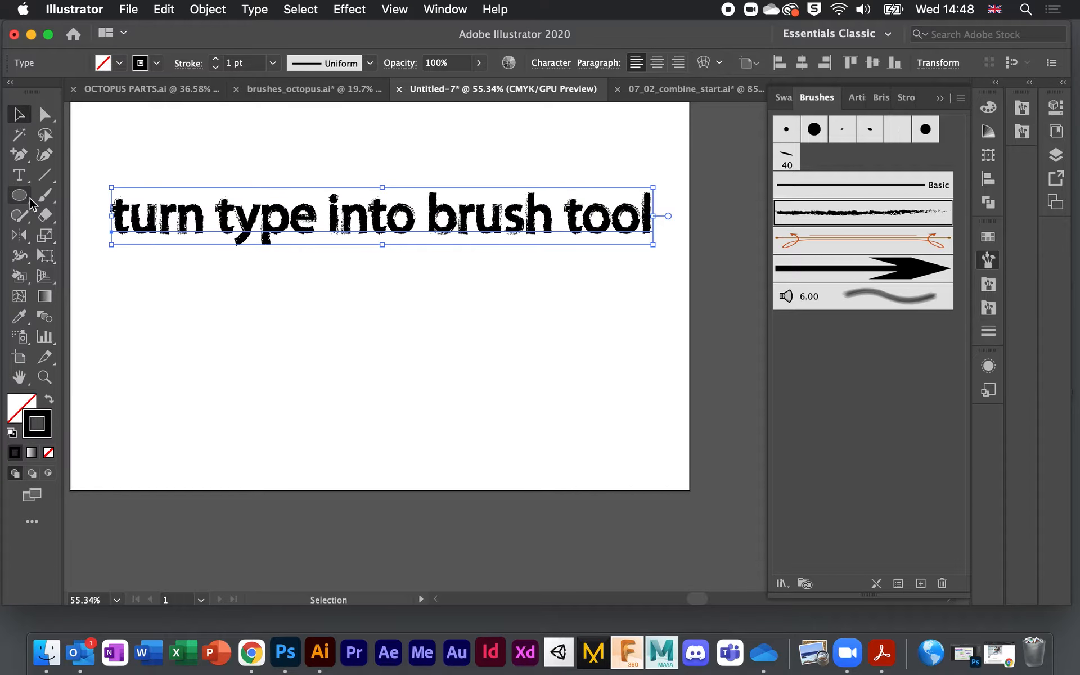
left_click(21, 178)
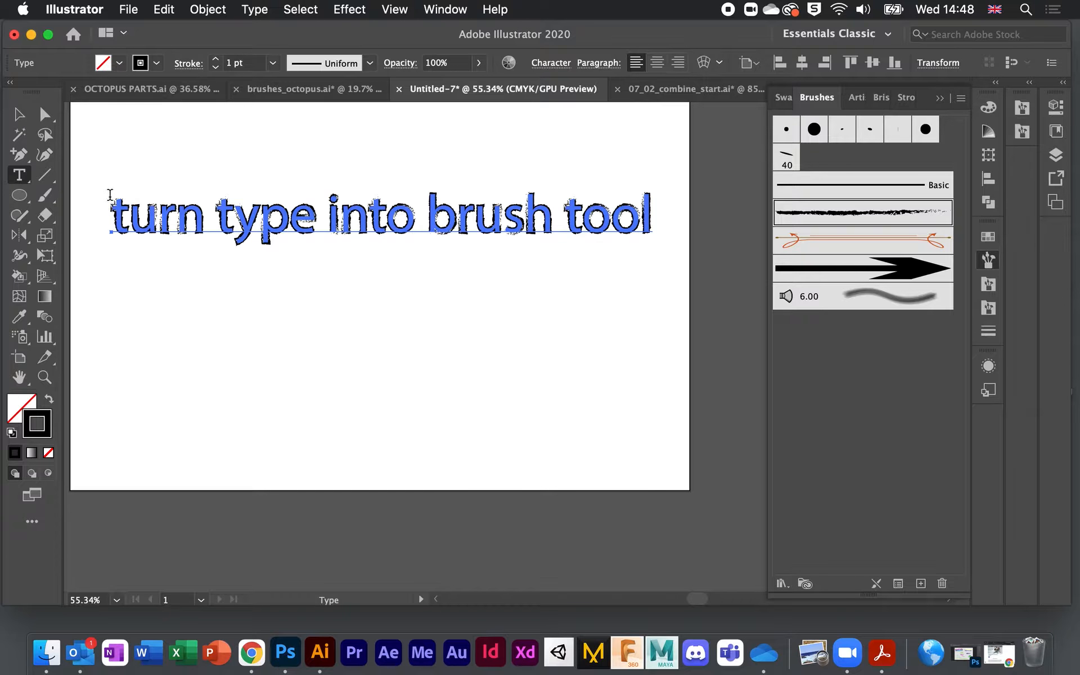
mouse_move(111, 217)
left_mouse_down()
mouse_move(586, 217)
mouse_move(665, 238)
left_mouse_up()
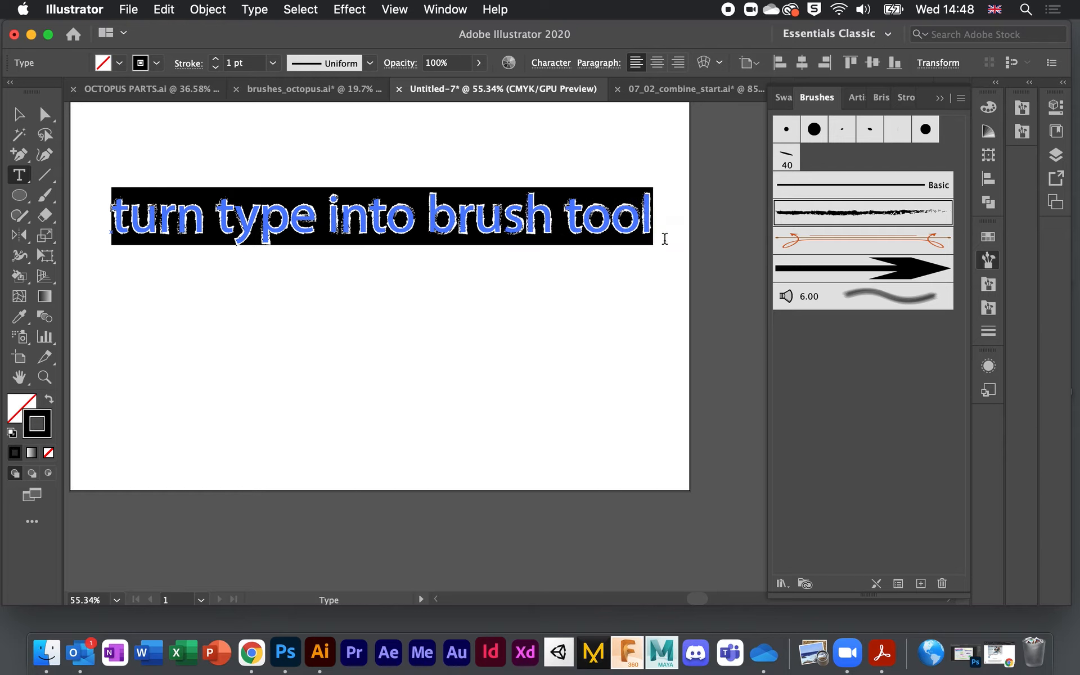
left_click(119, 62)
left_click(117, 93)
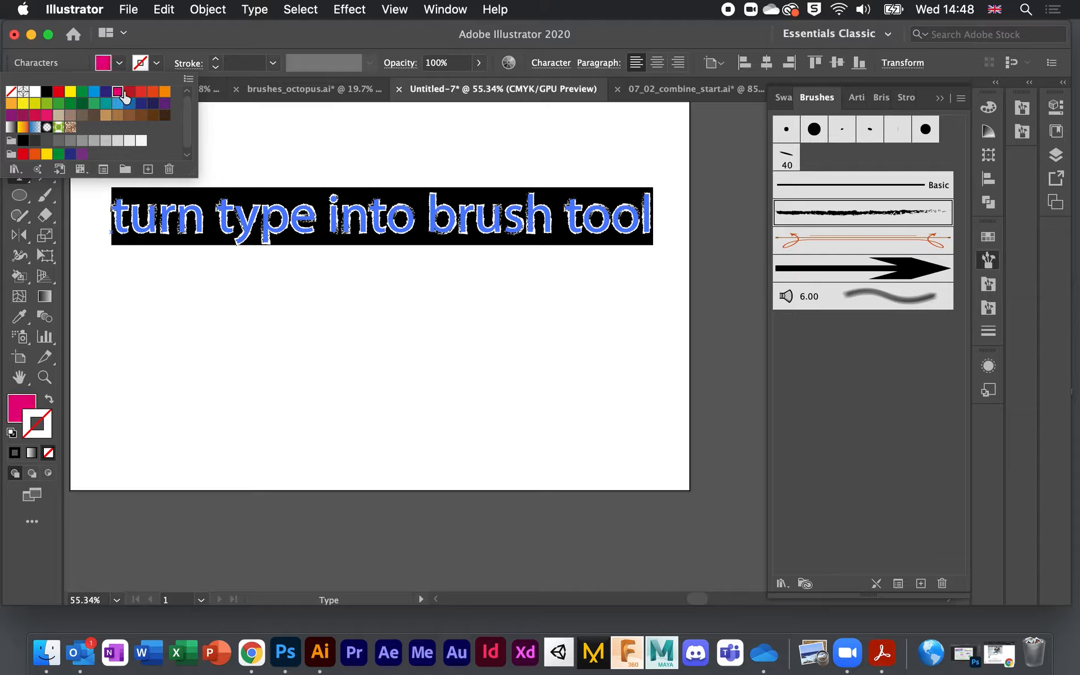
left_click(142, 68)
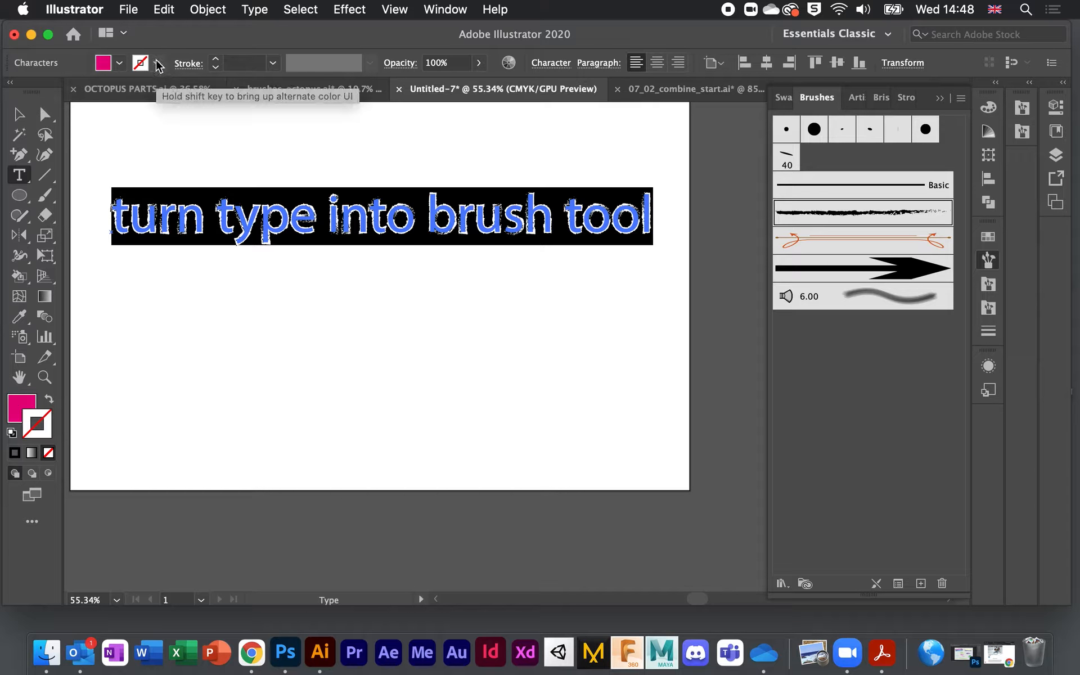
Step: Give the characters a dark navy stroke, then deselect the text
left_click(145, 72)
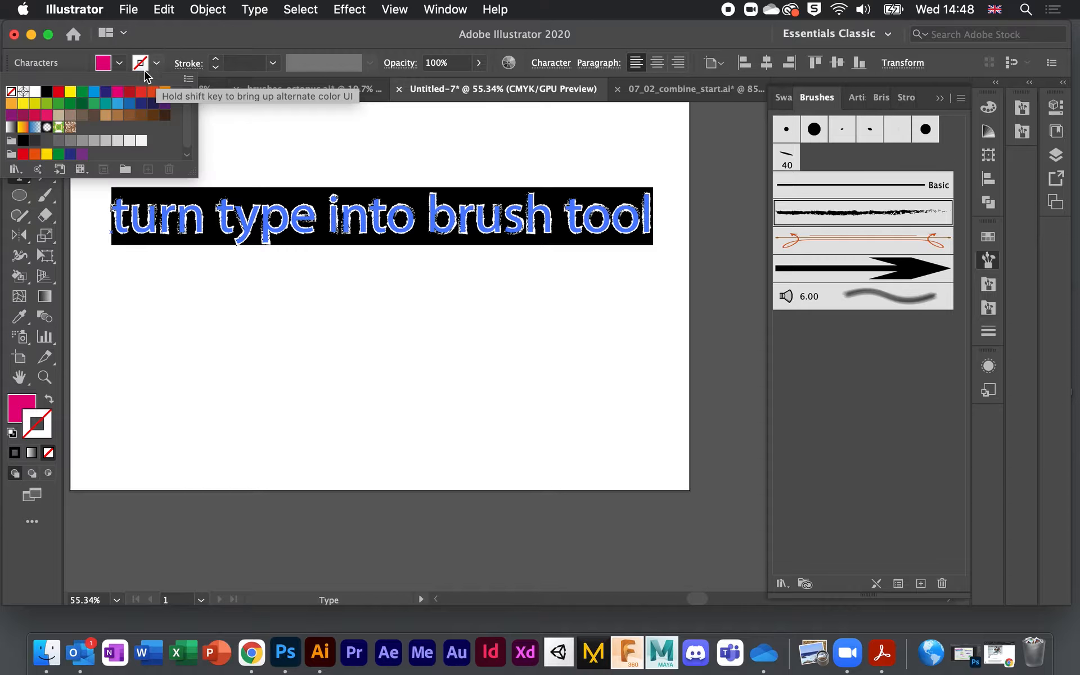
left_click(106, 91)
left_click(287, 345)
left_click(19, 114)
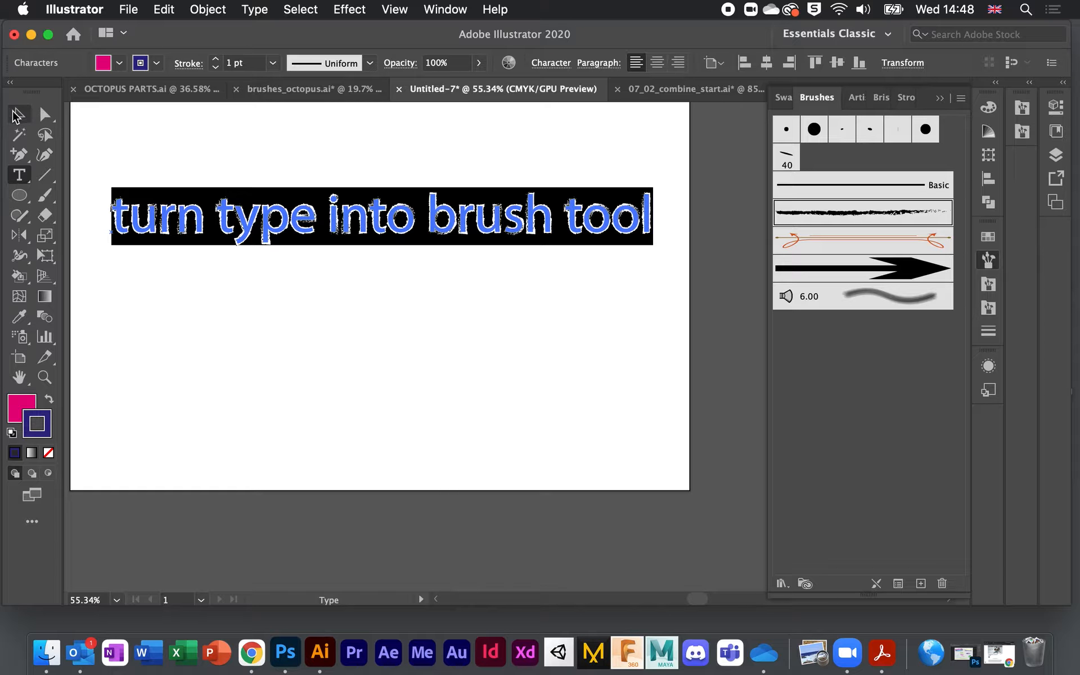
left_click(224, 309)
scroll(295, 298, "up", 3)
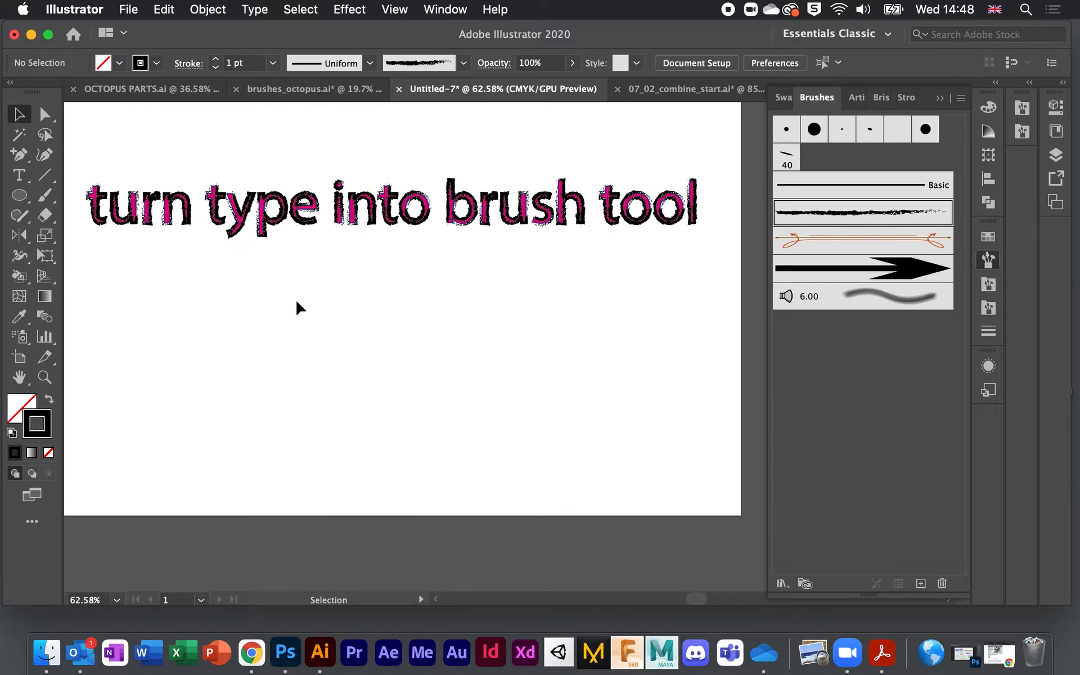
Step: Select the text object and give it a navy stroke to preview the look
scroll(296, 302, "up", 1)
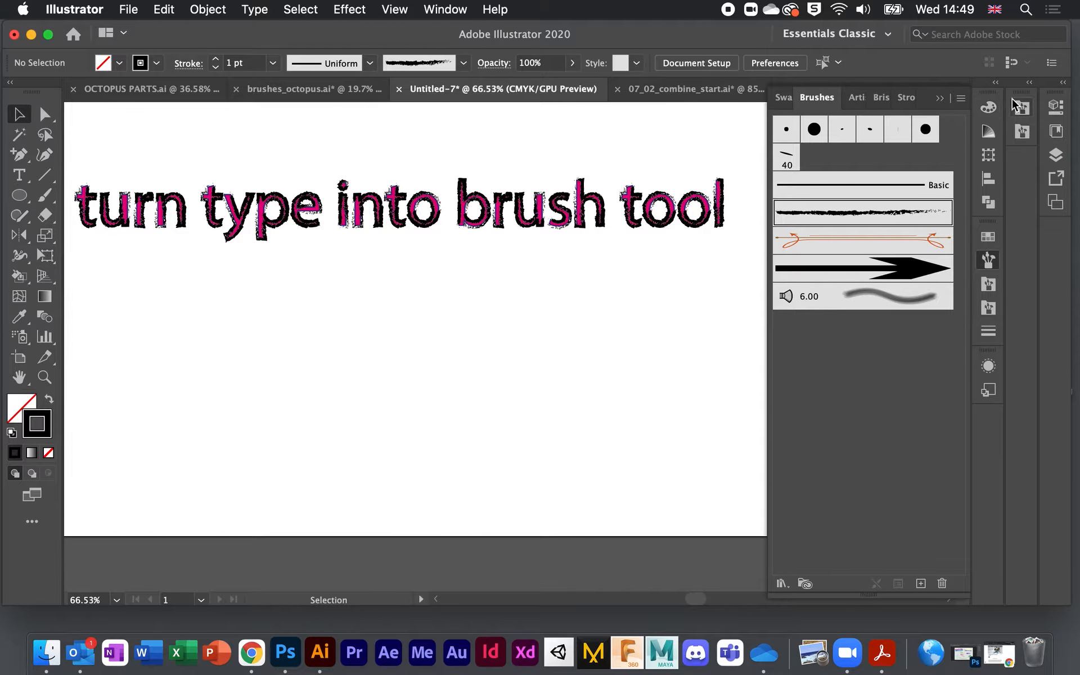
left_click(1055, 107)
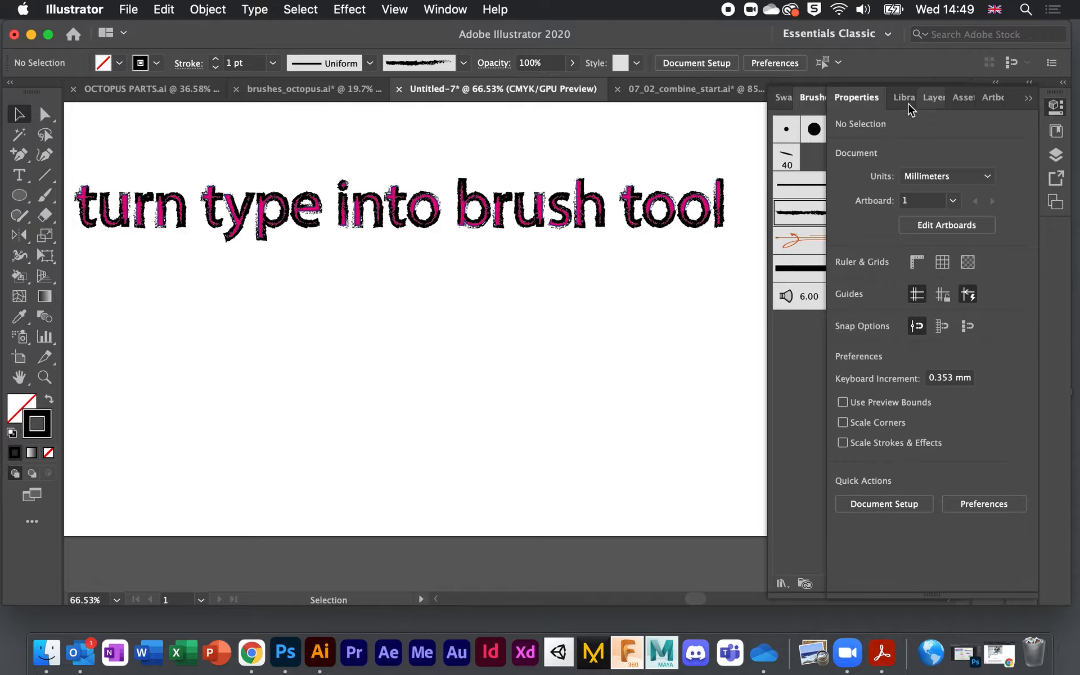
left_click(668, 210)
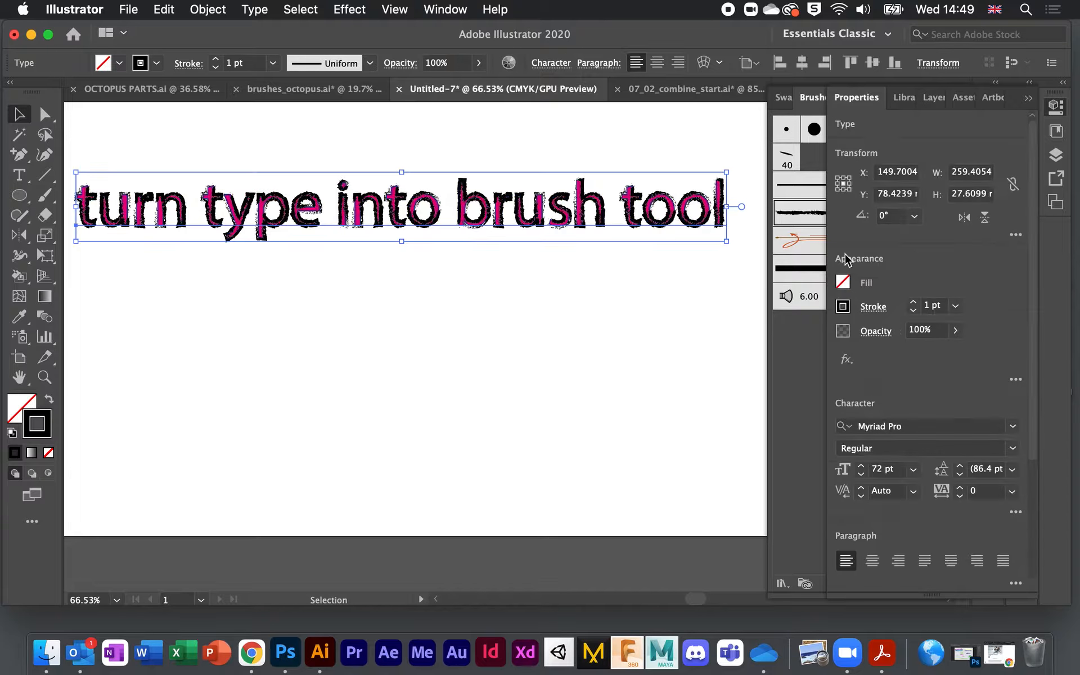
left_click(842, 306)
left_click(758, 368)
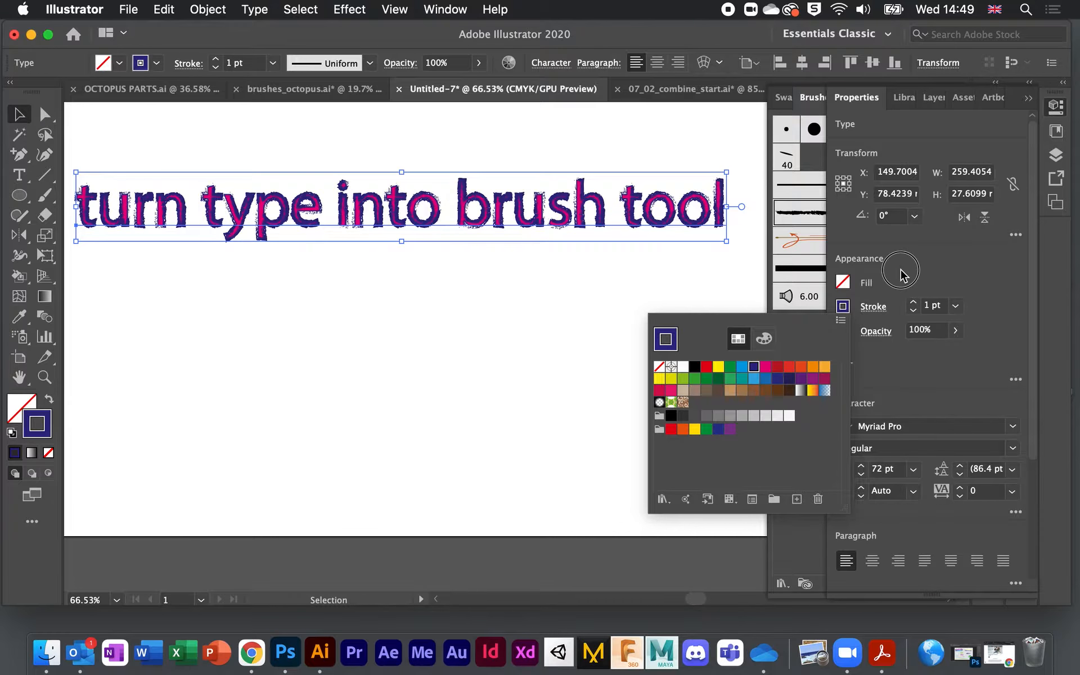
left_click(843, 283)
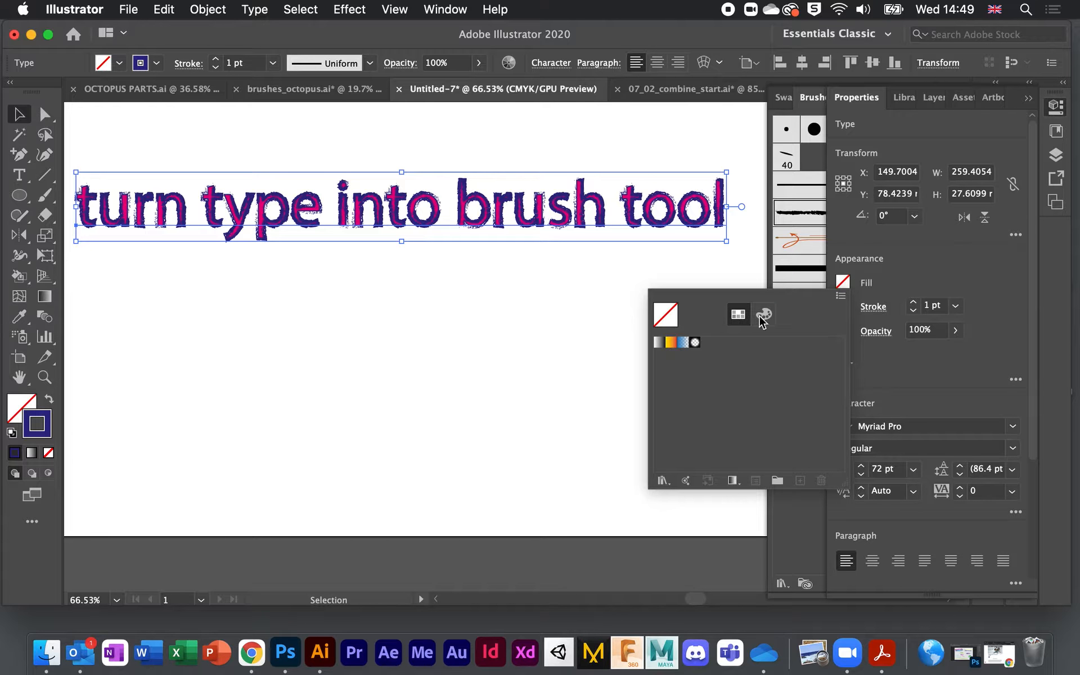
left_click(936, 266)
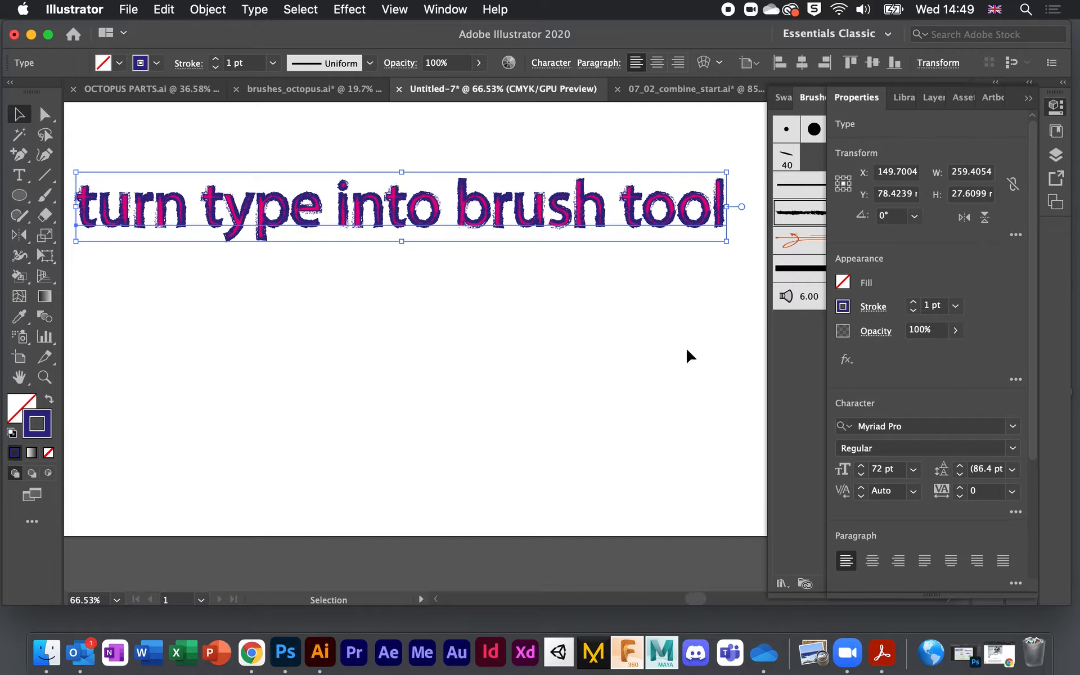
left_click(617, 359)
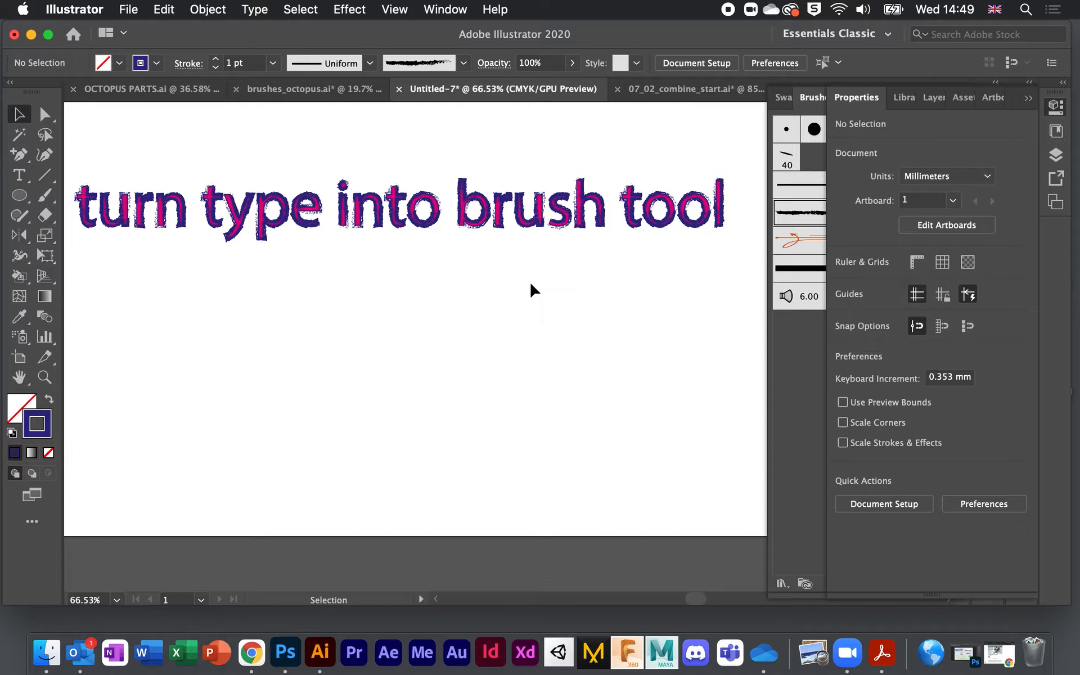
Step: Undo two steps on the text, then try a magenta stroke on it
key("super+a")
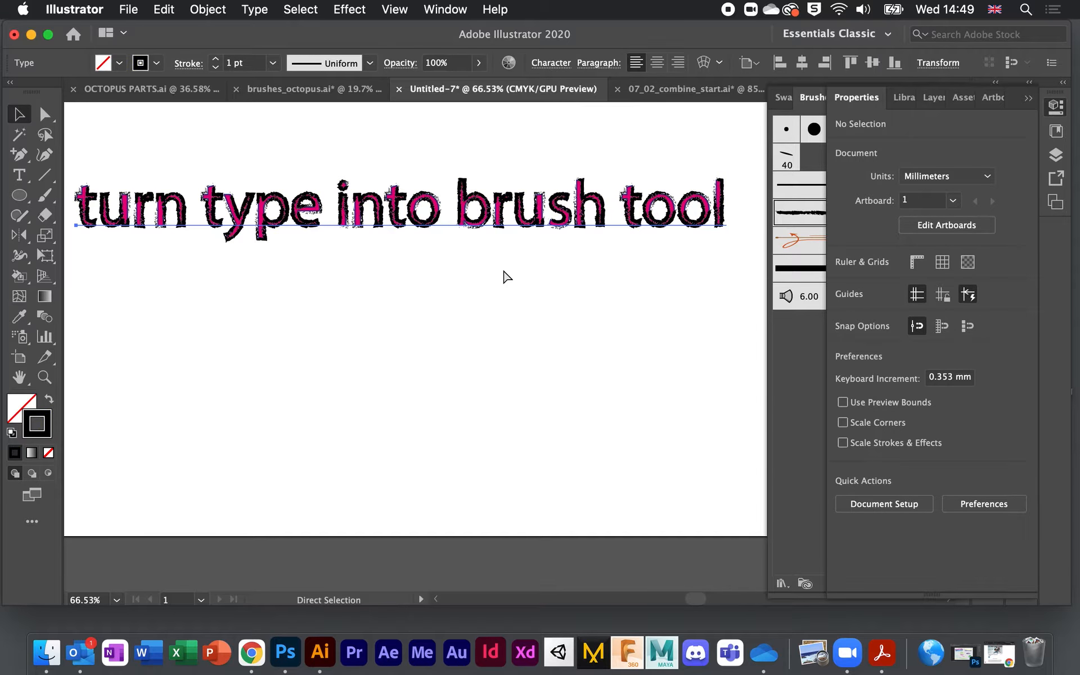
left_click(517, 292)
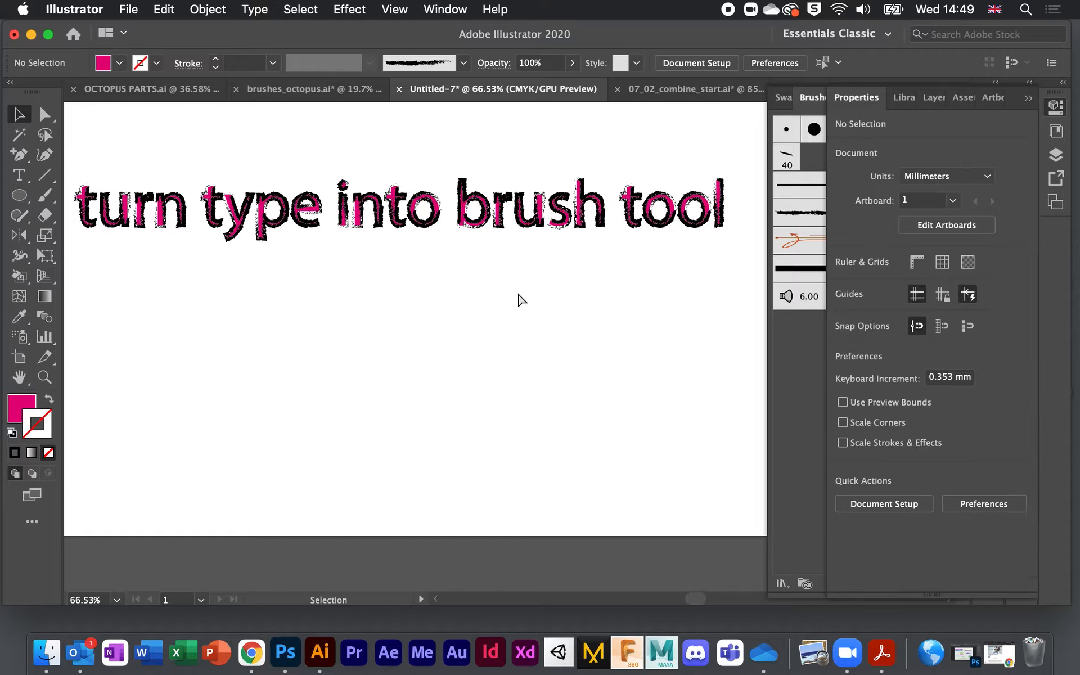
key("super+a")
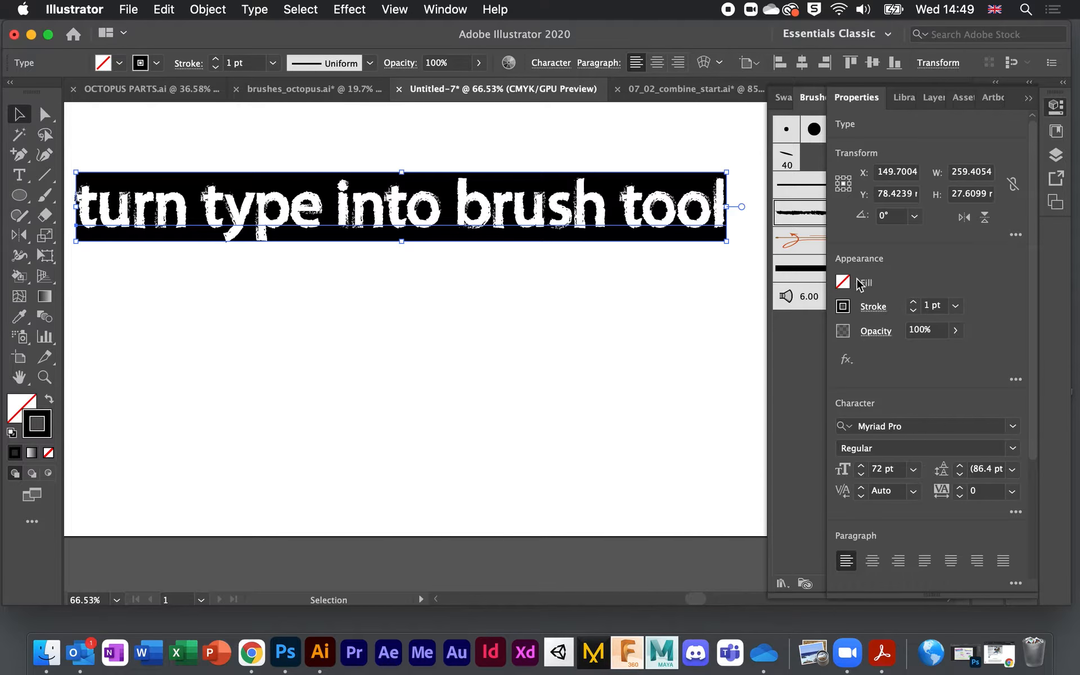
left_click(843, 307)
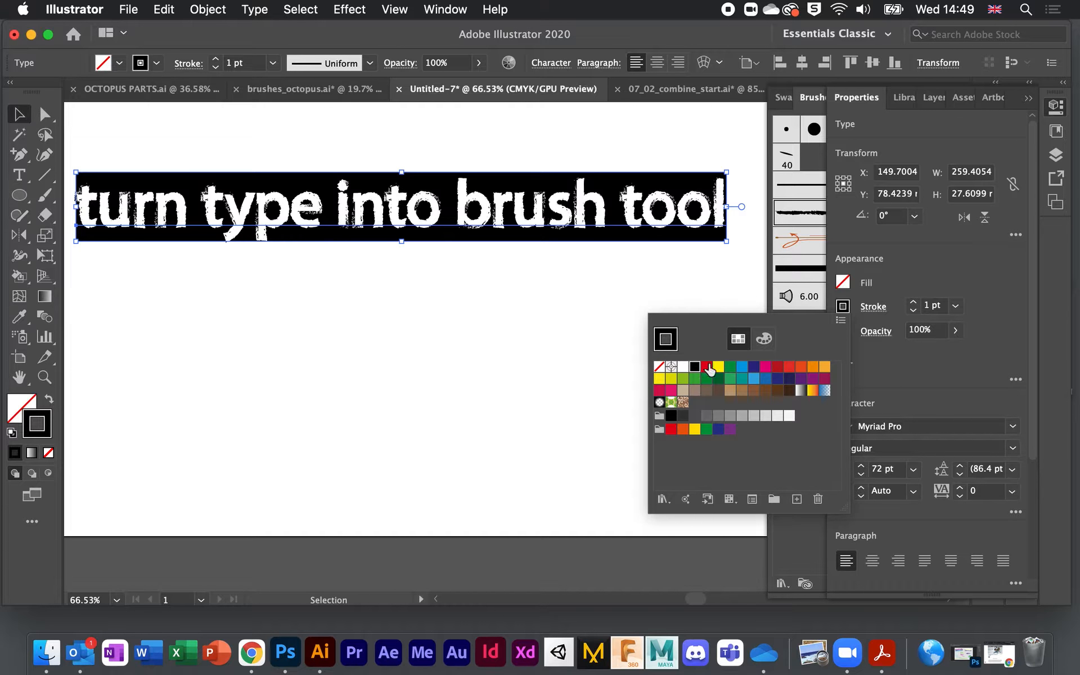
left_click(765, 366)
left_click(581, 295)
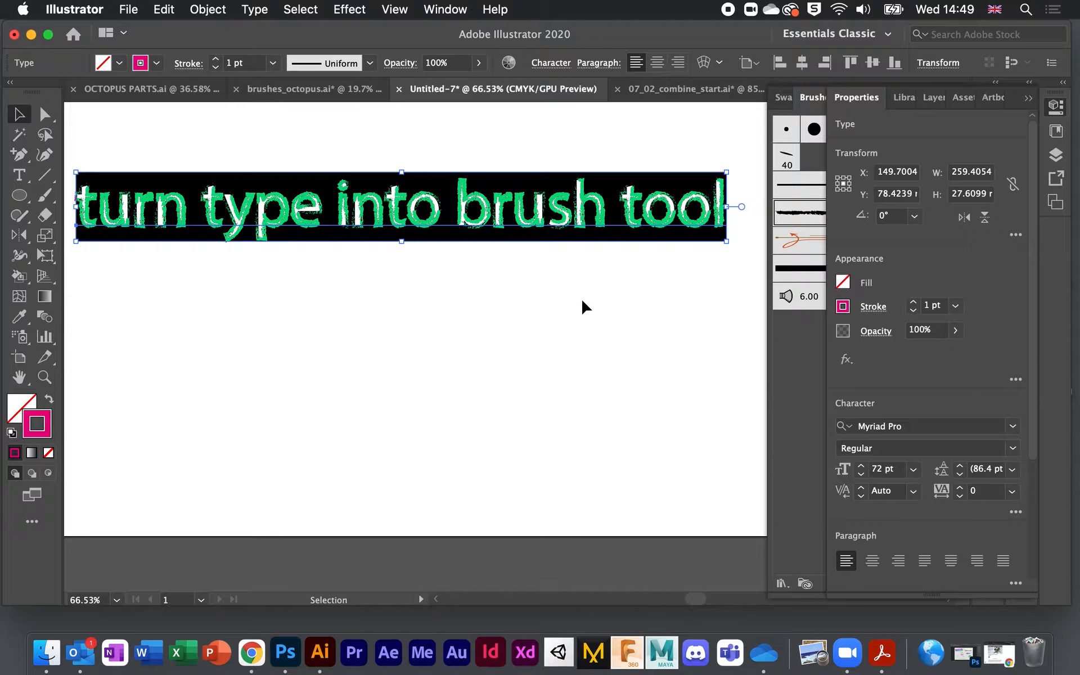
left_click(581, 297)
Step: Undo the magenta stroke and remove the brushed stroke from the text with Shift+X
left_click(46, 116)
left_click(19, 116)
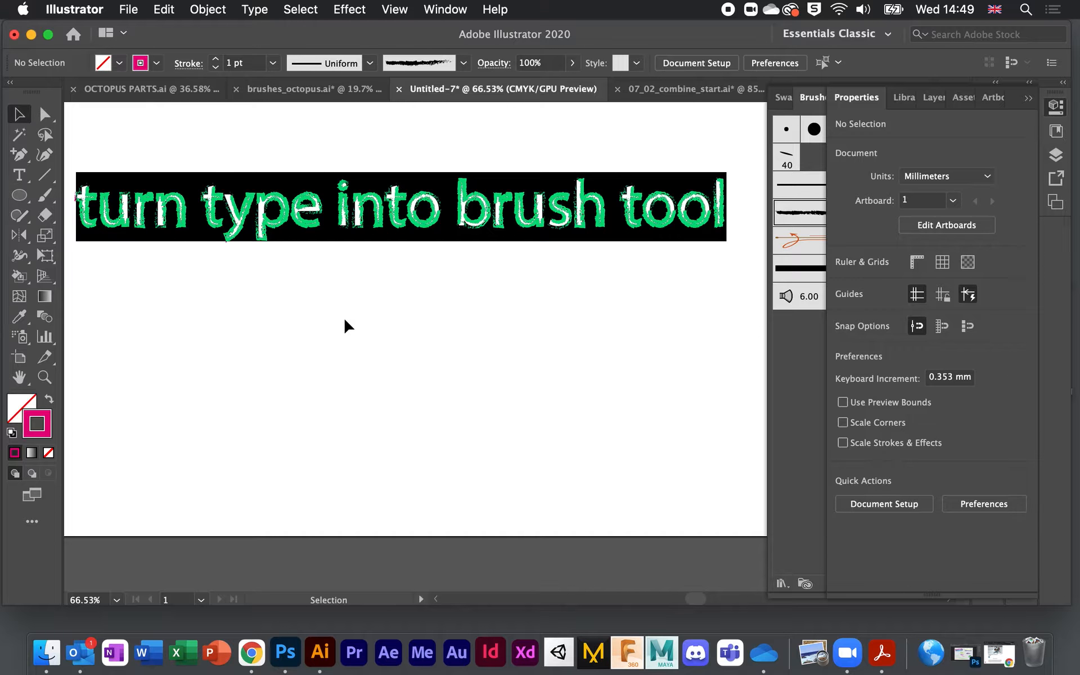
key("super+a")
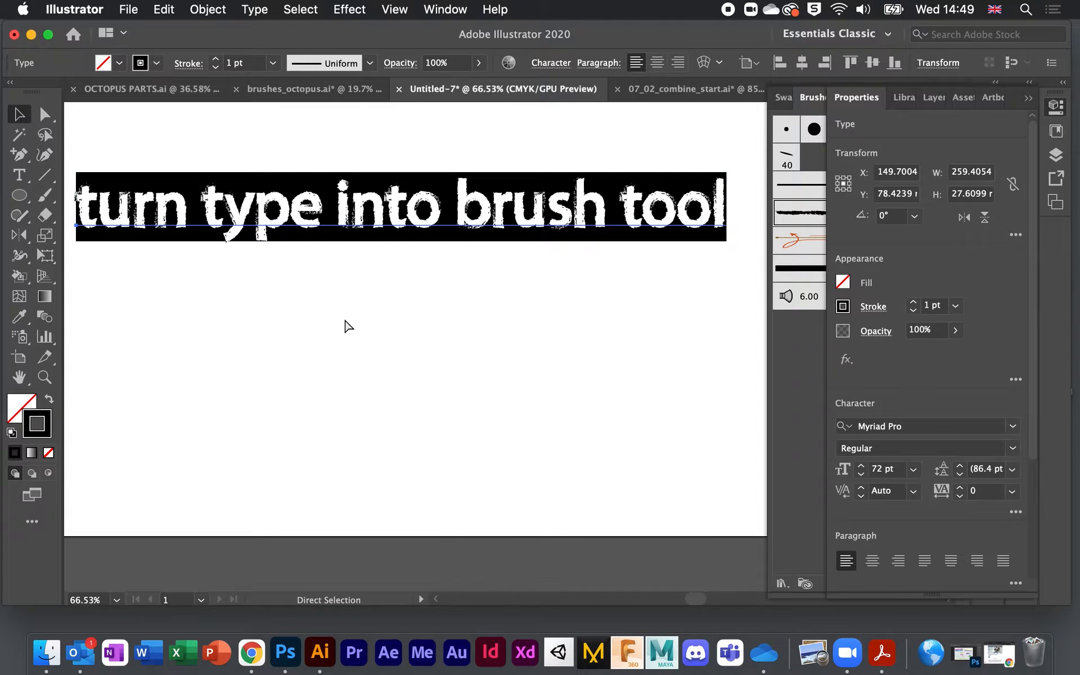
key("shift+x")
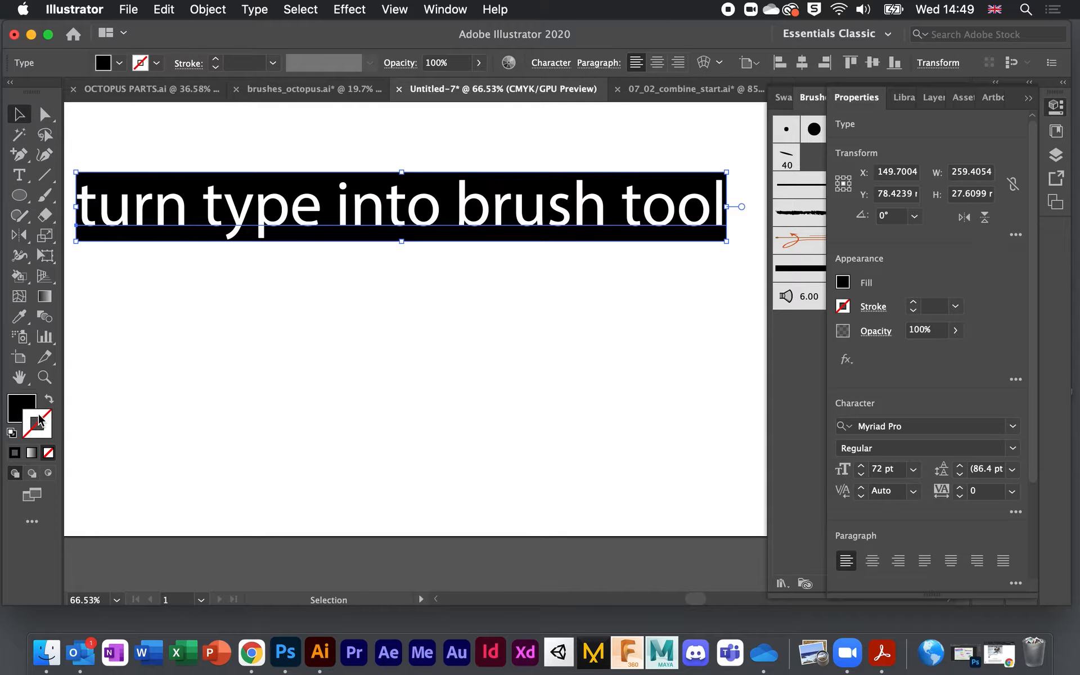
Step: Try a magenta stroke on the text, then undo it
left_click(855, 285)
left_click(935, 268)
left_click(843, 306)
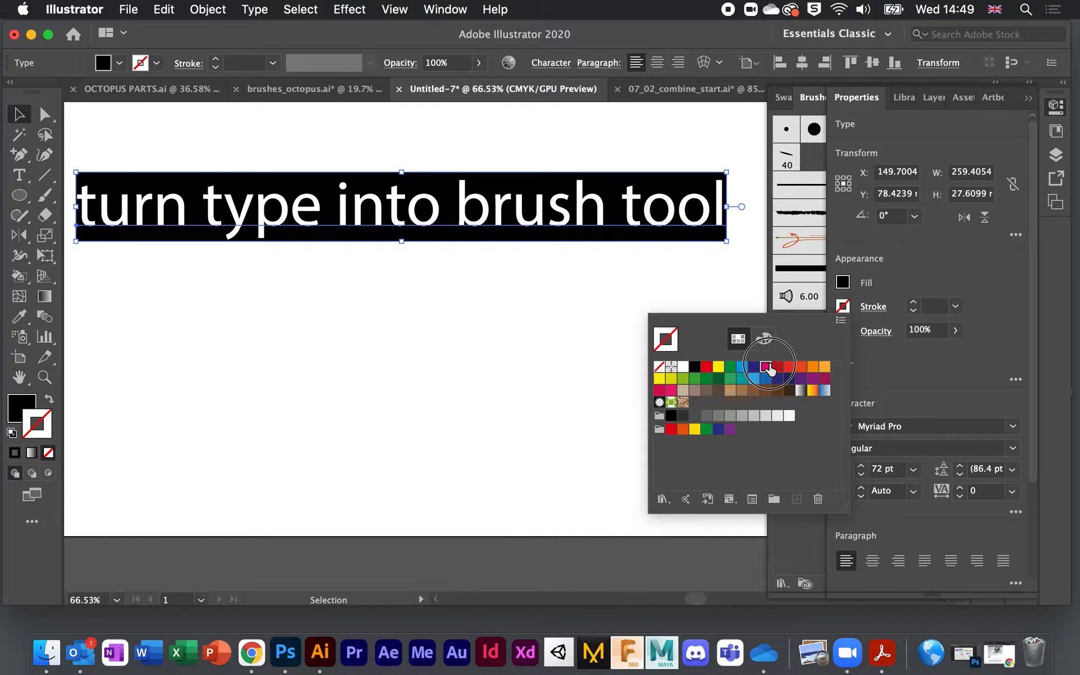
left_click(765, 367)
key("super+z")
key("super+z")
key("super+z")
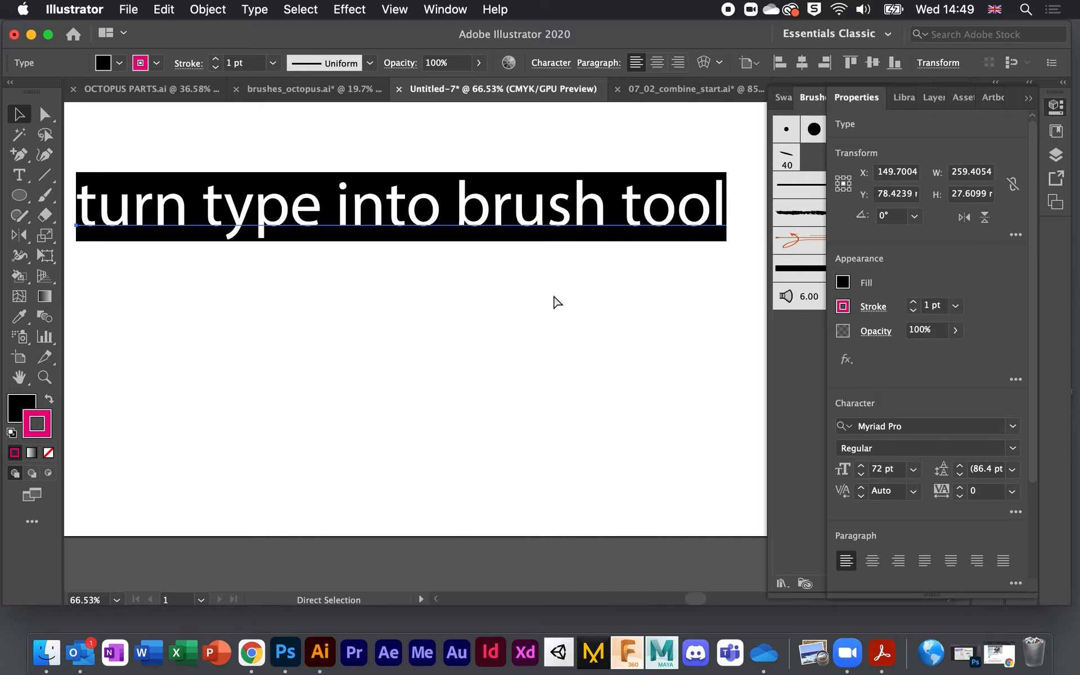
Step: Move the text toward the artboard centre, give it a CMYK Cyan stroke, and open its Appearance settings
mouse_move(586, 184)
left_mouse_down()
mouse_move(552, 179)
mouse_move(493, 241)
left_mouse_up()
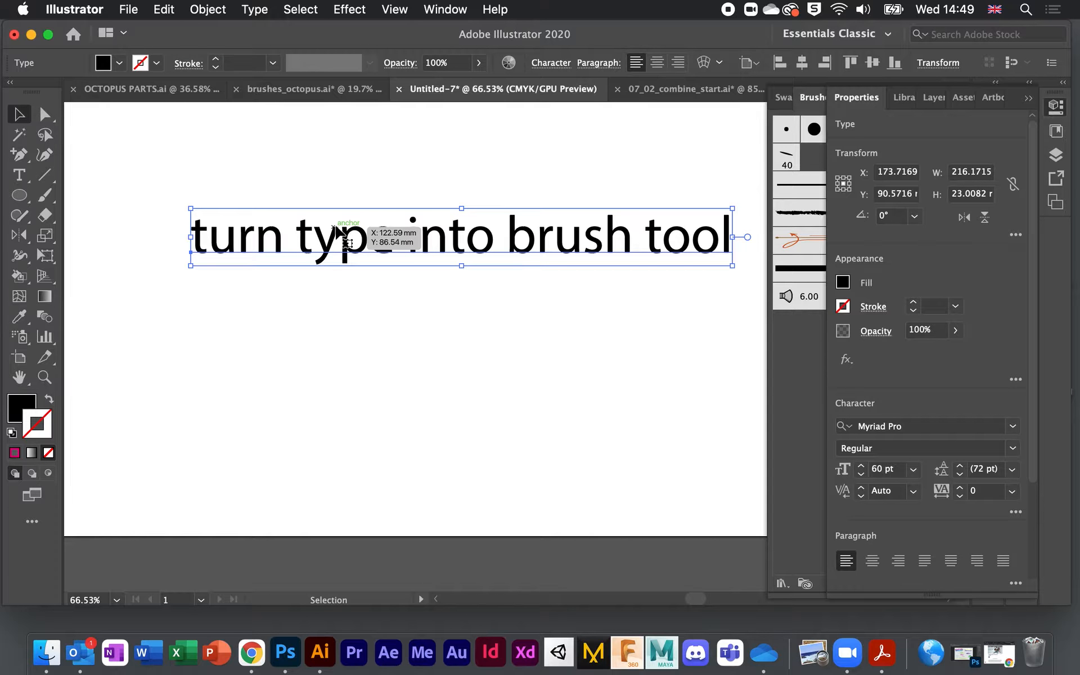
left_click(847, 305)
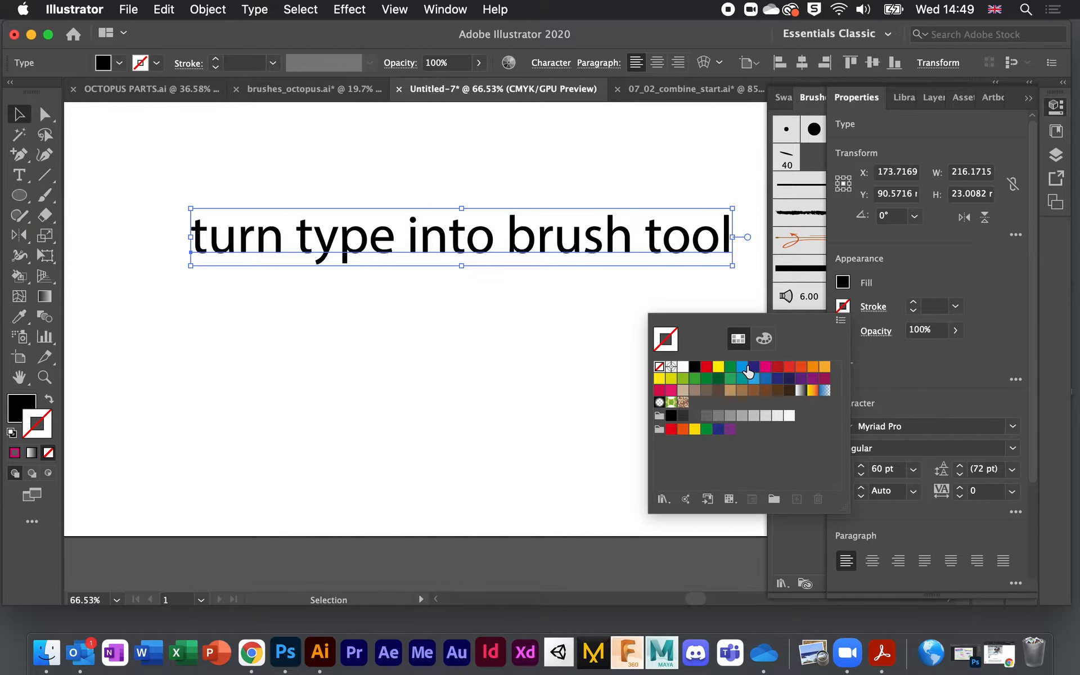
left_click(743, 368)
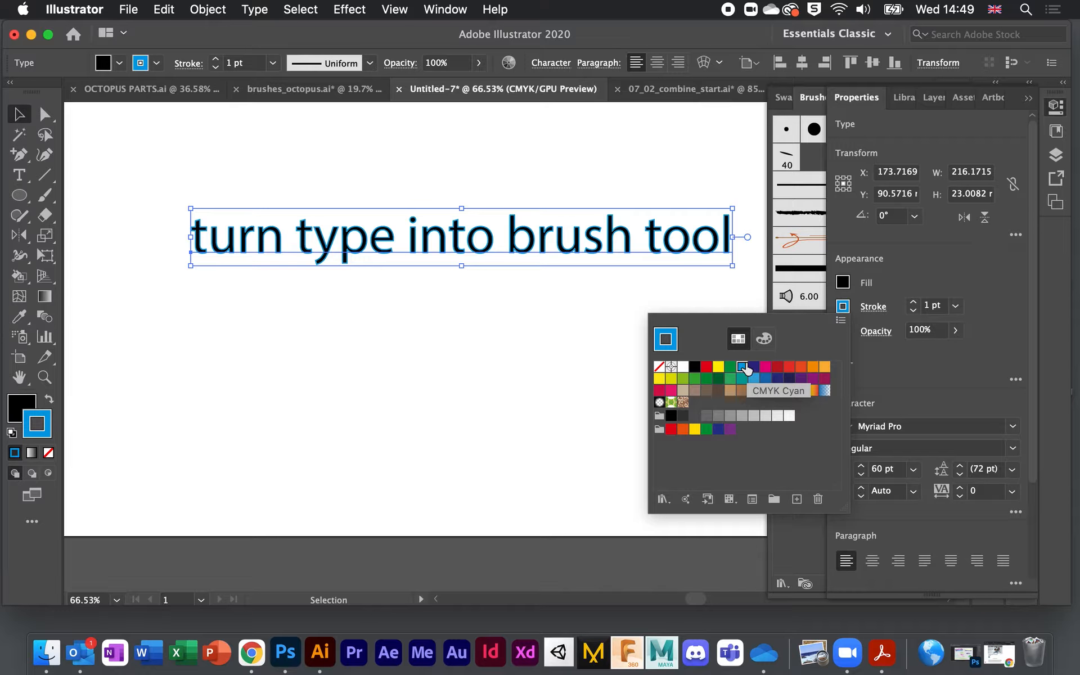
left_click(1016, 379)
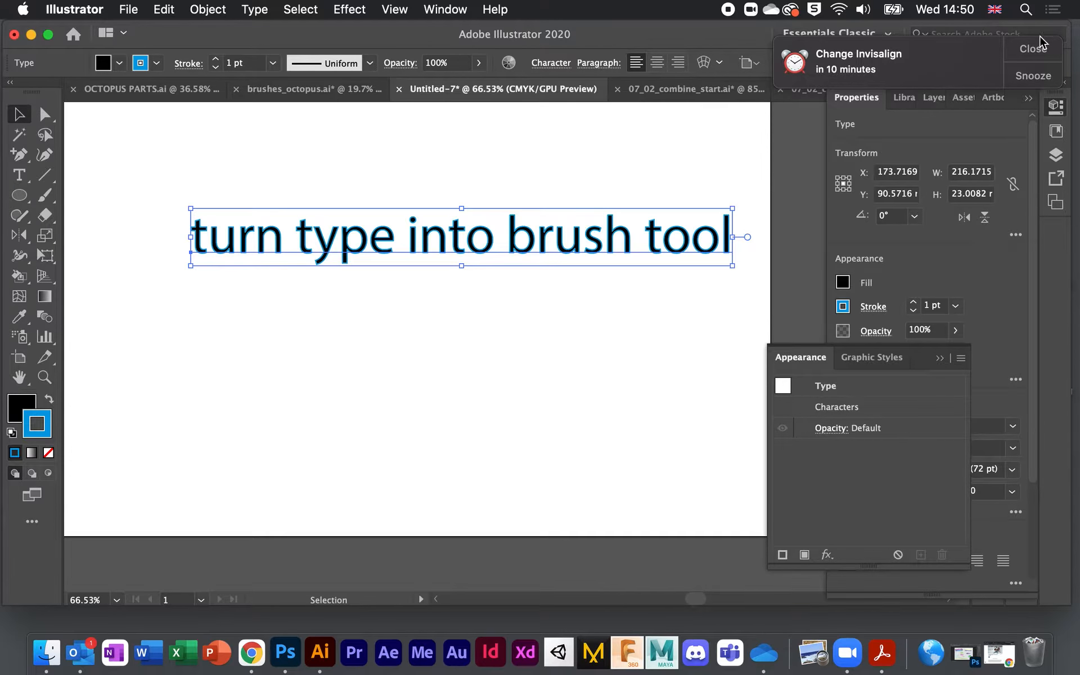
Step: Add a new stroke to the text and paint it with the Charcoal - Feather brush
left_click(783, 555)
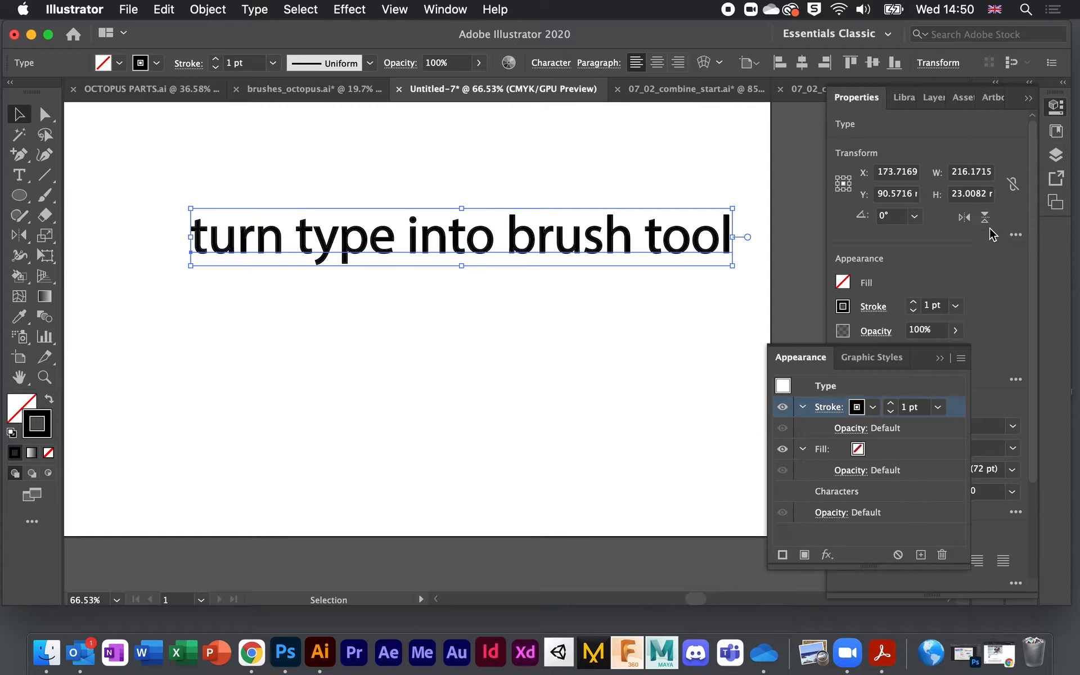
left_click(1029, 97)
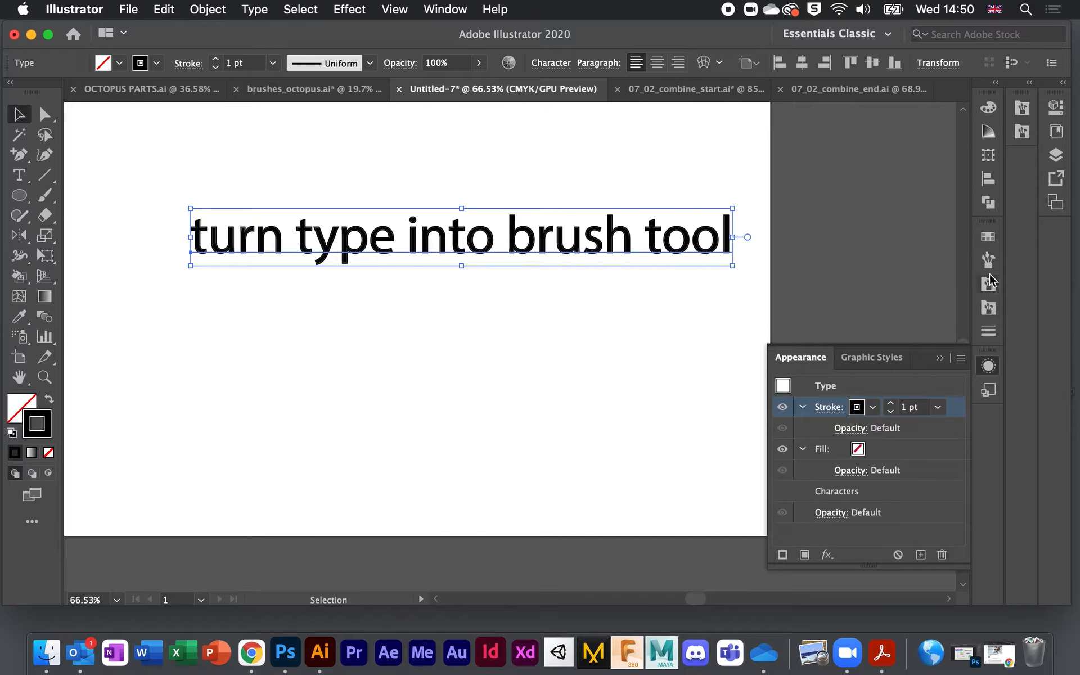
left_click(989, 260)
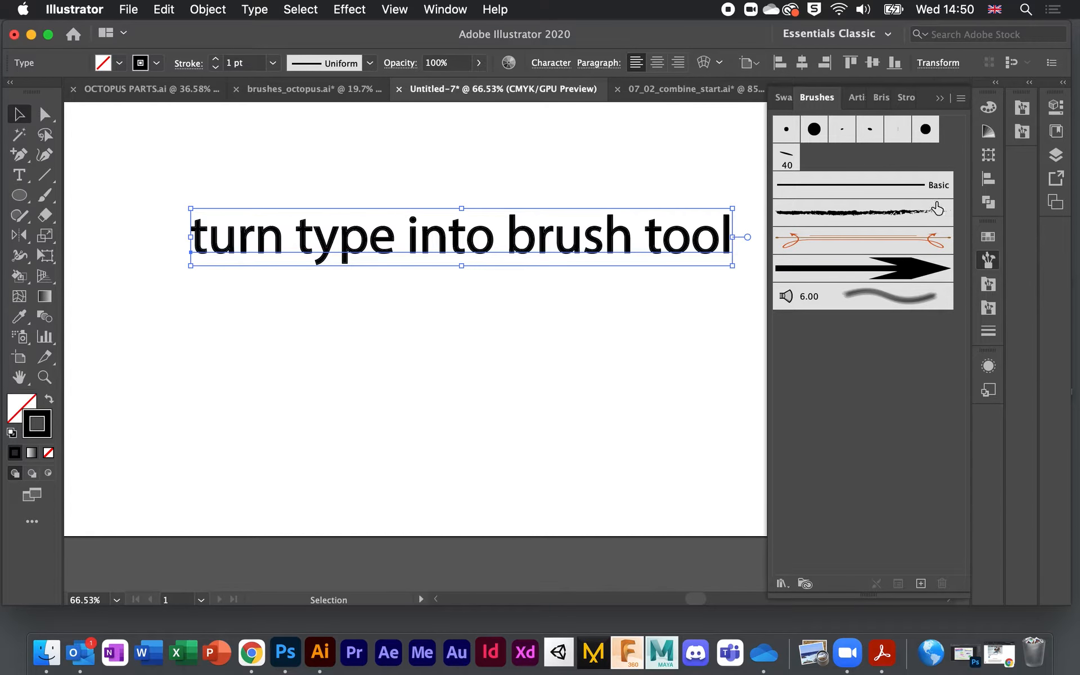
left_click(886, 219)
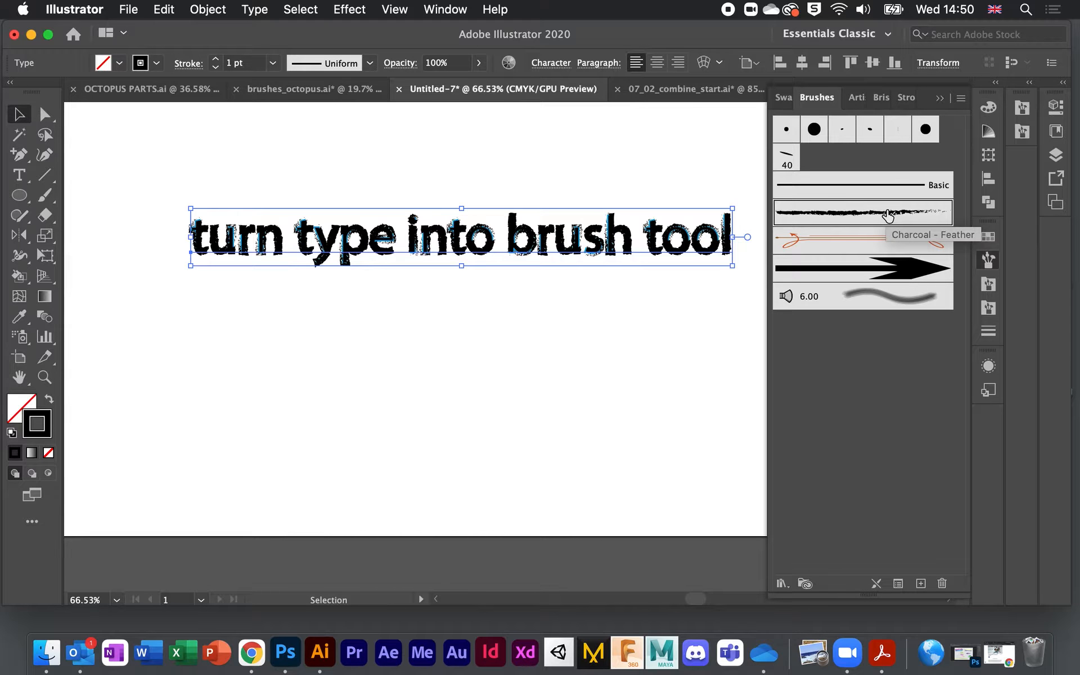
scroll(674, 332, "right", 2)
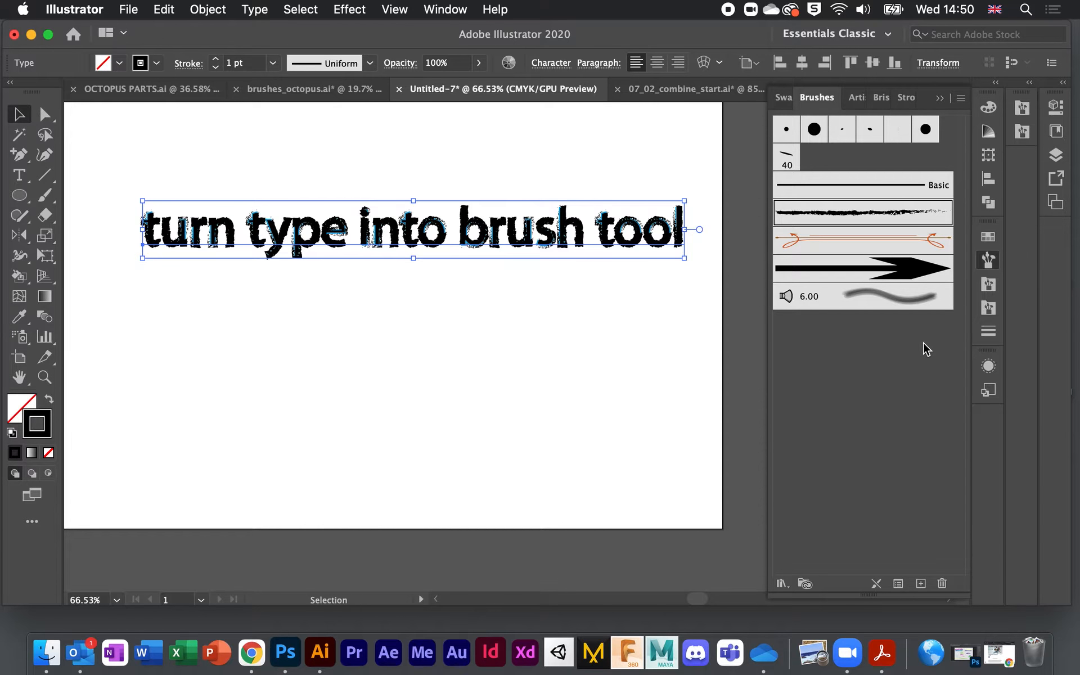
left_click(1056, 107)
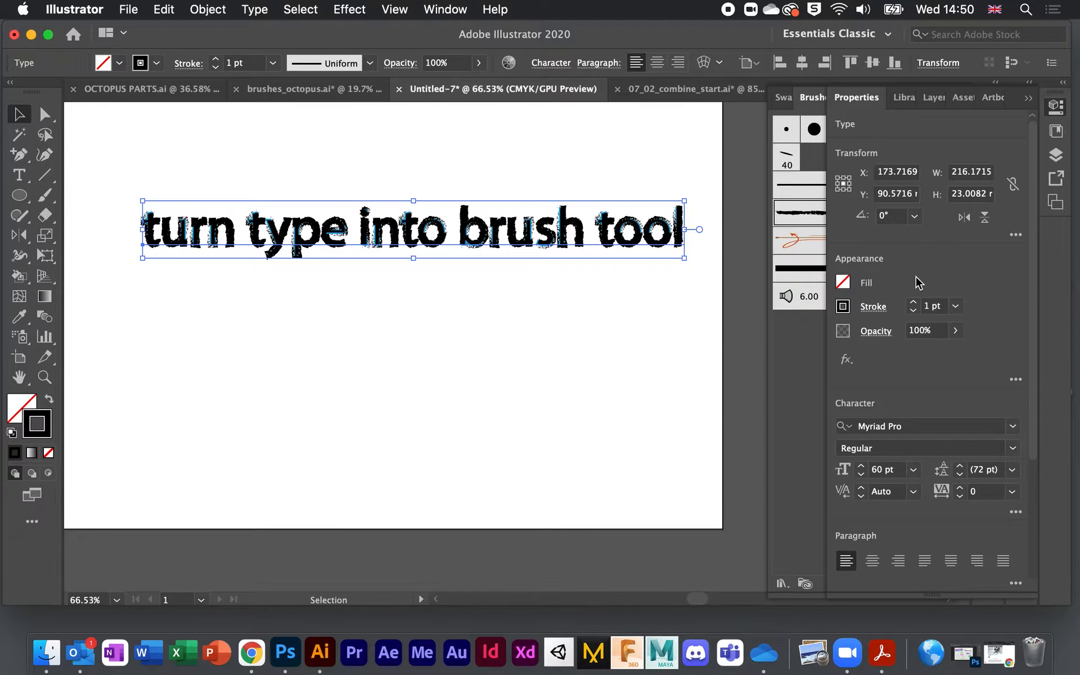
scroll(935, 355, "down", 2)
scroll(937, 356, "up", 2)
left_click(844, 306)
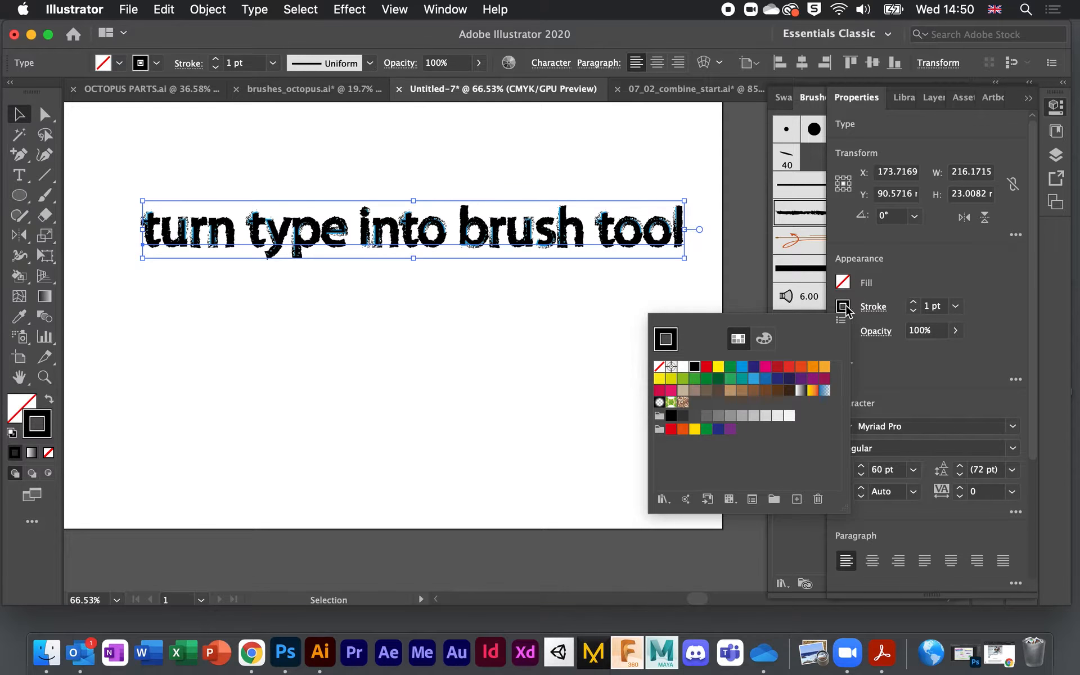
left_click(766, 367)
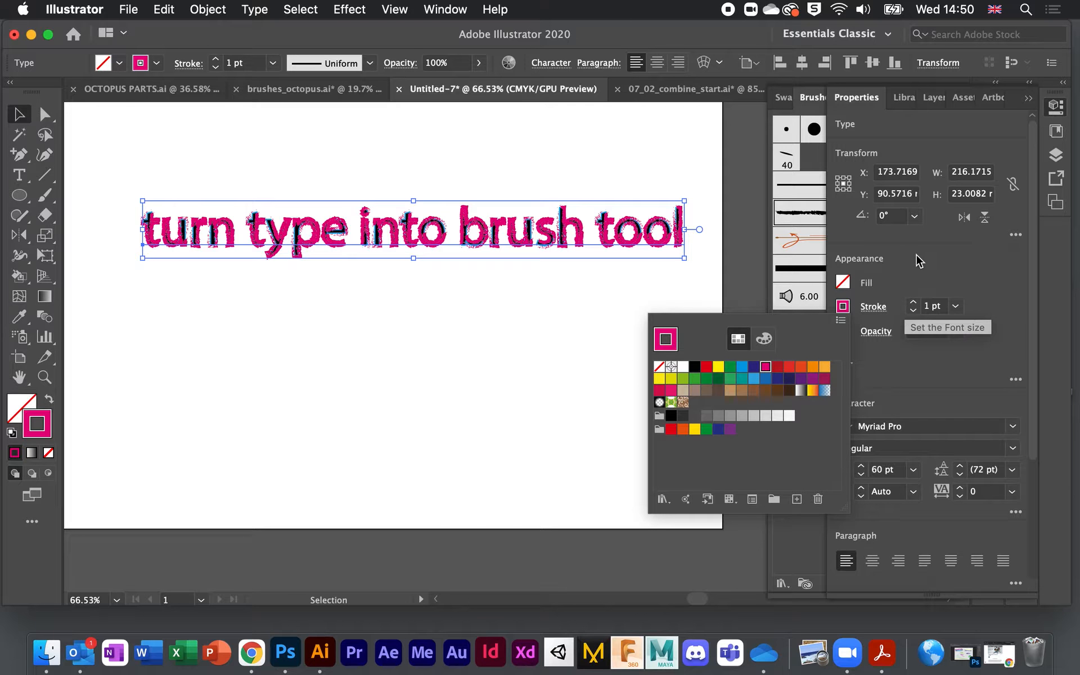
left_click(646, 335)
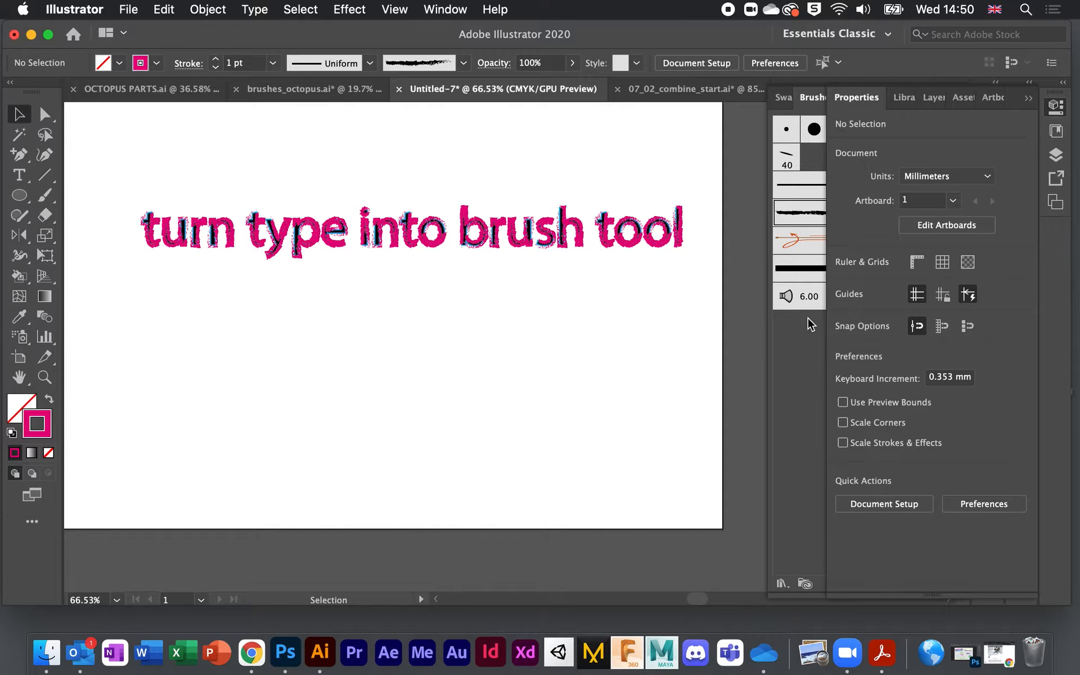
left_click(668, 233)
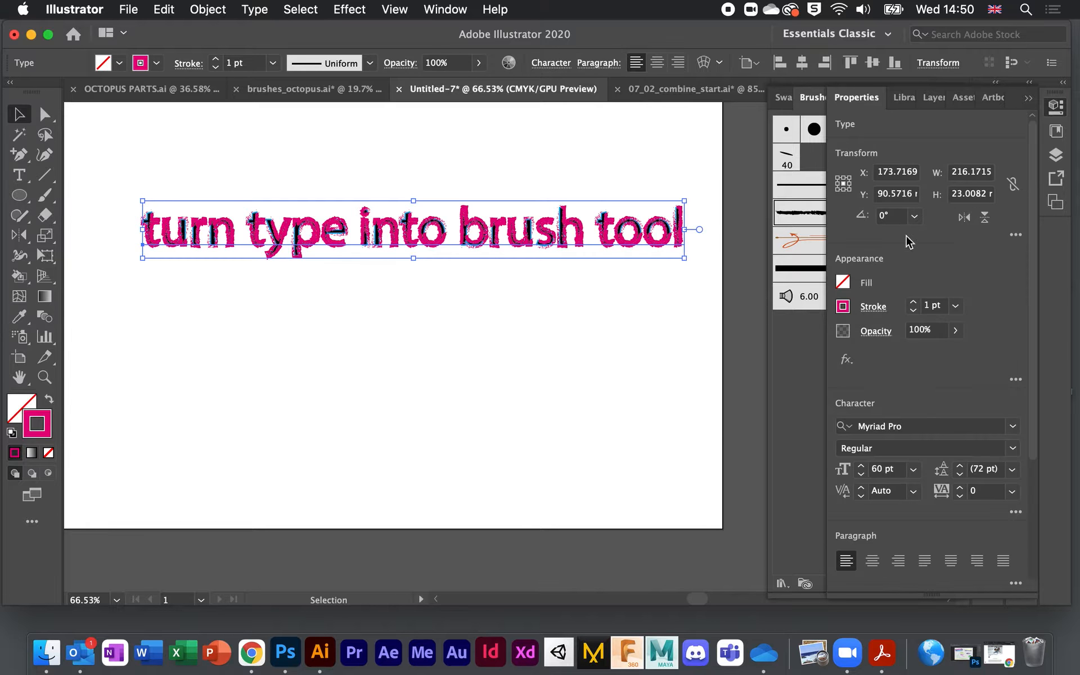
left_click(845, 283)
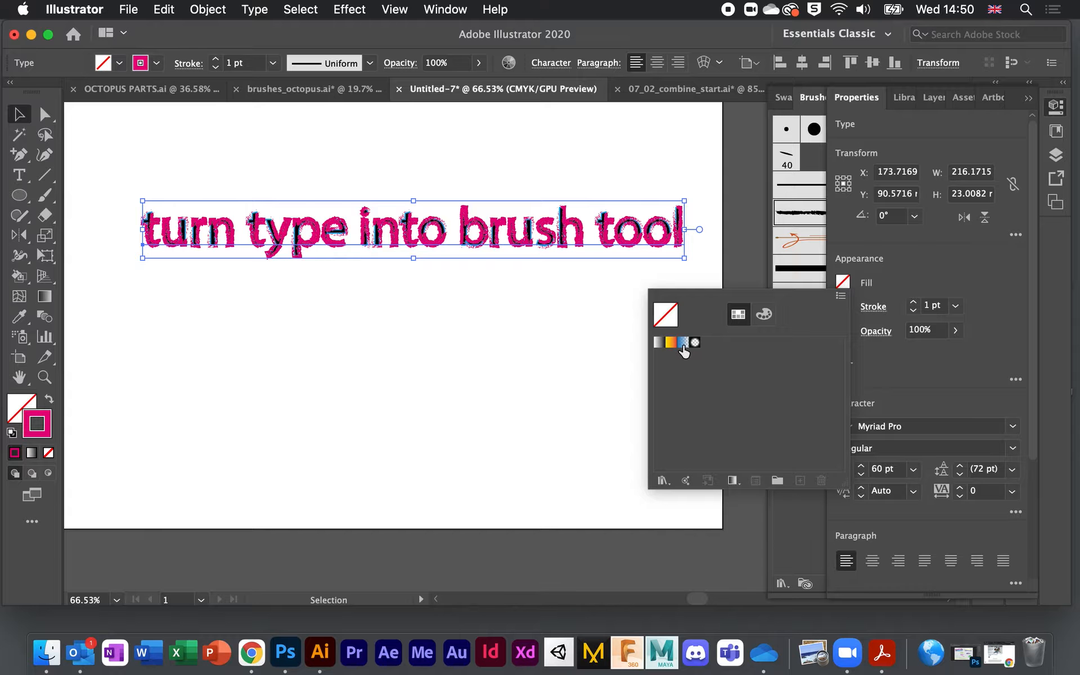
left_click(764, 314)
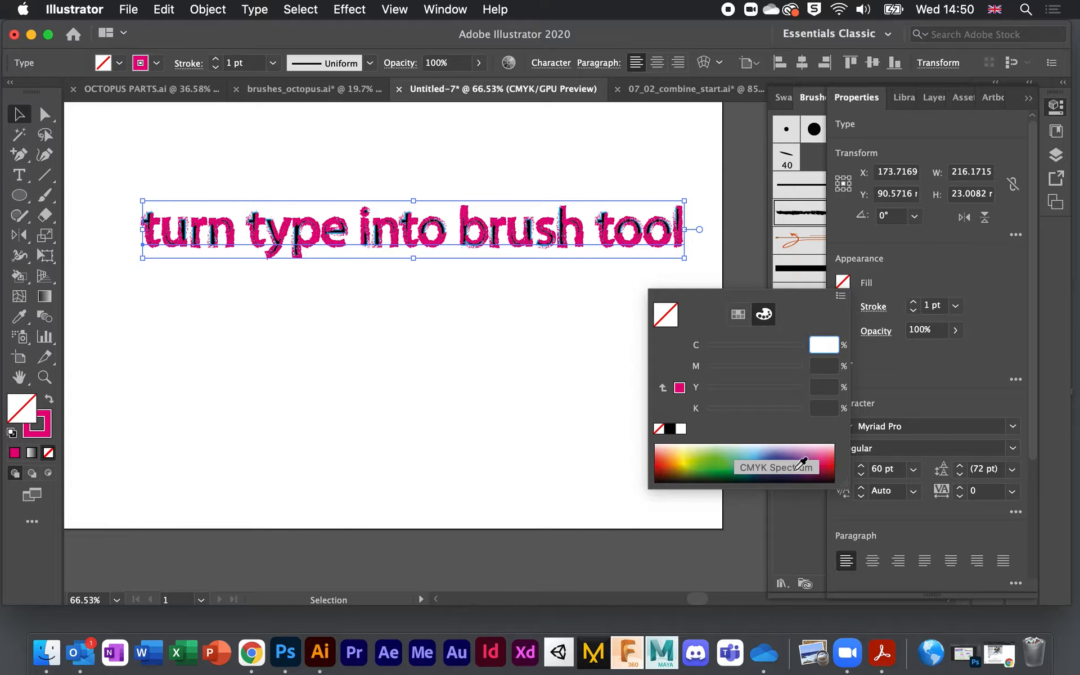
left_click(821, 472)
left_click(774, 461)
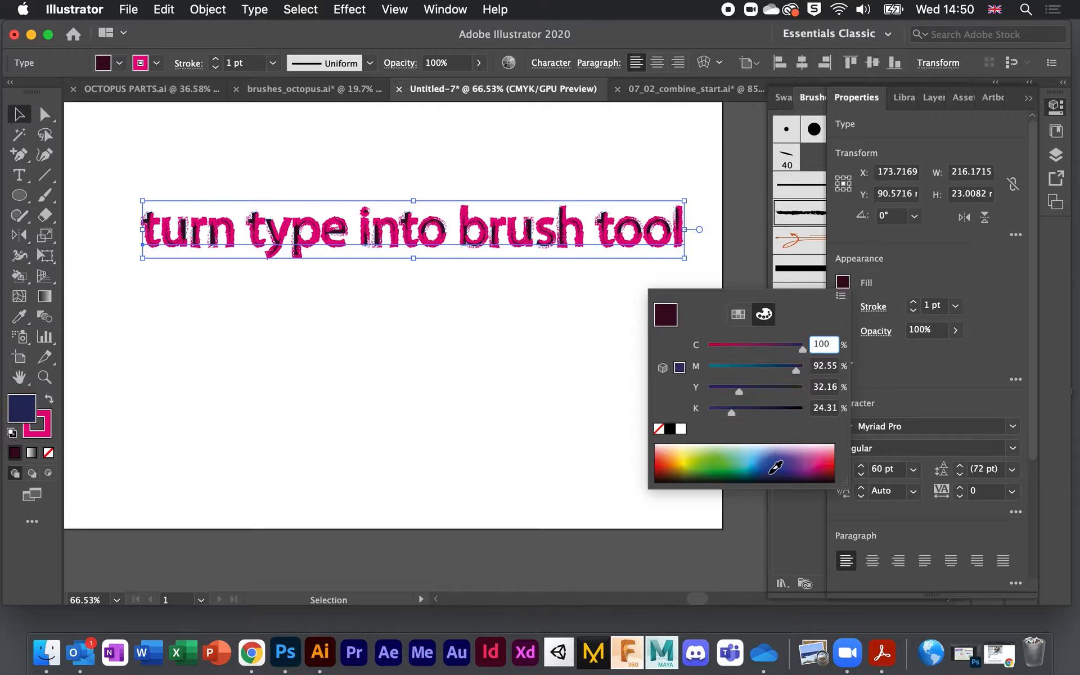
left_click(938, 270)
key("x")
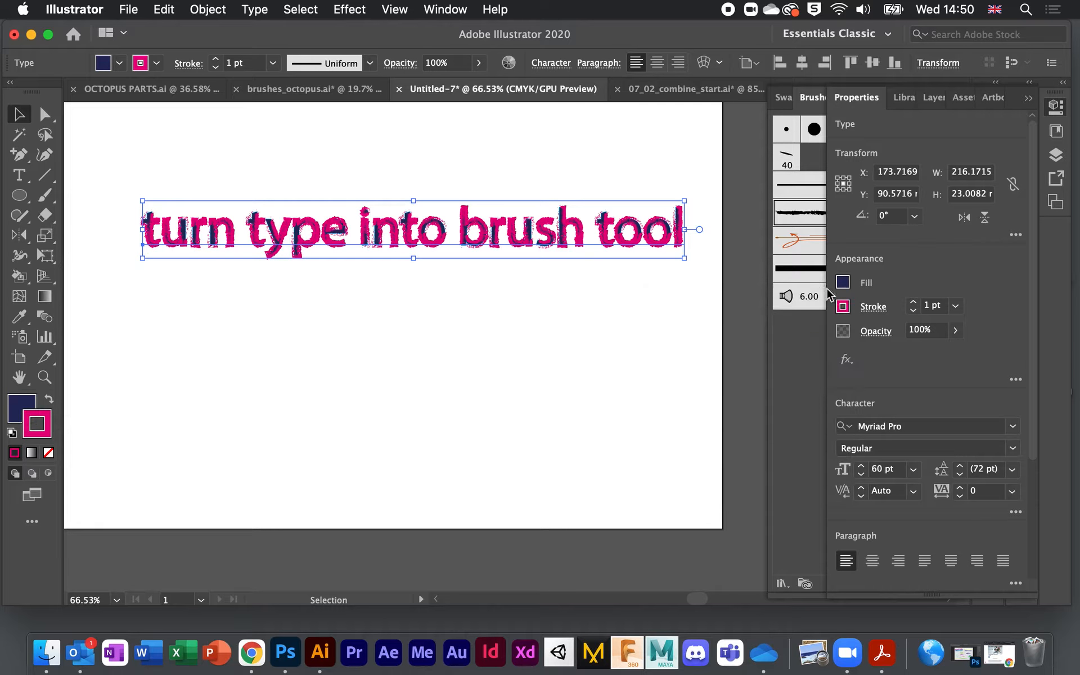
left_click(609, 365)
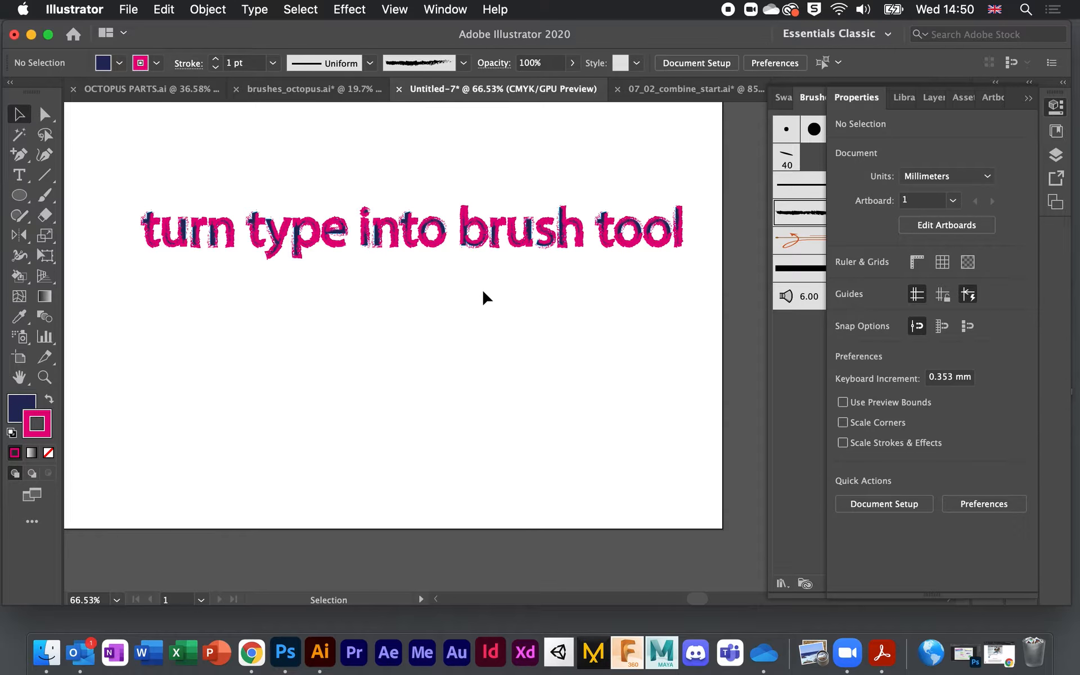
scroll(482, 288, "up", 3)
scroll(482, 288, "down", 4)
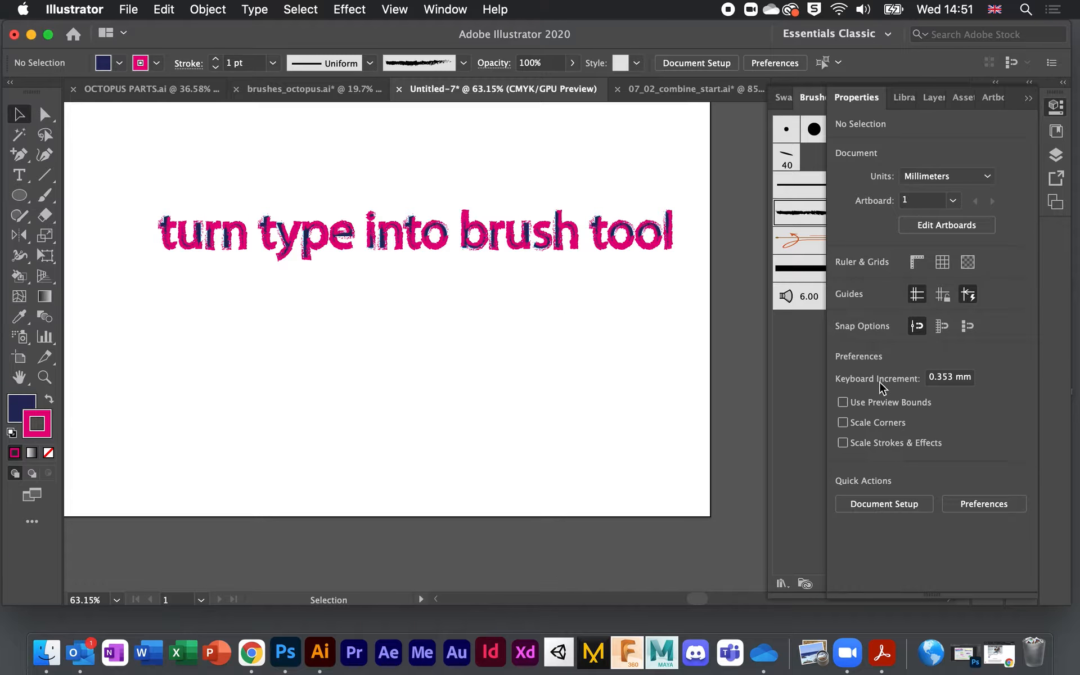
Step: Select the text and drag its Stroke row below Fill in Appearance, then undo it
left_click(625, 234)
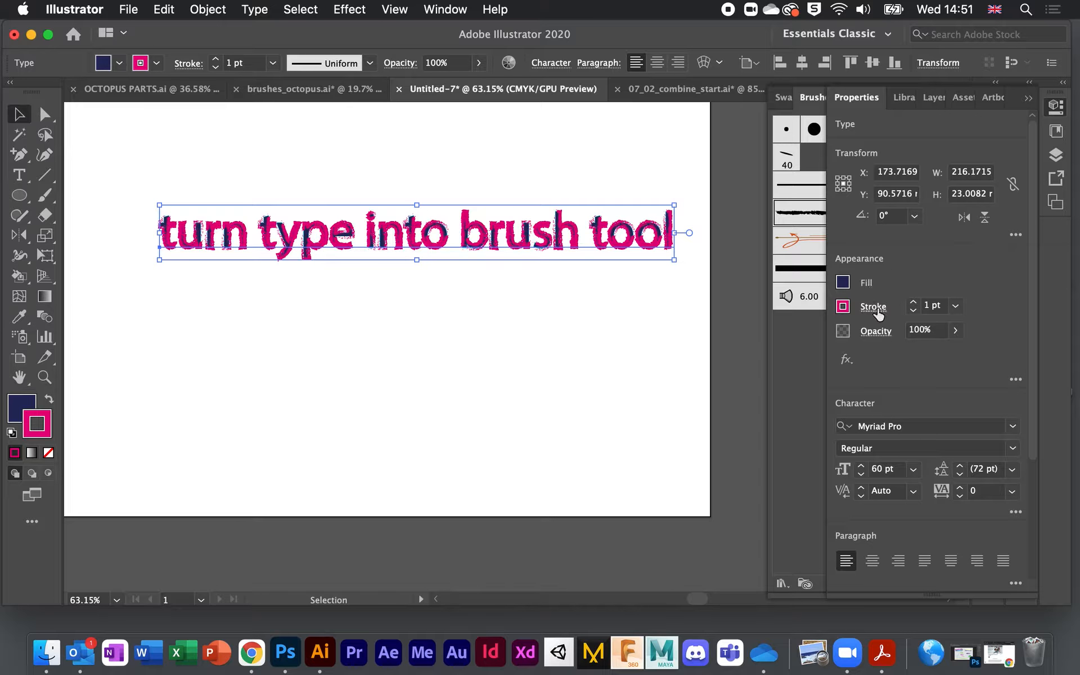
left_click(874, 307)
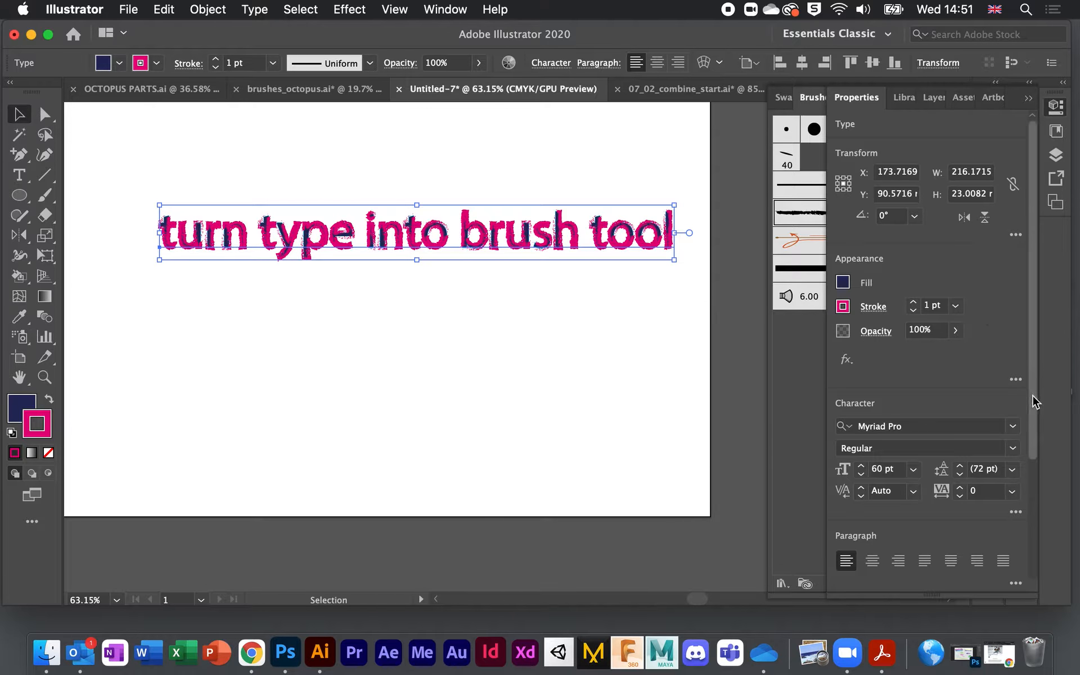
left_click(1015, 379)
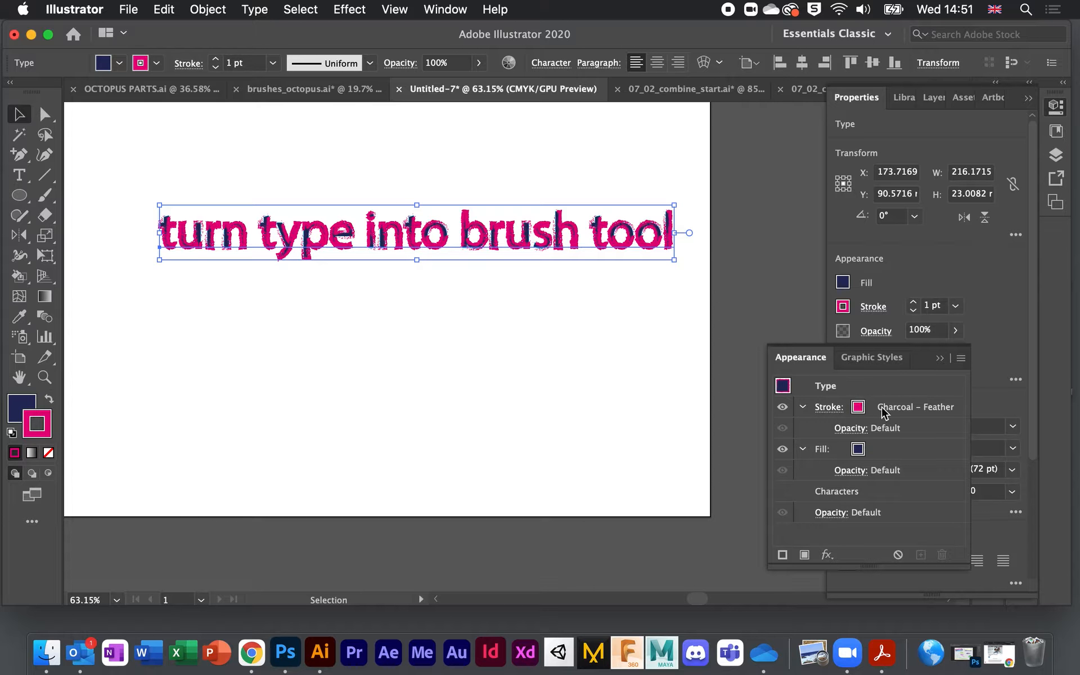
left_click_drag(897, 414, 892, 480)
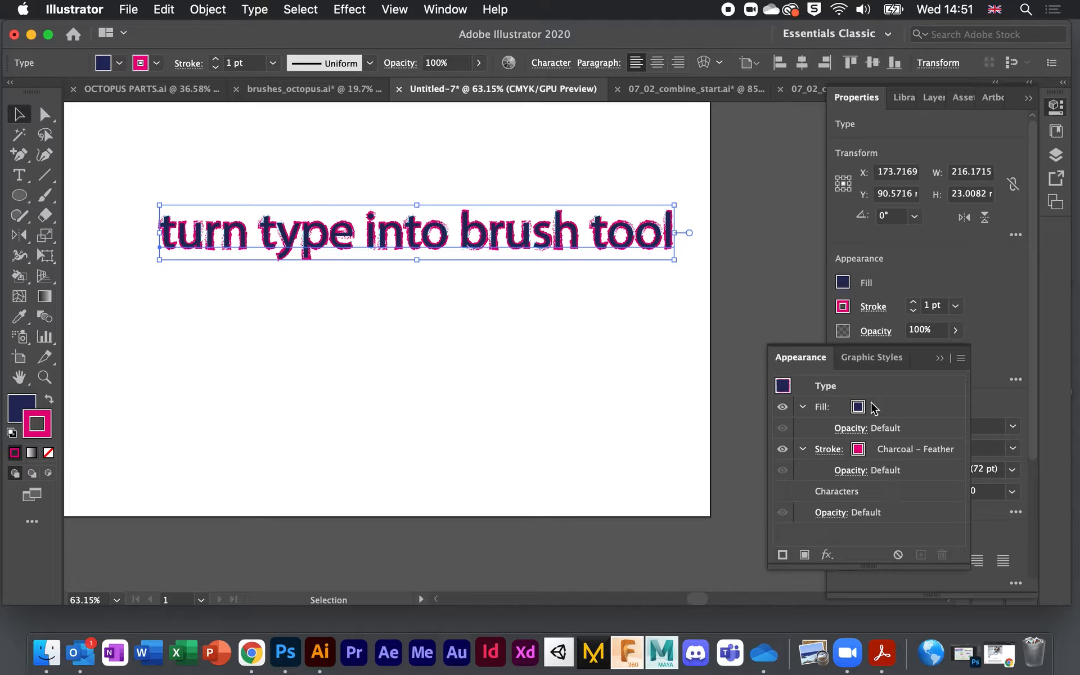
key("super+z")
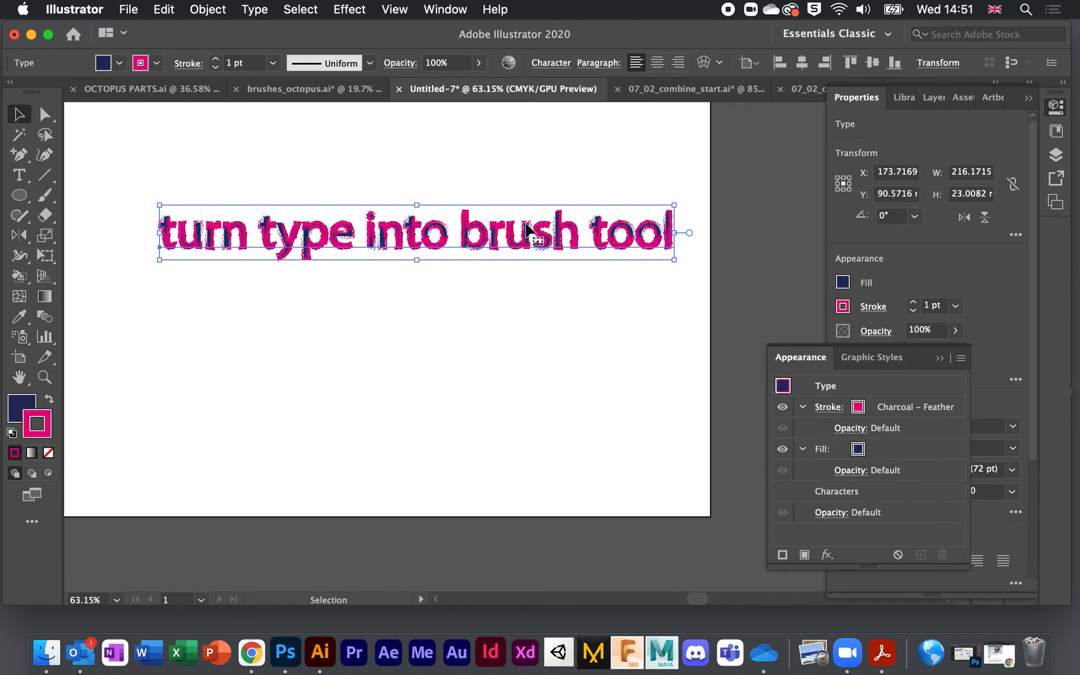
Step: Reselect the text and move the Stroke row beneath the Fill row again
left_click(460, 302)
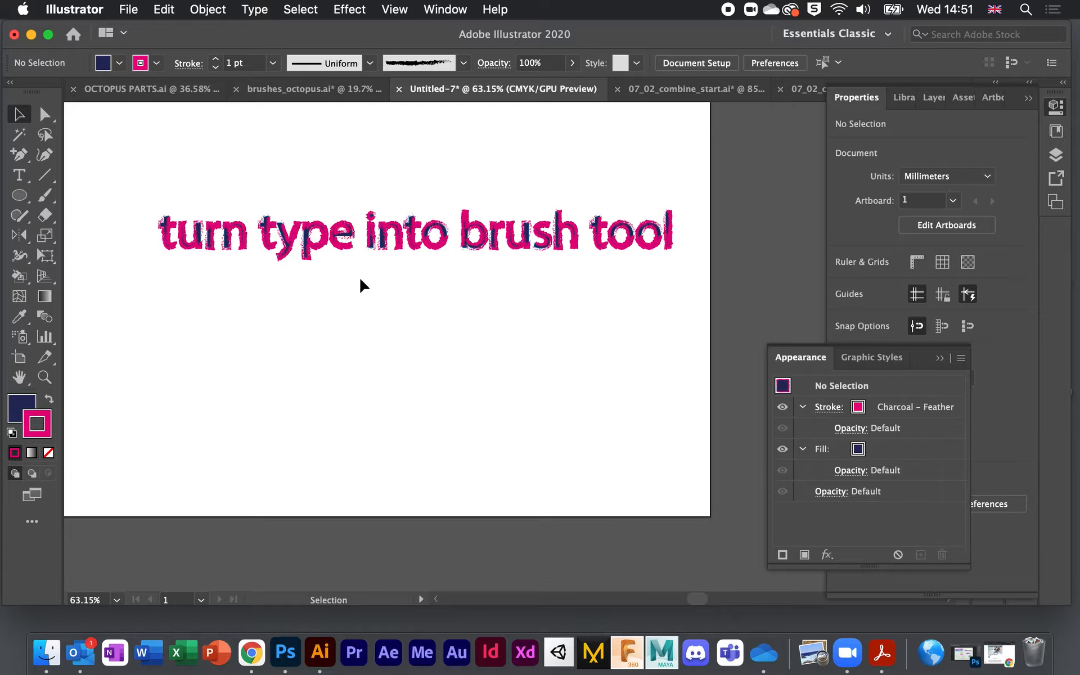
left_click(626, 228)
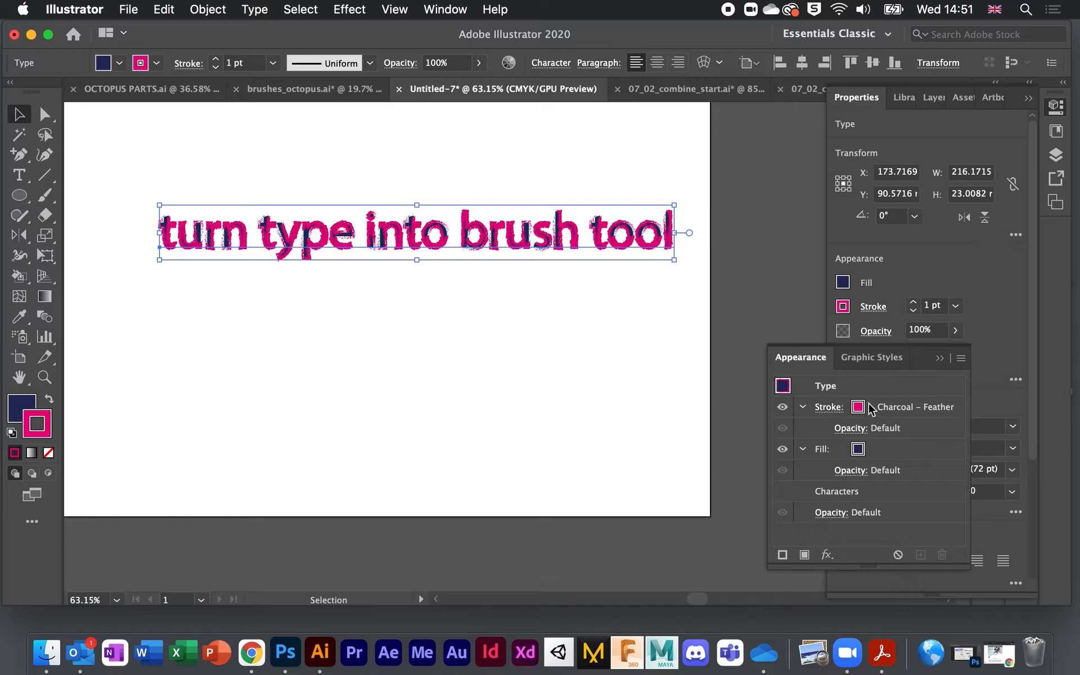
left_click_drag(884, 409, 885, 483)
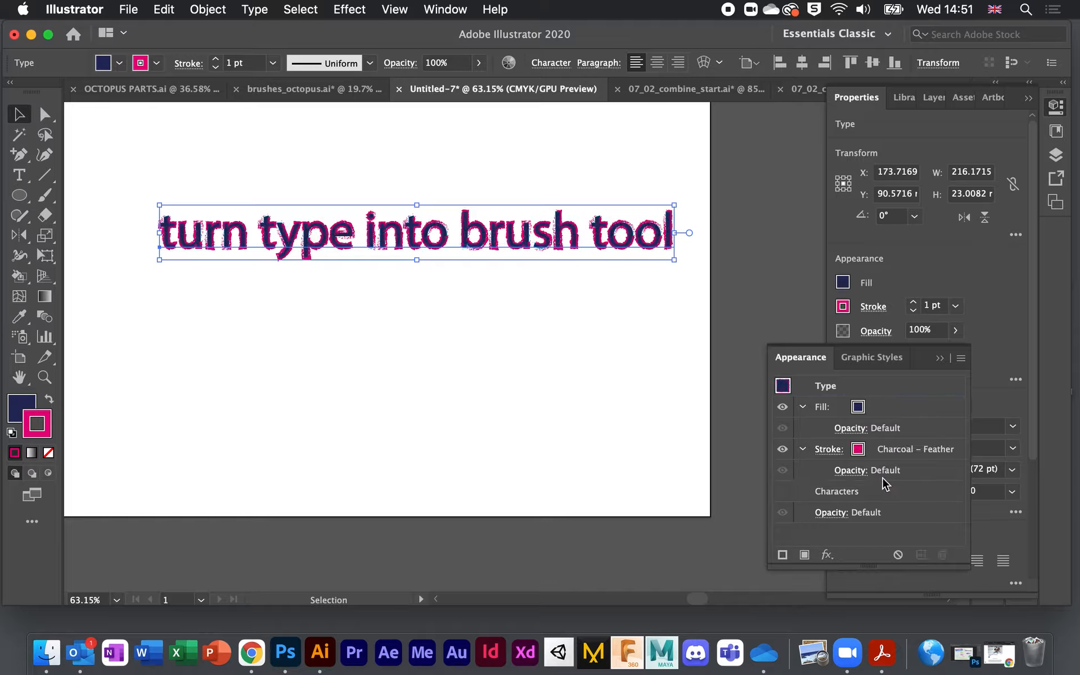
left_click(589, 309)
scroll(541, 248, "up", 2)
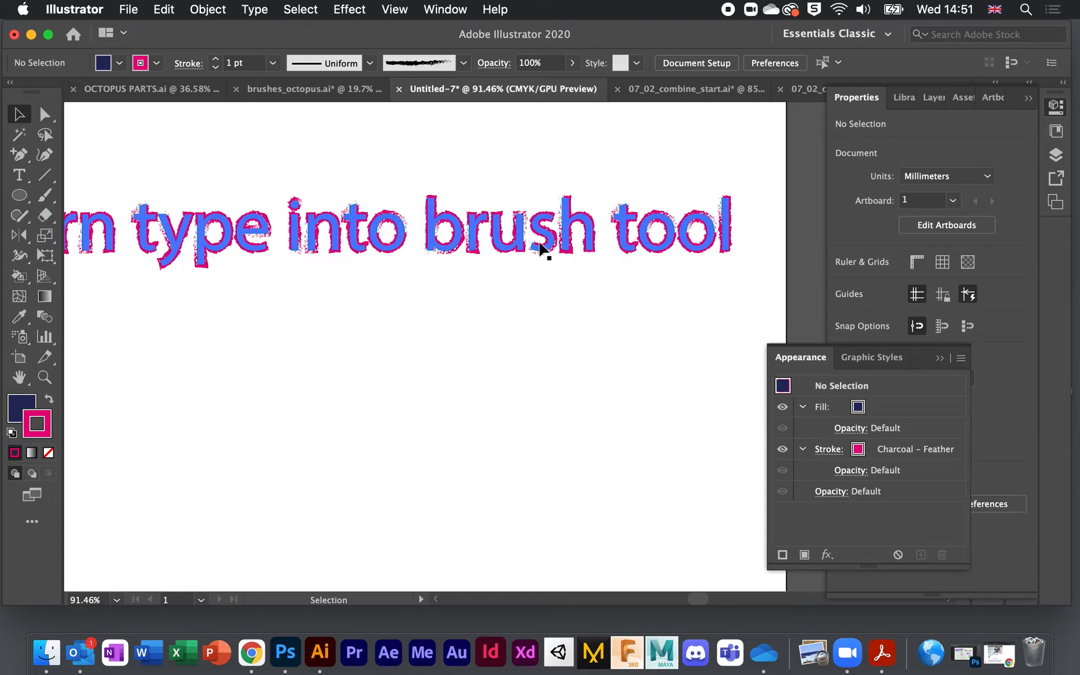
scroll(485, 341, "down", 2)
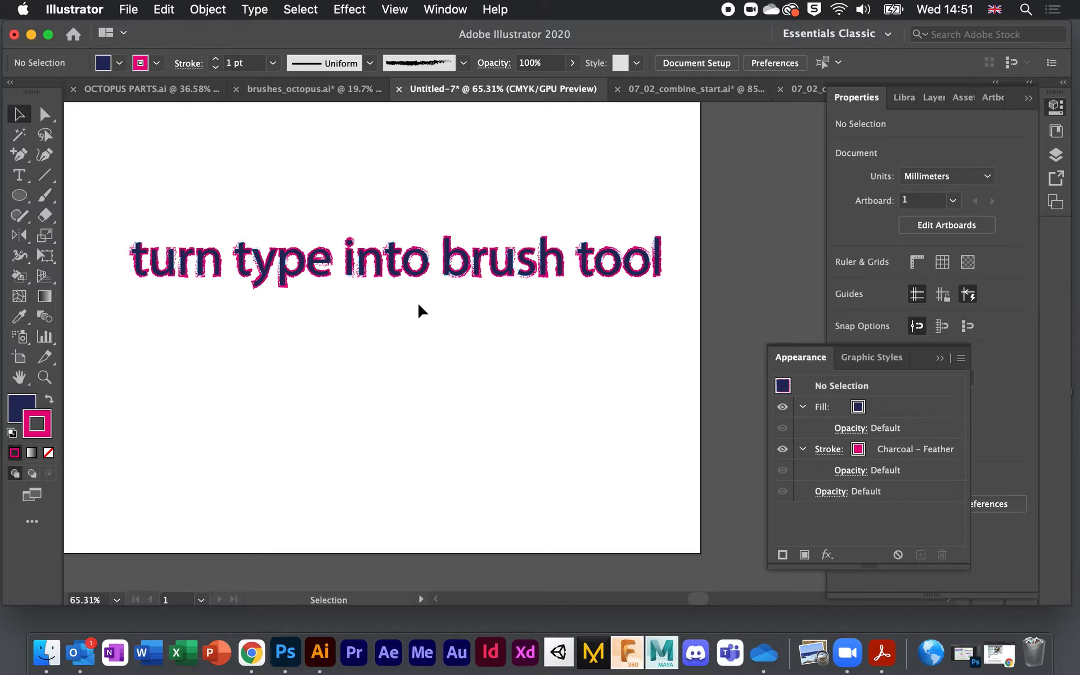
scroll(435, 292, "down", 1)
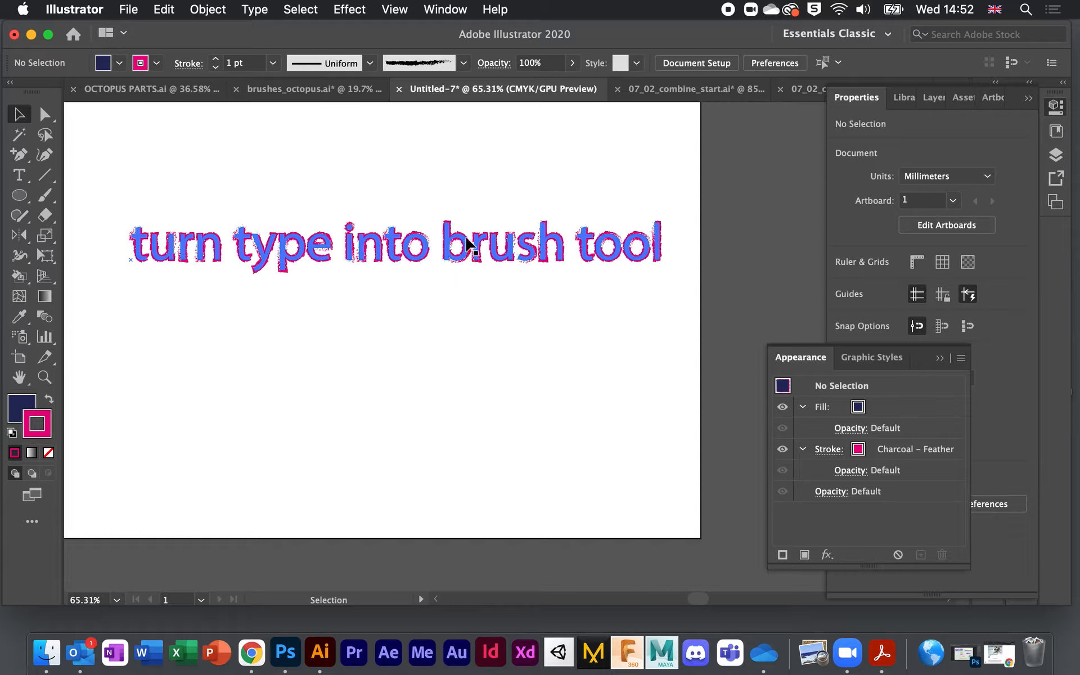
left_click(555, 254)
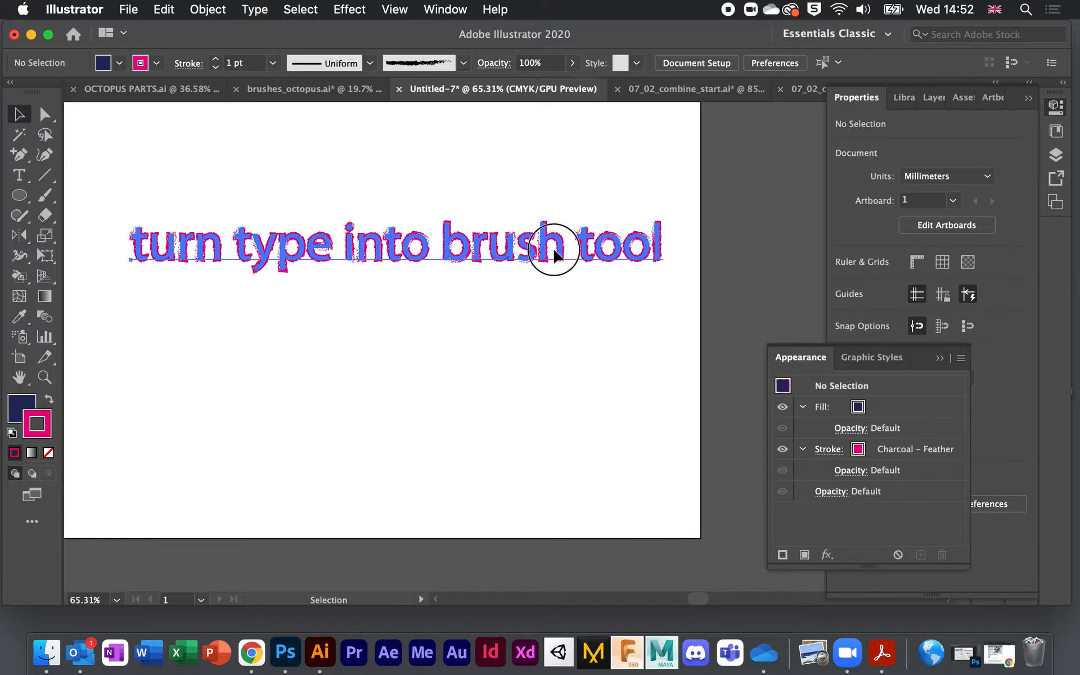
Step: Delete the text and choose the Paintbrush with the 40 pt. Flat brush
key("Delete")
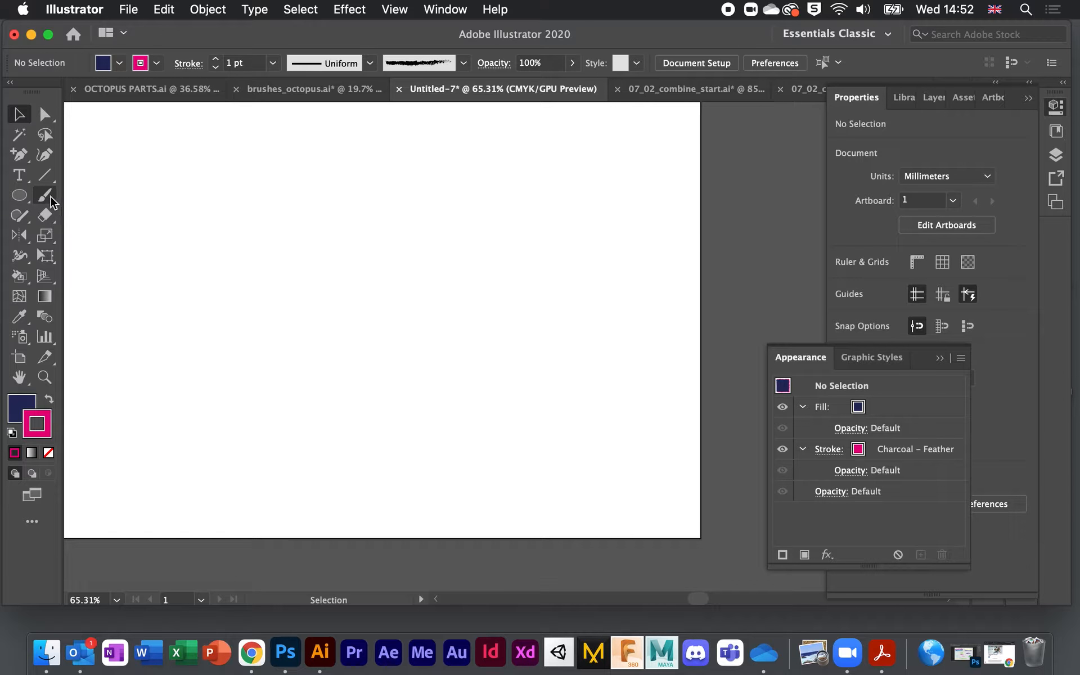
left_click(45, 196)
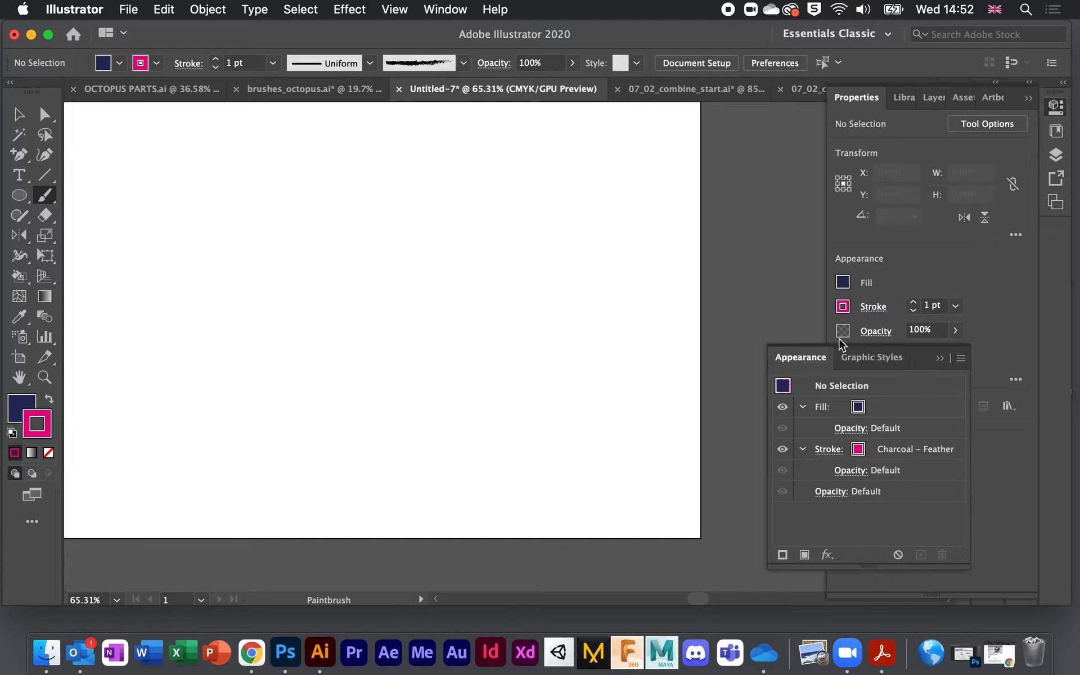
left_click(939, 358)
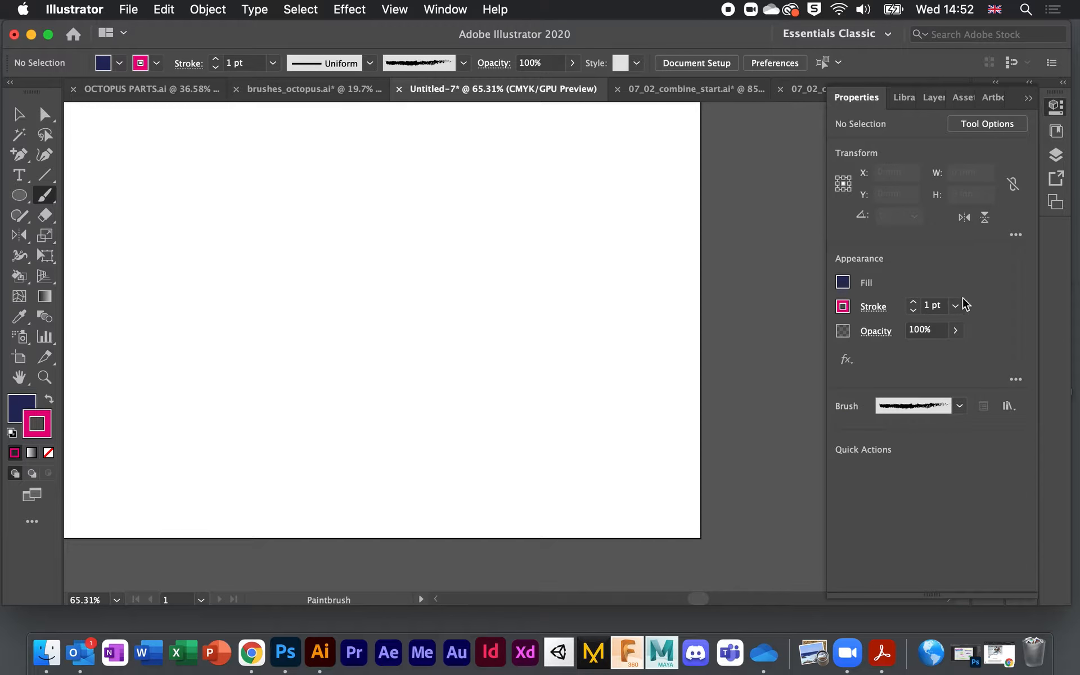
left_click(959, 406)
left_click(835, 444)
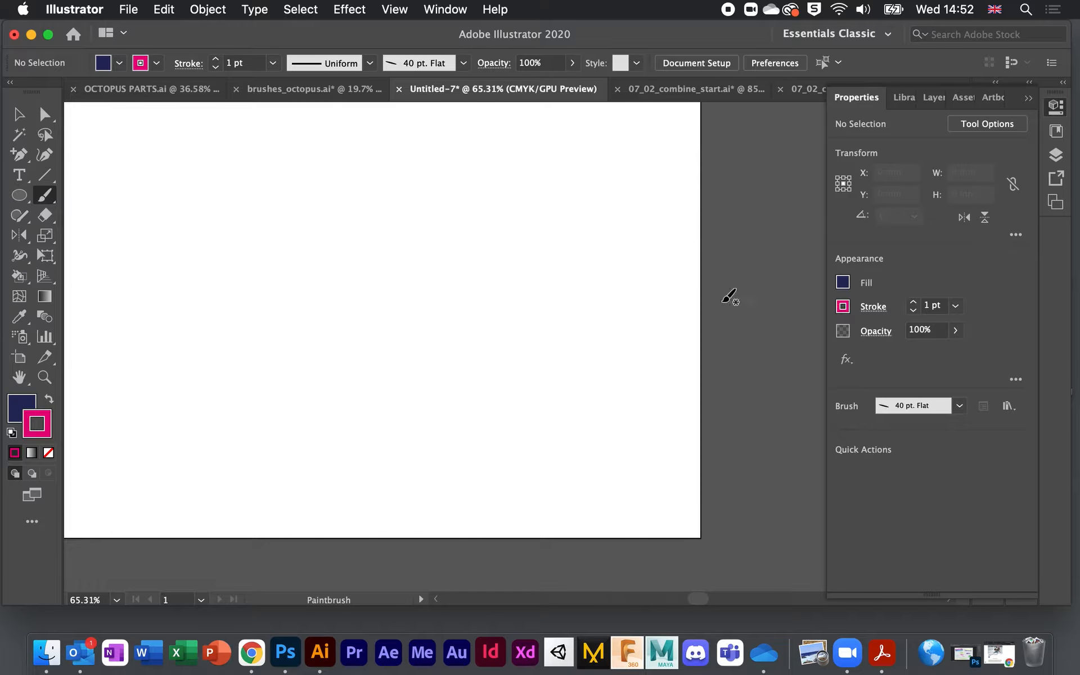
Step: Reset to default colours with fill None, and paint a short dash and a curved swoosh
left_click(11, 437)
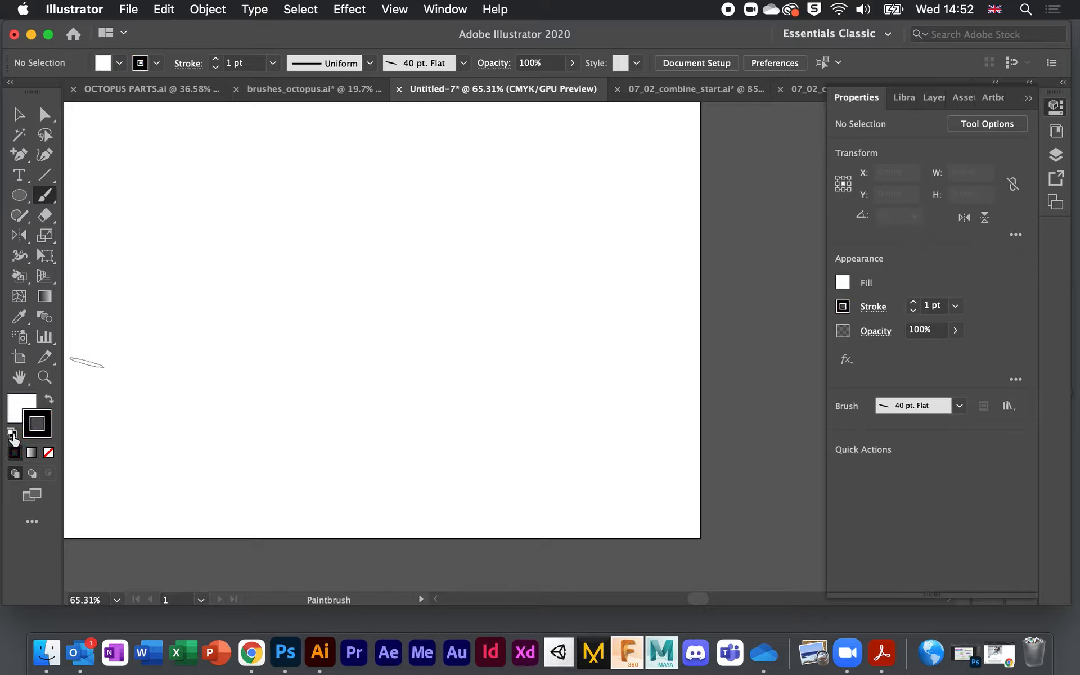
left_click(17, 409)
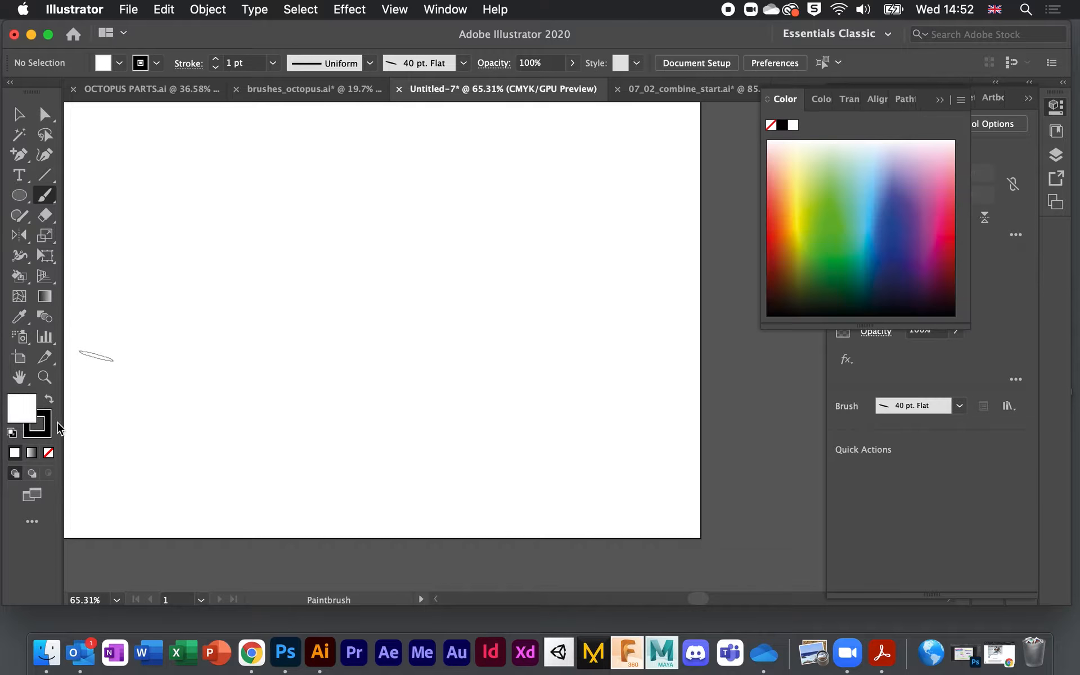
left_click(48, 452)
left_click_drag(280, 321, 310, 308)
left_click_drag(256, 231, 334, 239)
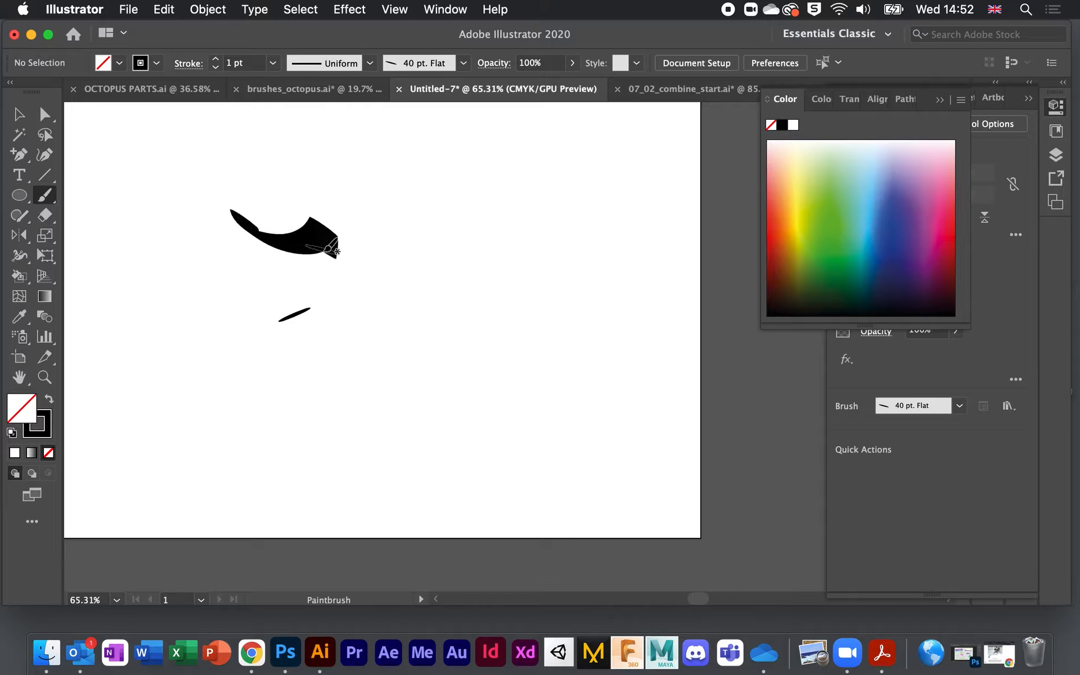
left_click(18, 115)
left_click(292, 239)
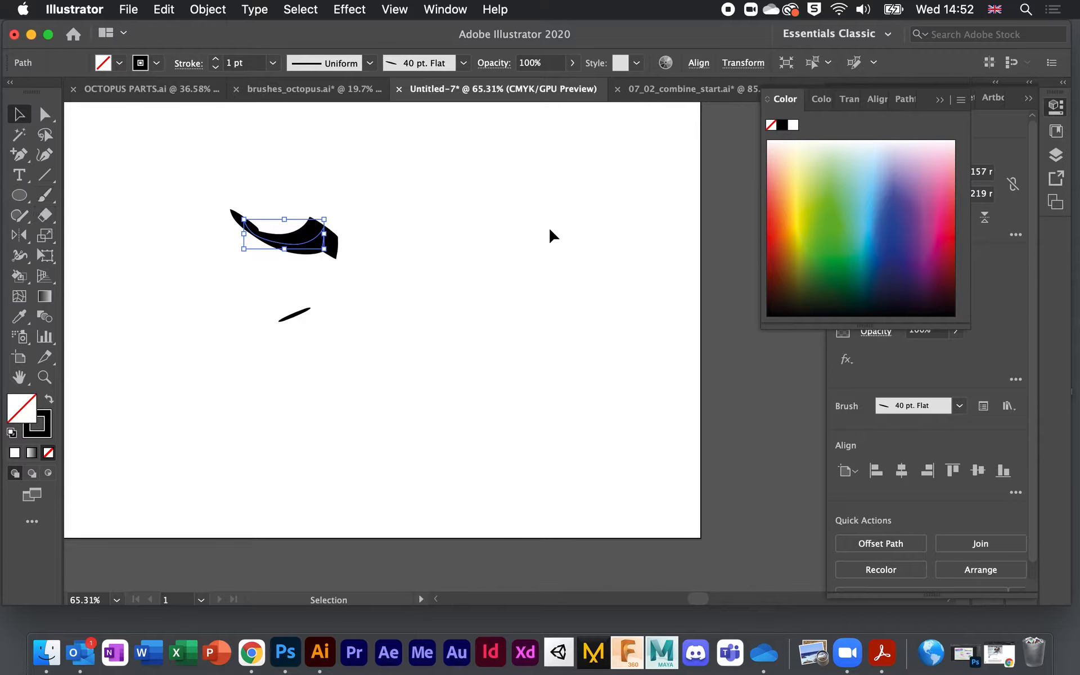
left_click(940, 100)
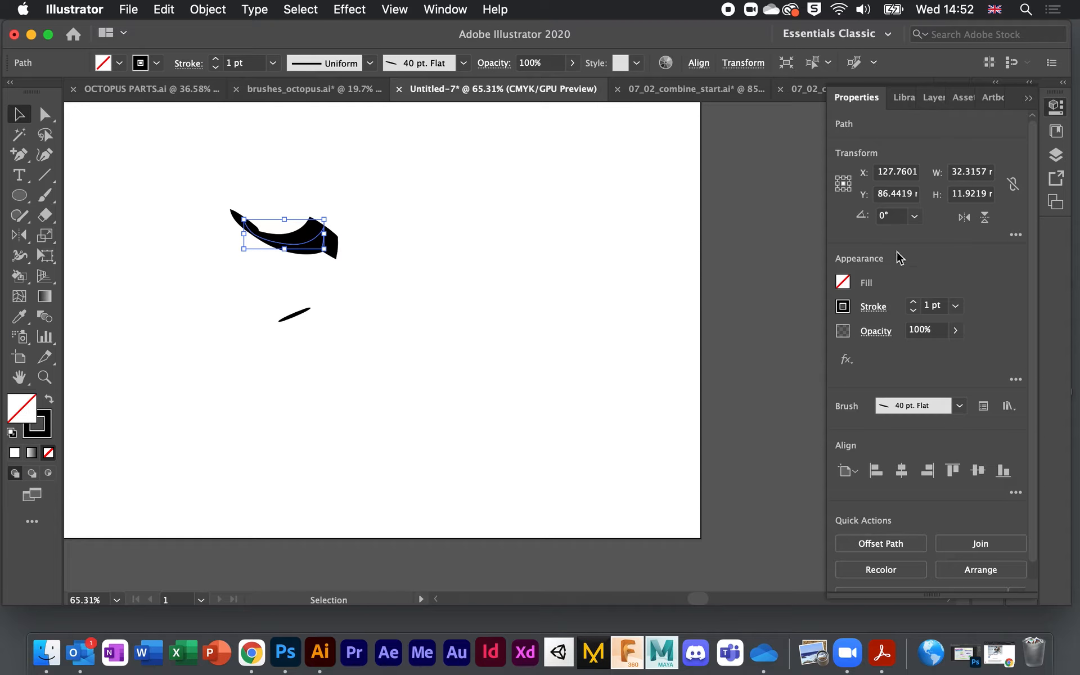
left_click(1030, 101)
Step: Inspect the 40 pt. Flat brush's options in the Brushes panel and cancel without changes
left_click(989, 260)
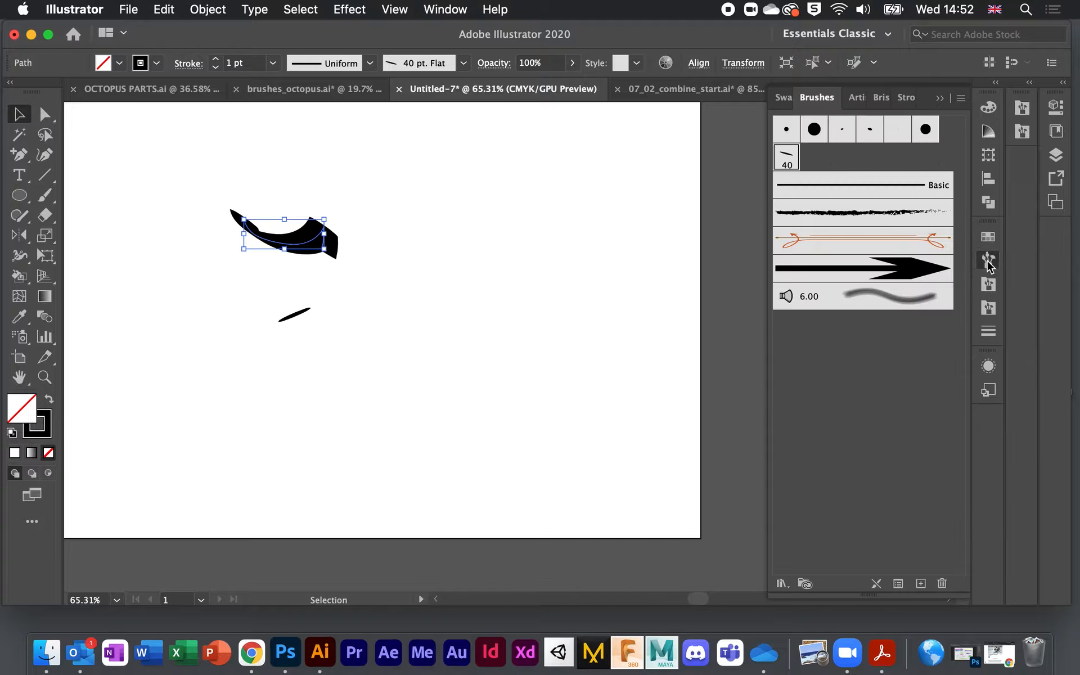
double_click(787, 158)
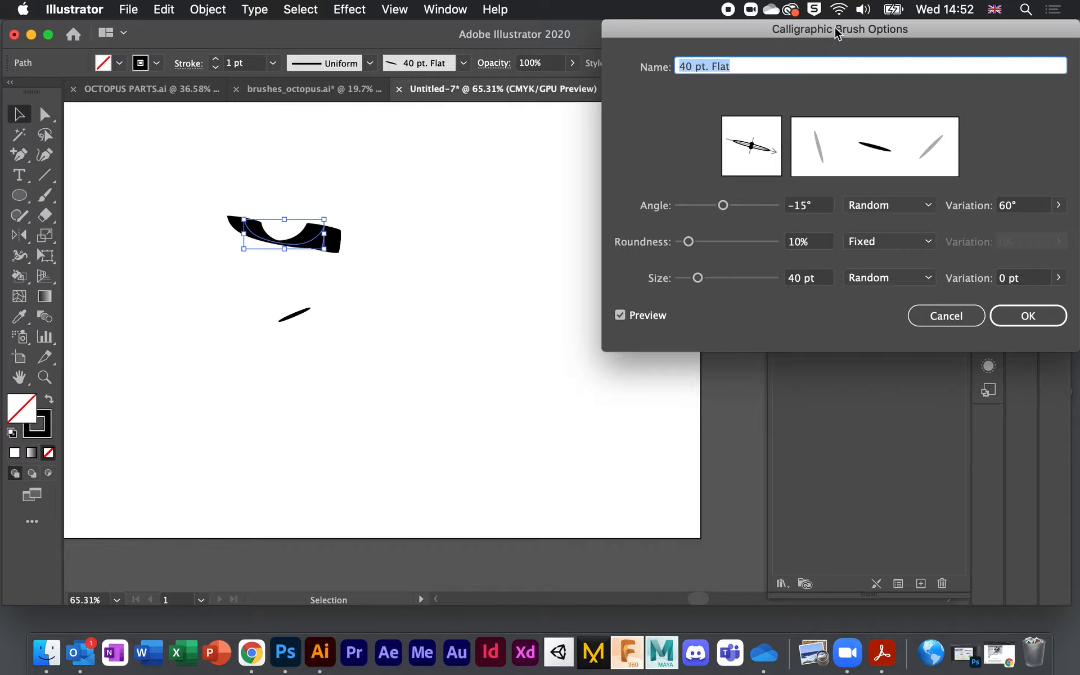
left_click_drag(828, 33, 801, 34)
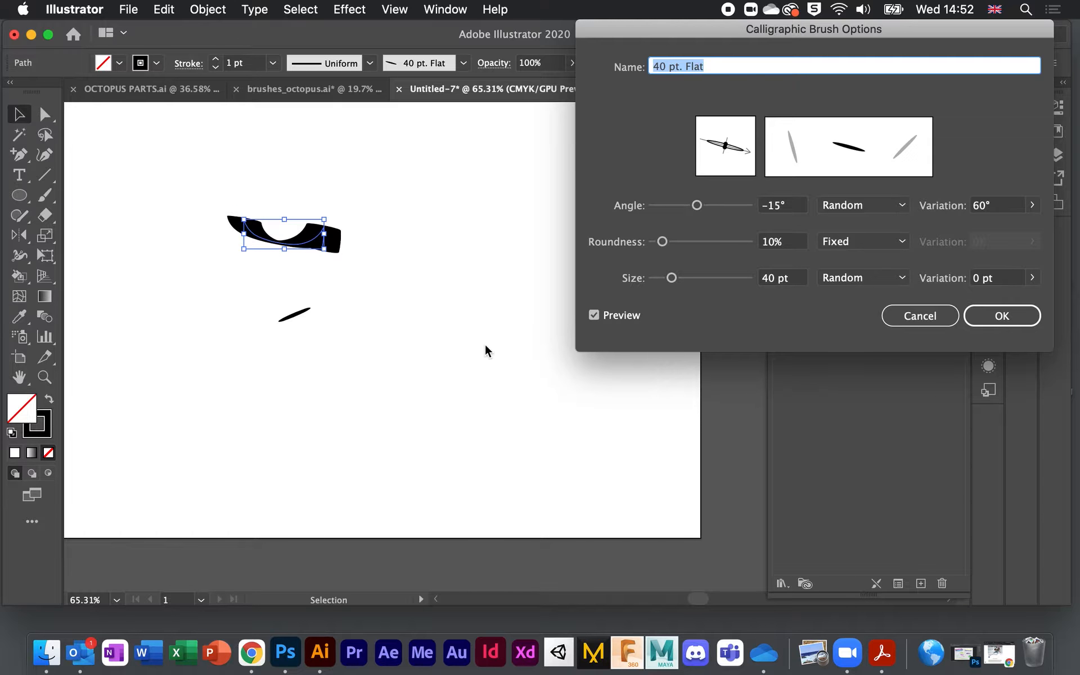
left_click(917, 318)
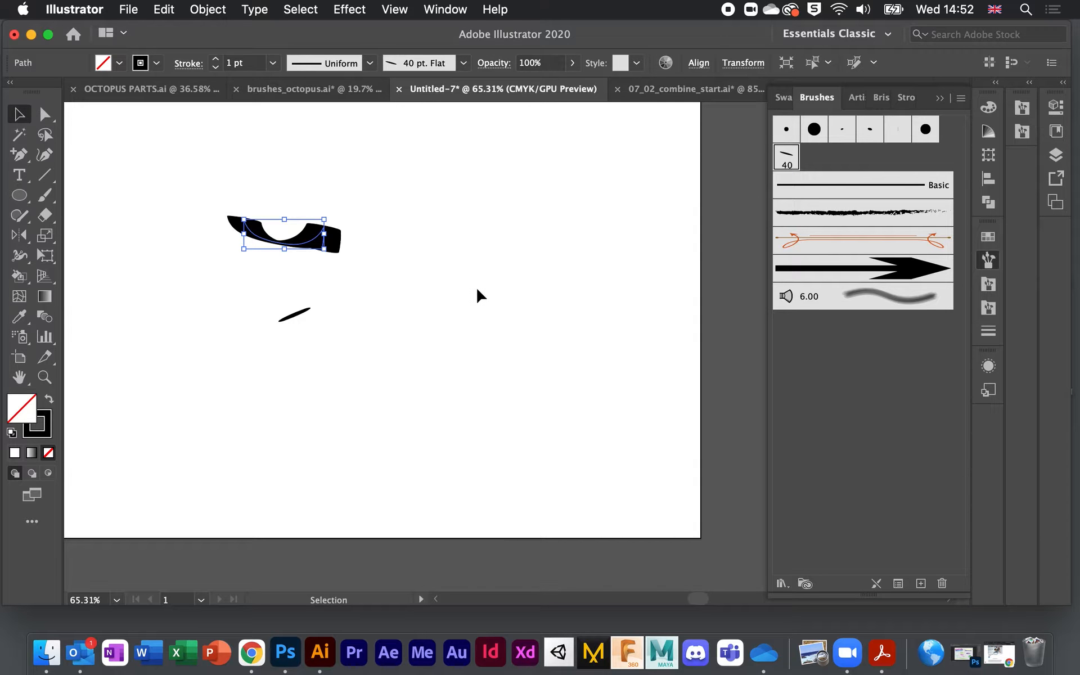
Step: Delete both calligraphic strokes and switch to the Blob Brush tool
key("Delete")
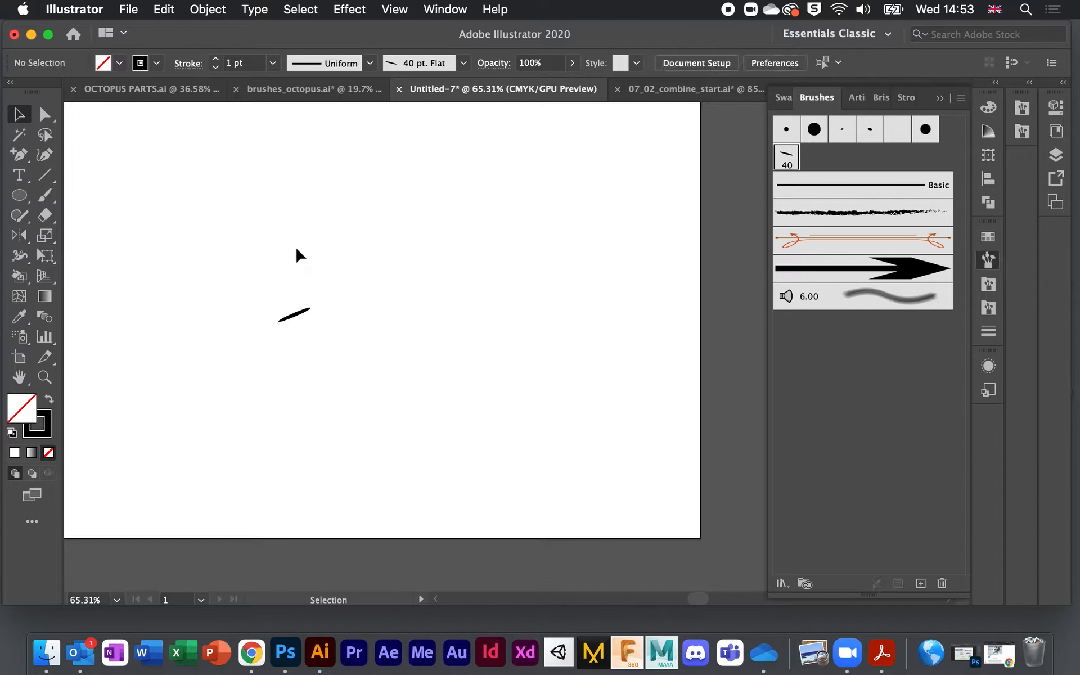
left_click(300, 320)
key("Delete")
left_click(44, 198)
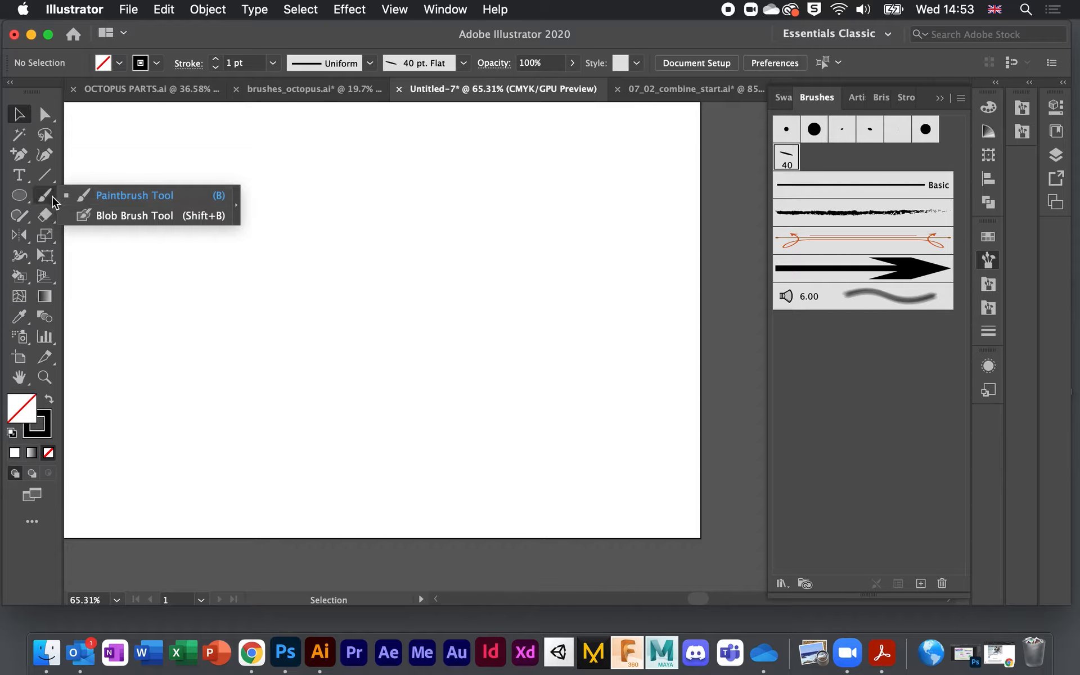
left_click(44, 198)
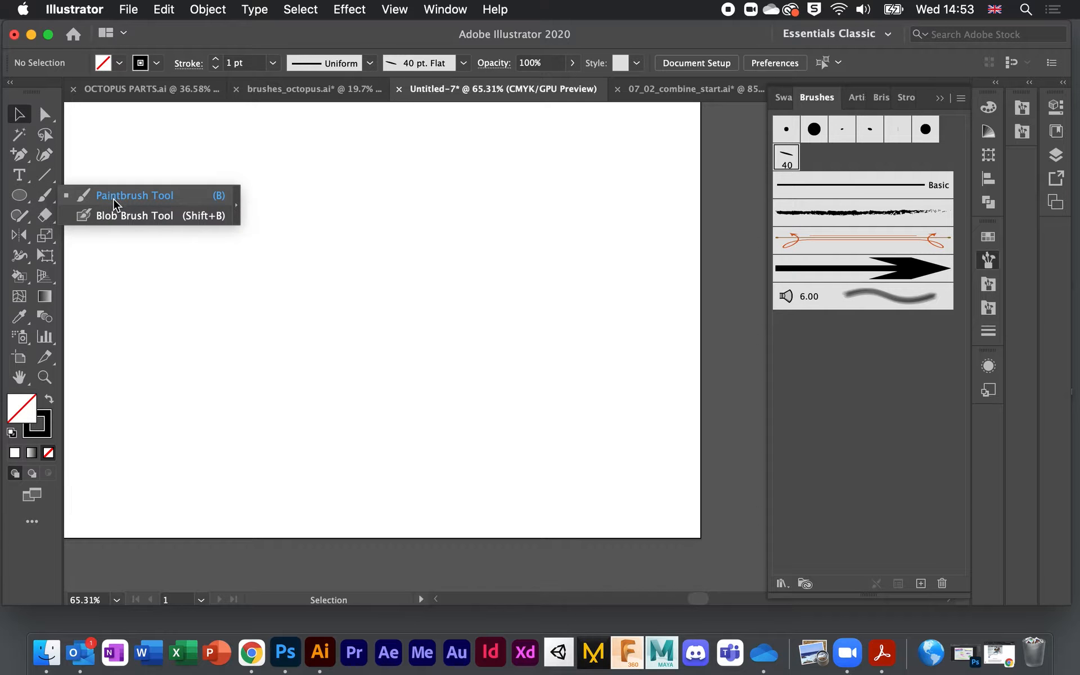
left_click(130, 217)
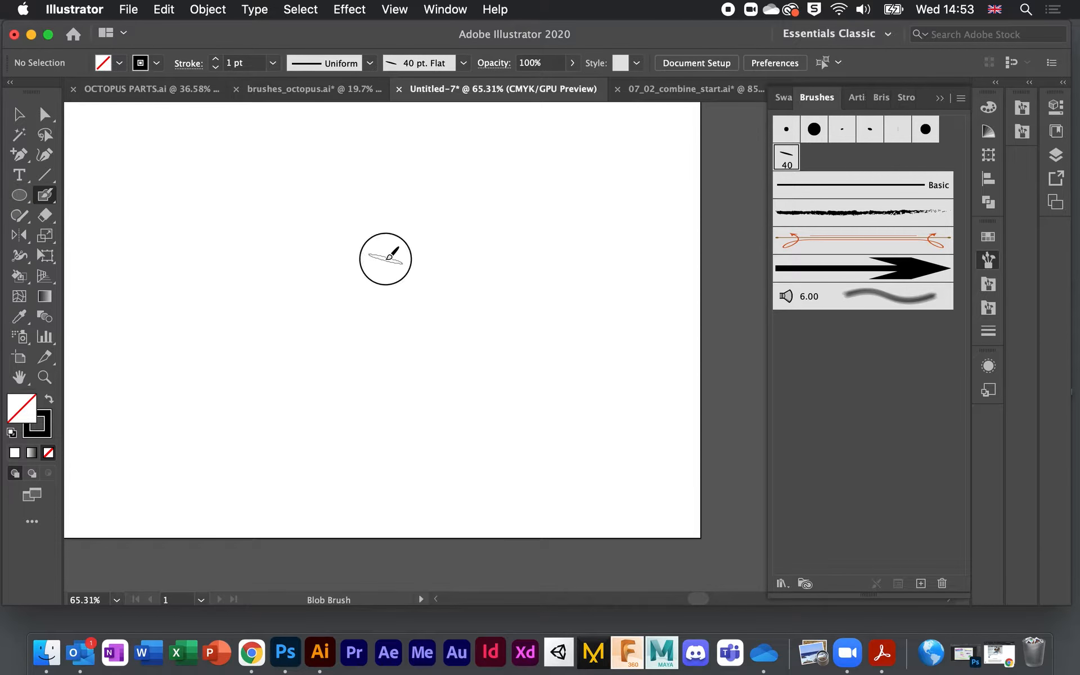
Step: Paint a black blob and a crossed letter-like shape with the Blob Brush
mouse_move(386, 257)
left_mouse_down()
mouse_move(418, 265)
mouse_move(399, 270)
mouse_move(408, 277)
mouse_move(355, 272)
mouse_move(395, 269)
left_mouse_up()
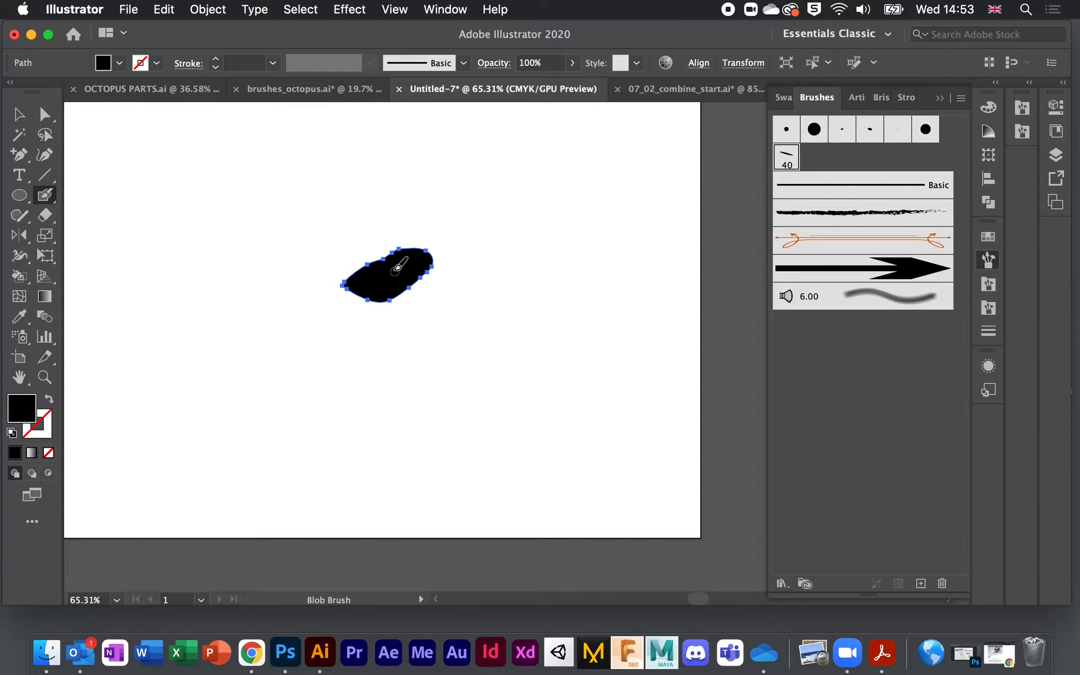
mouse_move(415, 276)
left_mouse_down()
mouse_move(518, 283)
mouse_move(397, 286)
mouse_move(487, 271)
left_mouse_up()
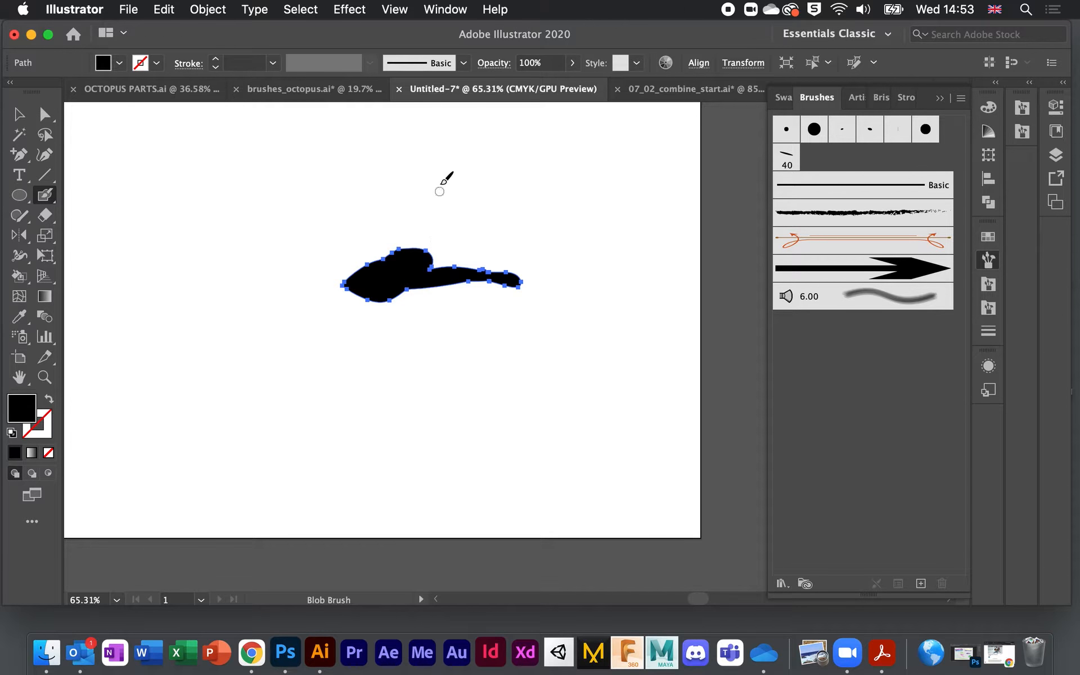
mouse_move(231, 167)
left_mouse_down()
mouse_move(234, 376)
mouse_move(205, 325)
mouse_move(224, 267)
mouse_move(317, 158)
left_mouse_up()
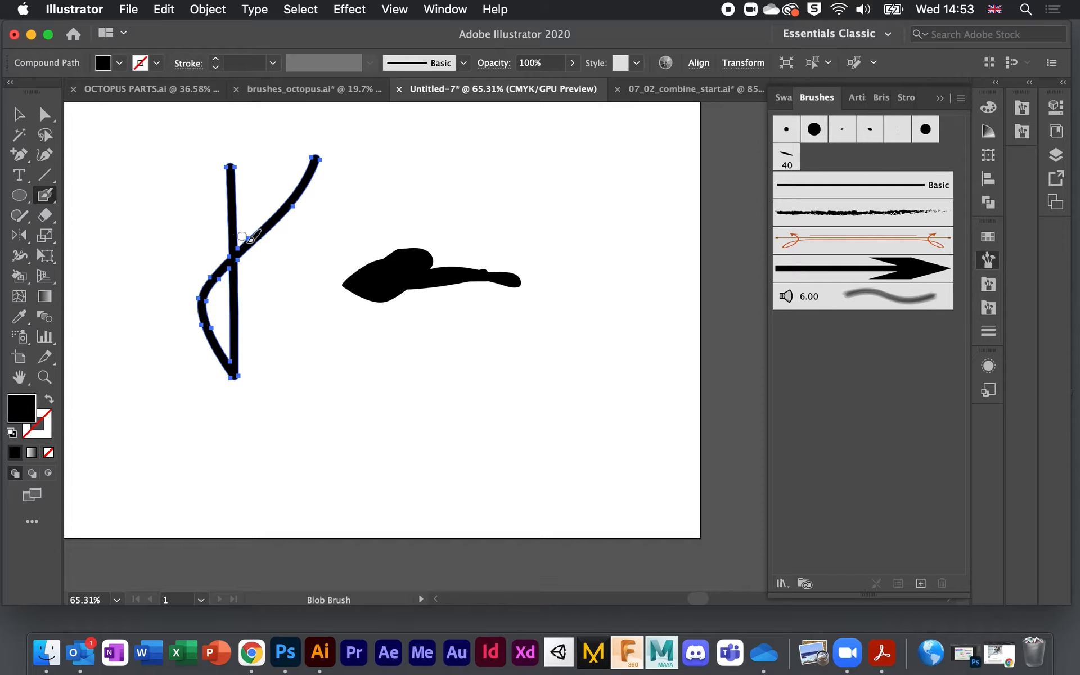
mouse_move(315, 161)
left_mouse_down()
mouse_move(234, 276)
mouse_move(235, 259)
left_mouse_up()
scroll(258, 239, "up", 2)
key("v")
scroll(133, 227, "up", 5)
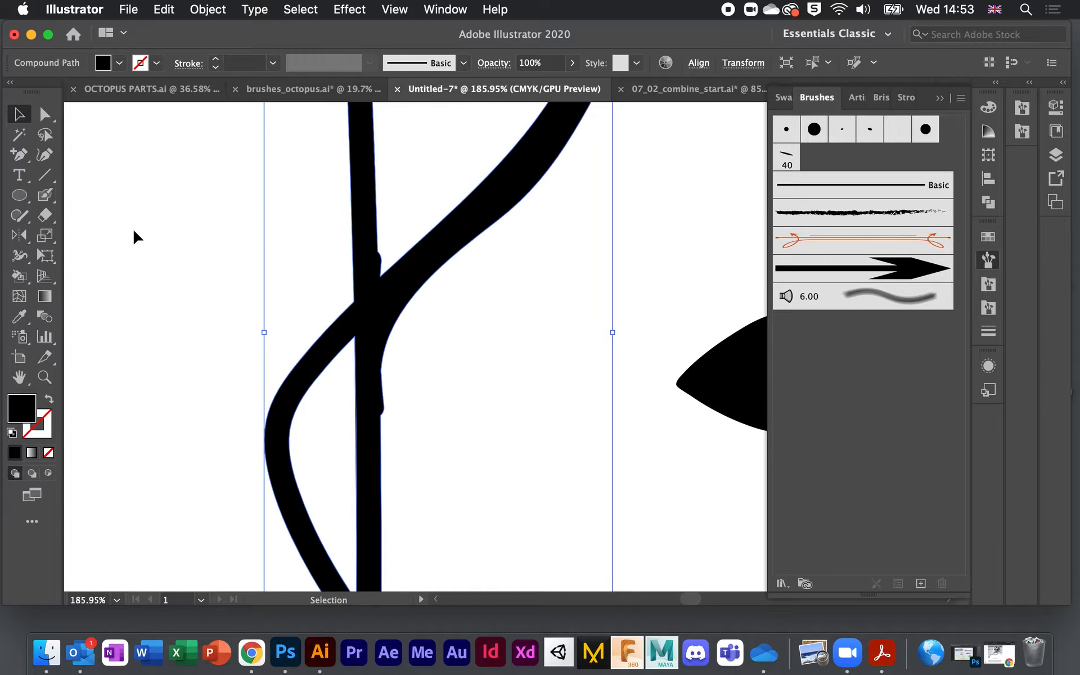
left_click(378, 314)
scroll(383, 335, "down", 6)
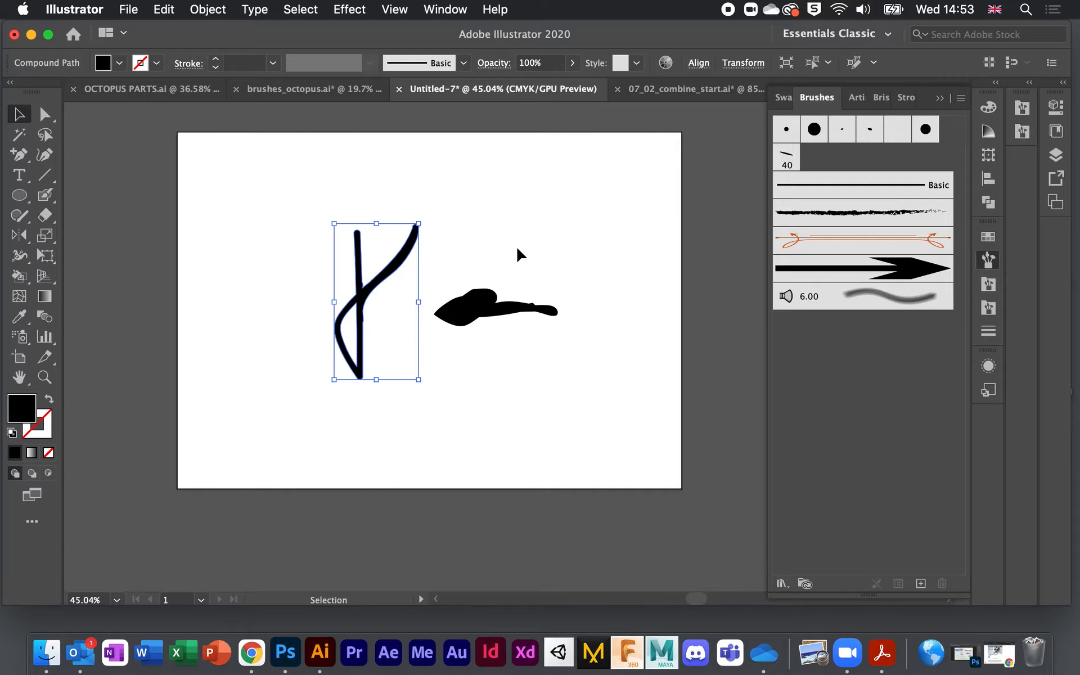
left_click(507, 231)
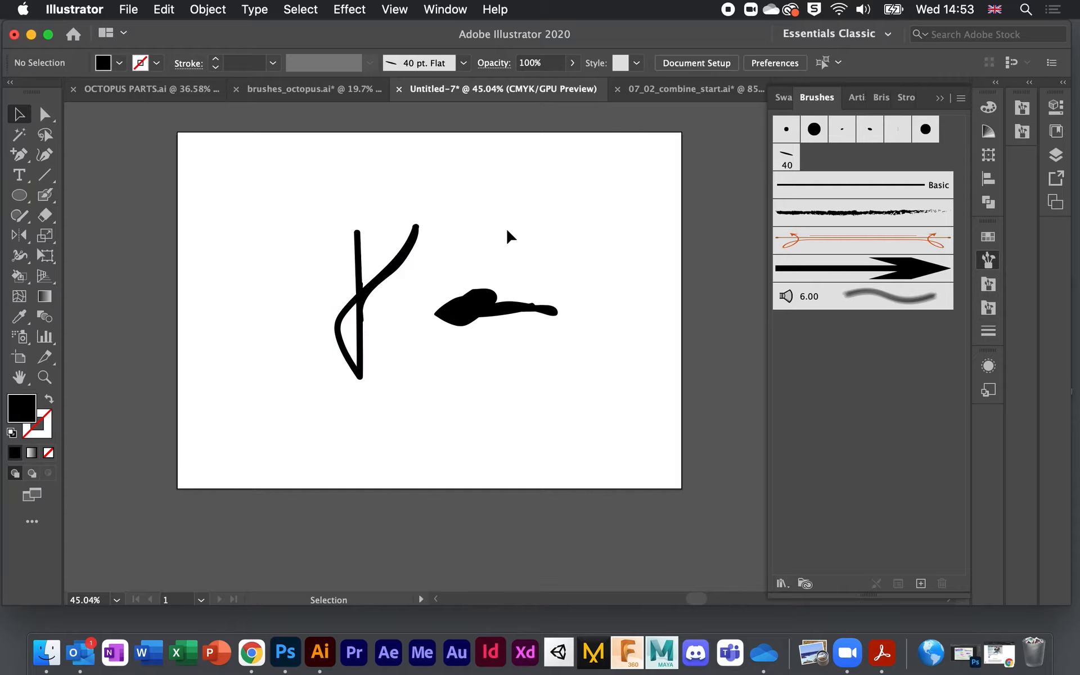
Step: Paint a small dab and two horizontal strokes of different thickness, then select all artwork
left_click(45, 195)
left_click(309, 203)
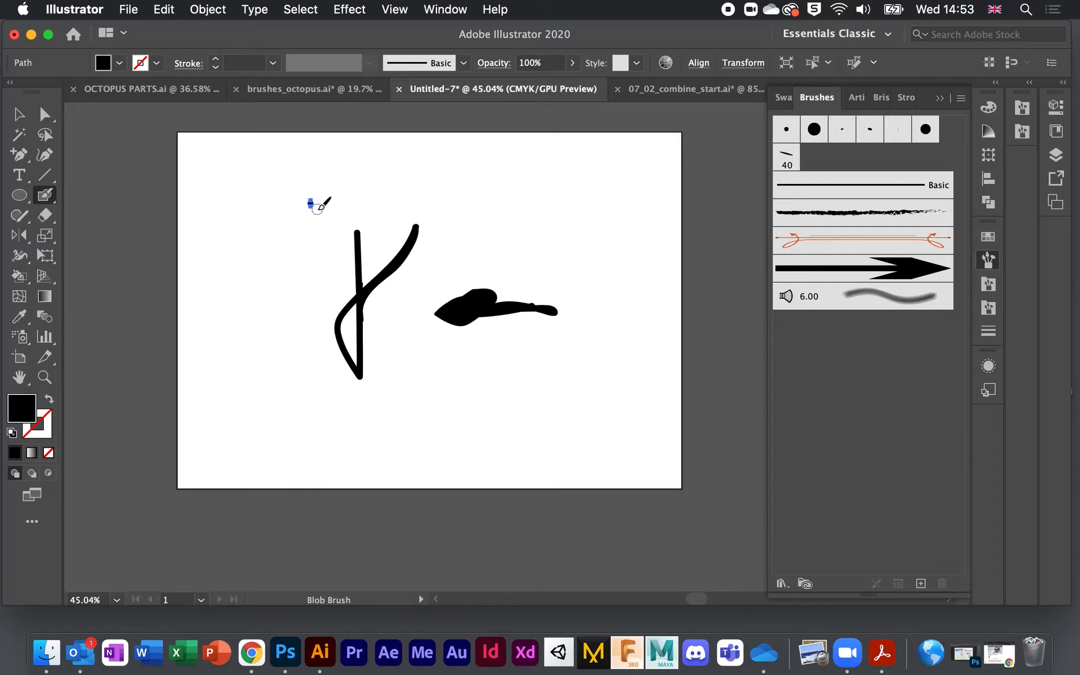
left_click_drag(309, 205, 372, 203)
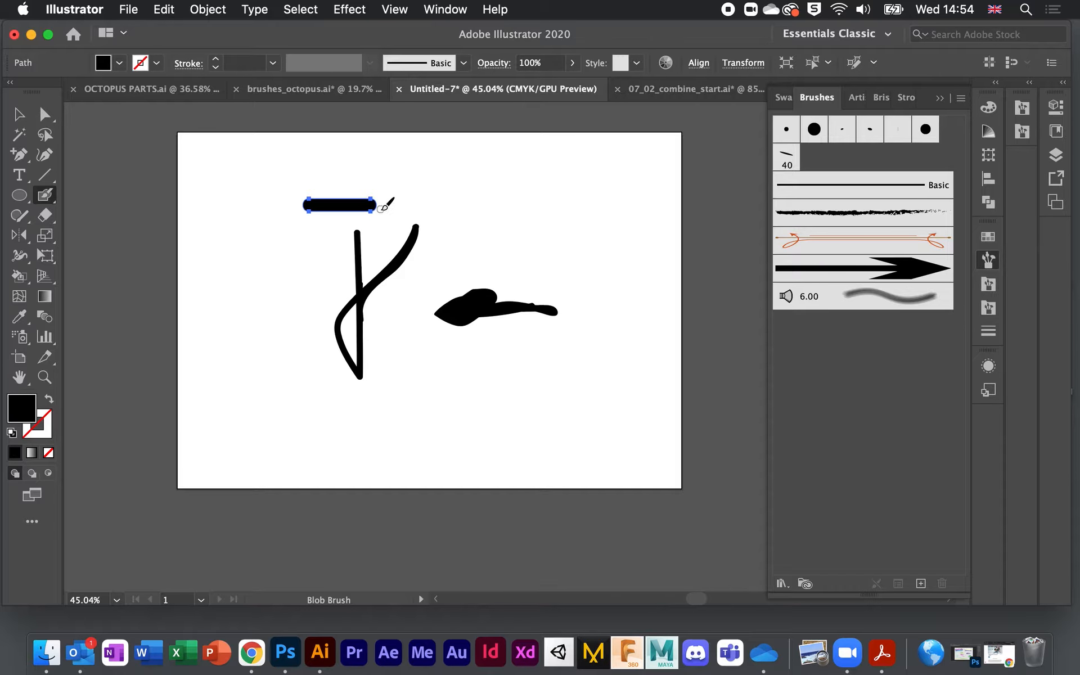
left_click_drag(379, 206, 482, 206)
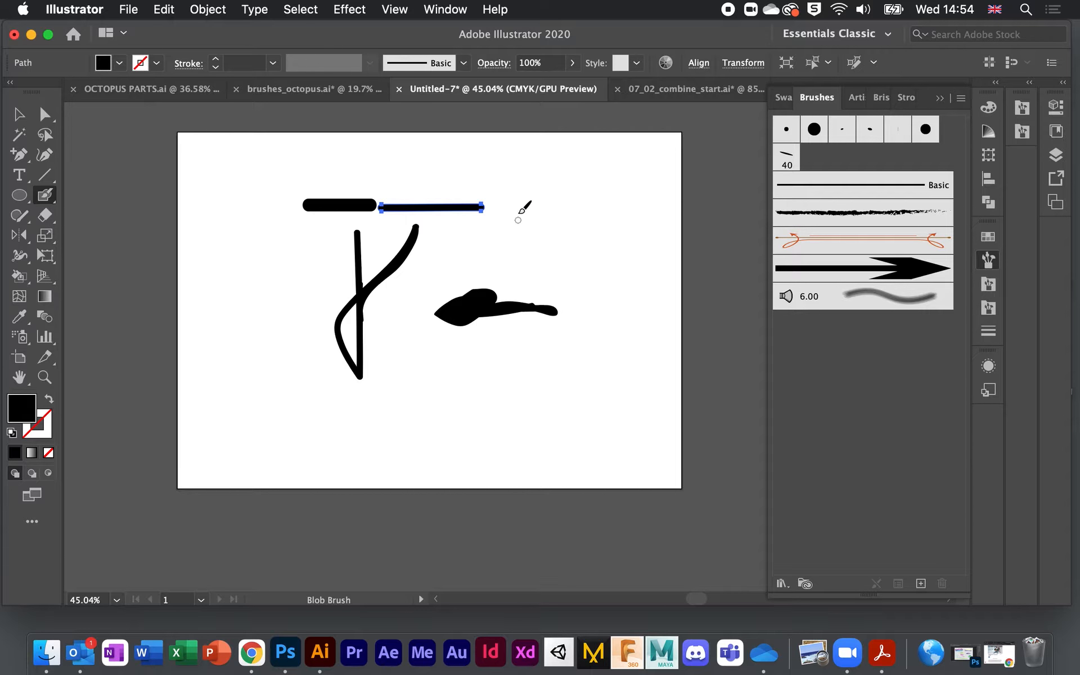
scroll(497, 253, "down", 1)
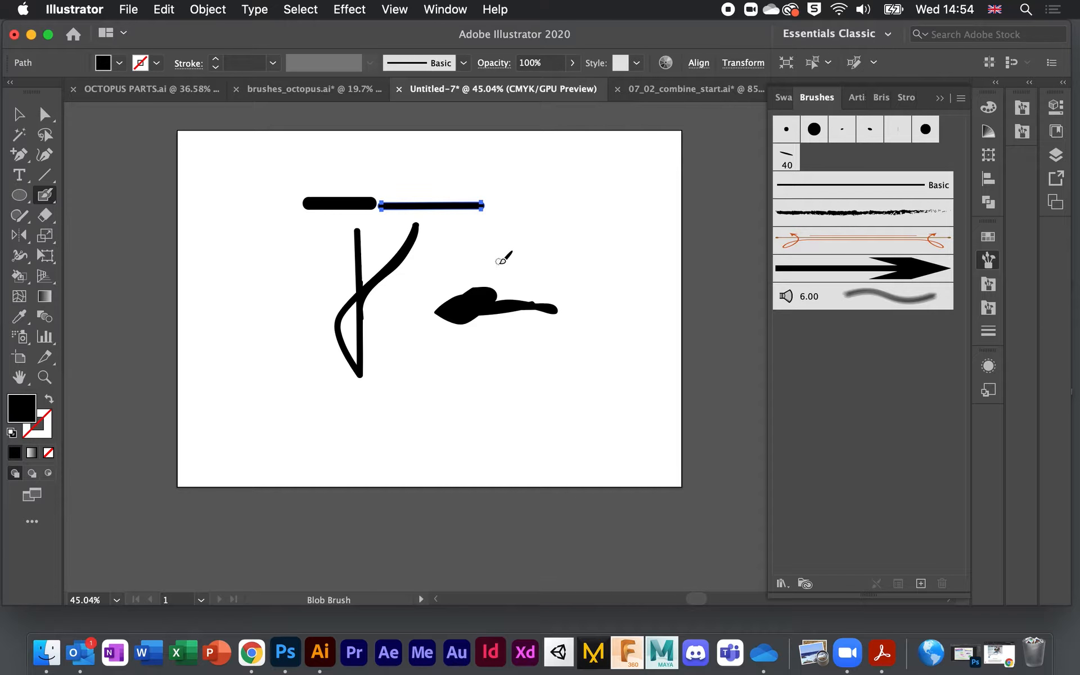
left_click(14, 105)
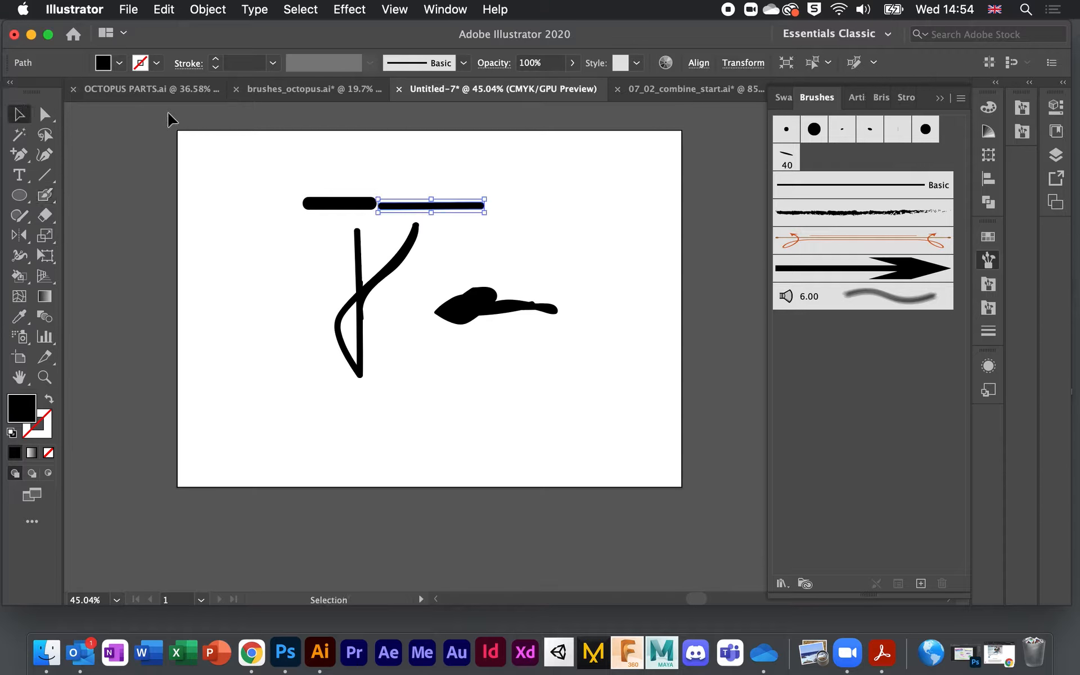
key("super+a")
Step: Delete all artwork, open the Decorative_Scatter brush library, and choose the Crosses brush
key("BackSpace")
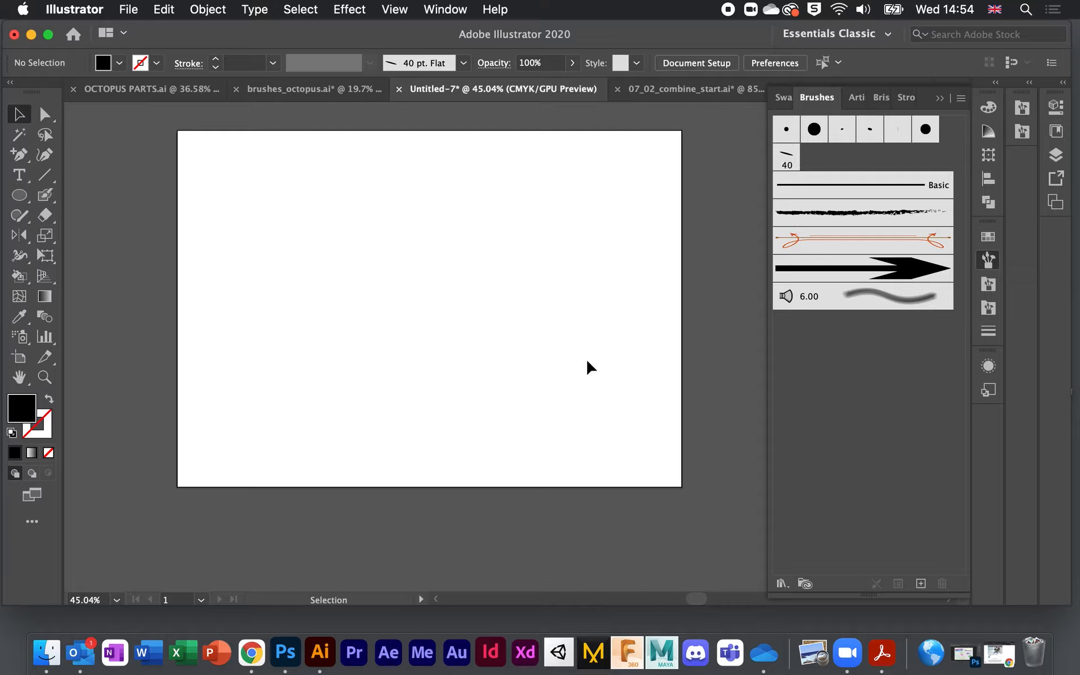
left_click(782, 583)
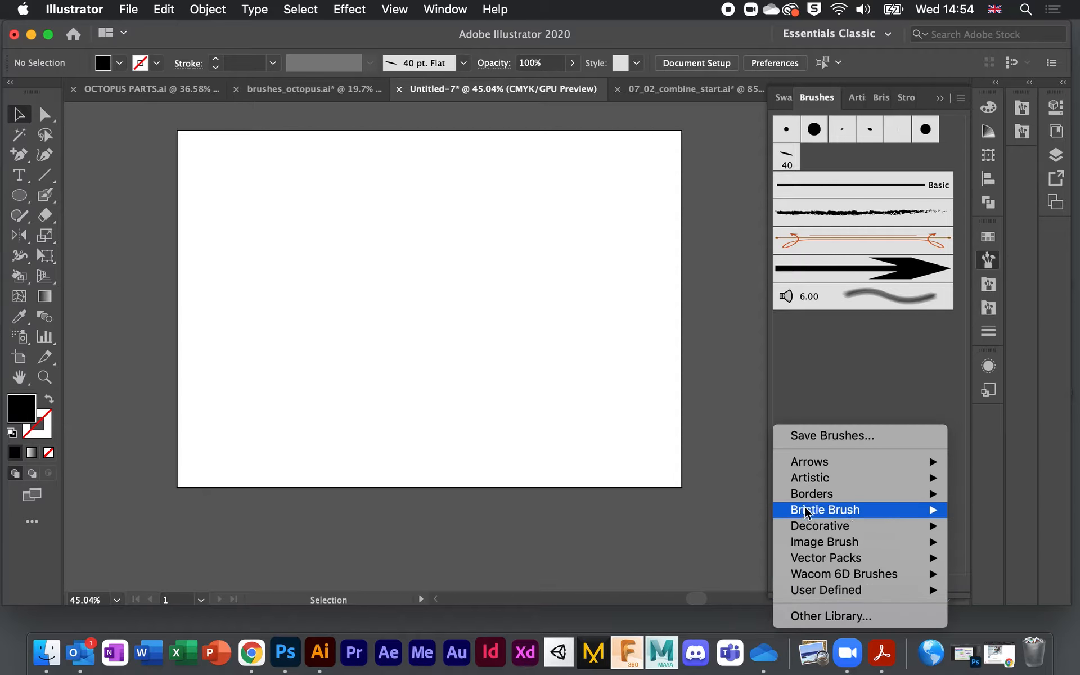
mouse_move(829, 527)
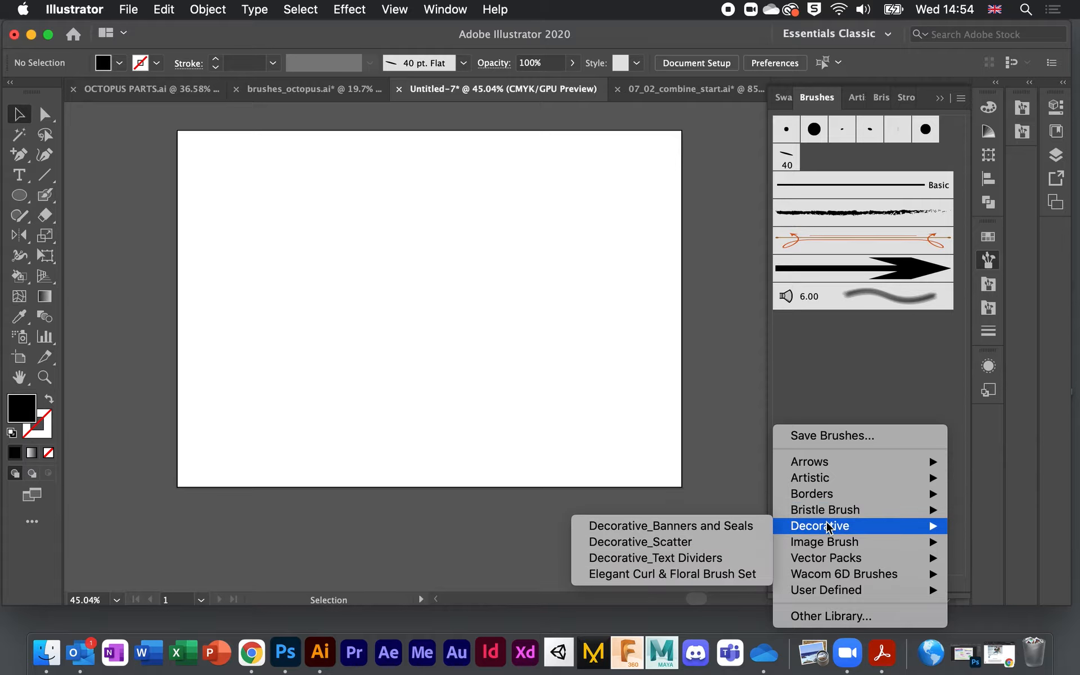
left_click(761, 542)
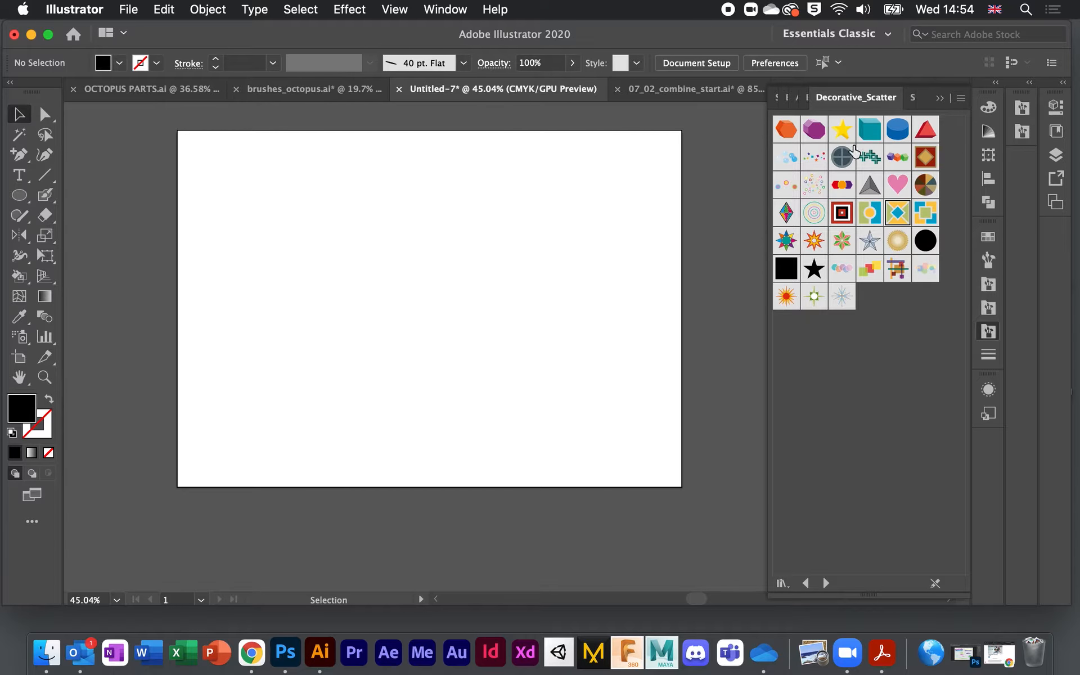
left_click(869, 156)
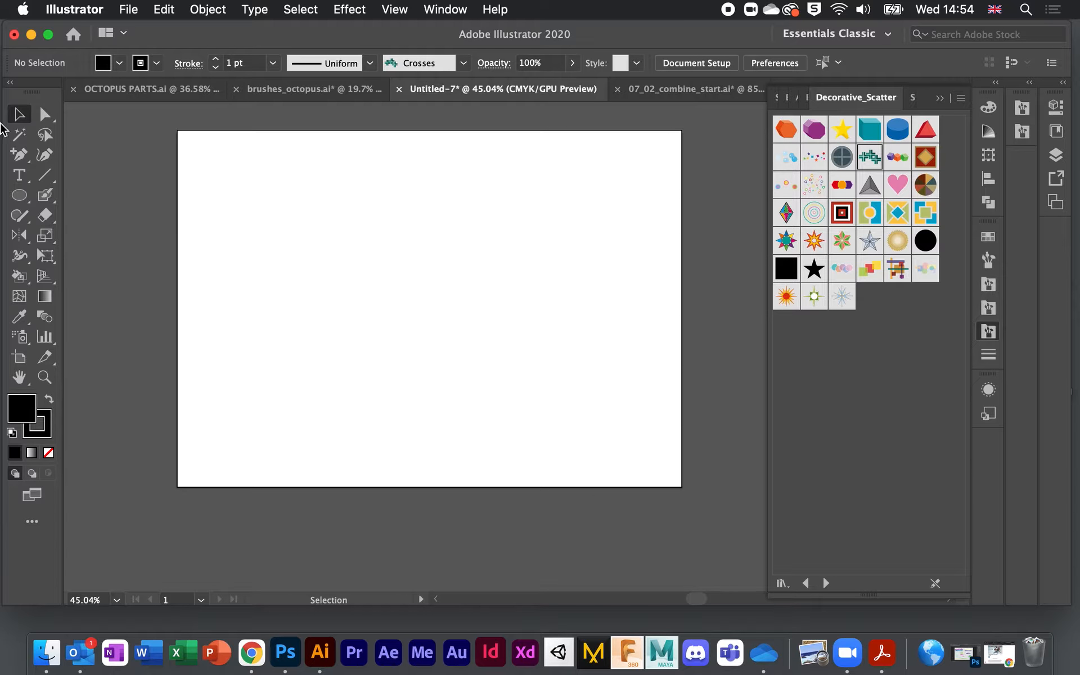
Step: Paint test strokes with the Crosses and Rings brushes, then undo them
left_click_drag(45, 206, 108, 193)
left_click_drag(295, 254, 555, 257)
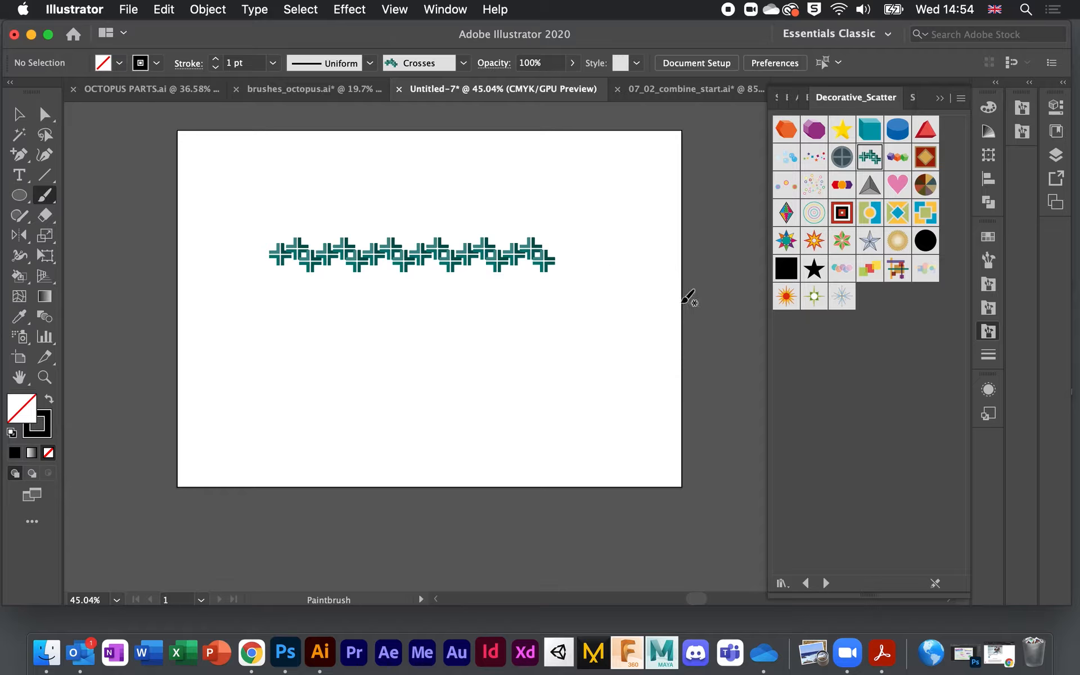
left_click(814, 213)
mouse_move(569, 219)
left_mouse_down()
mouse_move(584, 338)
mouse_move(461, 366)
left_mouse_up()
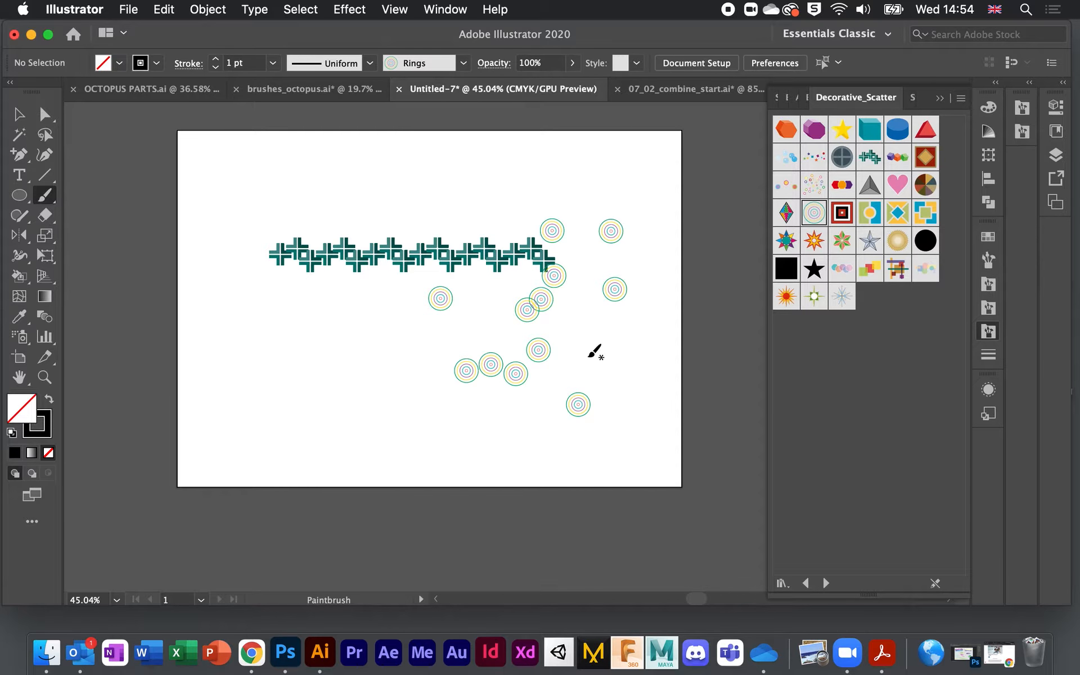
key("super+z")
key("super+z")
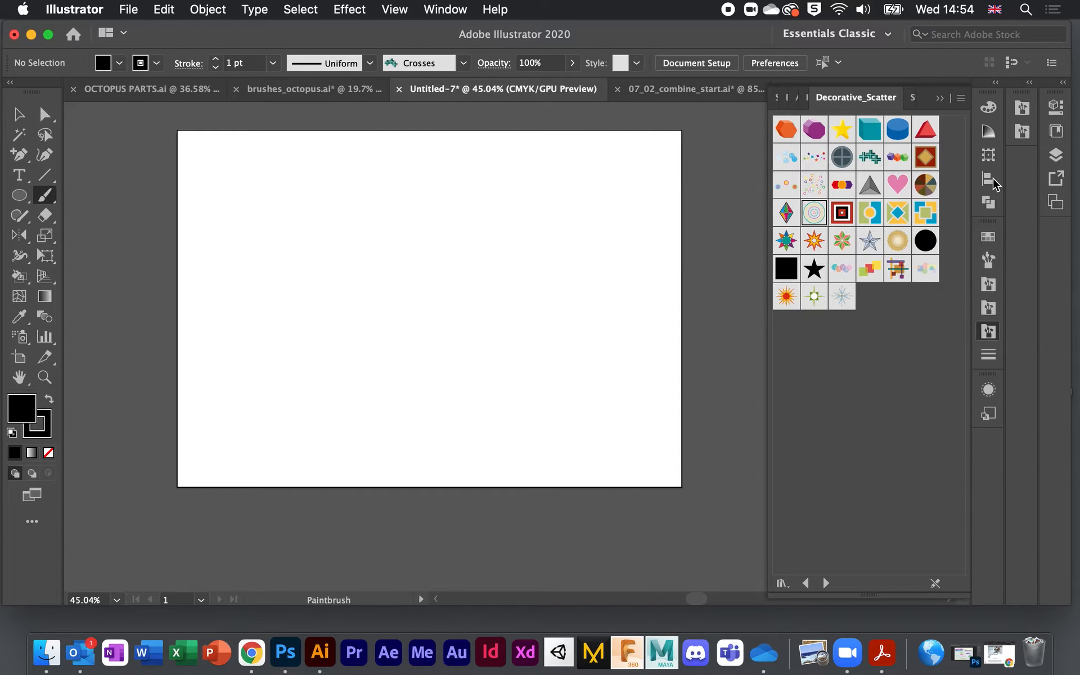
left_click(988, 260)
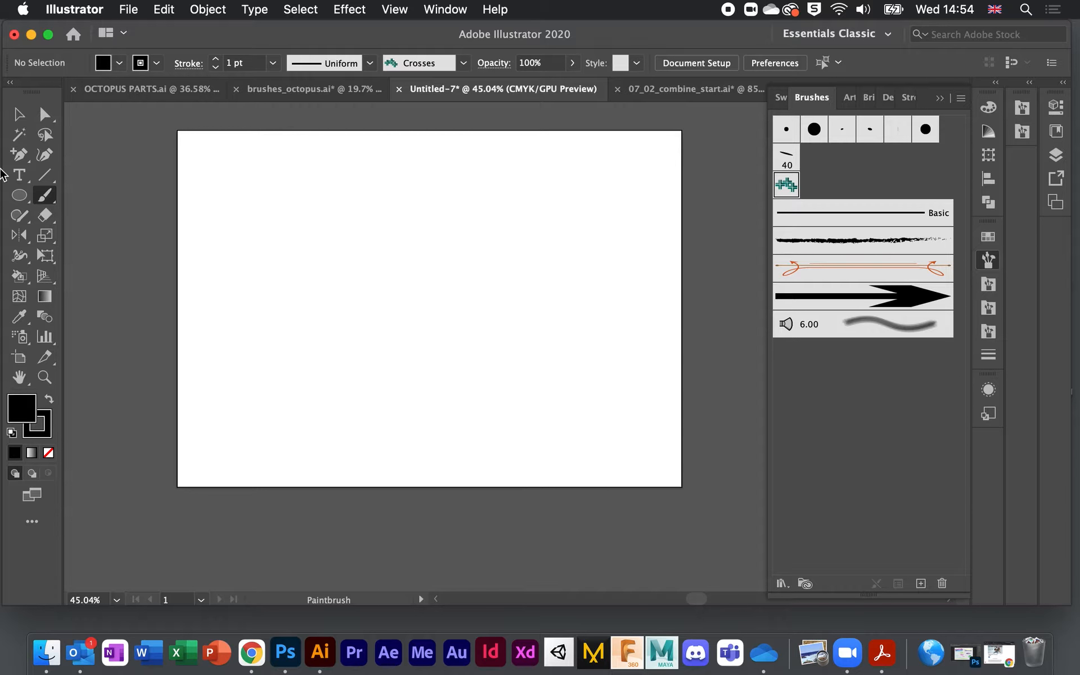
Step: Draw a tall black ellipse and drag it into the Brushes panel
left_click(19, 197)
left_click_drag(313, 208, 328, 255)
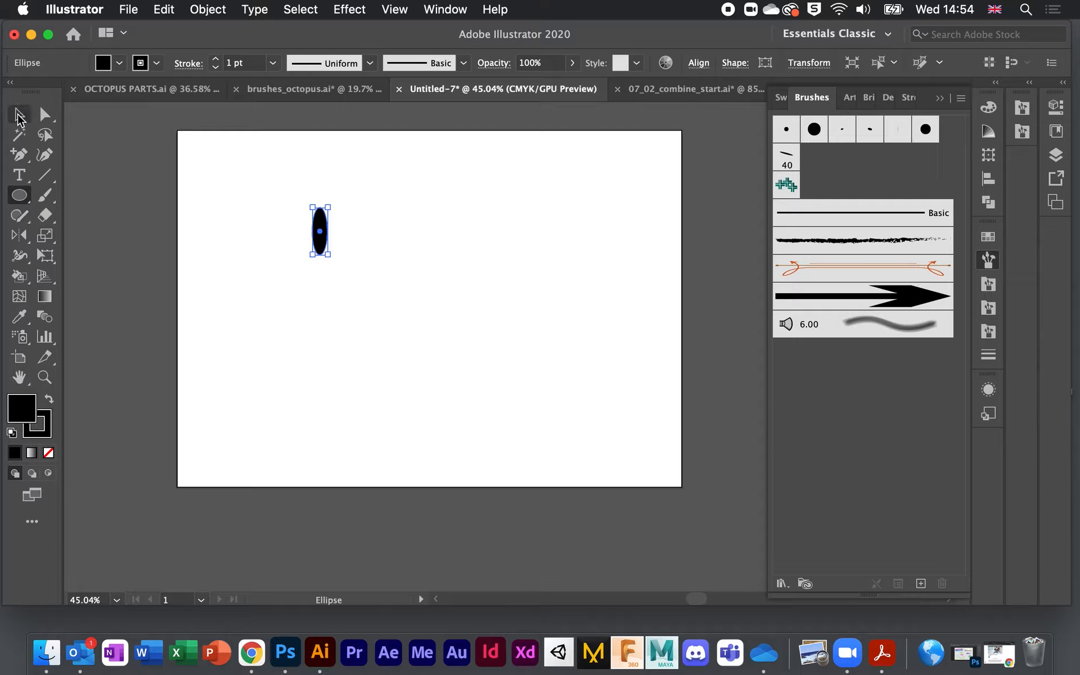
left_click(19, 115)
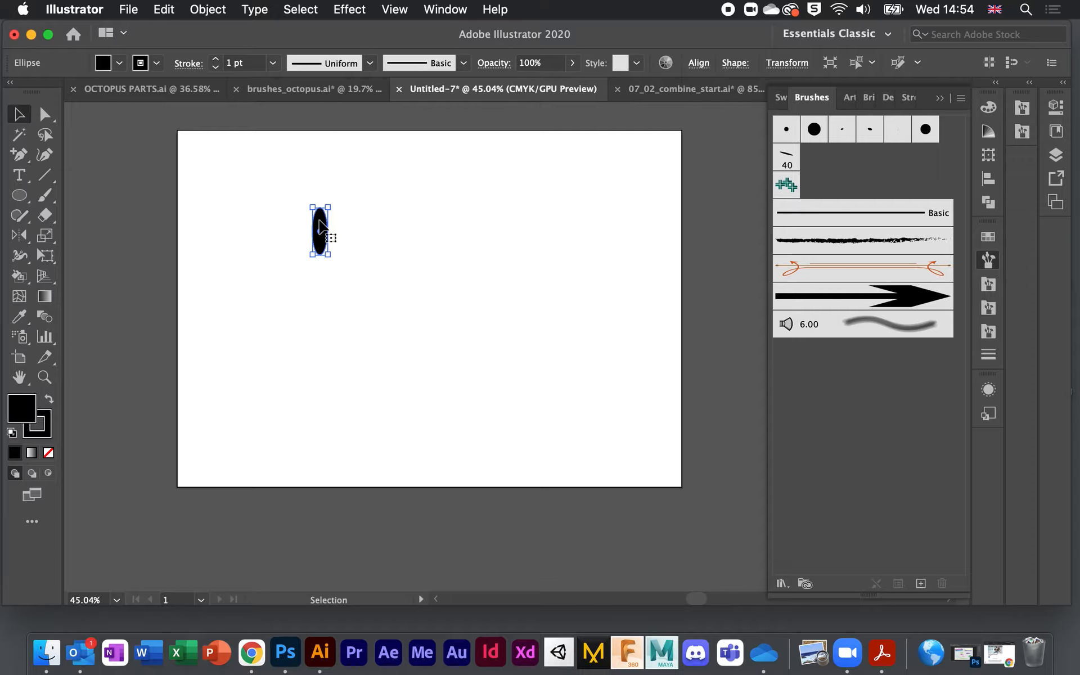
mouse_move(319, 226)
left_mouse_down()
mouse_move(754, 332)
mouse_move(861, 381)
mouse_move(873, 393)
mouse_move(862, 395)
left_mouse_up()
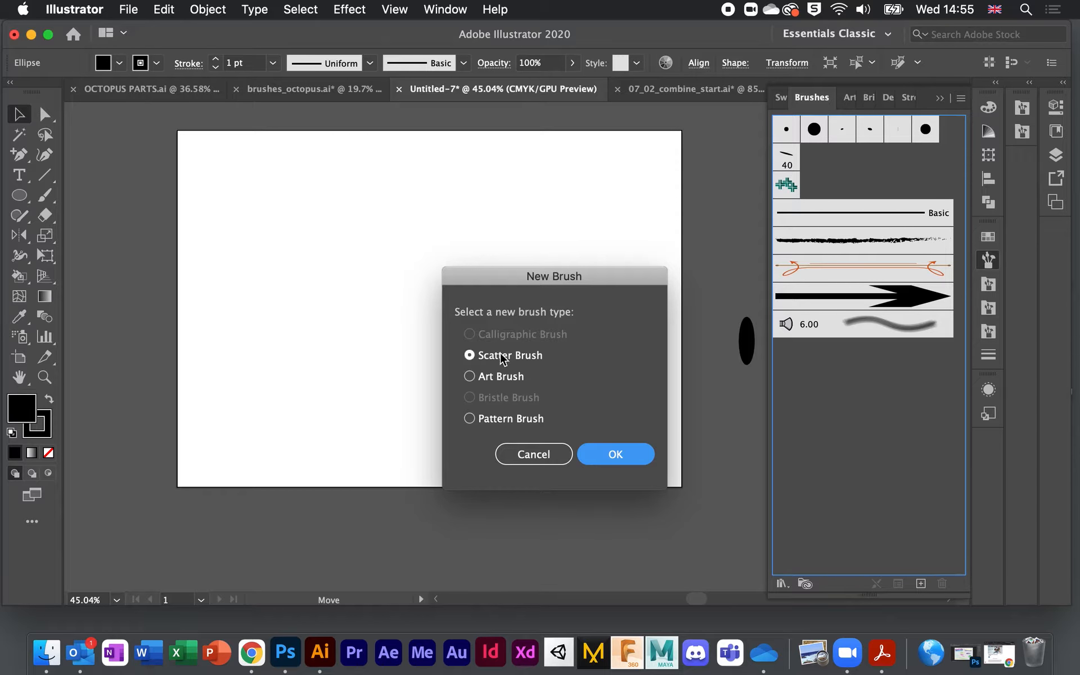
Step: Create a default scatter brush from the ellipse, paint three test rows of ellipses, then undo them
left_click(615, 454)
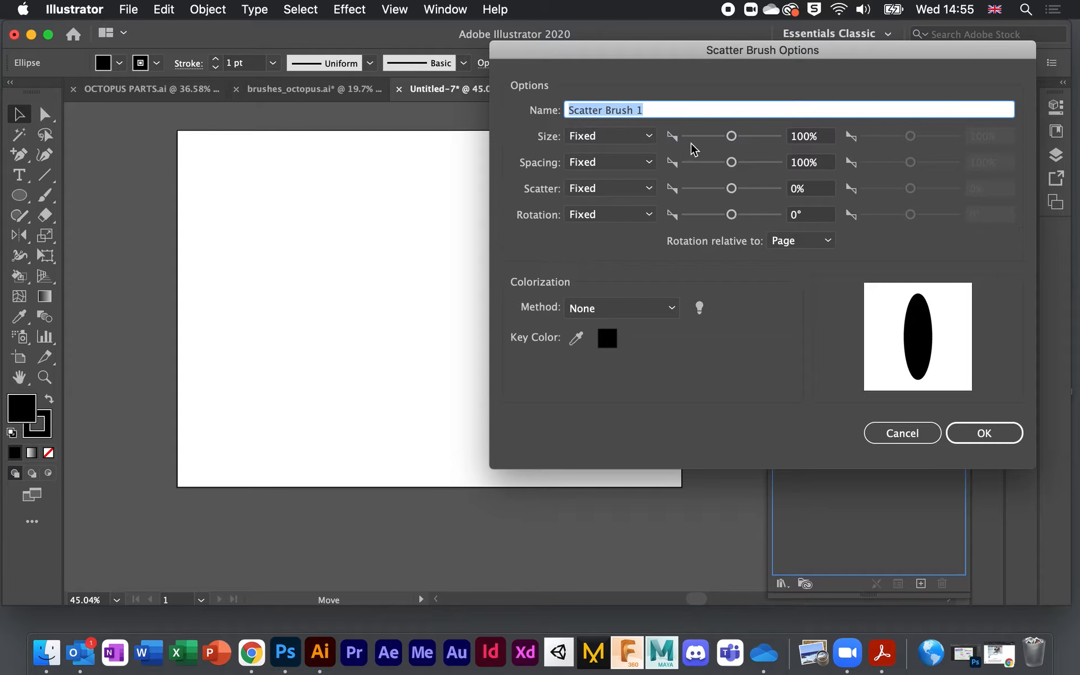
left_click(984, 433)
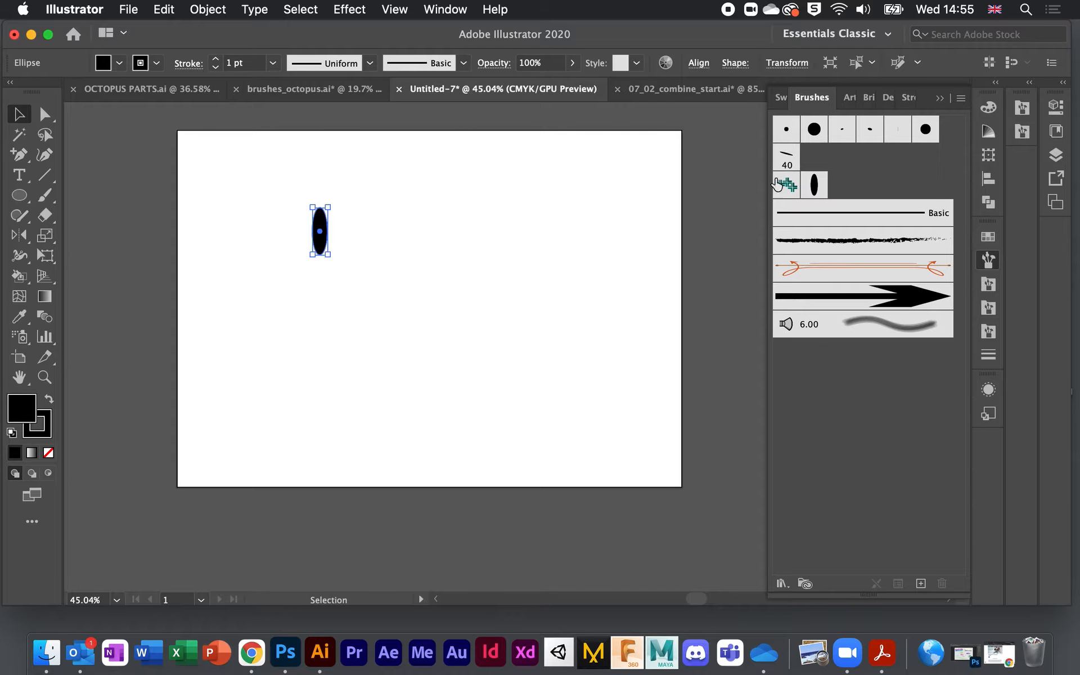
left_click(816, 186)
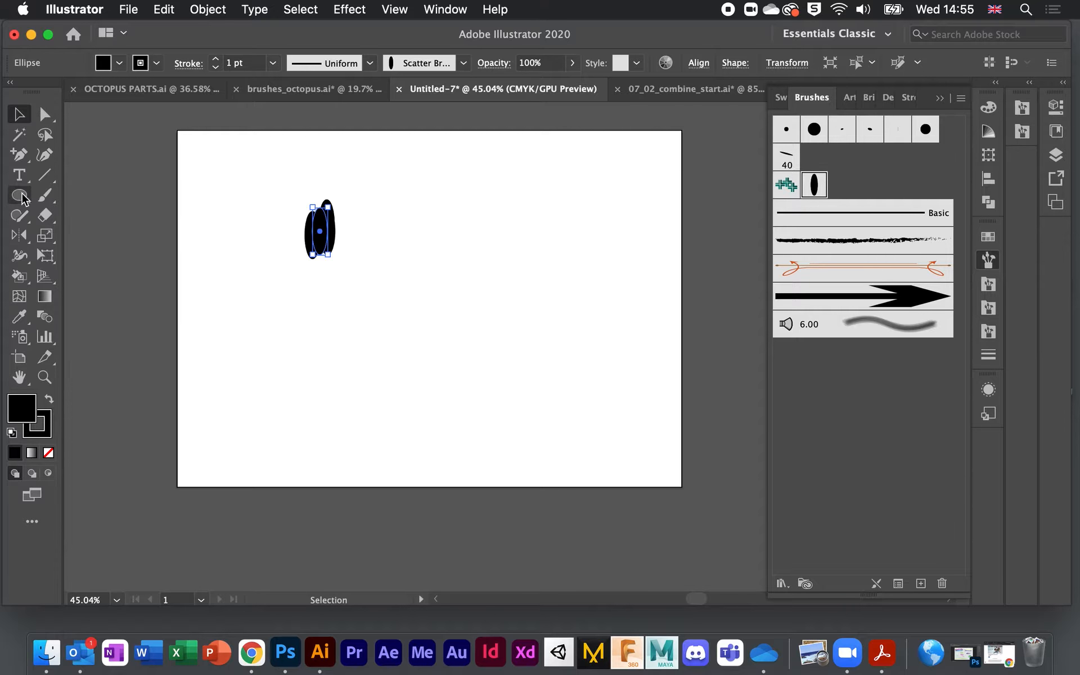
left_click(43, 197)
left_click_drag(226, 356, 556, 351)
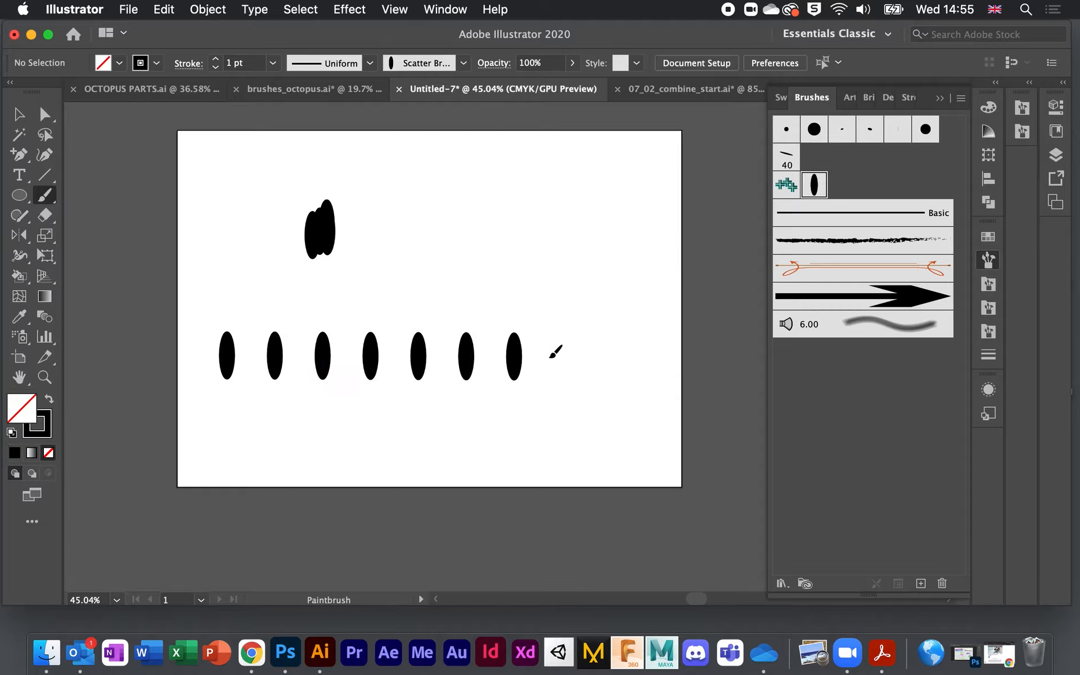
mouse_move(482, 232)
left_mouse_down()
mouse_move(391, 259)
mouse_move(551, 204)
mouse_move(615, 393)
left_mouse_up()
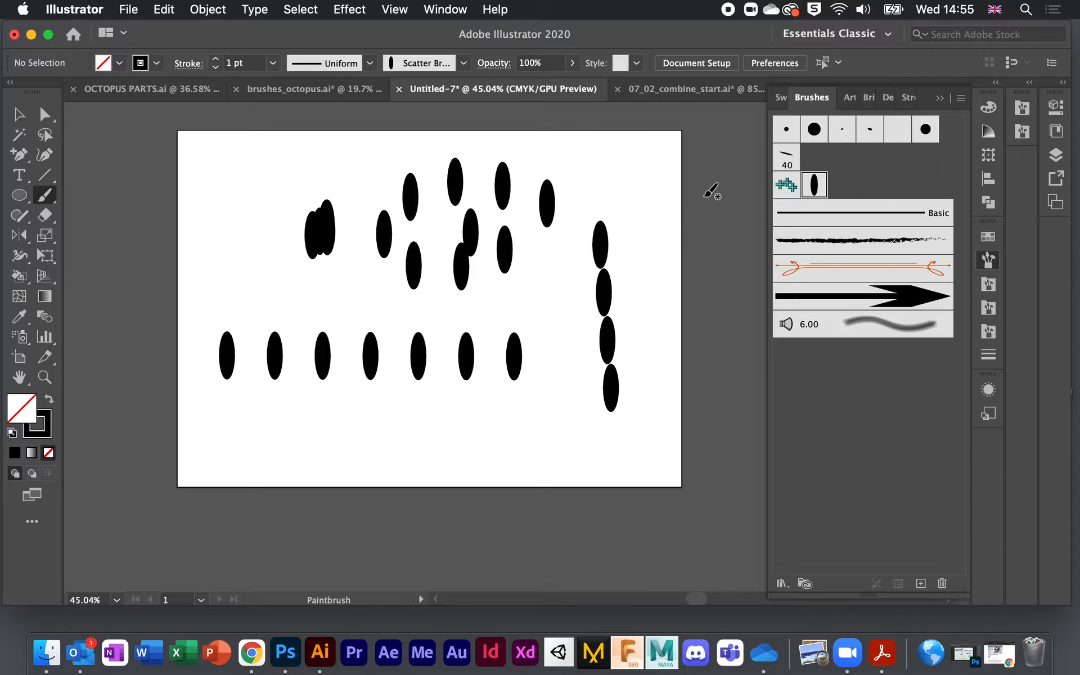
left_click_drag(219, 460, 664, 454)
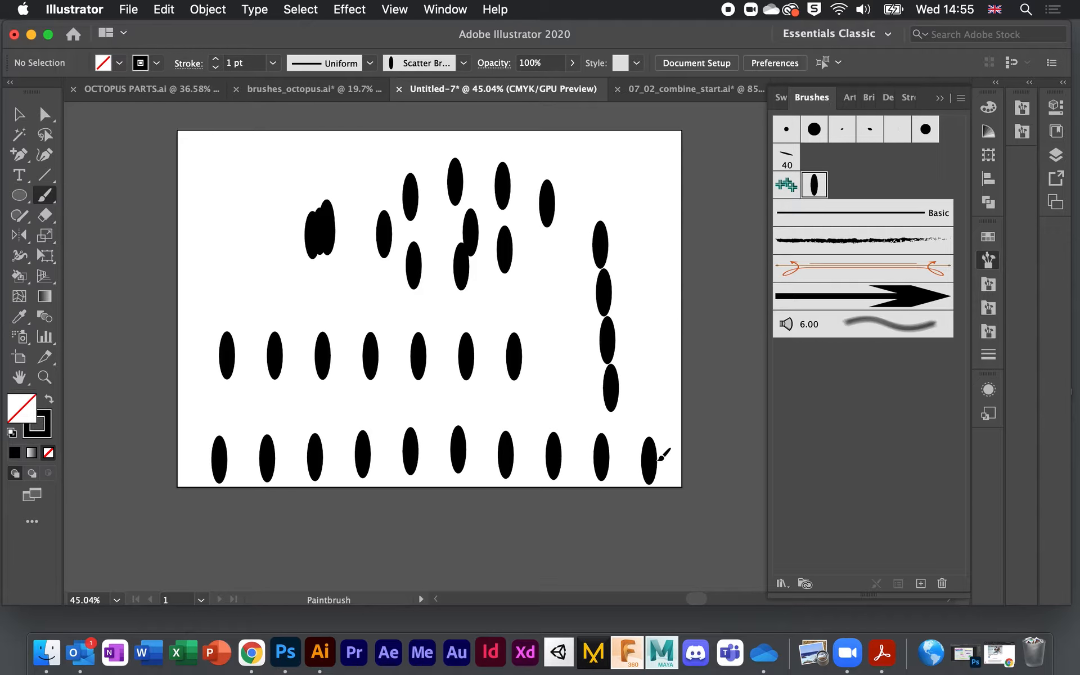
key("super+z")
key("super+z")
key("super+z")
key("super+z")
key("super+z")
key("super+z")
key("super+z")
key("super+z")
key("super+z")
key("super+z")
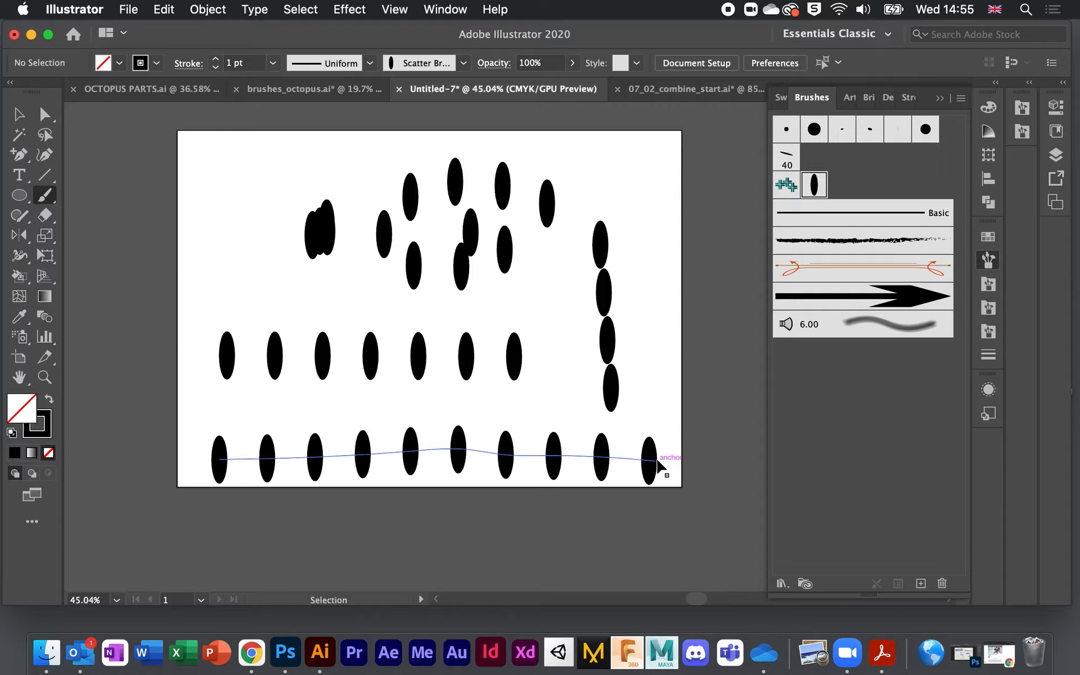
Step: Recreate the ellipse scatter brush with defaults and paint a straight row of ellipses
key("super+z")
key("super+z")
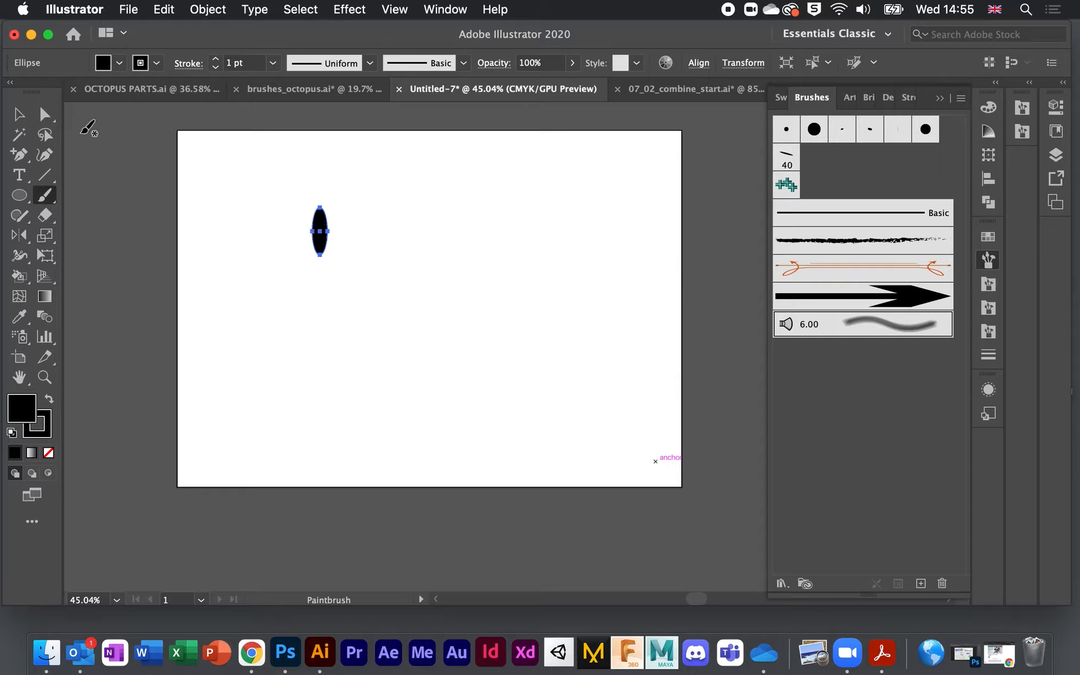
left_click(19, 115)
mouse_move(316, 210)
left_mouse_down()
mouse_move(316, 218)
mouse_move(930, 430)
mouse_move(915, 425)
left_mouse_up()
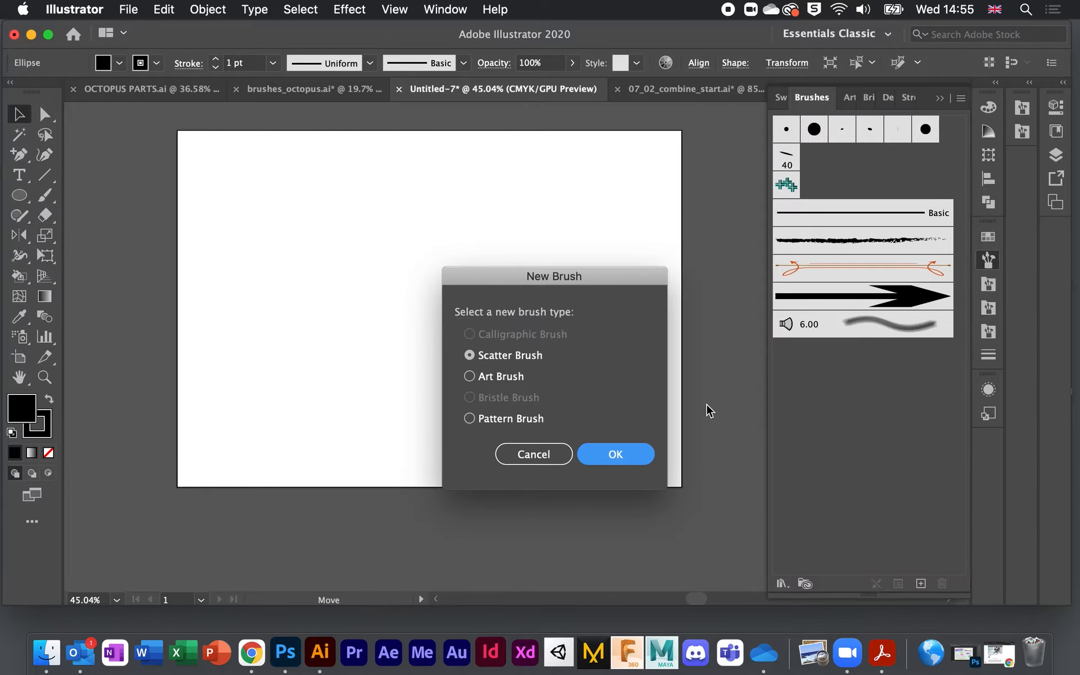
left_click(602, 457)
left_click(980, 435)
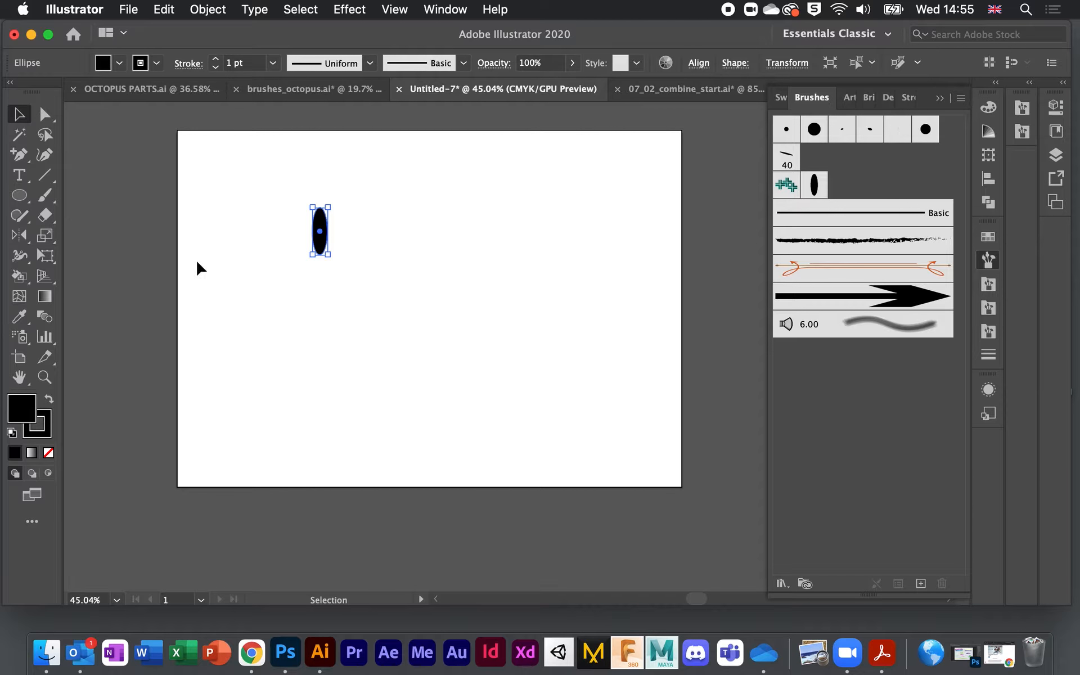
left_click(44, 195)
left_click_drag(237, 344, 513, 346)
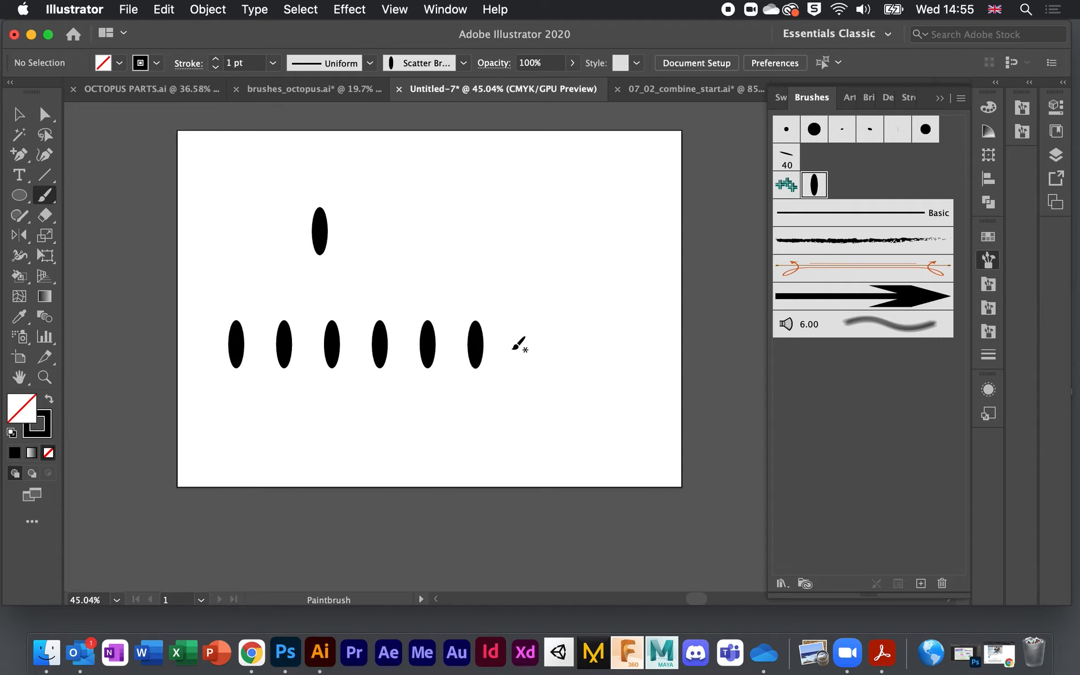
double_click(816, 186)
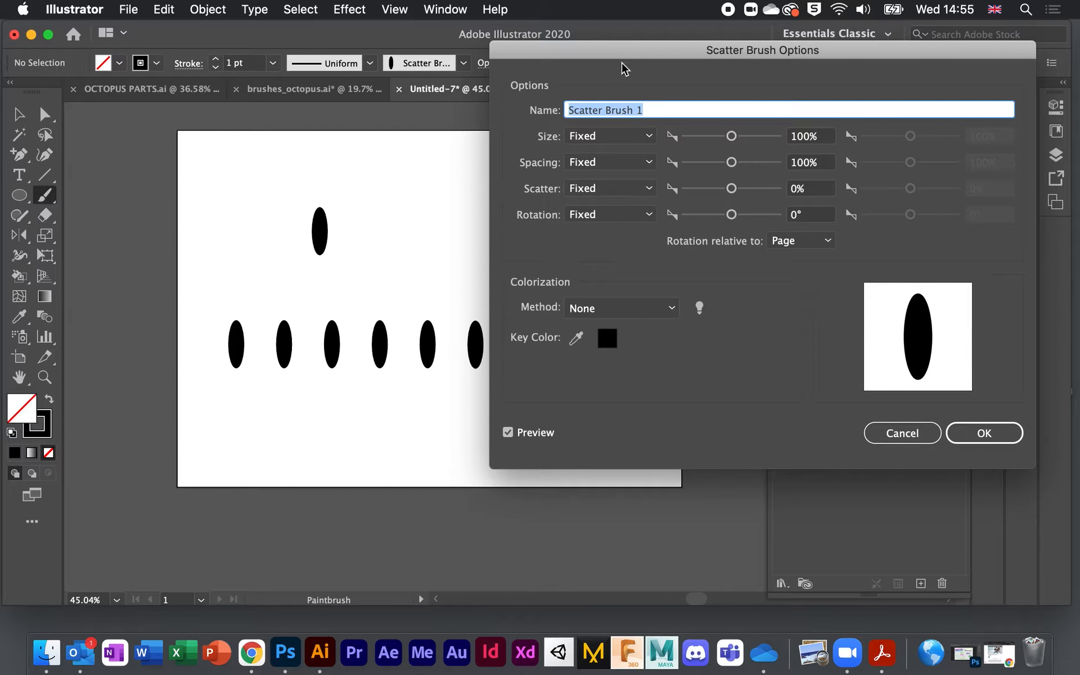
Step: Set the brush Size to Random with a maximum of 112%
left_click_drag(622, 51, 666, 30)
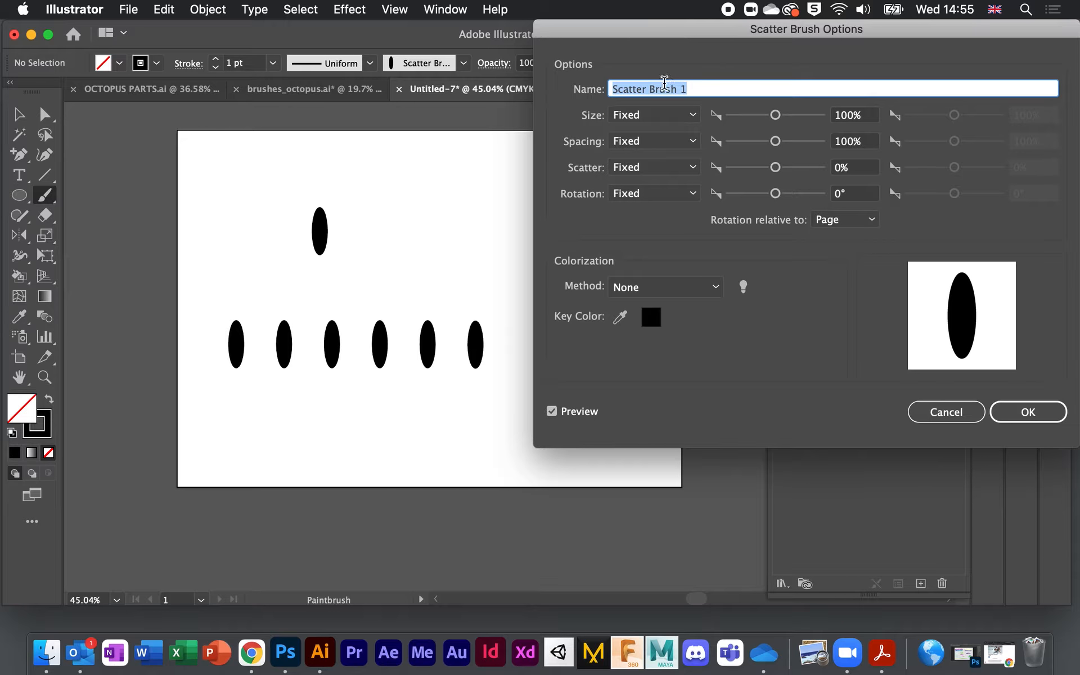
left_click(694, 115)
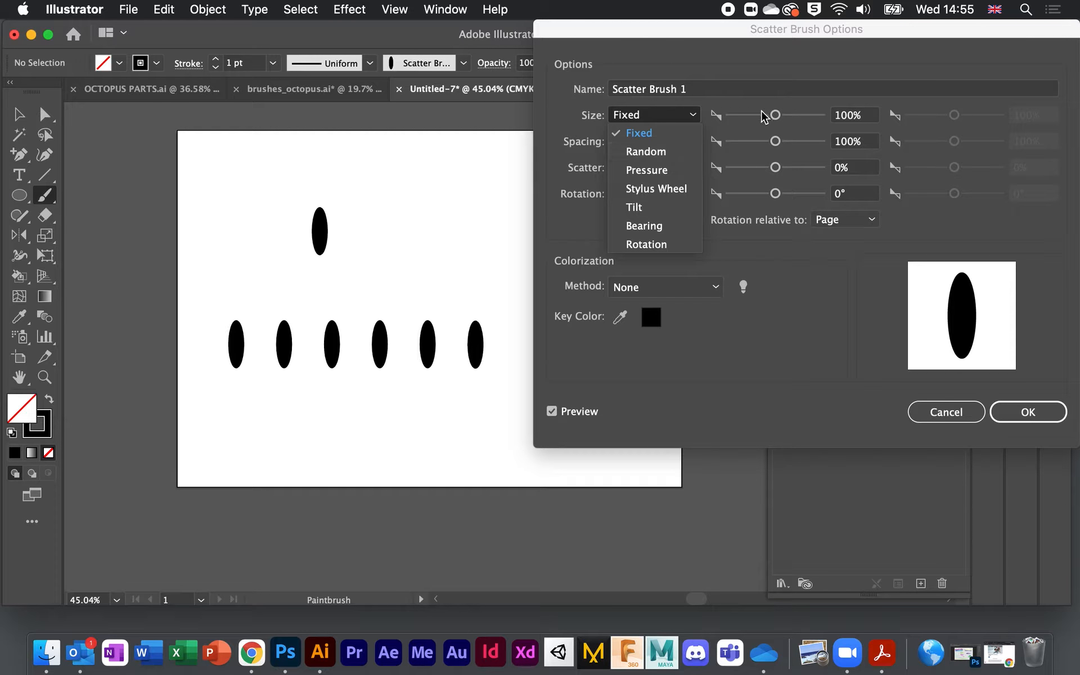
left_click(774, 117)
mouse_move(774, 115)
left_mouse_down()
mouse_move(757, 116)
mouse_move(803, 117)
mouse_move(757, 116)
left_mouse_up()
left_click(694, 116)
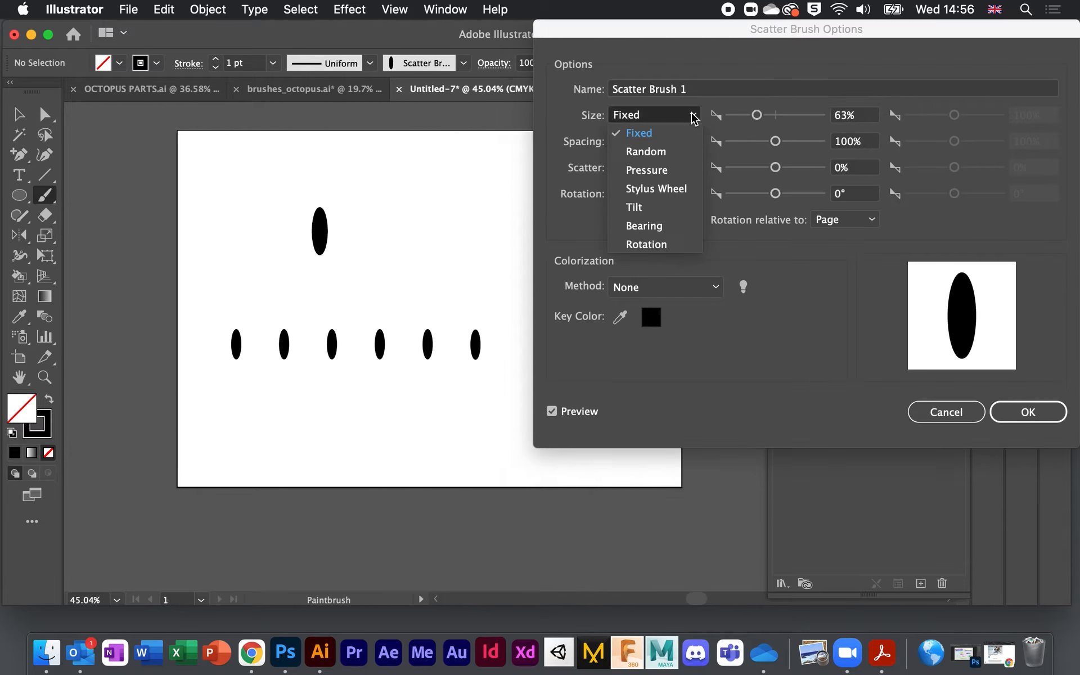
left_click(662, 155)
left_click_drag(757, 115, 767, 117)
left_click_drag(955, 116, 958, 117)
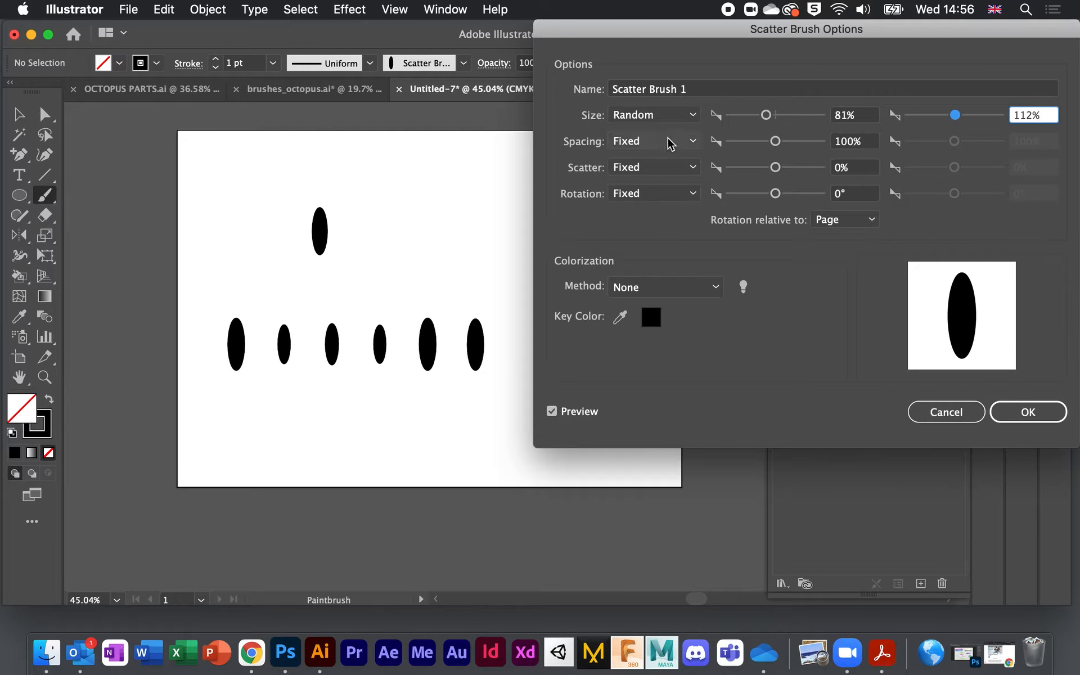
left_click(694, 114)
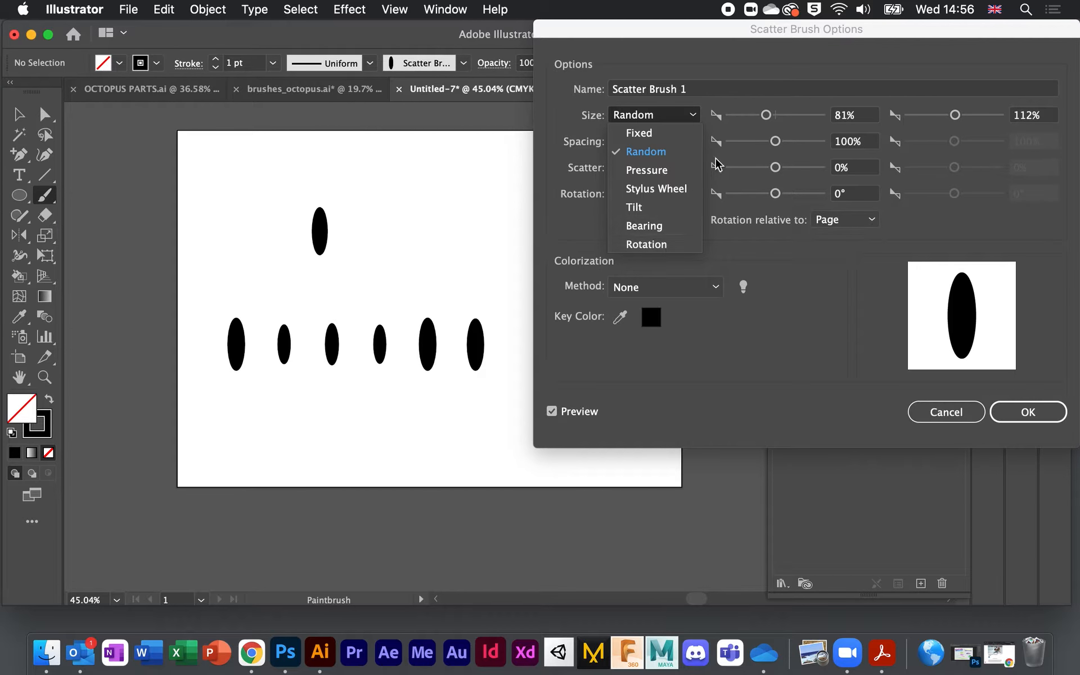
left_click(791, 298)
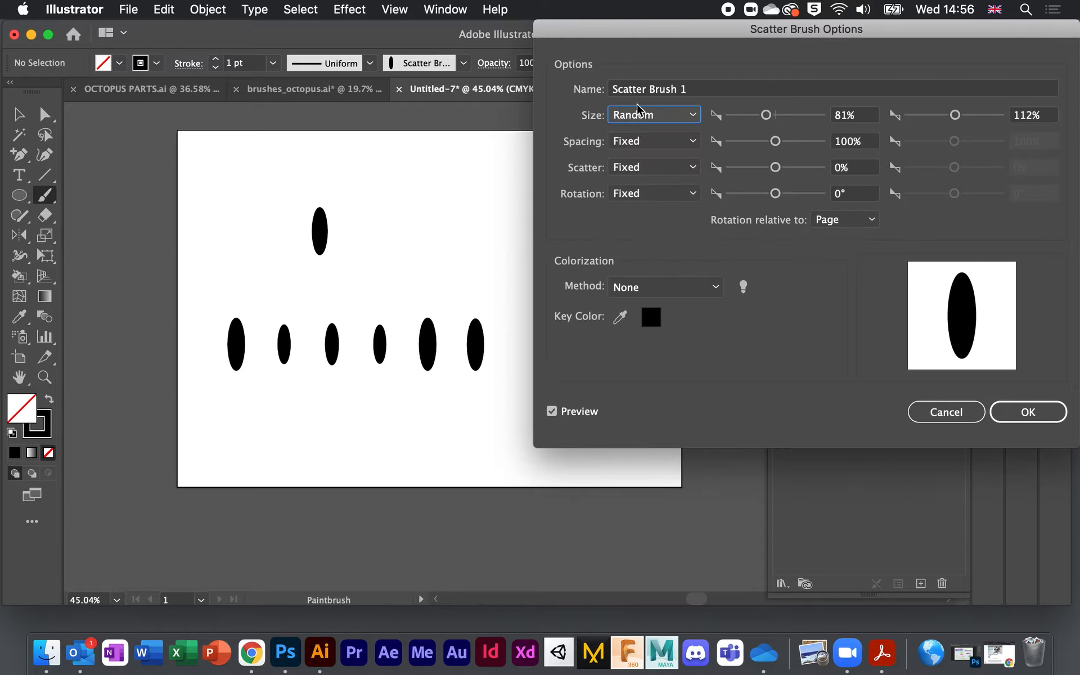
Step: Set Spacing to Random from 66% to 95%
left_click(693, 143)
left_click(678, 178)
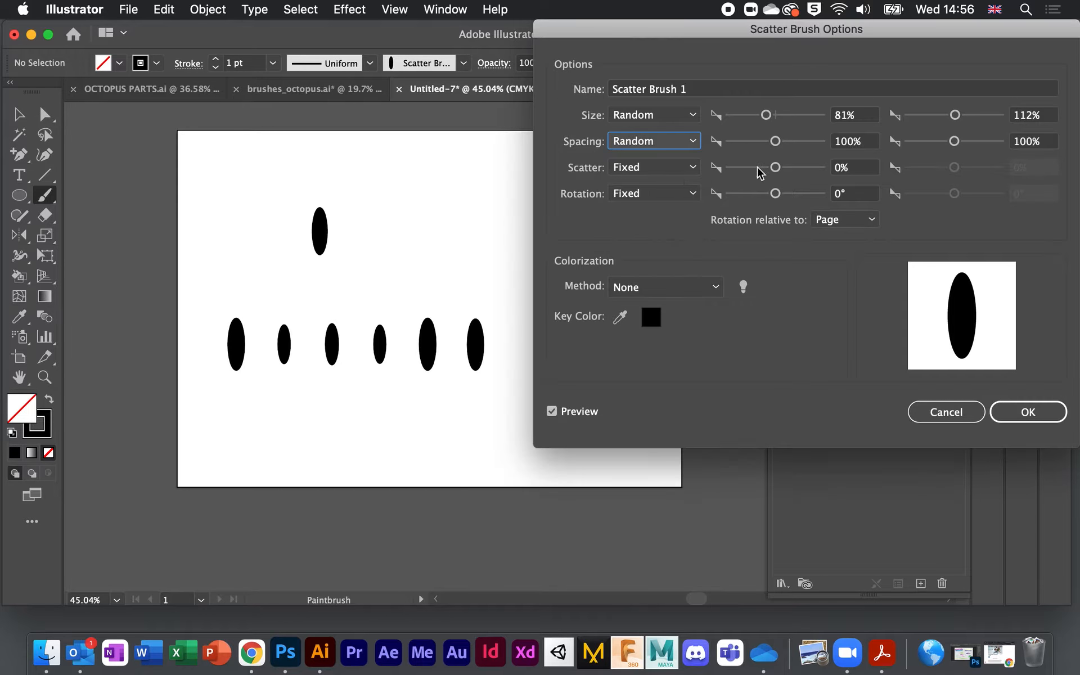
left_click(776, 141)
left_click_drag(777, 144, 773, 142)
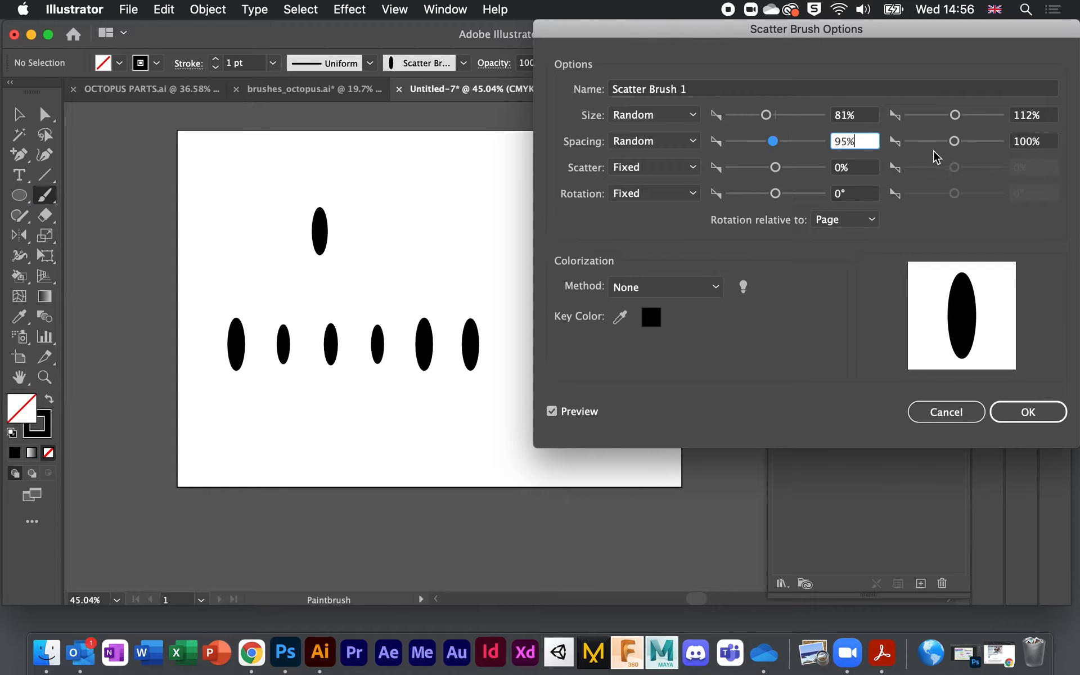
left_click_drag(954, 141, 951, 144)
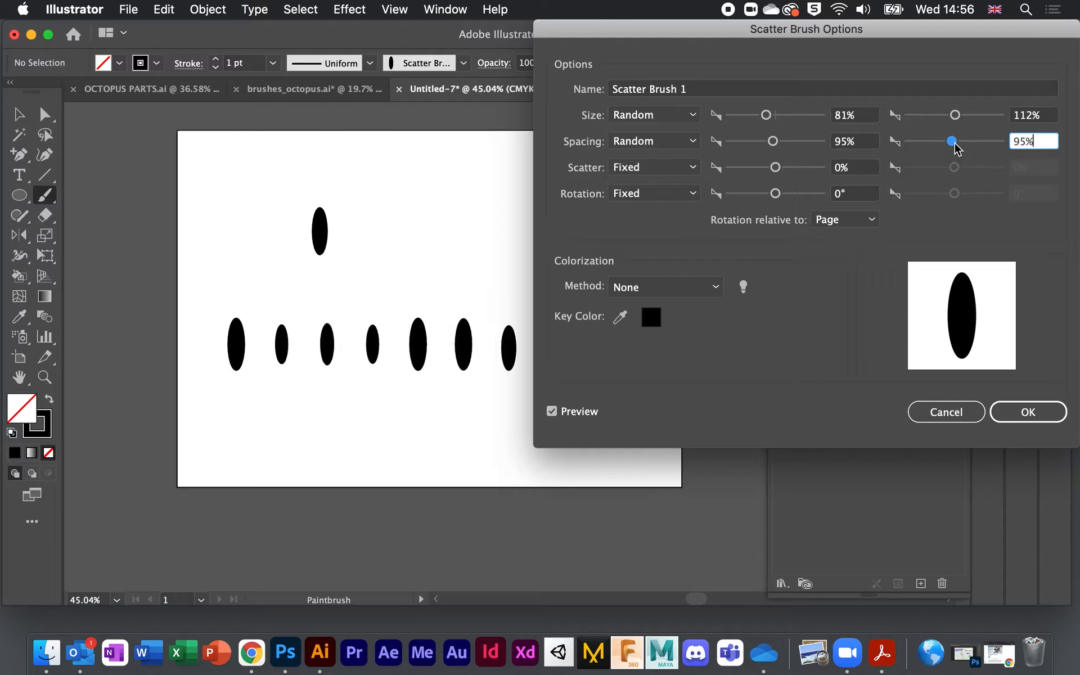
left_click_drag(773, 141, 759, 149)
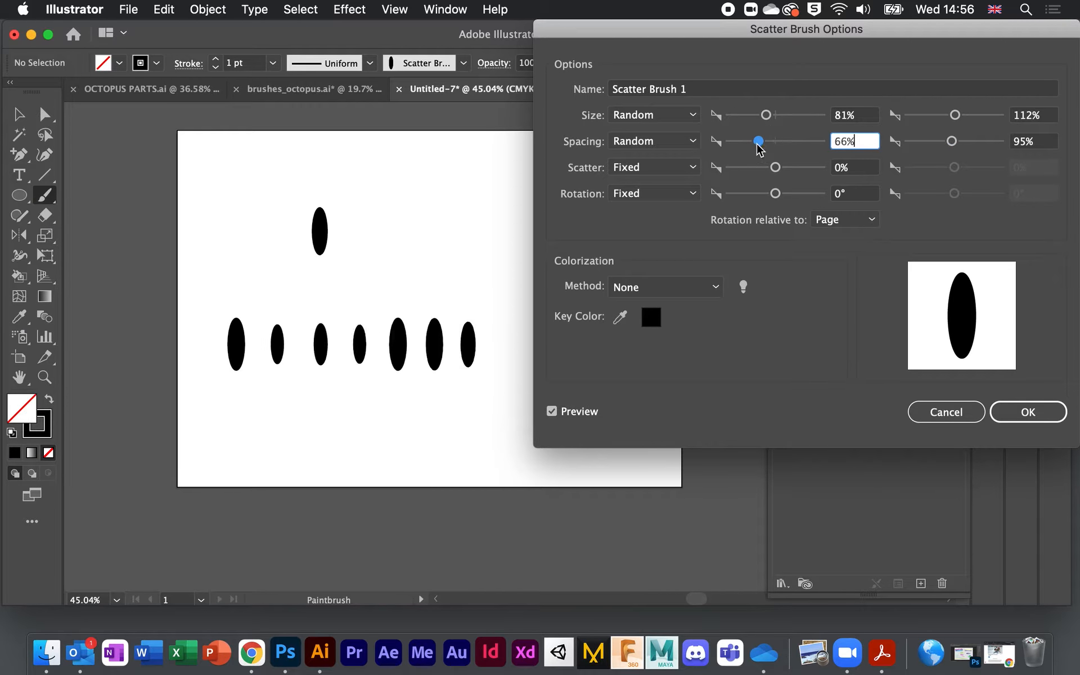
Step: Set Scatter to Random from -250% to 53%
left_click(695, 168)
left_click(643, 212)
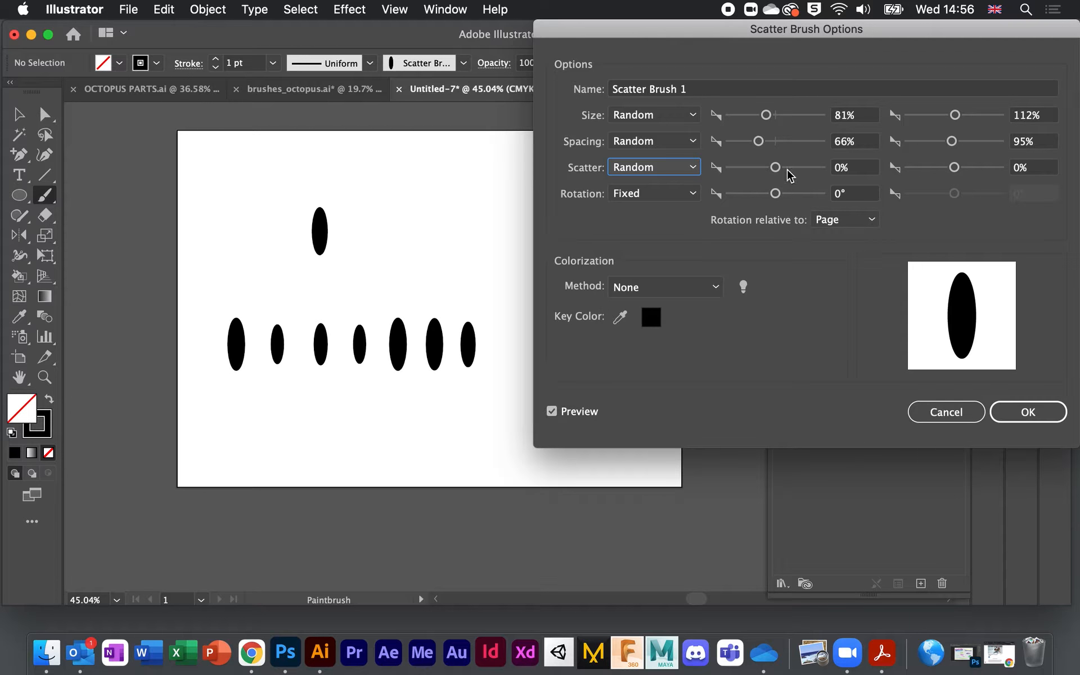
left_click(776, 167)
left_click_drag(776, 167, 765, 167)
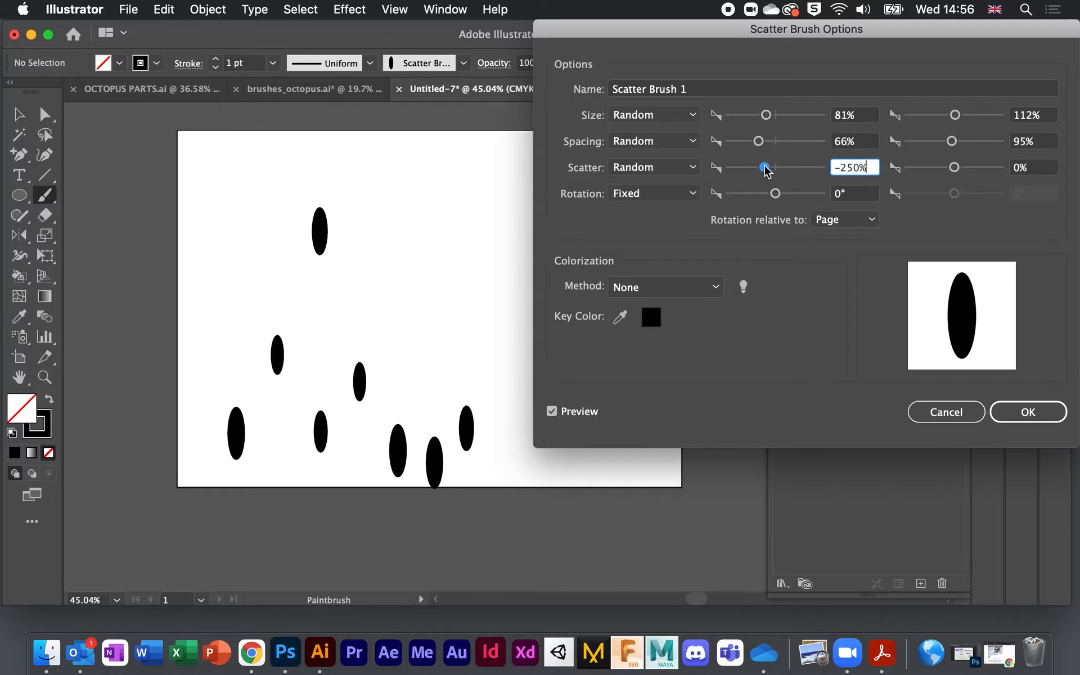
left_click_drag(954, 167, 958, 167)
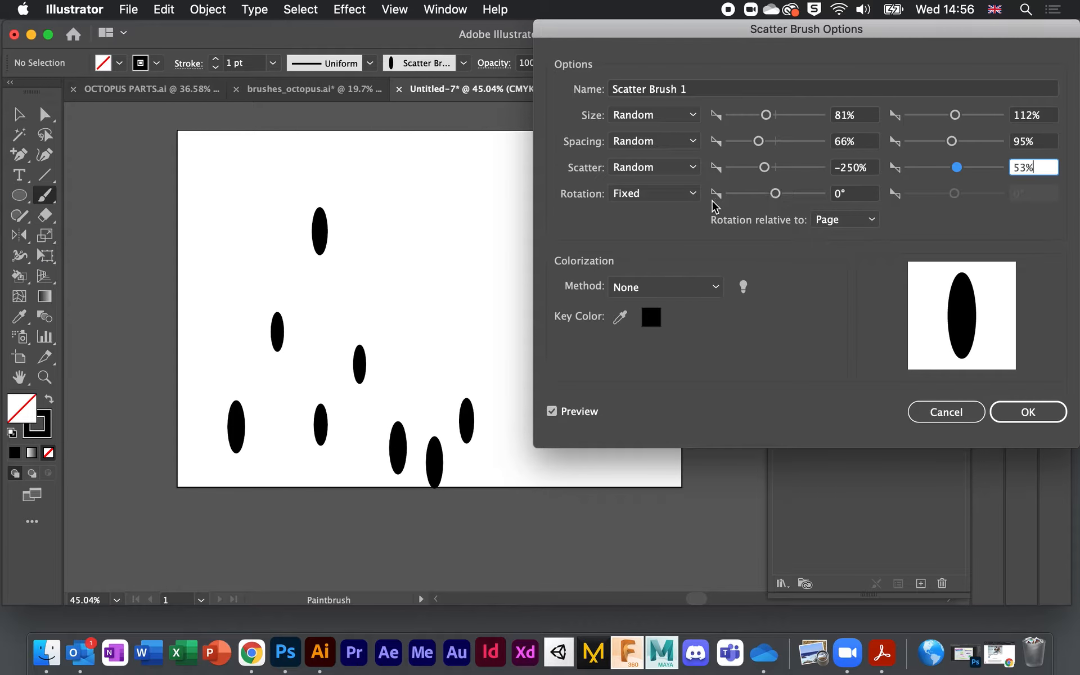
Step: Set Rotation to Random from -68° to 43° and colorization Method to Tints
left_click(693, 194)
left_click(659, 230)
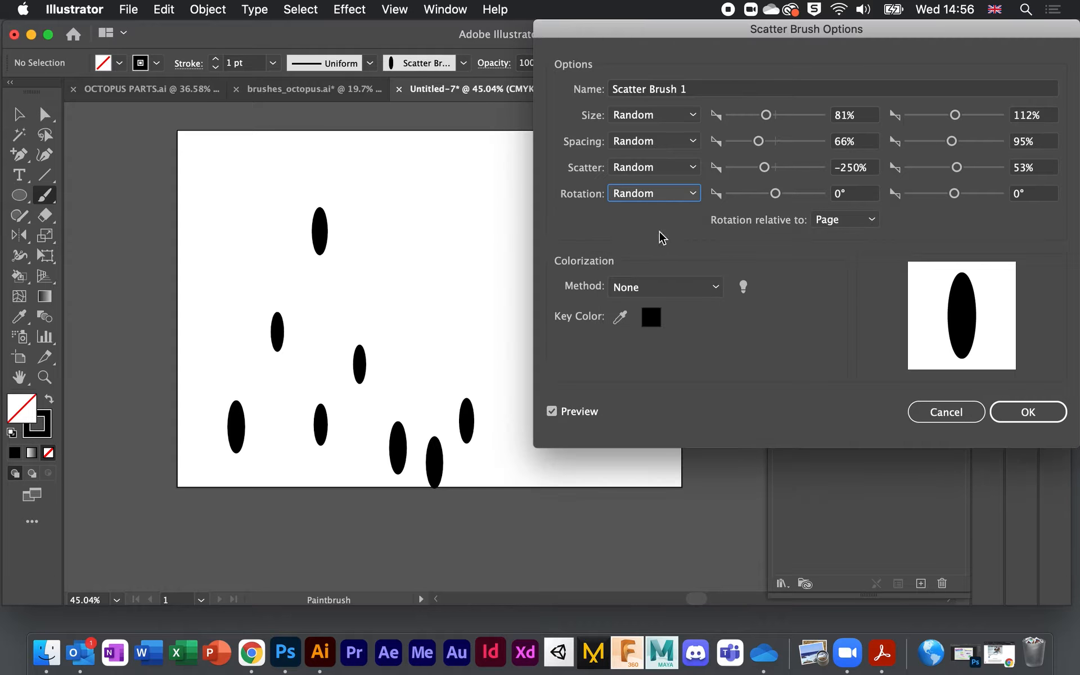
left_click_drag(775, 193, 759, 194)
left_click_drag(955, 194, 966, 197)
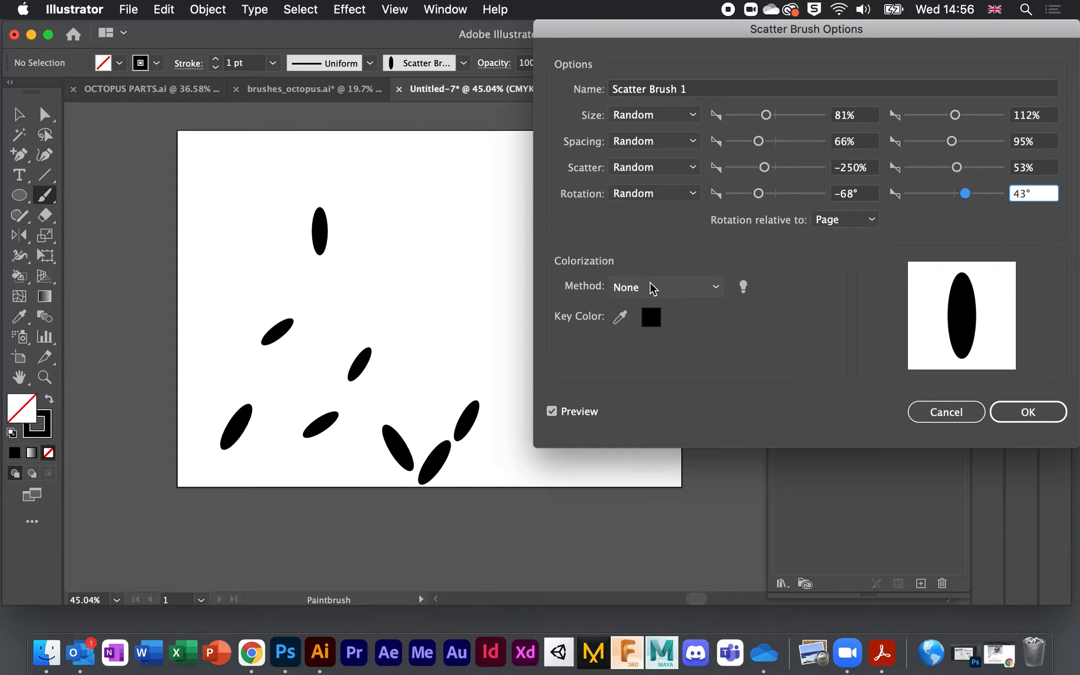
left_click(716, 290)
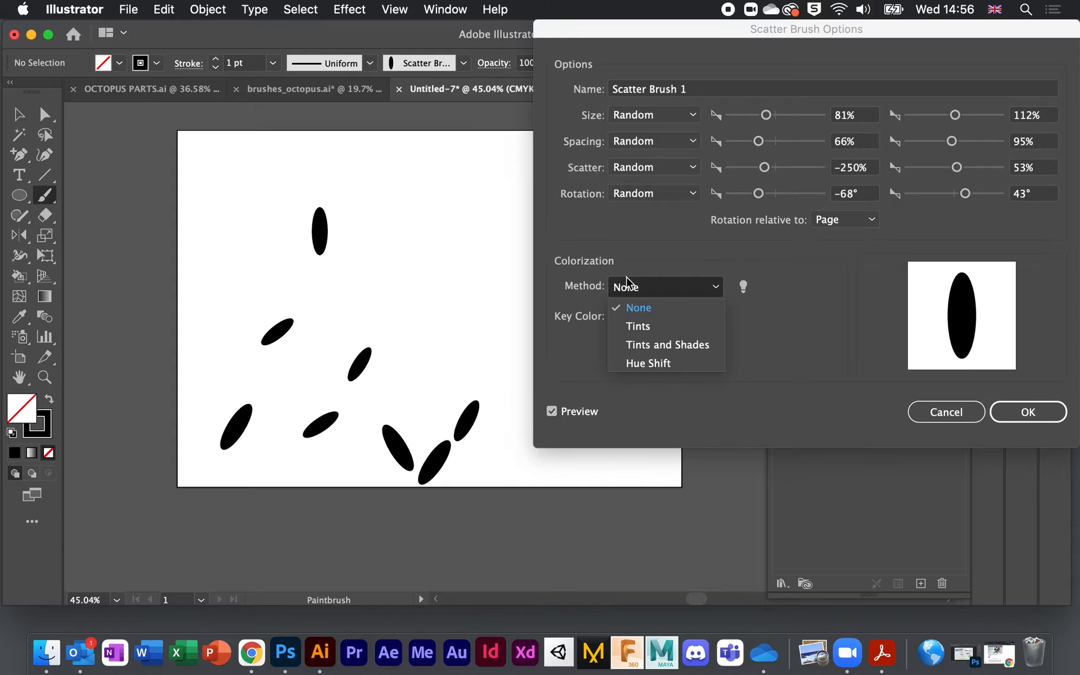
left_click(644, 327)
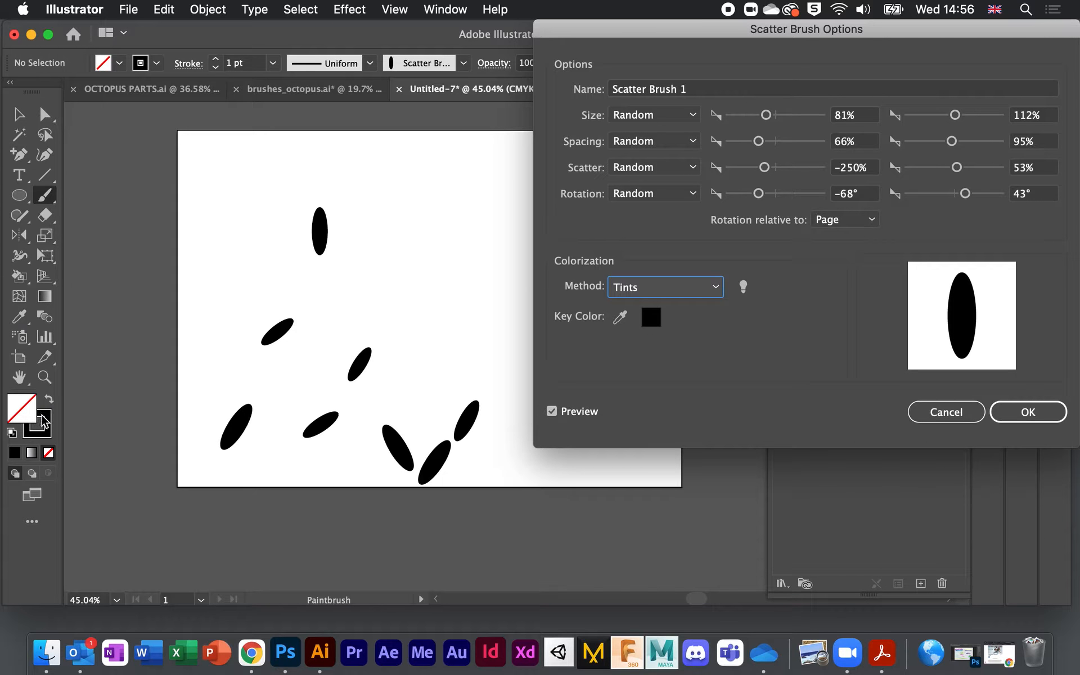
Step: Accept the new brush settings, apply them to the existing stroke, and try a dark red stroke colour
left_click(1034, 413)
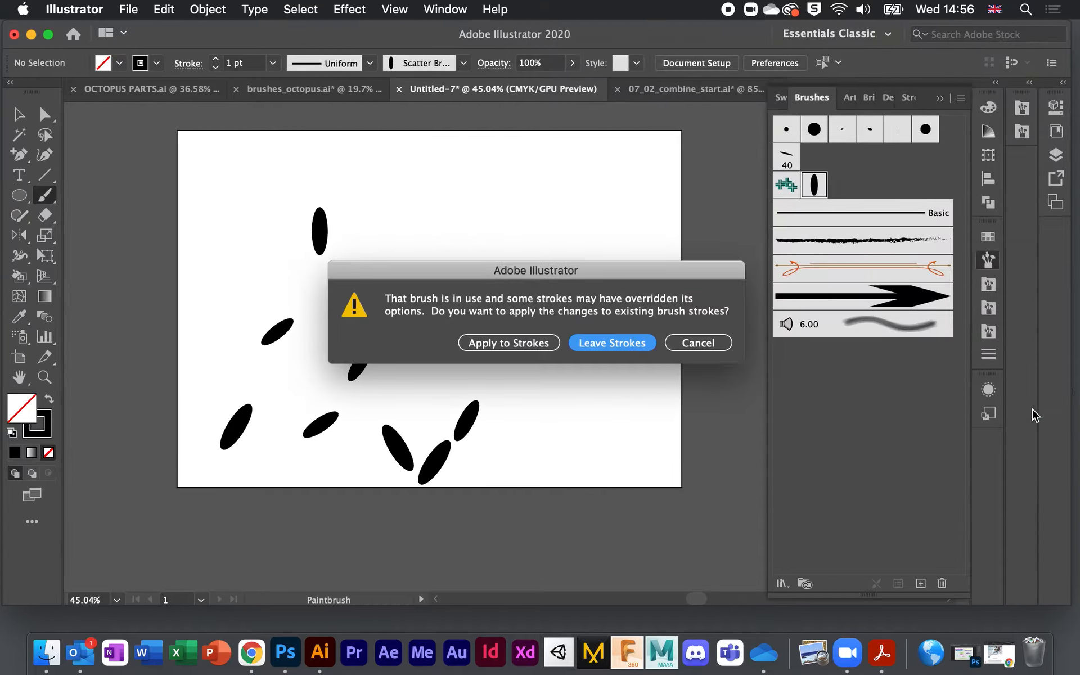
left_click(507, 343)
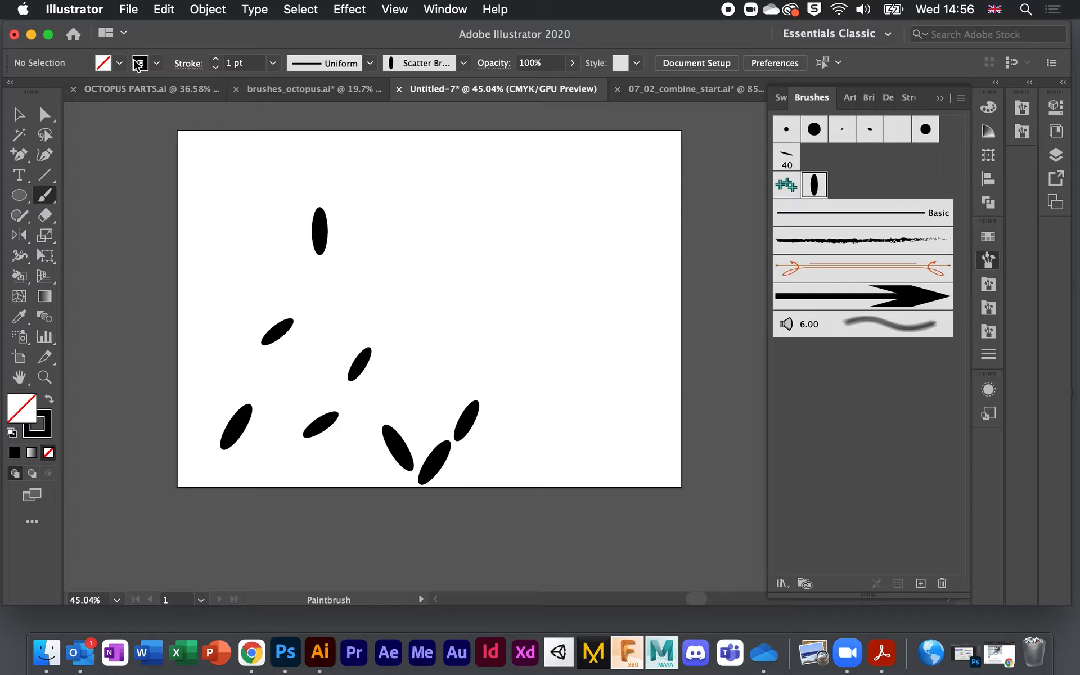
left_click(156, 63)
left_click(129, 91)
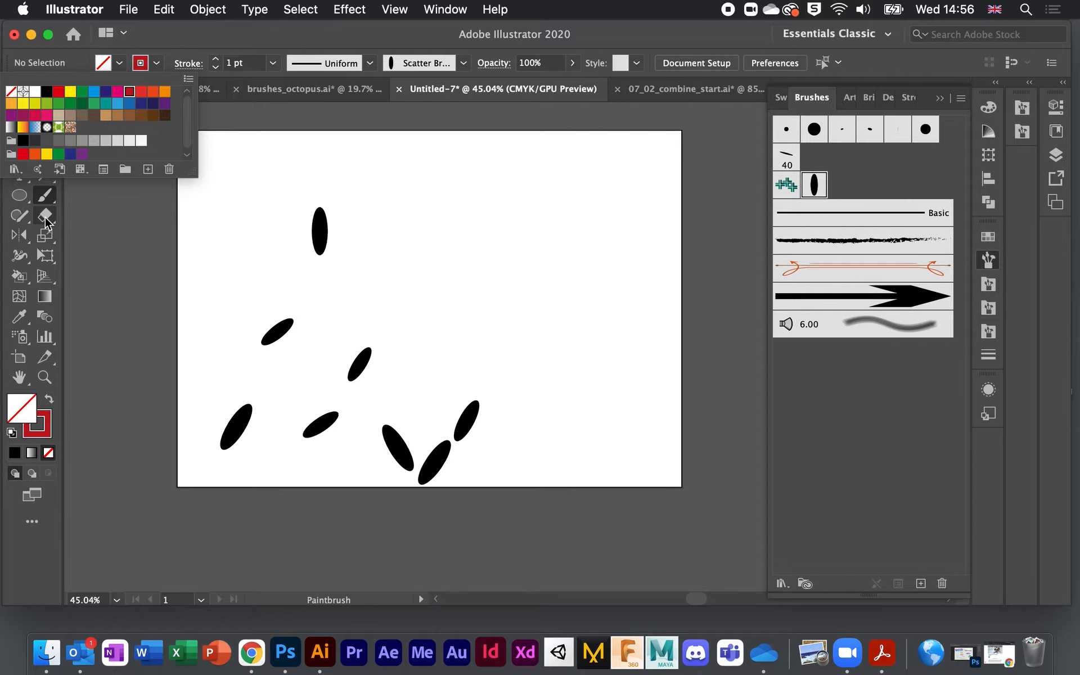
Step: Select the stroke of scattered ellipses and recolour it magenta
left_click(19, 115)
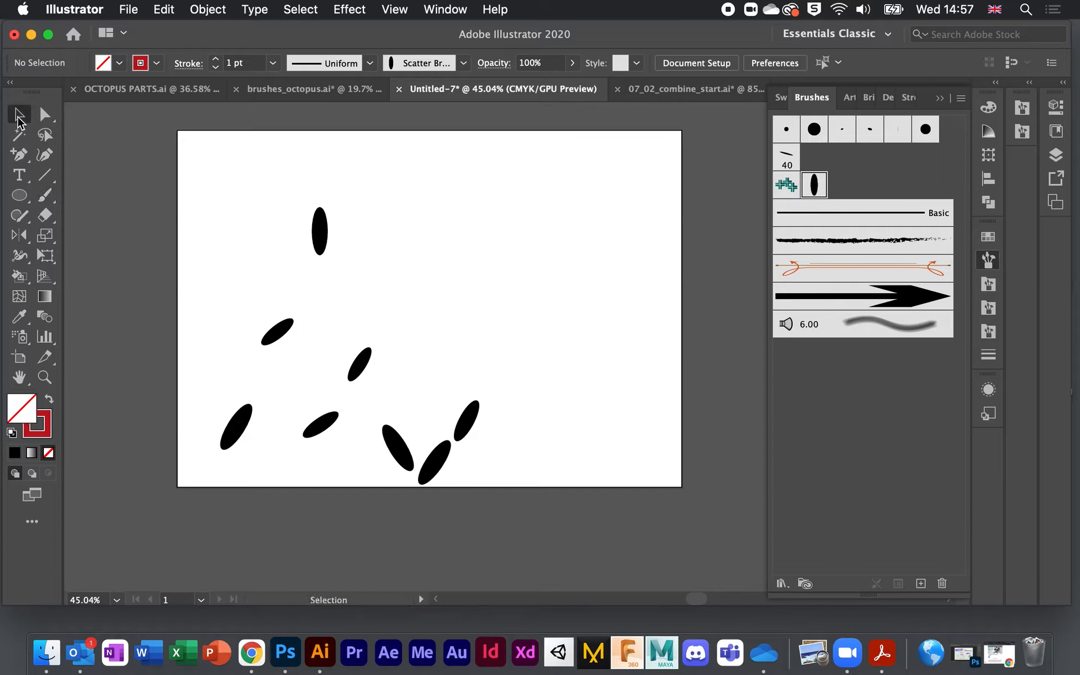
left_click(299, 231)
left_click(173, 325)
left_click_drag(188, 302, 539, 544)
left_click(156, 62)
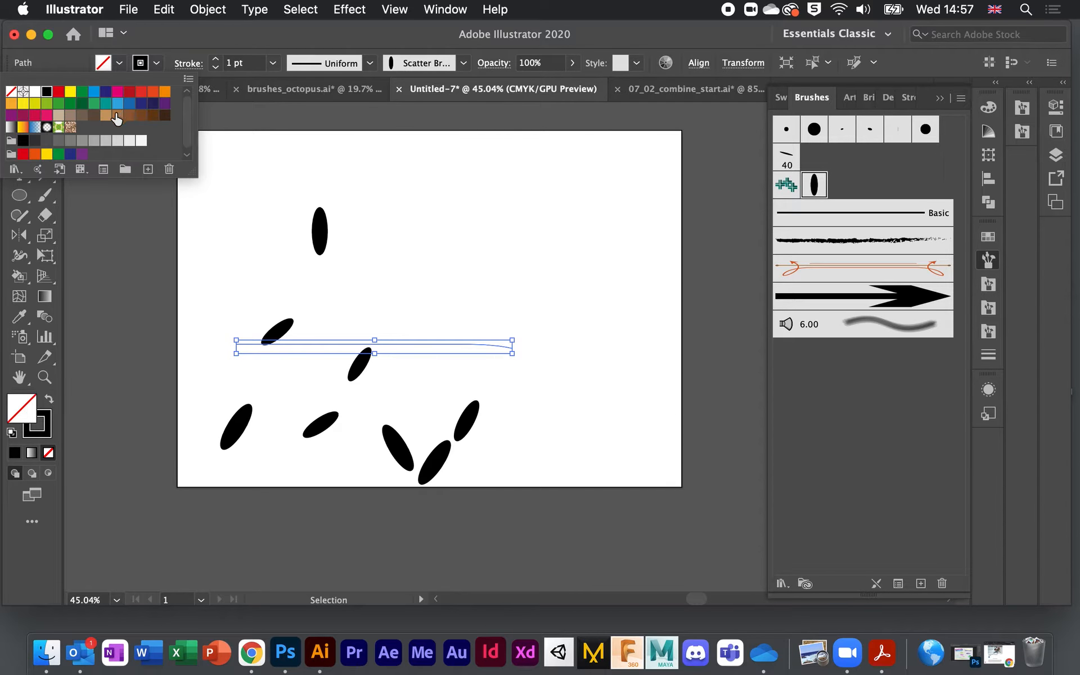
left_click(117, 91)
left_click(163, 288)
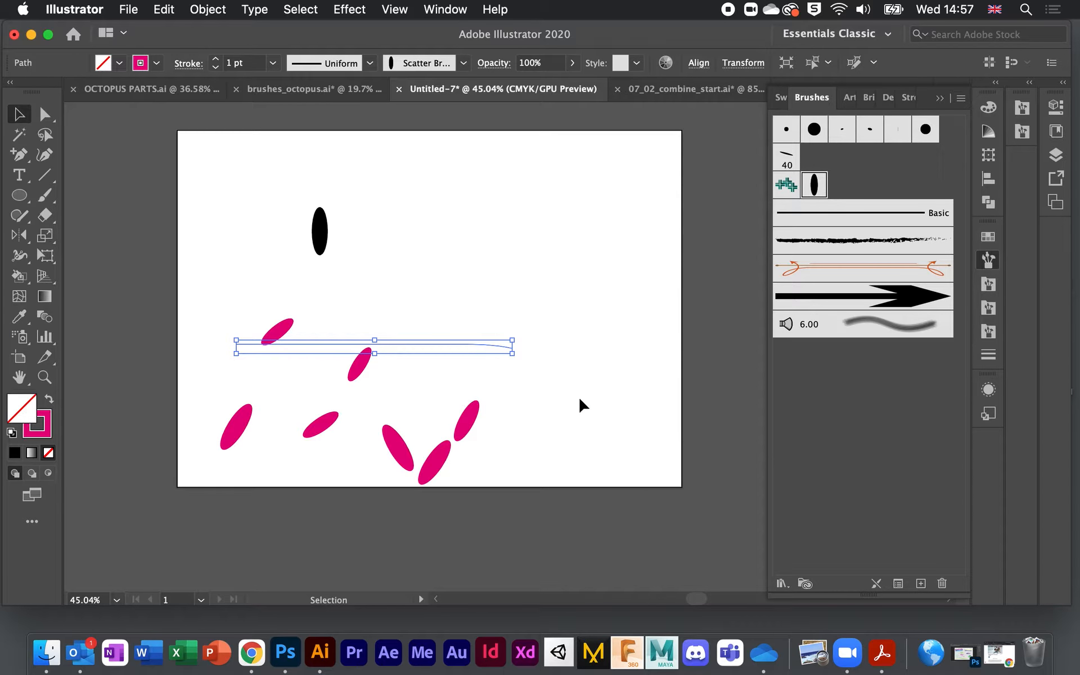
scroll(548, 307, "up", 1)
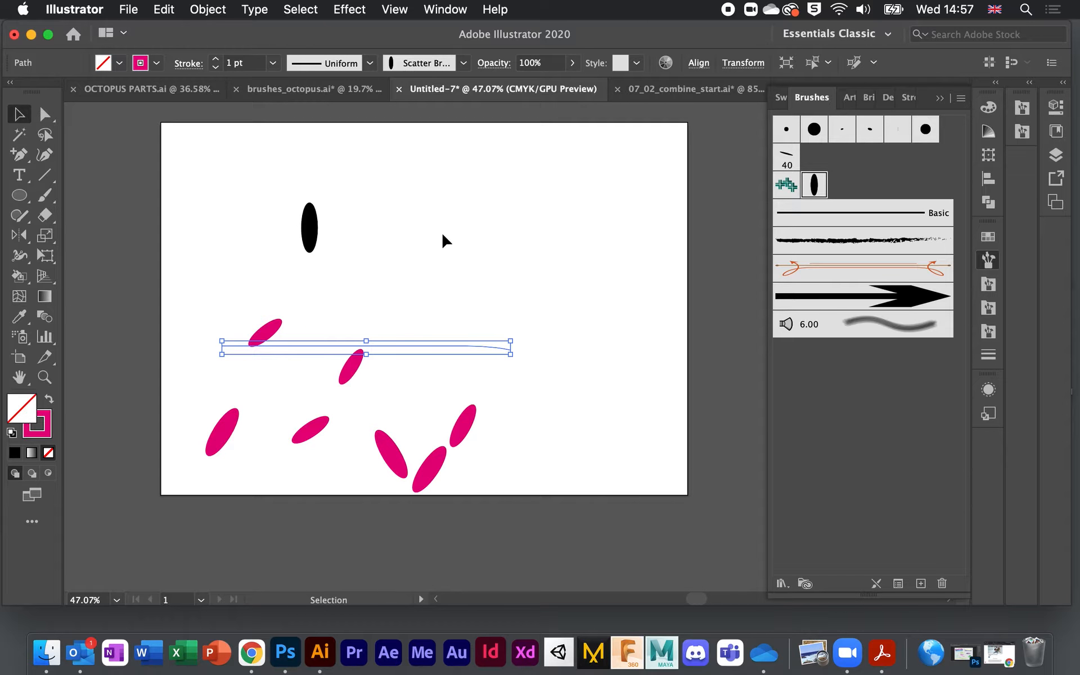
Step: Delete the pink ellipse scatter stroke and black ellipse, leaving Untitled-7 blank
scroll(485, 224, "up", 3)
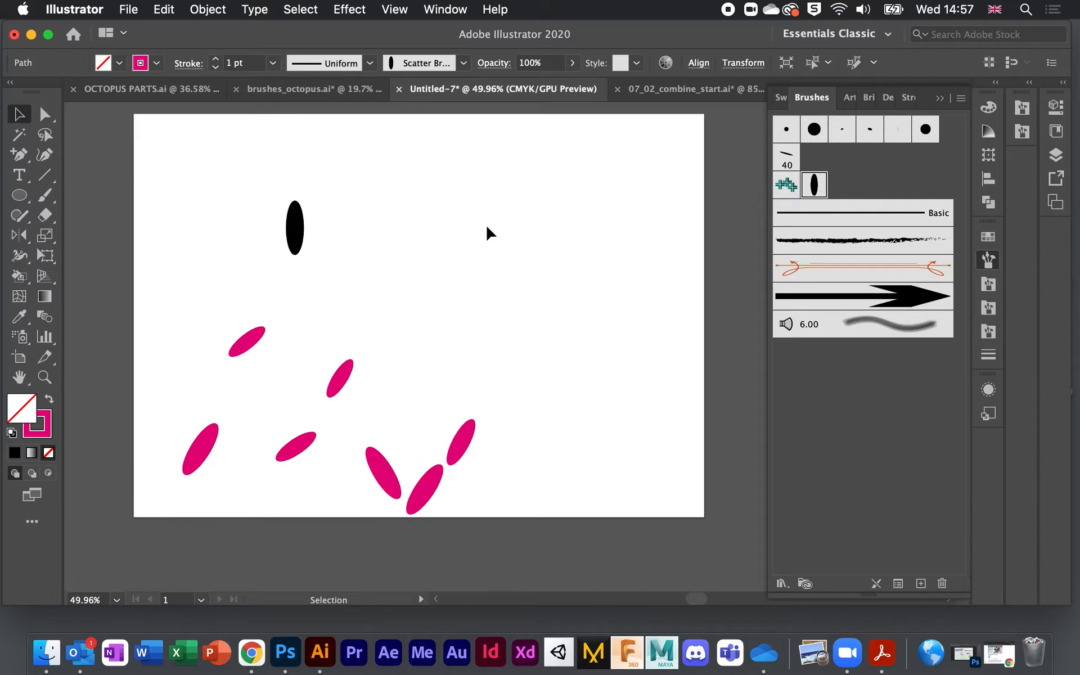
scroll(487, 228, "down", 3)
scroll(487, 228, "right", 1)
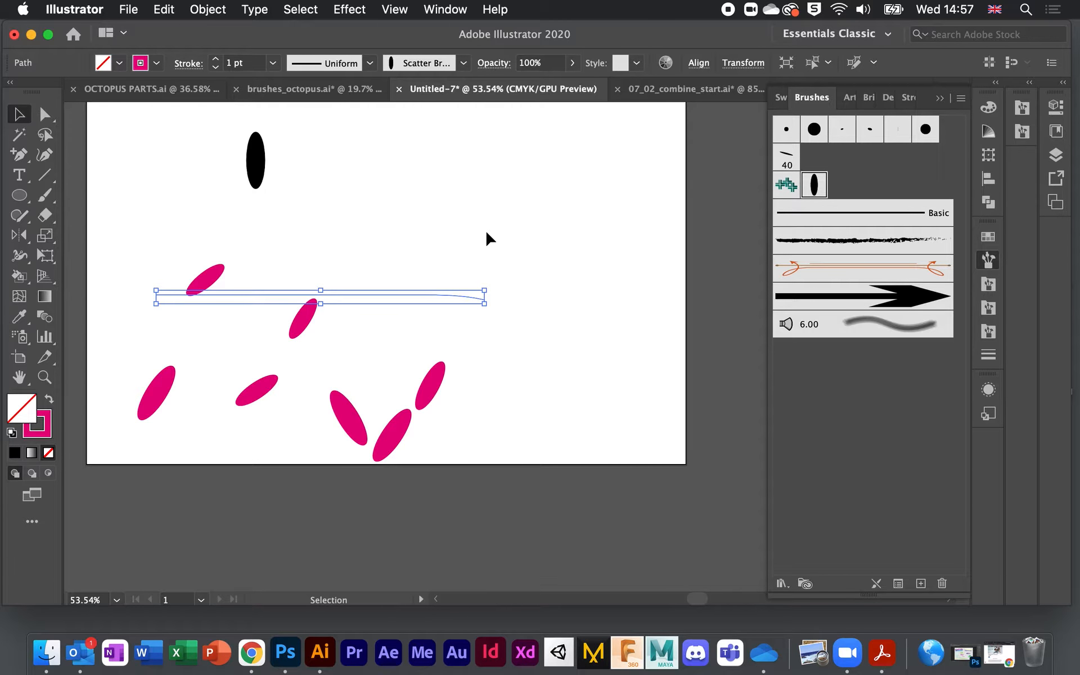
scroll(487, 236, "down", 1)
scroll(487, 236, "left", 2)
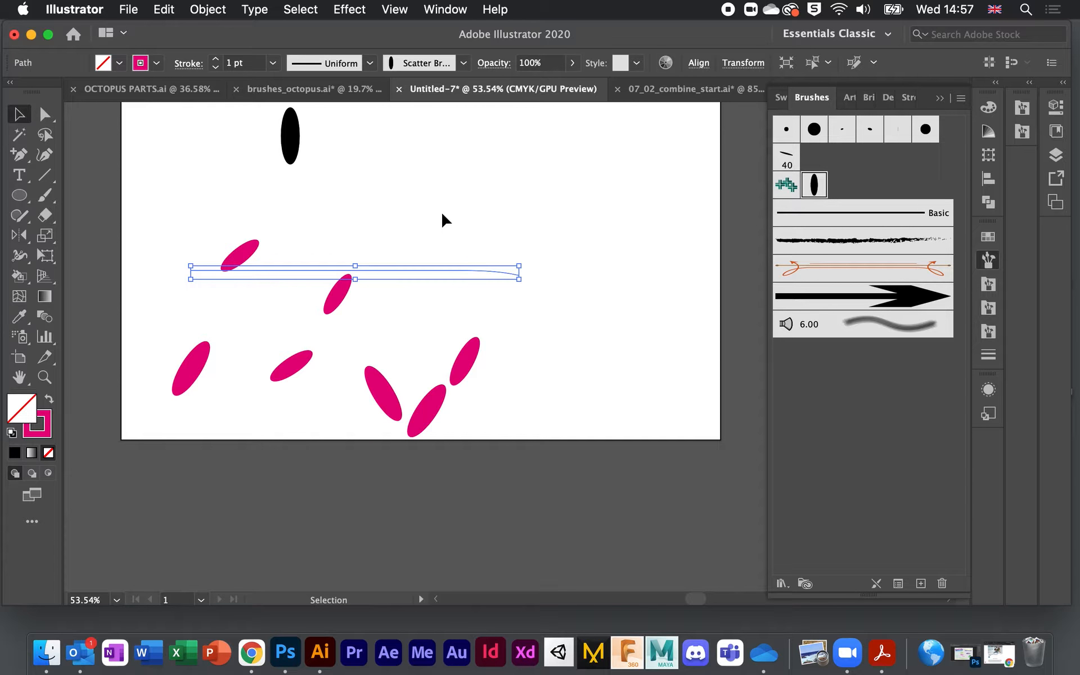
scroll(439, 220, "up", 1)
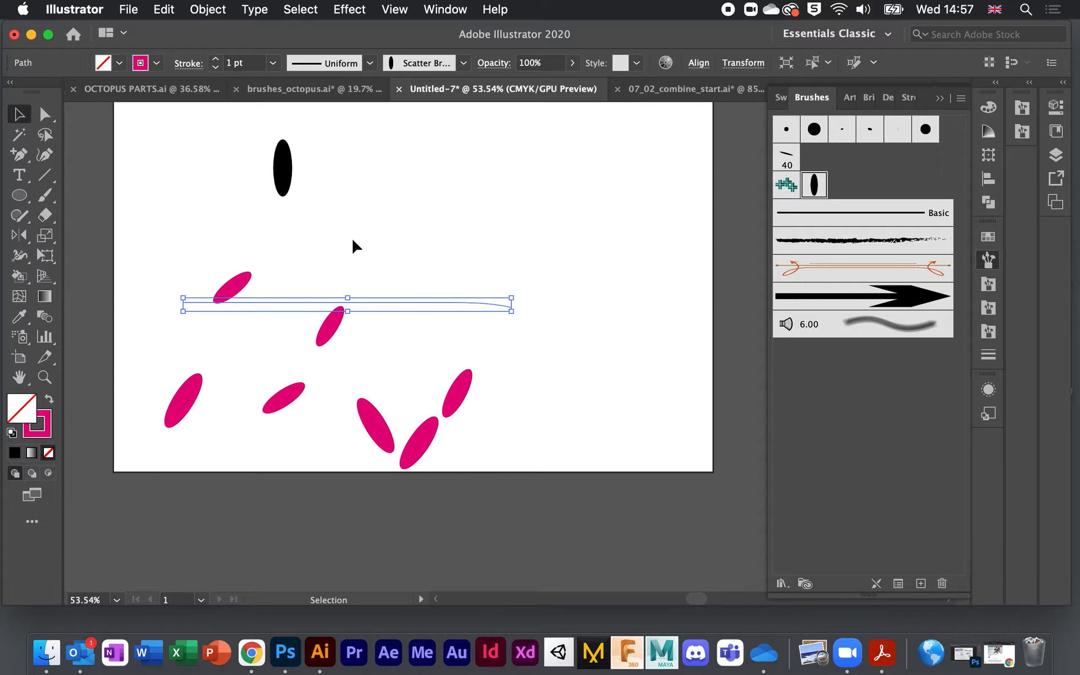
scroll(401, 278, "up", 1)
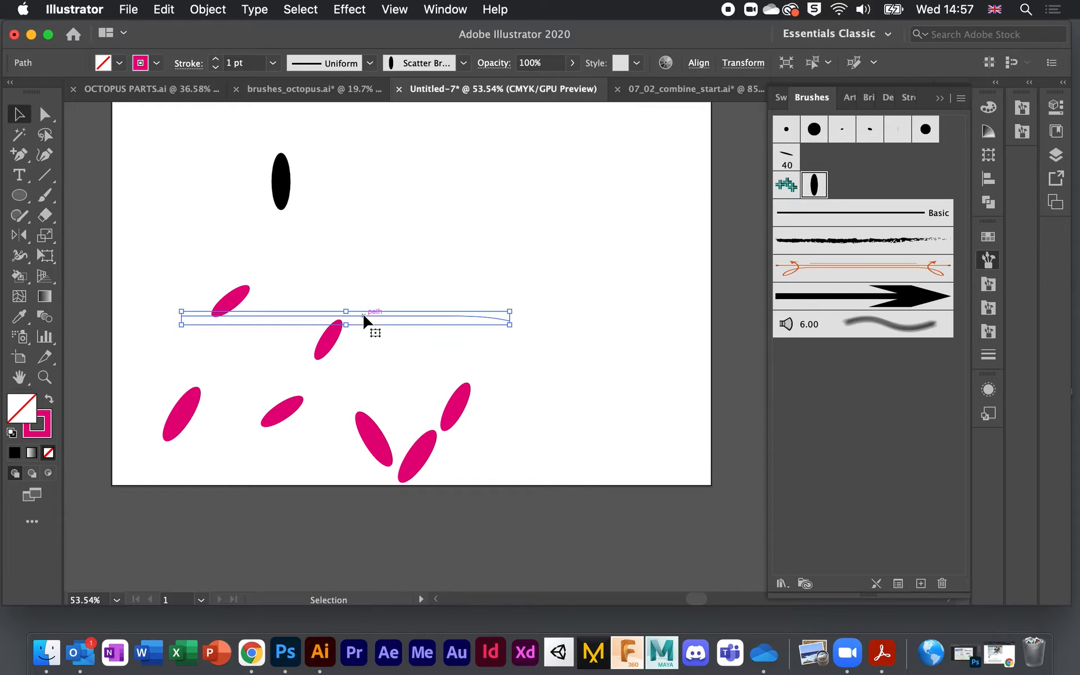
key("Delete")
left_click(280, 179)
key("Delete")
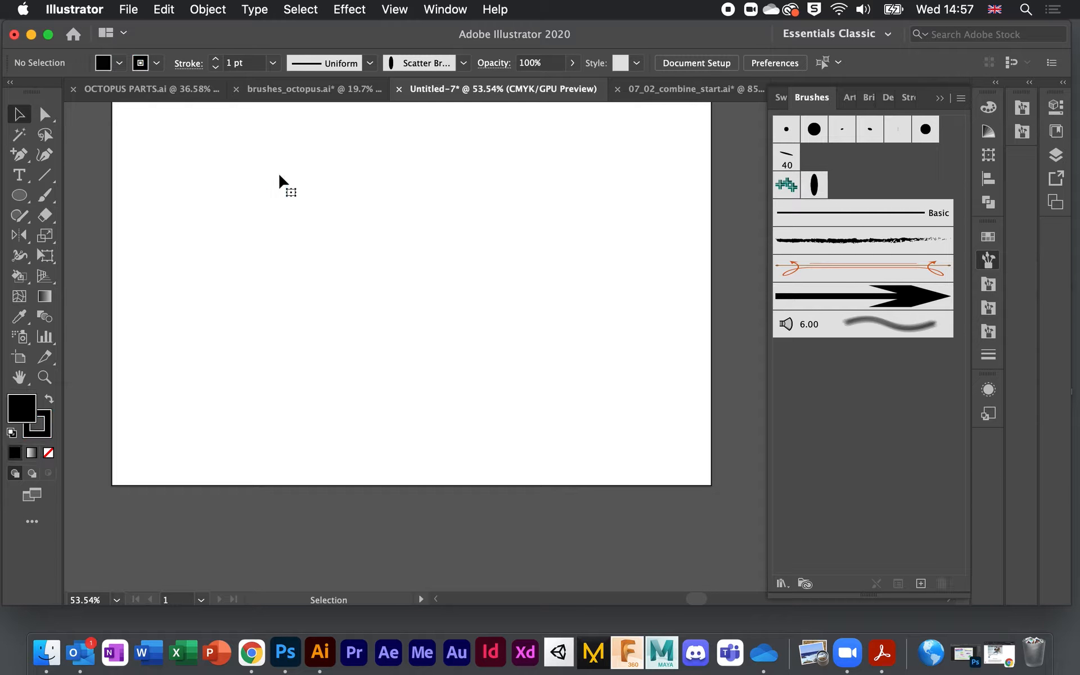
scroll(335, 262, "up", 3)
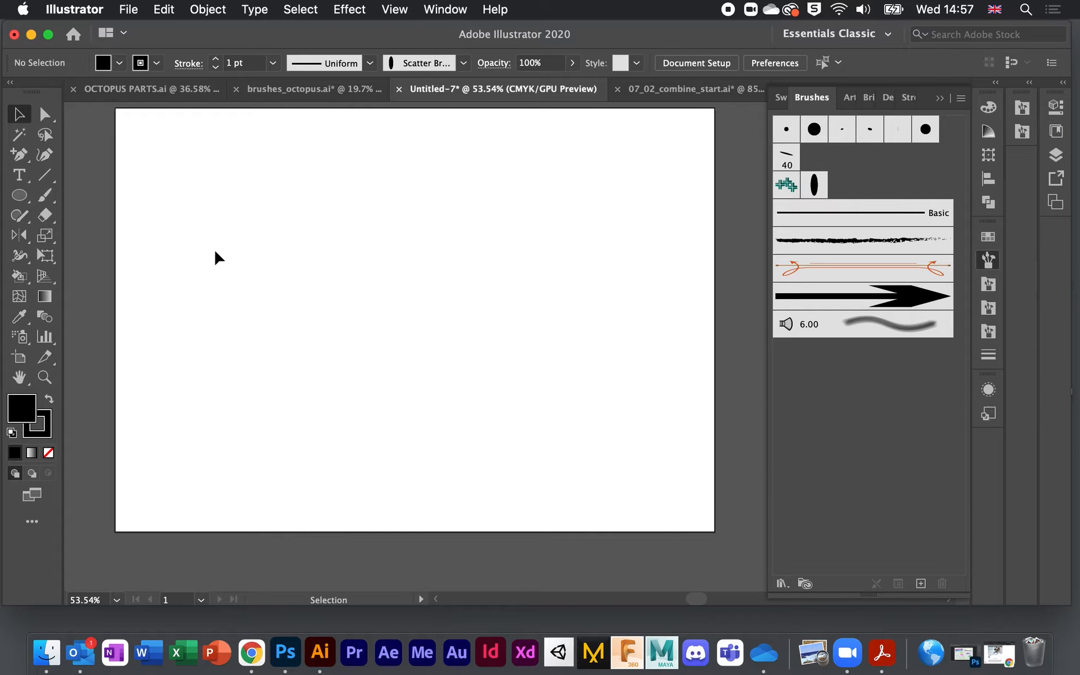
left_click_drag(167, 38, 271, 77)
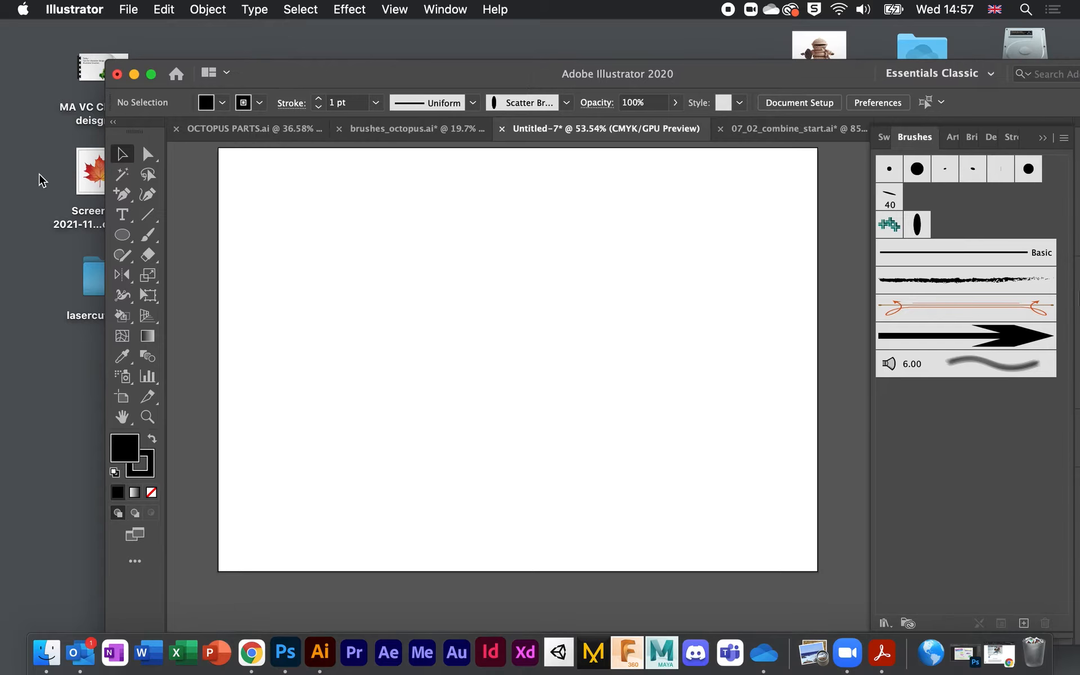
left_click_drag(92, 171, 597, 270)
left_click_drag(462, 74, 374, 36)
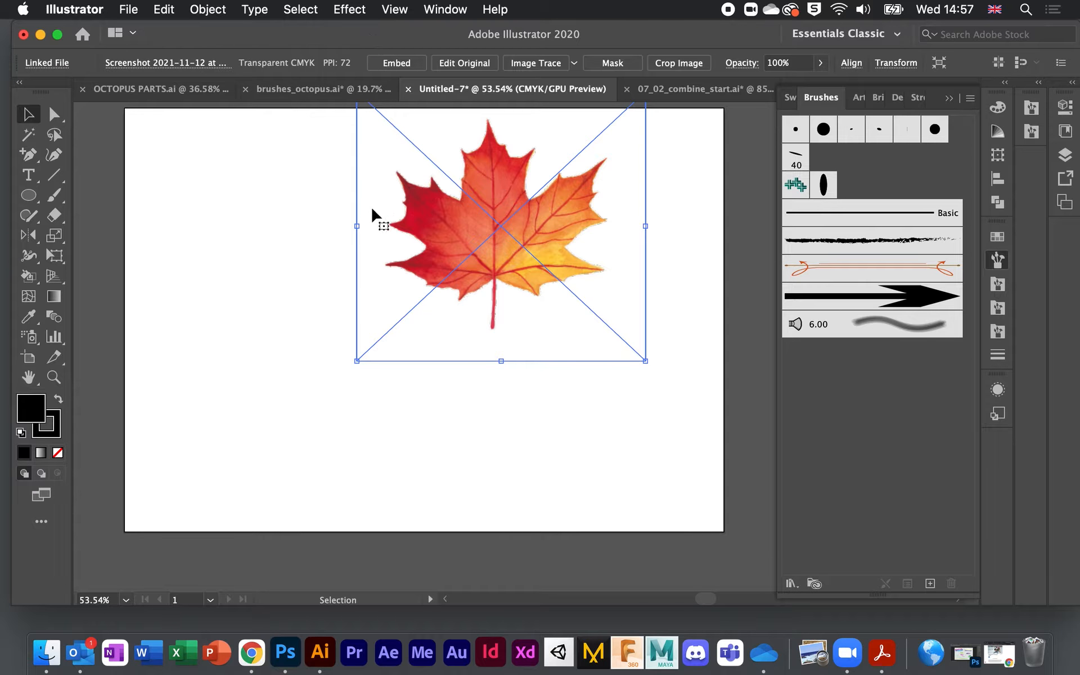
left_click_drag(446, 222, 333, 272)
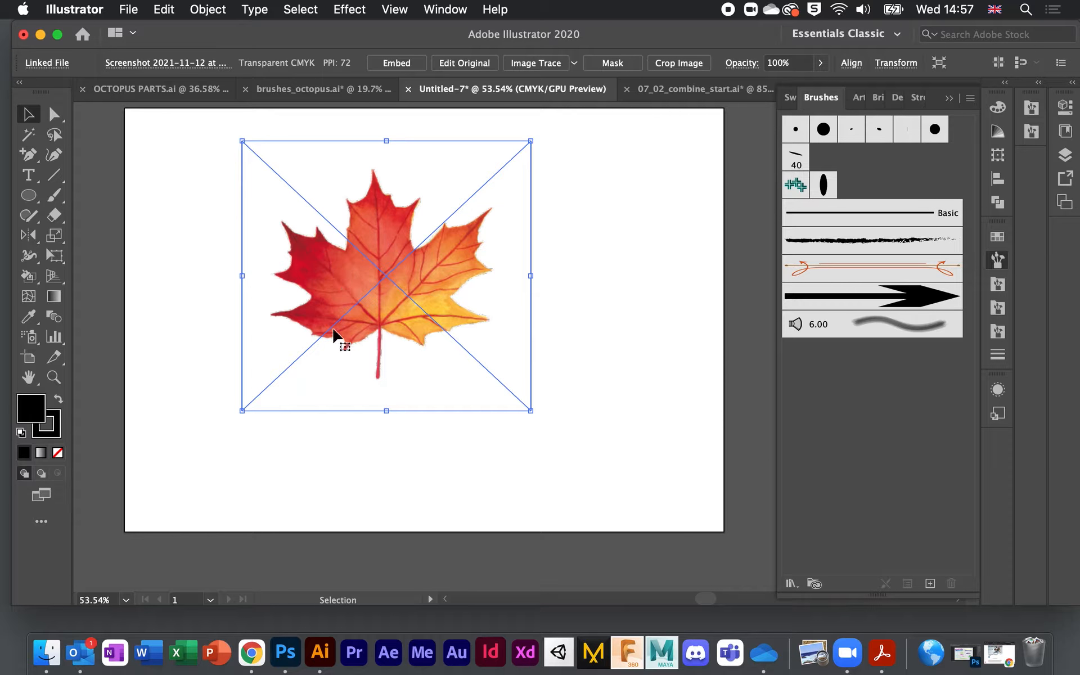
left_click_drag(357, 259, 379, 273)
scroll(653, 304, "right", 5)
scroll(380, 273, "left", 5)
scroll(380, 272, "up", 1)
left_click_drag(479, 331, 338, 303)
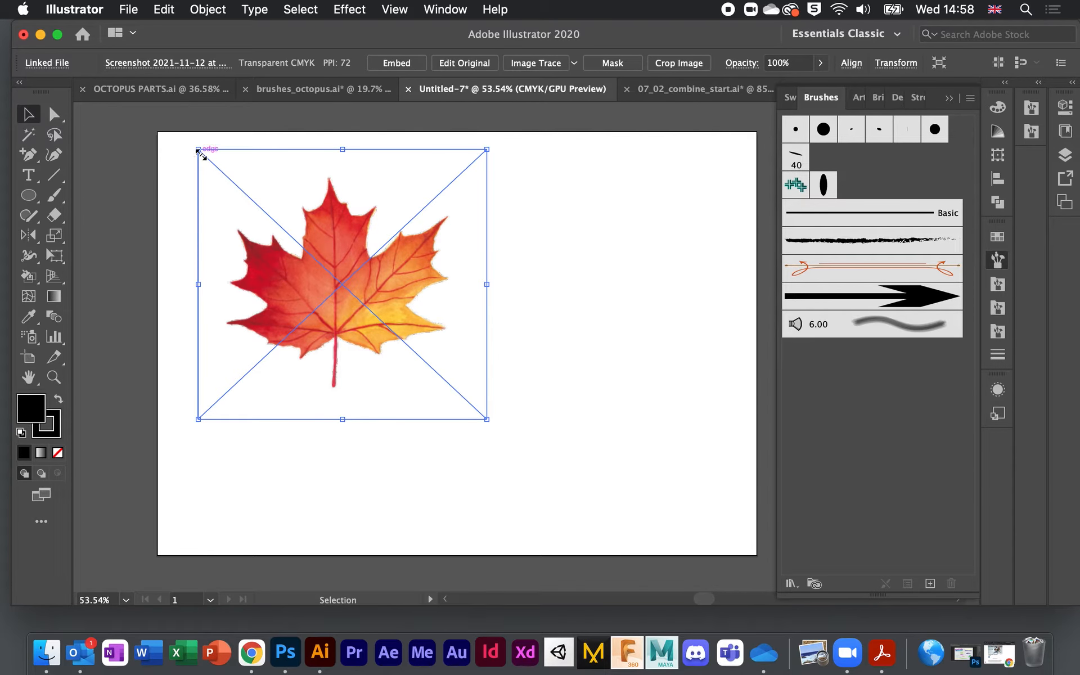
mouse_move(200, 155)
left_mouse_down()
mouse_move(309, 265)
mouse_move(369, 287)
mouse_move(388, 318)
mouse_move(253, 191)
mouse_move(248, 172)
mouse_move(488, 246)
mouse_move(881, 414)
left_mouse_up()
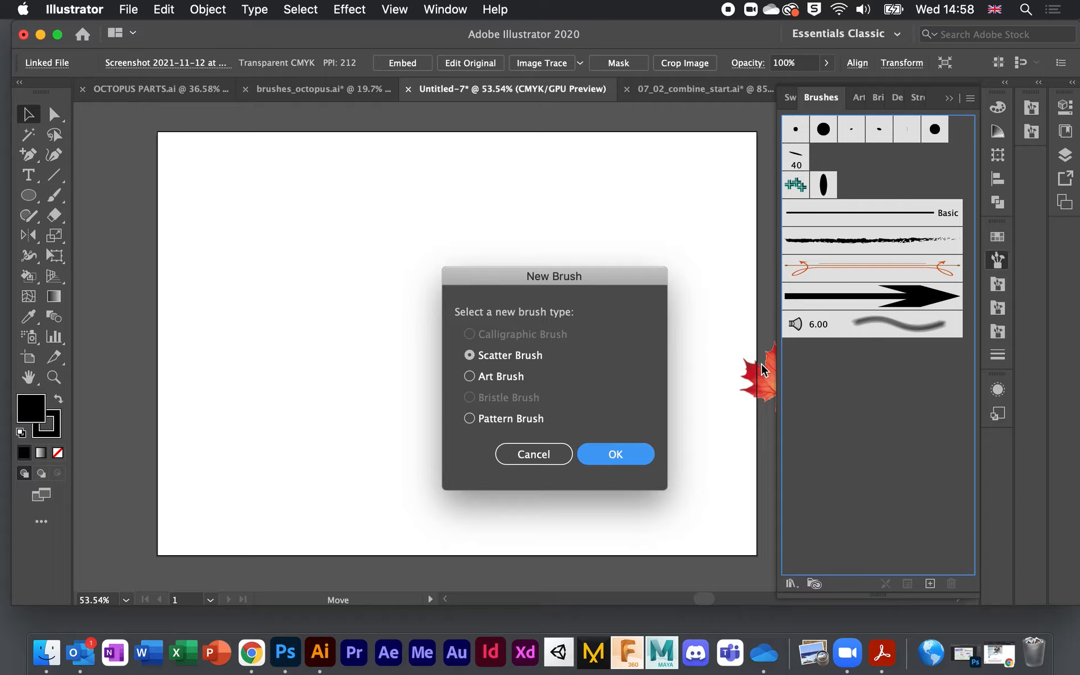
left_click(615, 455)
left_click(703, 343)
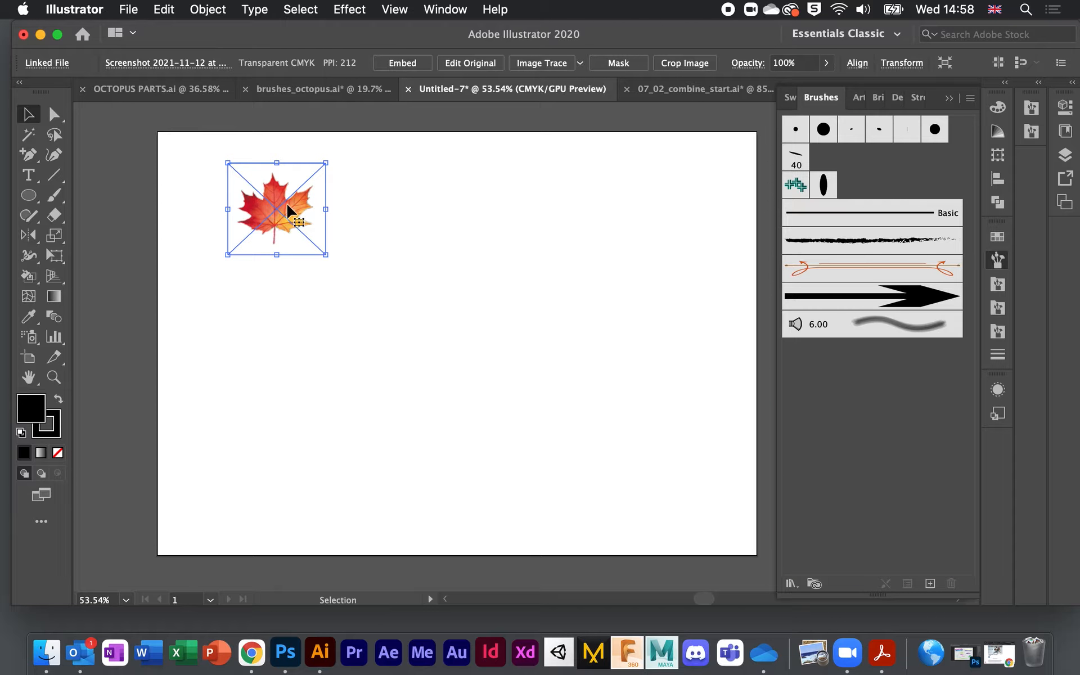
left_click_drag(280, 211, 260, 212)
key("Delete")
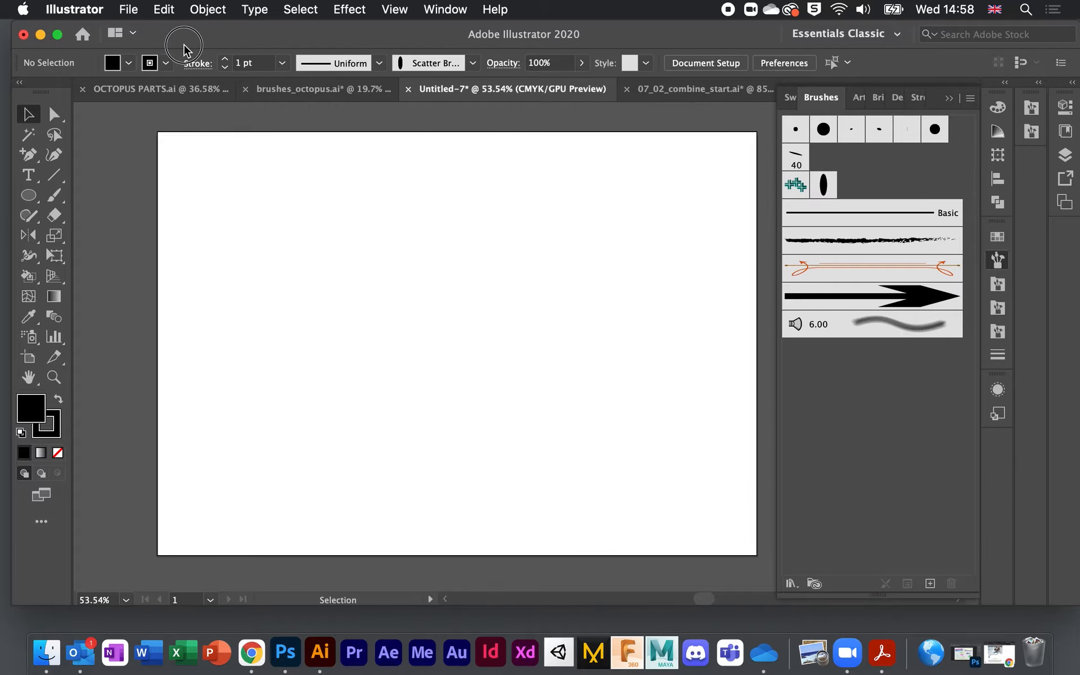
Step: Bring the maple leaf screenshot from the desktop onto the artboard
left_click_drag(180, 36, 309, 37)
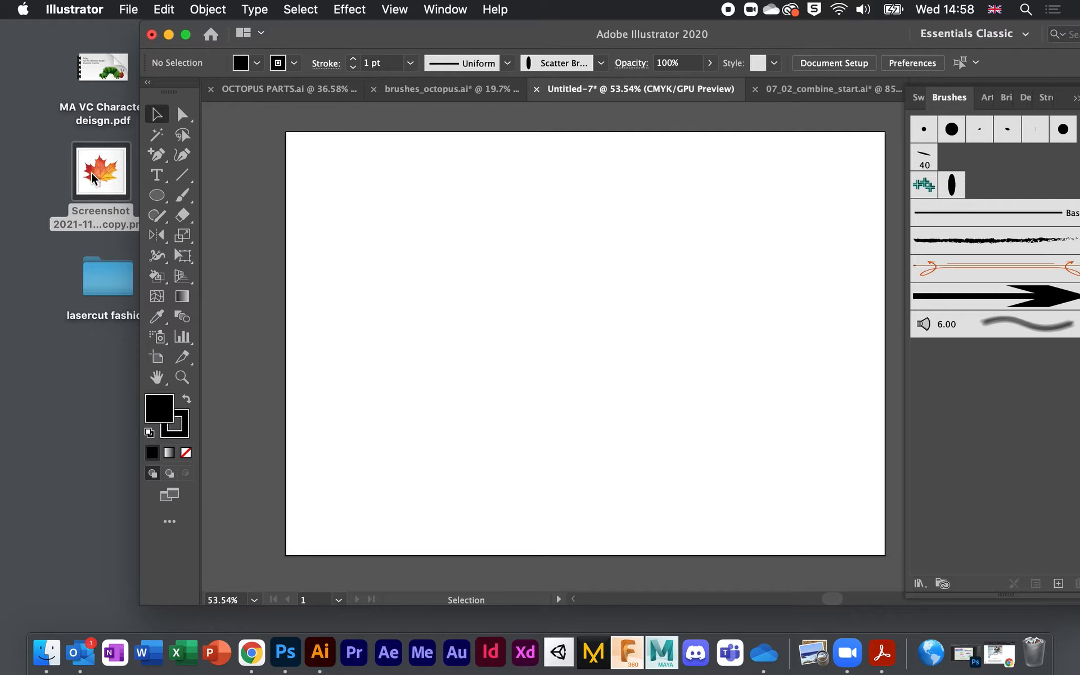
left_click_drag(98, 173, 490, 232)
left_click_drag(434, 34, 291, 13)
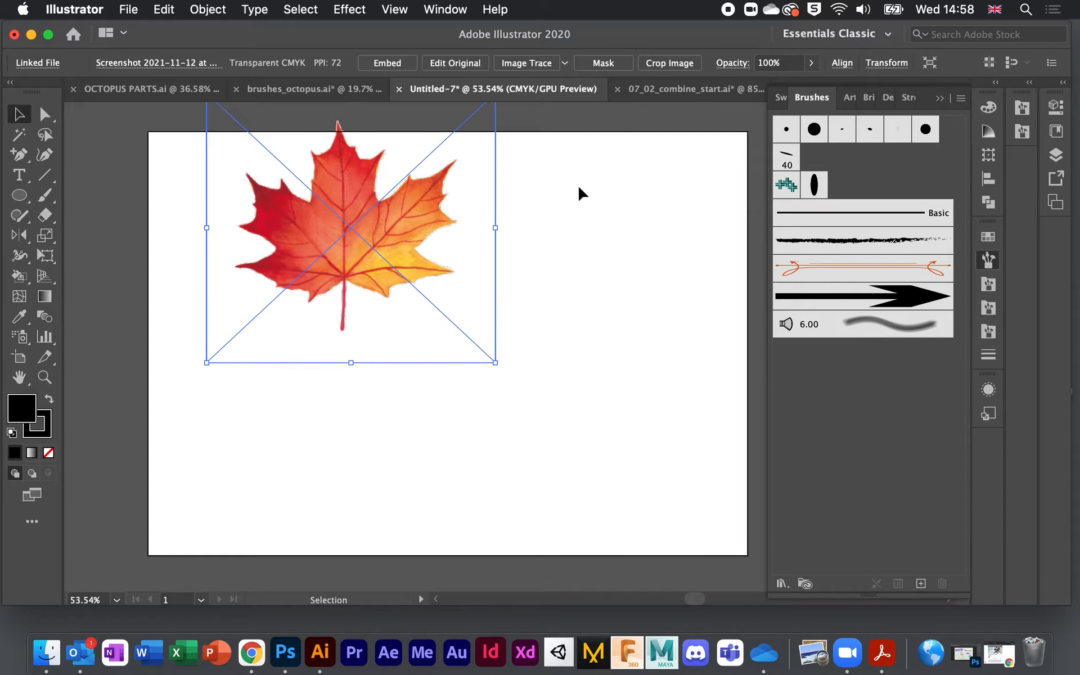
scroll(371, 165, "down", 2)
left_click_drag(342, 165, 314, 220)
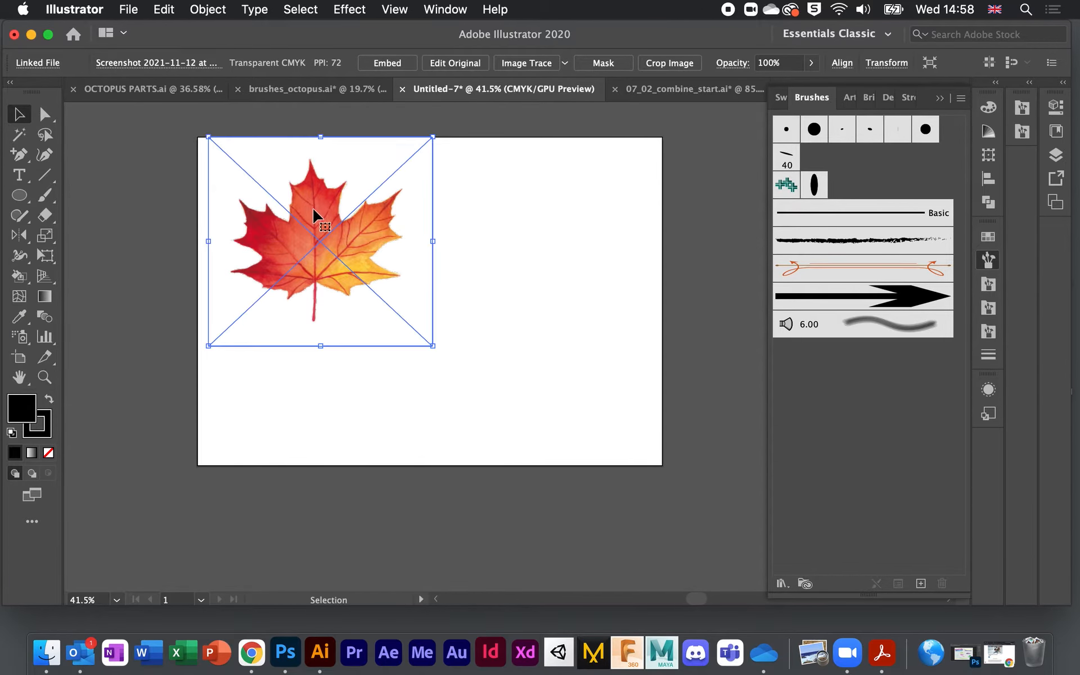
Step: Shrink the leaf to about 44.5 x 41.54 mm at top-left, embed it, and drop it into Brushes
left_click_drag(209, 137, 368, 280)
scroll(370, 273, "up", 3)
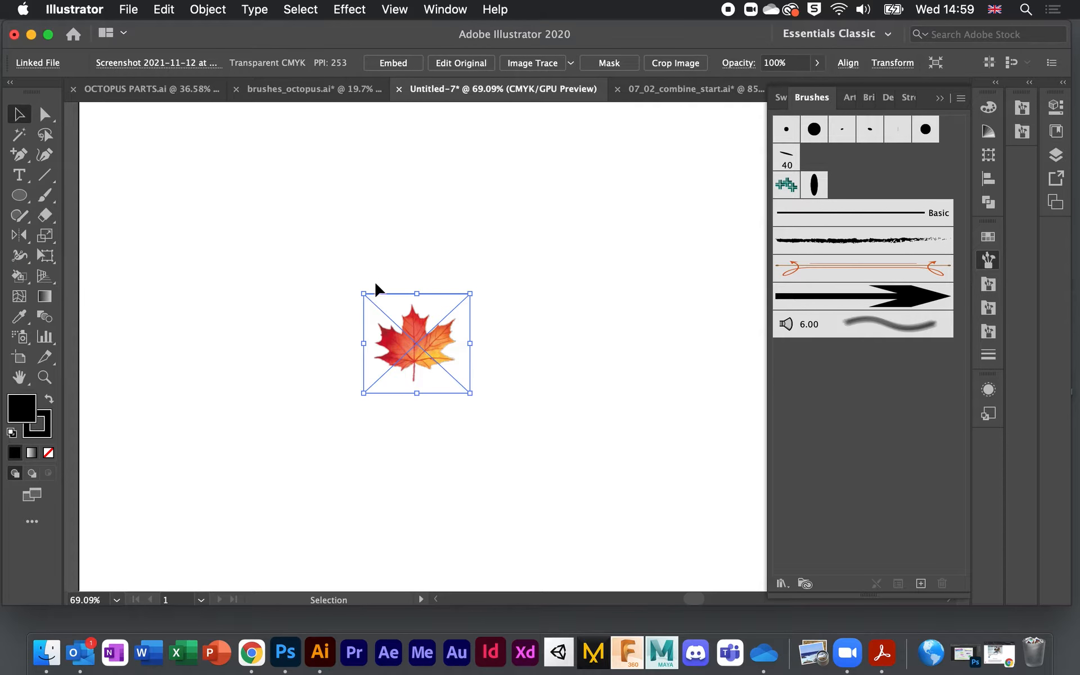
scroll(422, 348, "down", 2)
left_click_drag(422, 349, 260, 171)
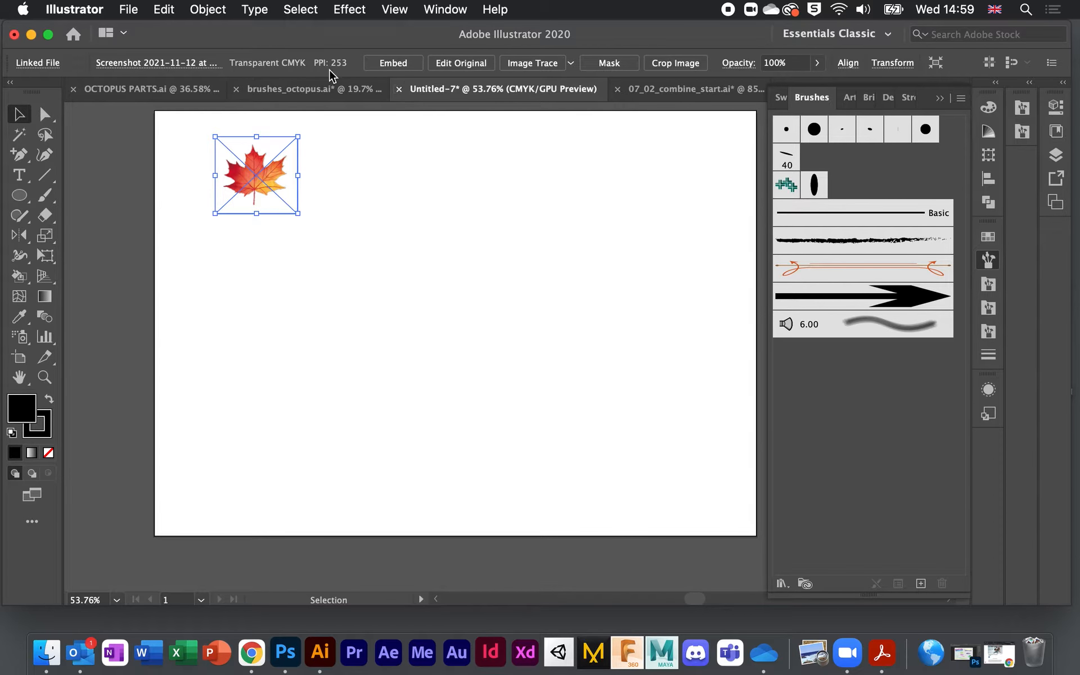
left_click(387, 63)
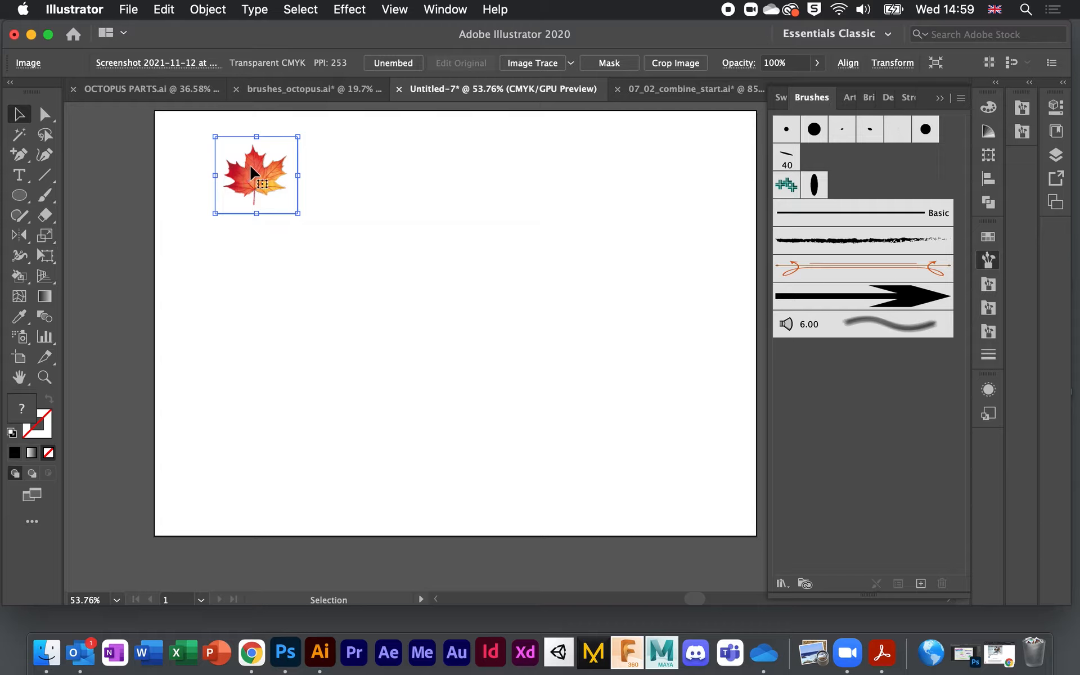
mouse_move(253, 171)
left_mouse_down()
mouse_move(820, 366)
mouse_move(863, 397)
left_mouse_up()
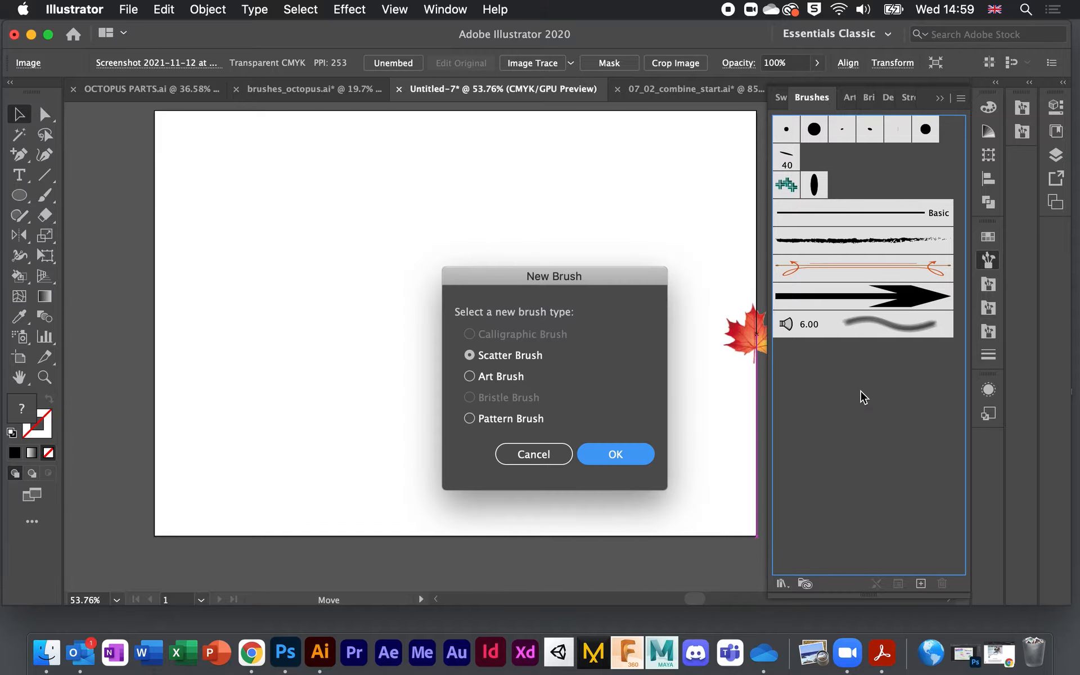
Step: Make the leaf a default scatter brush and paint a short and a long row of maple leaves
left_click(625, 454)
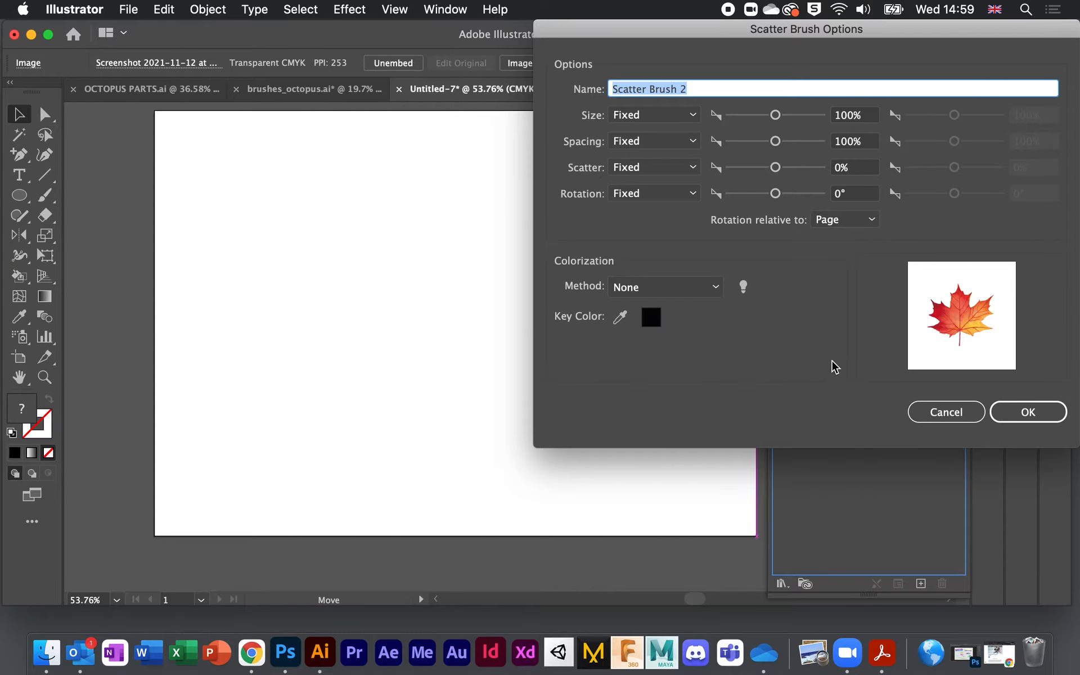
left_click(1023, 415)
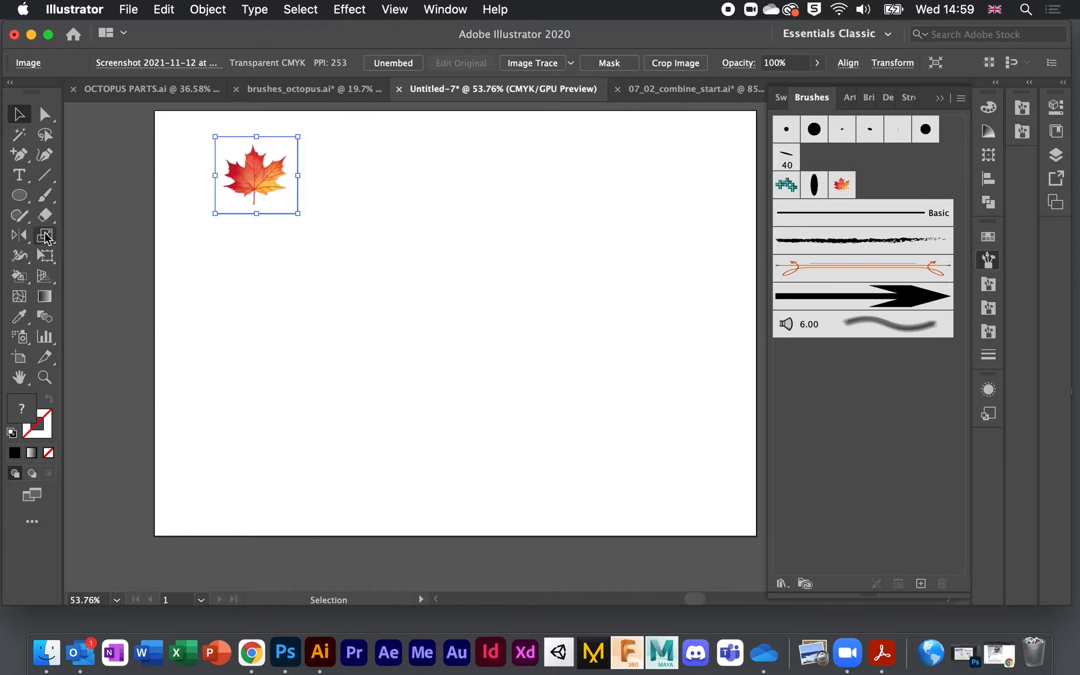
left_click(45, 196)
left_click_drag(208, 306, 456, 309)
mouse_move(231, 386)
left_mouse_down()
mouse_move(602, 411)
mouse_move(656, 393)
left_mouse_up()
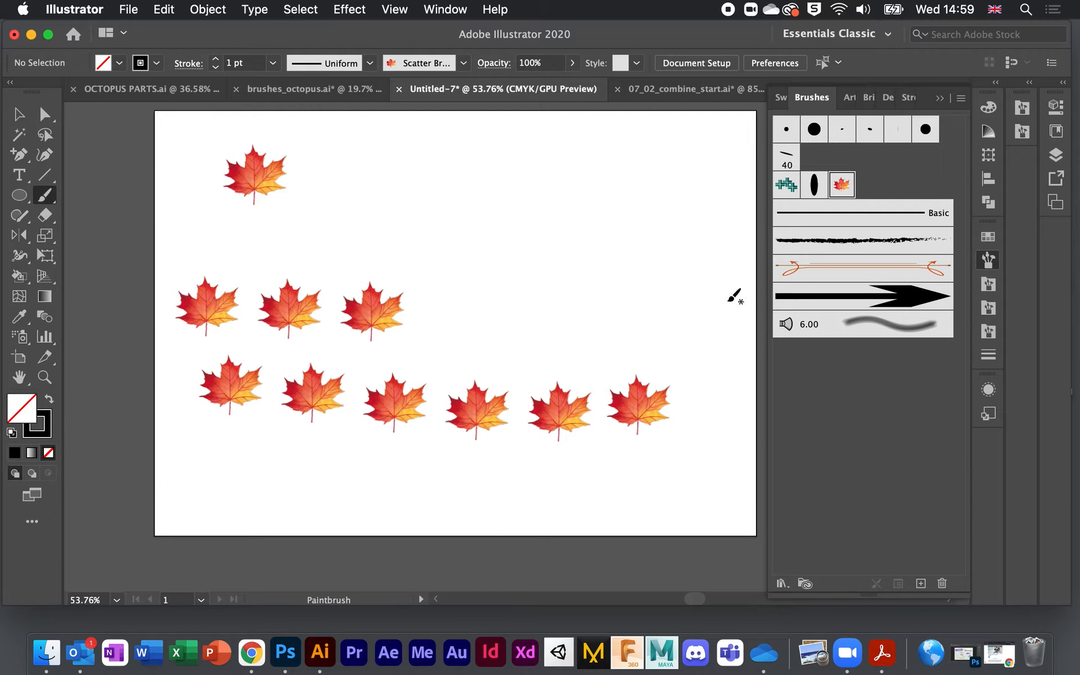
Step: Set the leaf brush Size to Random 94%–121% and Spacing to Random up to 87%
double_click(844, 188)
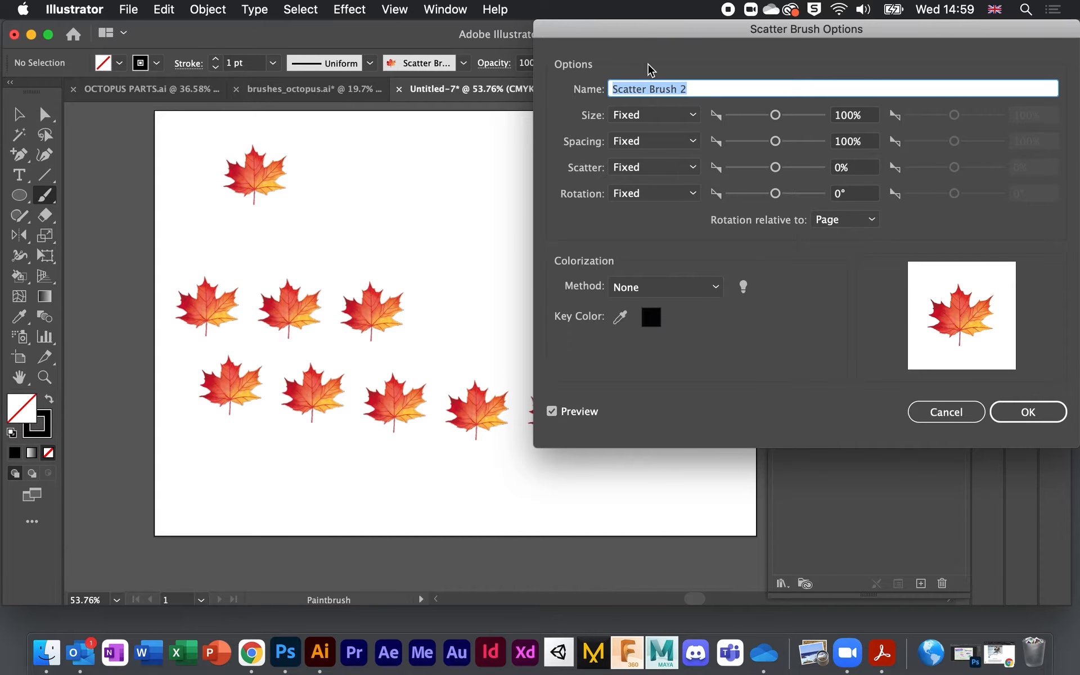
left_click(693, 115)
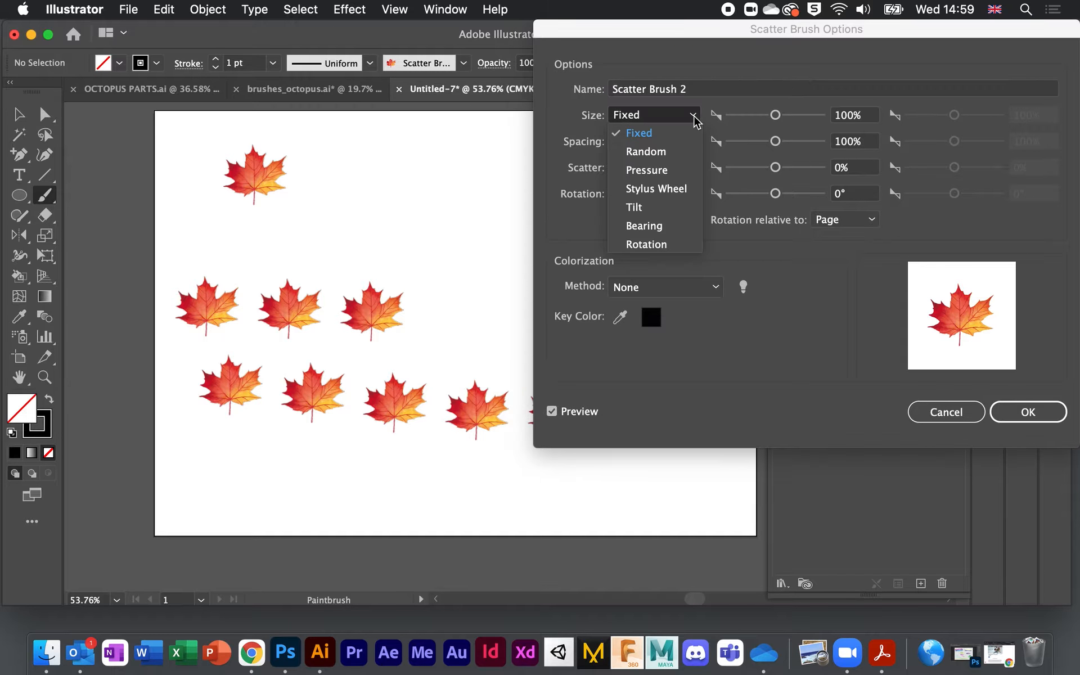
left_click(670, 159)
left_click_drag(775, 115, 772, 116)
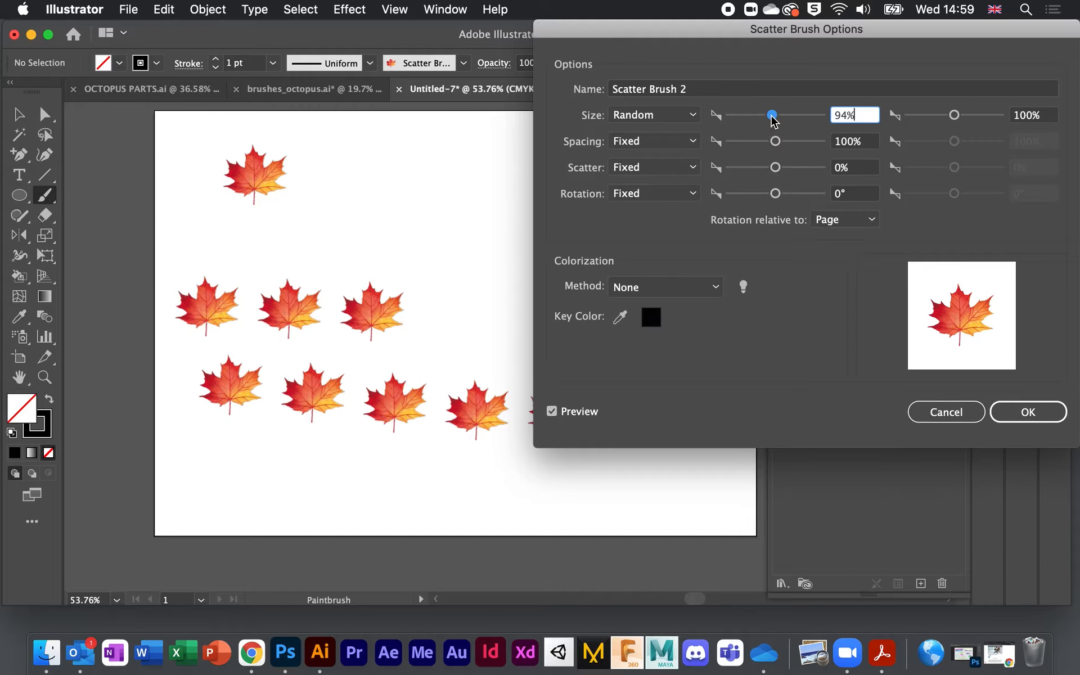
left_click_drag(955, 115, 960, 115)
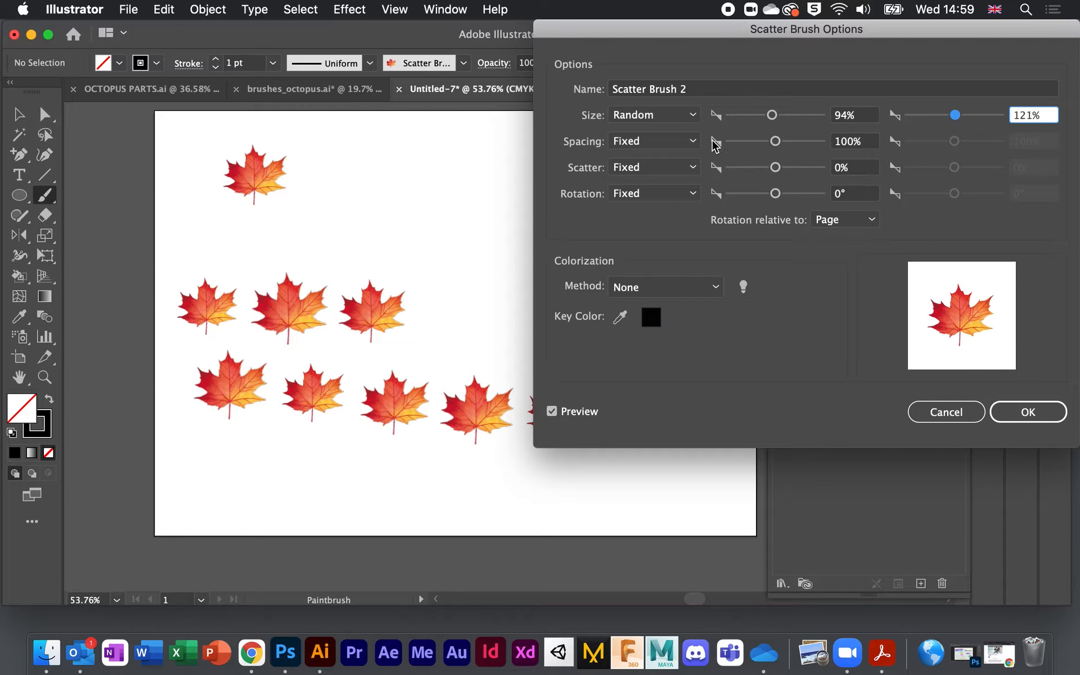
left_click(692, 143)
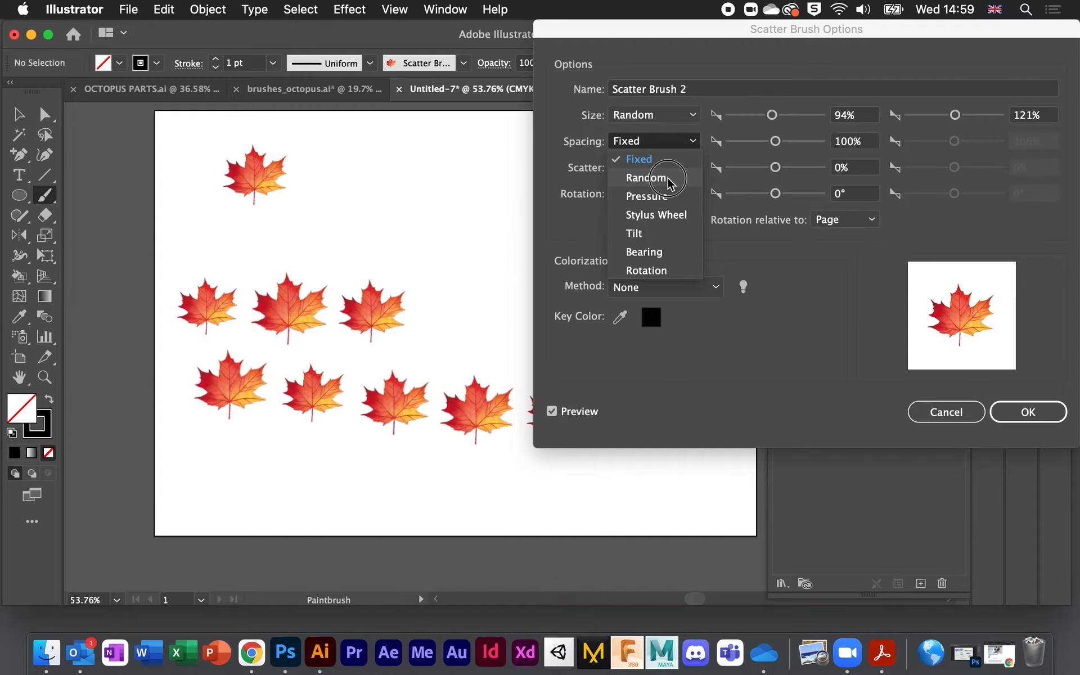
left_click(647, 176)
left_click_drag(775, 142, 749, 141)
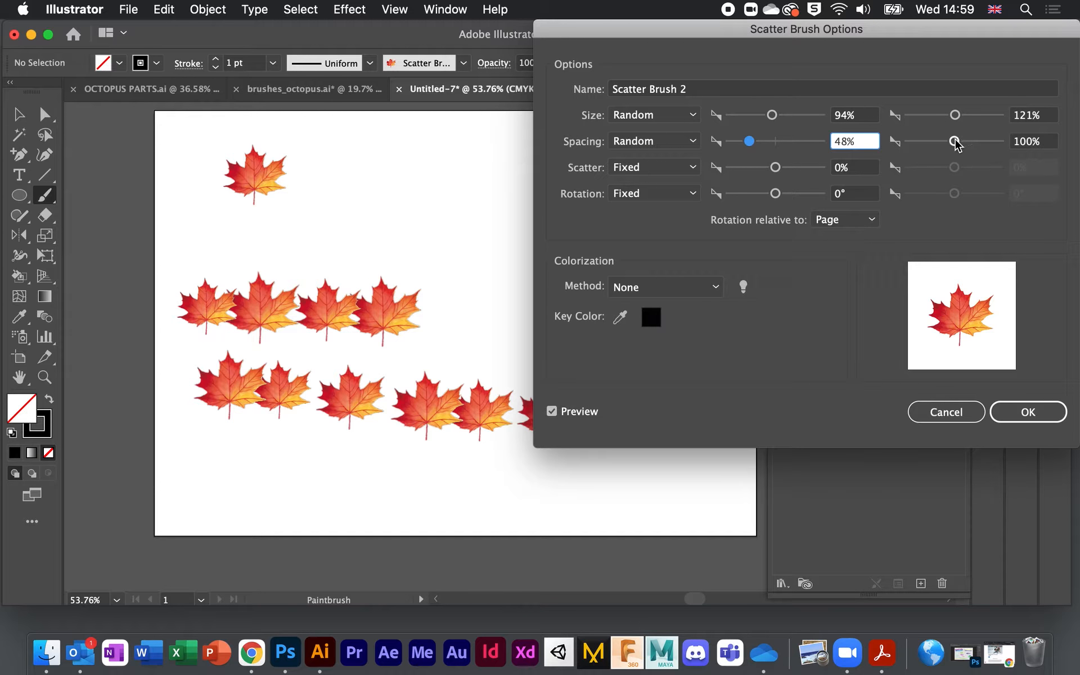
left_click_drag(956, 140, 945, 142)
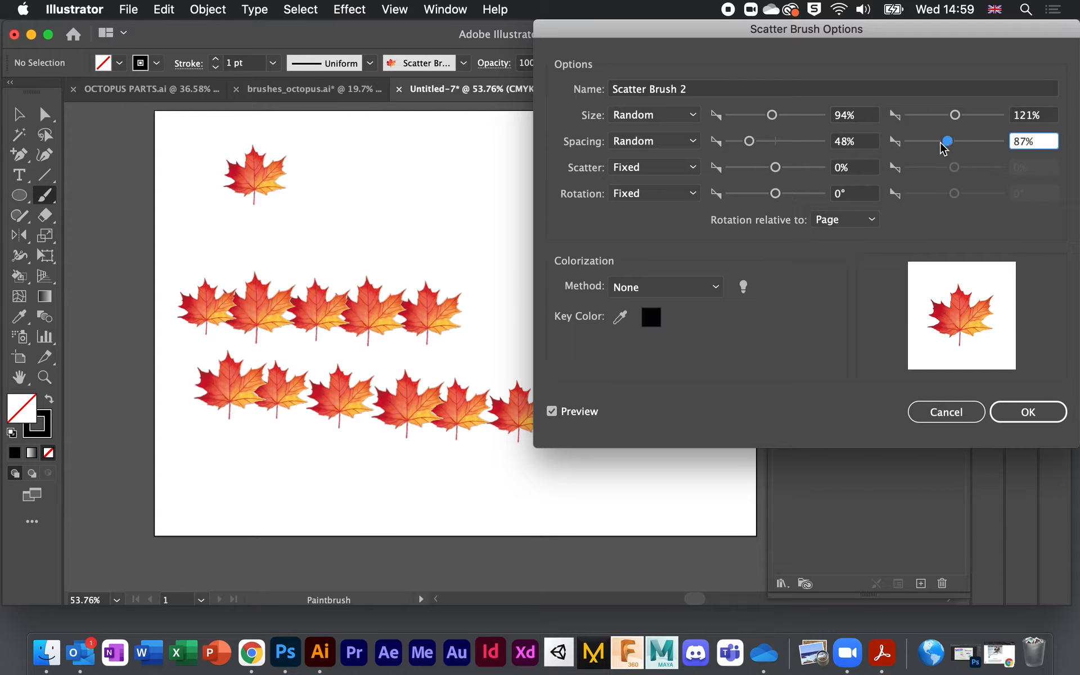
Step: Set Scatter to Random from -312% to 0% and Rotation to Random from -74° to 99°
left_click(695, 167)
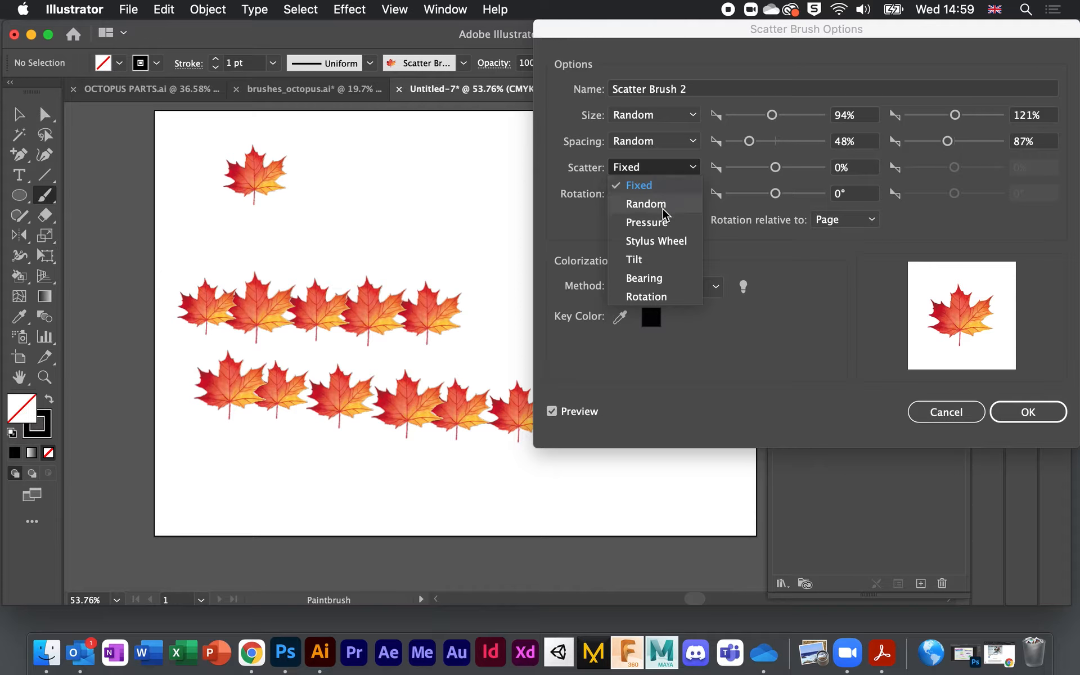
left_click(646, 204)
left_click_drag(776, 167, 759, 174)
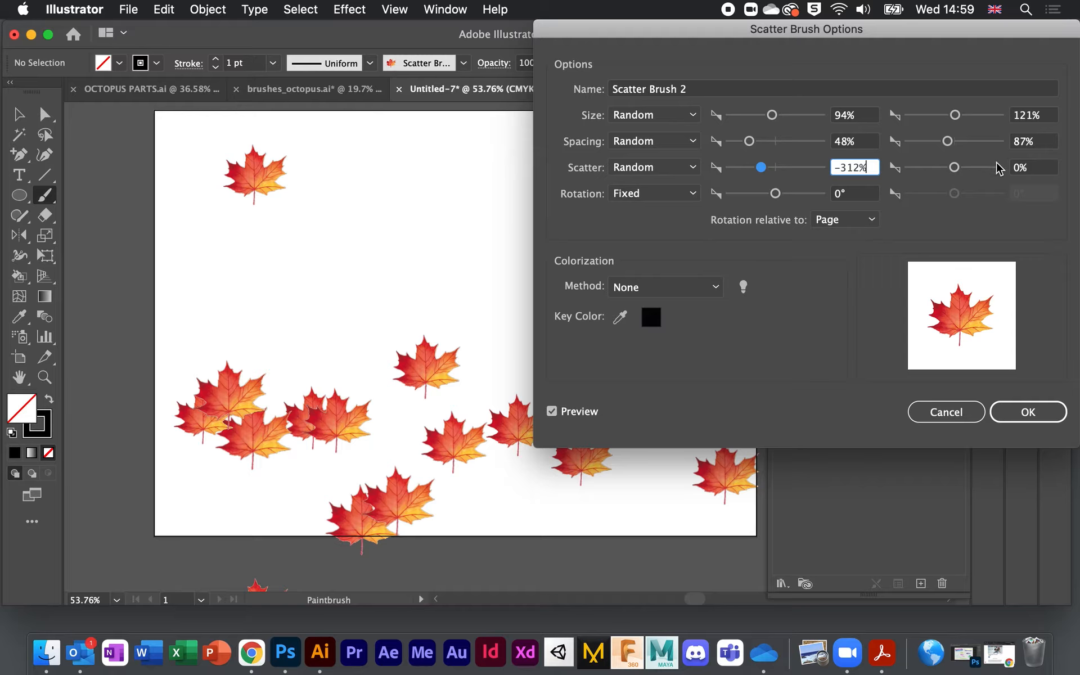
left_click(692, 193)
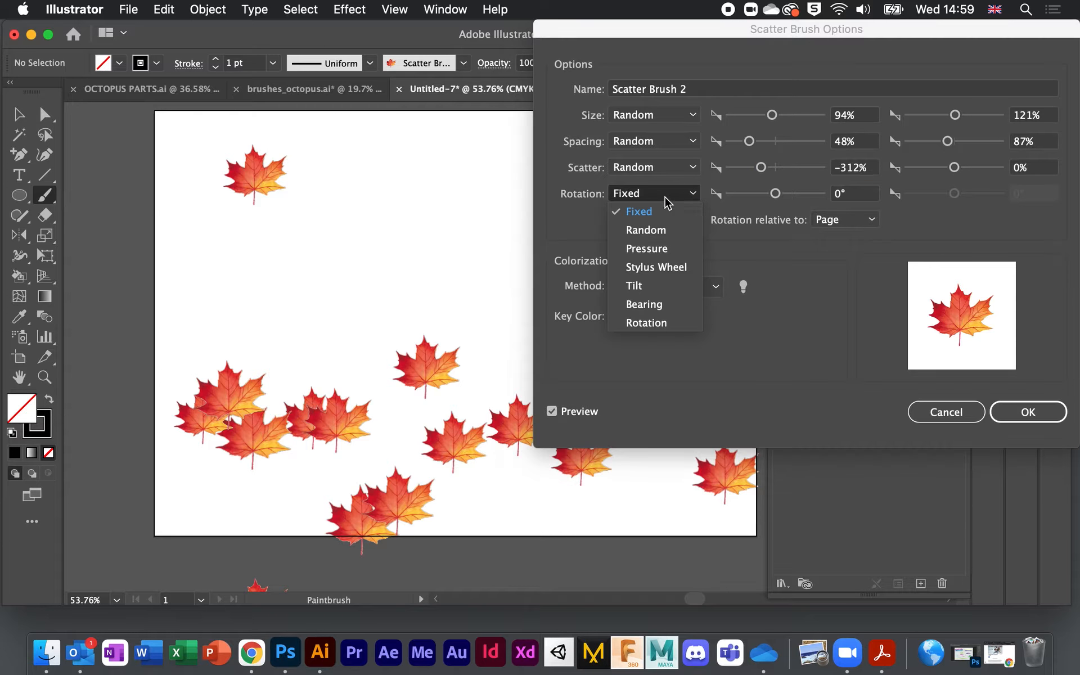
left_click(645, 231)
left_click_drag(775, 193, 757, 193)
left_click_drag(947, 193, 980, 193)
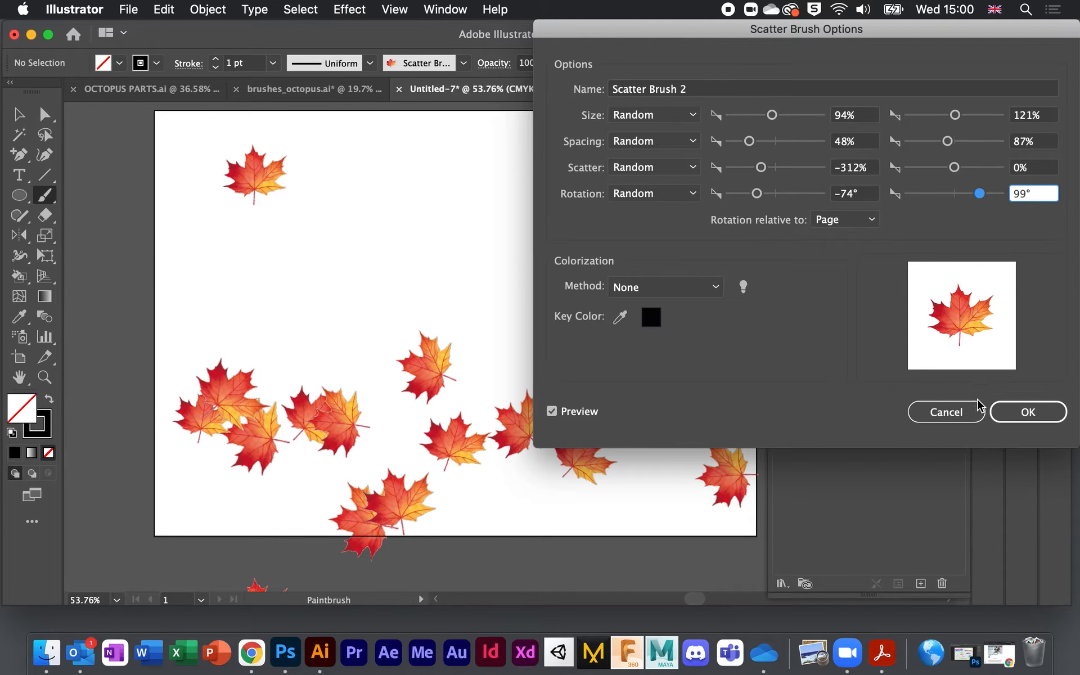
left_click(1007, 410)
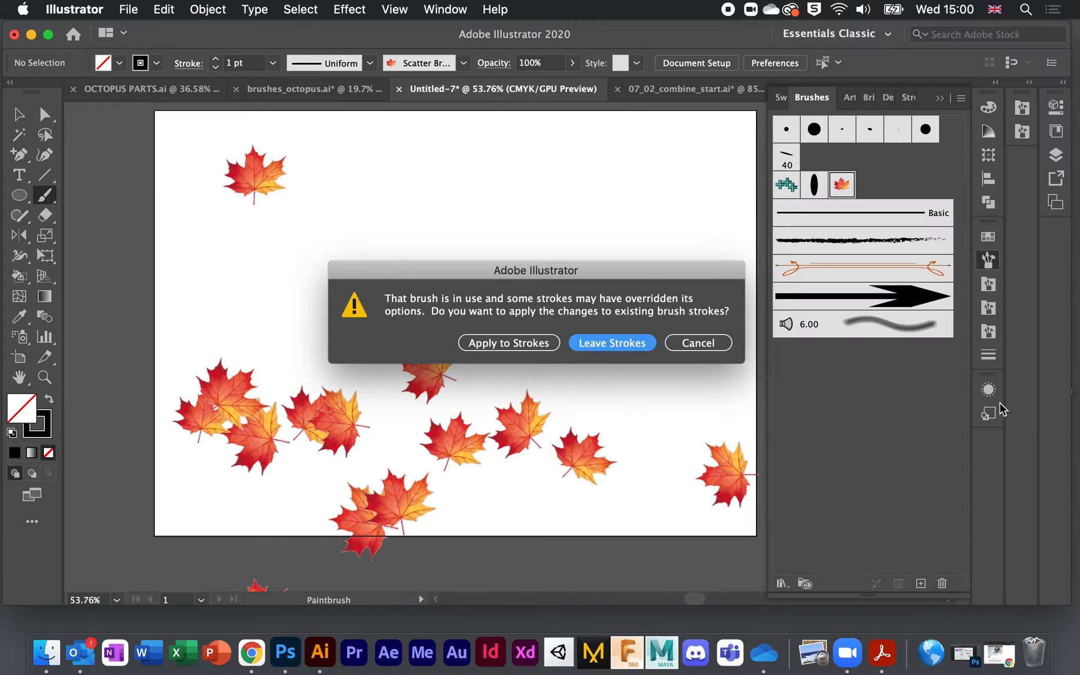
Step: Leave the existing leaf strokes unchanged, then reopen and cancel the leaf brush options
left_click(573, 343)
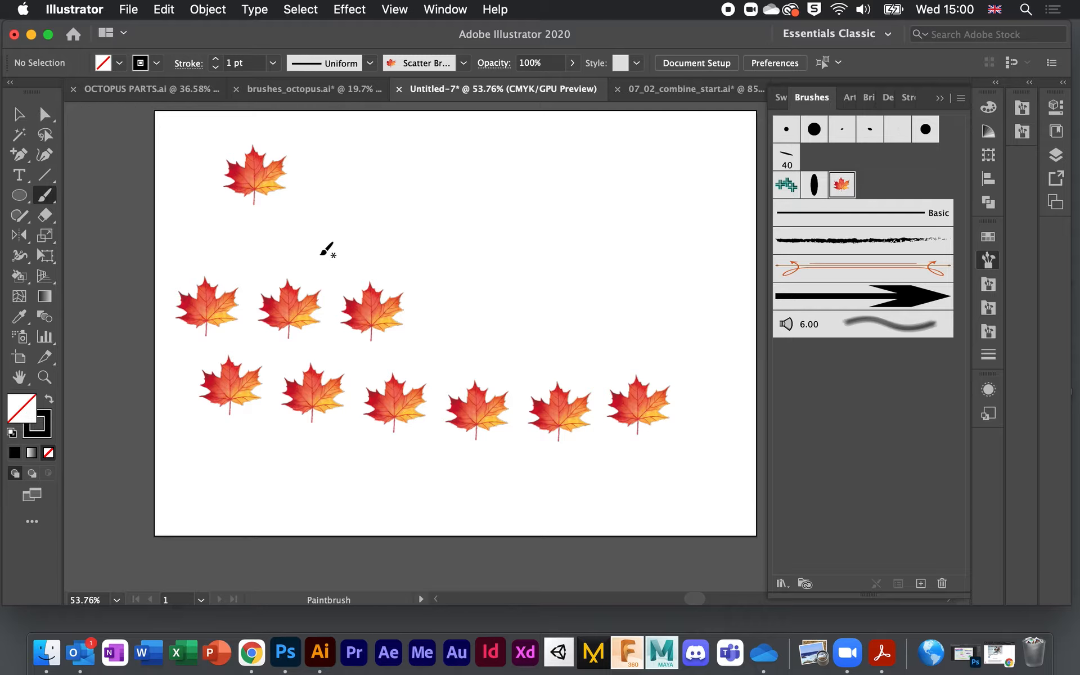
left_click(841, 187)
double_click(841, 186)
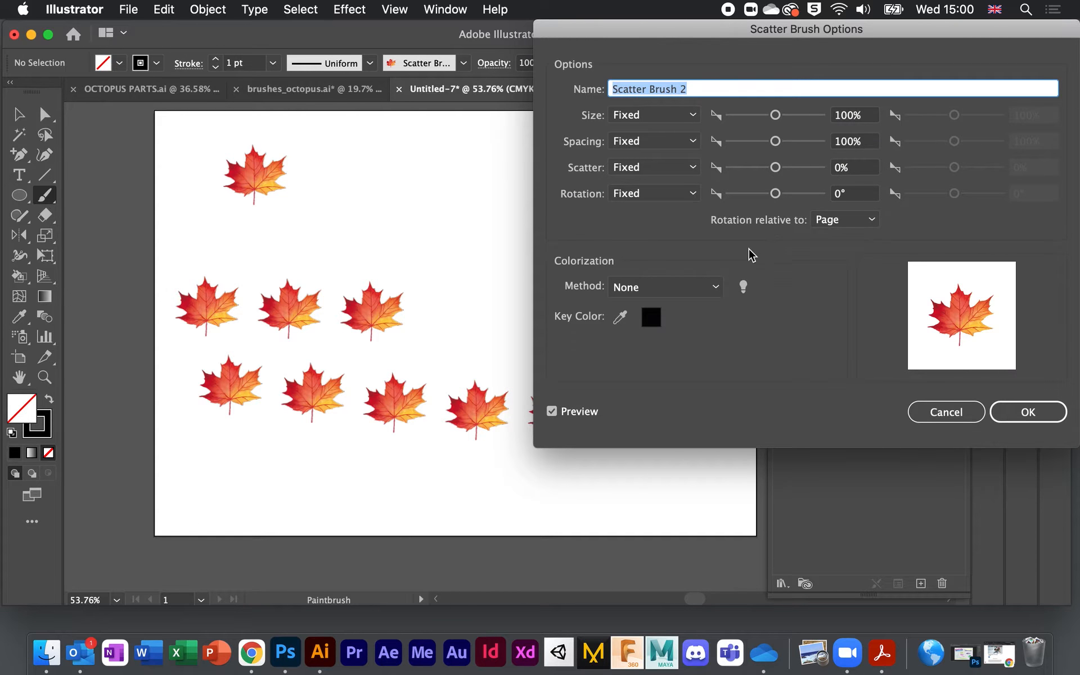
left_click(945, 412)
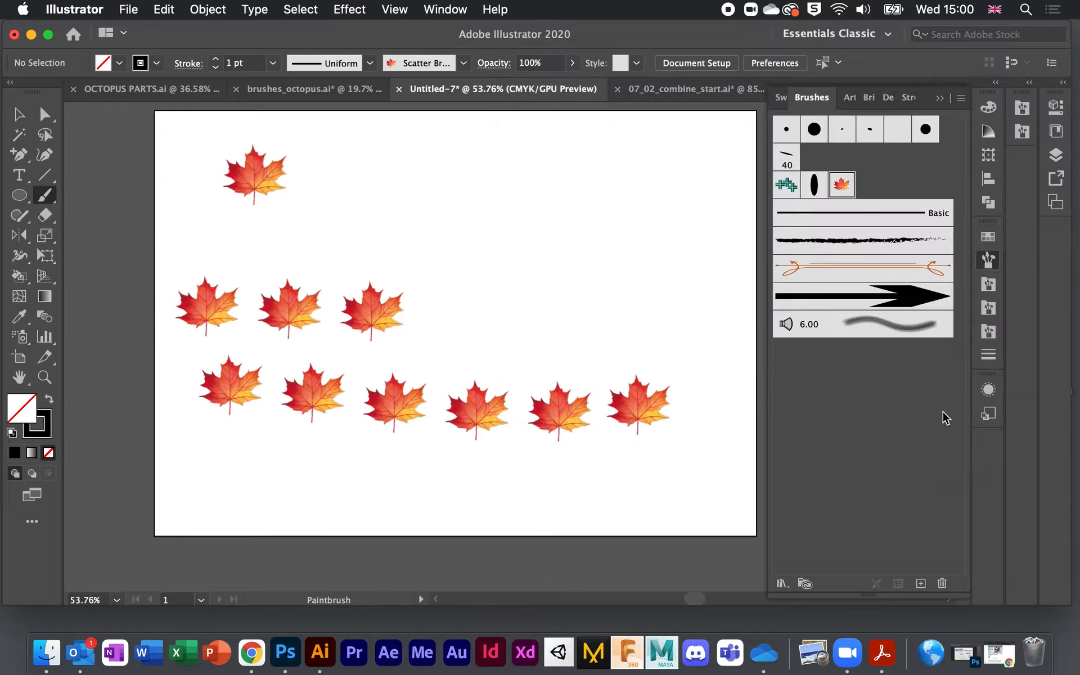
Step: Delete the middle row, bottom row and top leaf stroke from the artboard
left_click(20, 115)
mouse_move(167, 311)
left_mouse_down()
mouse_move(379, 323)
mouse_move(287, 256)
left_mouse_up()
key("Delete")
left_click(314, 386)
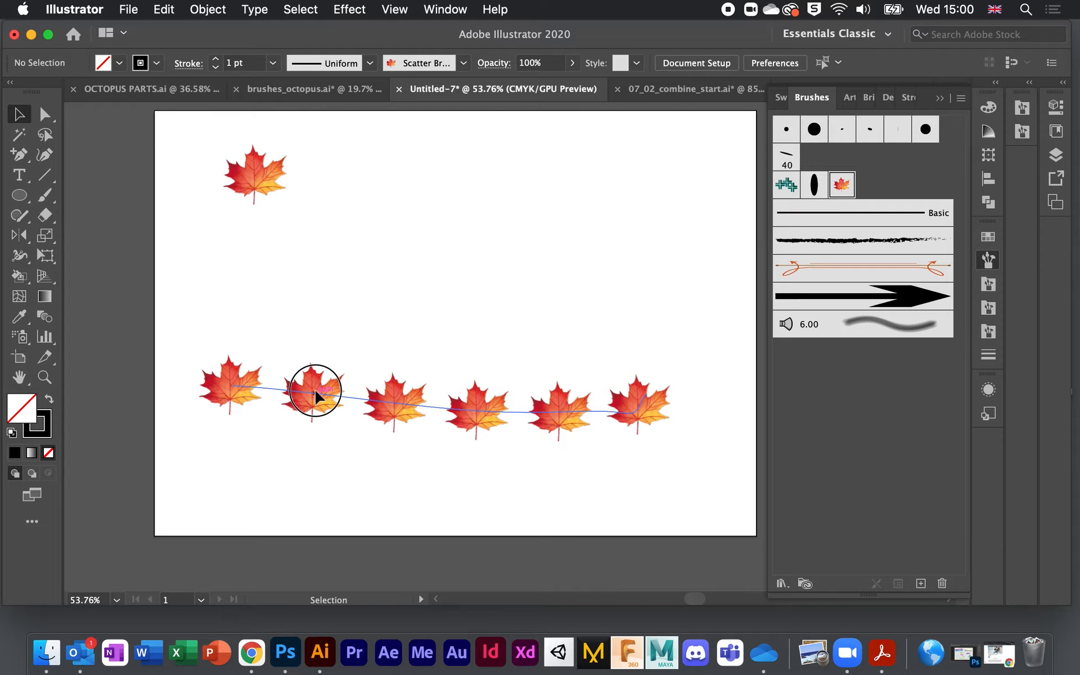
key("Delete")
left_click(253, 173)
key("Delete")
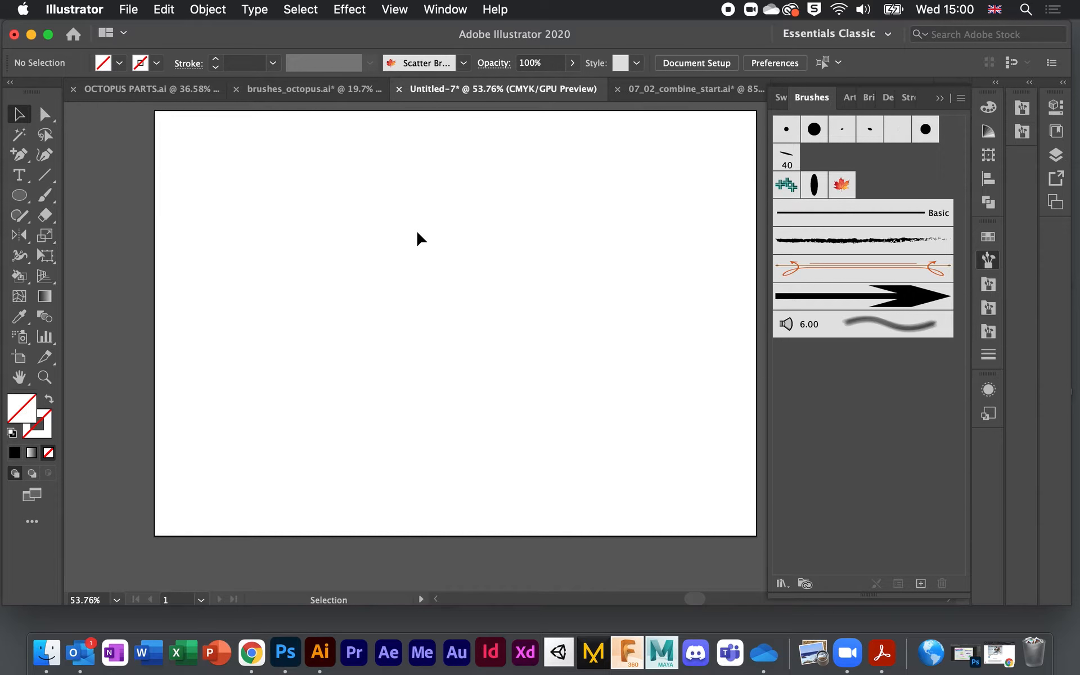
Step: Take the Paintbrush with the leaf scatter brush, then bring up the watercolor palette in Photoshop
scroll(467, 194, "down", 2)
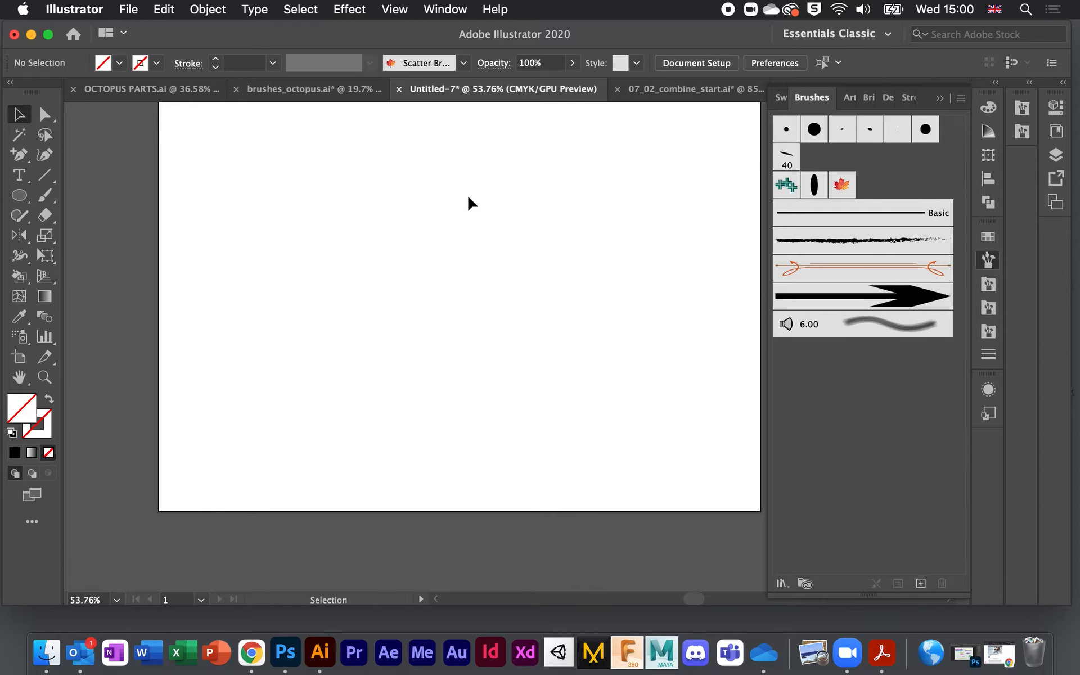
scroll(519, 252, "up", 1)
scroll(520, 251, "up", 3)
scroll(520, 251, "right", 3)
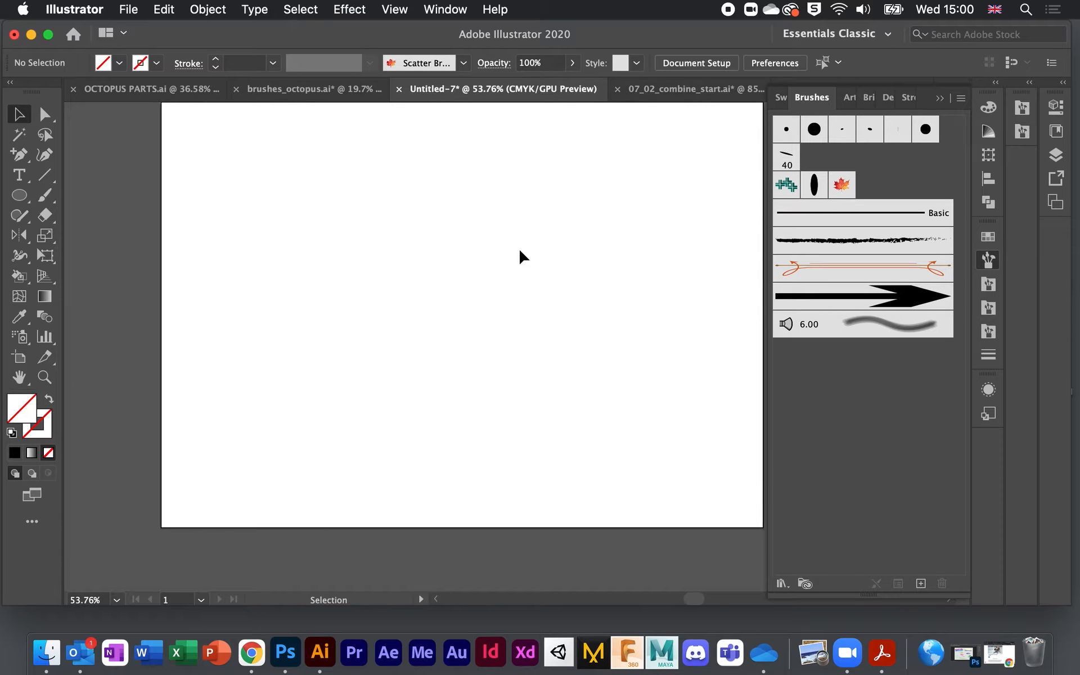
scroll(520, 251, "left", 1)
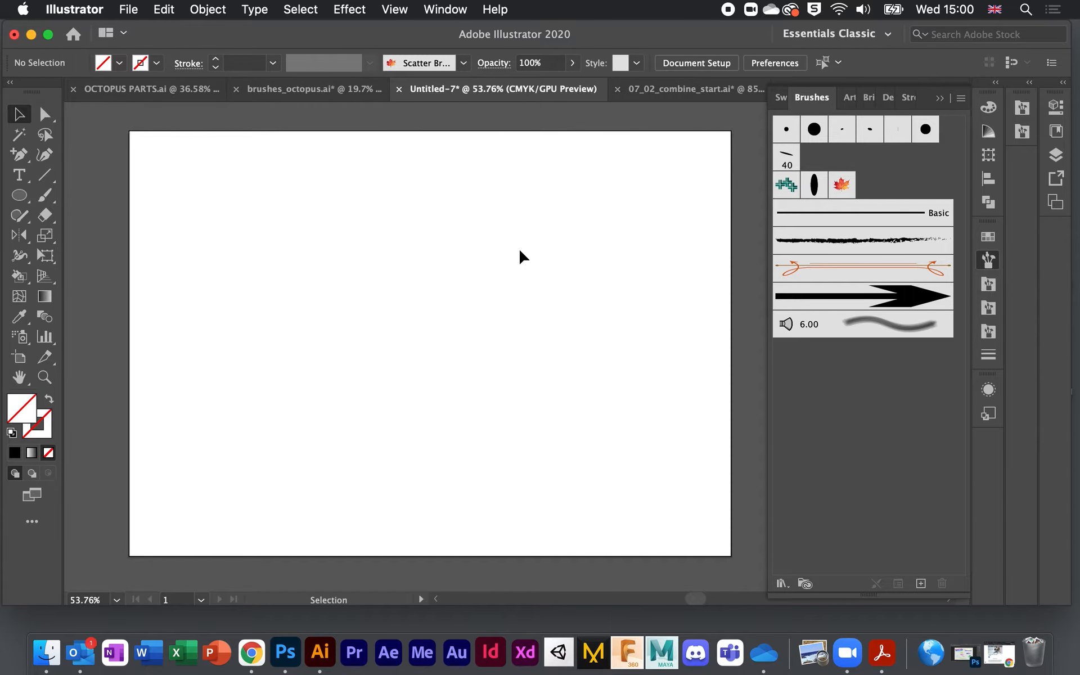
scroll(520, 251, "down", 1)
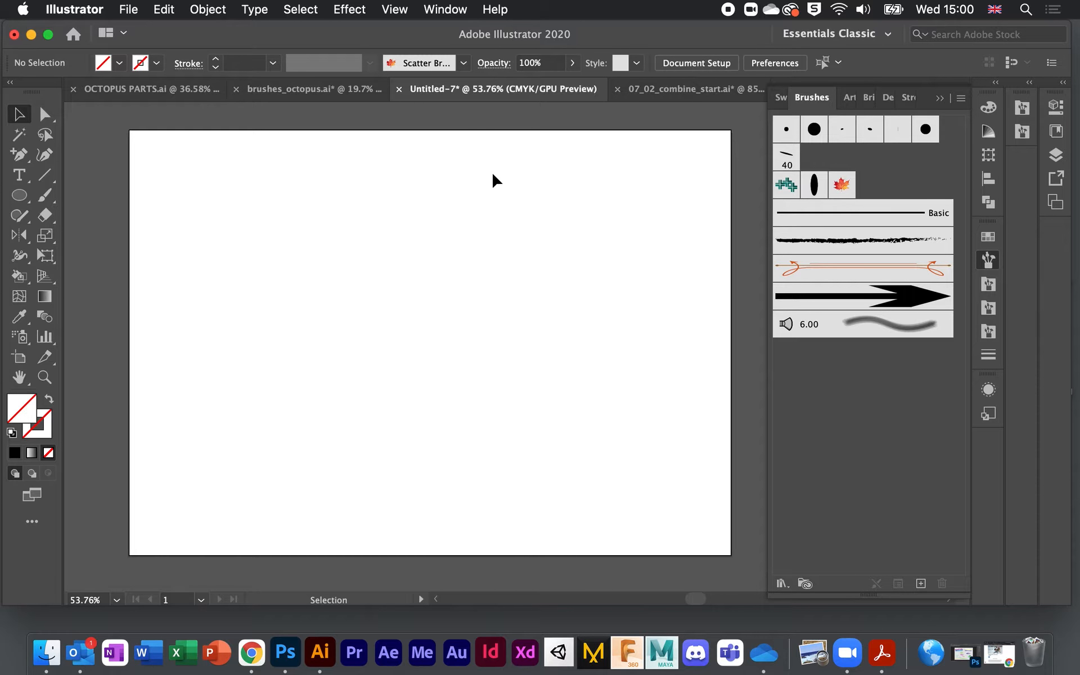
scroll(455, 209, "right", 2)
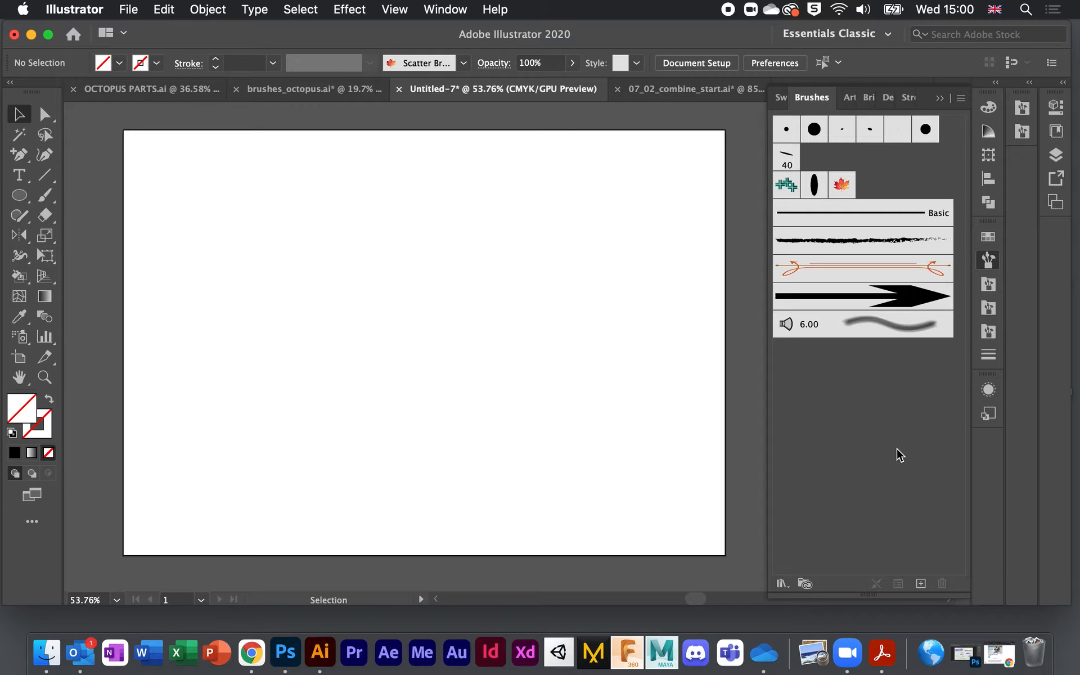
left_click(45, 197)
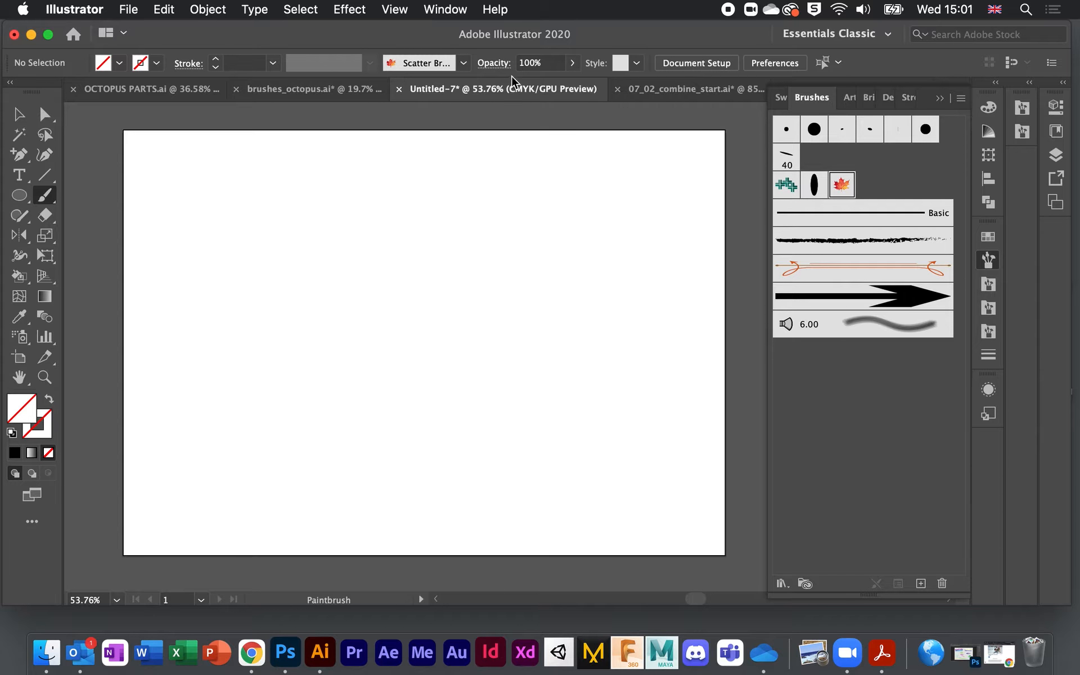
left_click_drag(626, 38, 629, 36)
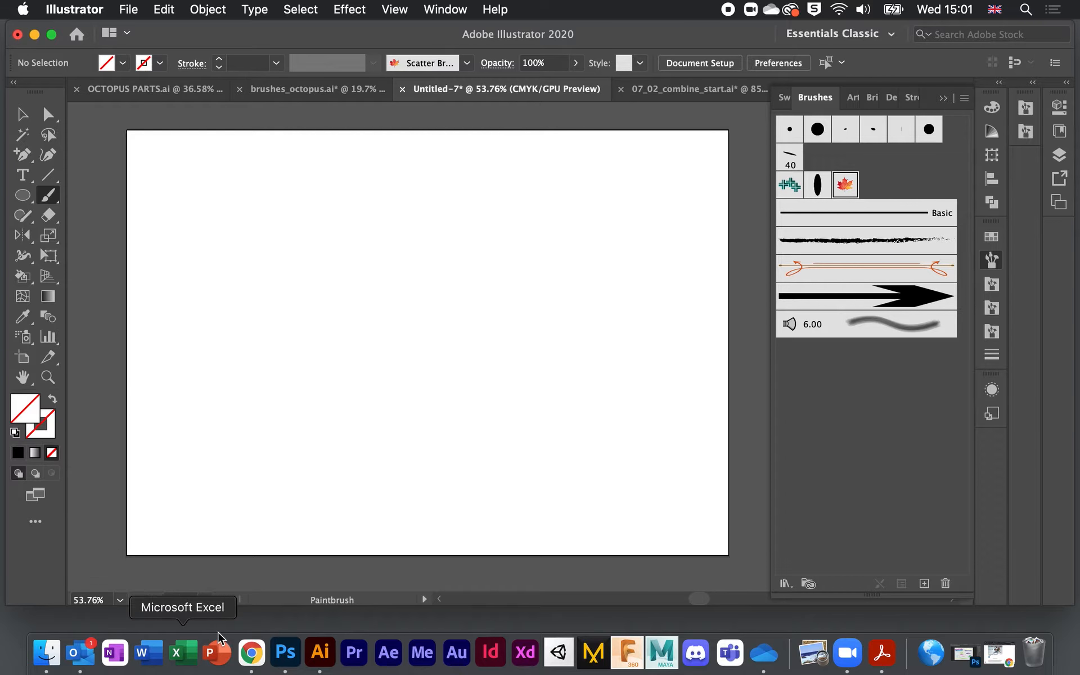
left_click(284, 654)
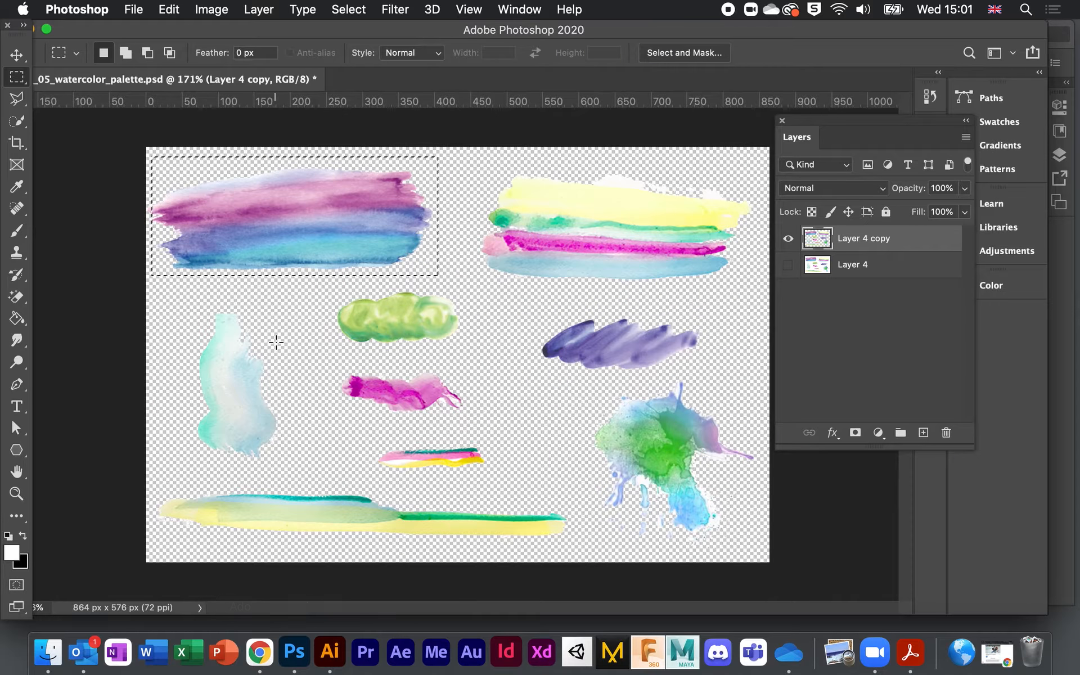
Step: Deselect, undo back to the white background, and hide Layer 4 in the watercolor palette
left_click(306, 244)
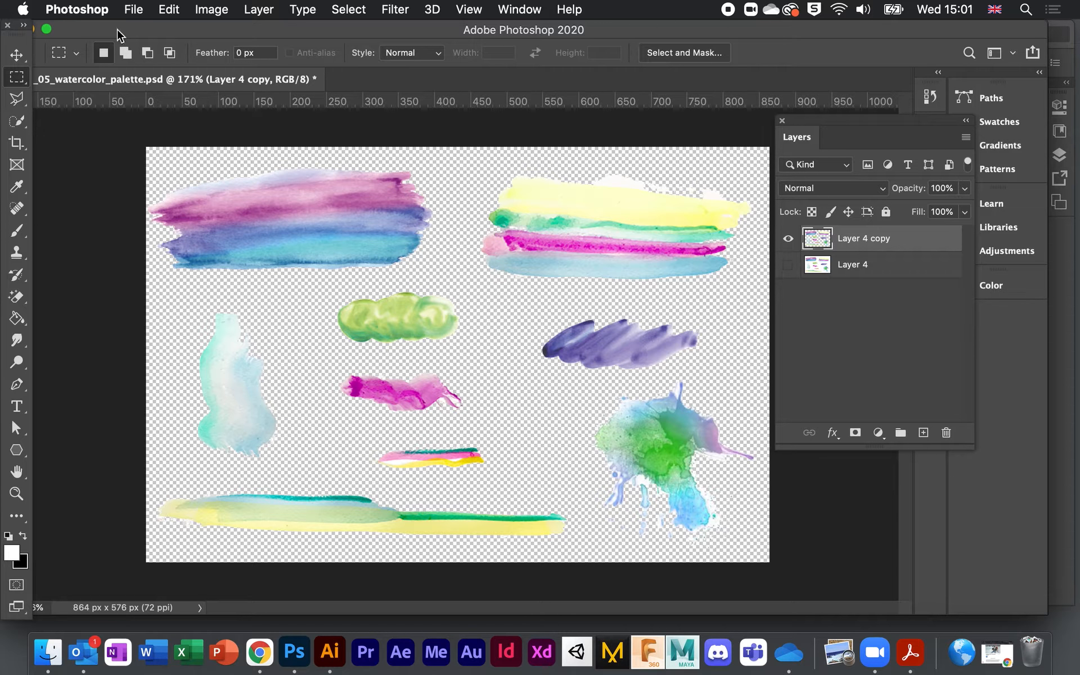
left_click_drag(147, 35, 155, 35)
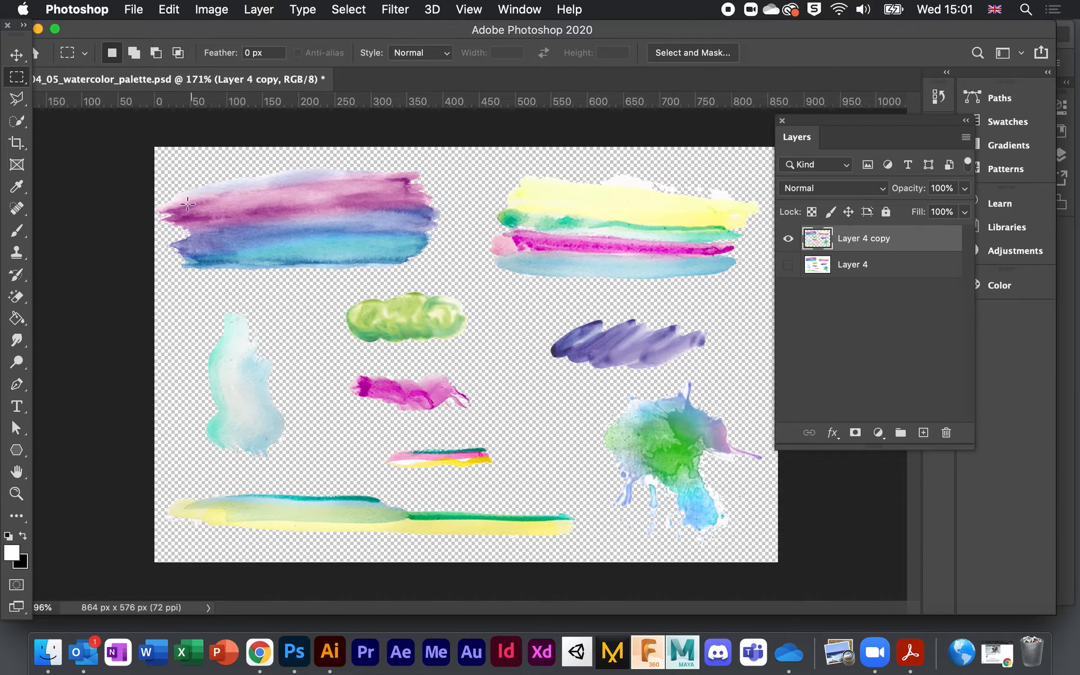
key("super+z")
key("super+z")
key("super+z")
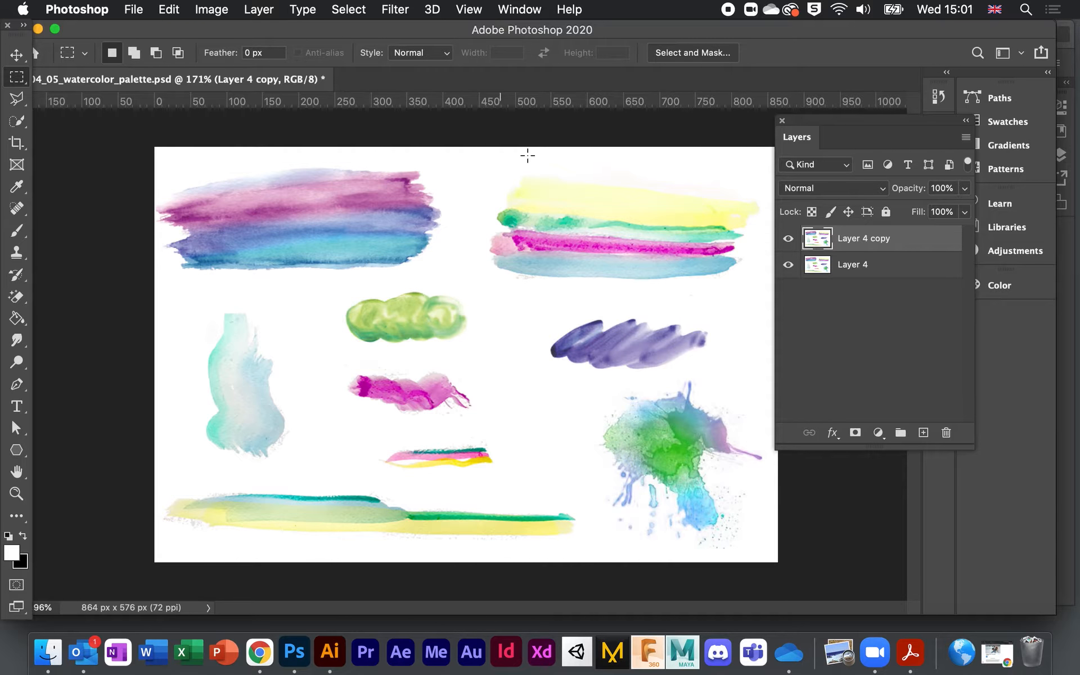
left_click_drag(33, 36, 97, 36)
left_click(102, 32)
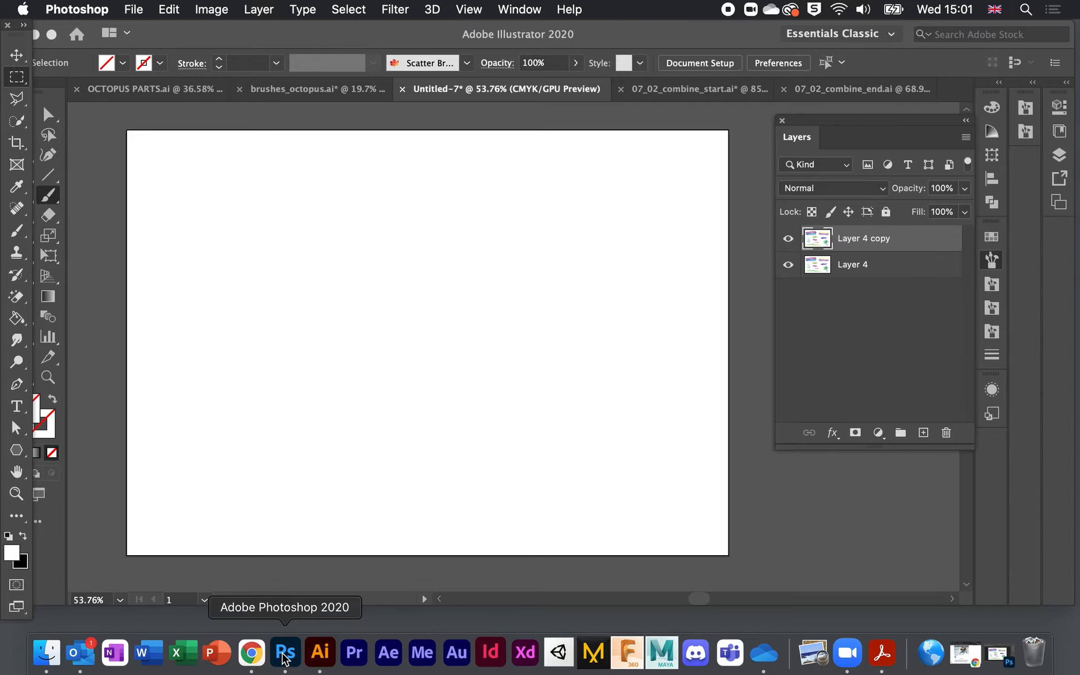
left_click(285, 654)
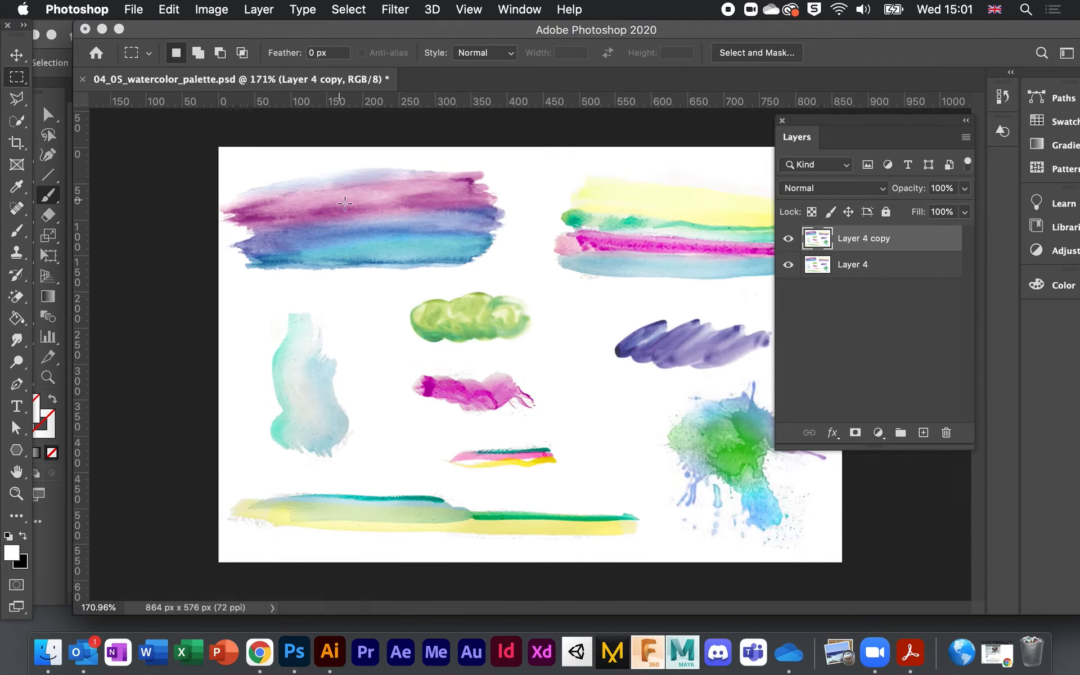
left_click_drag(392, 37, 344, 25)
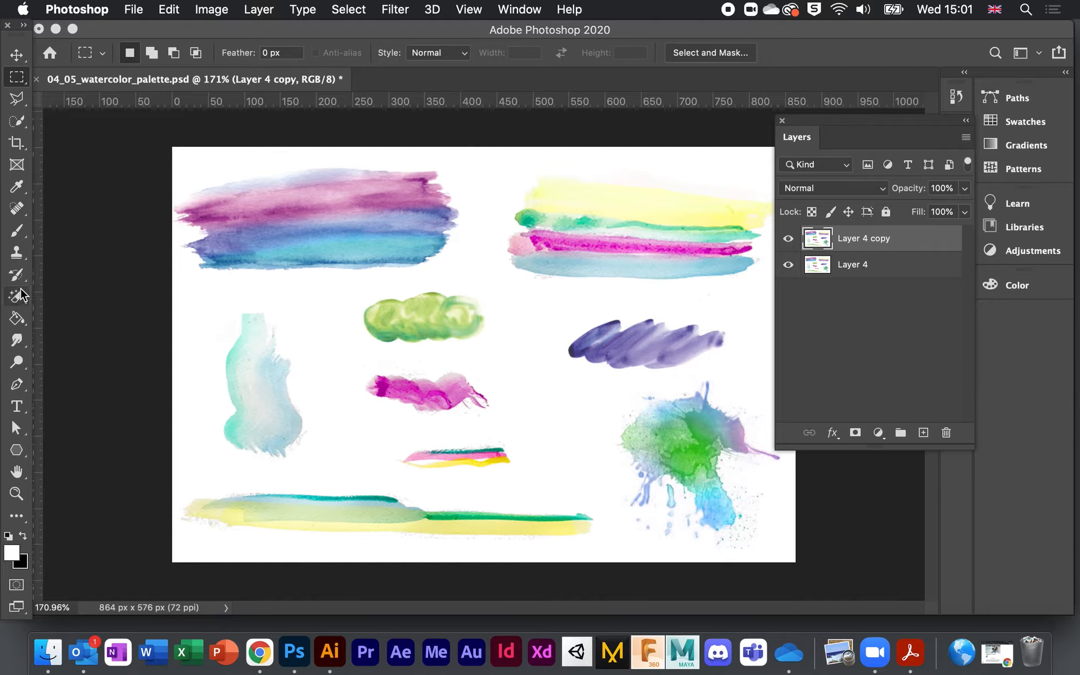
left_click(788, 265)
Step: Erase the white background to transparency with the Magic Eraser
left_click(17, 302)
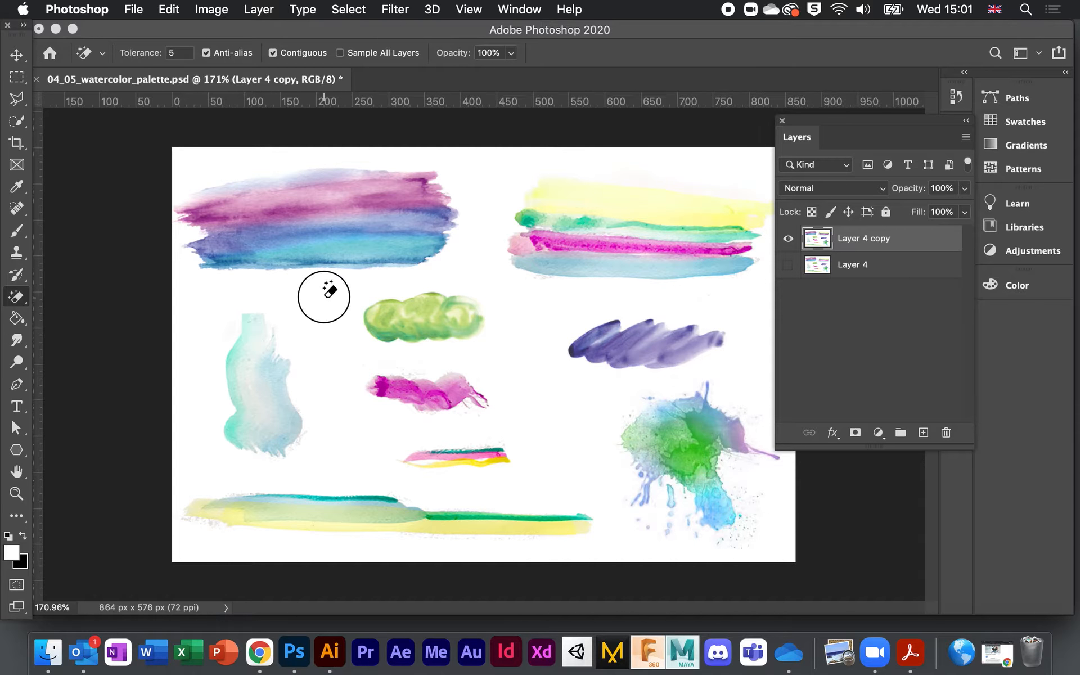
left_click(326, 289)
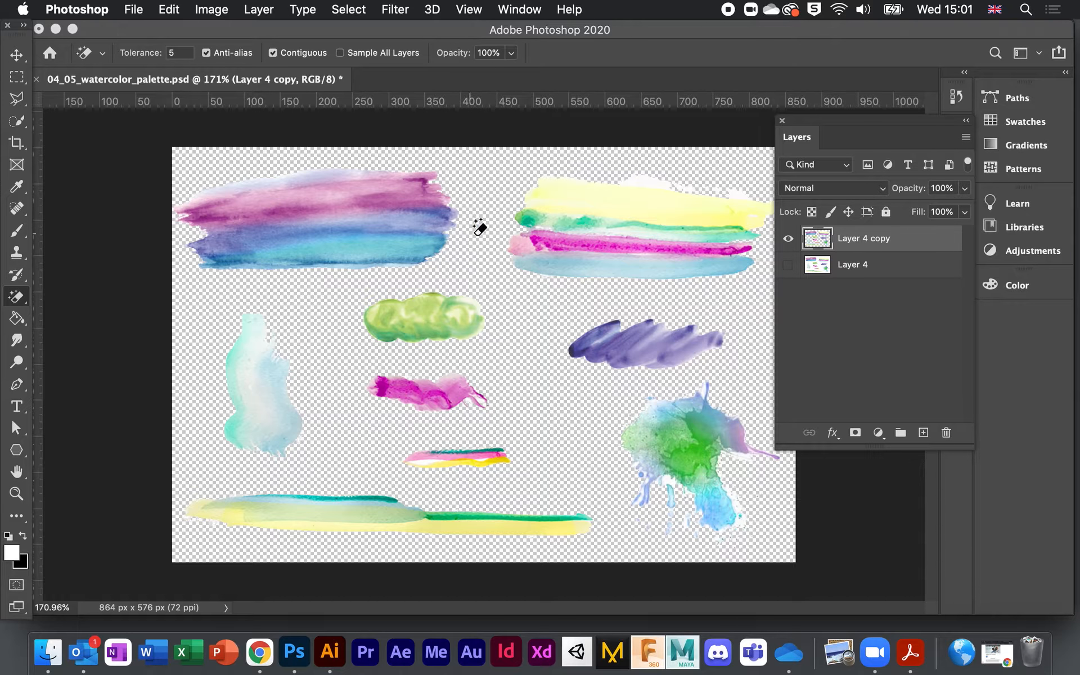
scroll(481, 228, "up", 2)
scroll(482, 229, "up", 2)
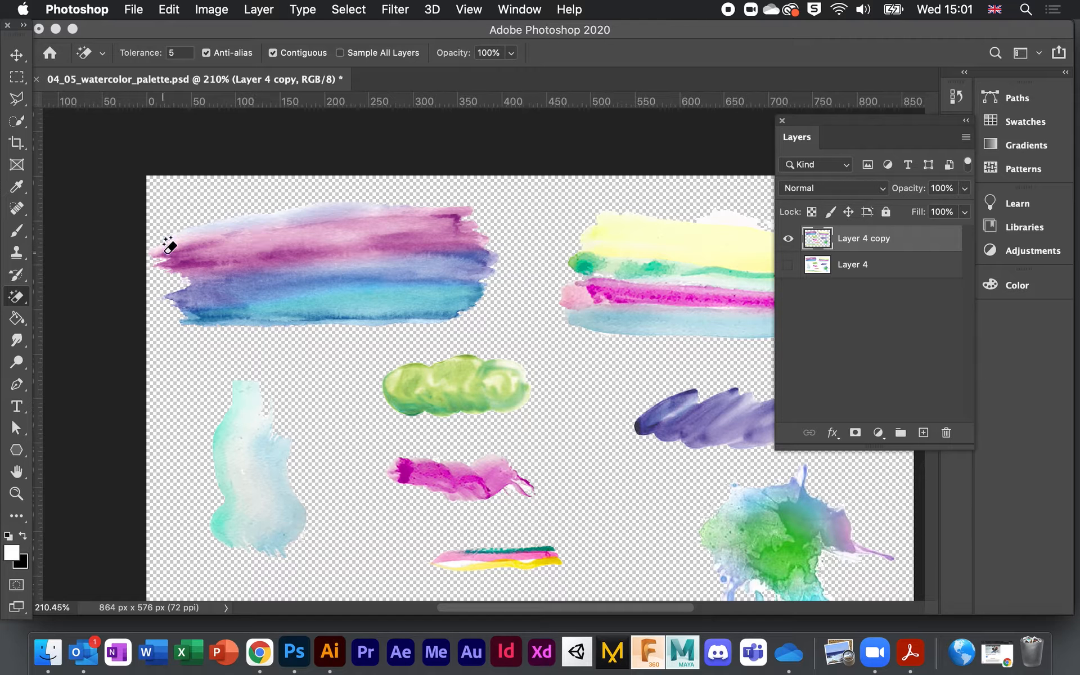
Step: Marquee-select the entire top-left pink and blue watercolor stroke
left_click(18, 77)
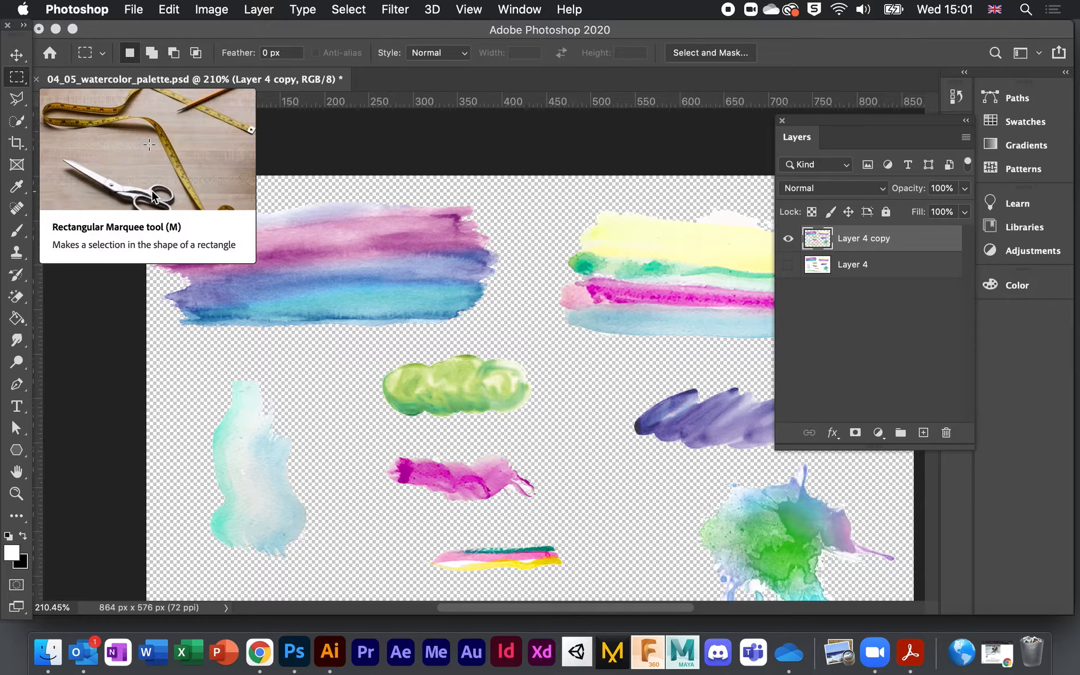
mouse_move(156, 193)
left_mouse_down()
mouse_move(385, 309)
mouse_move(310, 292)
left_mouse_up()
left_click(311, 292)
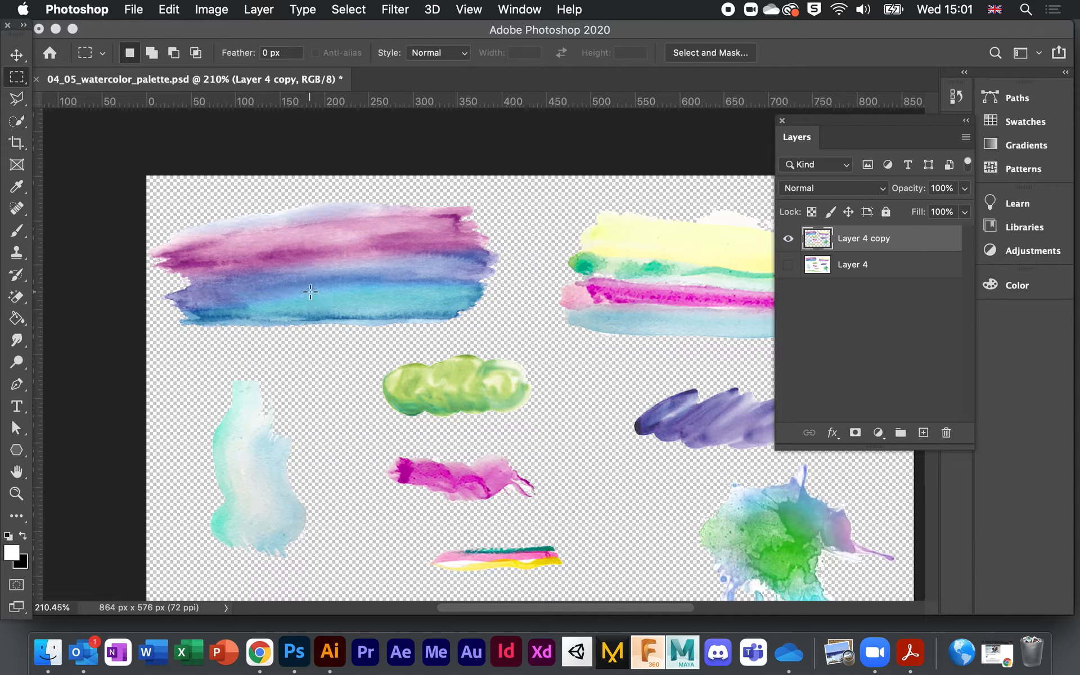
mouse_move(147, 185)
left_mouse_down()
mouse_move(434, 311)
mouse_move(505, 362)
mouse_move(505, 342)
left_mouse_up()
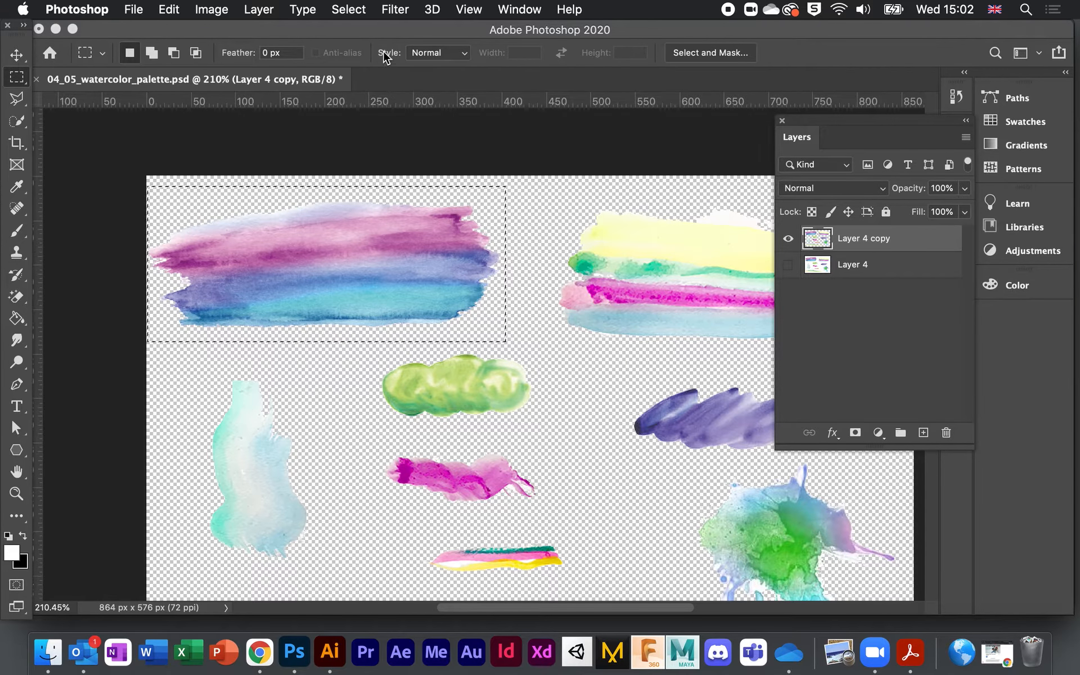
double_click(380, 35)
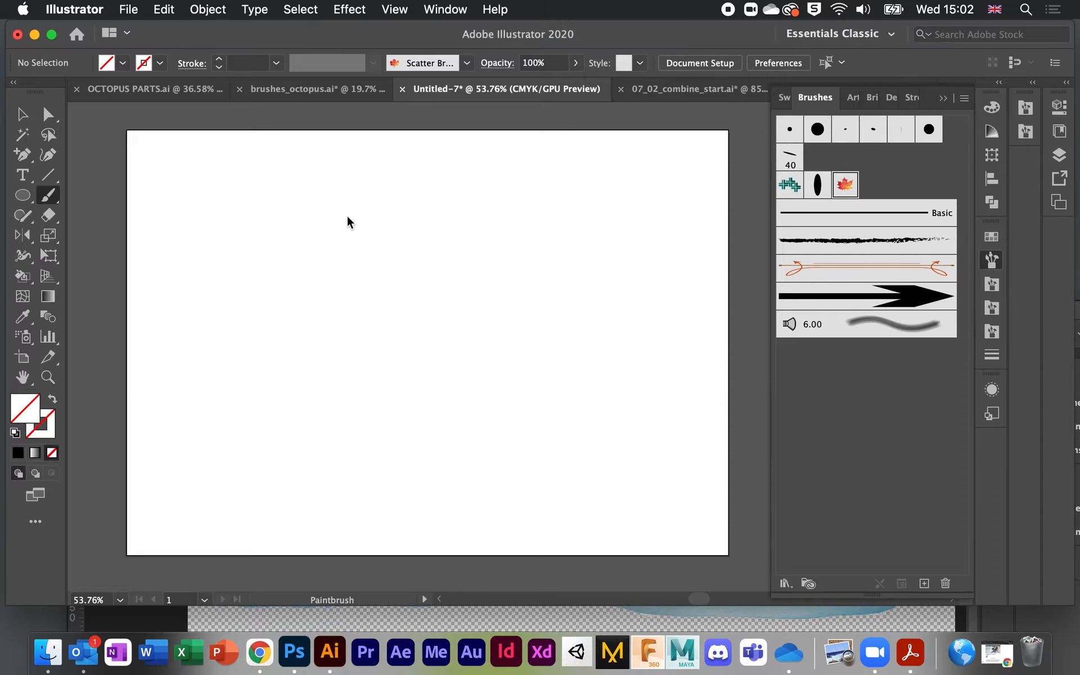
Step: Paste the watercolour stroke, move it to the upper left and scale it down
key("super+v")
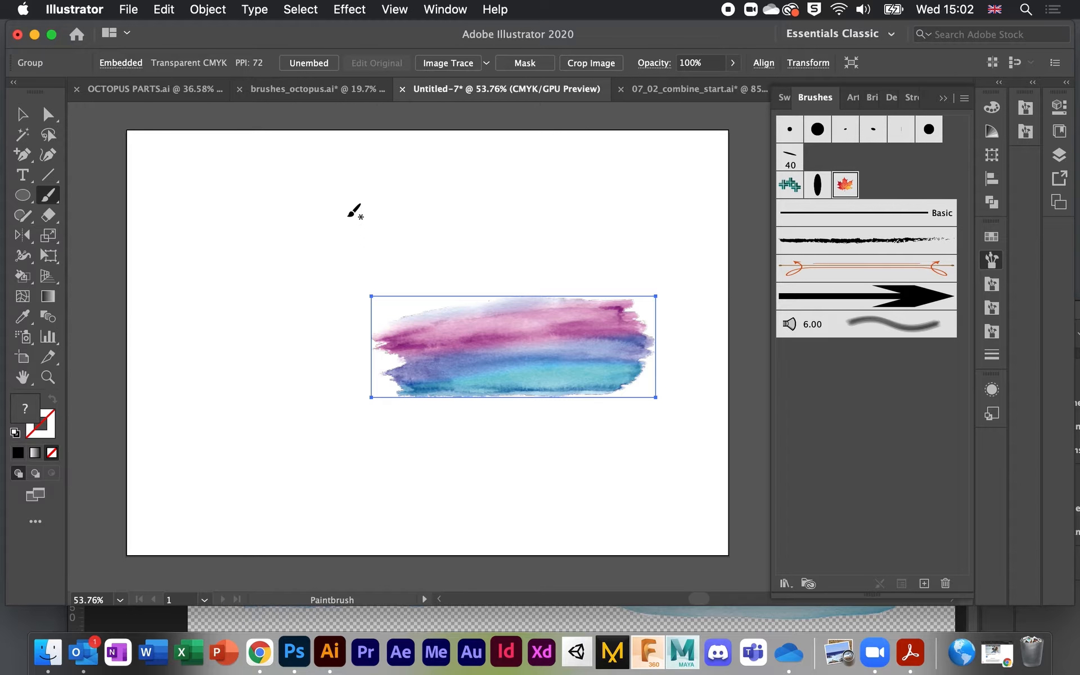
left_click(21, 115)
mouse_move(514, 345)
left_mouse_down()
mouse_move(349, 278)
mouse_move(312, 236)
left_mouse_up()
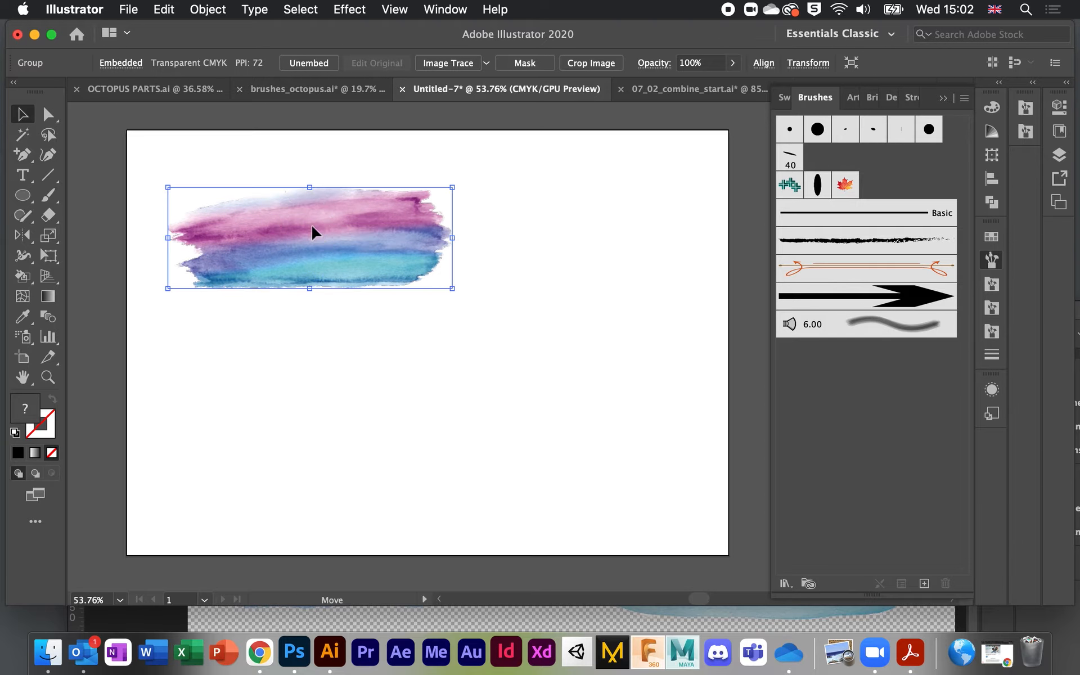
left_click_drag(168, 186, 310, 238)
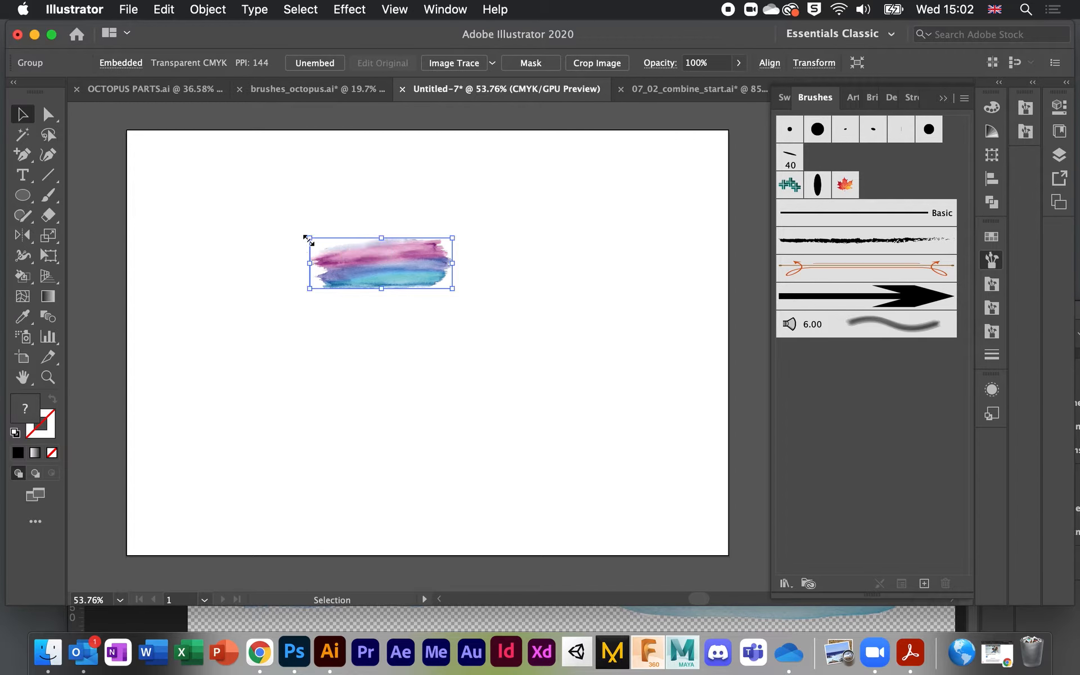
Step: Turn the watercolour stroke into a new Art Brush with default settings
mouse_move(373, 258)
left_mouse_down()
mouse_move(880, 391)
mouse_move(876, 381)
left_mouse_up()
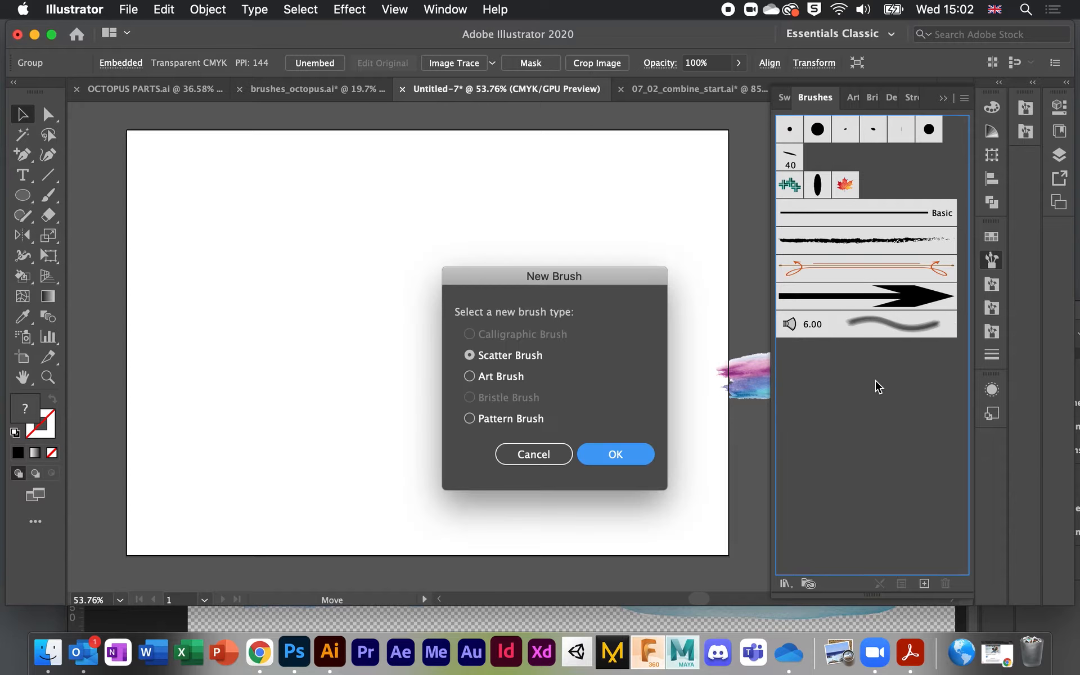
left_click(469, 377)
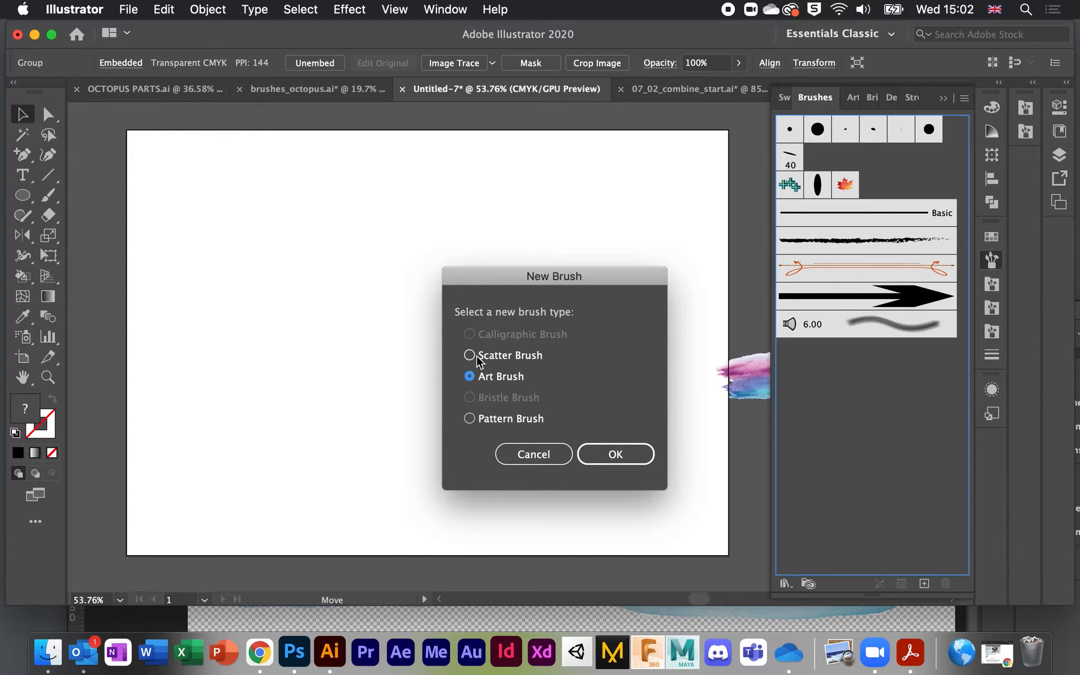
left_click(603, 451)
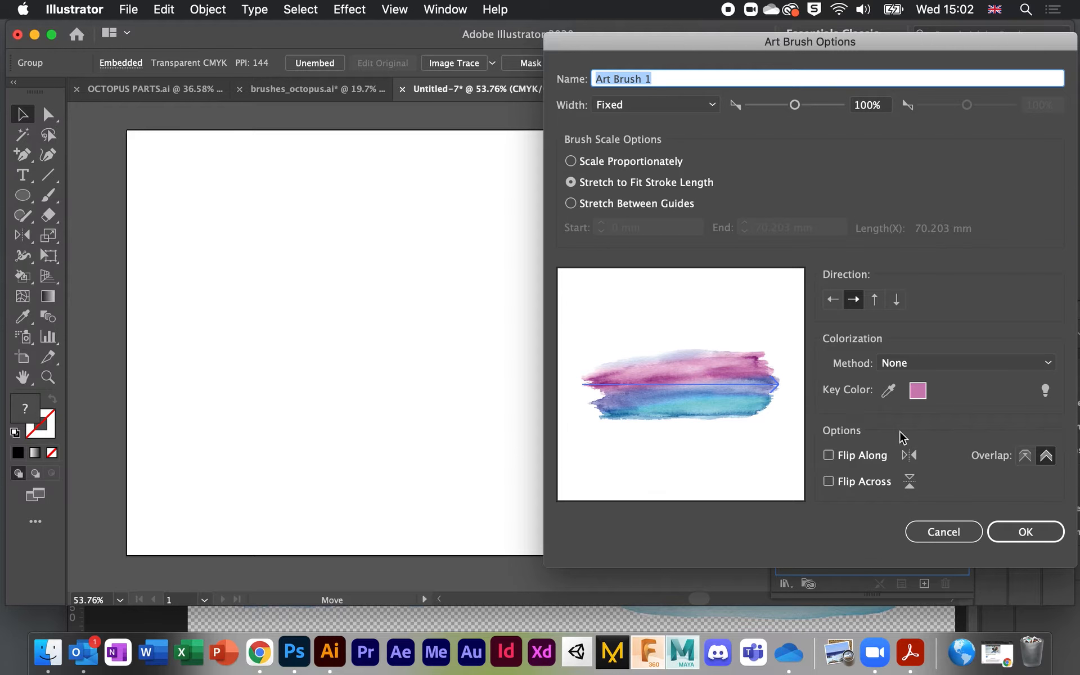
left_click(1024, 533)
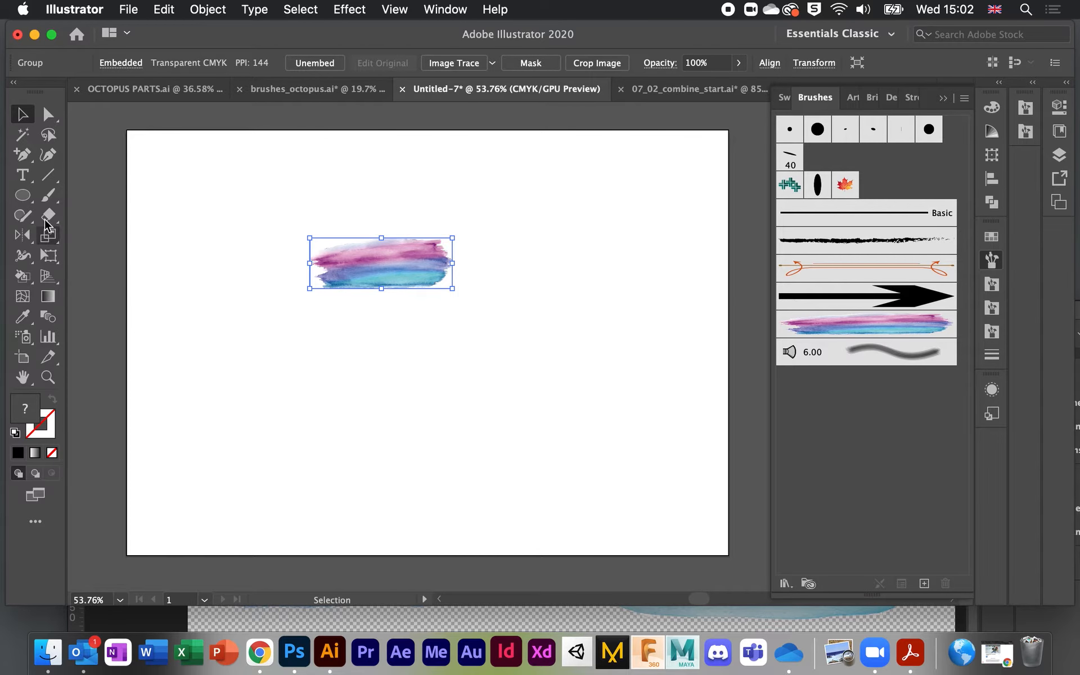
left_click(48, 197)
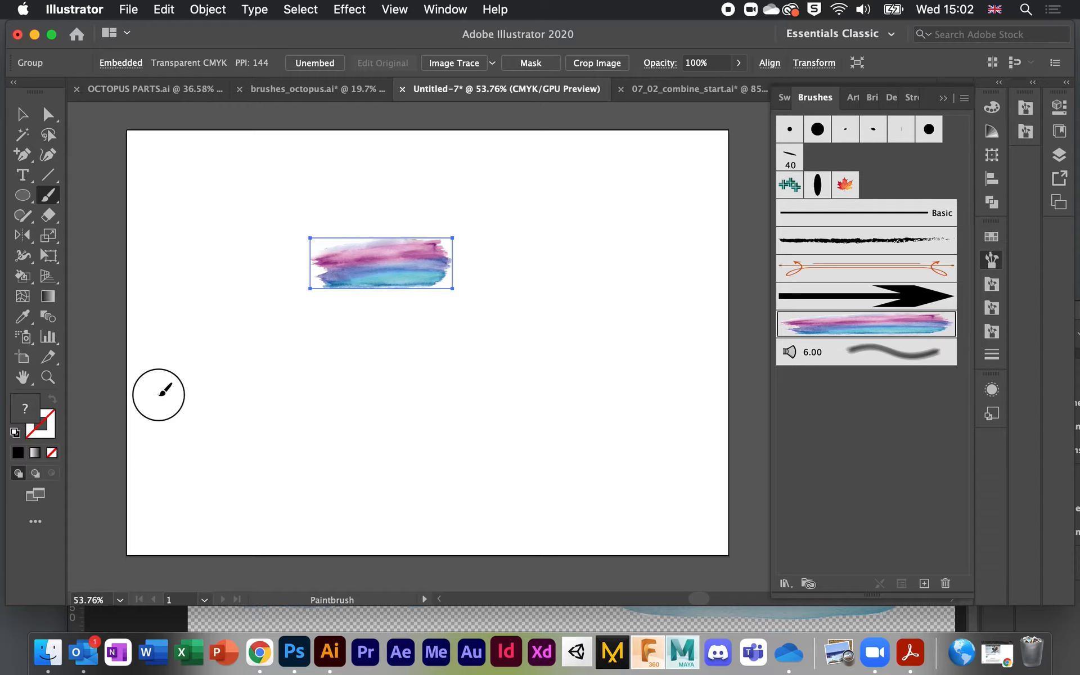
Step: Paint two long, one curved and one spiral stroke with the watercolour art brush
left_click_drag(158, 389, 549, 386)
mouse_move(219, 209)
left_mouse_down()
mouse_move(624, 302)
mouse_move(675, 335)
left_mouse_up()
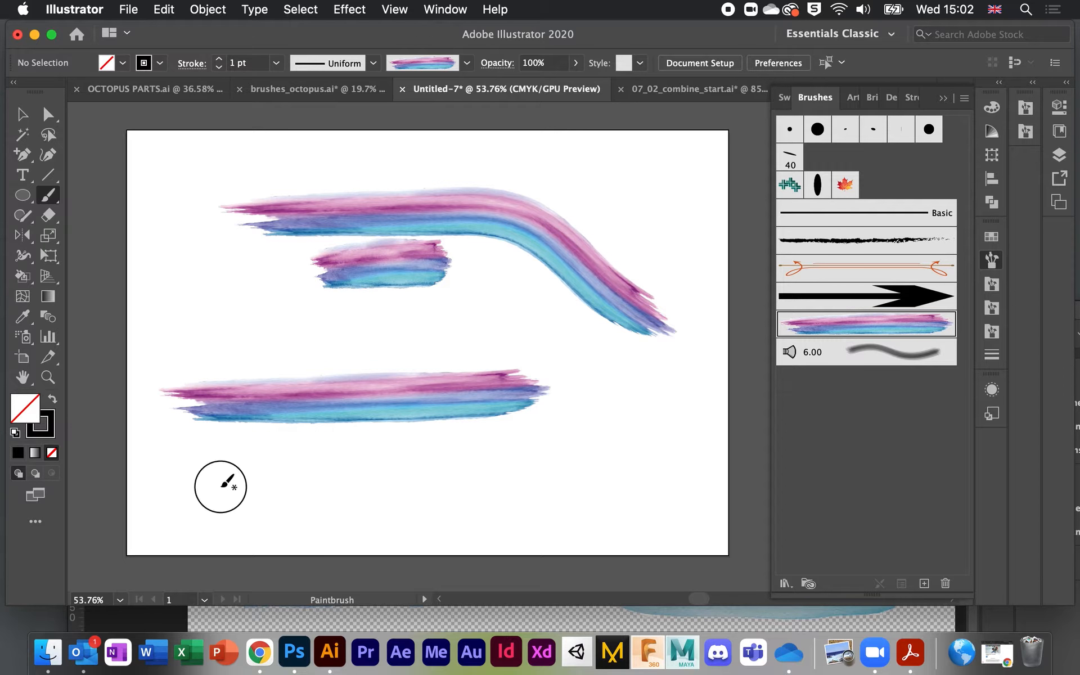
left_click_drag(222, 483, 697, 477)
mouse_move(588, 423)
left_mouse_down()
mouse_move(656, 382)
mouse_move(689, 309)
mouse_move(432, 385)
left_mouse_up()
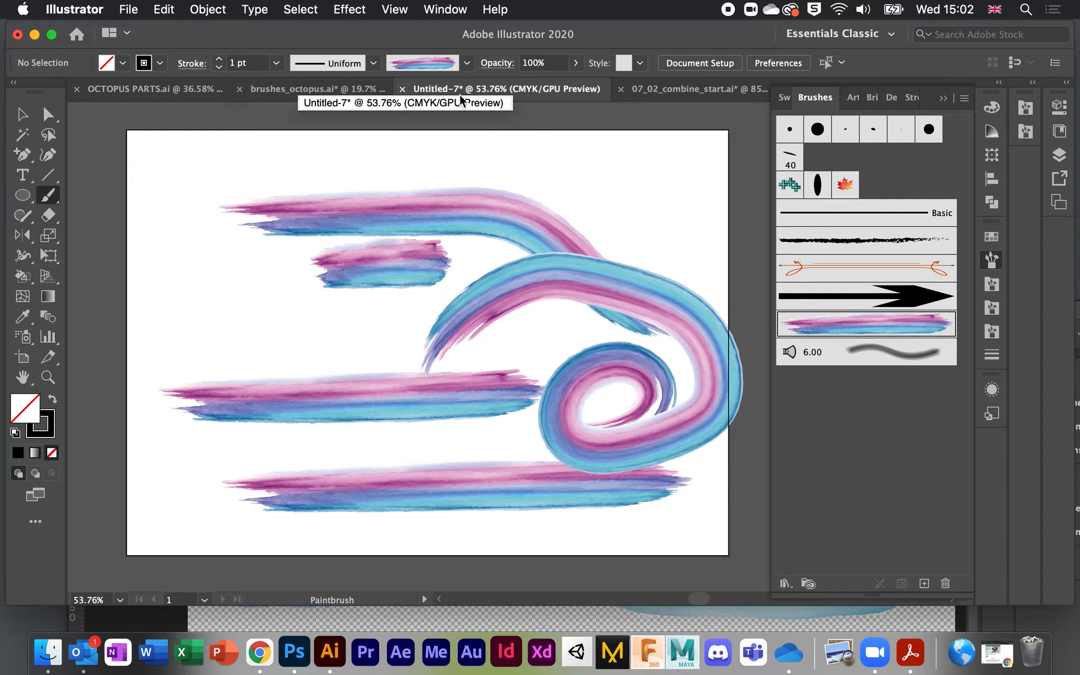
left_click(326, 91)
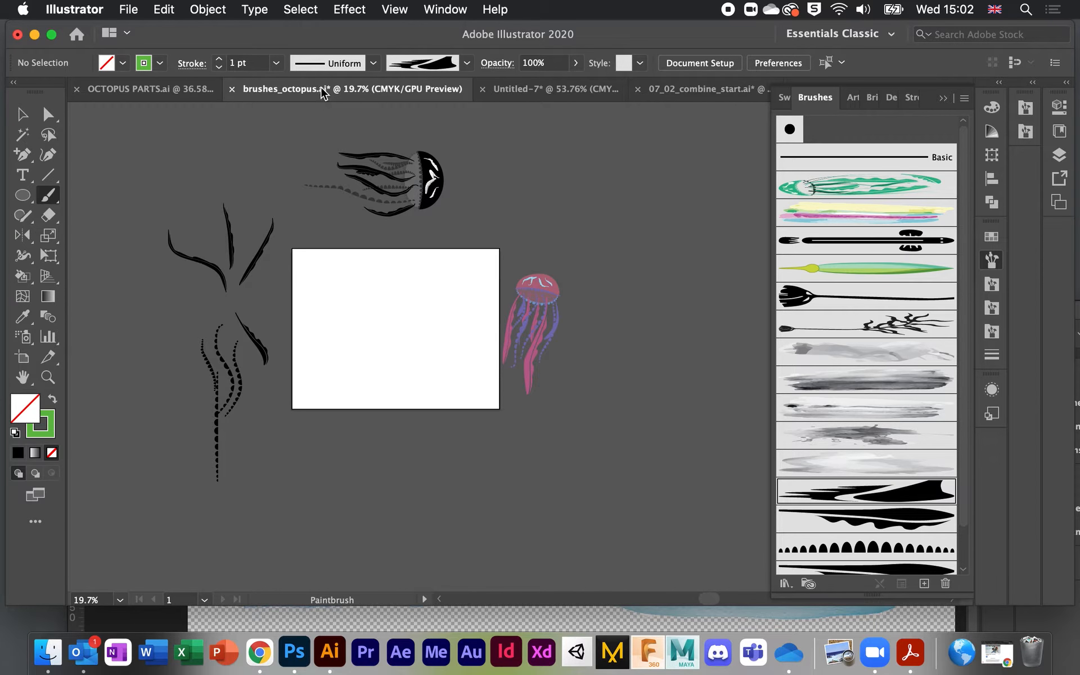
Step: Paint two green kelp plants at the lower right with the kelp brush, the second taller
scroll(700, 194, "down", 3)
scroll(701, 194, "up", 1)
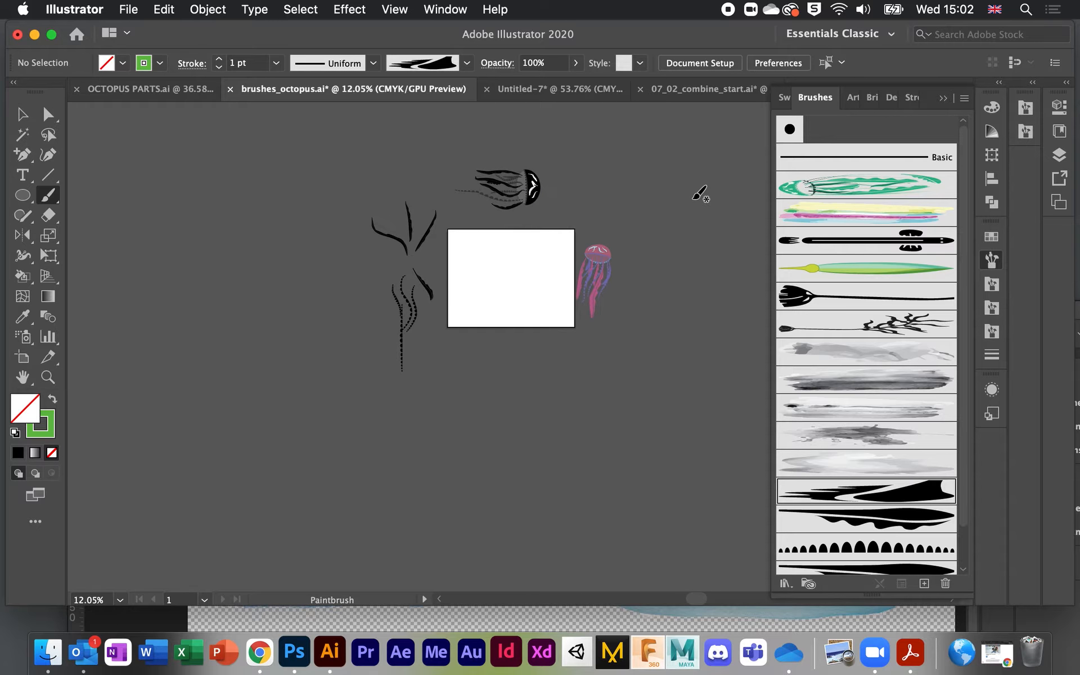
scroll(701, 194, "right", 3)
scroll(701, 194, "left", 3)
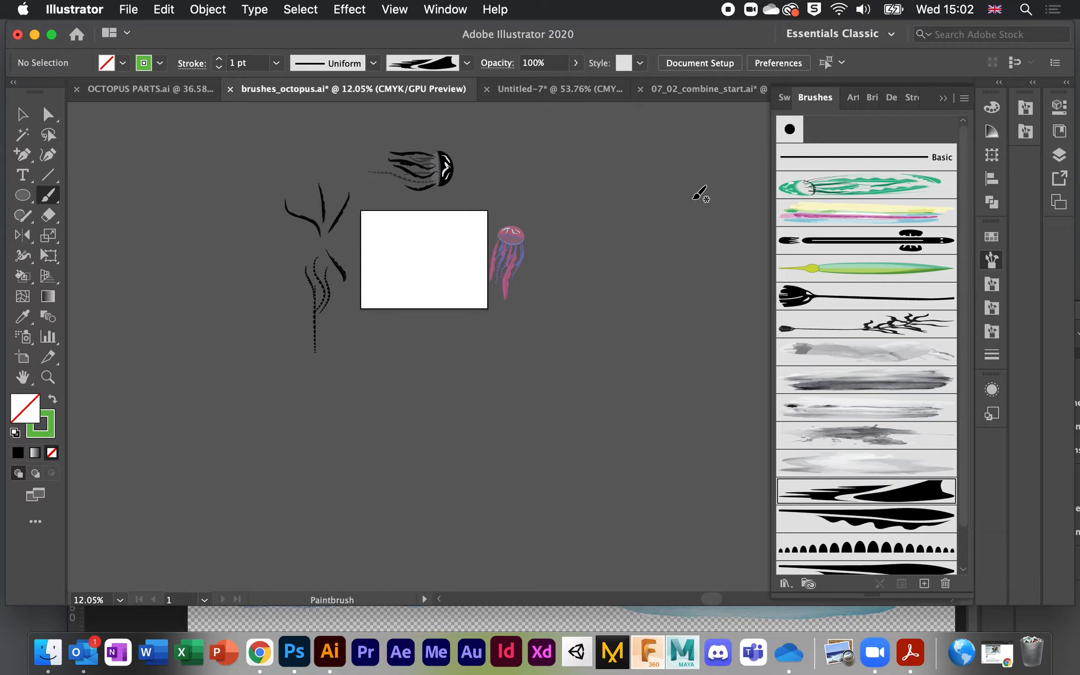
scroll(700, 194, "up", 5)
scroll(700, 194, "left", 3)
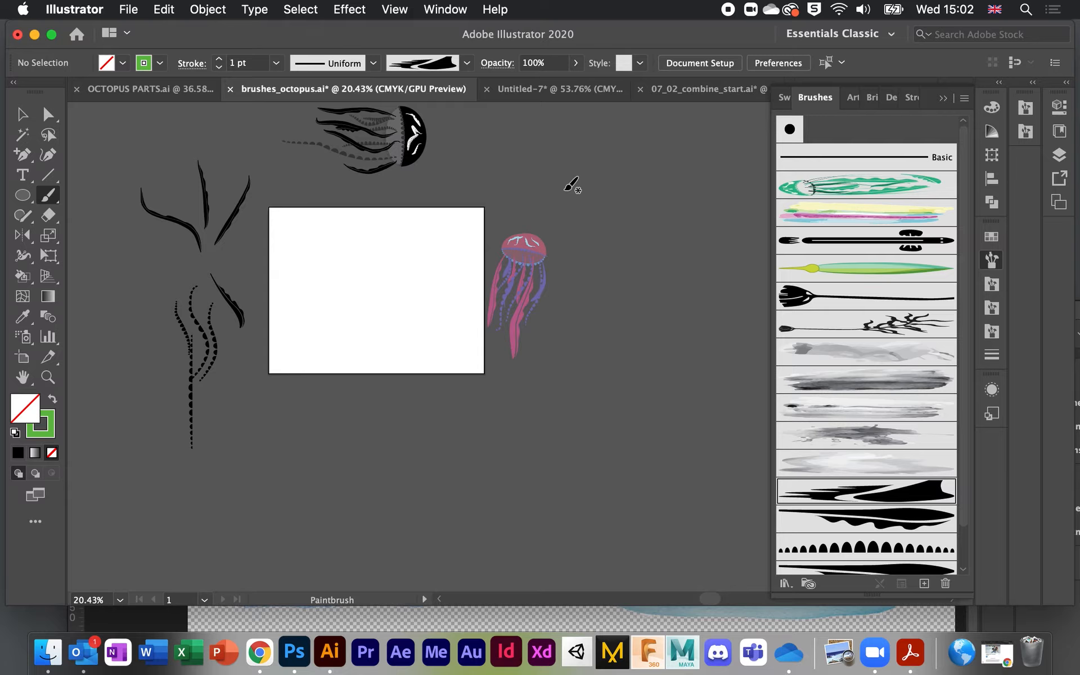
scroll(436, 245, "up", 10)
scroll(374, 277, "down", 4)
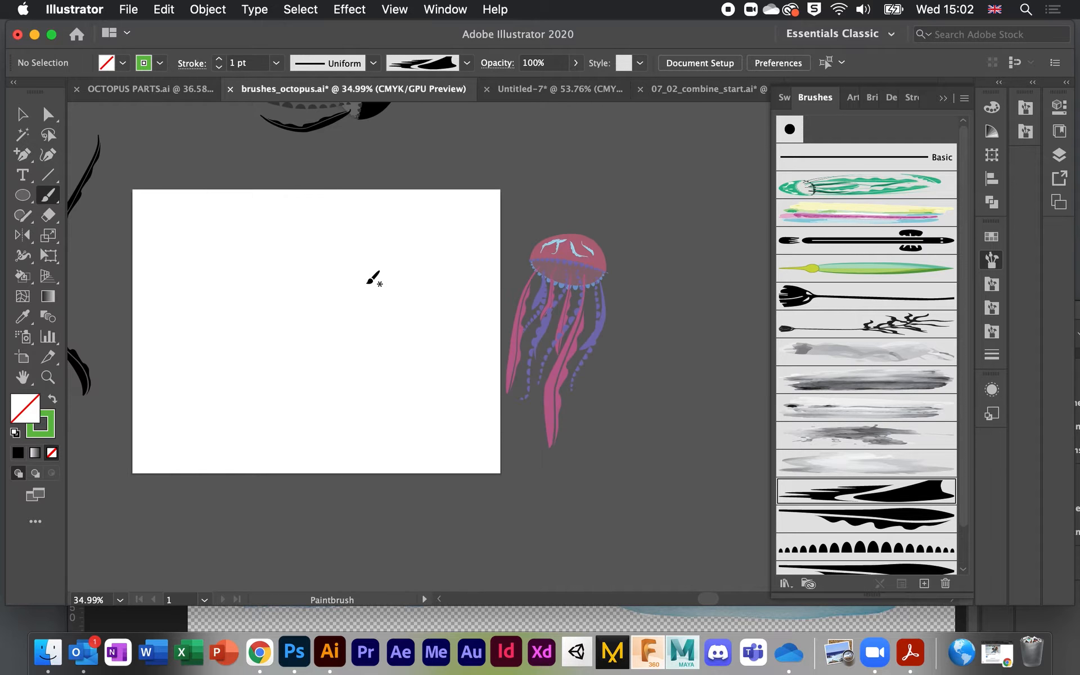
scroll(373, 277, "up", 2)
scroll(374, 278, "left", 3)
scroll(374, 278, "up", 3)
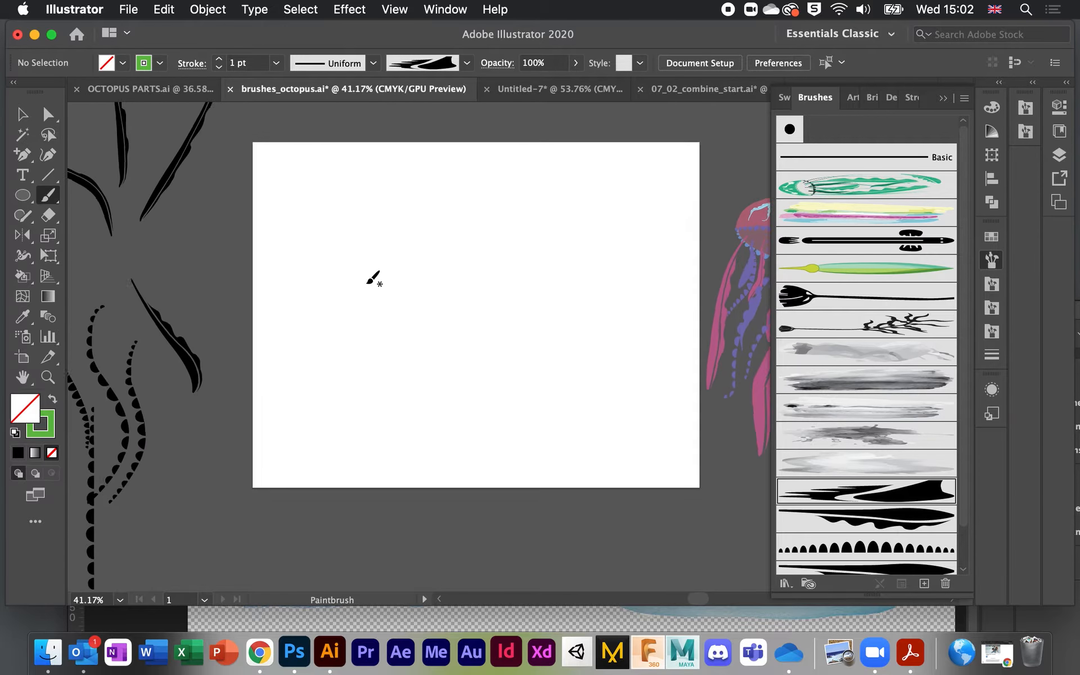
scroll(374, 278, "down", 1)
scroll(374, 277, "right", 3)
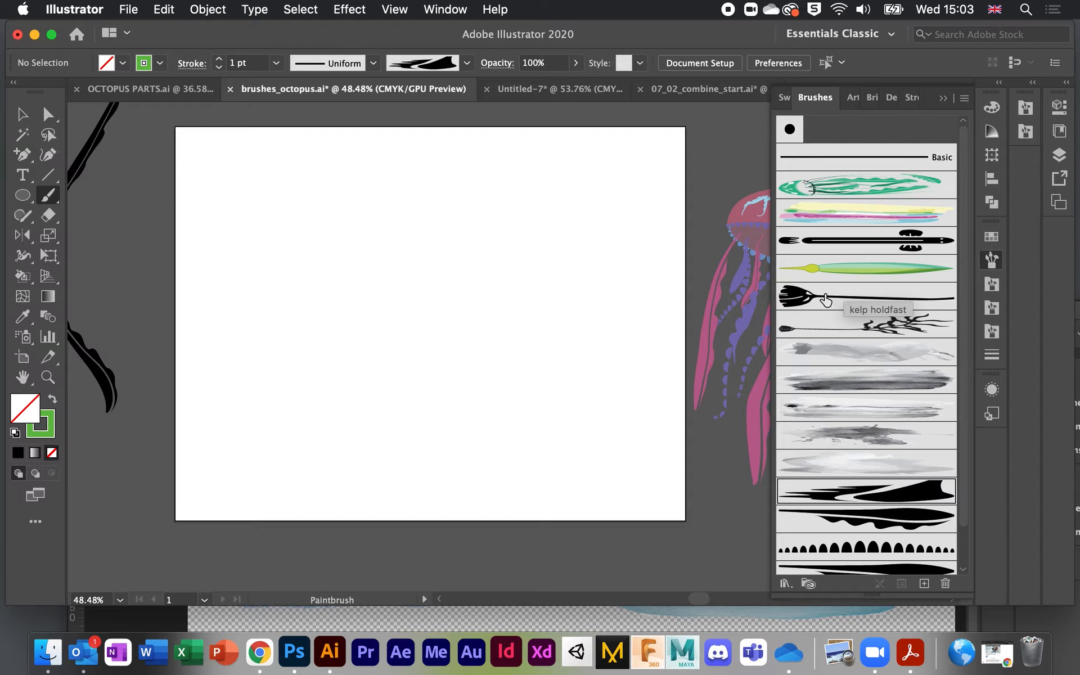
left_click(830, 328)
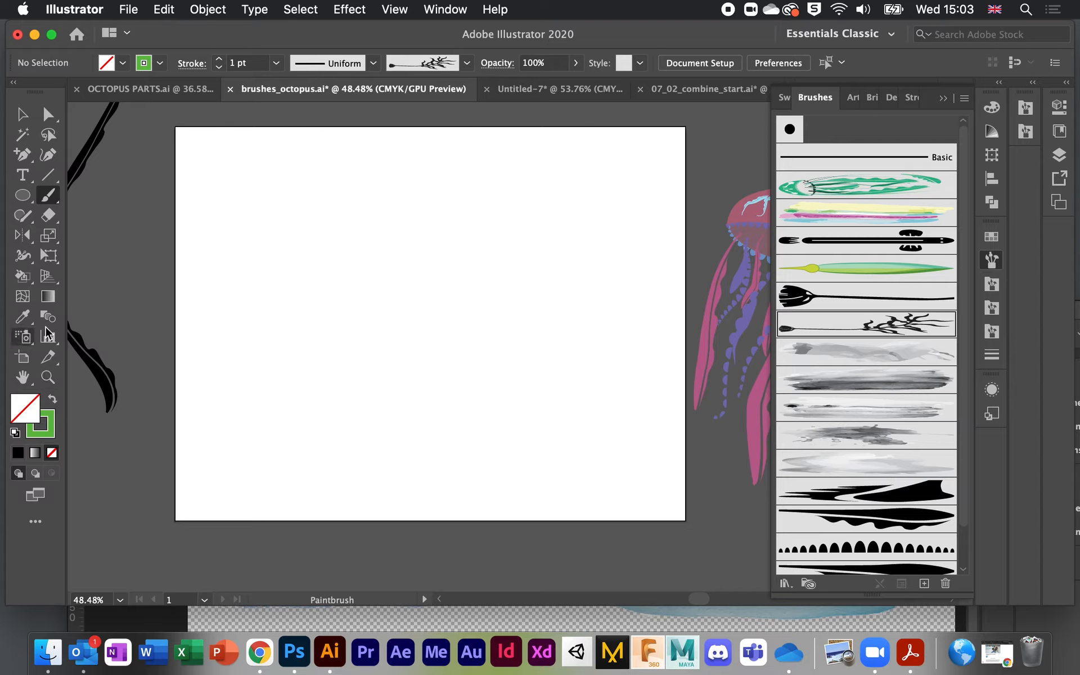
mouse_move(573, 466)
left_mouse_down()
mouse_move(561, 292)
mouse_move(571, 290)
left_mouse_up()
left_click_drag(484, 482, 483, 168)
Step: Paint three faint leaf blades above the kelp with the green leaf brush
left_click(879, 268)
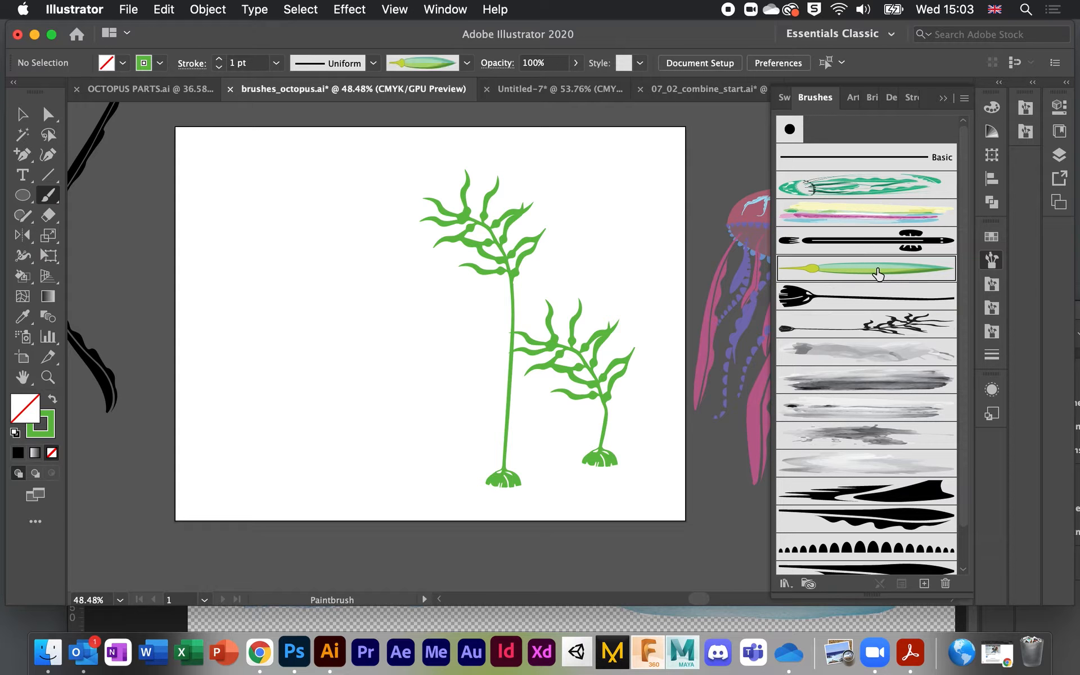
mouse_move(564, 309)
left_mouse_down()
mouse_move(632, 151)
mouse_move(631, 160)
left_mouse_up()
left_click_drag(572, 299, 541, 168)
left_click_drag(628, 263, 669, 204)
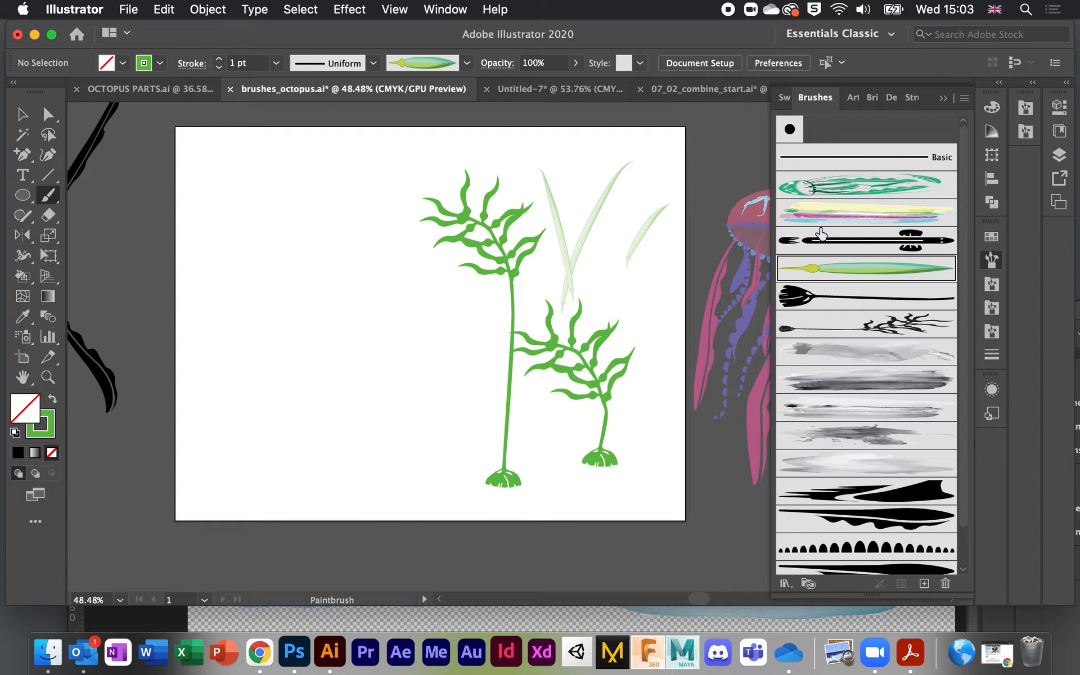
Step: Paint a long horizontal eel stroke on the left with the eel brush and select it
left_click(821, 233)
left_click_drag(201, 303, 442, 305)
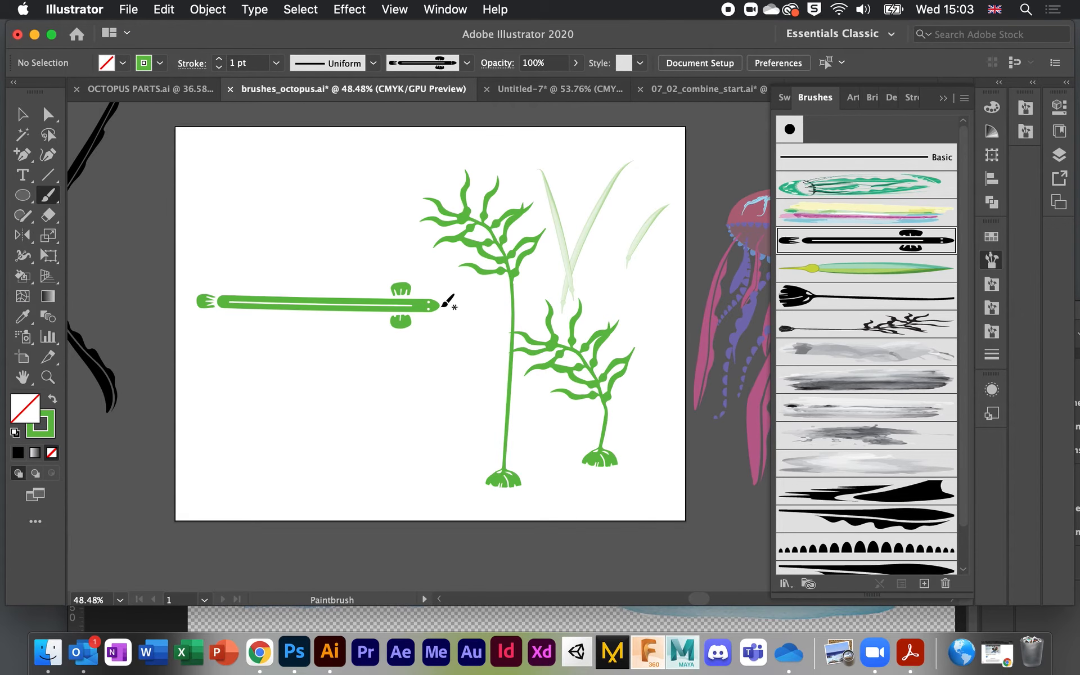
scroll(398, 319, "up", 2)
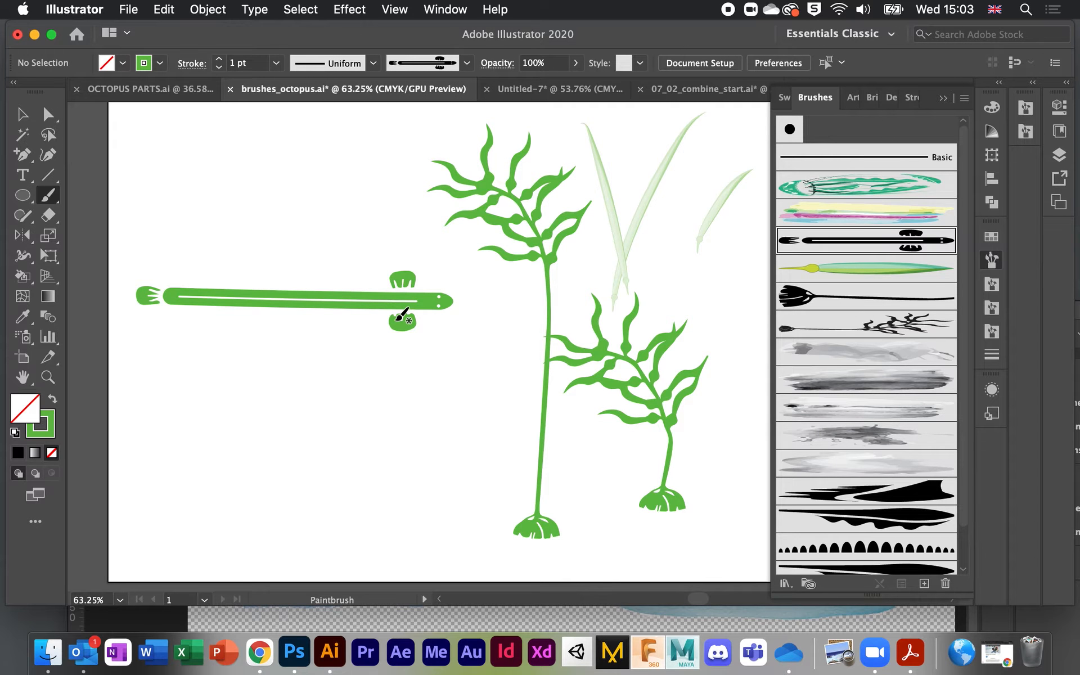
left_click(20, 116)
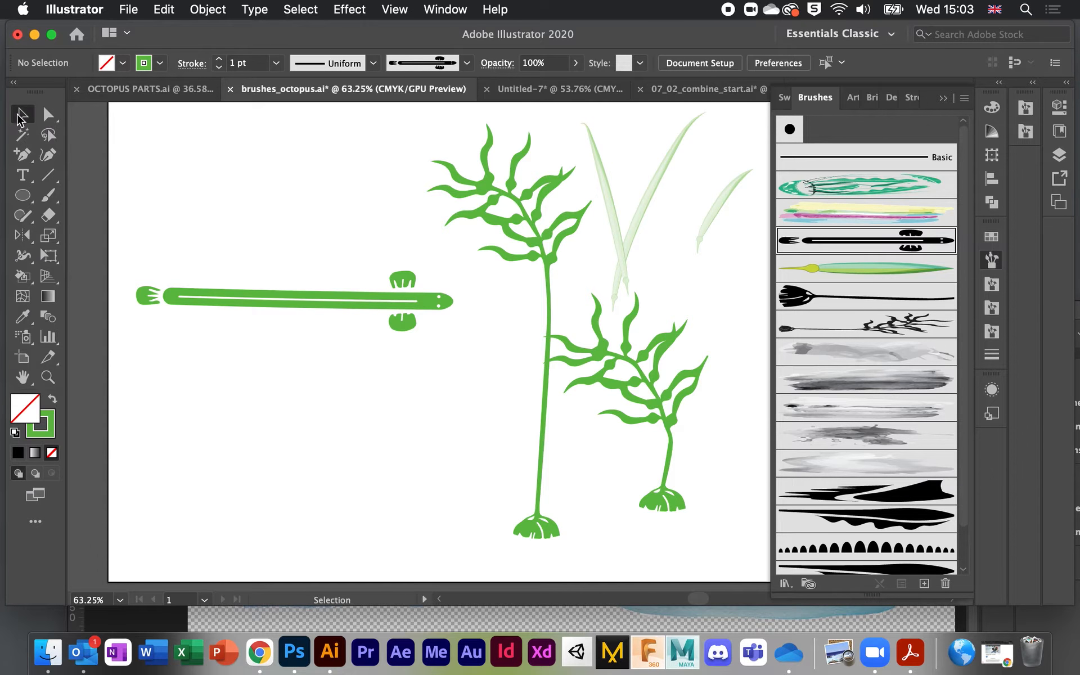
left_click(391, 304)
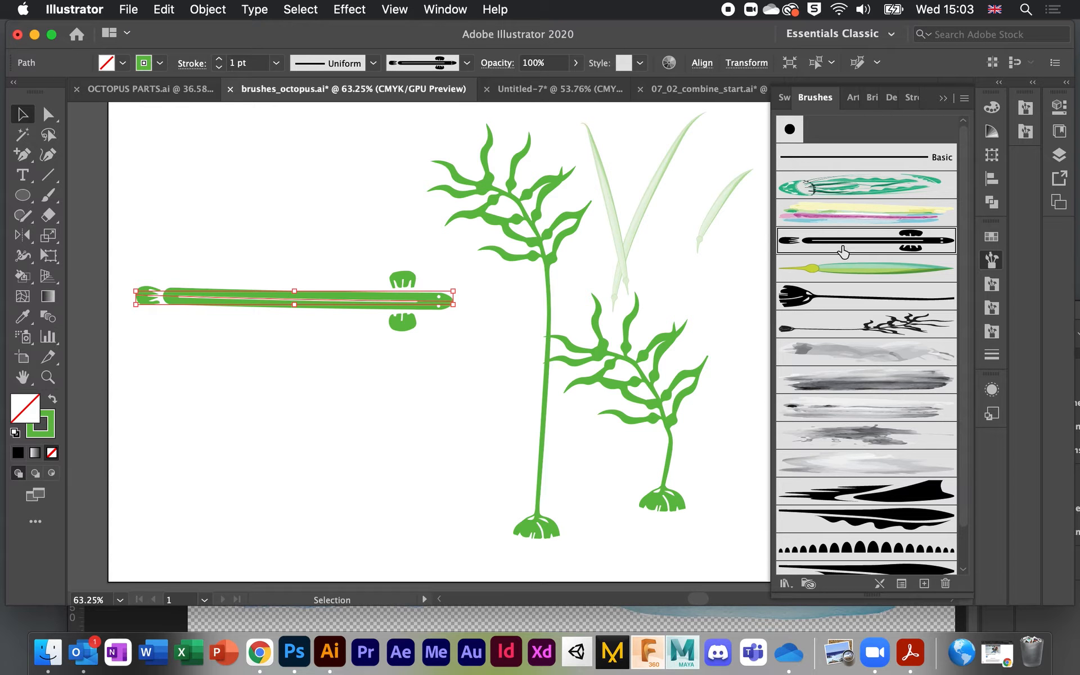
Step: Set the eel art brush to Stretch Between Guides with the start guide at 78.1536 pt, leaving existing strokes unchanged
double_click(860, 242)
mouse_move(713, 54)
left_mouse_down()
mouse_move(668, 53)
mouse_move(708, 56)
left_mouse_up()
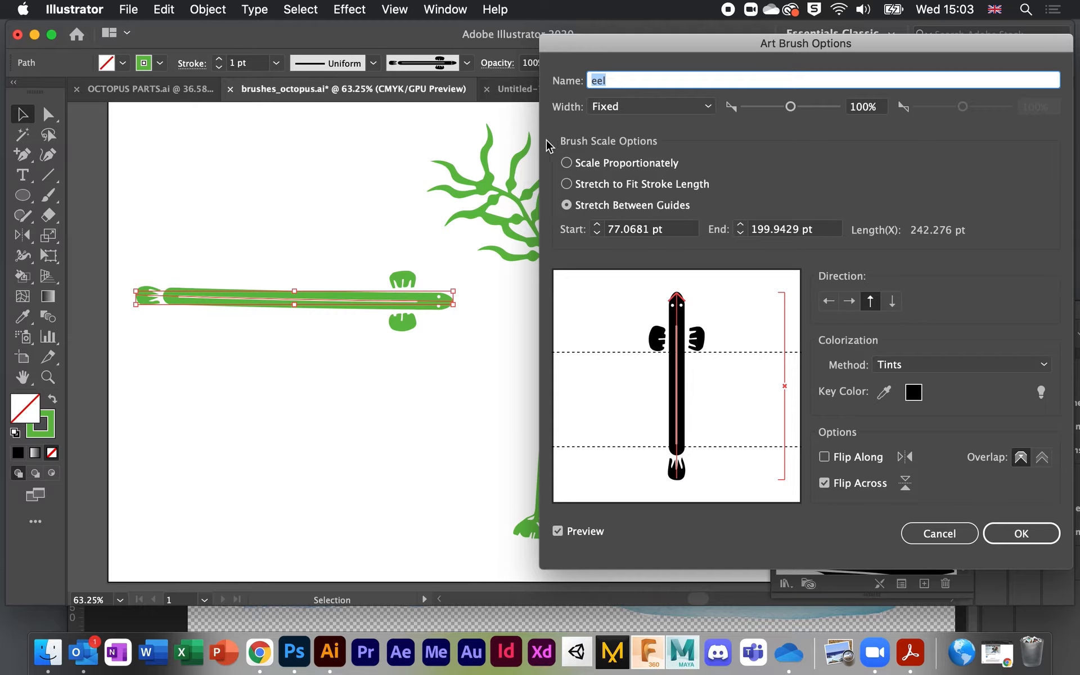
left_click(566, 163)
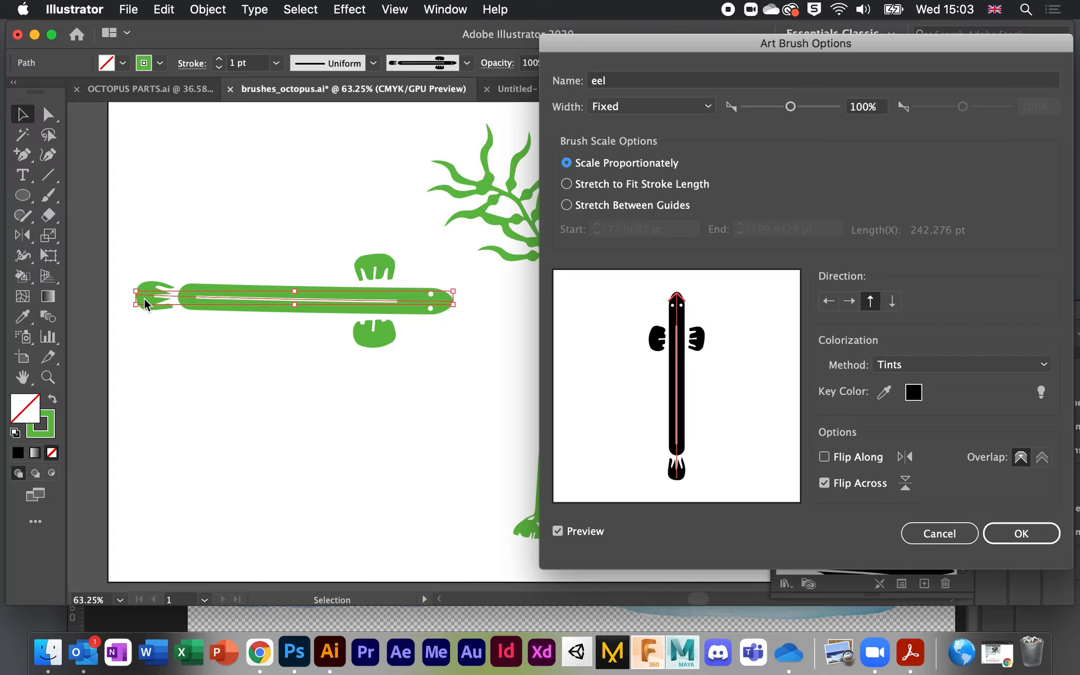
left_click(567, 184)
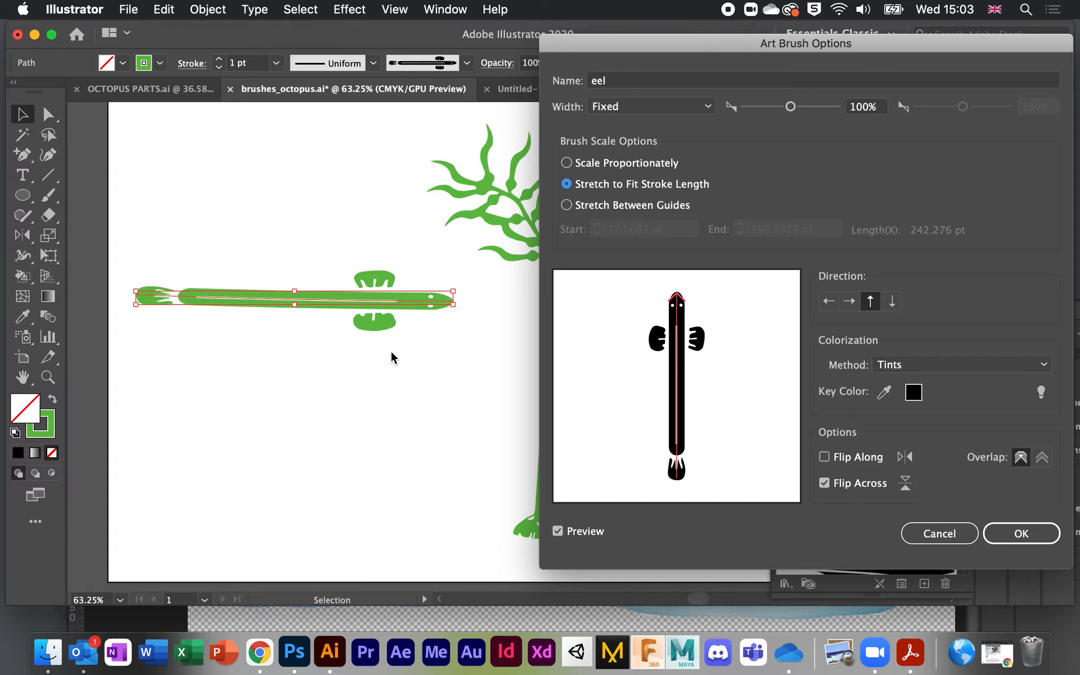
left_click(566, 205)
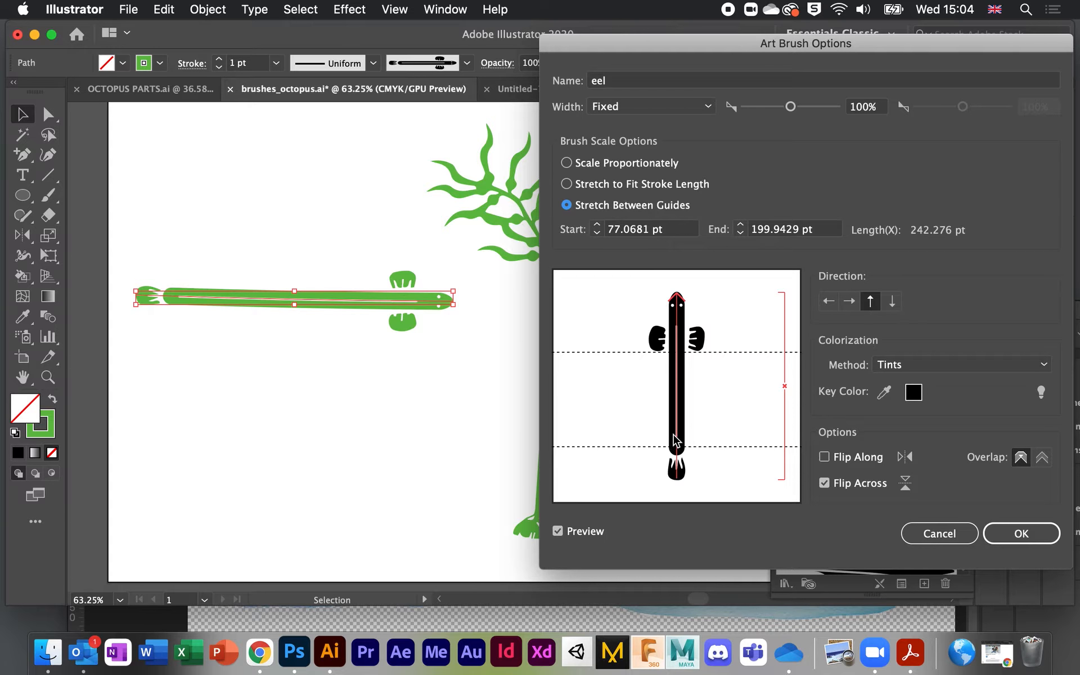
mouse_move(722, 355)
left_mouse_down()
mouse_move(716, 411)
mouse_move(722, 356)
left_mouse_up()
left_click(1021, 534)
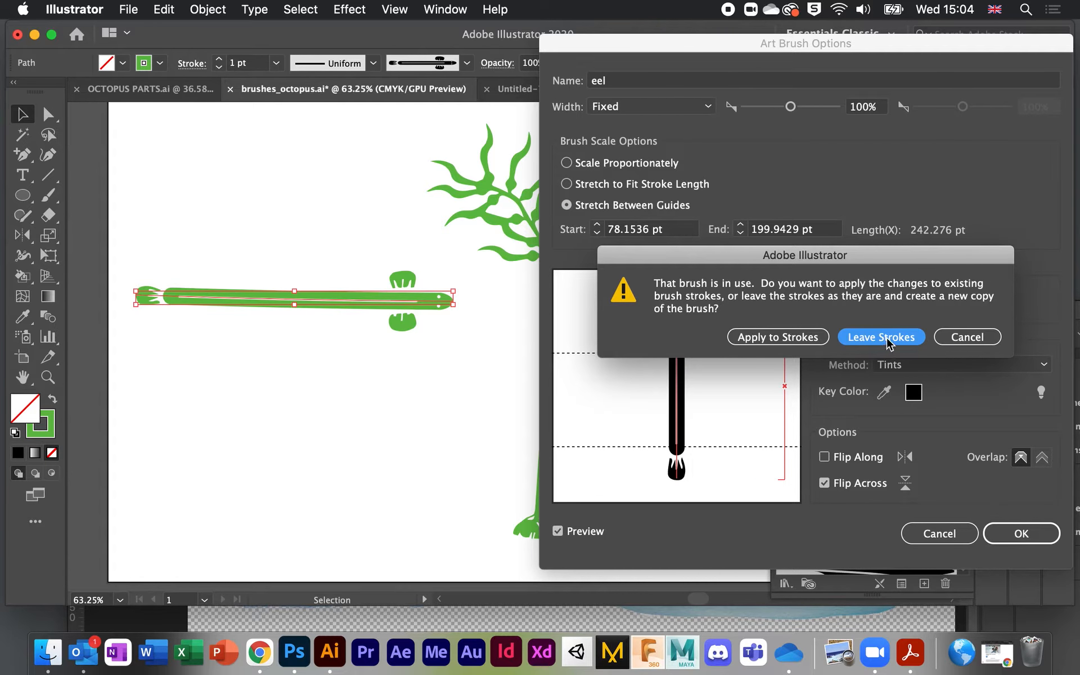
left_click(798, 339)
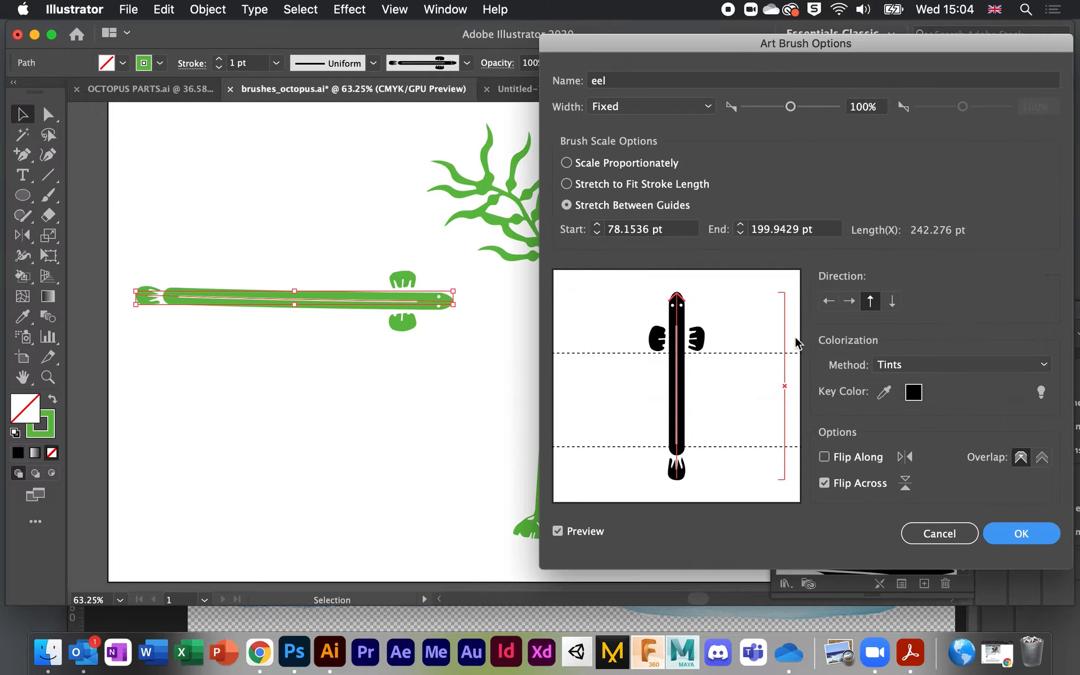
Step: Paint a looping octopus-arm stroke and a spiral stroke, then undo the octopus-arm strokes
left_click(47, 194)
mouse_move(356, 415)
left_mouse_down()
mouse_move(342, 453)
mouse_move(421, 451)
mouse_move(229, 386)
mouse_move(256, 360)
left_mouse_up()
mouse_move(290, 162)
left_mouse_down()
mouse_move(300, 199)
mouse_move(226, 164)
mouse_move(309, 153)
mouse_move(504, 315)
mouse_move(483, 418)
left_mouse_up()
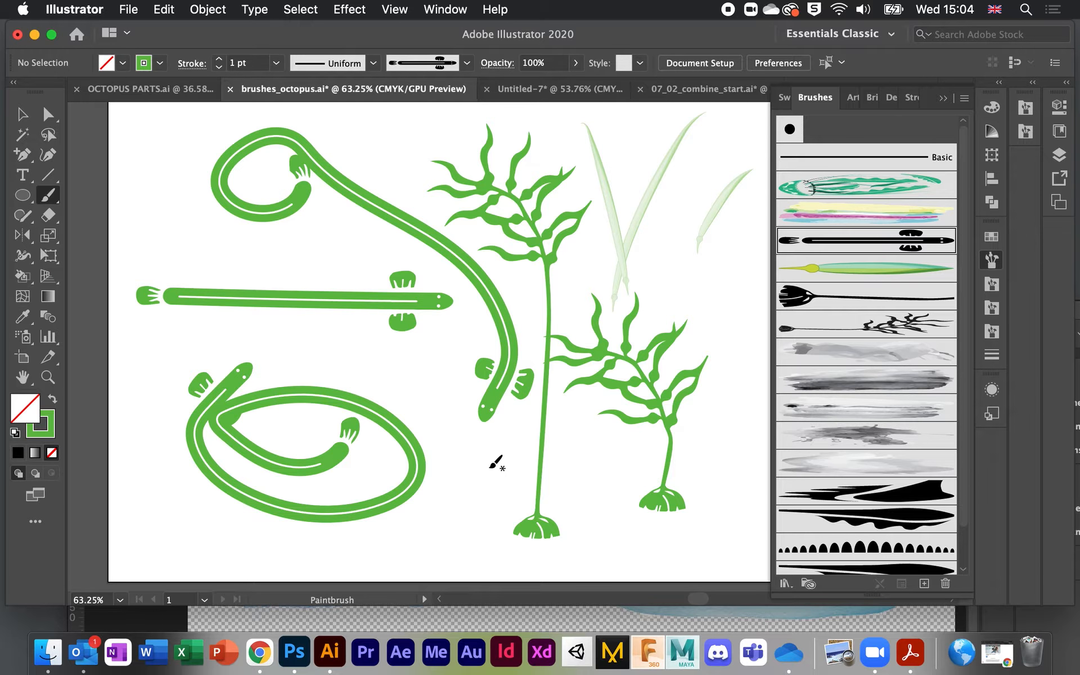
key("super+z")
key("super+z")
key("super+z")
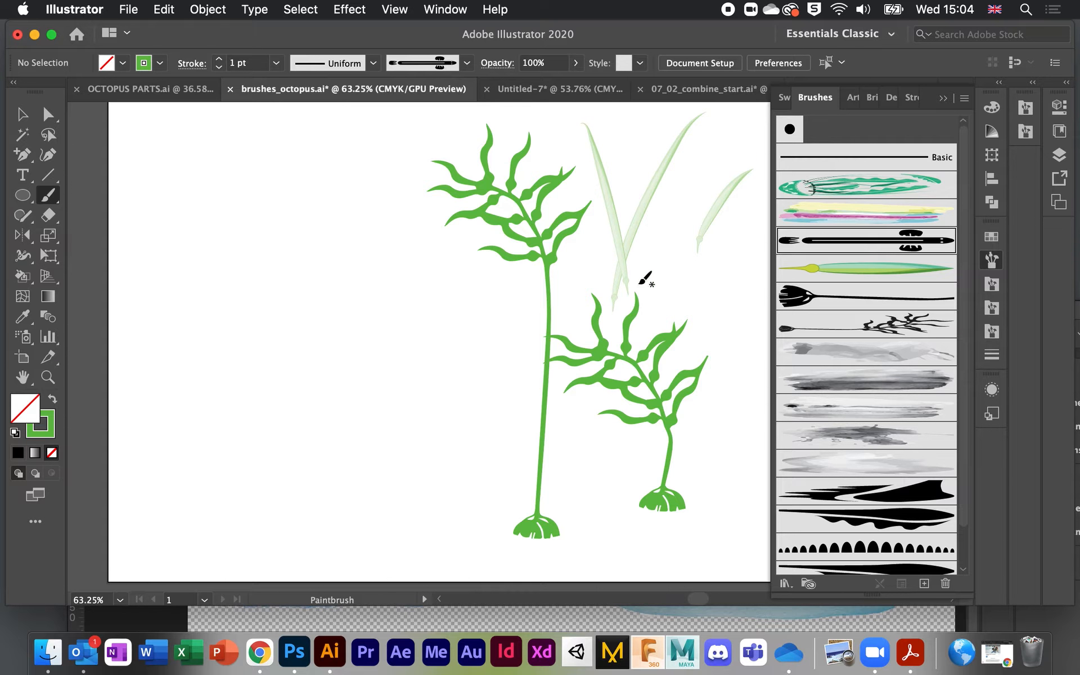
double_click(893, 329)
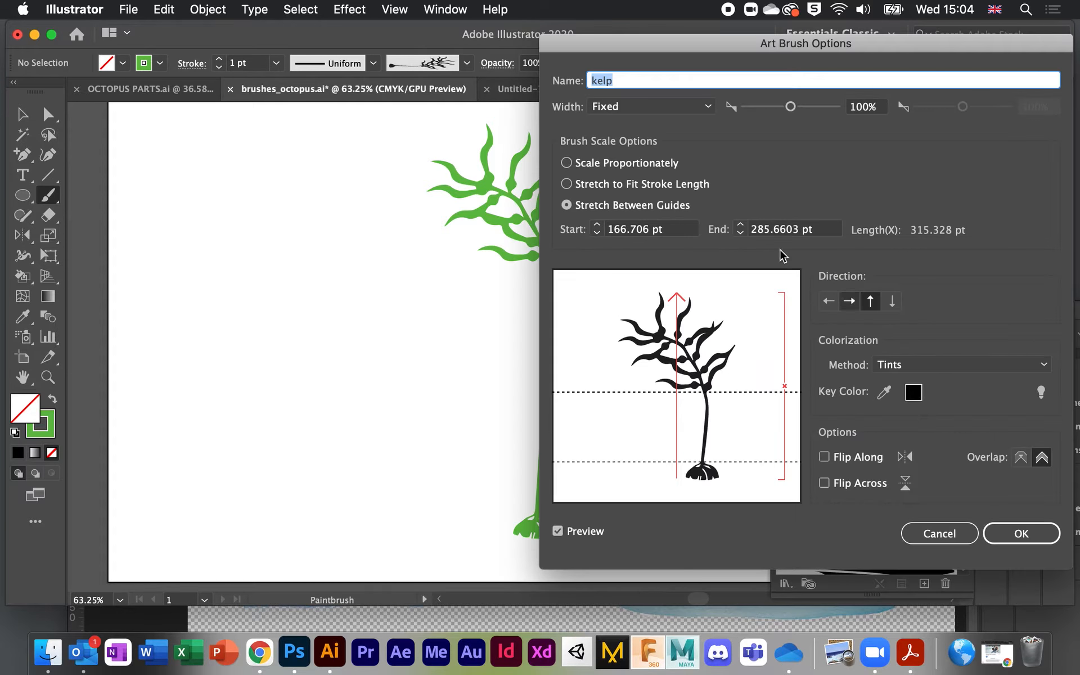
mouse_move(634, 49)
left_mouse_down()
mouse_move(609, 39)
mouse_move(630, 38)
mouse_move(628, 49)
left_mouse_up()
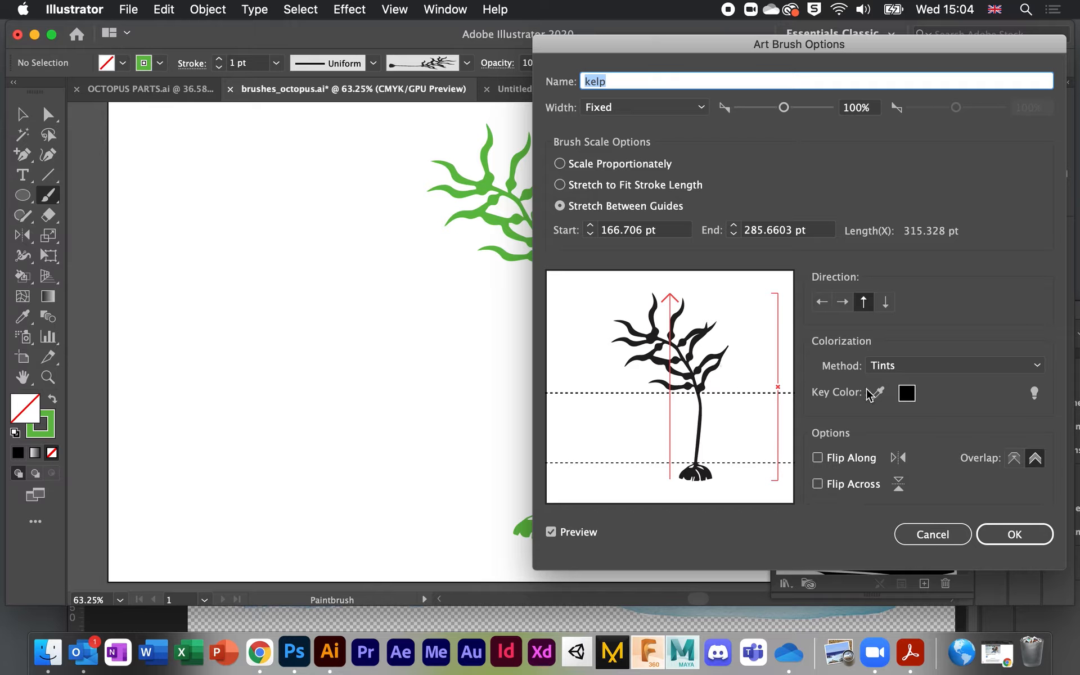
left_click(1017, 537)
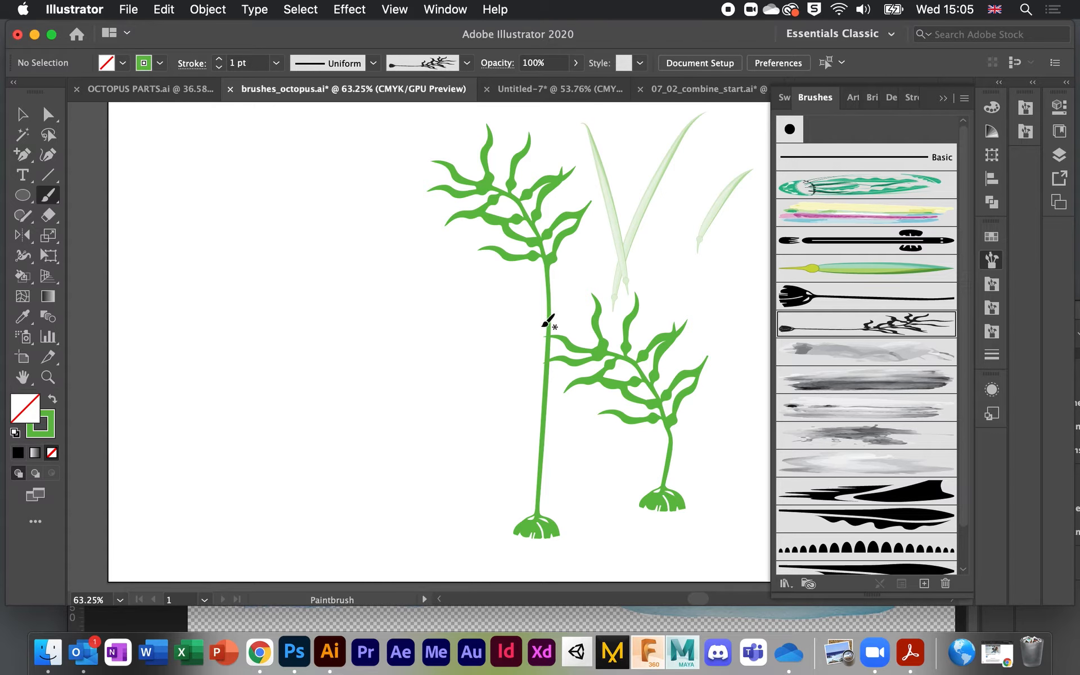
Step: Browse the green leaf and kelp holdfast brushes, then select the taller kelp plant's path
scroll(490, 277, "down", 3)
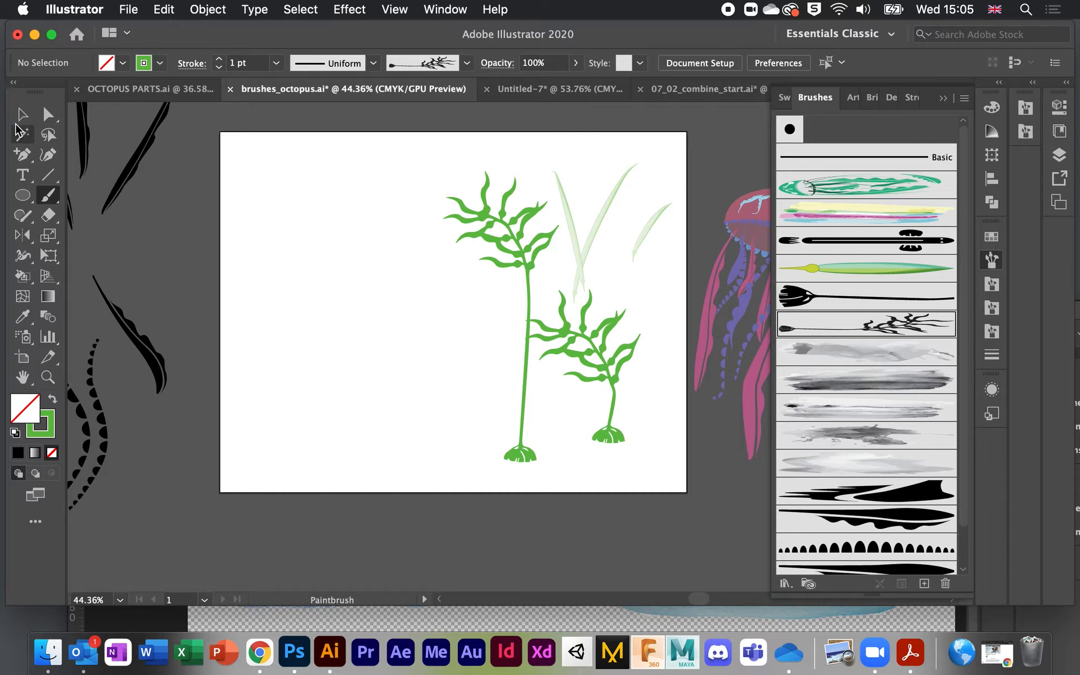
left_click(891, 275)
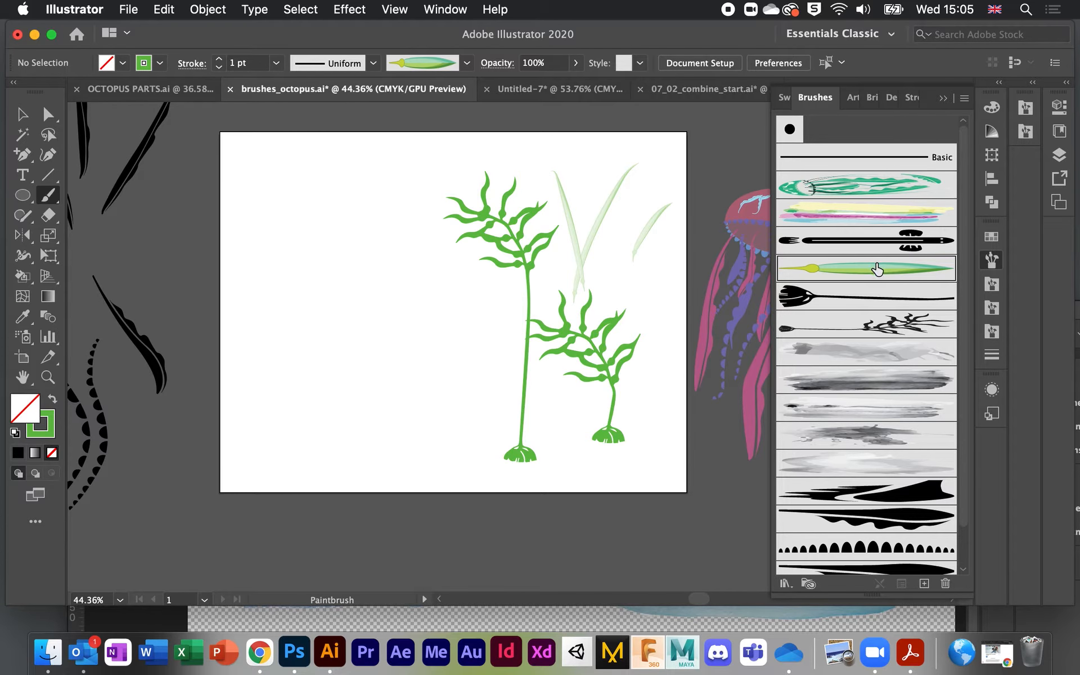
left_click(823, 304)
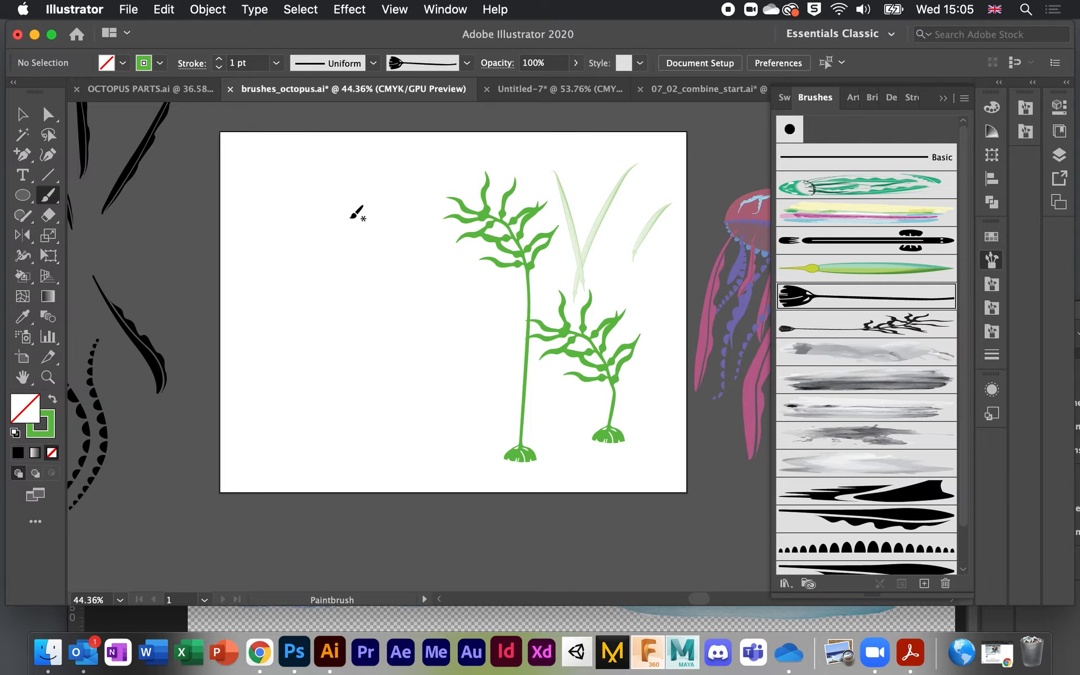
left_click(21, 115)
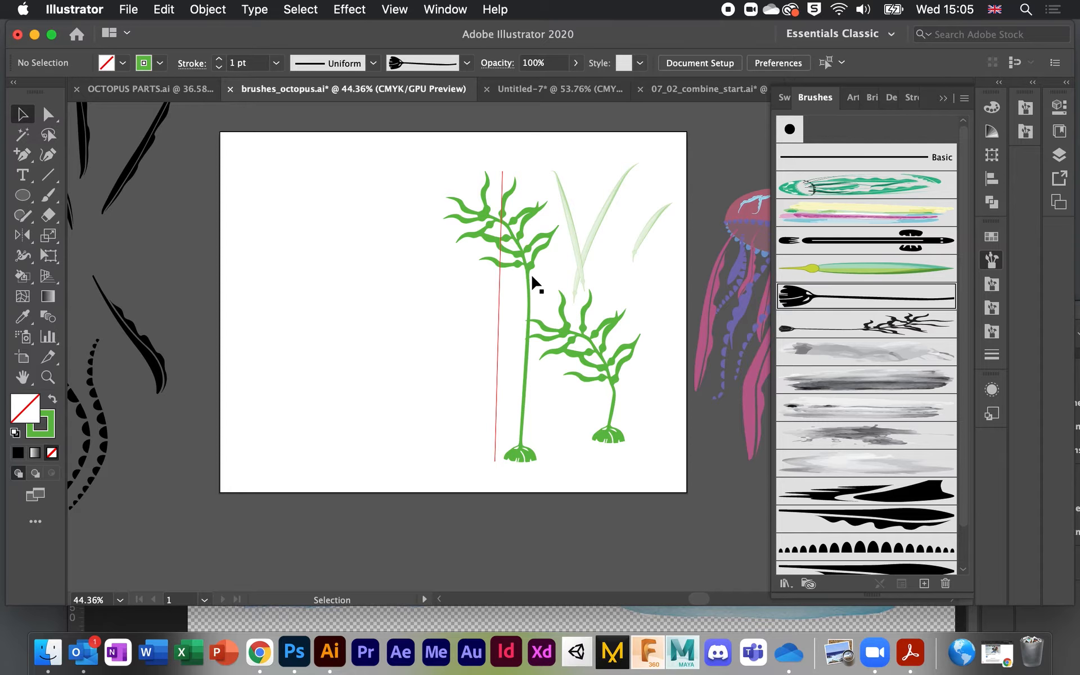
left_click(530, 310)
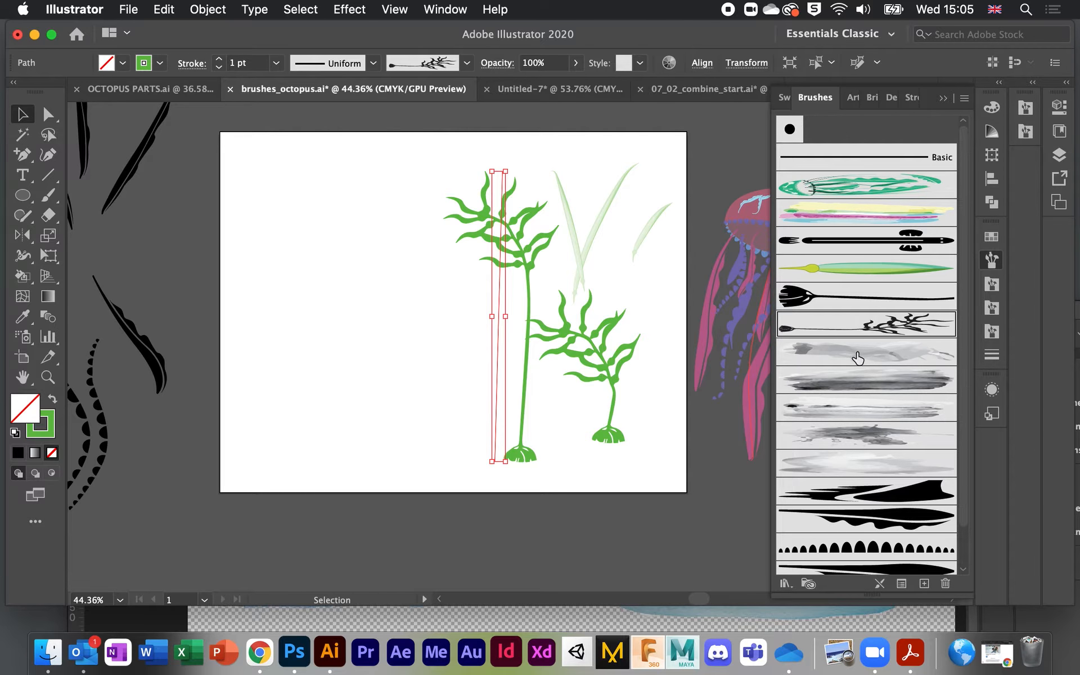
double_click(874, 328)
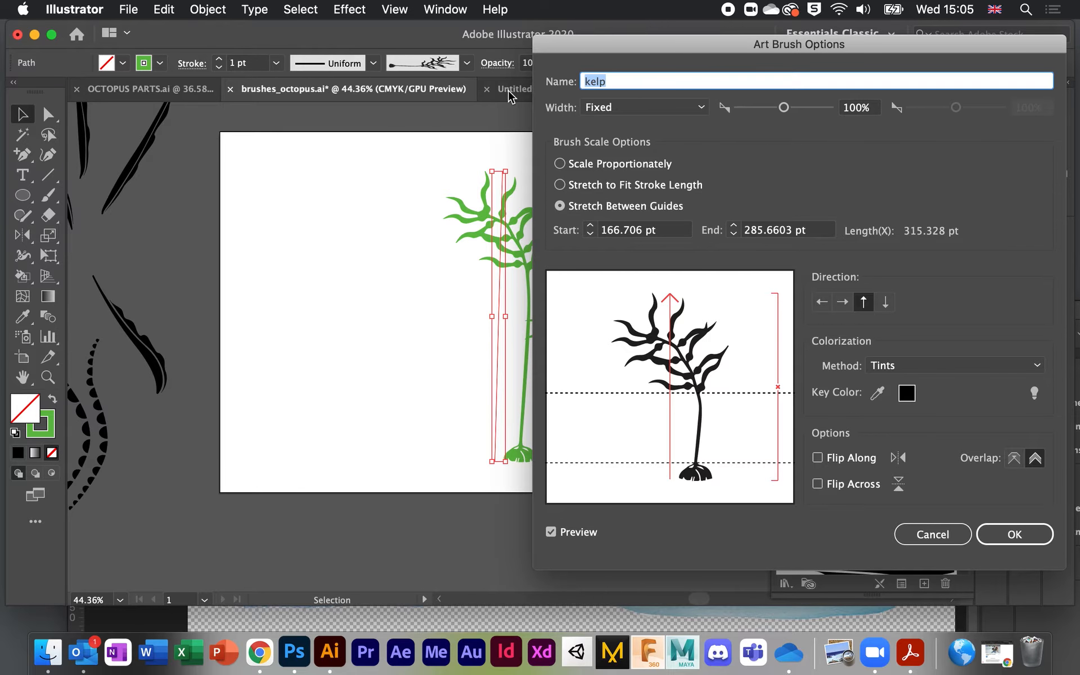
mouse_move(559, 45)
left_mouse_down()
mouse_move(610, 15)
mouse_move(559, 14)
mouse_move(610, 13)
mouse_move(548, 13)
mouse_move(586, 15)
left_mouse_up()
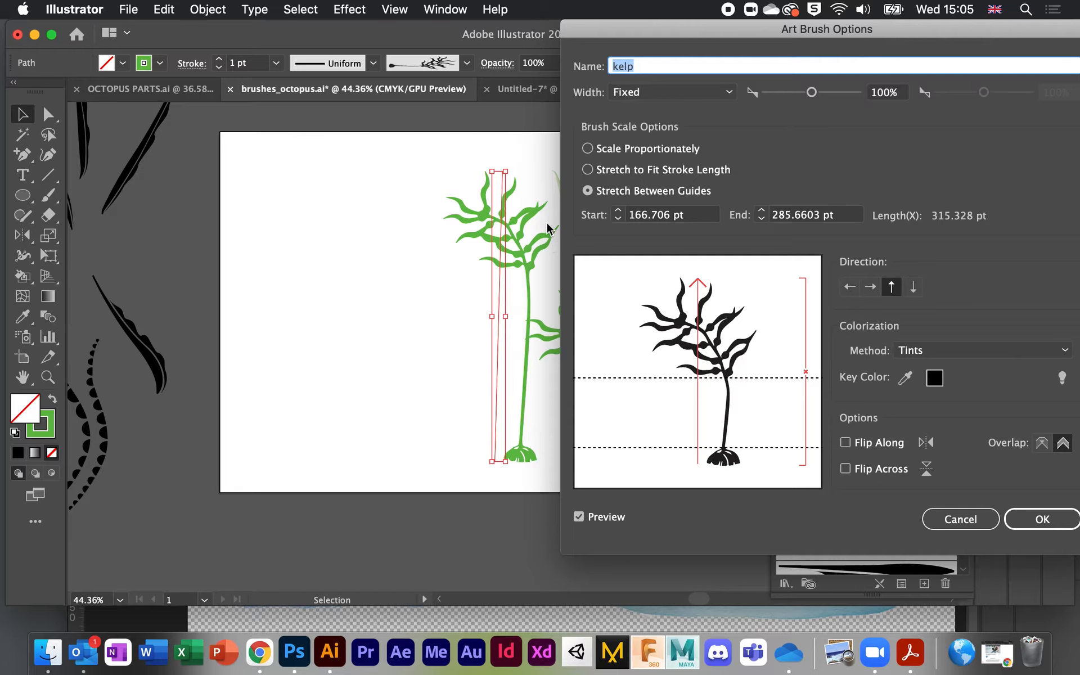
left_click(983, 352)
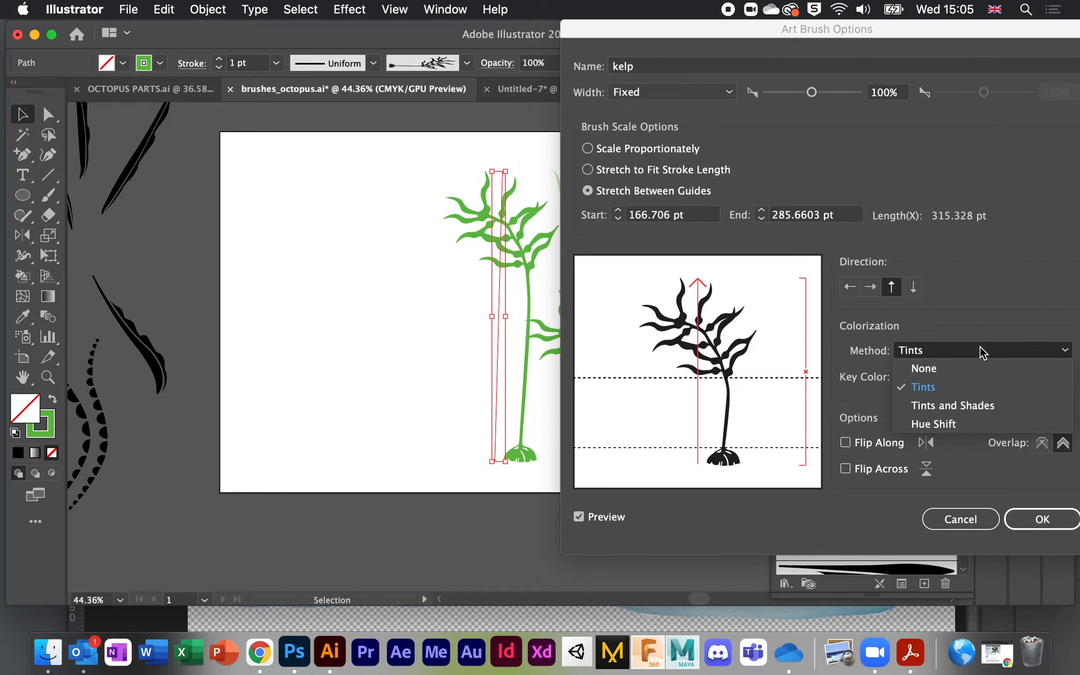
left_click(951, 368)
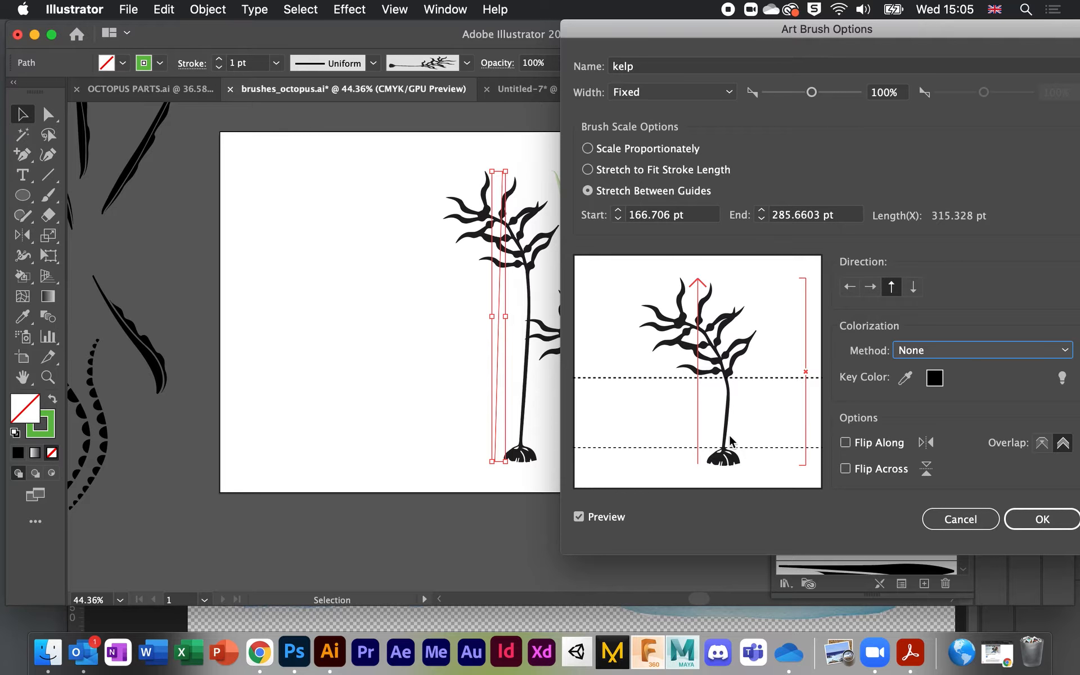
left_click(960, 354)
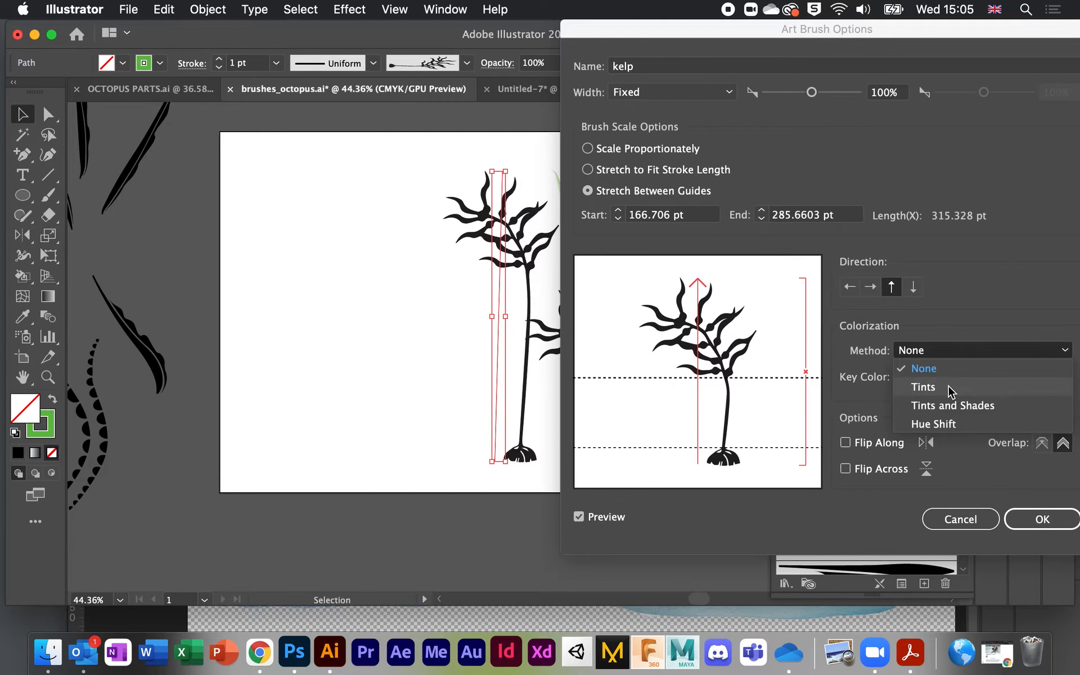
left_click(949, 387)
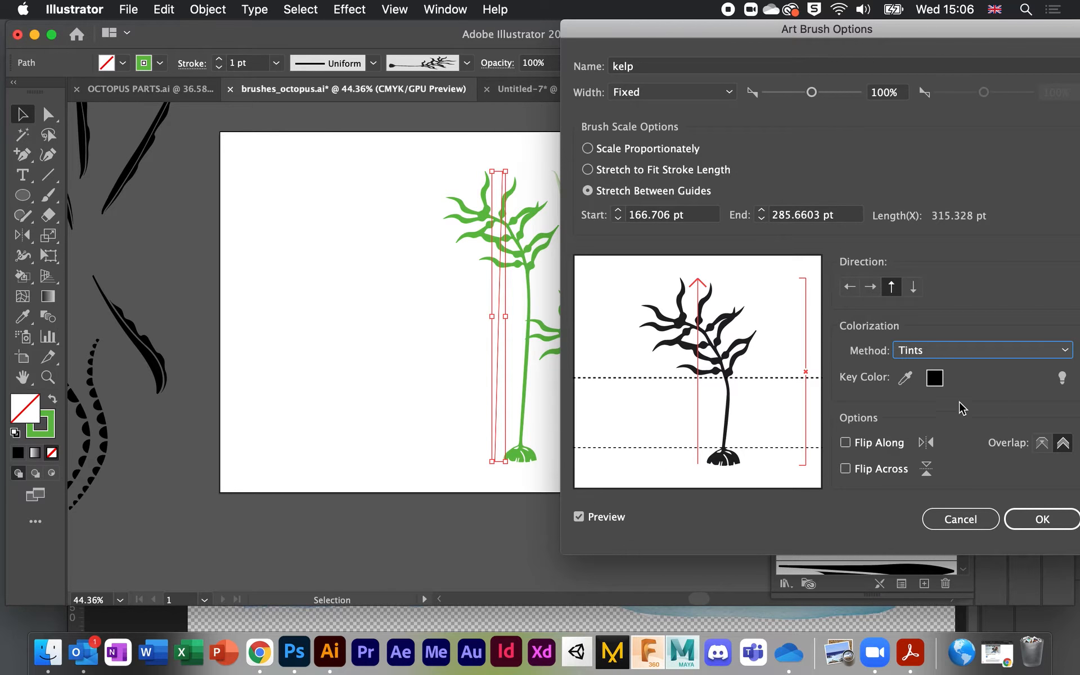
left_click(966, 355)
left_click(948, 405)
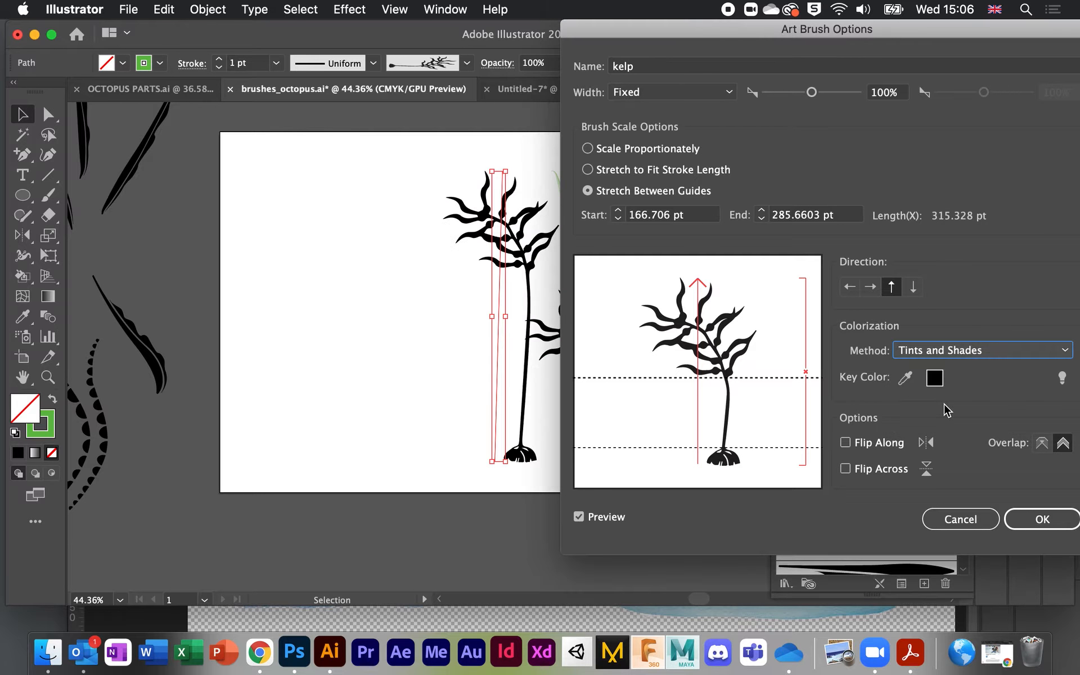
left_click(966, 354)
left_click(955, 423)
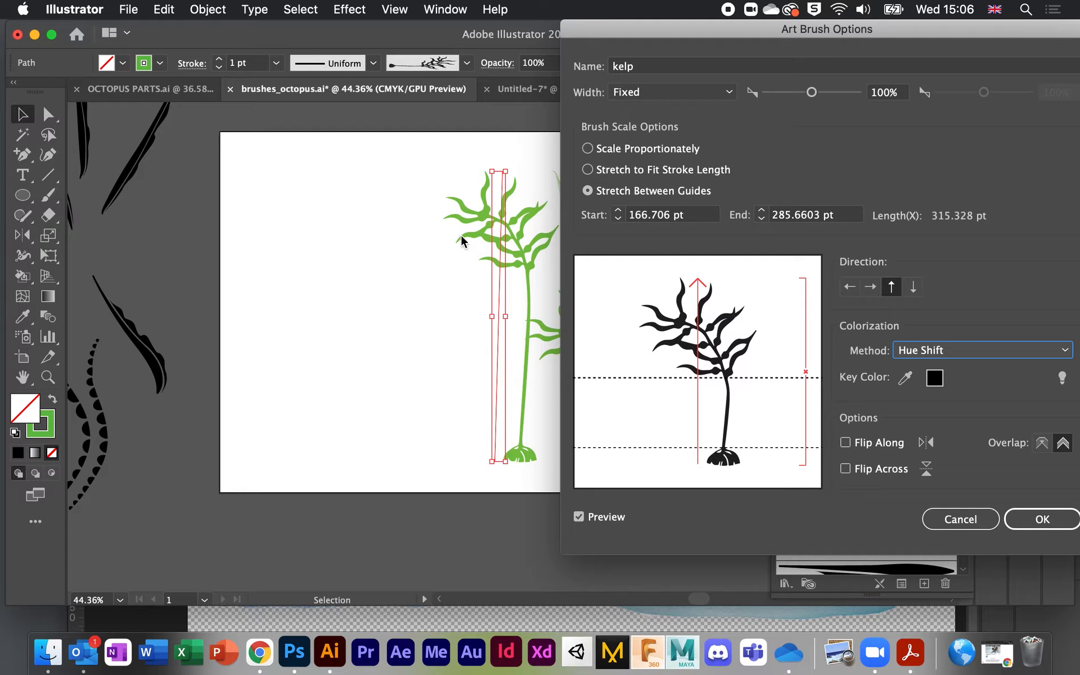
left_click(915, 360)
left_click(918, 368)
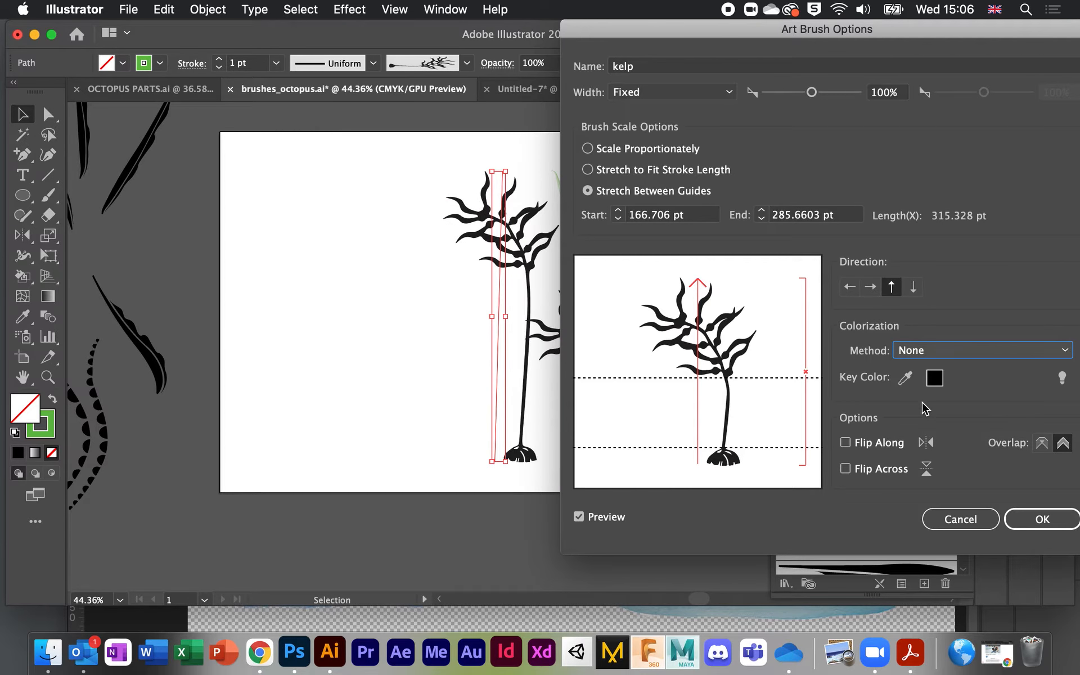
left_click(913, 356)
left_click(919, 381)
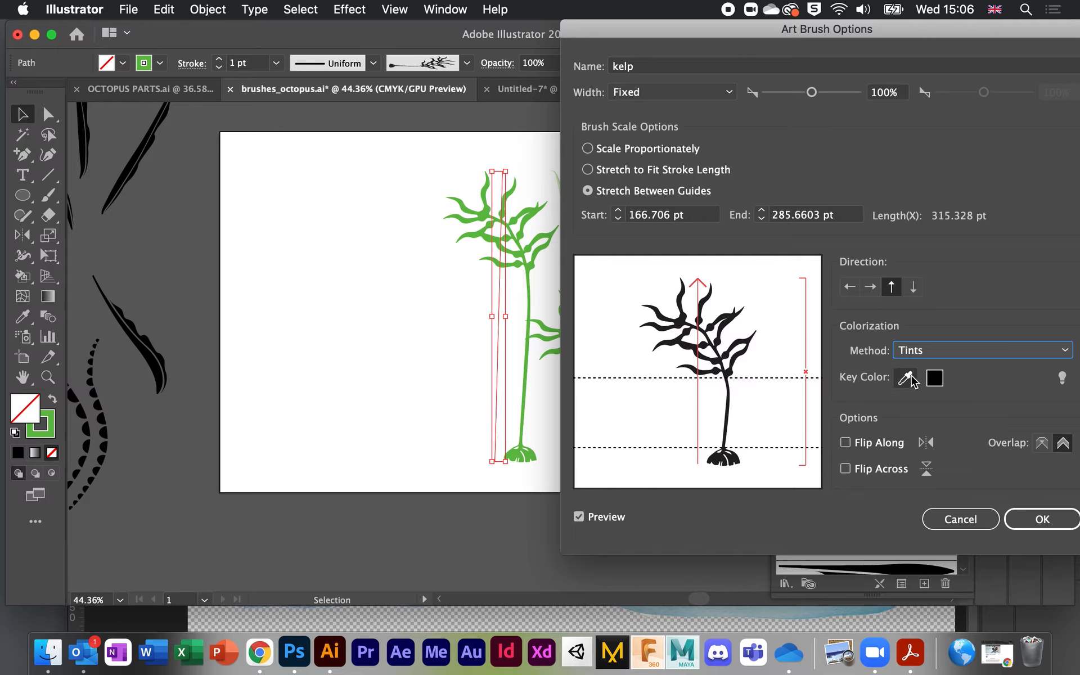
left_click(1040, 518)
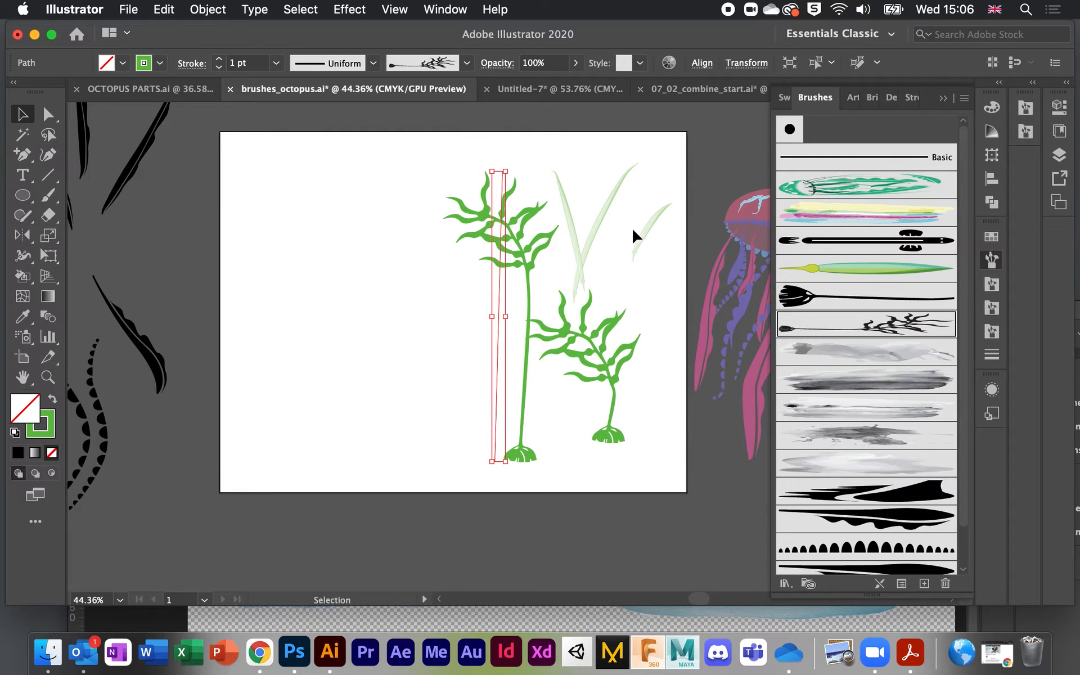
Step: Drag the pale grass blade left of the kelp and scale it up into a tall leaf
left_click(608, 225)
mouse_move(602, 224)
left_mouse_down()
mouse_move(407, 267)
mouse_move(332, 323)
left_mouse_up()
scroll(332, 322, "up", 3)
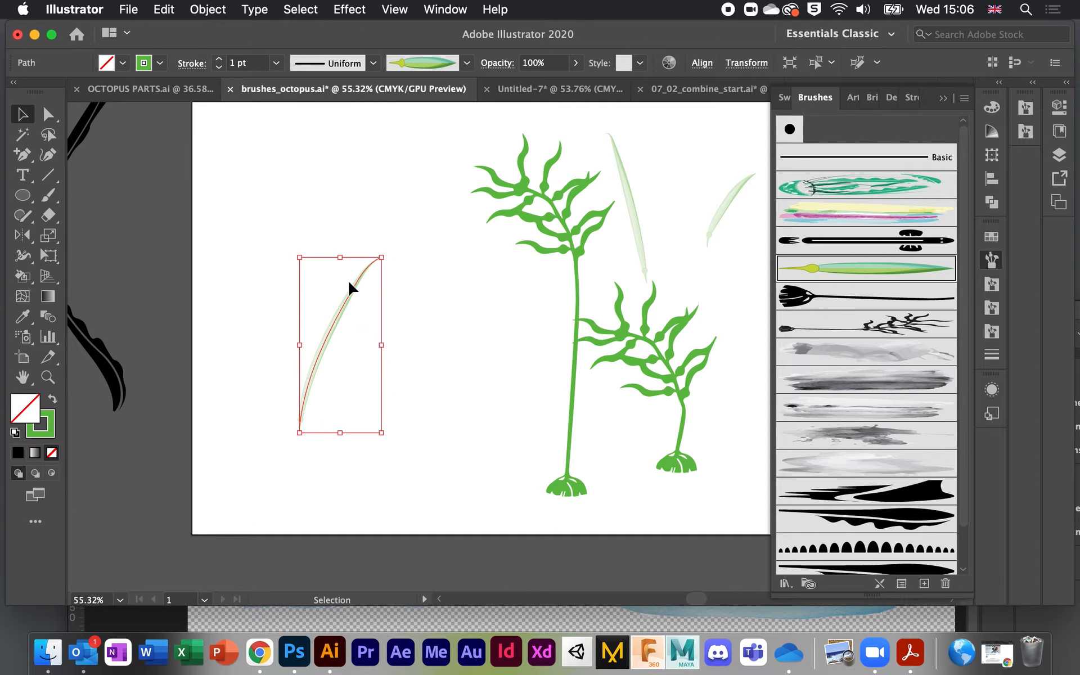
left_click_drag(382, 257, 452, 200)
scroll(452, 199, "up", 2)
scroll(452, 200, "up", 2)
scroll(434, 222, "down", 5)
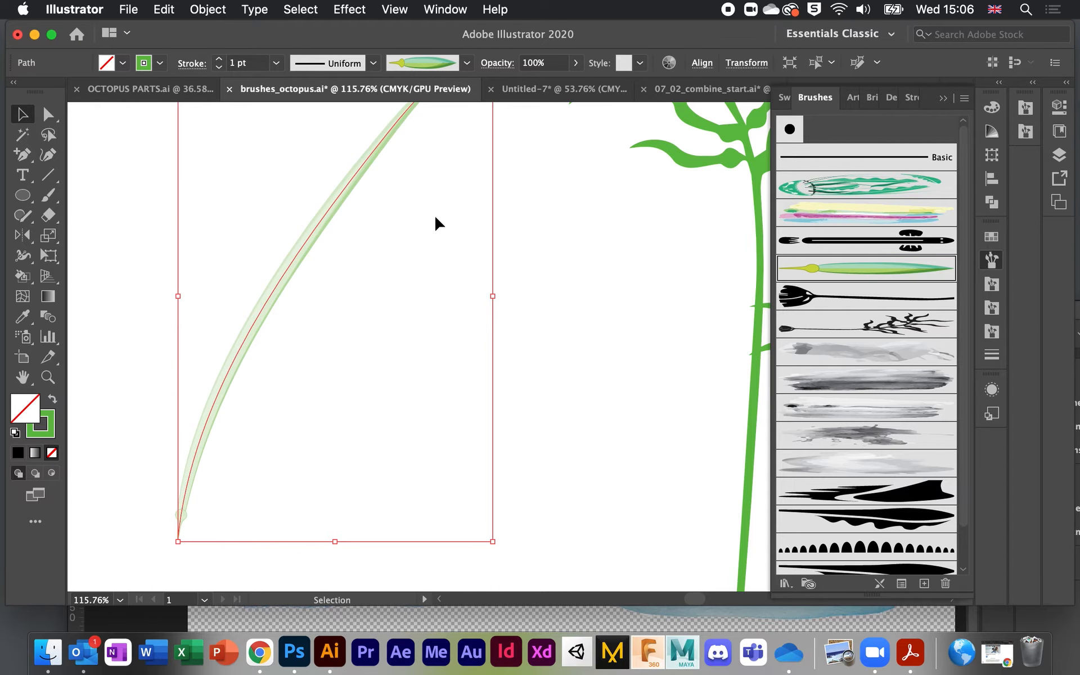
scroll(325, 201, "up", 3)
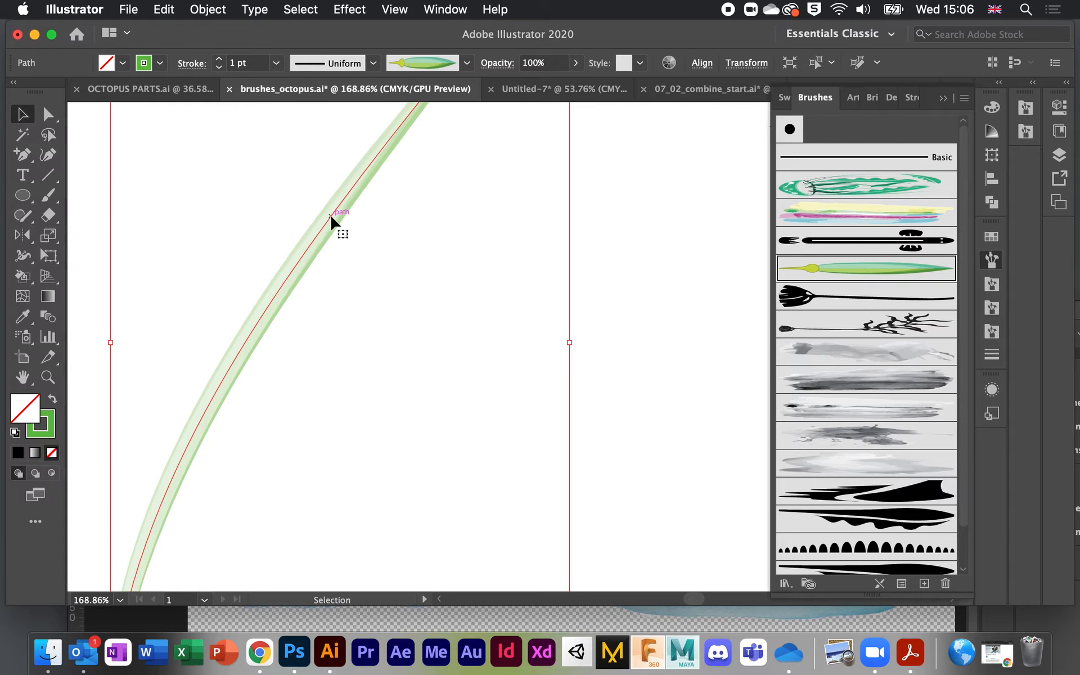
scroll(331, 216, "up", 6)
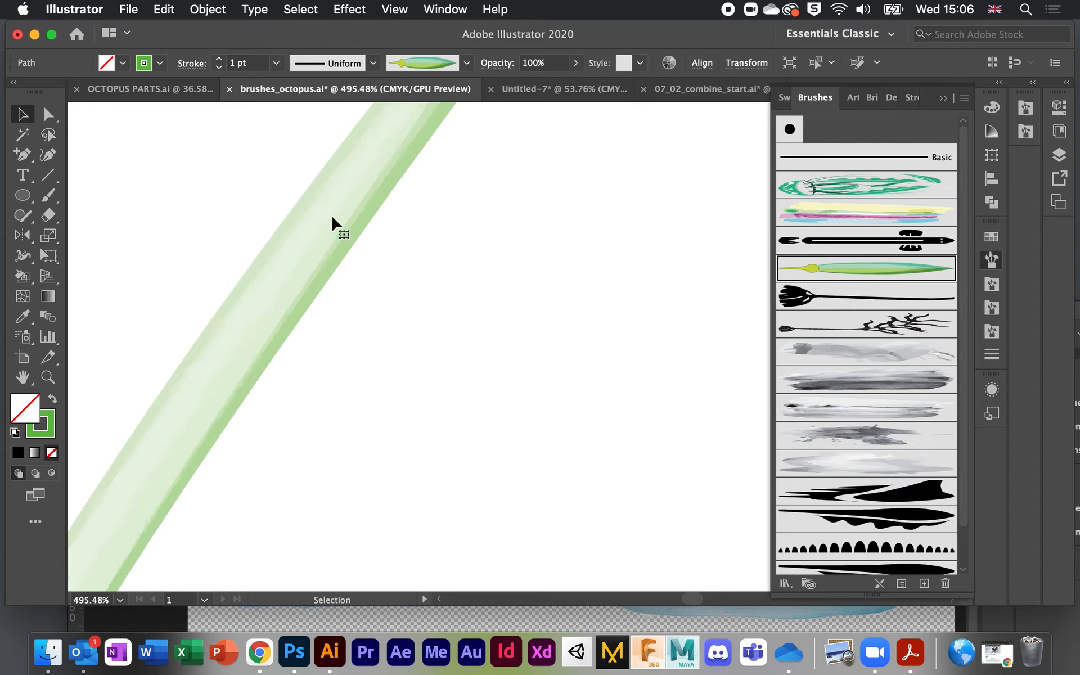
scroll(330, 216, "left", 3)
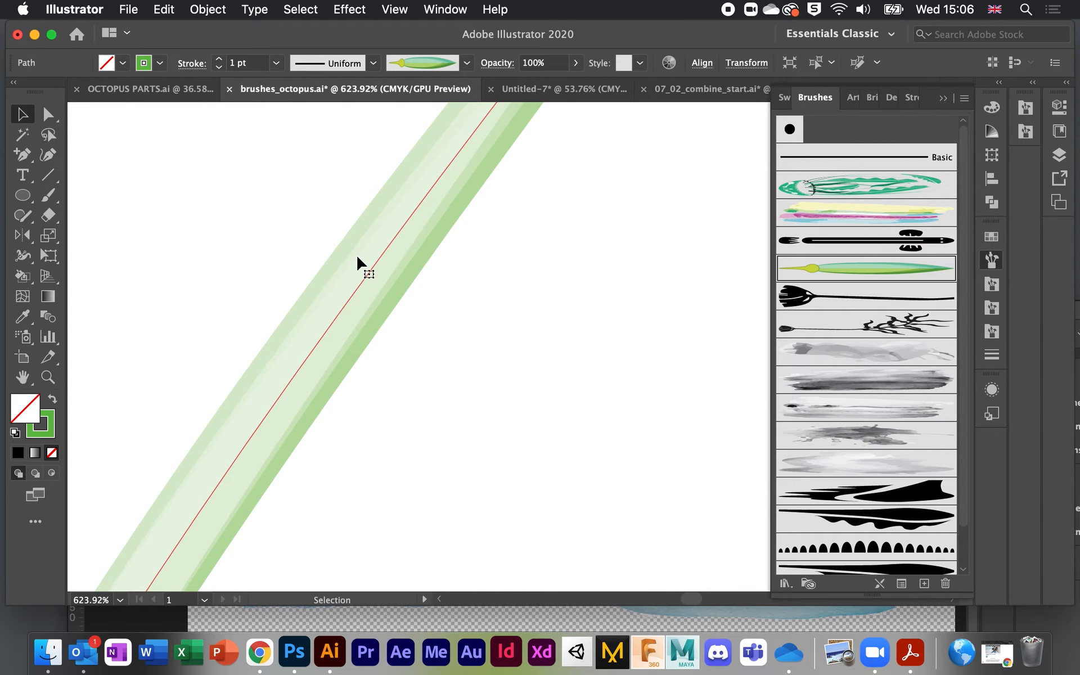
scroll(403, 309, "down", 10)
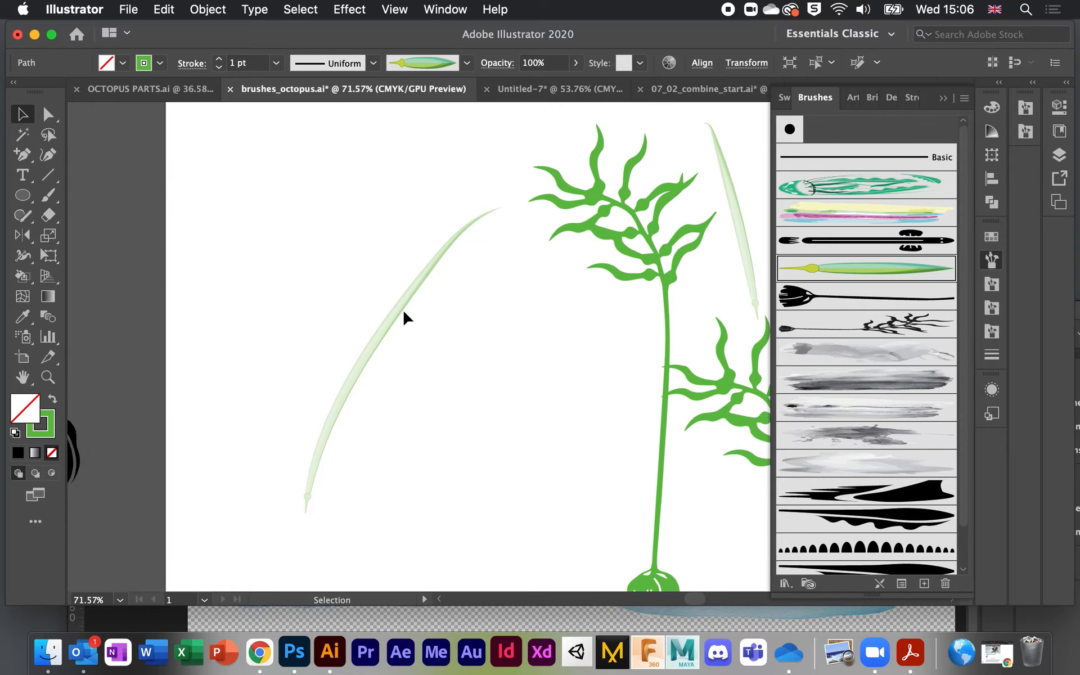
left_click(403, 308)
scroll(403, 308, "up", 1)
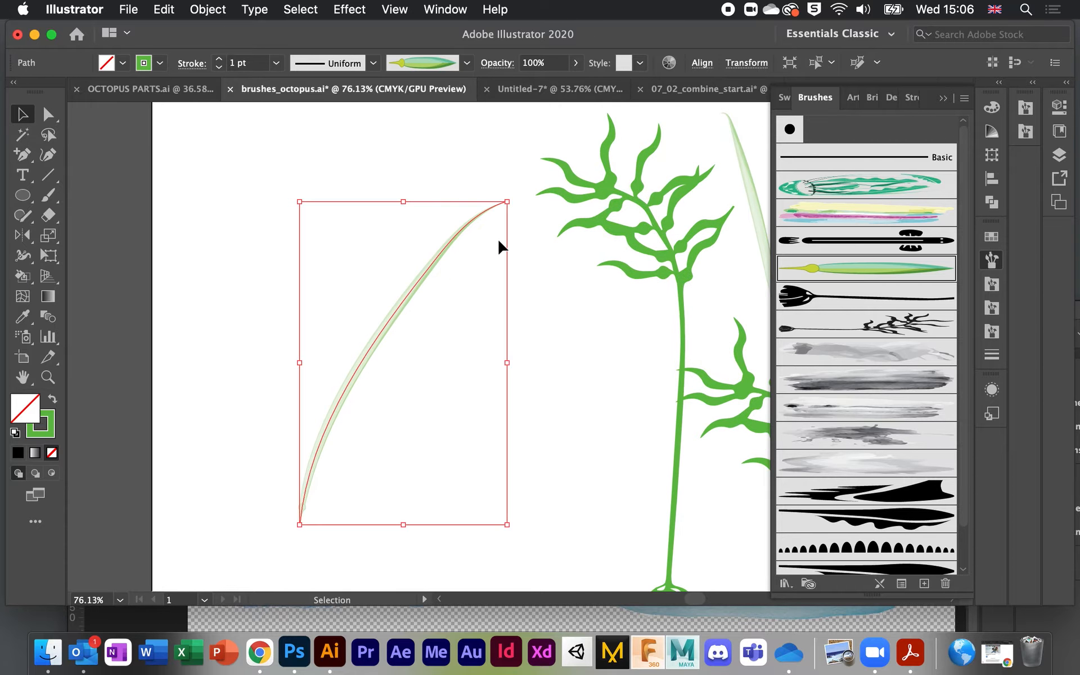
Step: Preview the giant kelp leaf brush with None colorization, cancel to keep Tints, and deselect
double_click(881, 271)
mouse_move(734, 36)
left_mouse_down()
mouse_move(649, 36)
mouse_move(661, 36)
left_mouse_up()
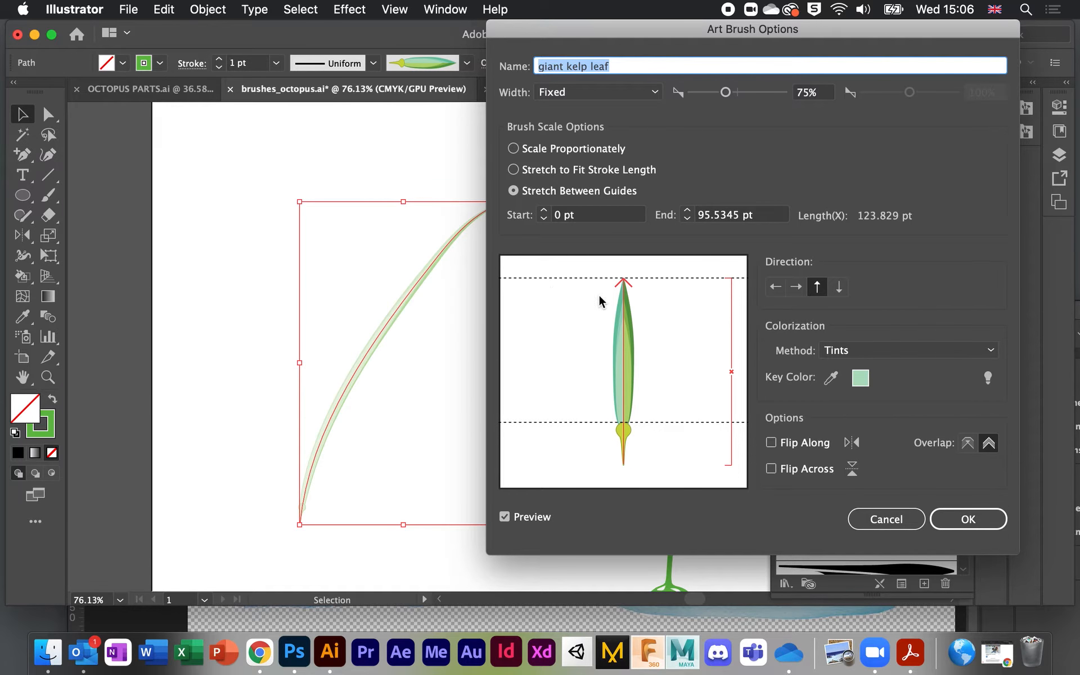
left_click(842, 349)
left_click(855, 367)
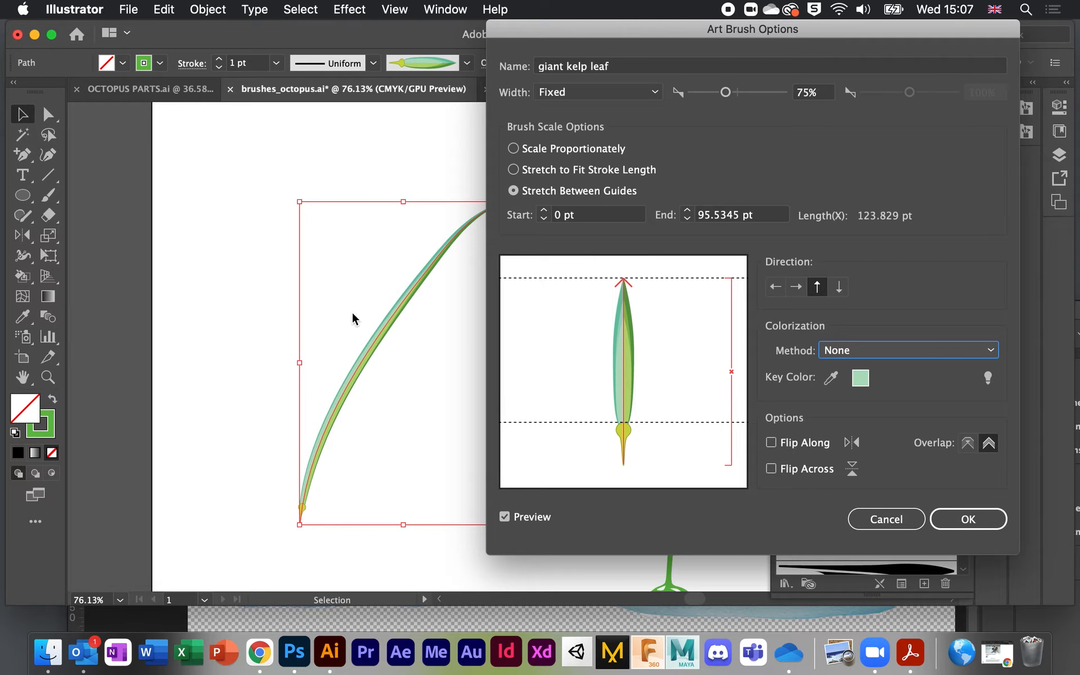
left_click(886, 519)
left_click(338, 450)
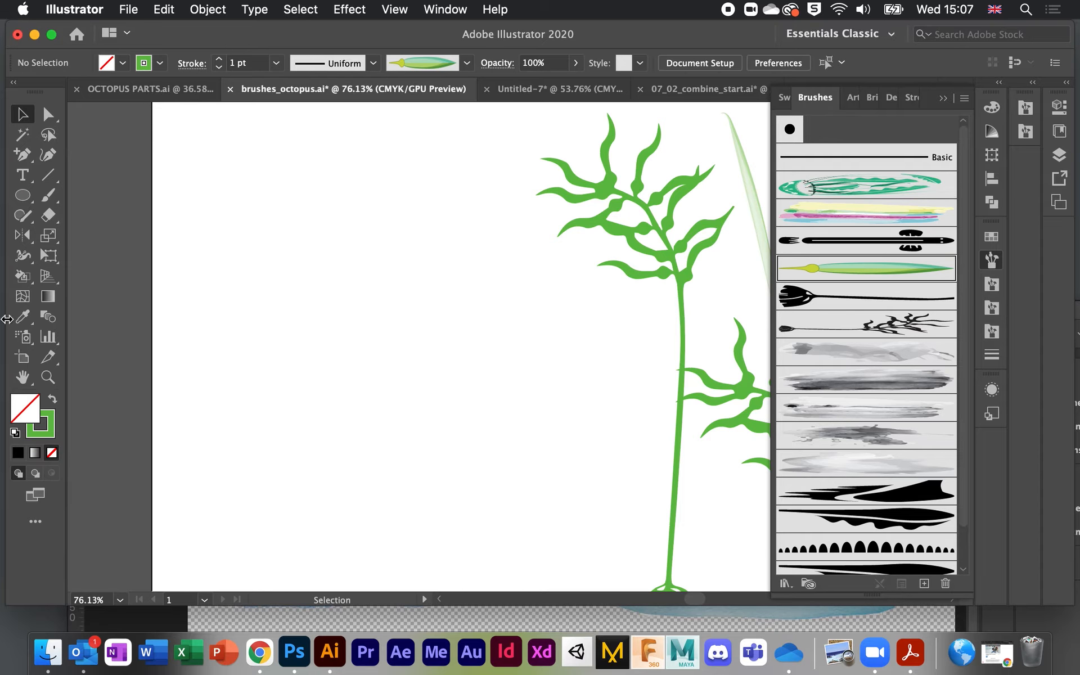
left_click(48, 194)
left_click_drag(307, 493, 317, 288)
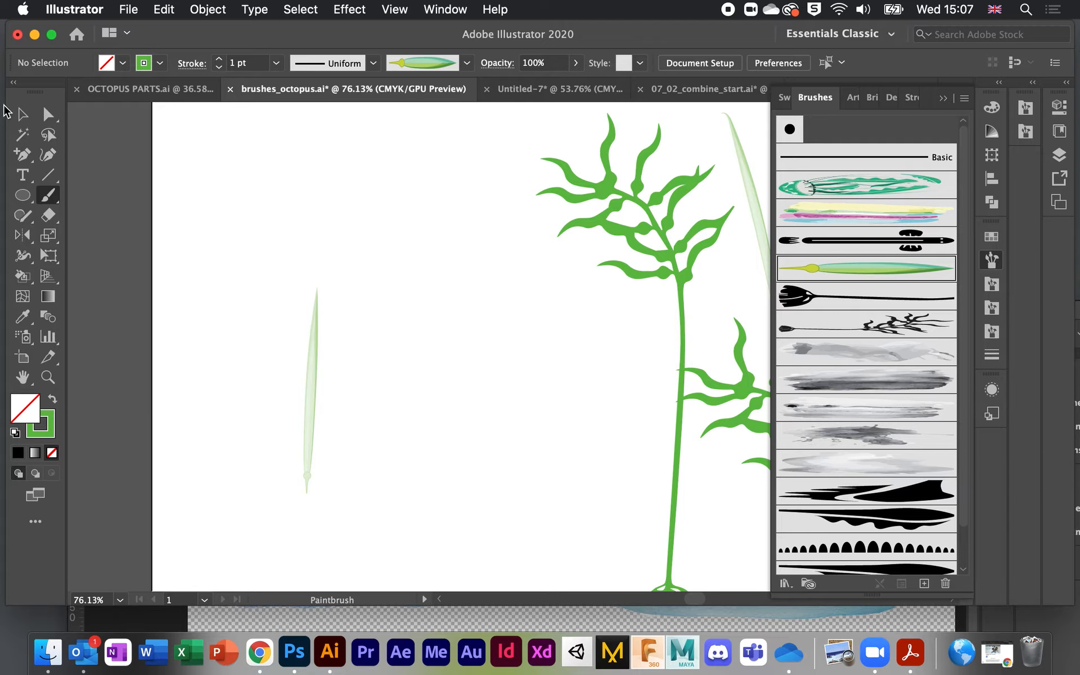
left_click(23, 115)
left_click(308, 419)
scroll(308, 419, "up", 3)
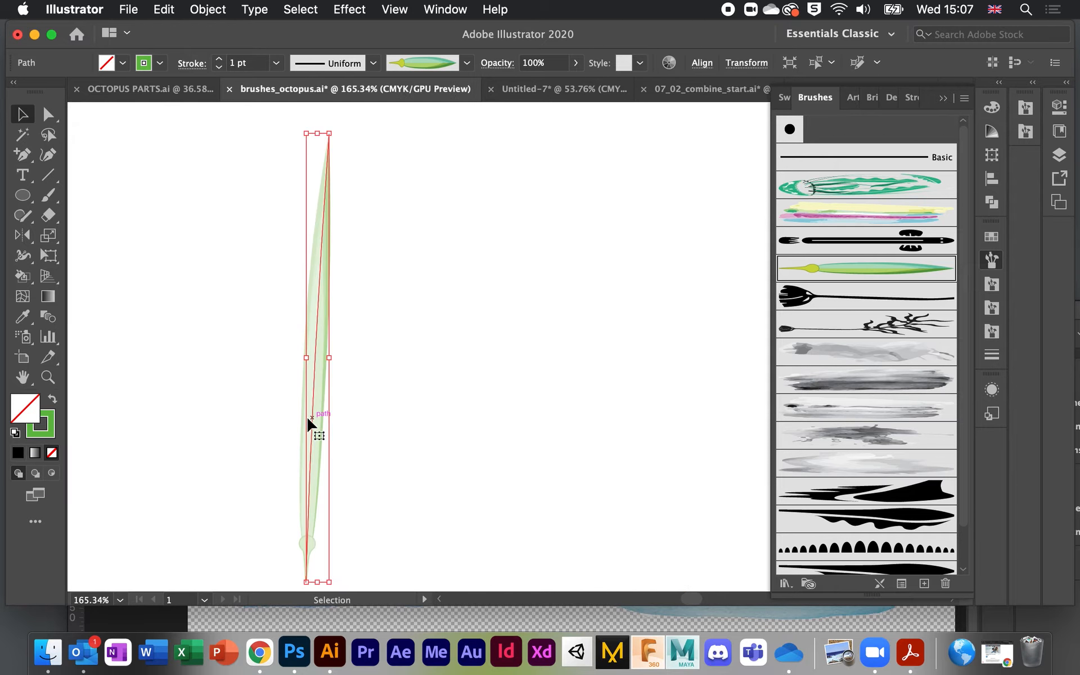
double_click(862, 264)
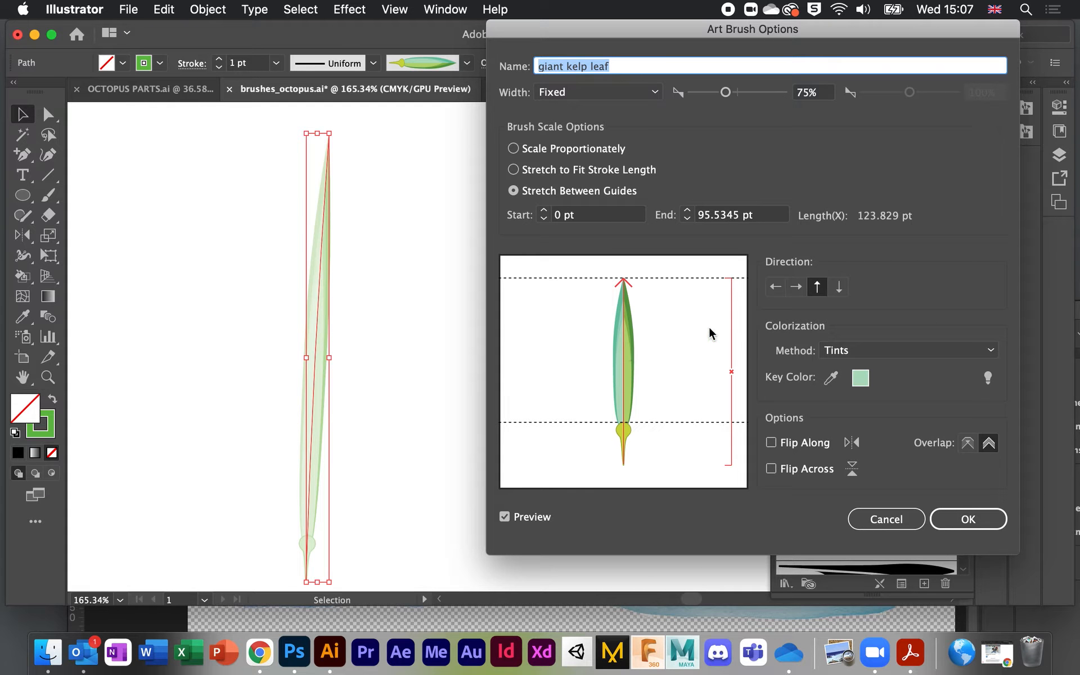
left_click(871, 351)
left_click(850, 369)
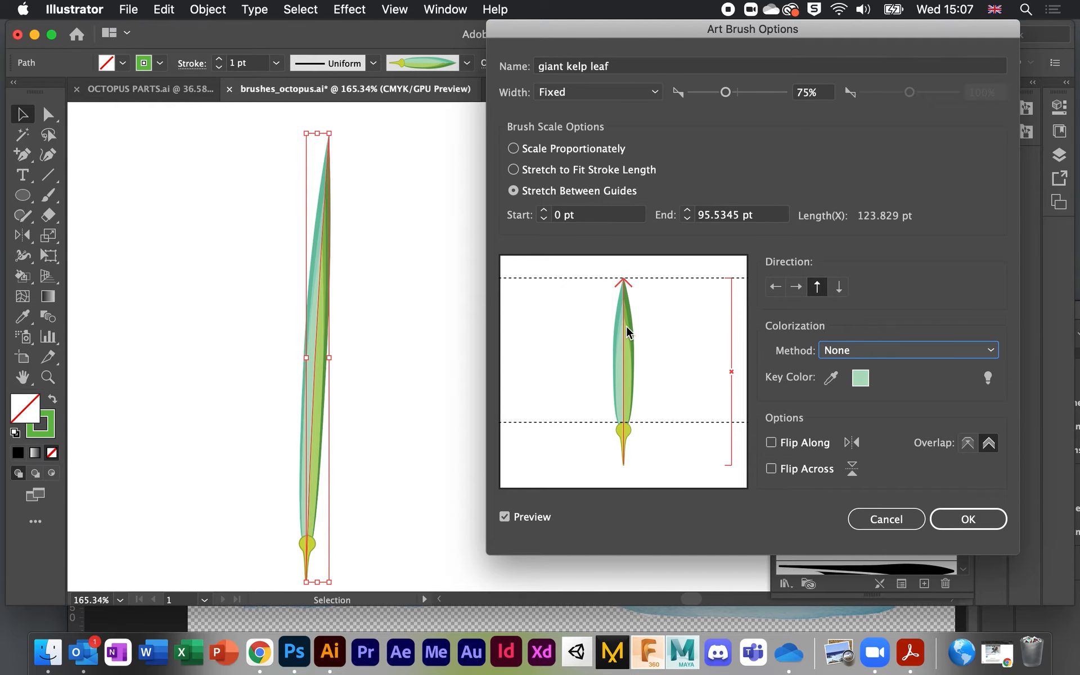
left_click(871, 351)
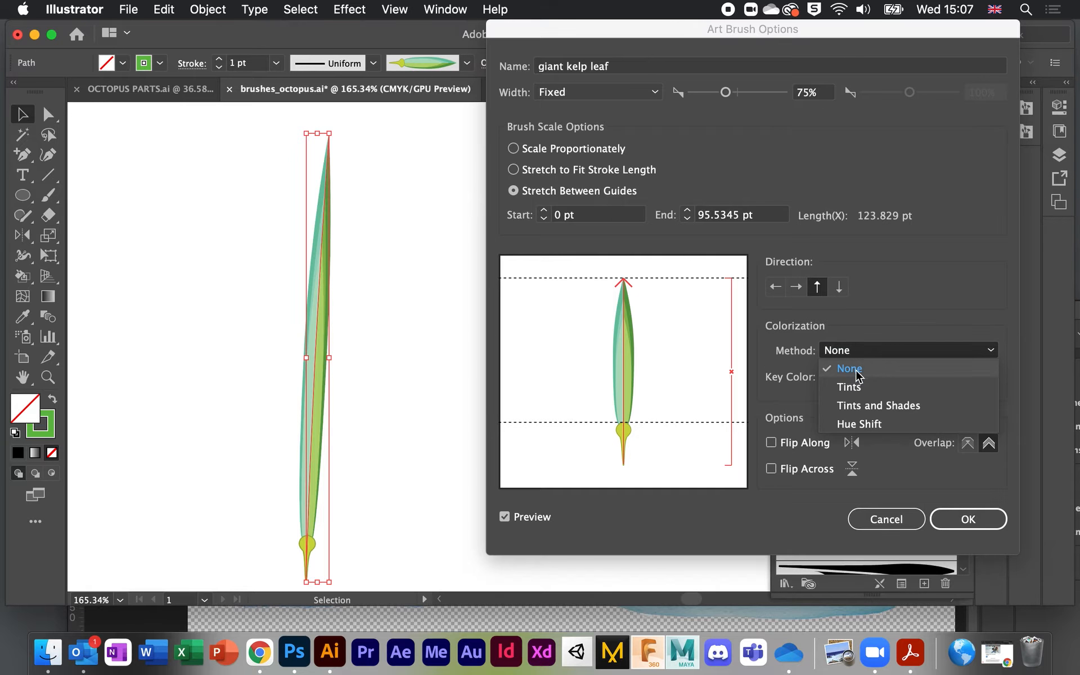
left_click(850, 387)
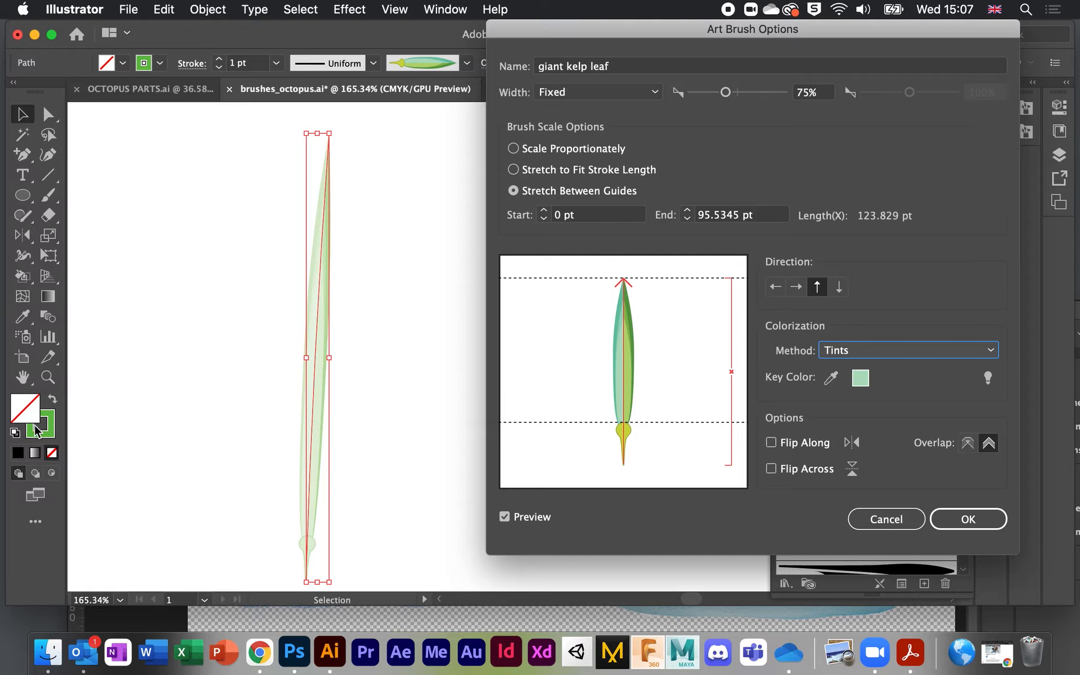
left_click(874, 517)
Step: Set the kelp leaf's stroke colour to purple in the Color panel
left_click(42, 432)
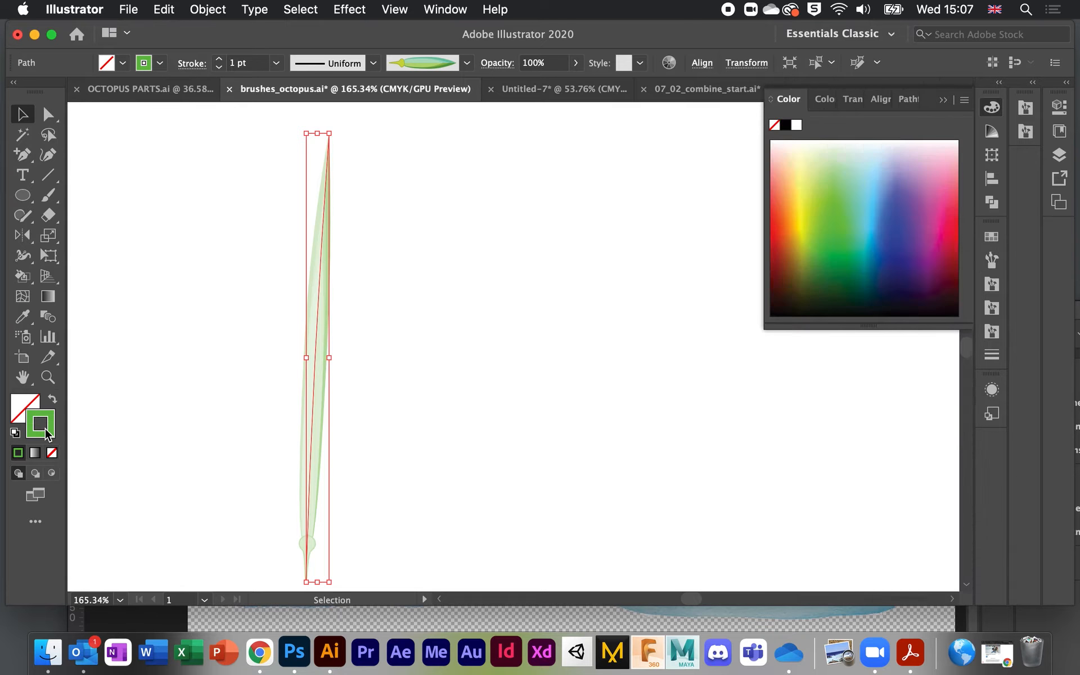
left_click(917, 223)
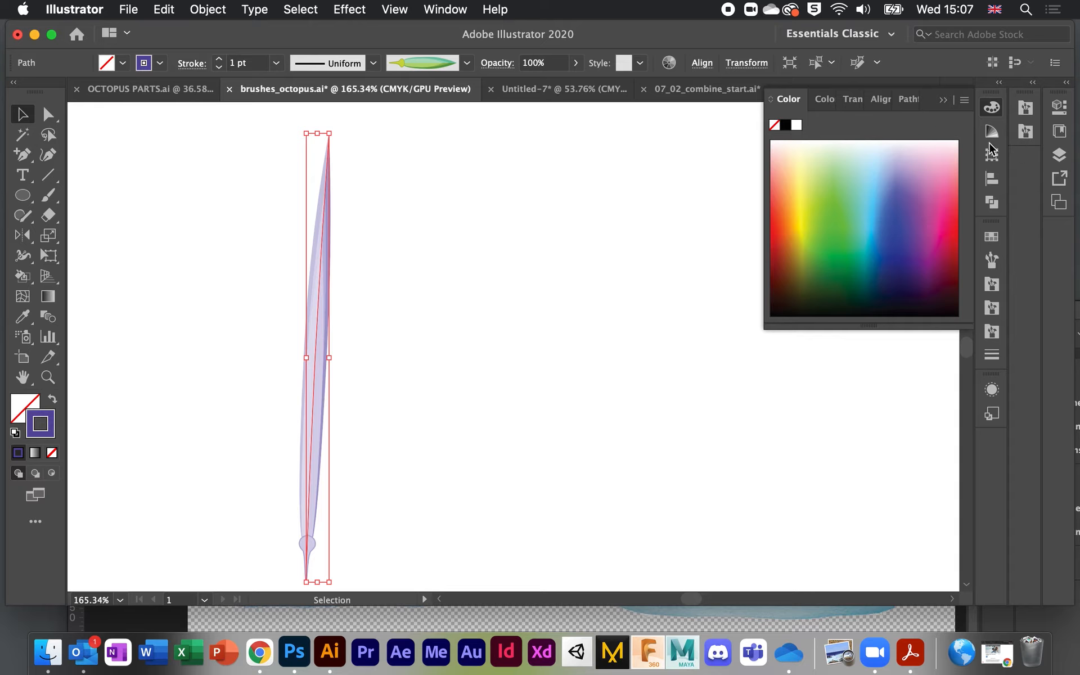
left_click(992, 260)
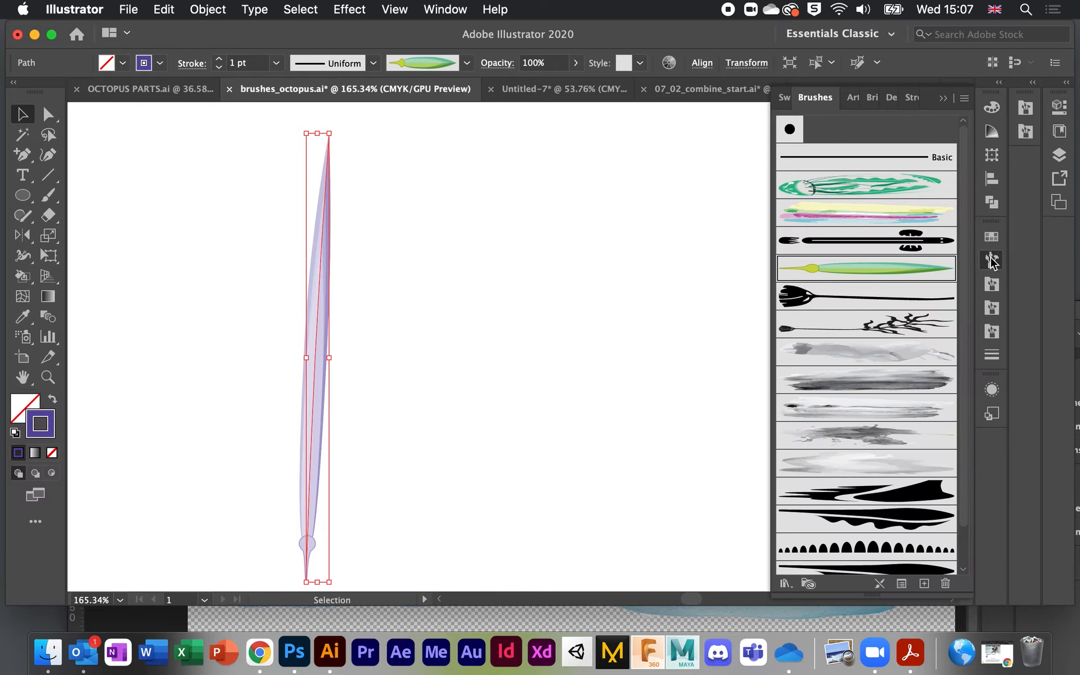
Step: Preview Tints and Shades and Hue Shift on the giant kelp leaf brush, then cancel
left_click(908, 269)
double_click(907, 269)
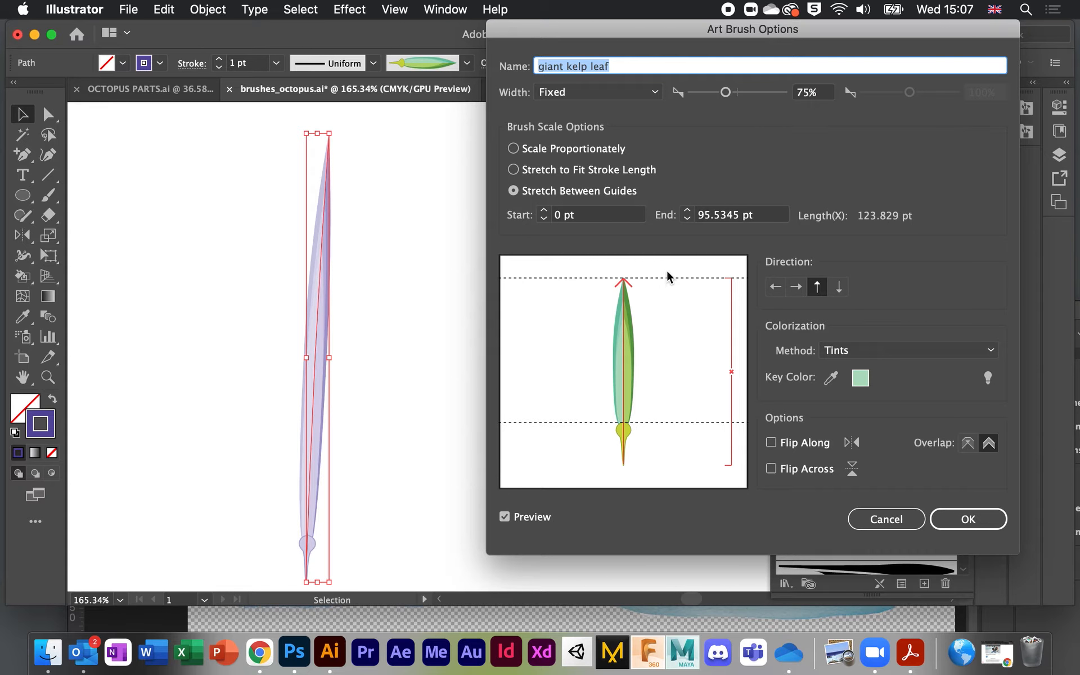
left_click(905, 349)
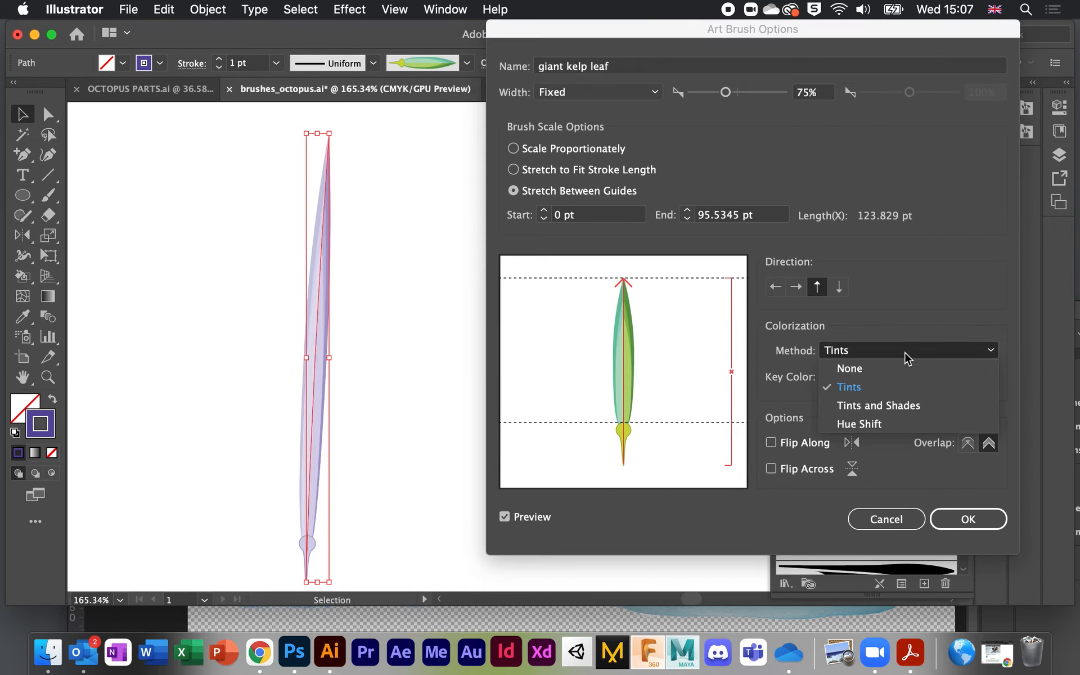
left_click(881, 406)
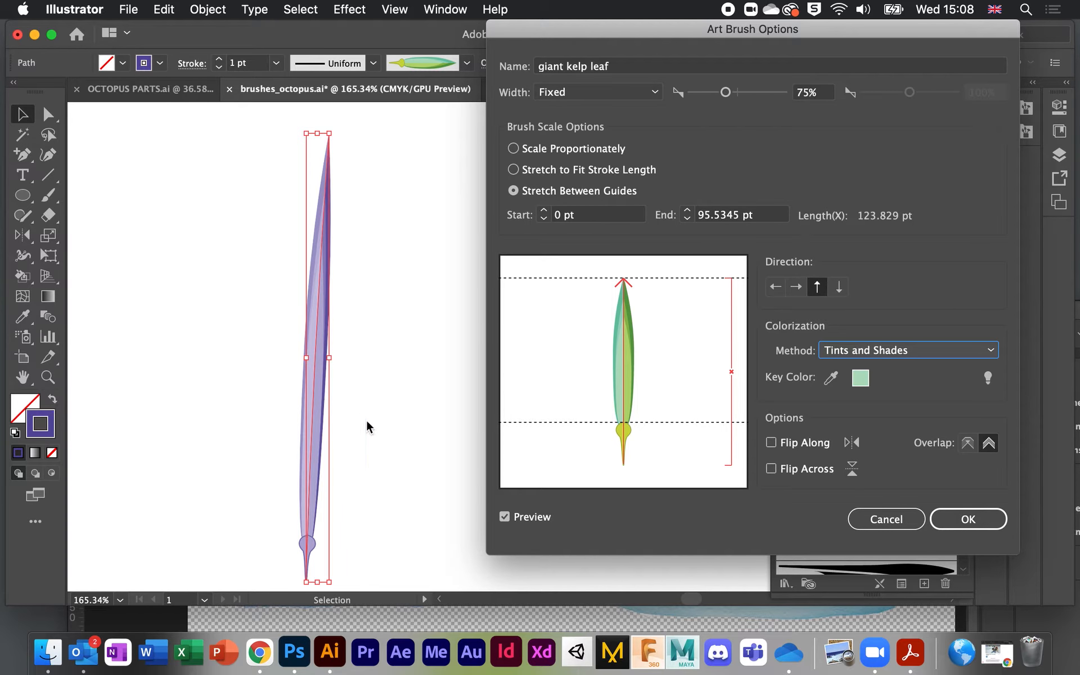
left_click(910, 356)
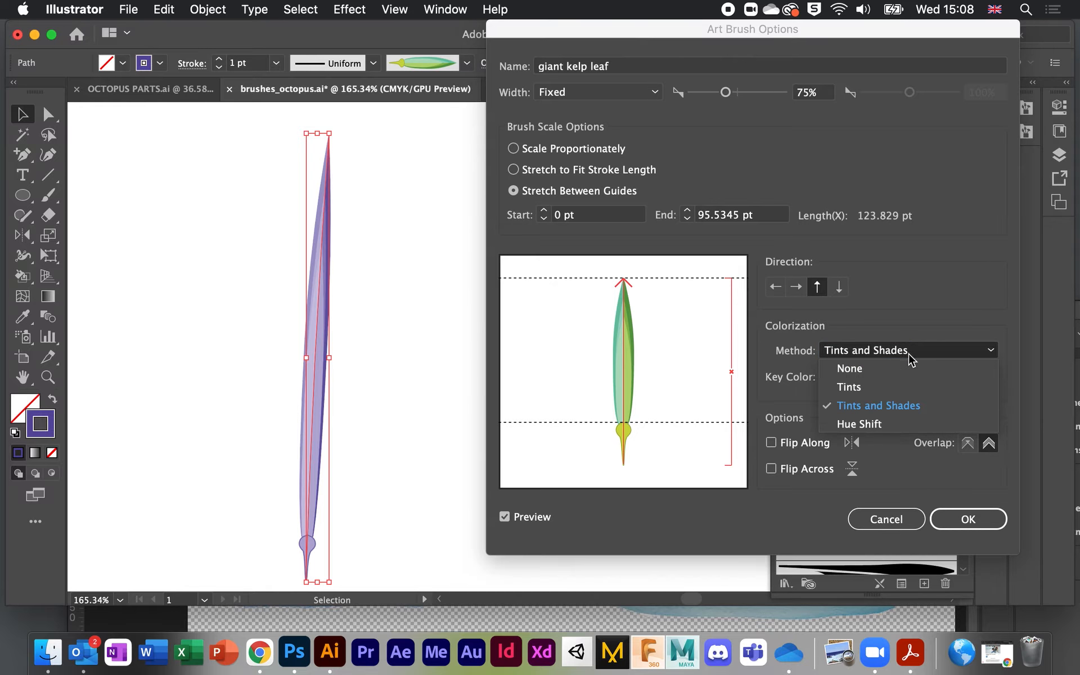
left_click(896, 425)
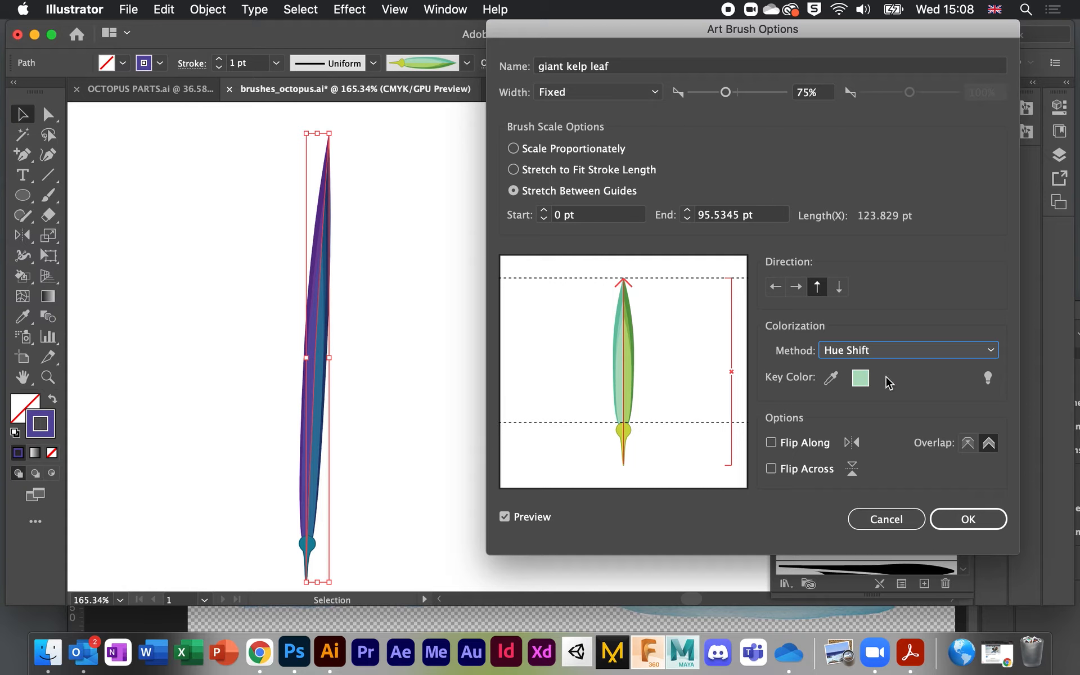
left_click(883, 521)
scroll(601, 469, "down", 2)
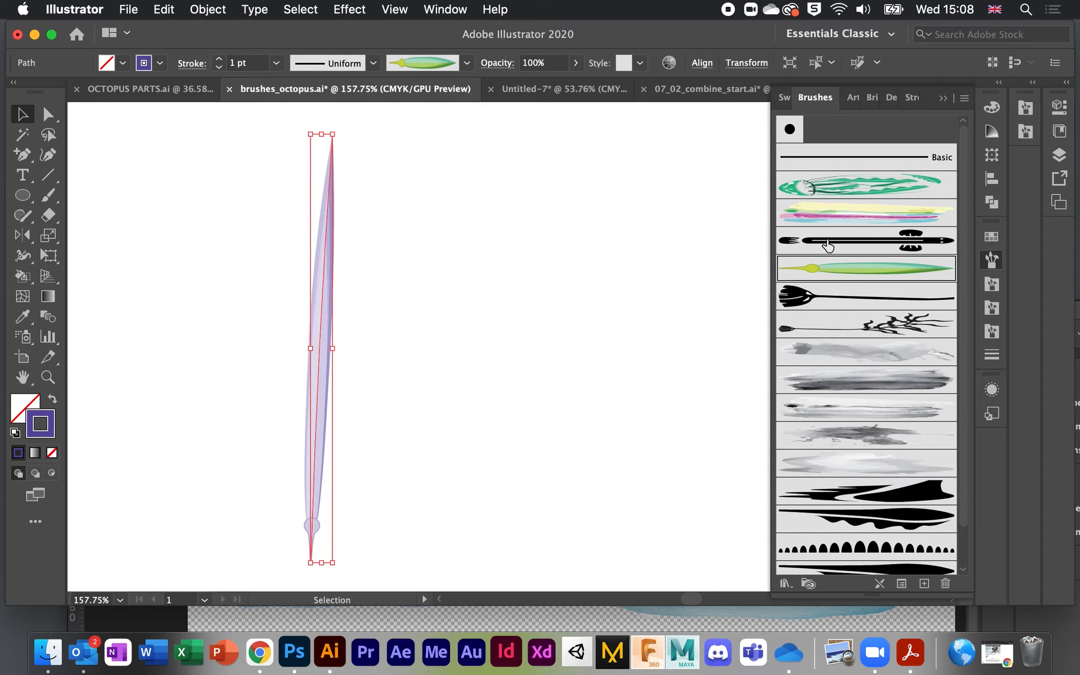
Step: Turn the leaf stroke into a purple rooted stalk and paint a second stalk beside it
left_click(805, 302)
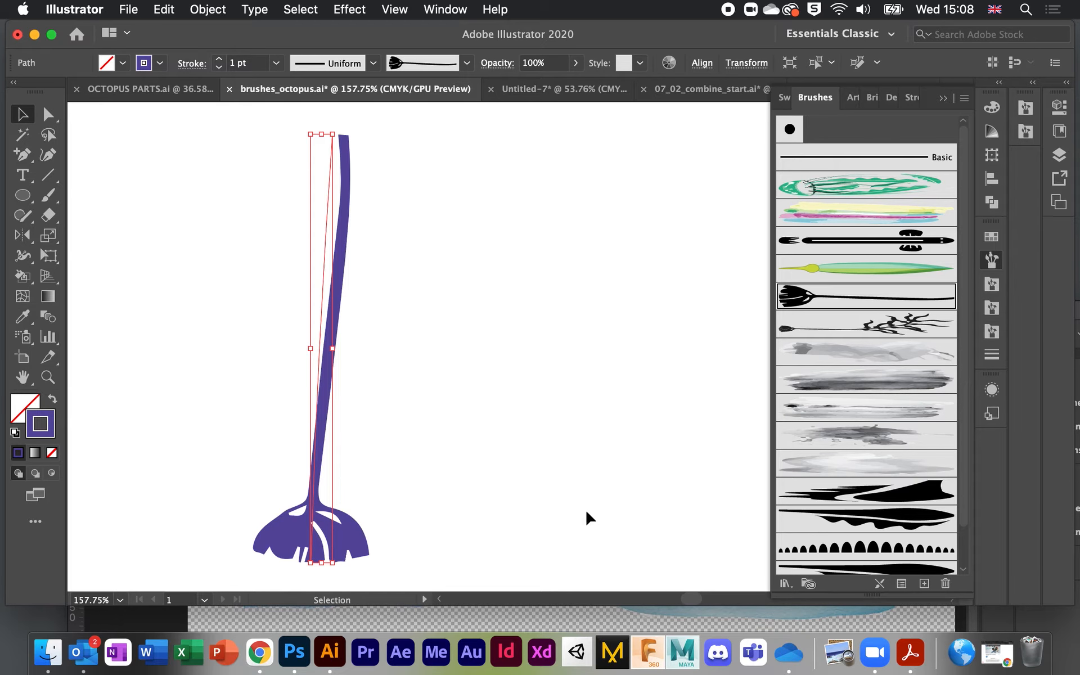
scroll(585, 509, "down", 3)
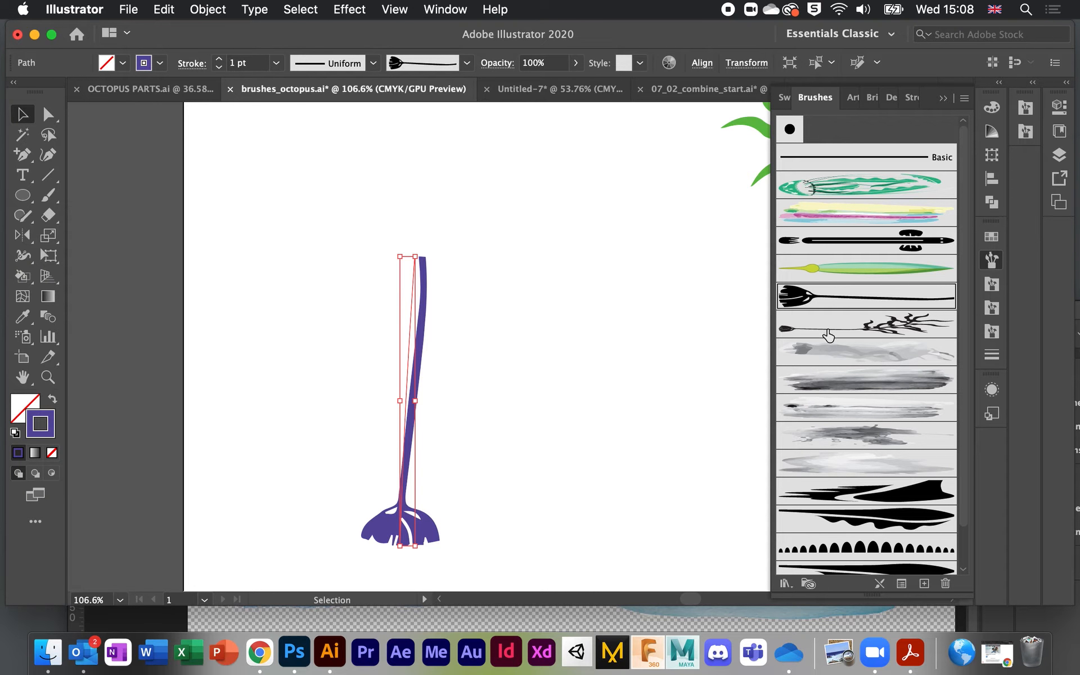
left_click(50, 197)
mouse_move(477, 521)
left_mouse_down()
mouse_move(487, 332)
mouse_move(466, 180)
left_mouse_up()
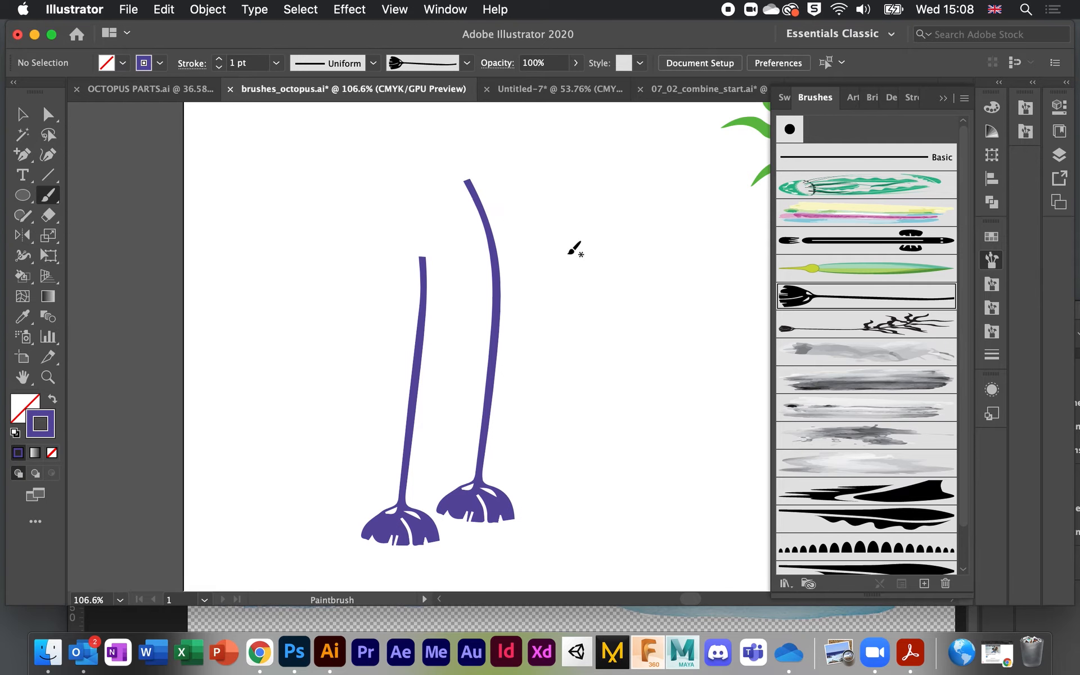
Step: Paint branching purple kelp plants with the kelp brush, undoing the extra stroke
left_click(863, 326)
left_click_drag(537, 551, 569, 197)
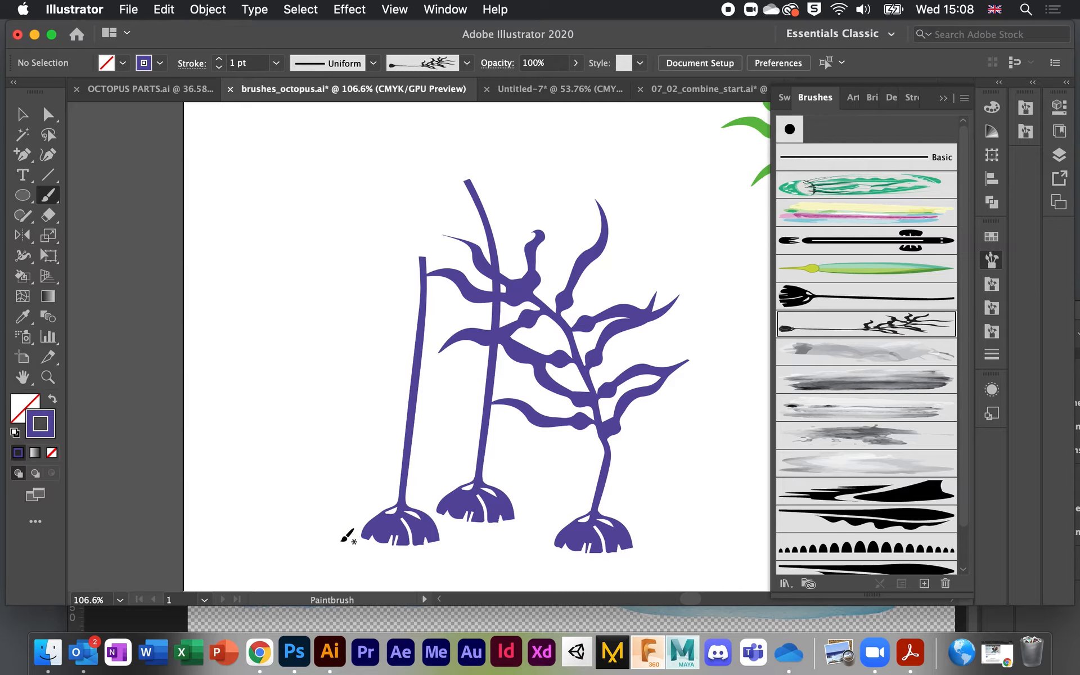
left_click_drag(342, 539, 338, 207)
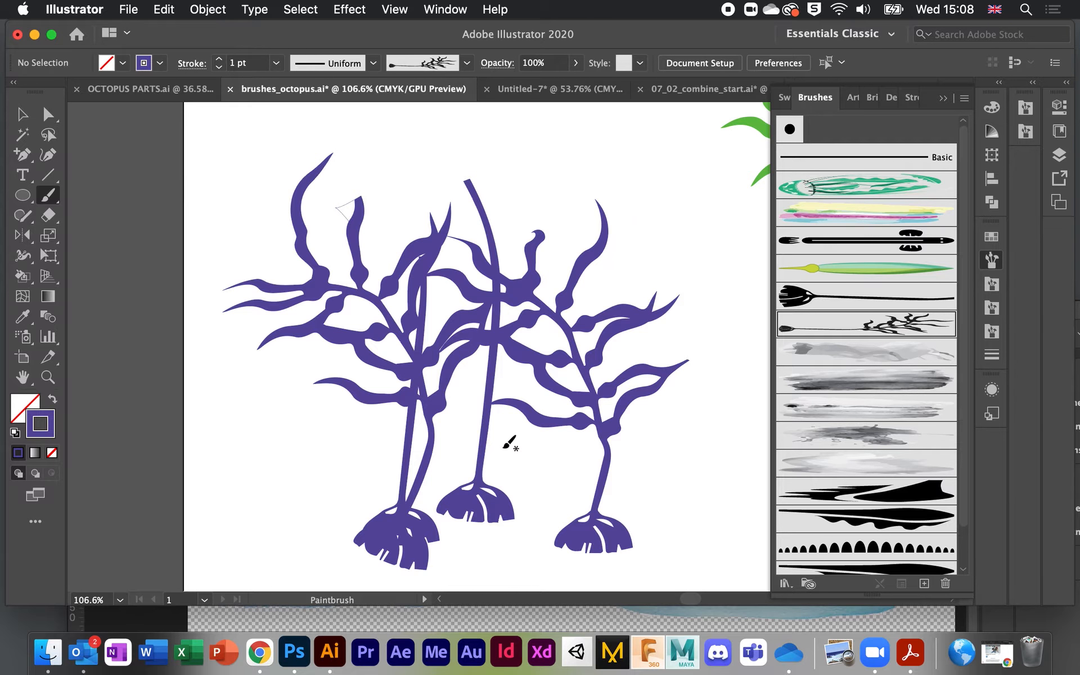
left_click_drag(530, 557, 534, 199)
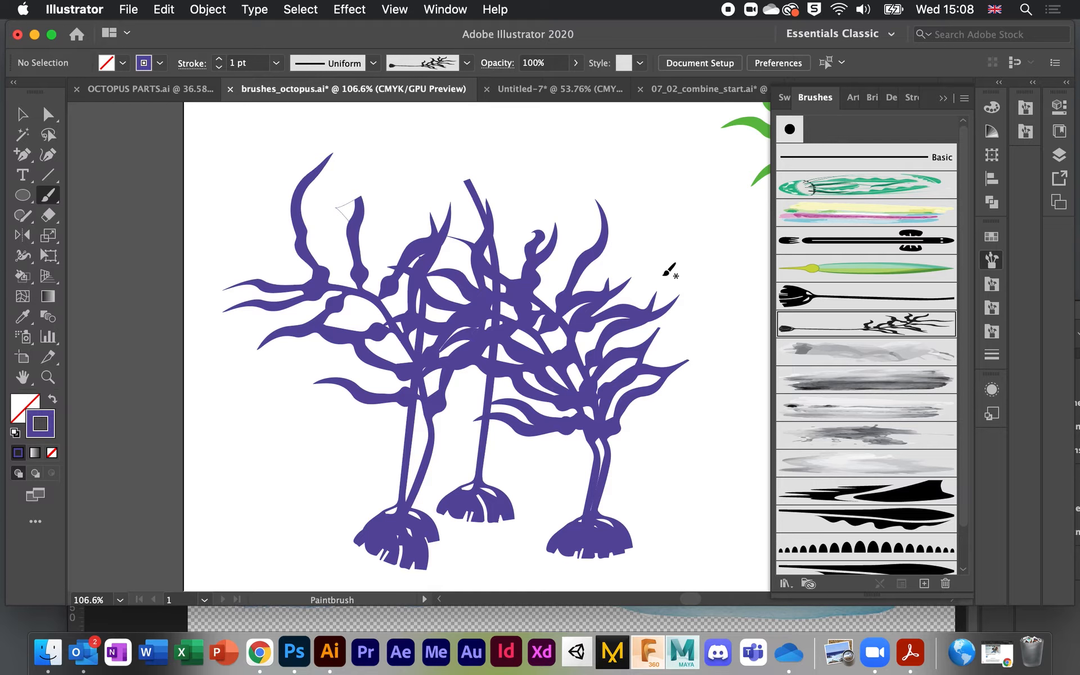
key("super+z")
key("super+z")
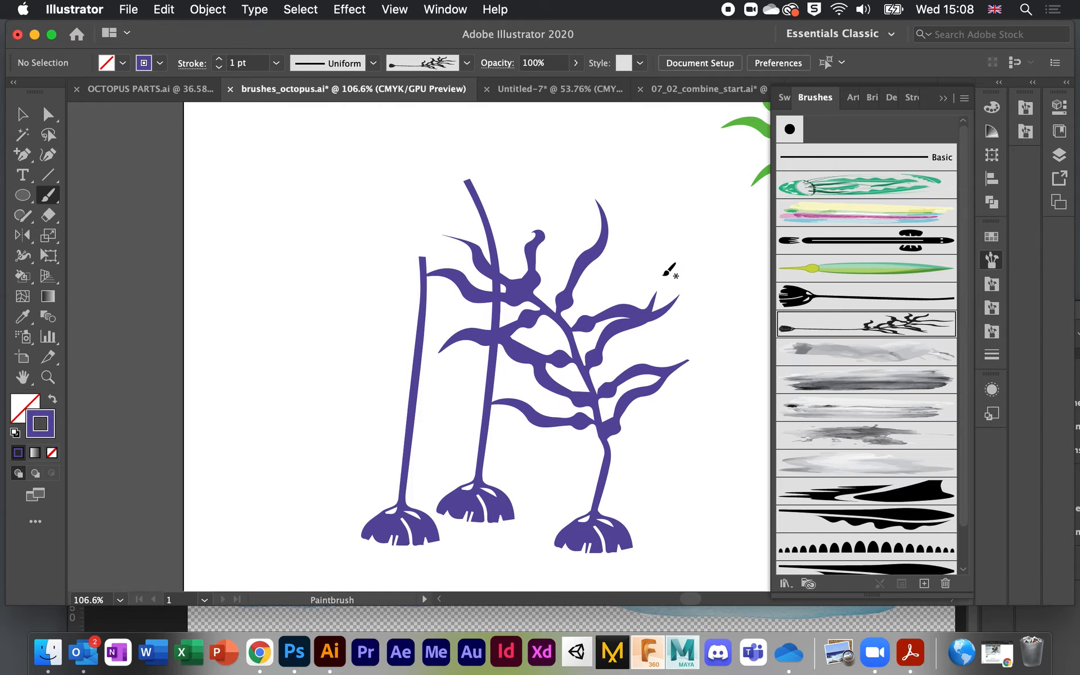
Step: Confirm the kelp brush options and marquee-select the purple kelp artwork
double_click(858, 315)
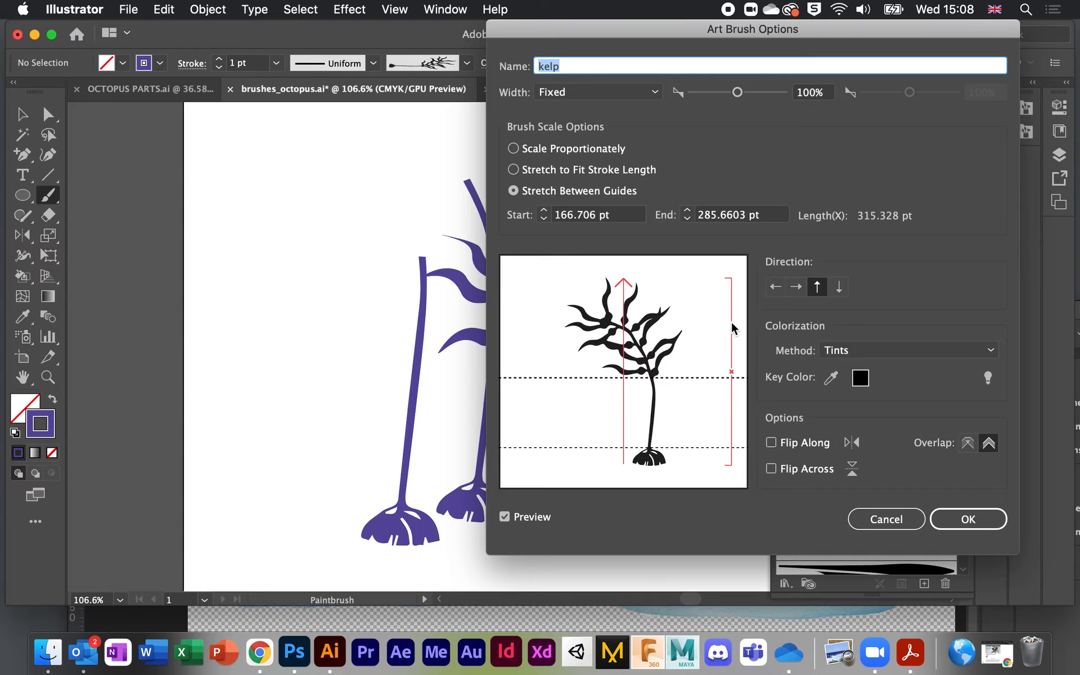
left_click(986, 520)
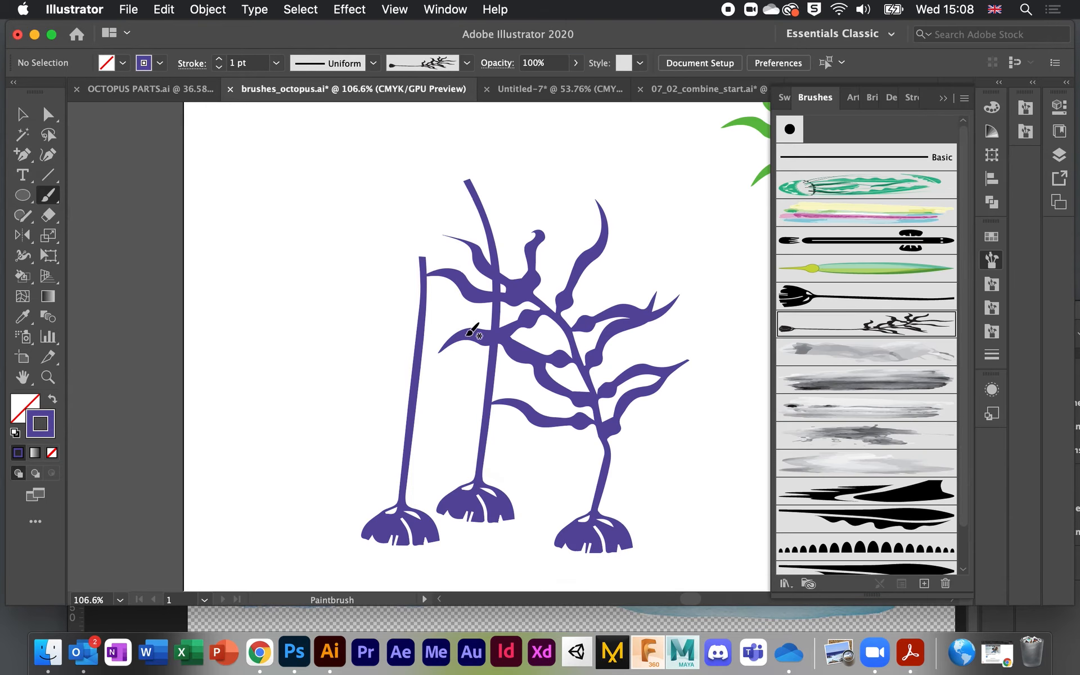
left_click(23, 114)
left_click(239, 143)
left_click_drag(239, 144, 682, 581)
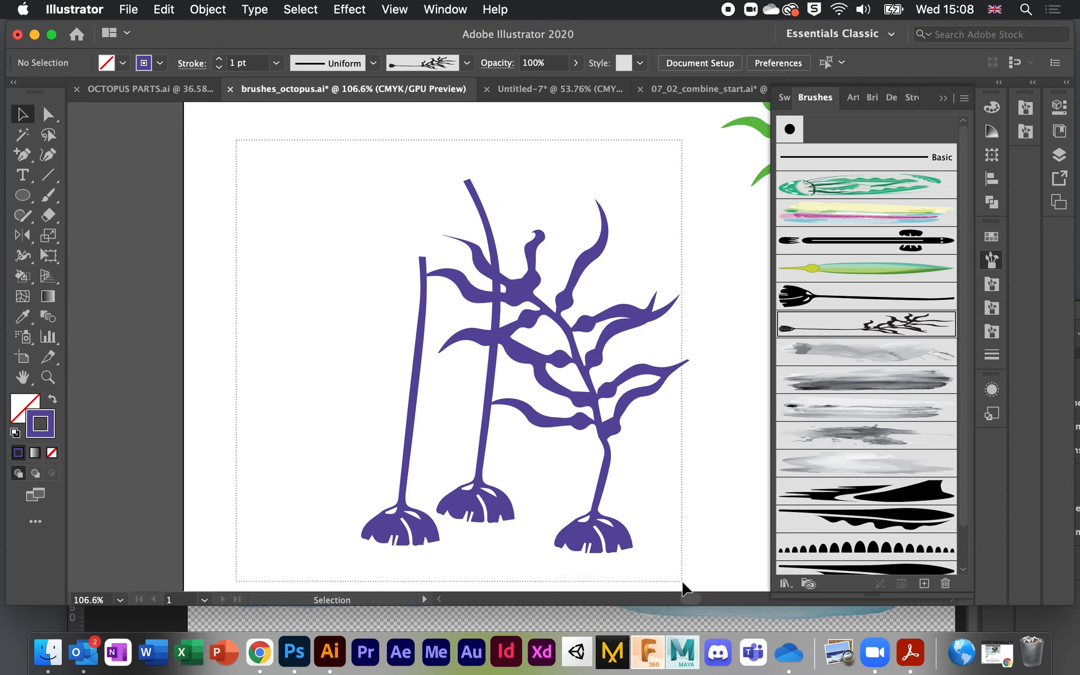
Step: Delete the purple kelp artwork and paint a purple rooted stalk between the green kelps
key("Delete")
scroll(692, 534, "right", 3)
scroll(705, 501, "right", 3)
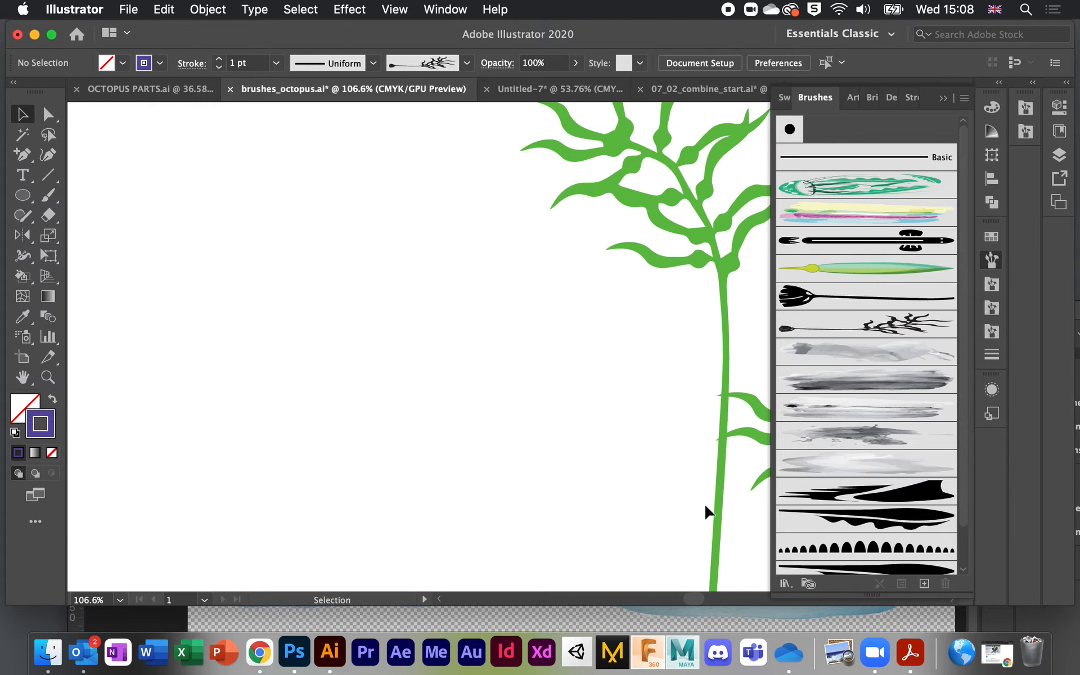
scroll(705, 502, "down", 3, "alt")
scroll(705, 502, "right", 2)
scroll(704, 502, "right", 3)
scroll(704, 502, "down", 2)
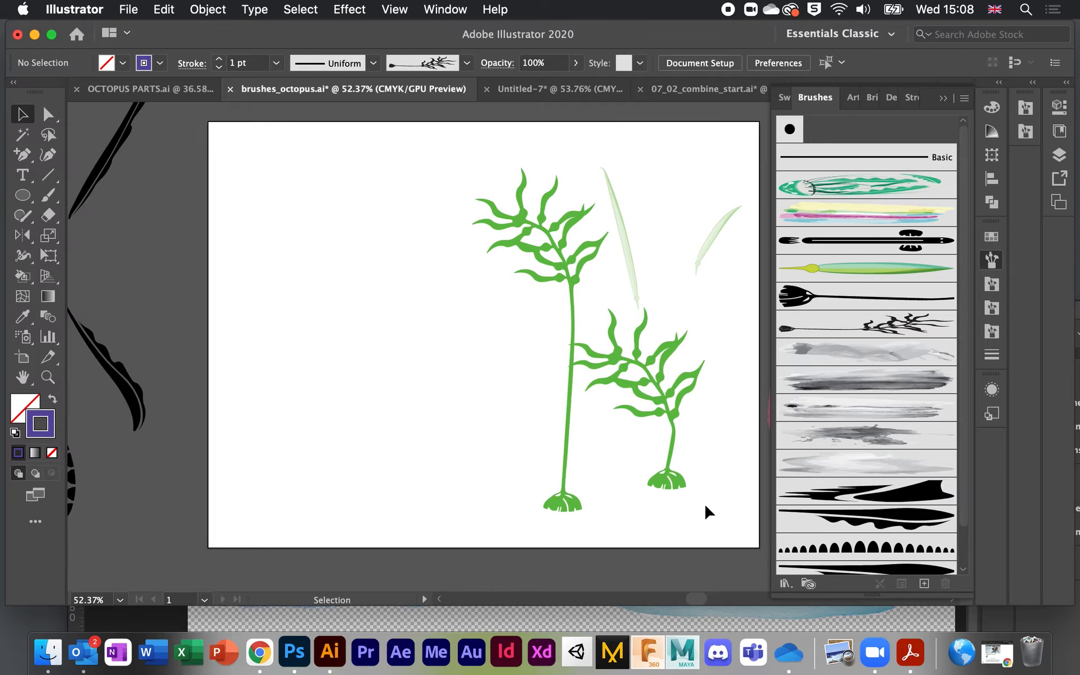
left_click(837, 298)
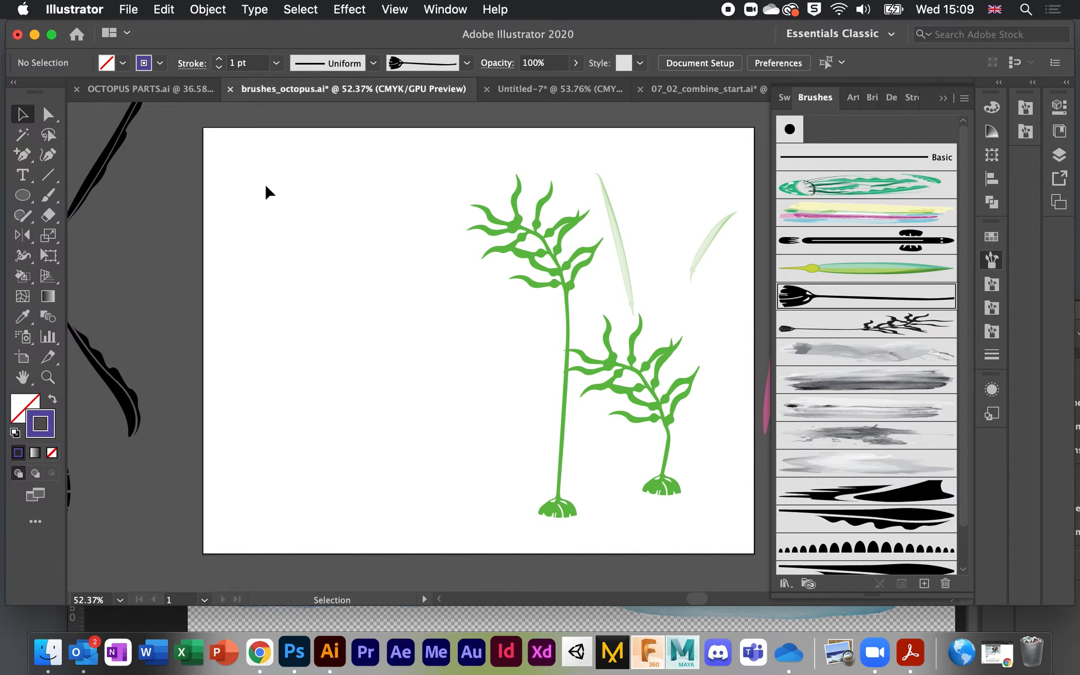
left_click(48, 196)
left_click_drag(622, 509, 633, 275)
Step: Paint five pale lavender leaf blades sprouting from the purple stalk with the giant kelp leaf brush
left_click(811, 269)
mouse_move(629, 349)
left_mouse_down()
mouse_move(634, 316)
mouse_move(666, 283)
left_mouse_up()
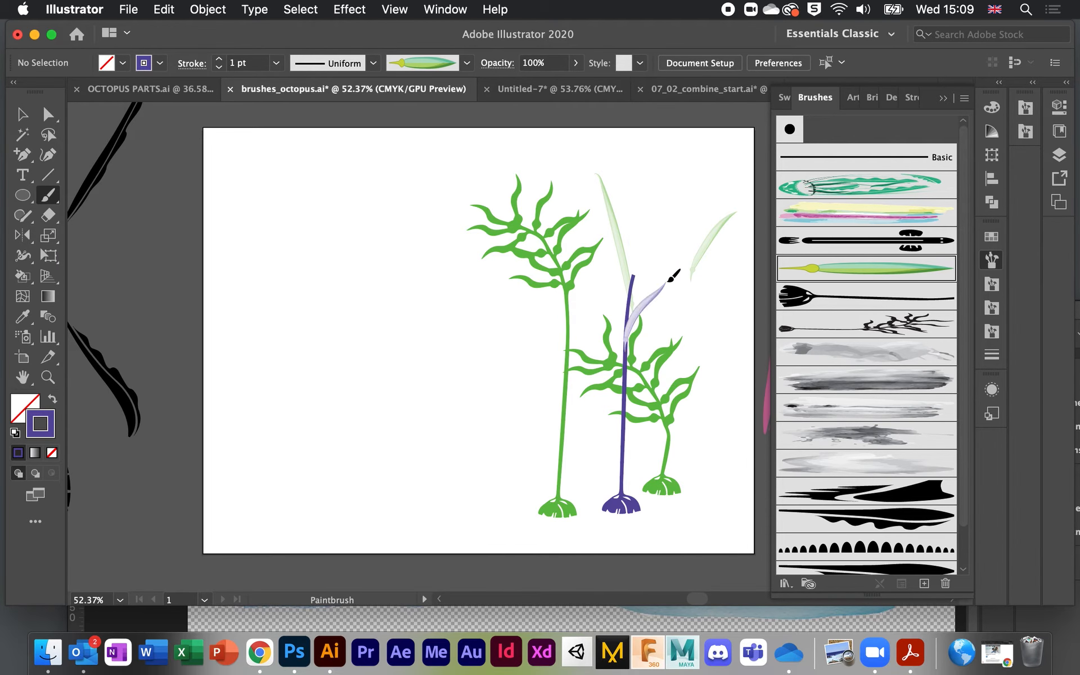
left_click_drag(628, 398, 700, 278)
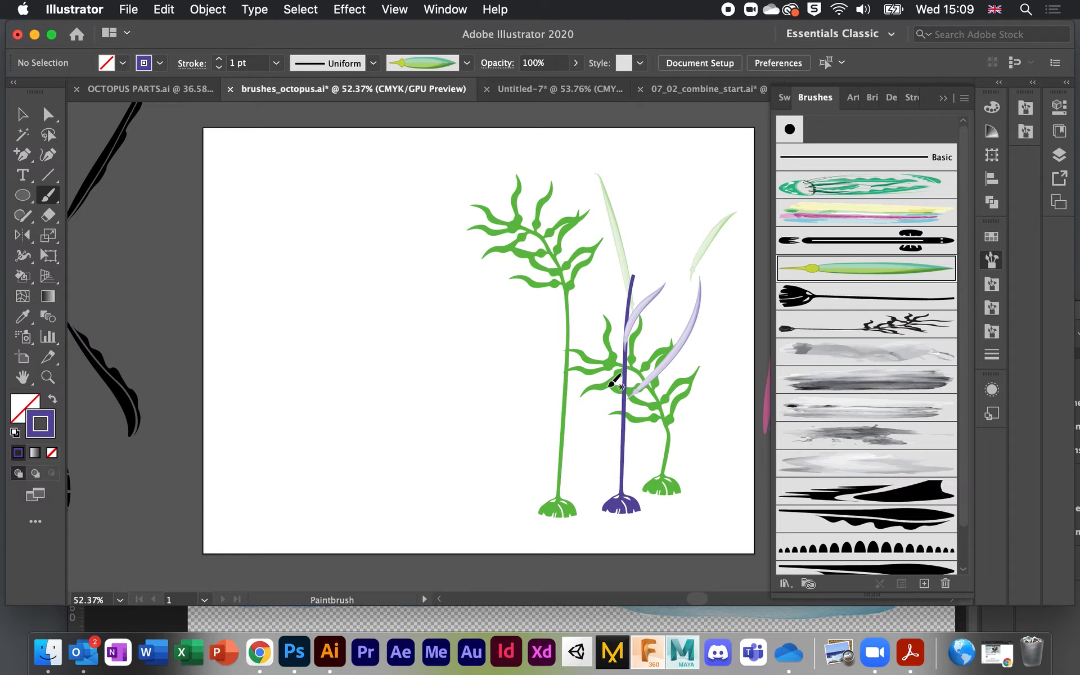
left_click_drag(626, 397, 605, 292)
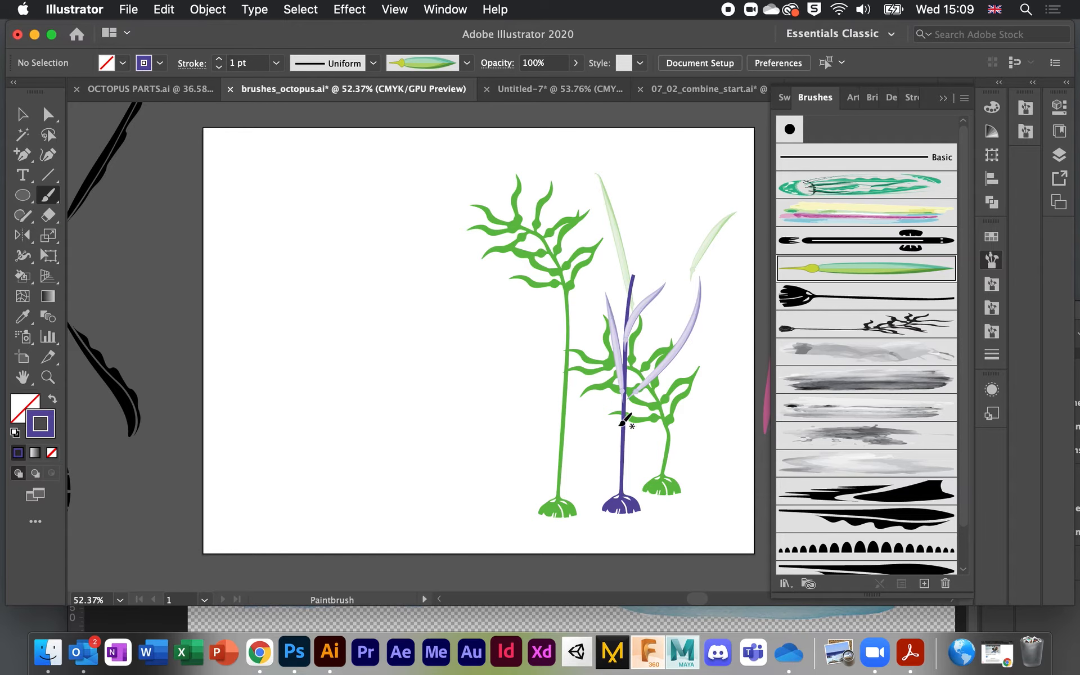
left_click_drag(624, 421, 593, 342)
mouse_move(620, 455)
left_mouse_down()
mouse_move(662, 386)
mouse_move(619, 465)
mouse_move(567, 406)
left_mouse_up()
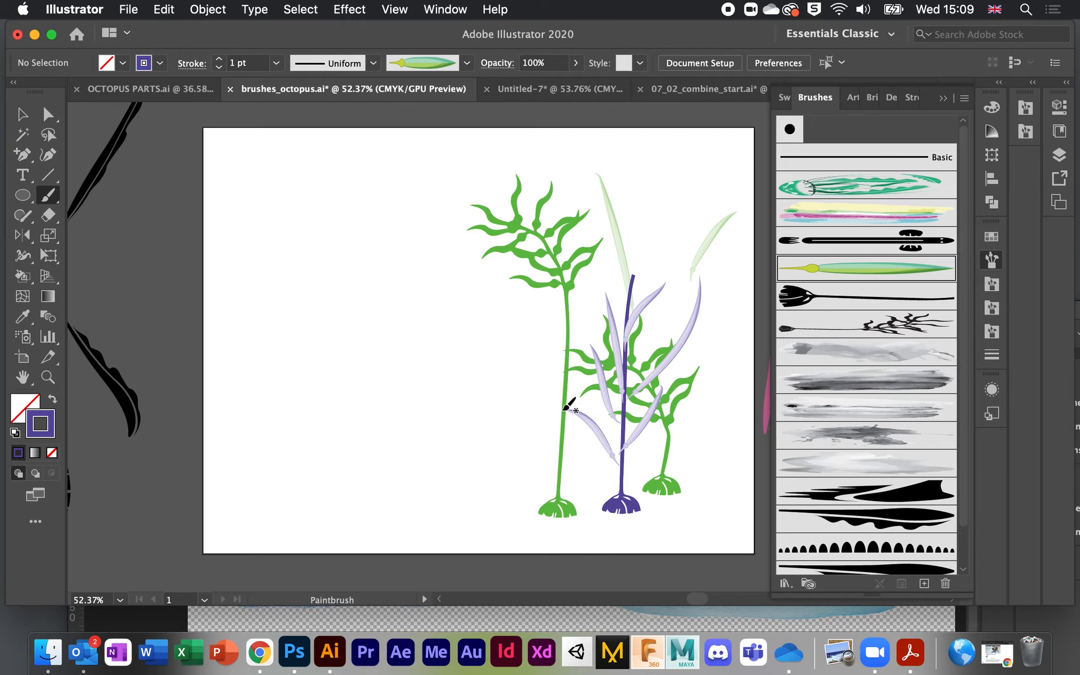
scroll(535, 355, "down", 5)
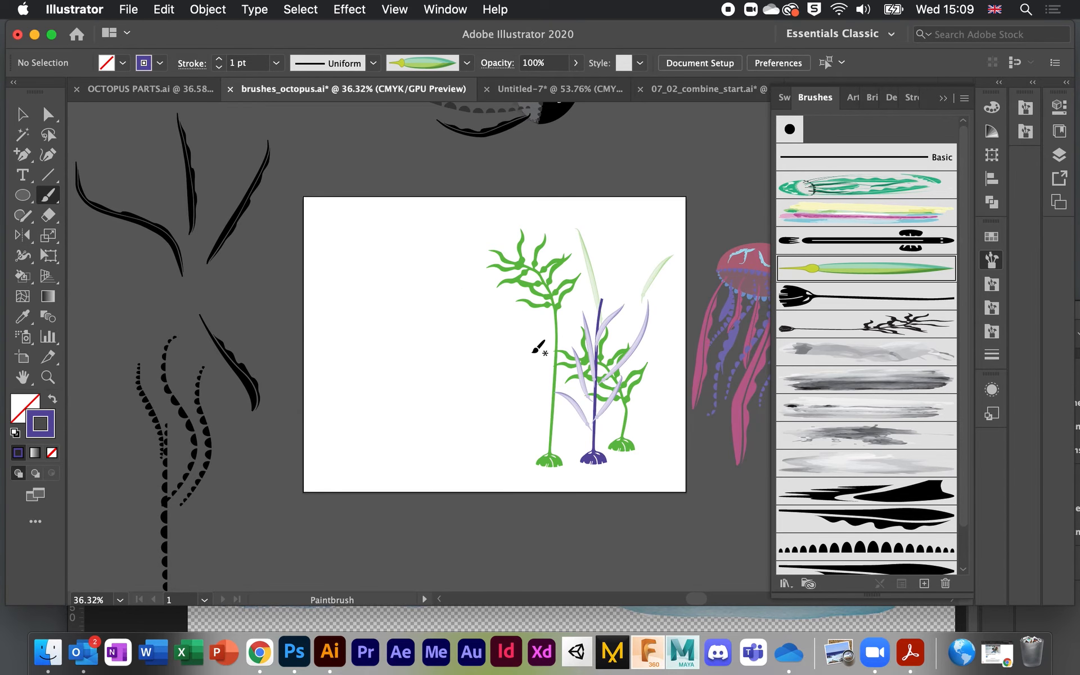
scroll(539, 348, "down", 3)
Step: Marquee-select all the seaweed on the artboard and delete it
left_click(21, 116)
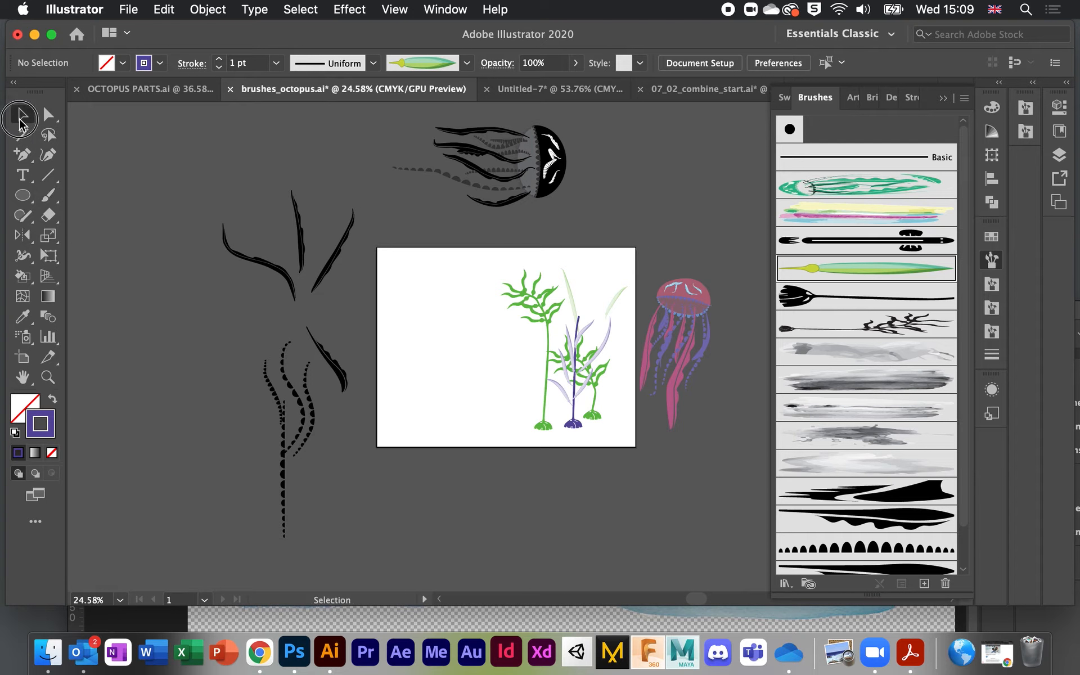
left_click_drag(462, 259, 632, 448)
scroll(632, 448, "up", 3)
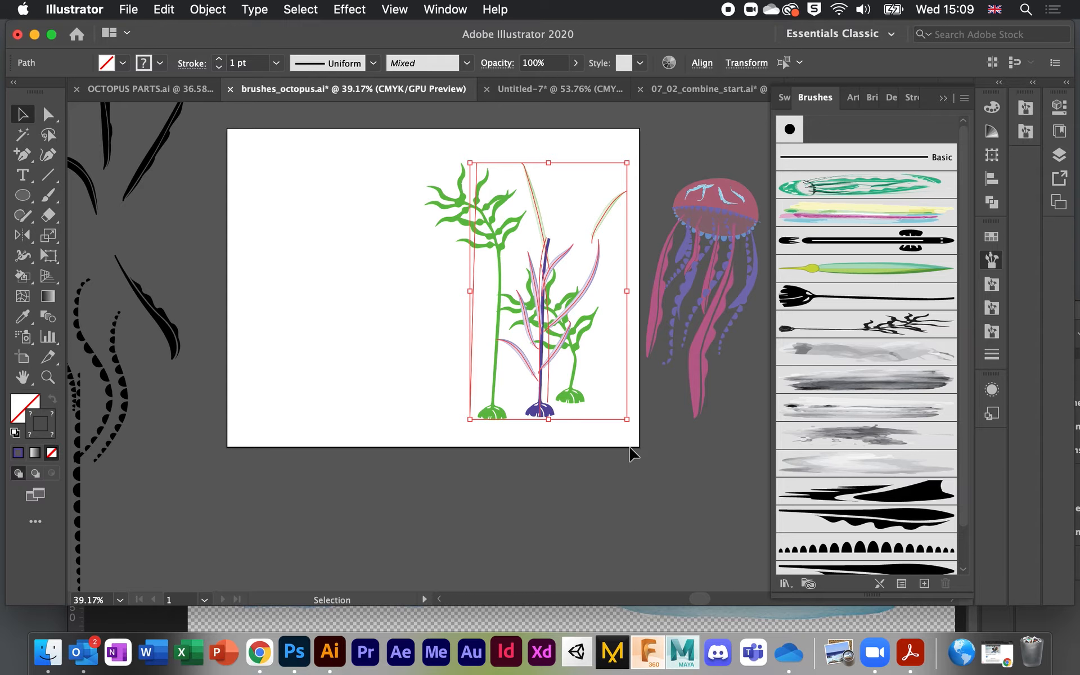
scroll(633, 453, "up", 2)
key("Delete")
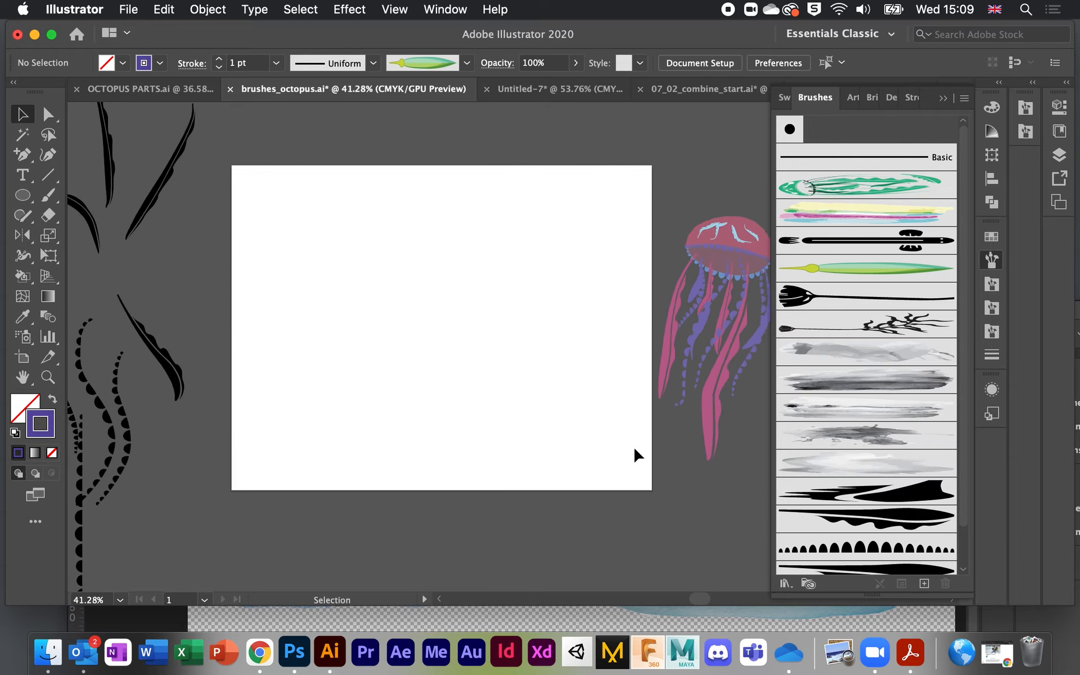
scroll(634, 446, "down", 4)
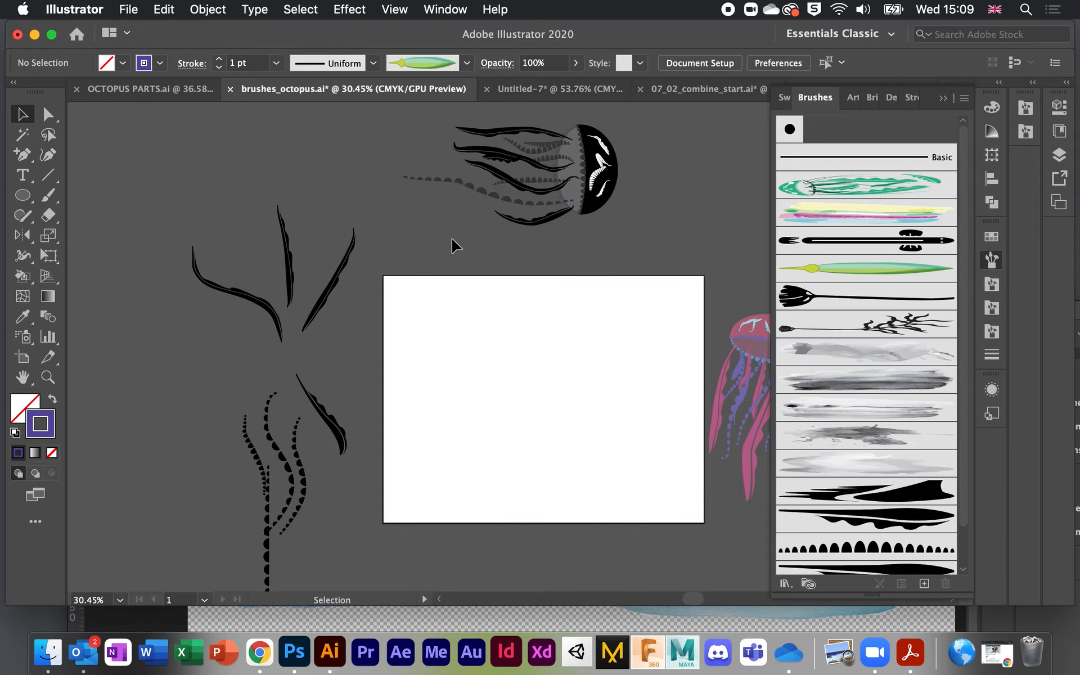
scroll(431, 218, "down", 4)
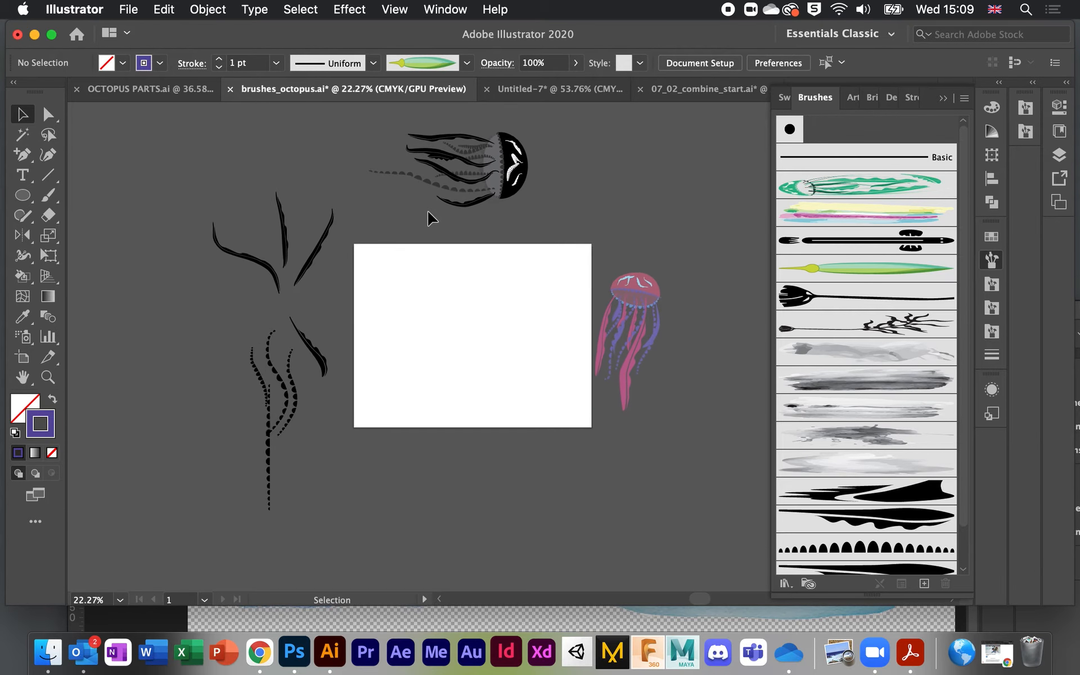
scroll(430, 219, "up", 1)
Step: Move the pink jellyfish to the artboard's right, the black one left, then switch to OCTOPUS PARTS.ai
left_click(585, 228)
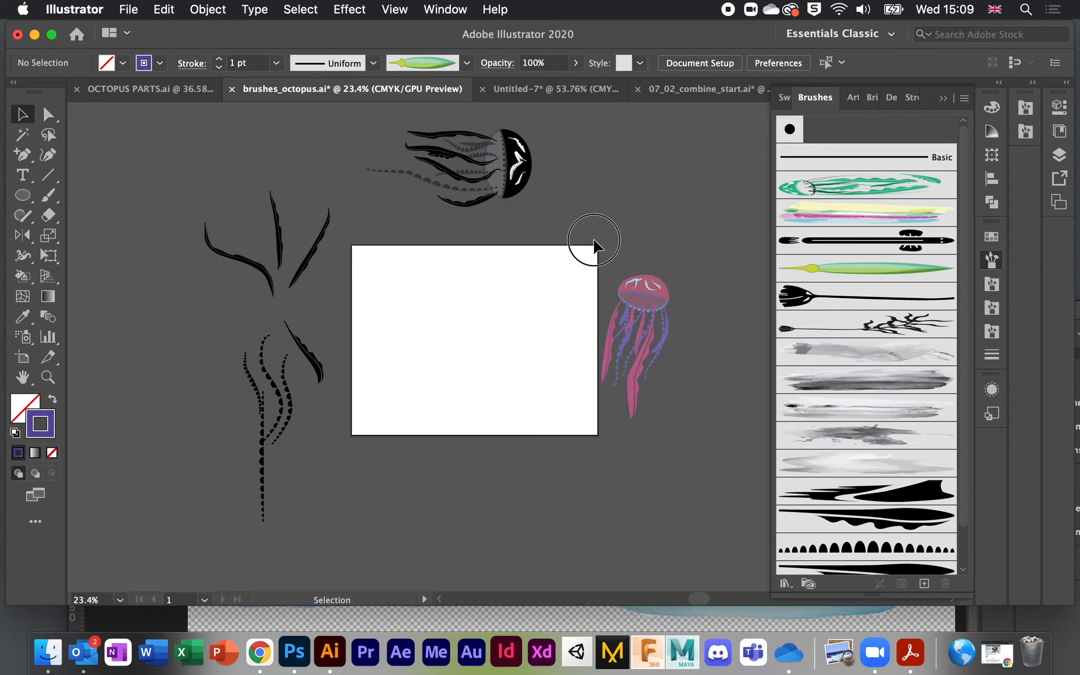
left_click_drag(585, 227, 735, 510)
left_click_drag(632, 292, 544, 285)
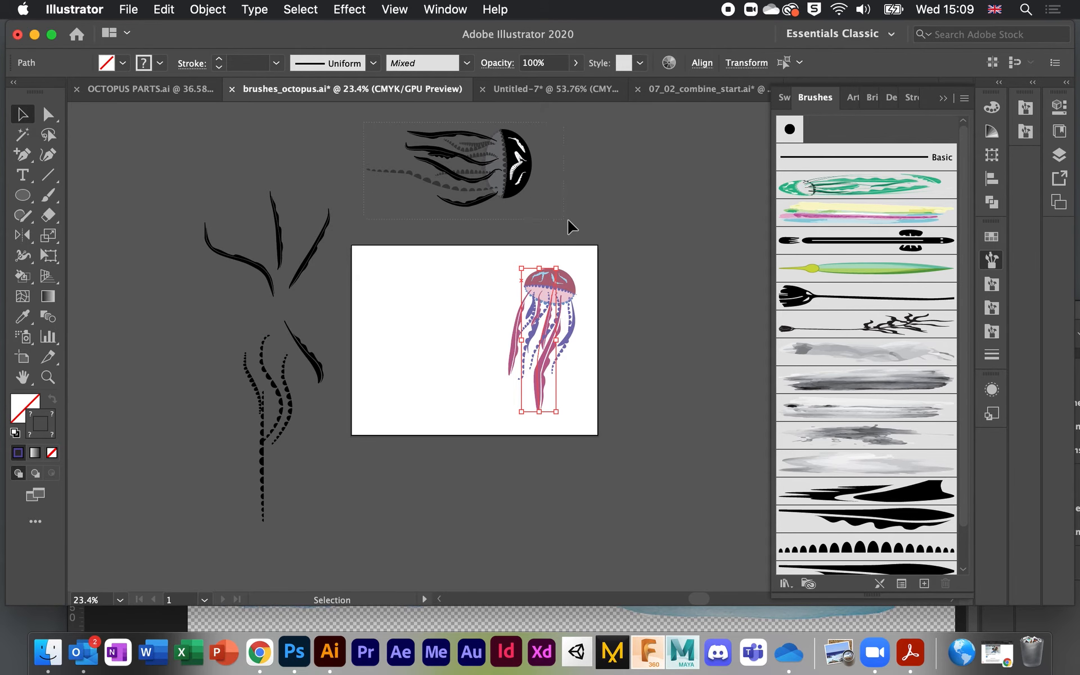
left_click(509, 143)
left_click_drag(509, 143, 487, 275)
left_click(430, 387)
scroll(429, 387, "up", 3)
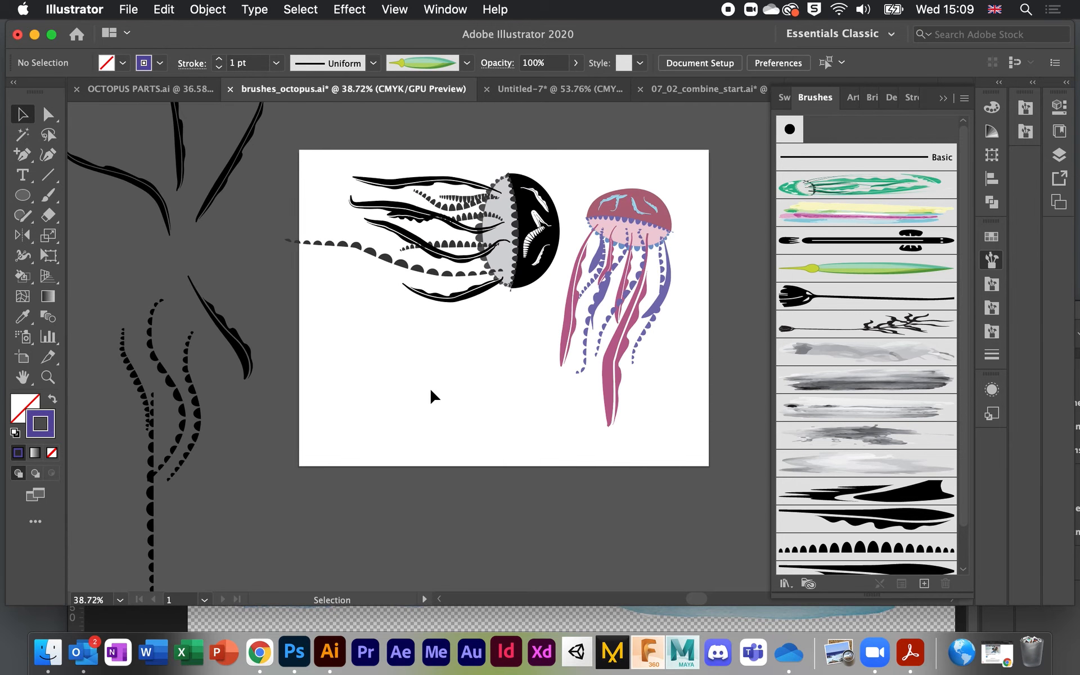
scroll(430, 387, "up", 2)
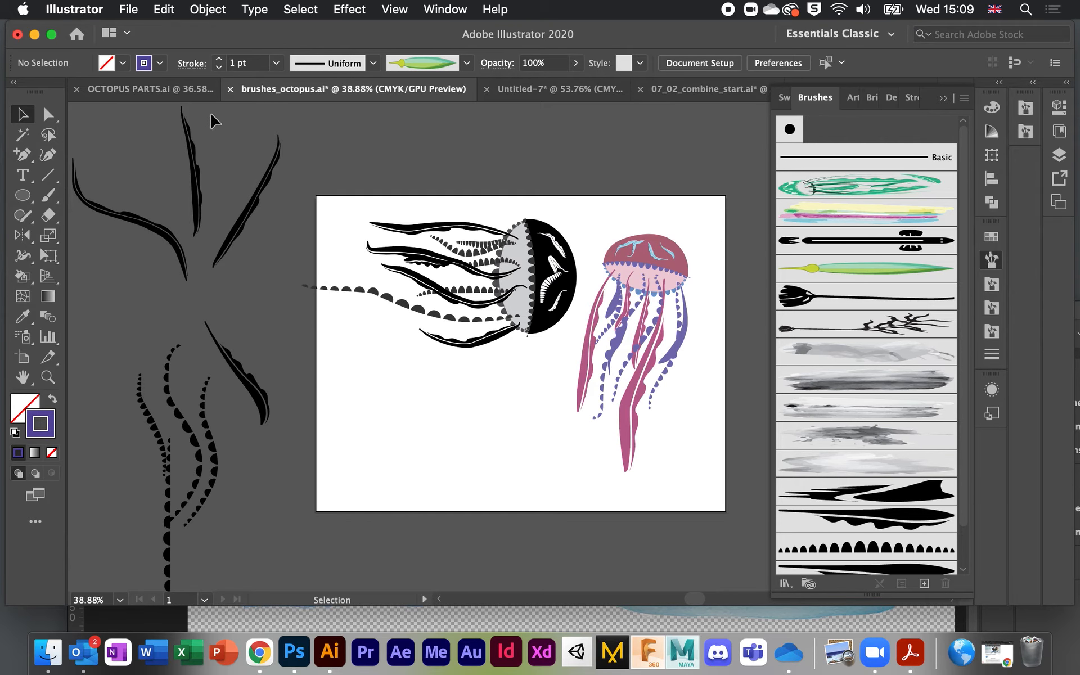
left_click(123, 89)
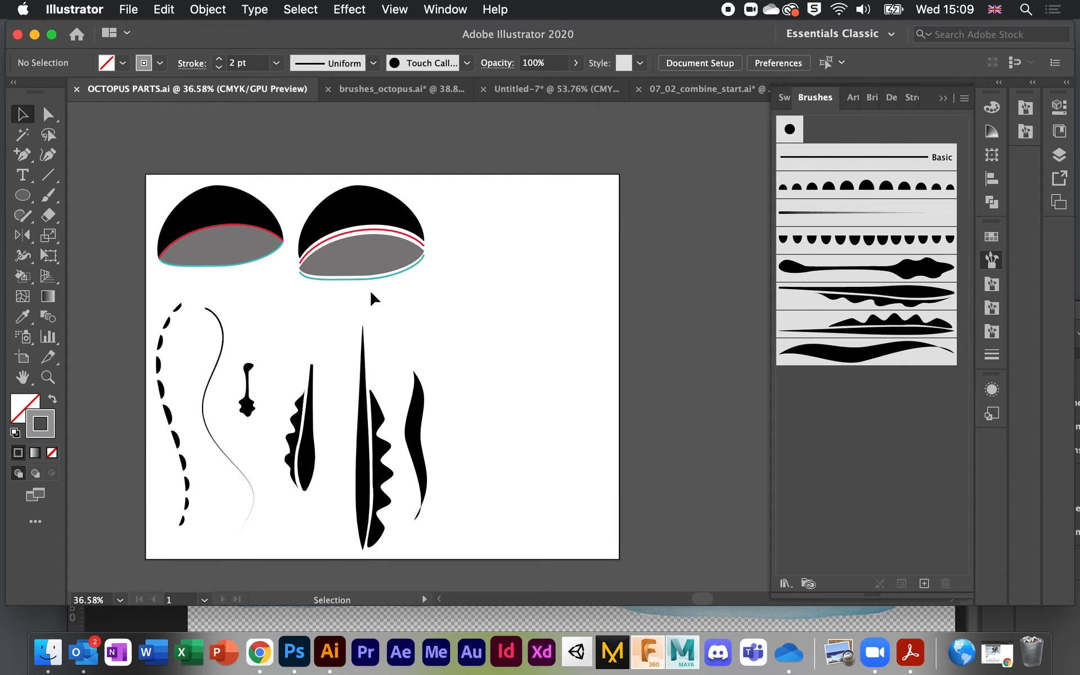
scroll(370, 289, "up", 3)
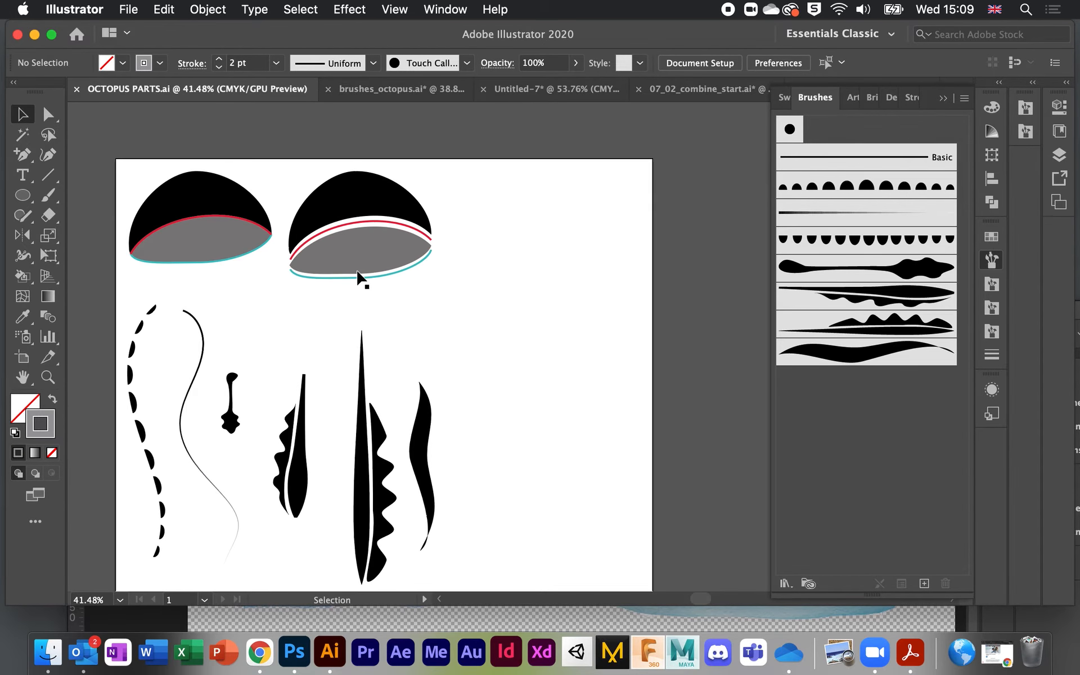
mouse_move(349, 185)
left_mouse_down()
mouse_move(376, 201)
mouse_move(357, 174)
mouse_move(351, 188)
mouse_move(352, 172)
mouse_move(351, 191)
left_mouse_up()
left_click(509, 362)
scroll(508, 363, "left", 5)
scroll(509, 363, "down", 2)
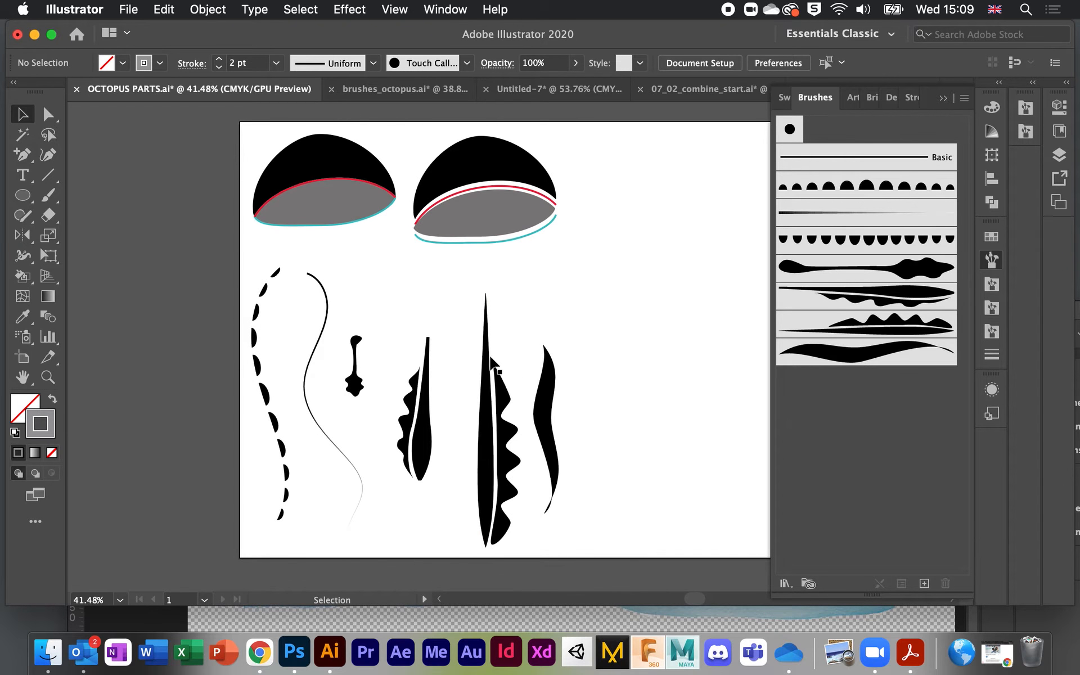
left_click(260, 376)
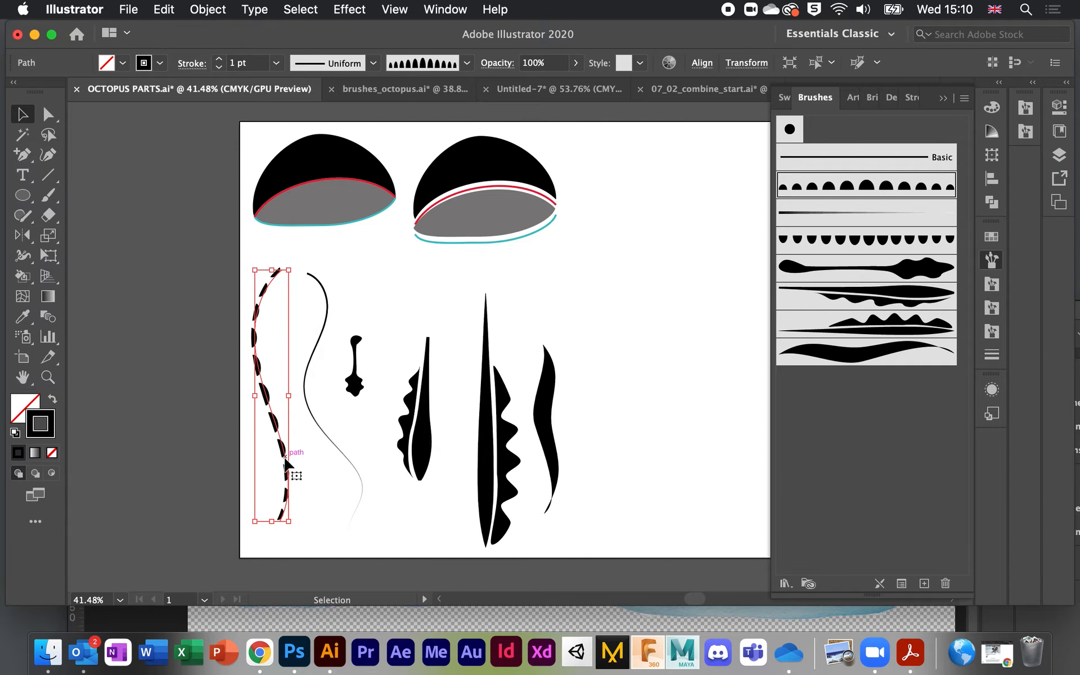
left_click(487, 382)
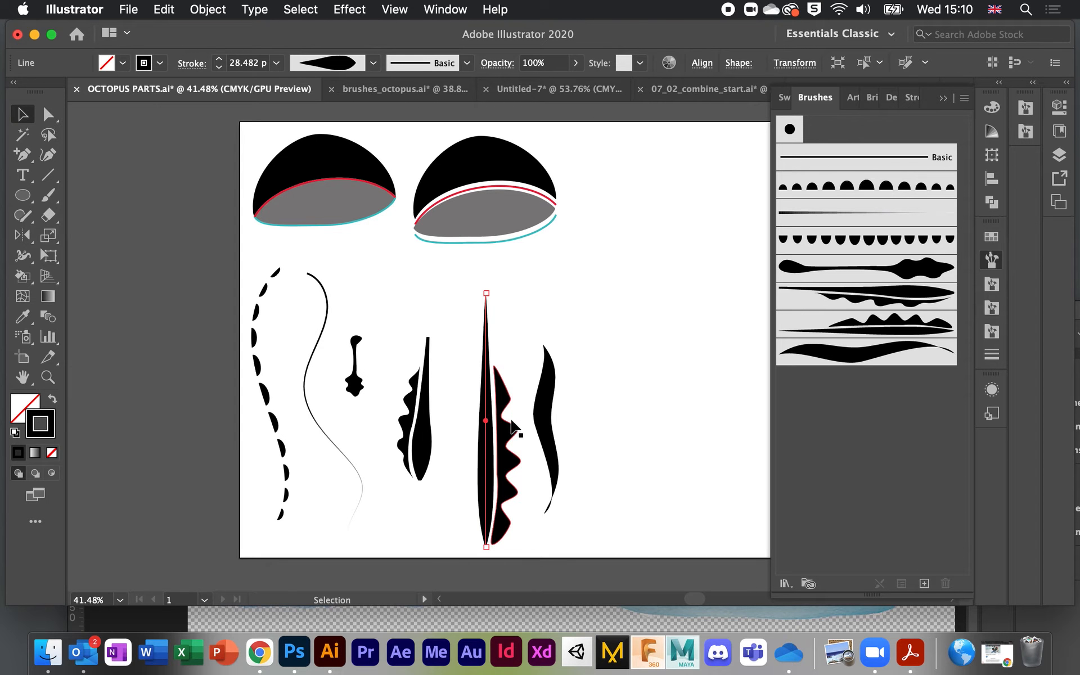
left_click(263, 388)
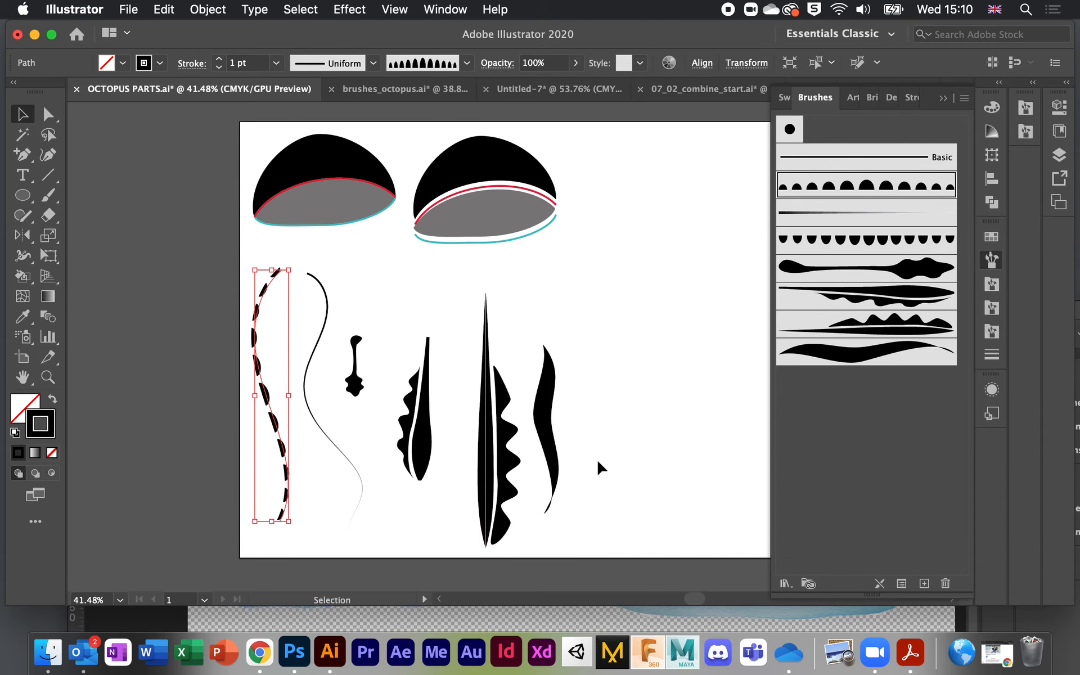
scroll(657, 366, "down", 3)
scroll(635, 357, "right", 2)
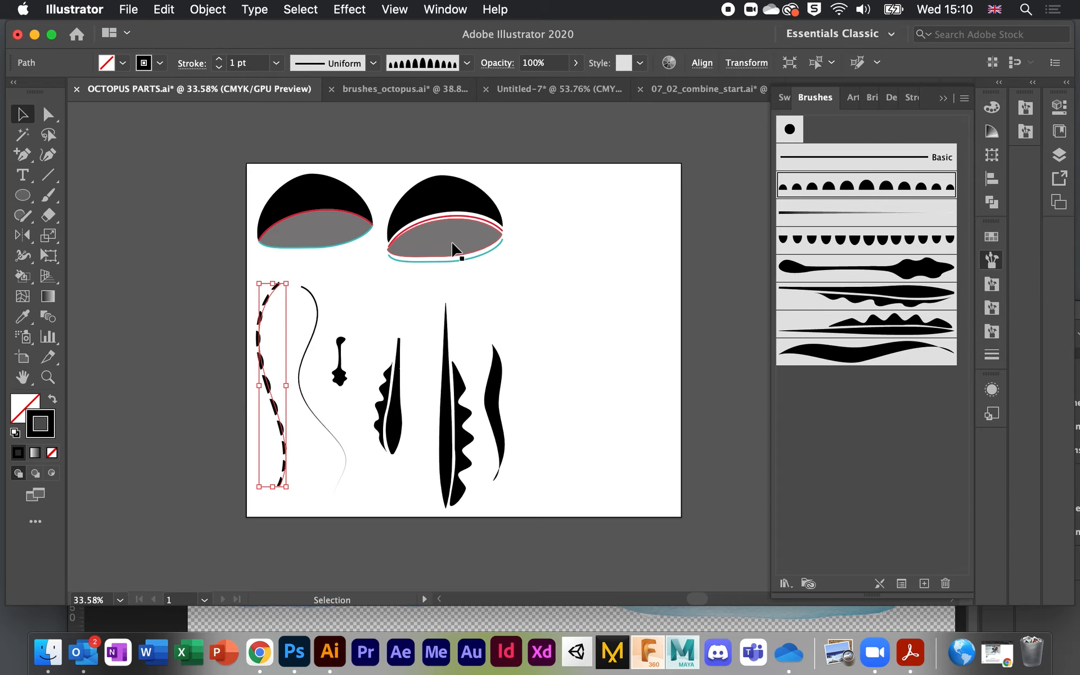
scroll(442, 228, "up", 4)
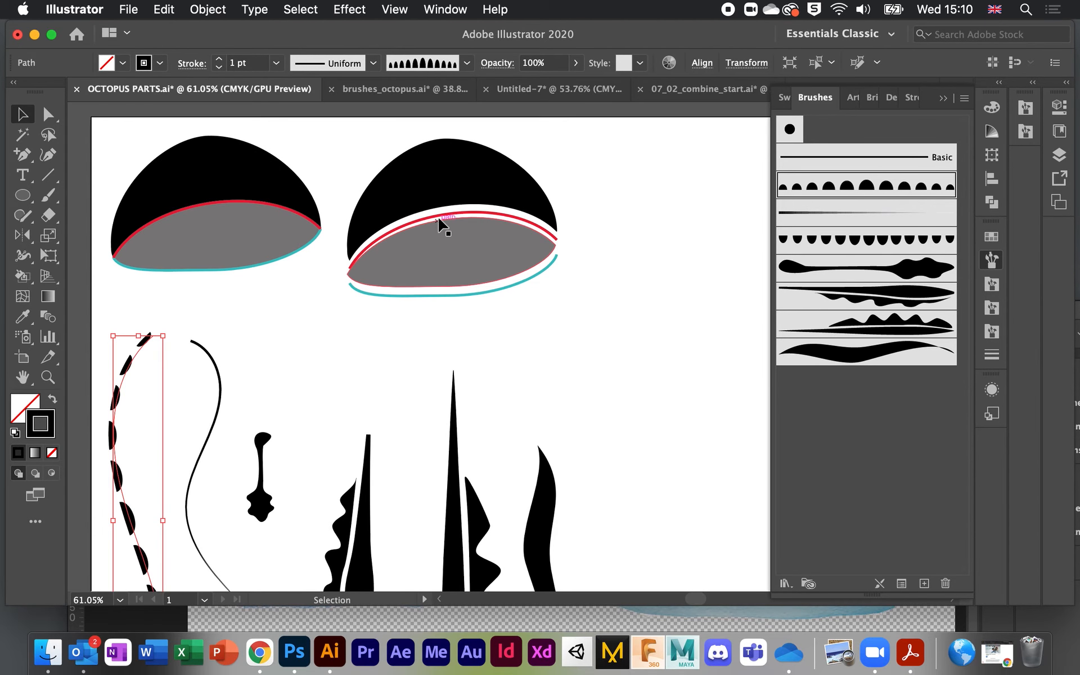
left_click(443, 219)
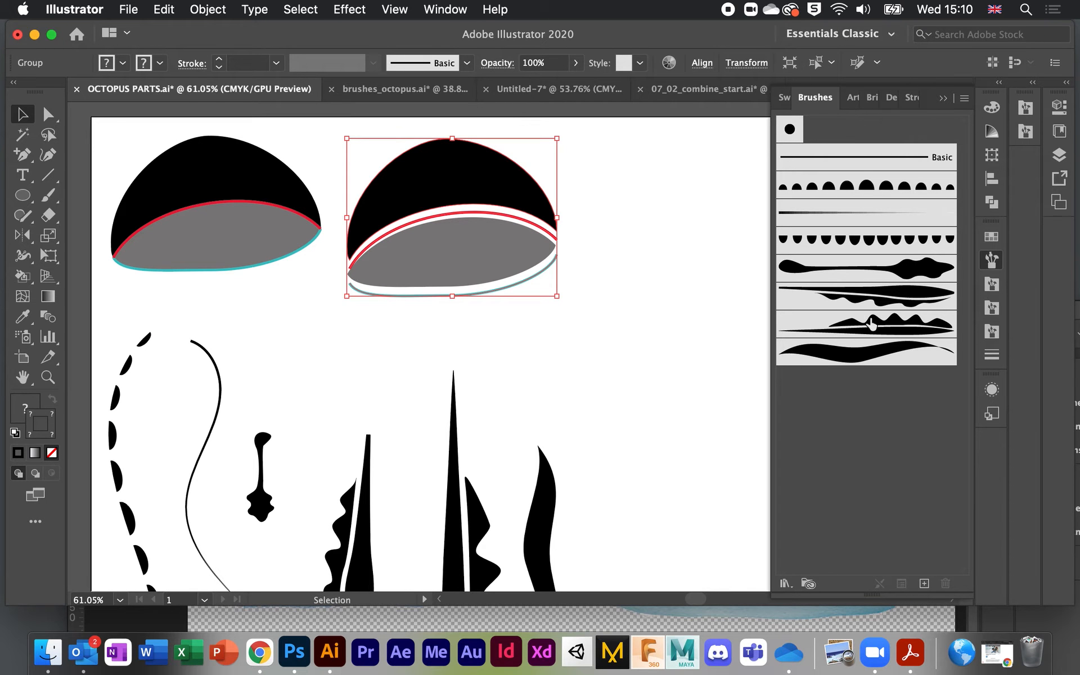
Step: Try the half-circle brushes on the second dome and reverse its paths, then undo the changes
left_click(863, 241)
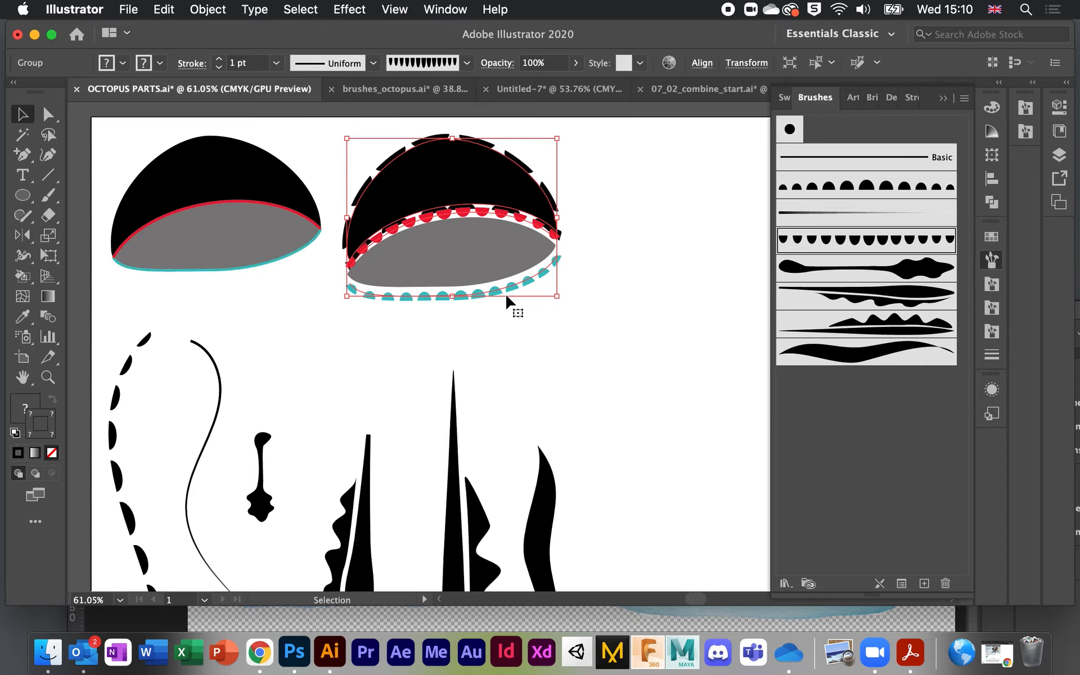
left_click(445, 297)
left_click(846, 185)
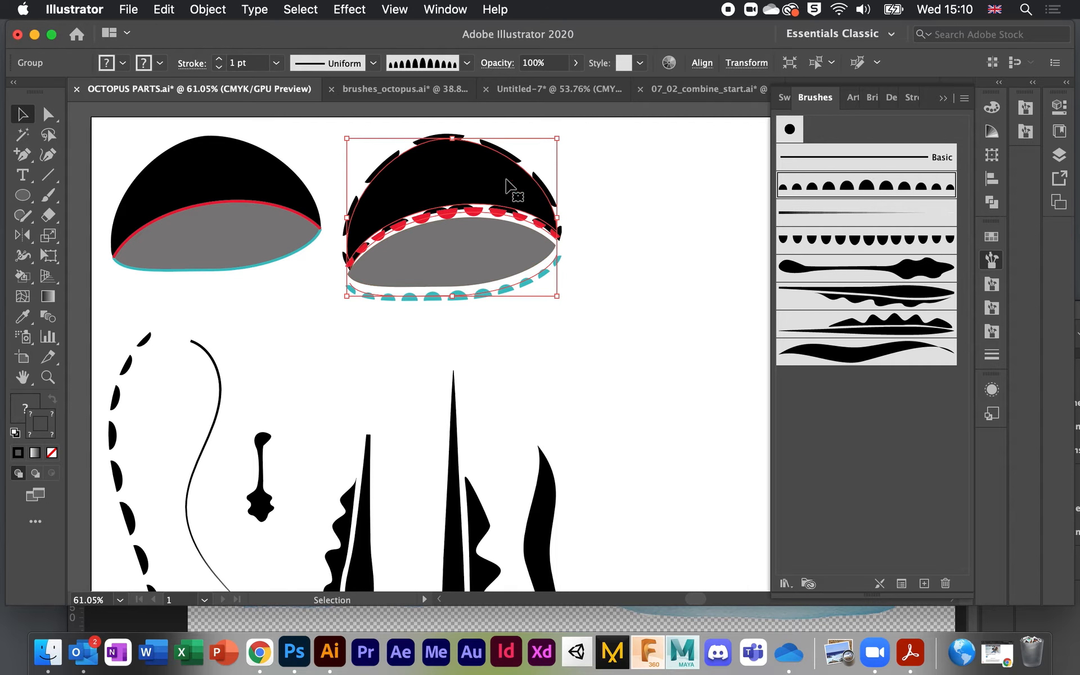
left_click(202, 11)
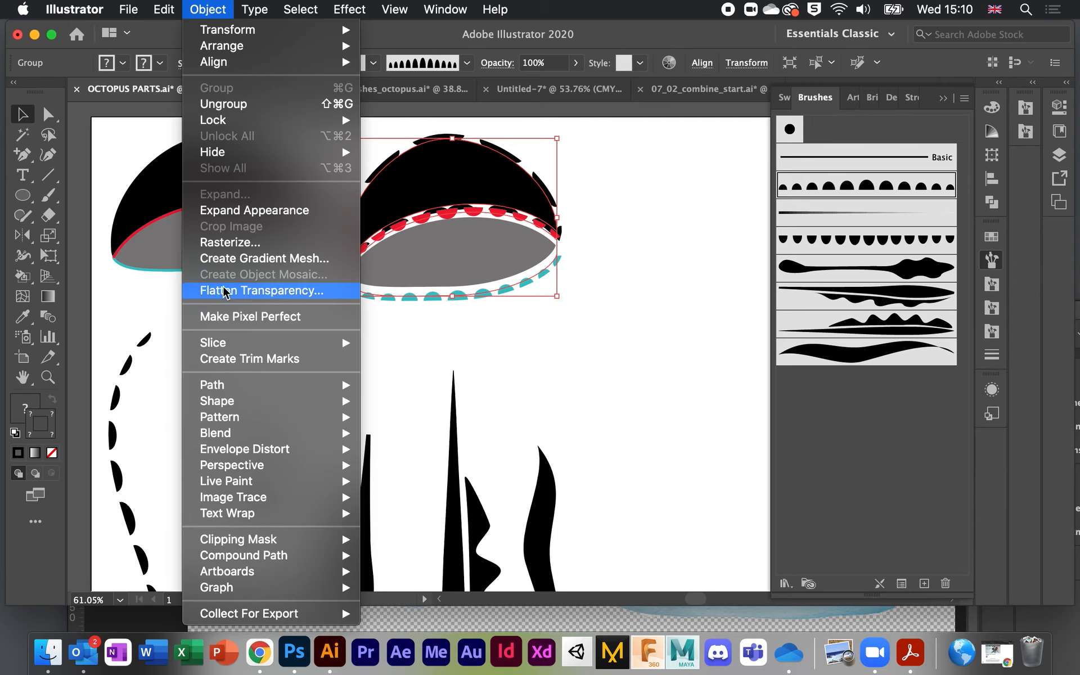
mouse_move(269, 385)
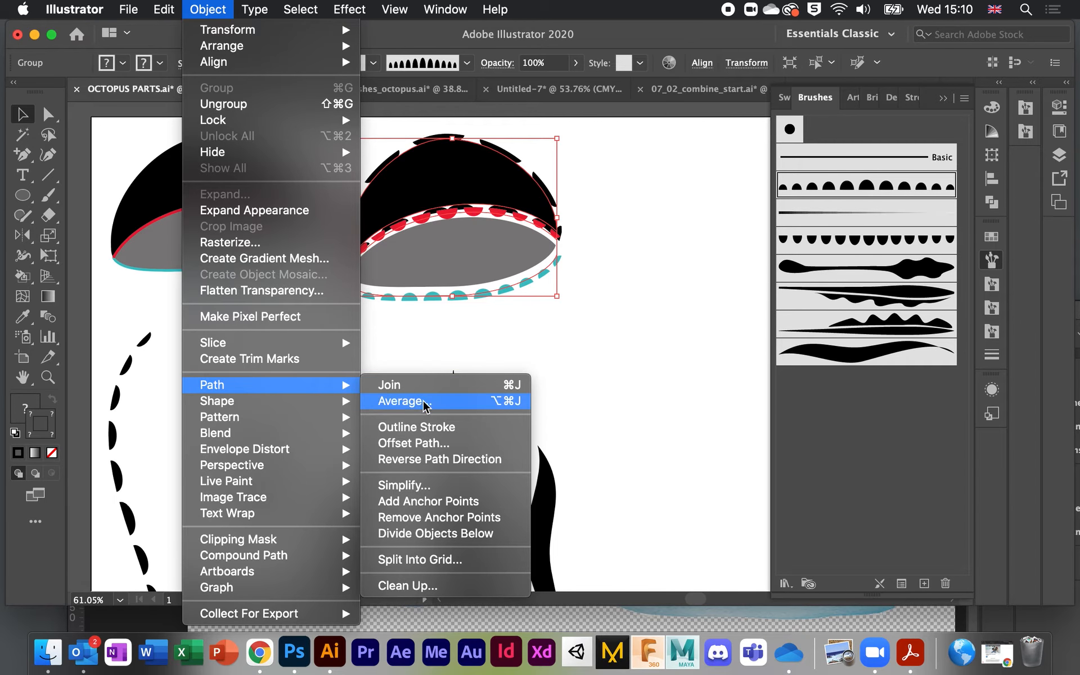
left_click(480, 460)
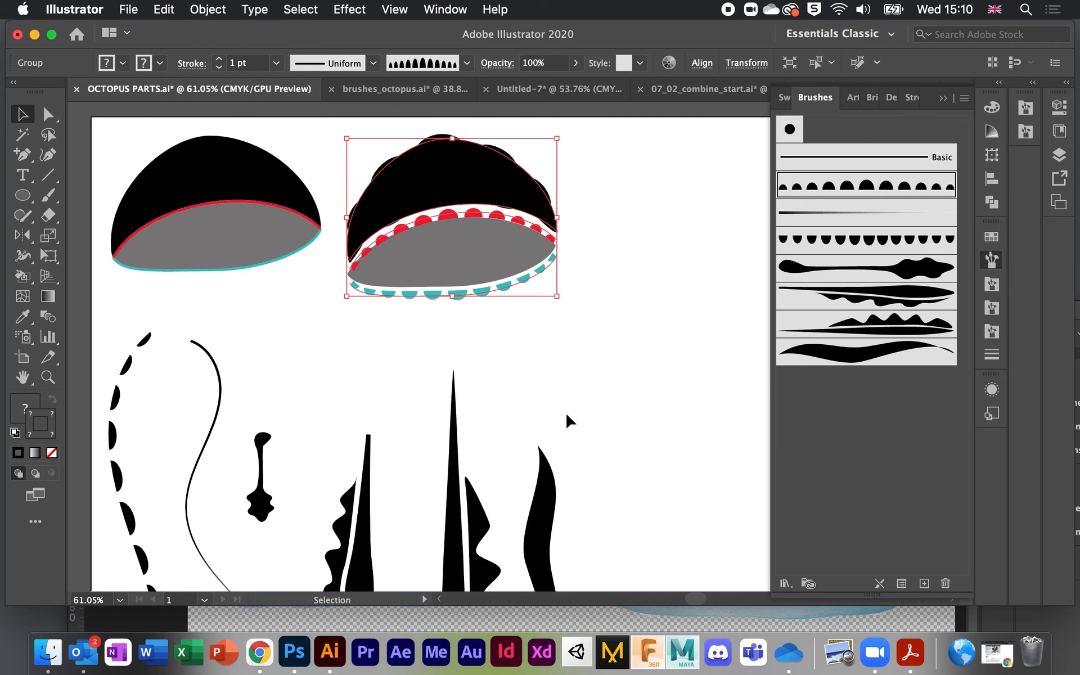
scroll(563, 414, "up", 5)
scroll(562, 413, "down", 5)
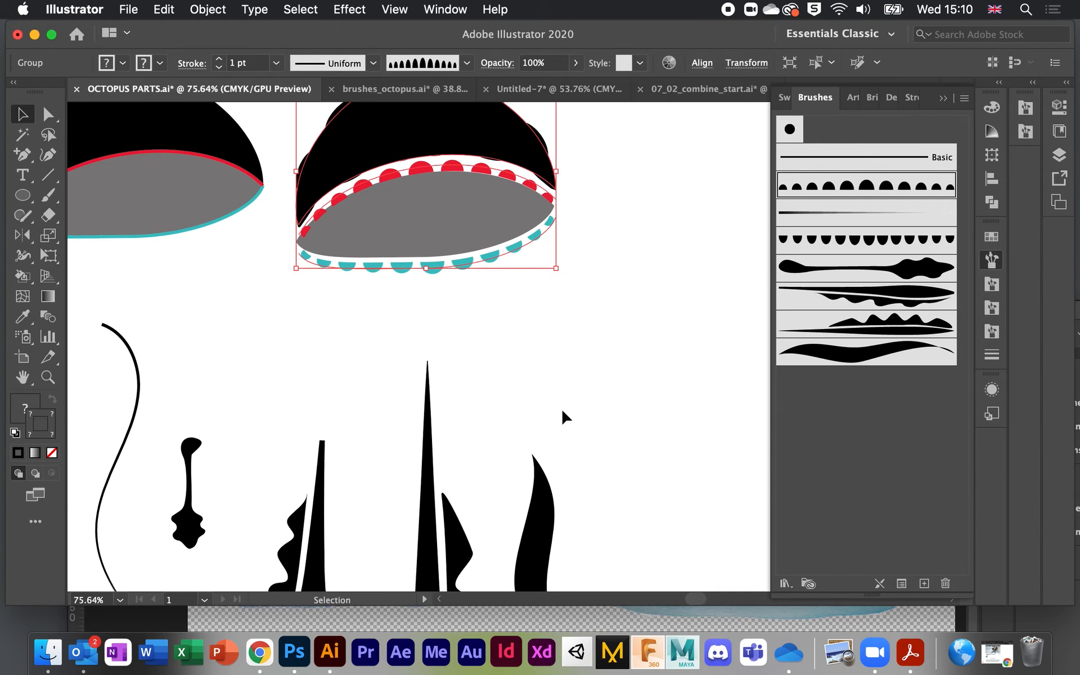
key("super+z")
key("super+z")
key("super+z")
key("super+z")
key("super+z")
key("super+z")
key("super+z")
key("super+z")
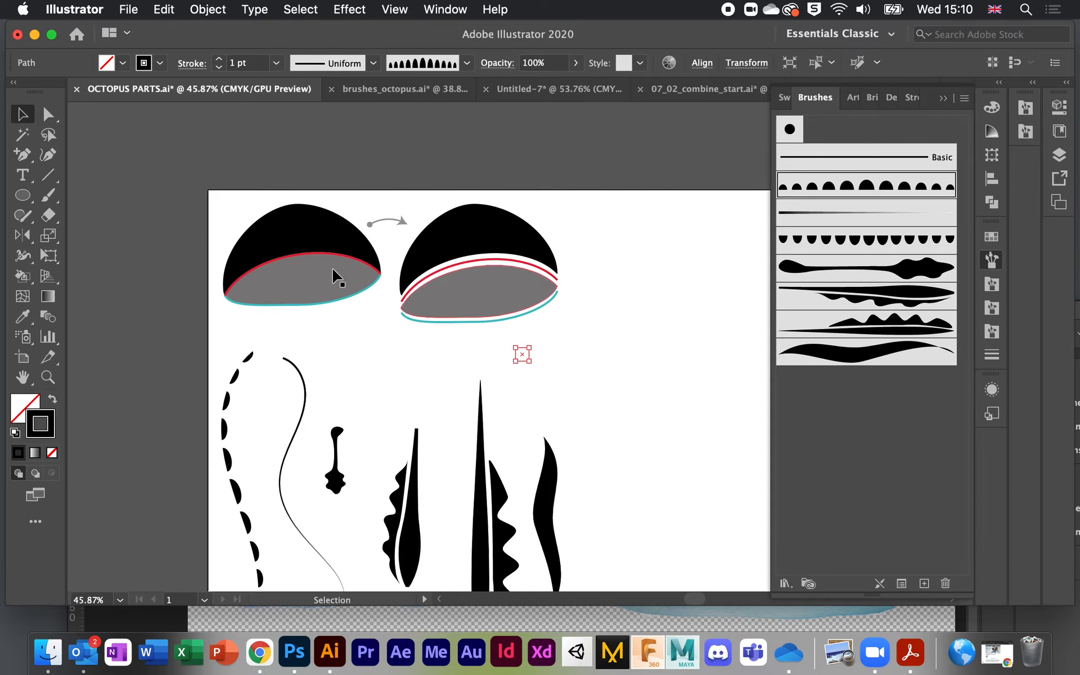
Step: Delete the curved arrow between the two domes
left_click(522, 355)
left_click(389, 219)
key("BackSpace")
scroll(421, 260, "up", 2)
left_click(445, 277)
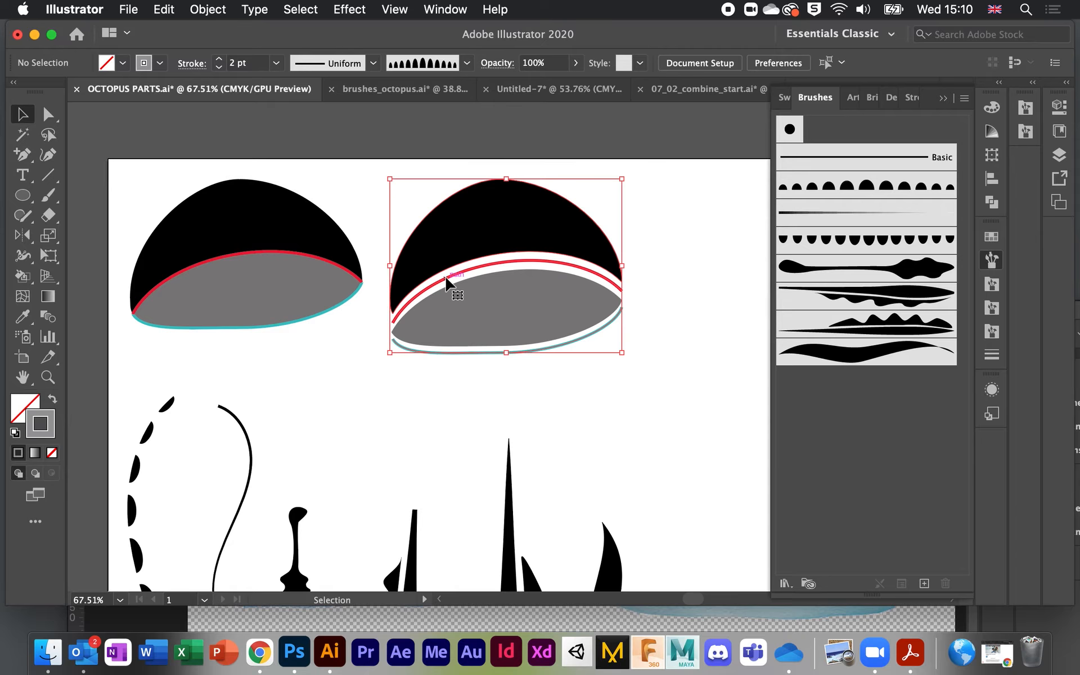
scroll(446, 278, "up", 2)
scroll(446, 278, "down", 4)
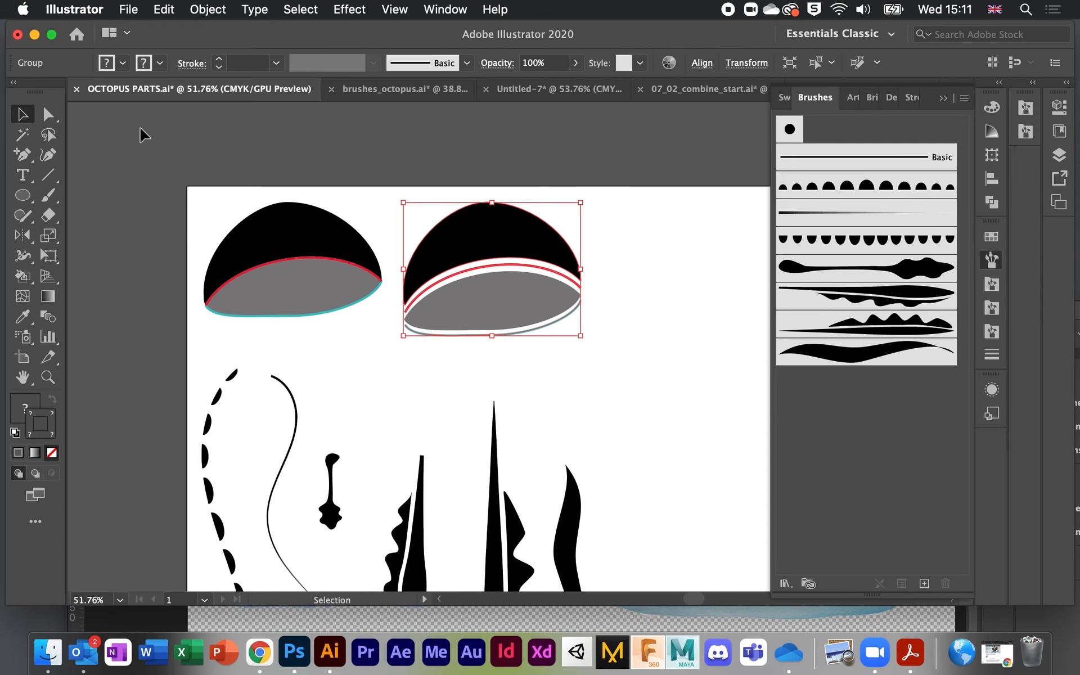
left_click(239, 171)
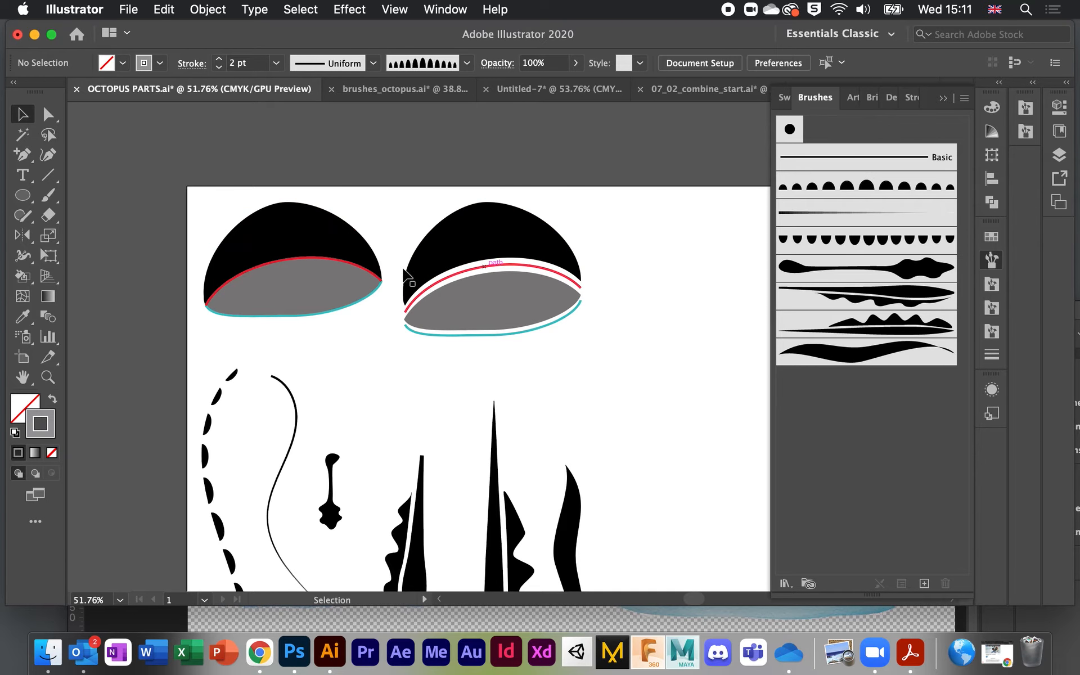
Step: Apply the scalloped bell brush to the red upper rim of the left cap
left_click(47, 116)
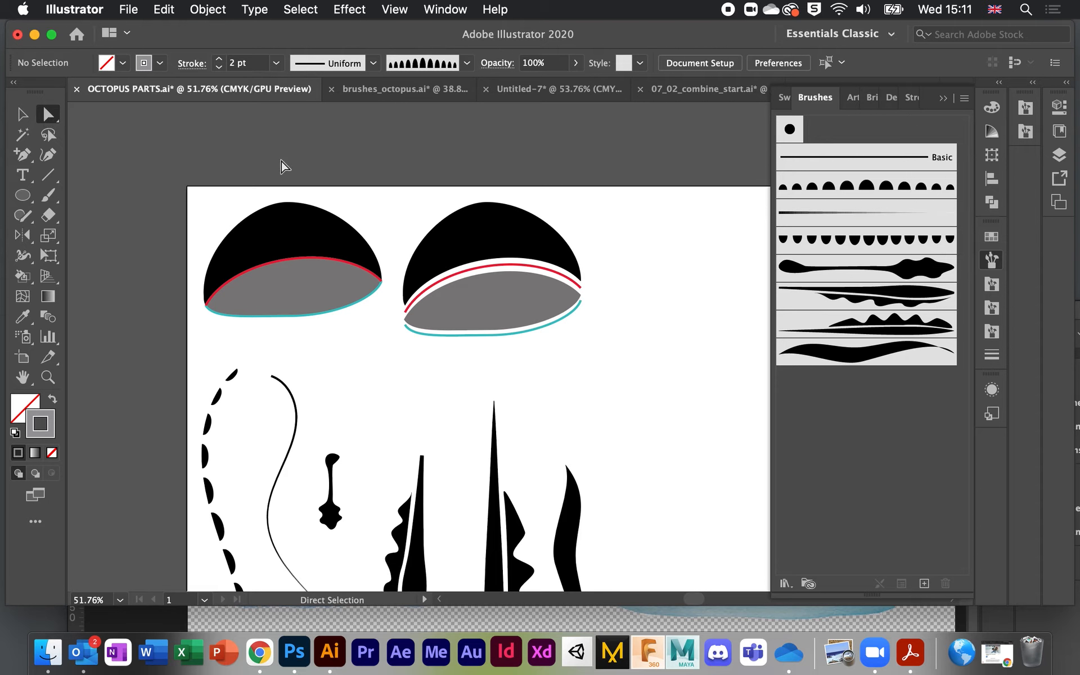
scroll(322, 185, "left", 5)
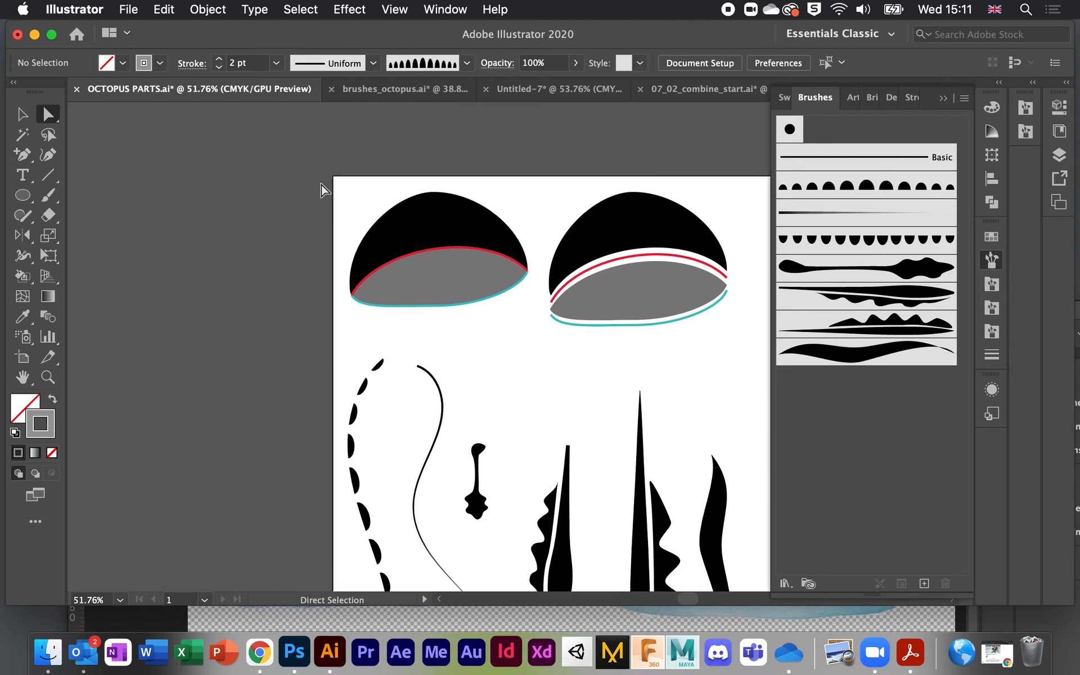
left_click(472, 249)
left_click(858, 239)
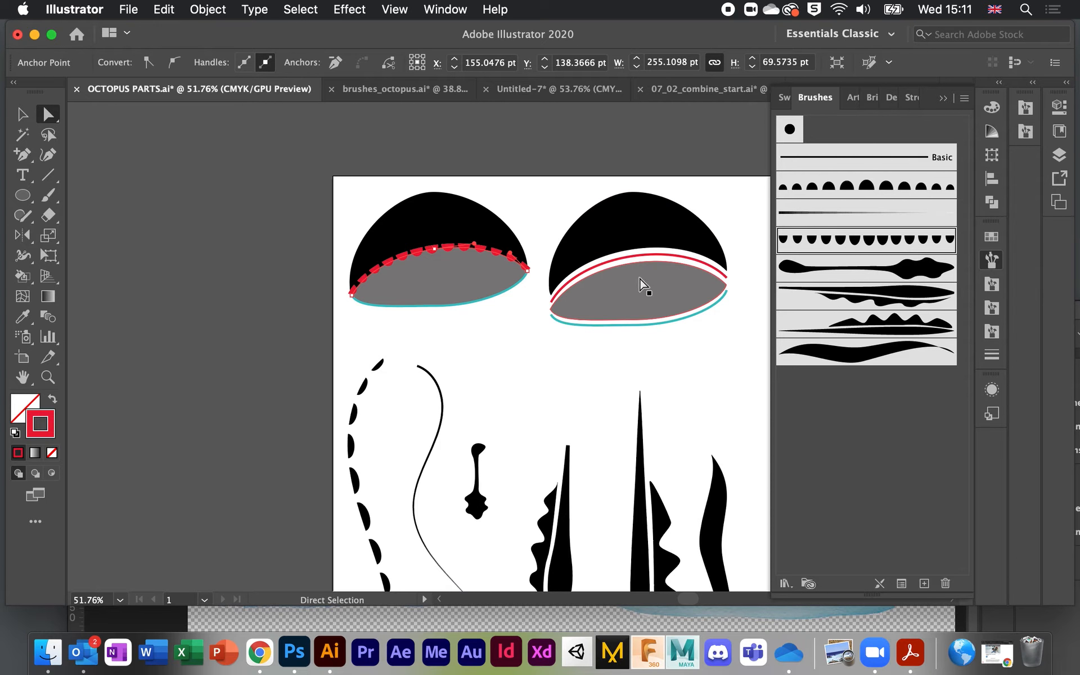
scroll(439, 269, "up", 3)
scroll(438, 269, "up", 1)
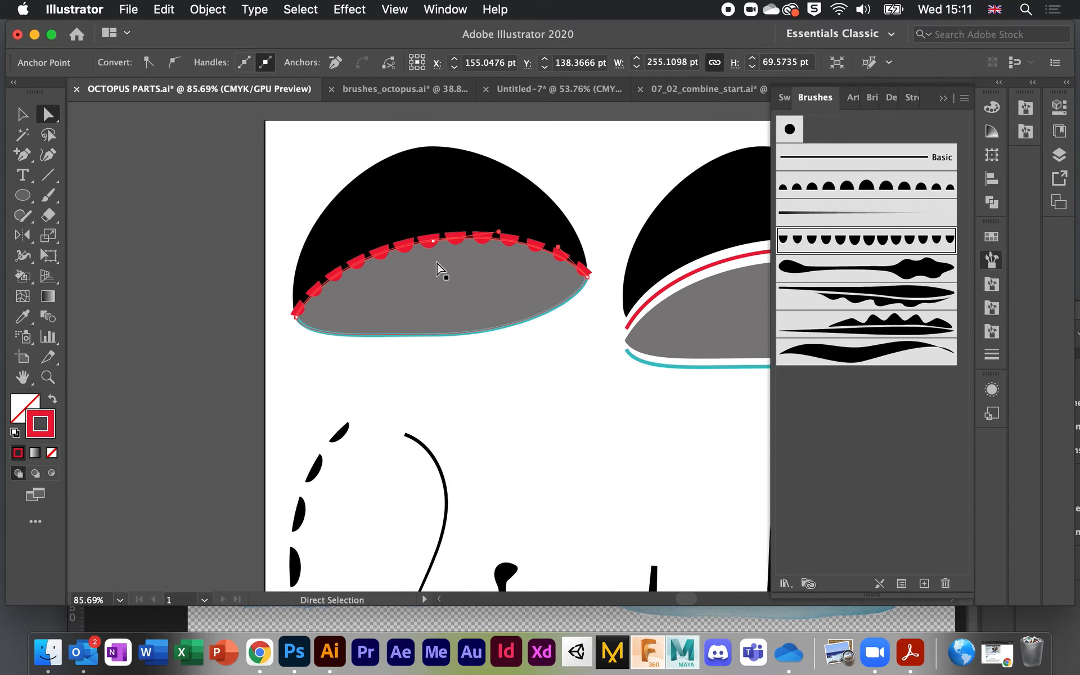
Step: Give the teal lower rim the bell brush and reverse its path so the bells hang outward
left_click(510, 325)
left_click(872, 245)
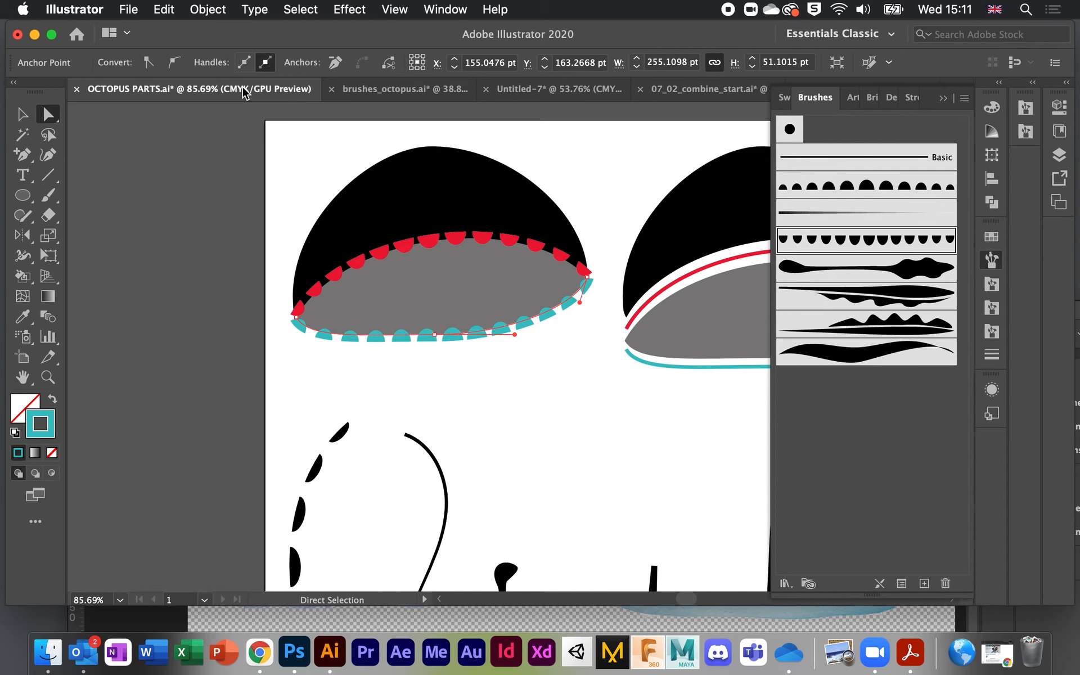
left_click(222, 13)
mouse_move(270, 385)
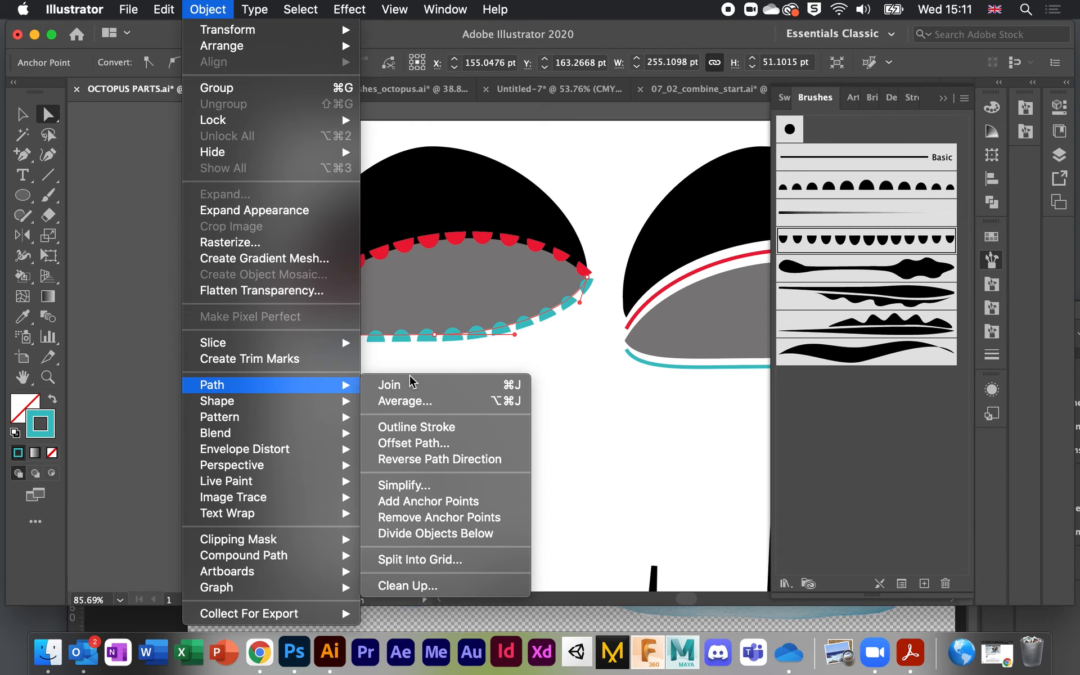
left_click(471, 459)
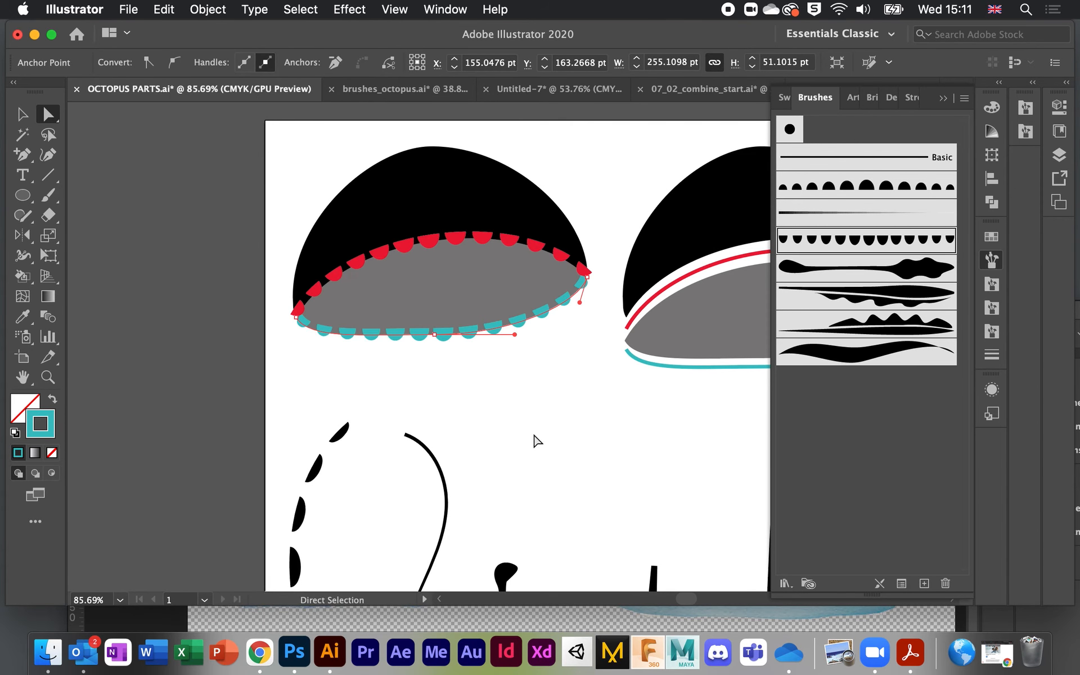
scroll(517, 401, "up", 3)
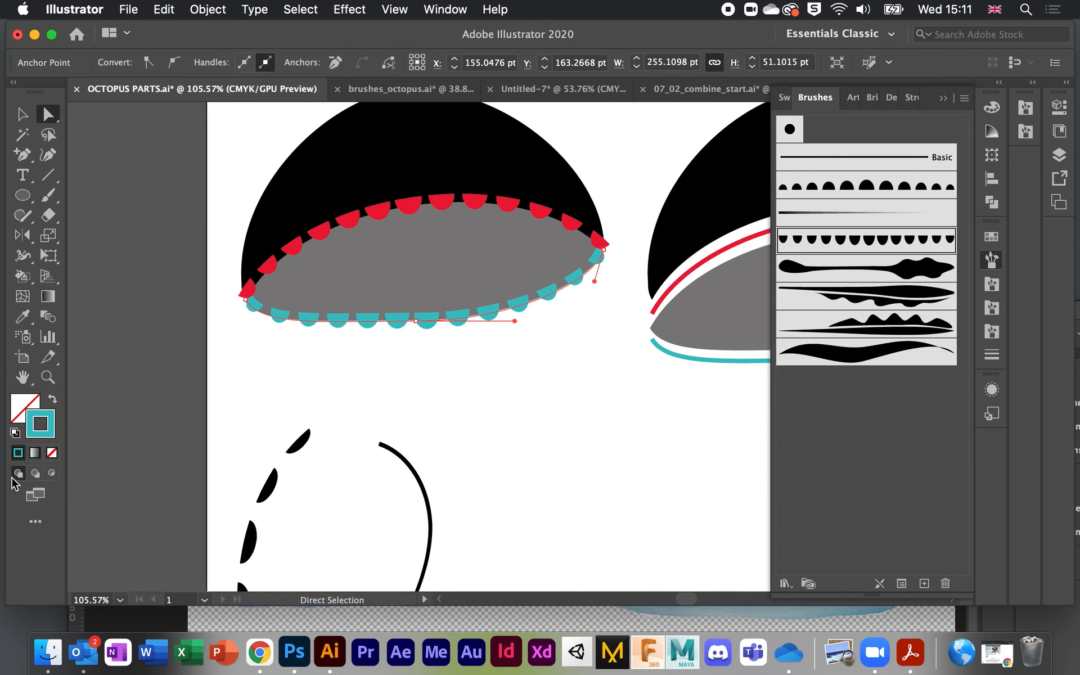
Step: Make the teal rim stroke grey and the red rim stroke dark grey 3F3E3E
double_click(40, 424)
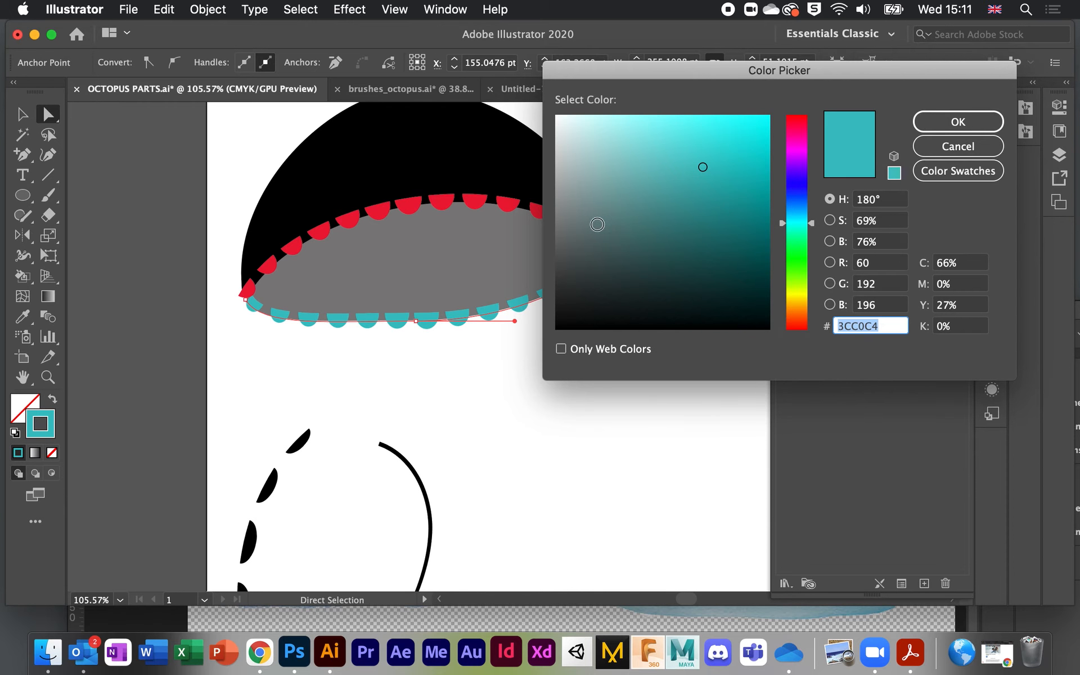
left_click(569, 234)
left_click(957, 121)
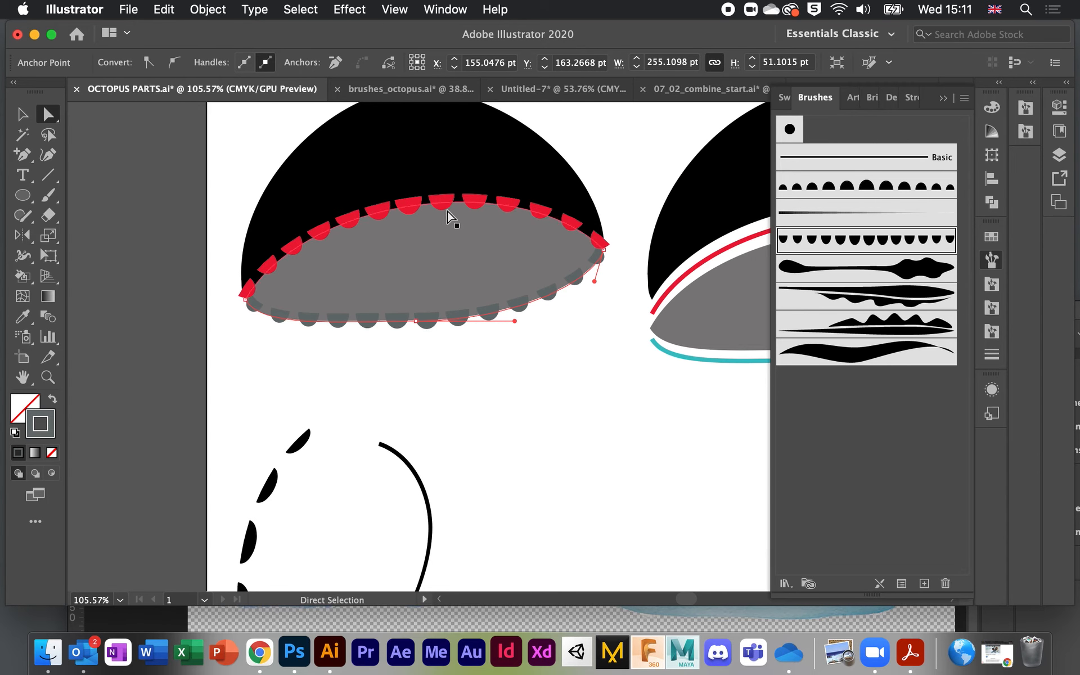
left_click(443, 203)
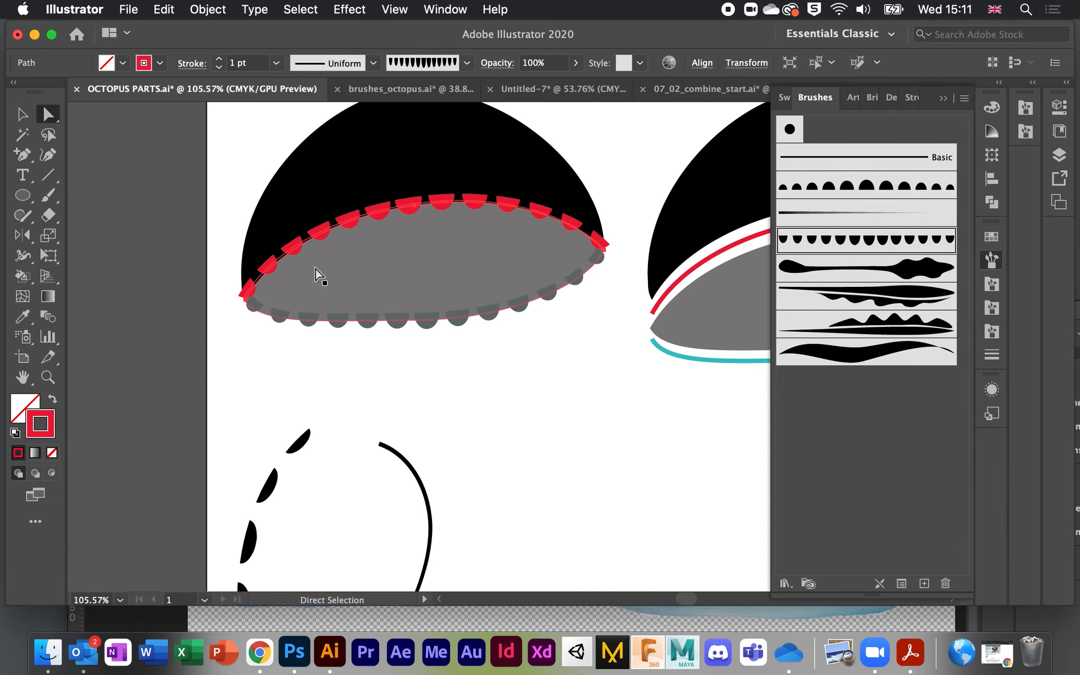
double_click(47, 434)
left_click(560, 276)
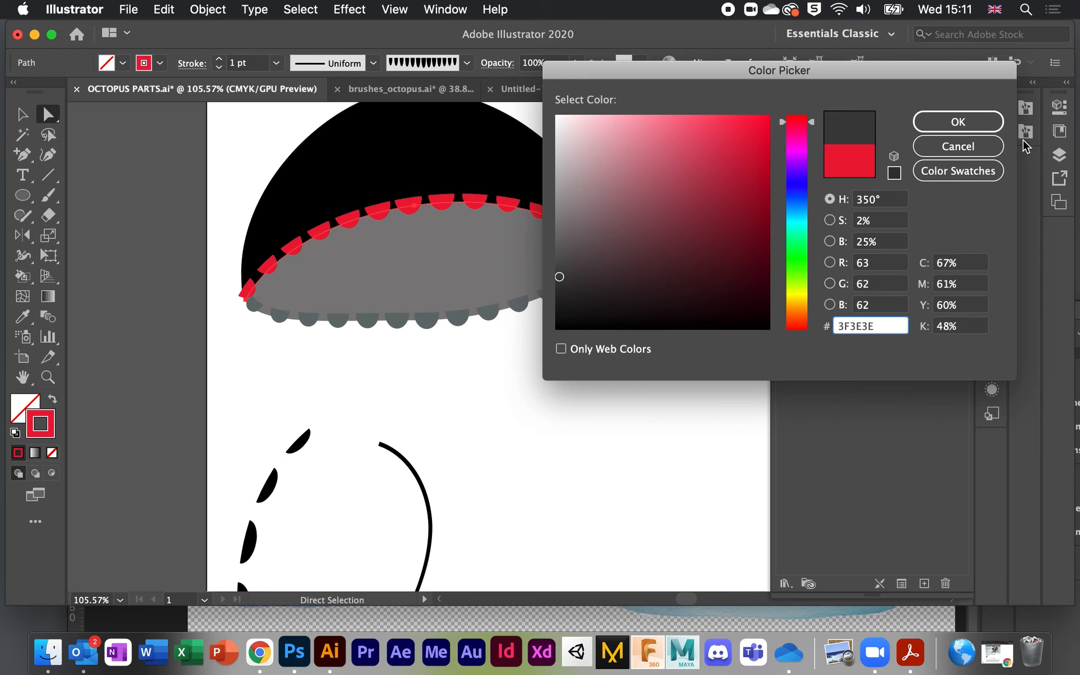
left_click(999, 122)
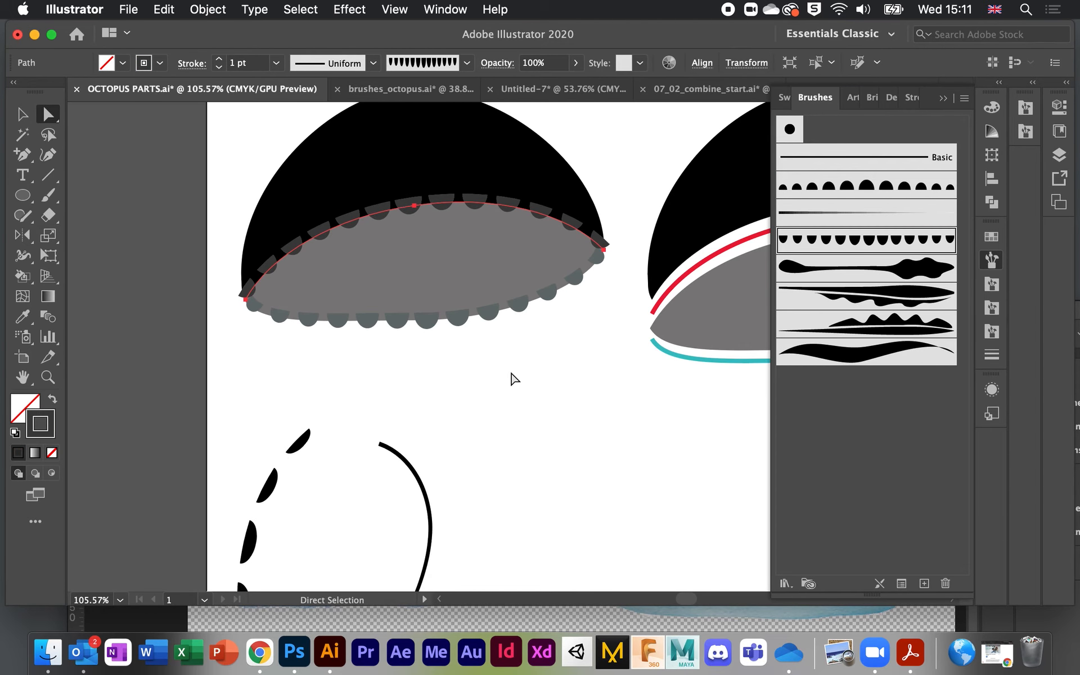
Step: Fit the artboard in the window and briefly marquee-select the whole left jellyfish
left_click(512, 378)
key("super+0")
scroll(512, 382, "down", 5)
left_click_drag(366, 227, 570, 376)
scroll(571, 376, "down", 3)
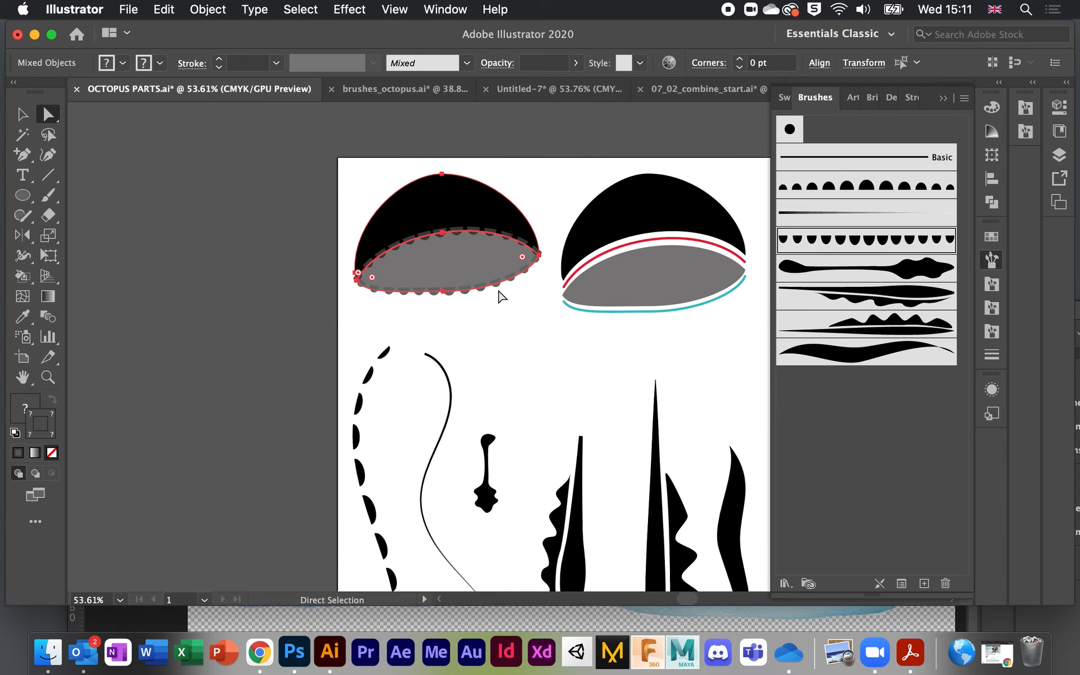
scroll(410, 212, "up", 5)
left_click(306, 191)
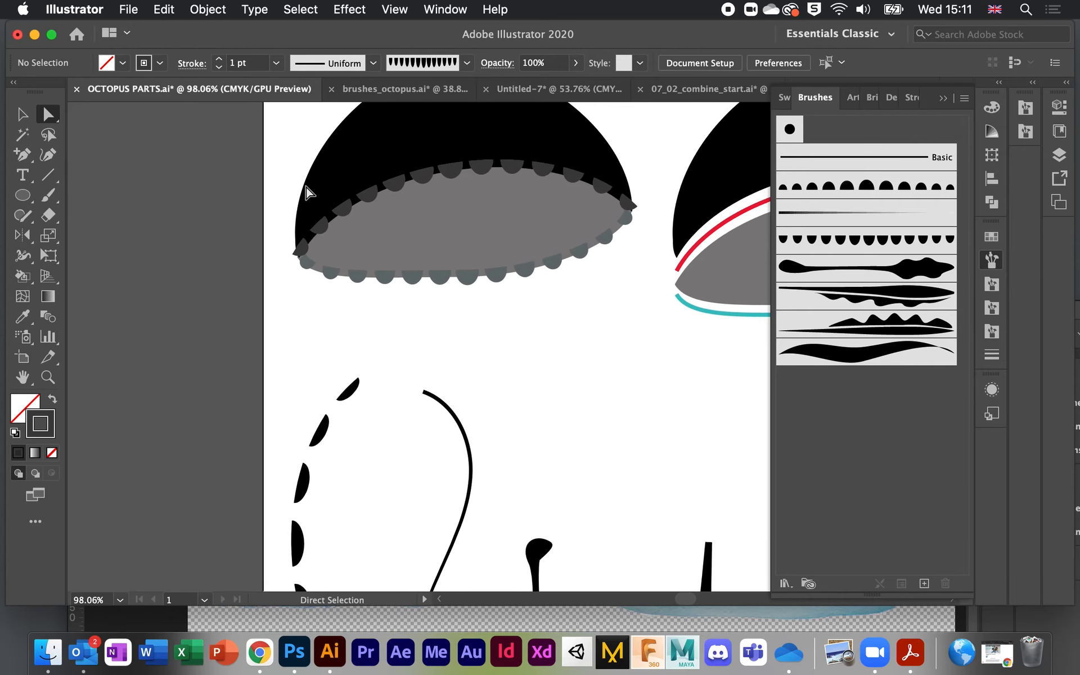
scroll(306, 192, "down", 4)
scroll(304, 191, "down", 3)
scroll(303, 195, "down", 1)
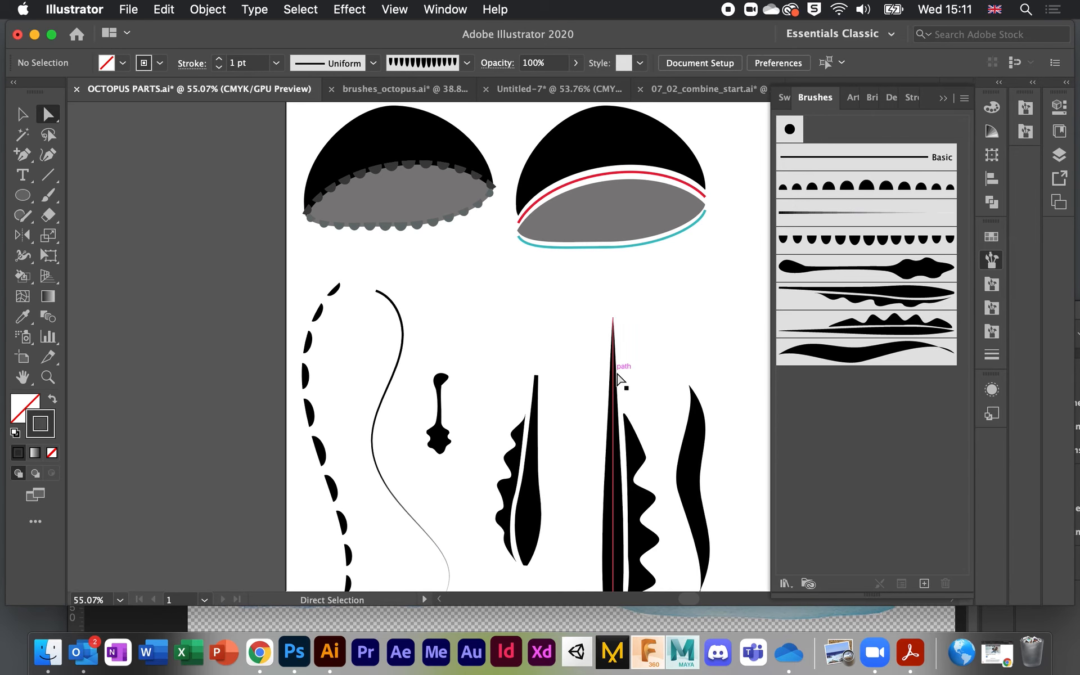
scroll(615, 377, "down", 3)
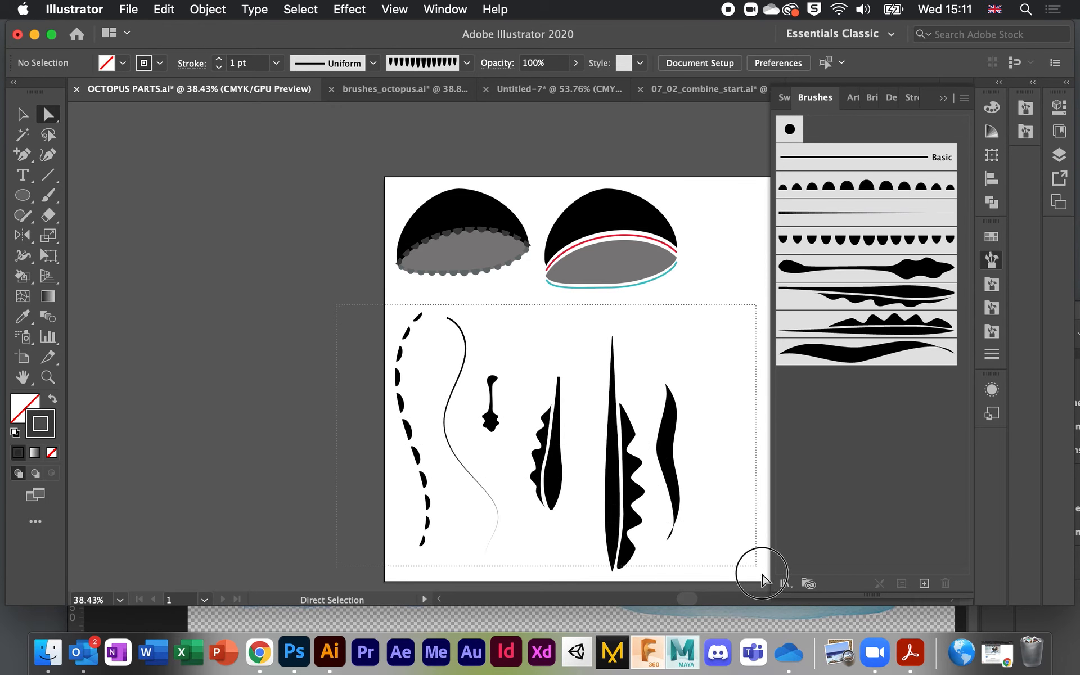
Step: Move the sample brush strokes off the artboard to the left, undoing a trial wavy brush
left_click_drag(761, 574, 756, 575)
left_click_drag(625, 461, 300, 361)
scroll(754, 403, "left", 5)
left_click(898, 325)
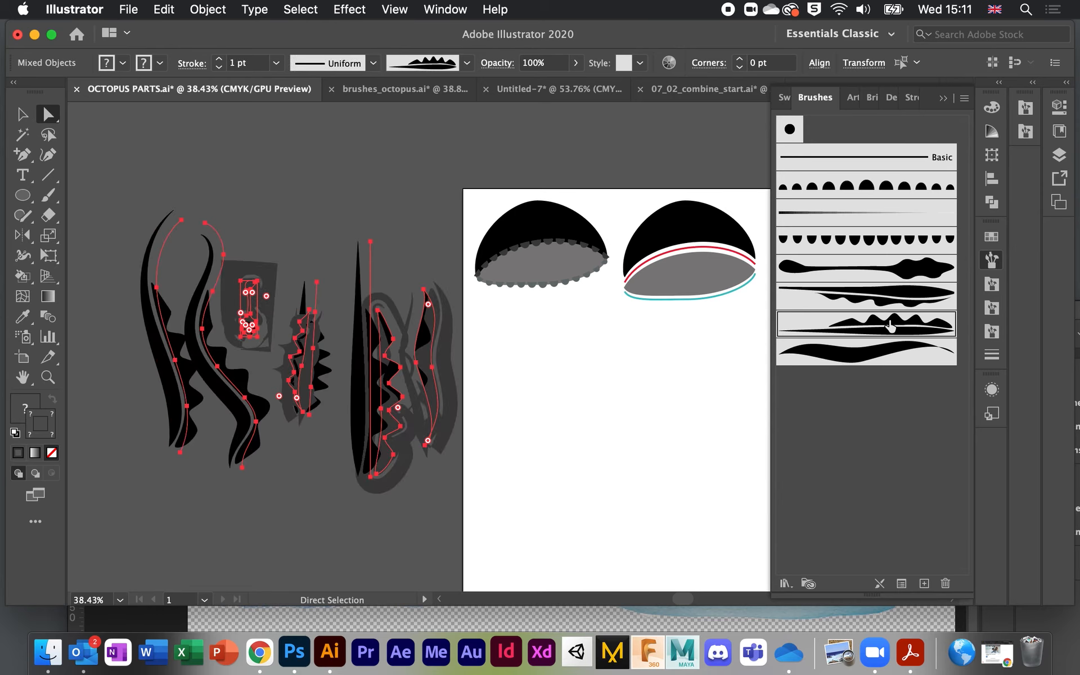
left_click(583, 418)
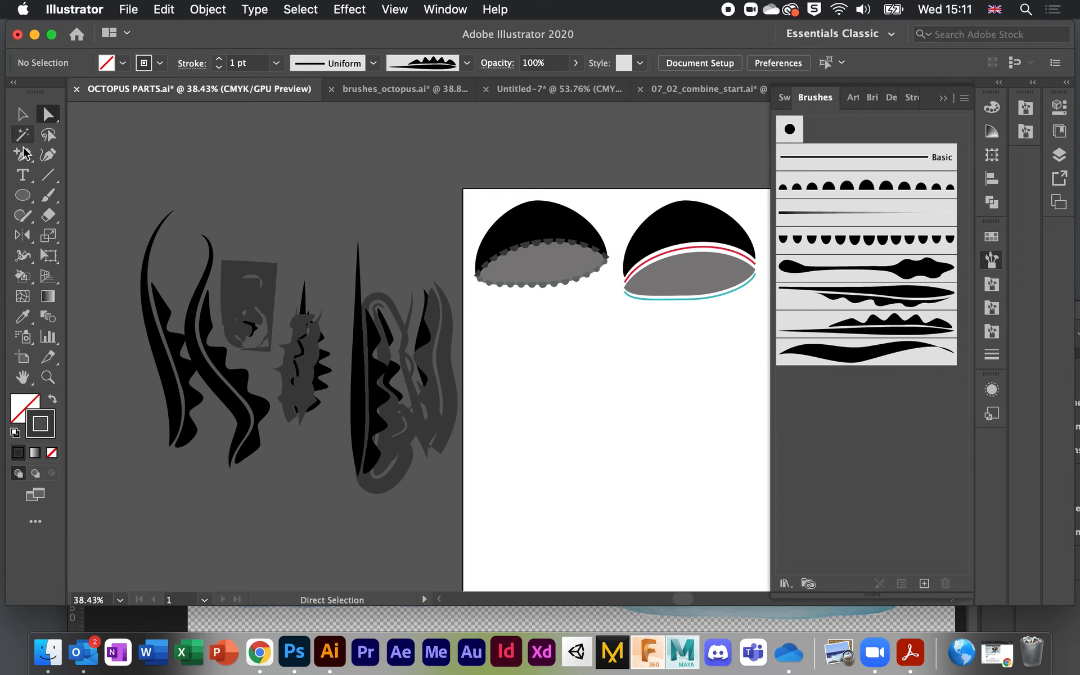
left_click(48, 195)
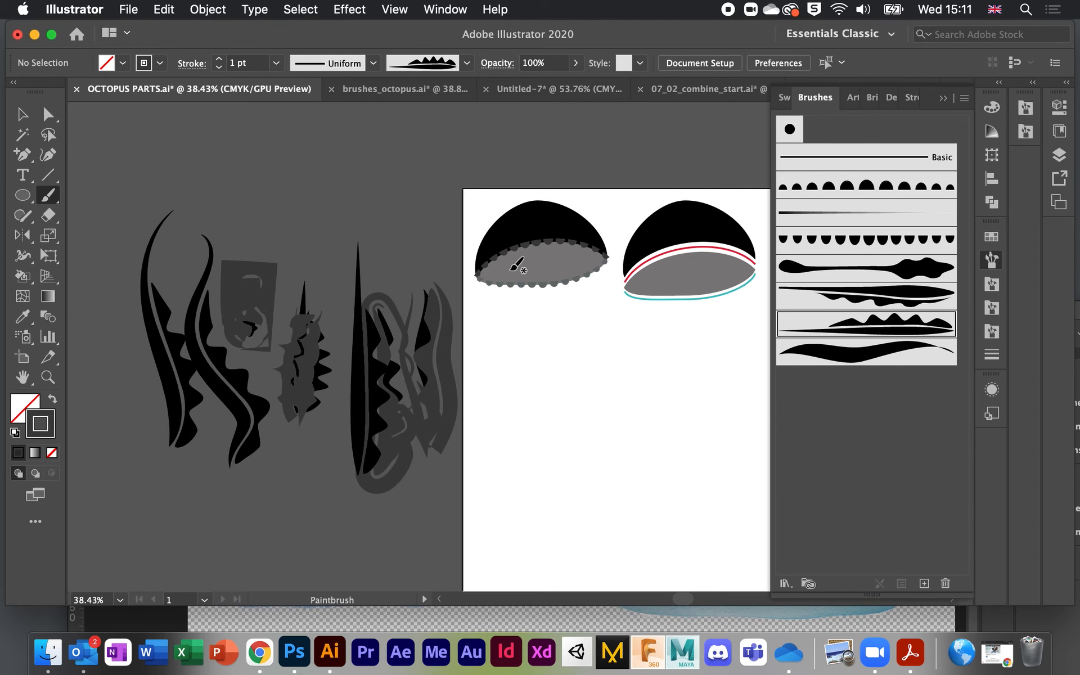
key("super+z")
left_click(232, 183)
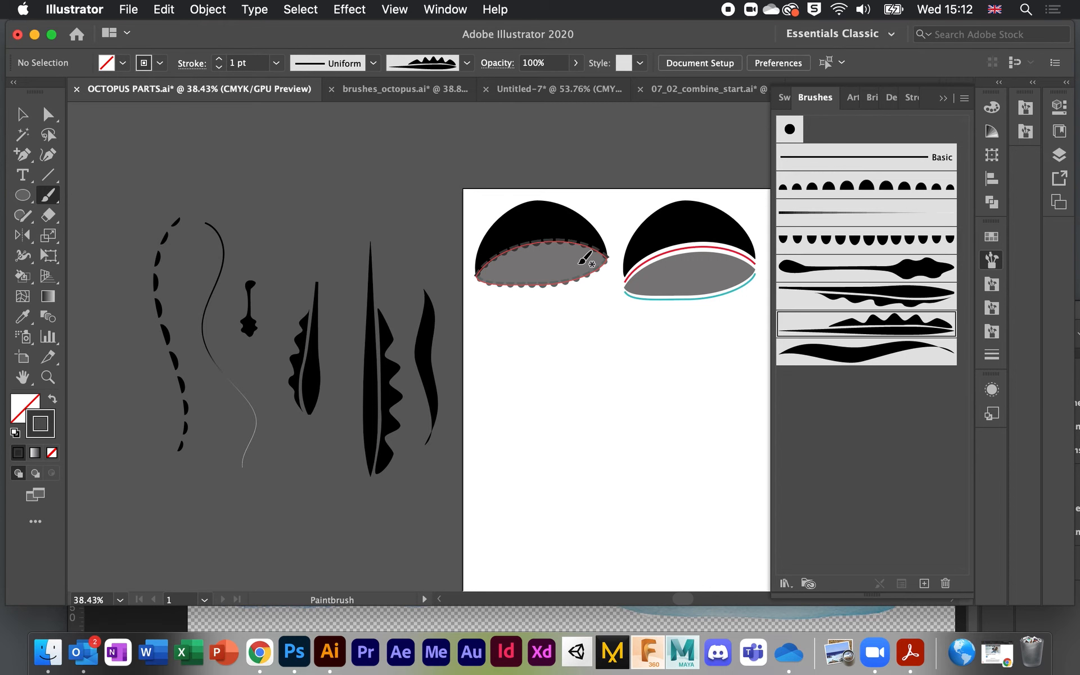
Step: Paint three leaf tentacles under the left cap, plus a long one with another leaf brush
left_click_drag(564, 264, 618, 389)
left_click_drag(517, 302, 529, 485)
left_click_drag(499, 286, 513, 387)
left_click(822, 304)
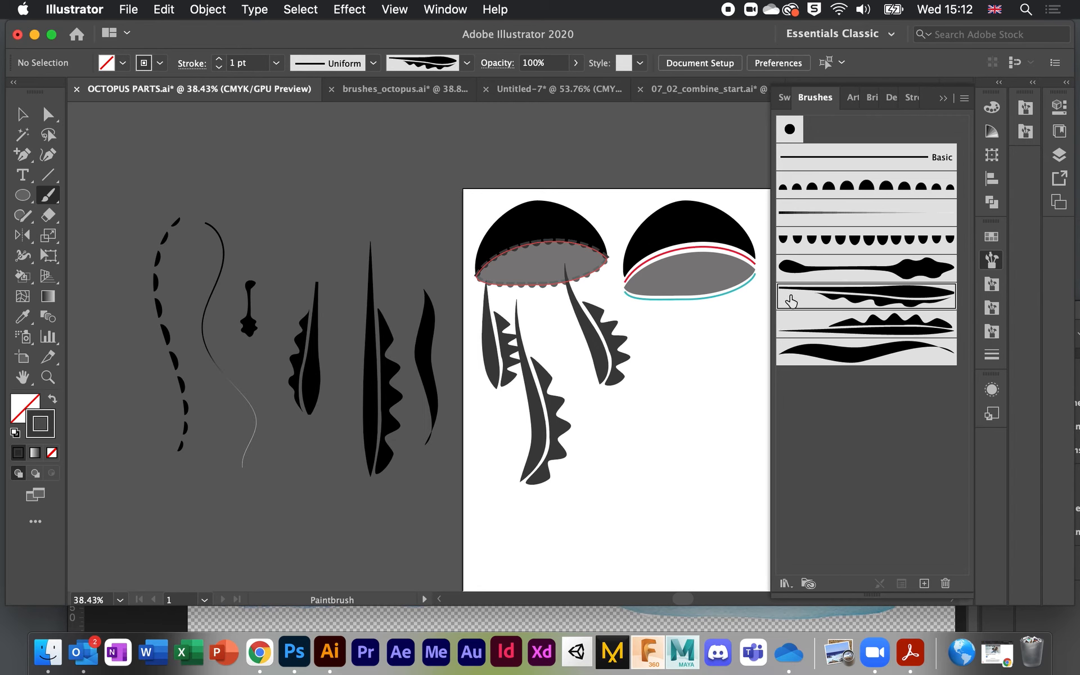
left_click_drag(566, 296, 621, 539)
Step: Paint two short knobbed tentacles and two long scalloped tentacles hanging from the cap
left_click(849, 271)
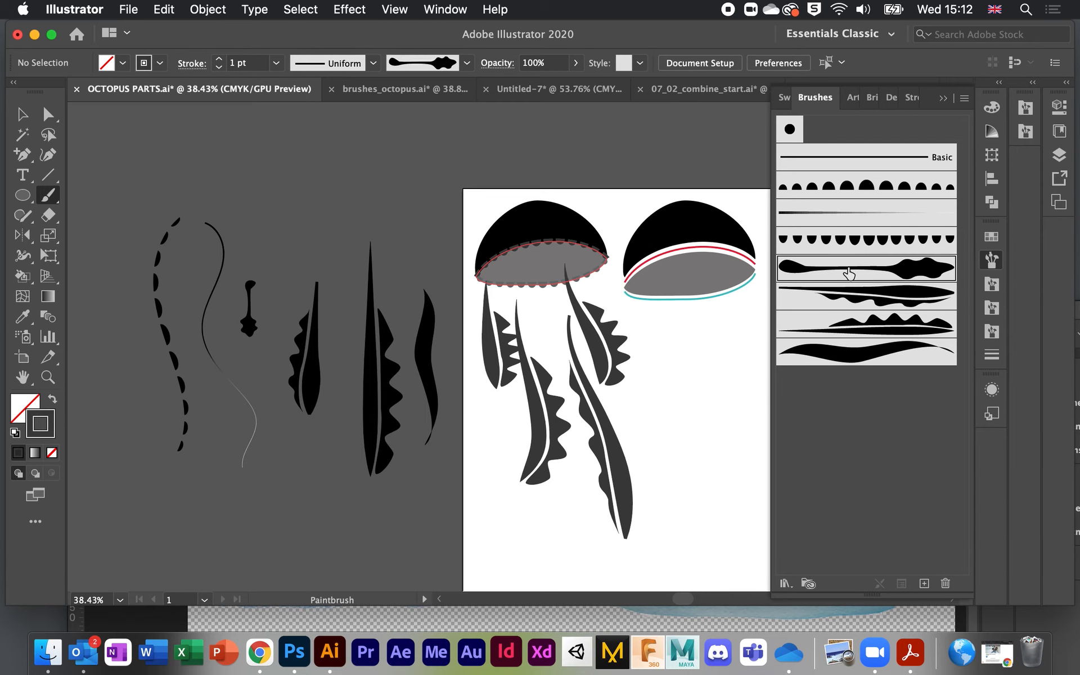
left_click_drag(542, 299, 548, 339)
mouse_move(581, 256)
left_mouse_down()
mouse_move(597, 275)
mouse_move(581, 296)
left_mouse_up()
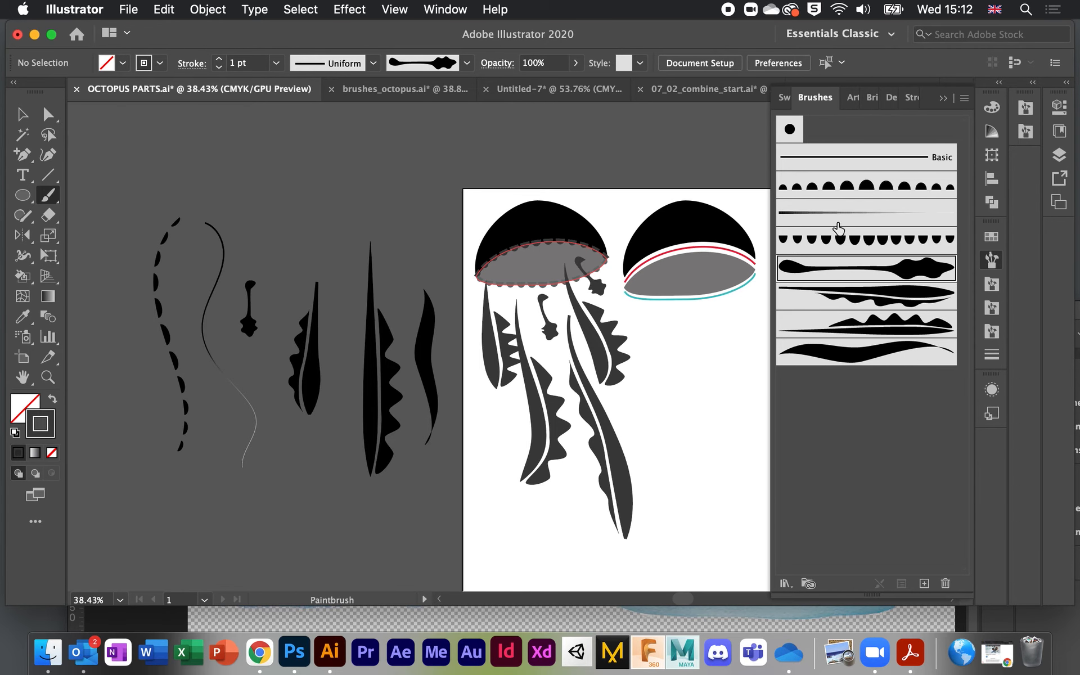
left_click(831, 241)
mouse_move(516, 266)
left_mouse_down()
mouse_move(593, 502)
mouse_move(588, 529)
left_mouse_up()
mouse_move(551, 252)
left_mouse_down()
mouse_move(541, 276)
mouse_move(715, 502)
left_mouse_up()
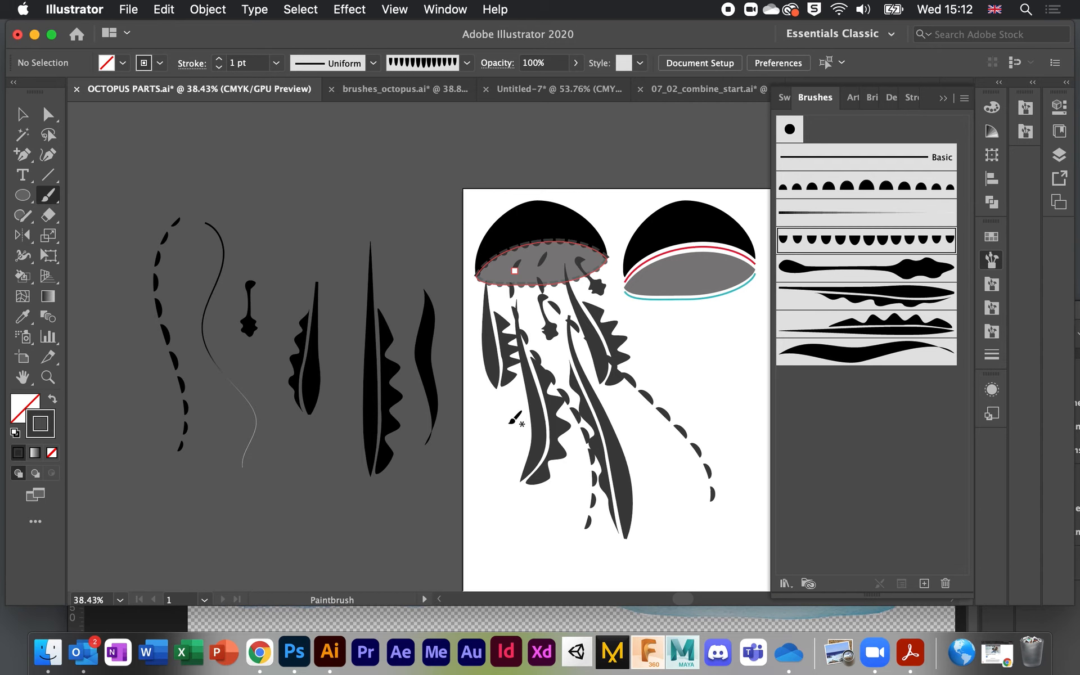
left_click(47, 115)
Step: Recolour a leaf tentacle and the right knobbed tentacle to a lighter grey
left_click(529, 429)
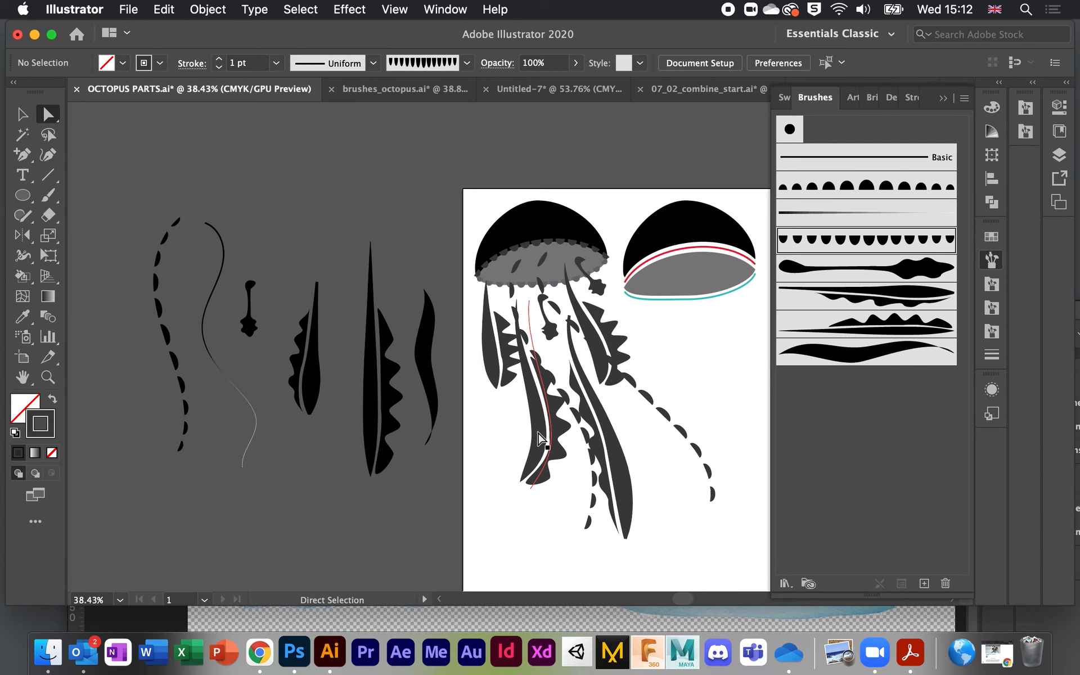
double_click(46, 421)
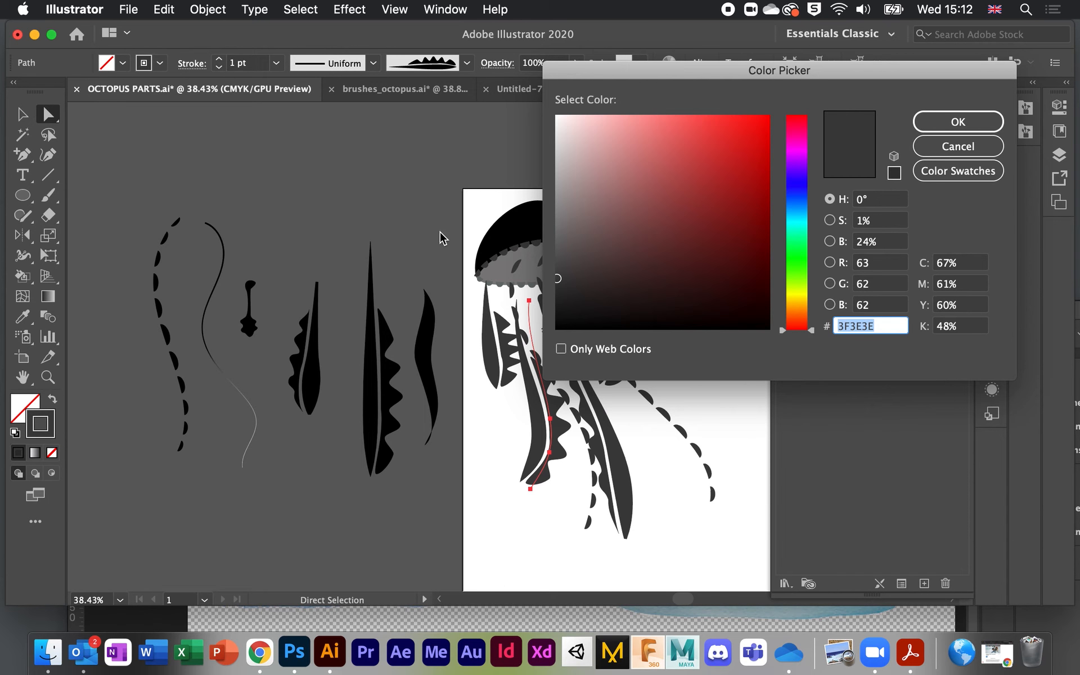
left_click(558, 210)
left_click(925, 122)
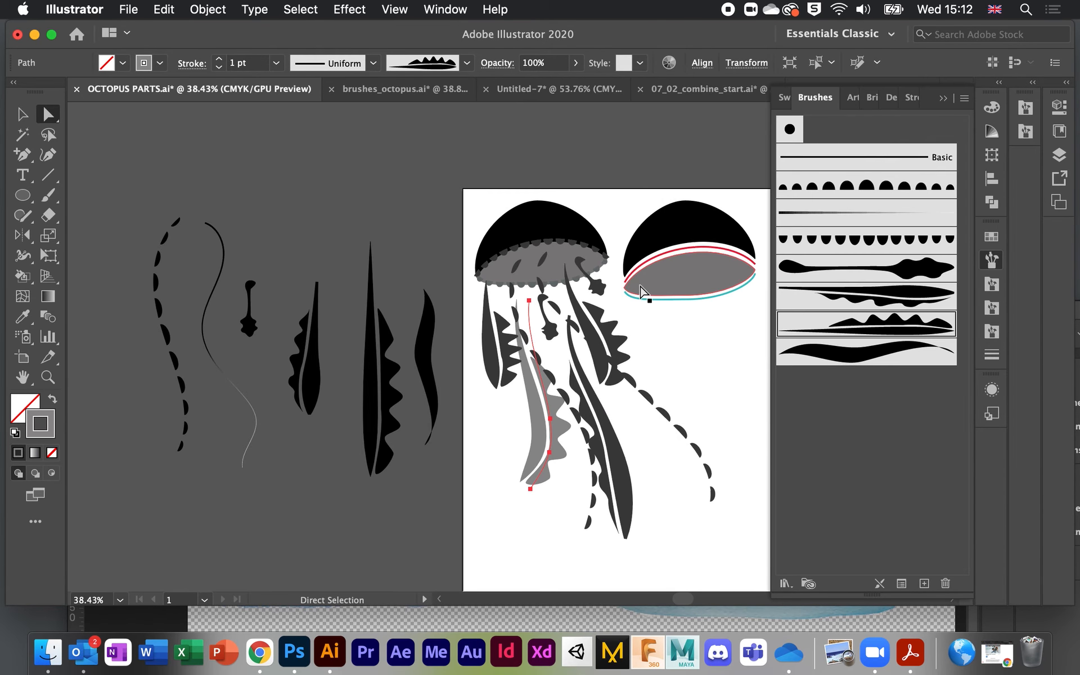
left_click(613, 338)
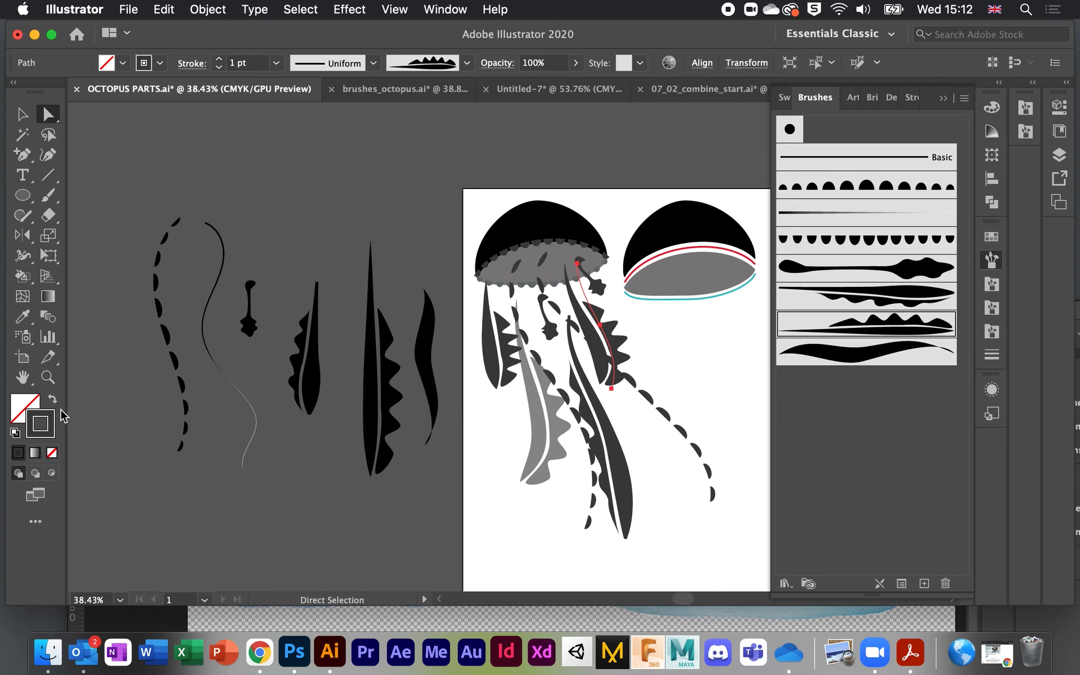
double_click(50, 423)
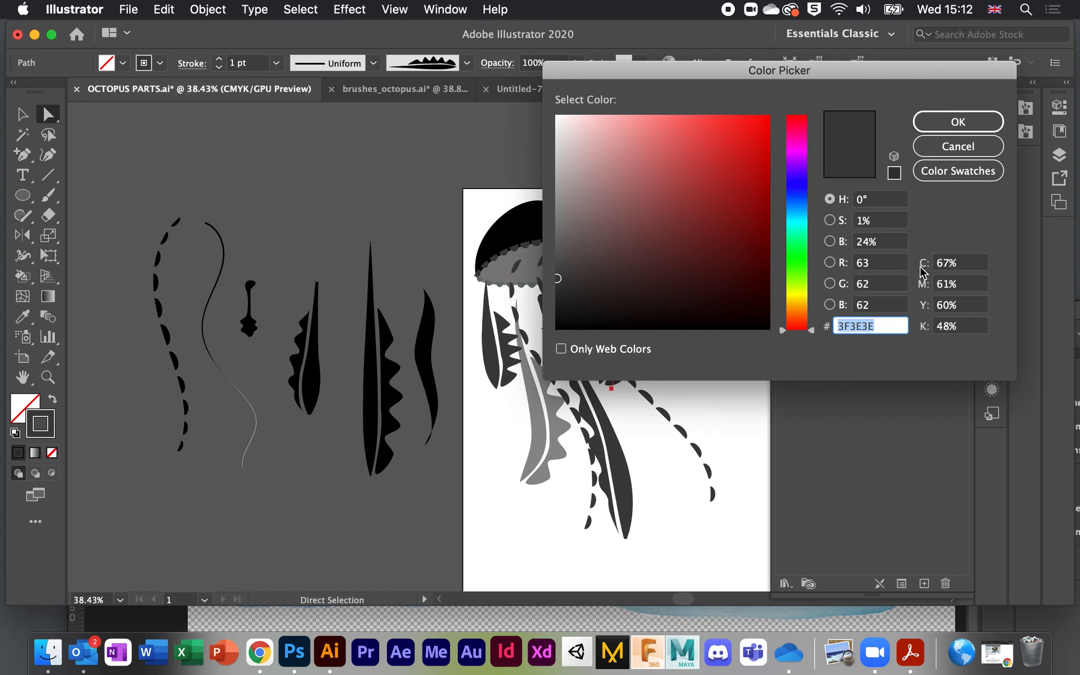
left_click(561, 219)
left_click(965, 130)
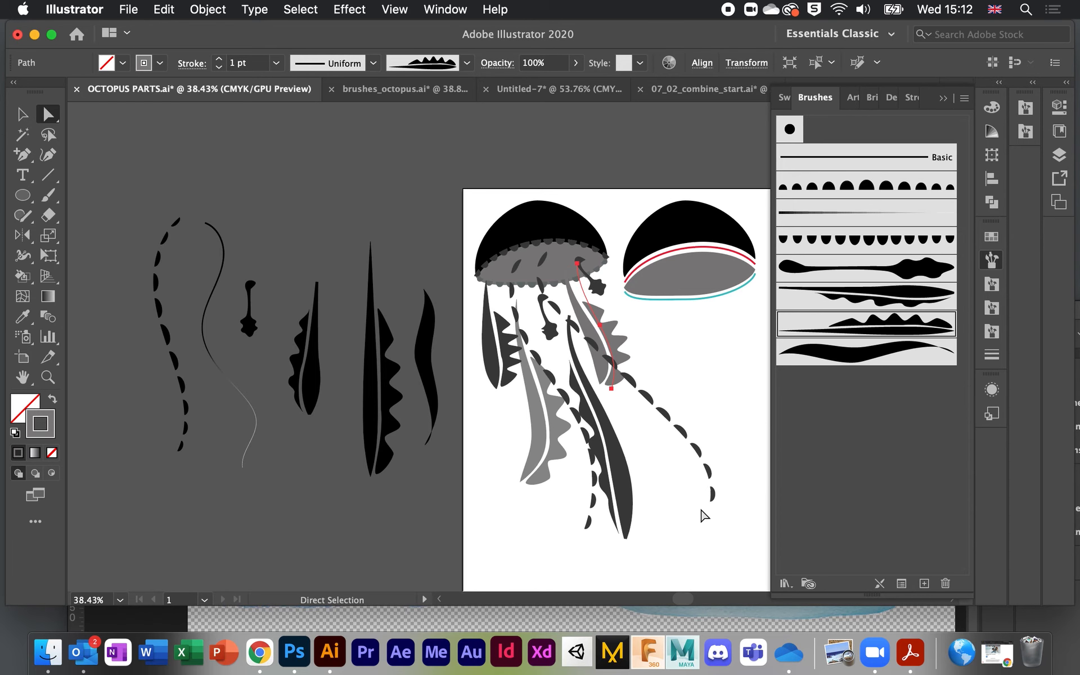
Step: Marquee-select every part of the black-and-grey jellyfish
left_click(704, 514)
scroll(704, 515, "down", 2)
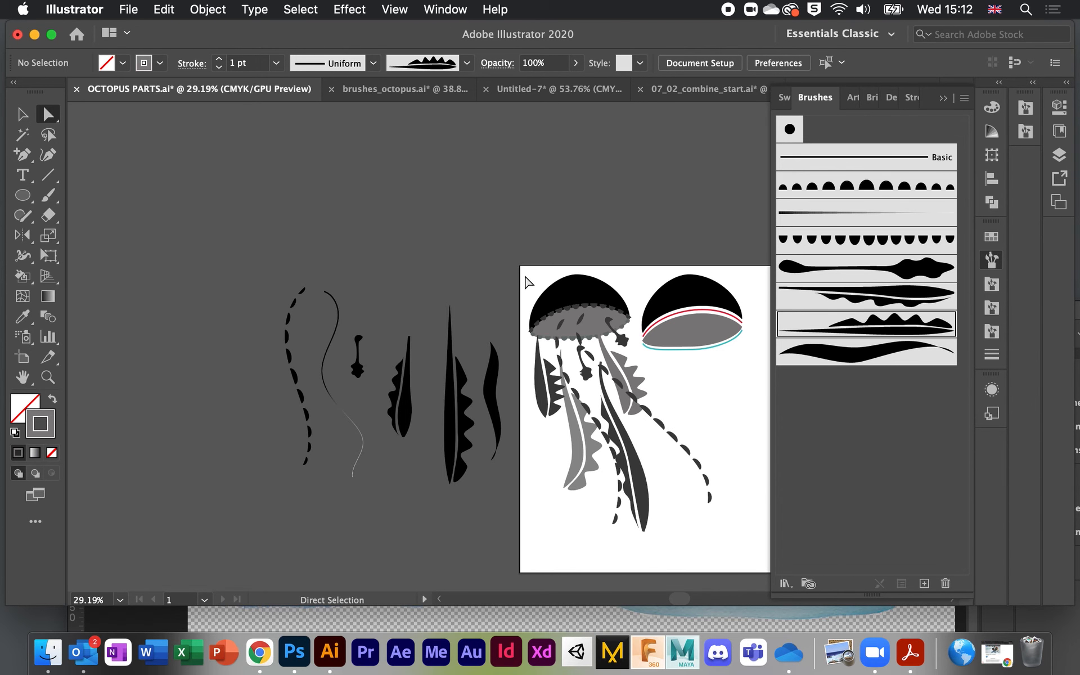
scroll(540, 280, "right", 3)
left_click_drag(430, 284, 565, 544)
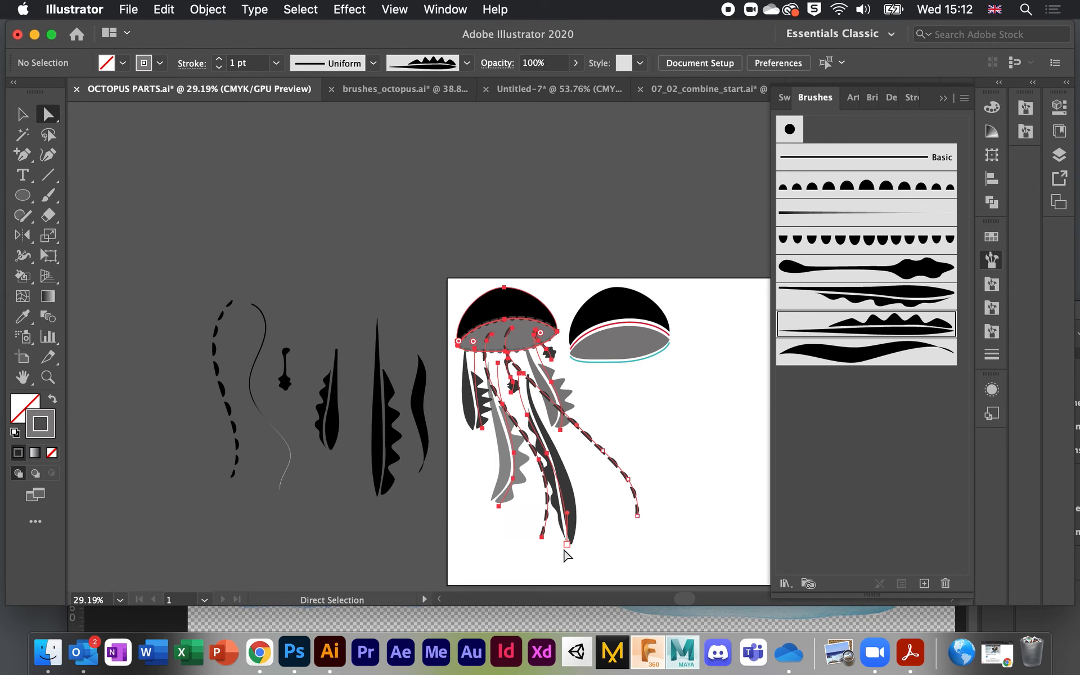
scroll(572, 417, "down", 5)
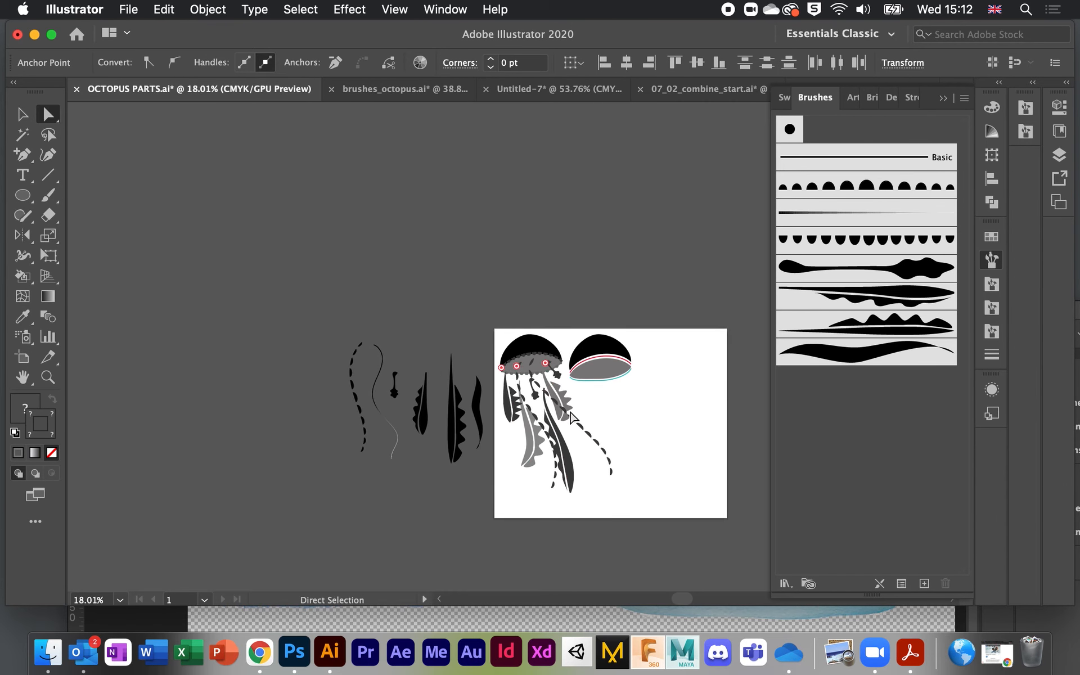
Step: Make the jellyfish an Art Brush that stretches between guides, with the bell outside the stretch
left_click(22, 114)
mouse_move(536, 389)
left_mouse_down()
mouse_move(655, 392)
mouse_move(885, 428)
left_mouse_up()
left_click(502, 378)
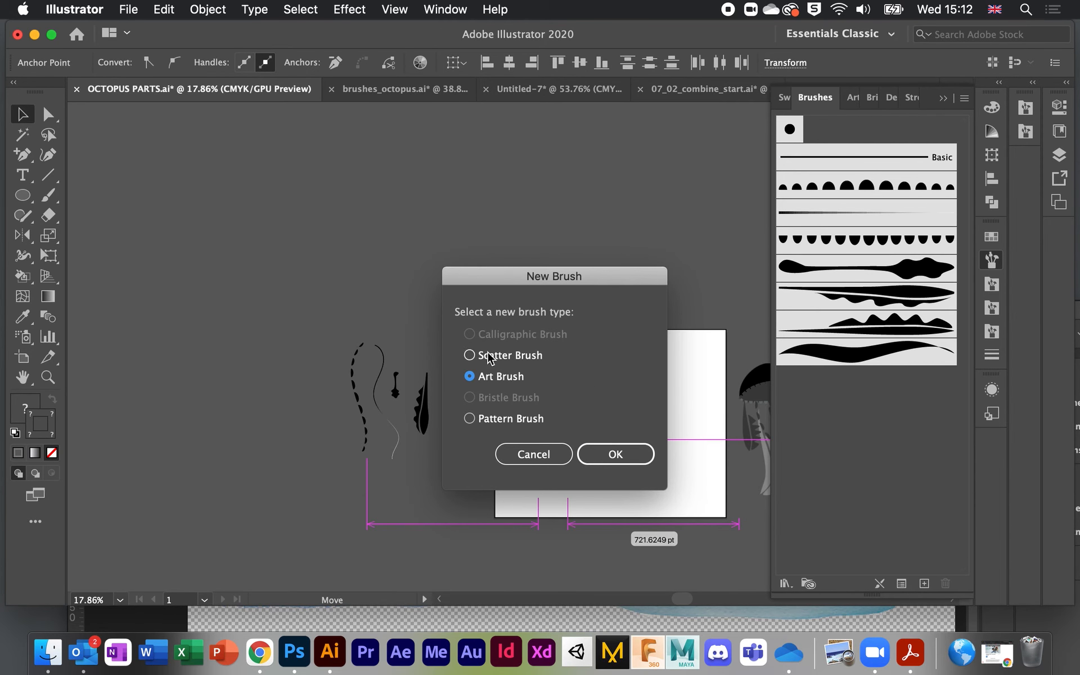
left_click(639, 457)
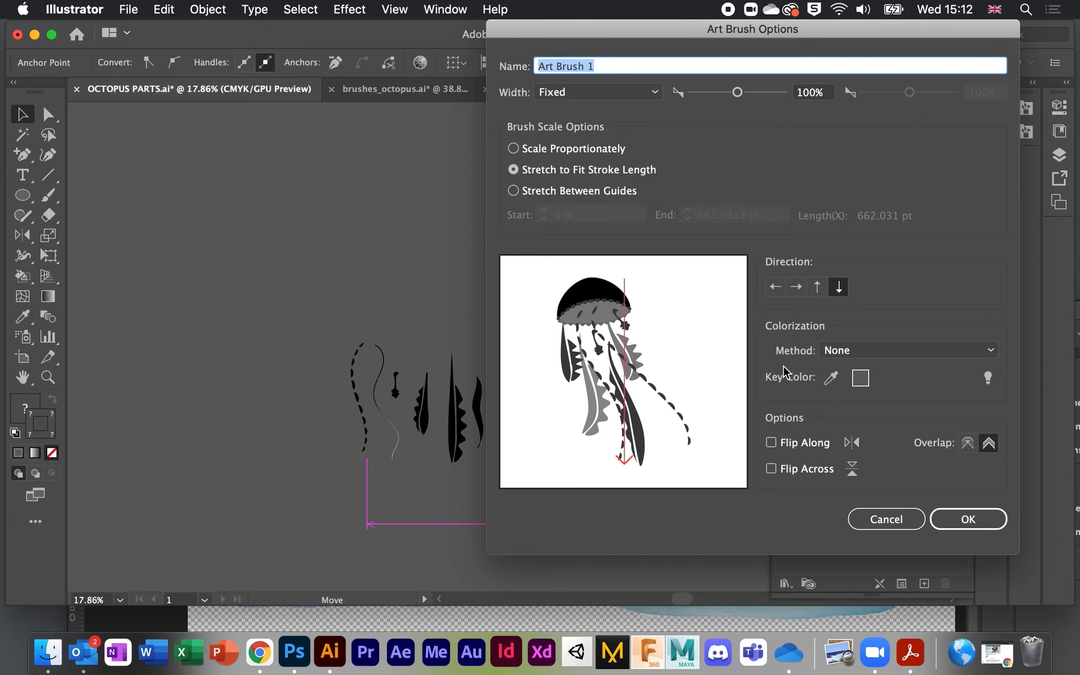
left_click(513, 191)
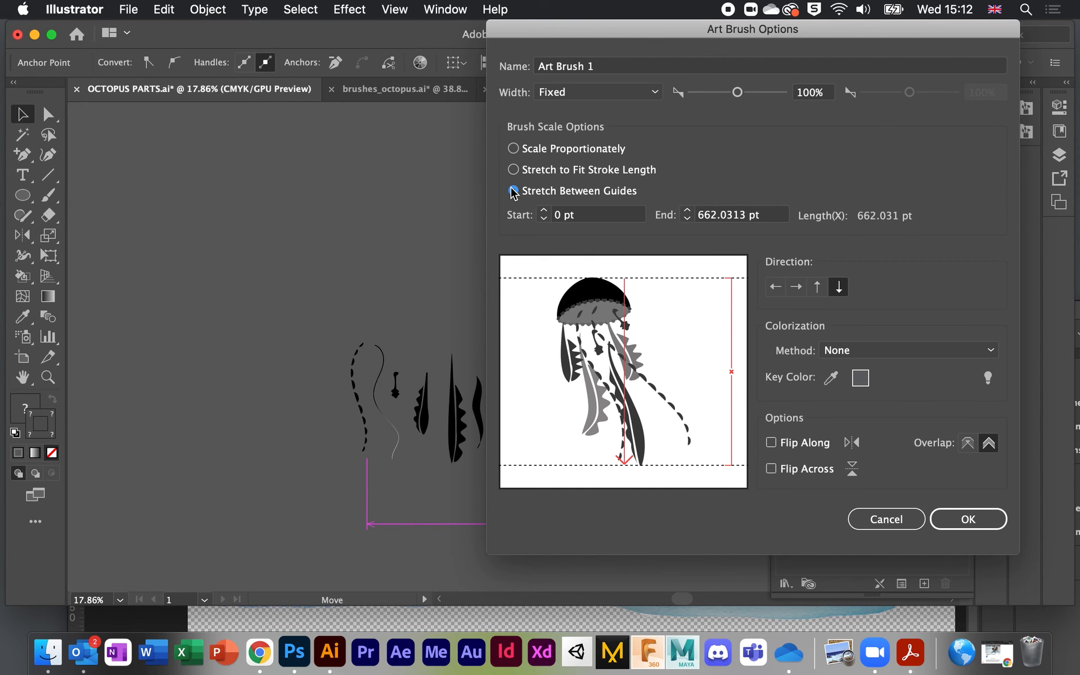
mouse_move(636, 281)
left_mouse_down()
mouse_move(635, 272)
mouse_move(636, 341)
left_mouse_up()
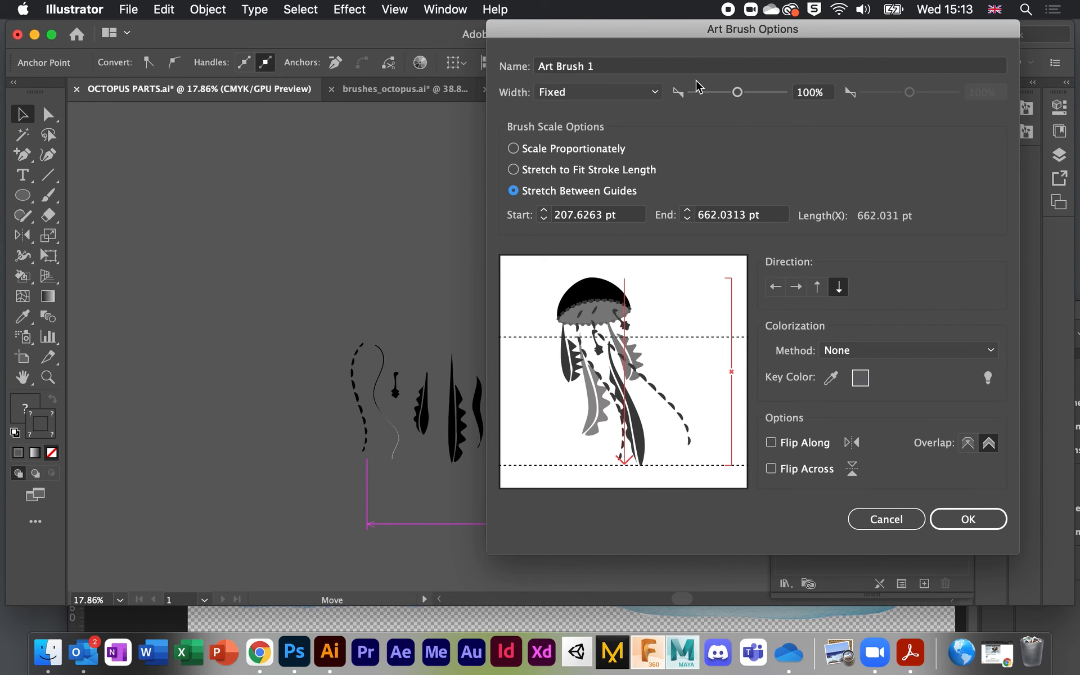
left_click(986, 523)
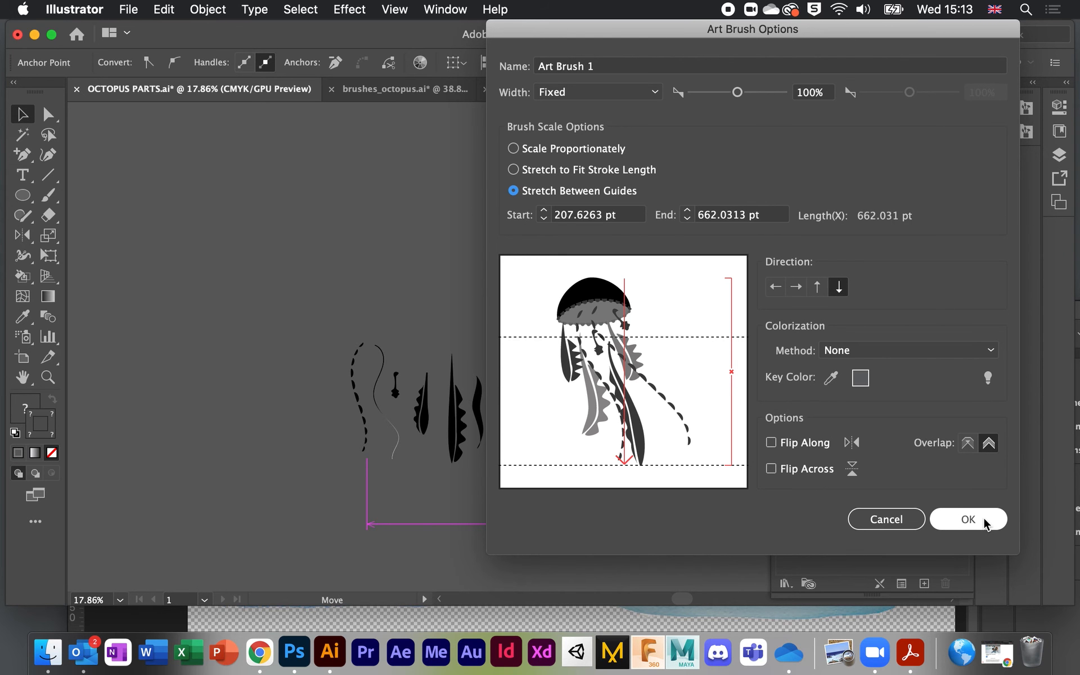
Step: Paint test strokes with the jellyfish brush, undo the extras, and return to brushes_octopus.ai
left_click(392, 234)
scroll(393, 234, "right", 5)
scroll(392, 234, "down", 2)
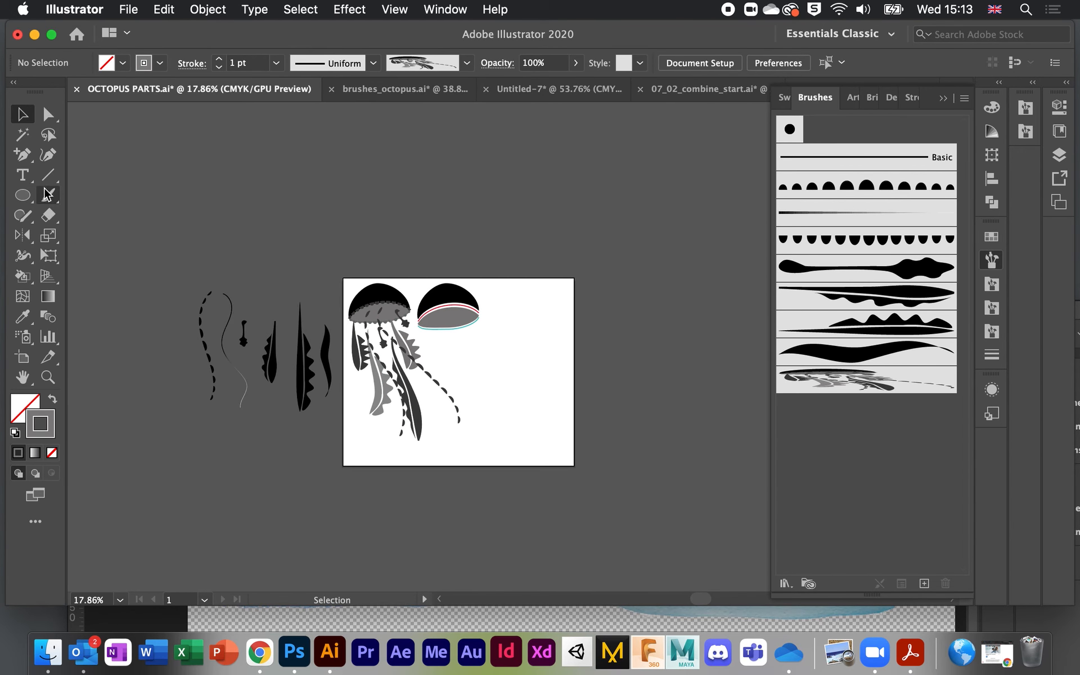
left_click(48, 194)
left_click_drag(595, 386, 598, 265)
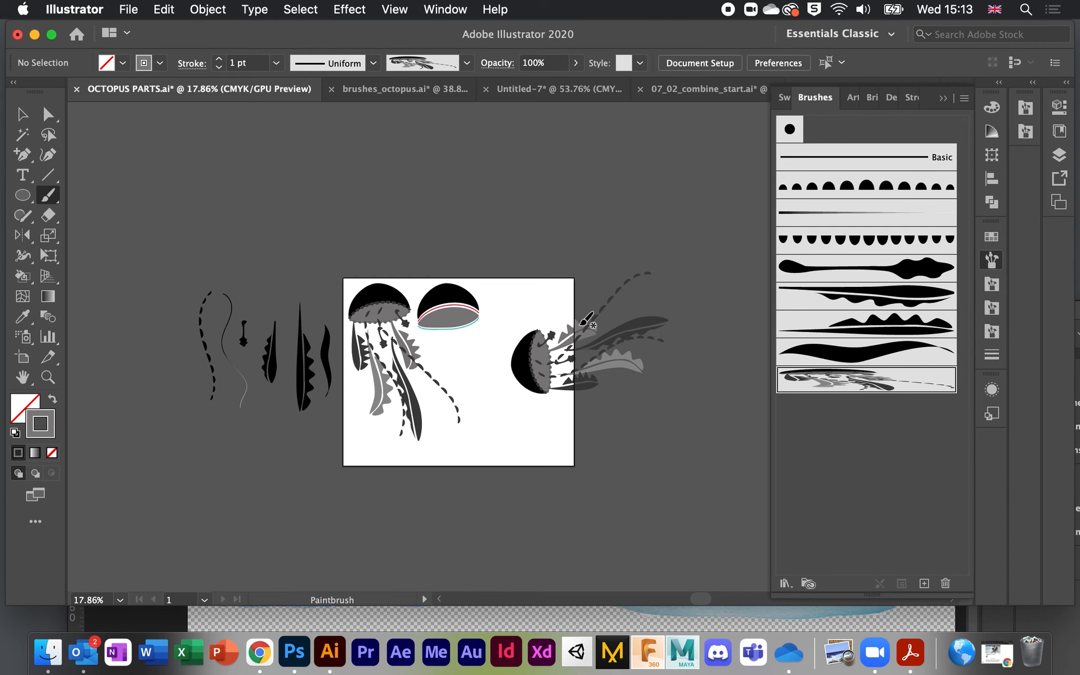
mouse_move(524, 482)
left_mouse_down()
mouse_move(528, 501)
mouse_move(768, 478)
left_mouse_up()
left_click_drag(229, 190, 583, 196)
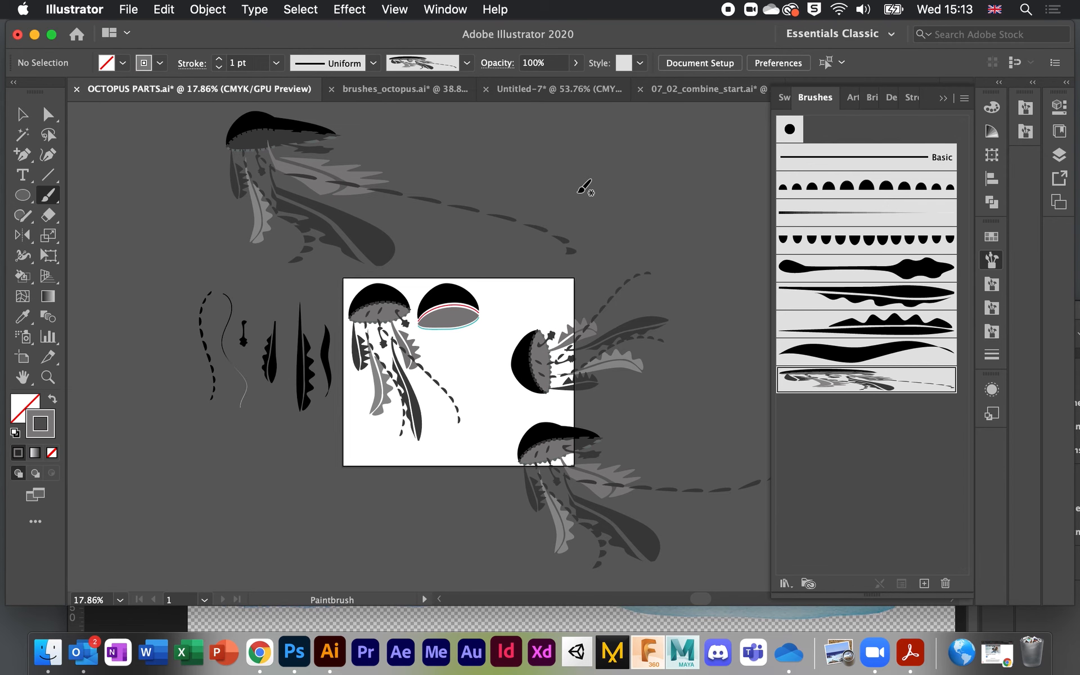
key("super+z")
key("super+z")
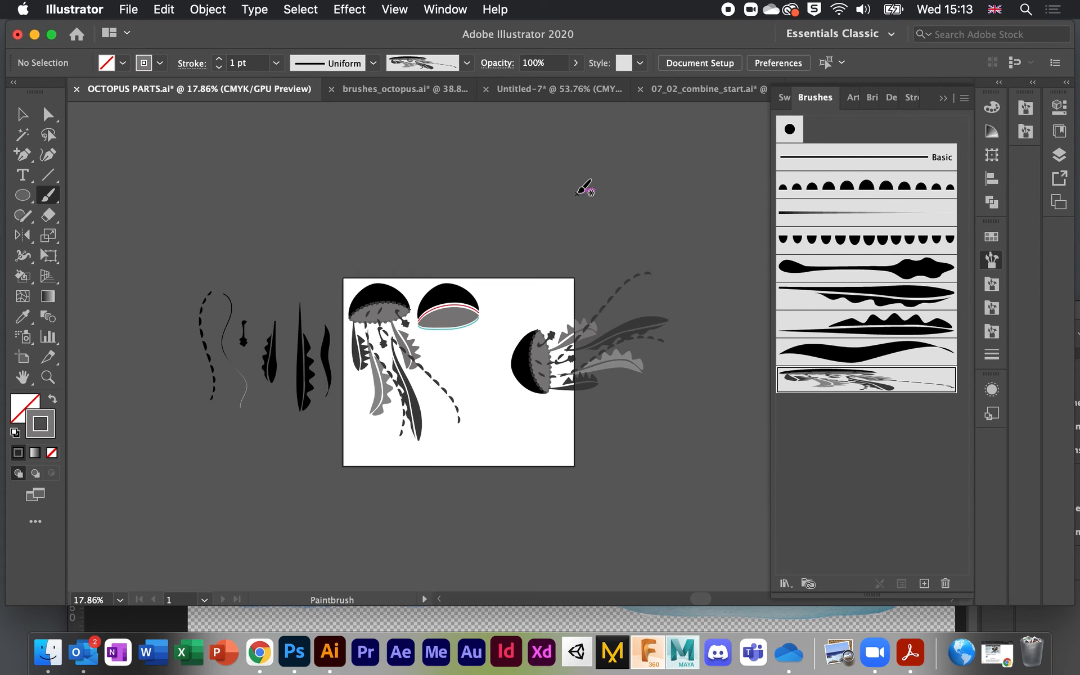
left_click(406, 93)
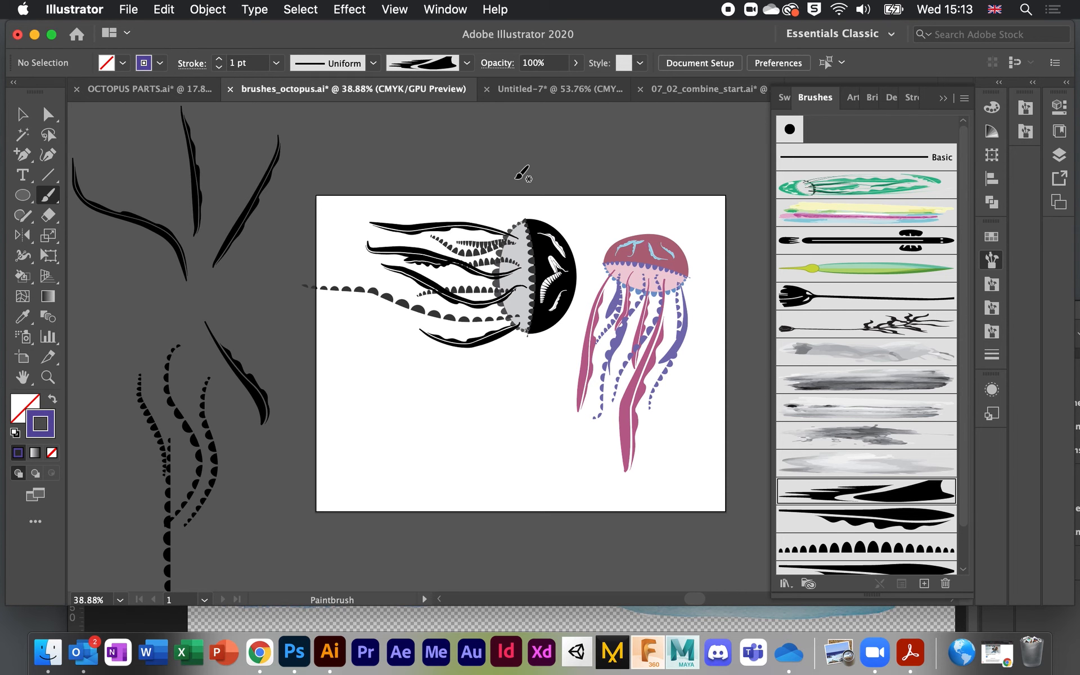
Step: Set the jellyfish art brush colorization to Tints and apply it to existing strokes
scroll(522, 173, "down", 1)
scroll(522, 173, "up", 2)
scroll(522, 173, "down", 2)
scroll(522, 173, "right", 3)
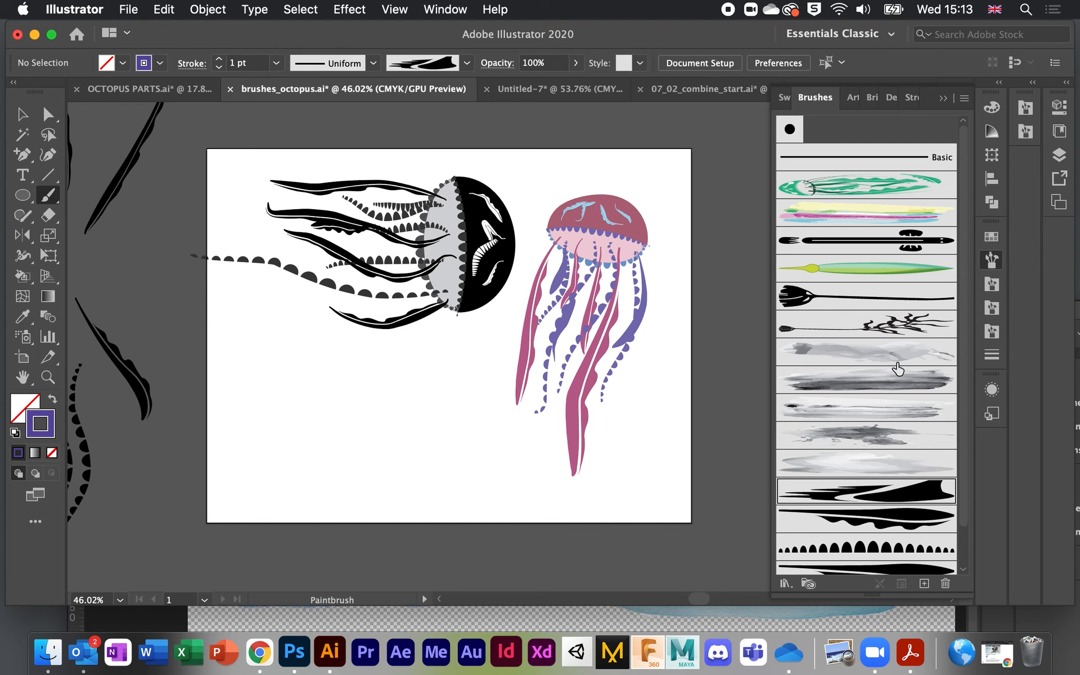
scroll(922, 477, "down", 2)
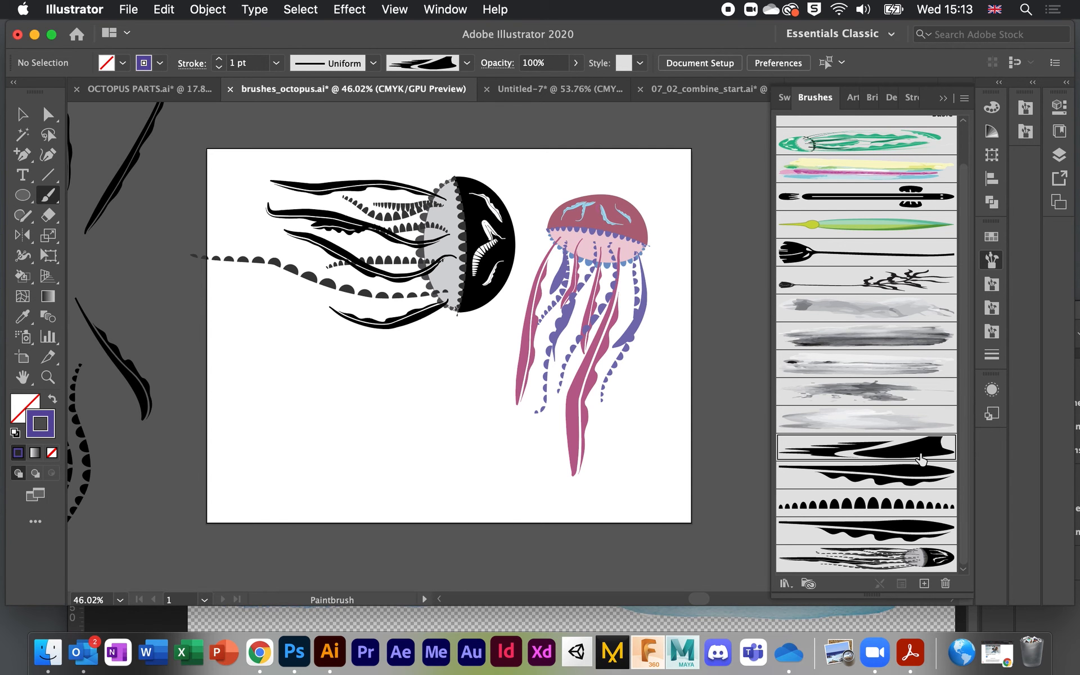
double_click(906, 573)
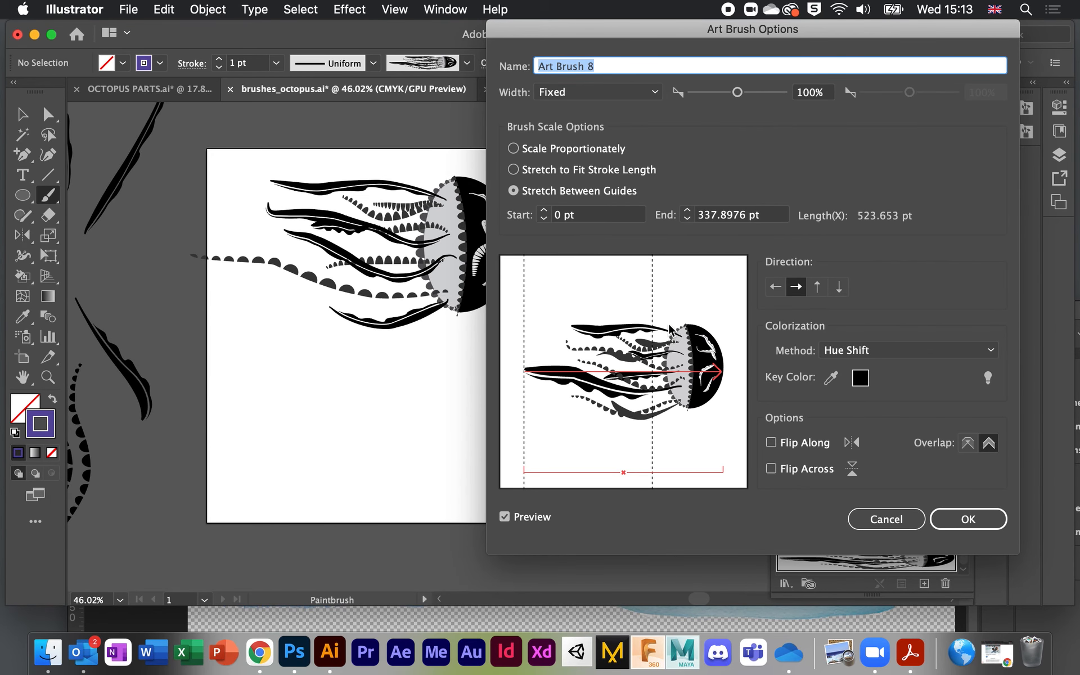
left_click(895, 350)
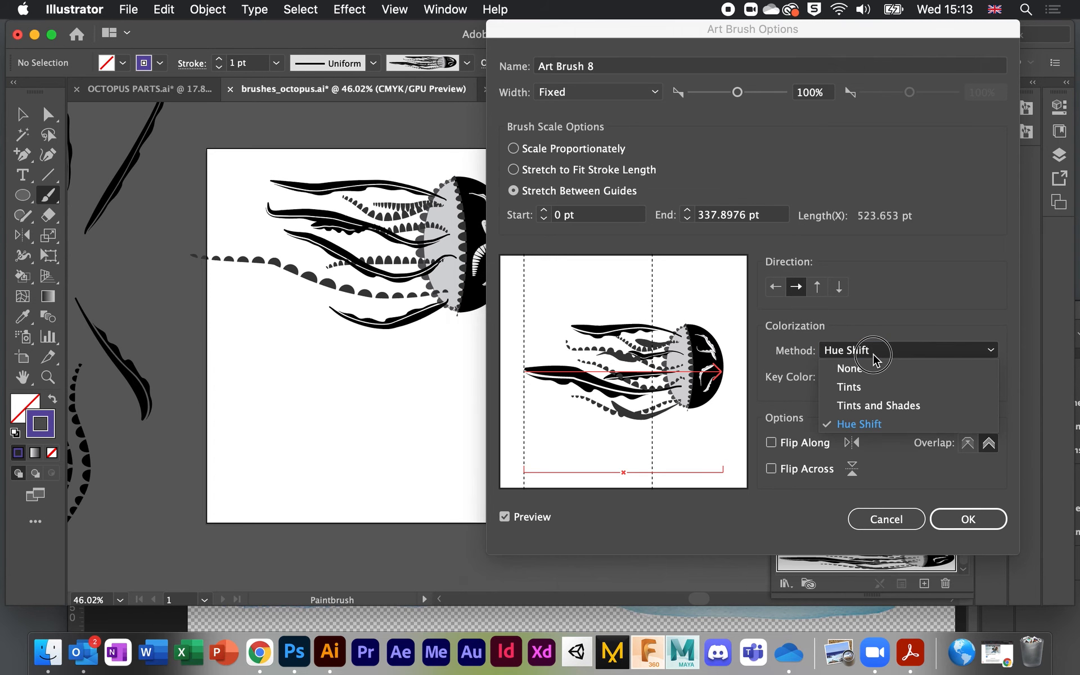
left_click(873, 388)
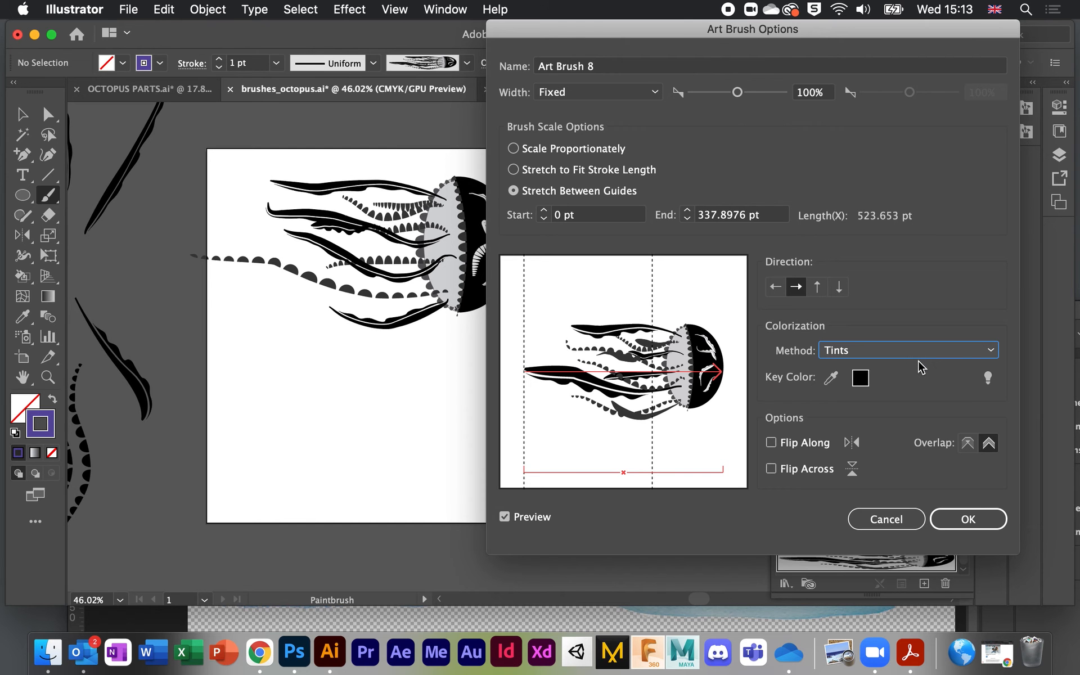
left_click(878, 353)
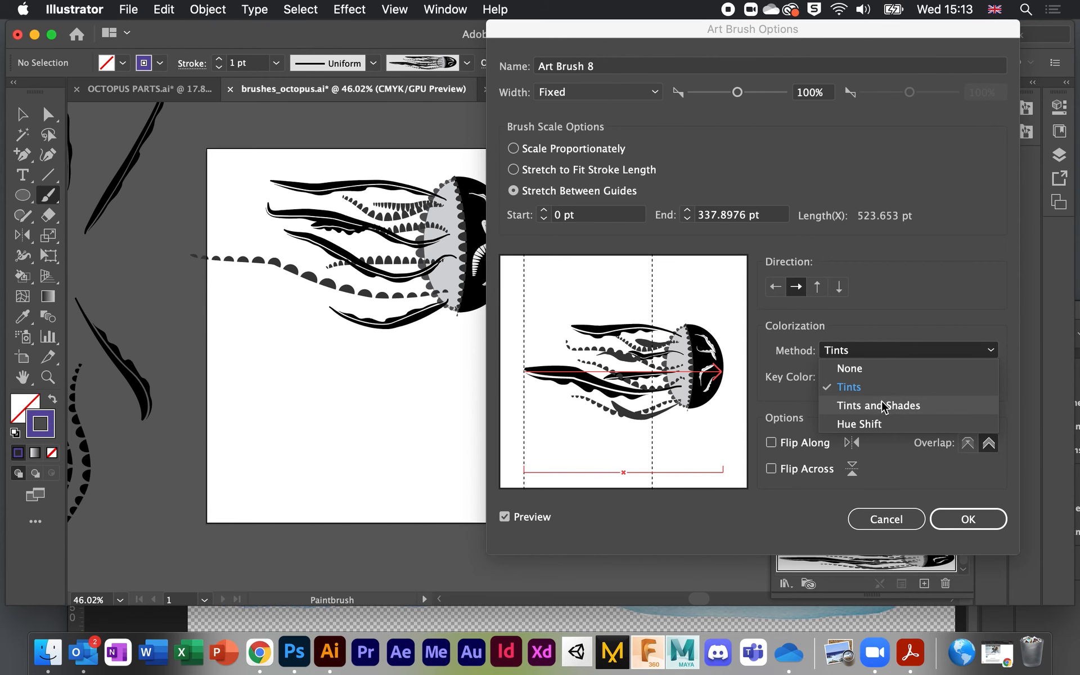
left_click(885, 405)
left_click(881, 350)
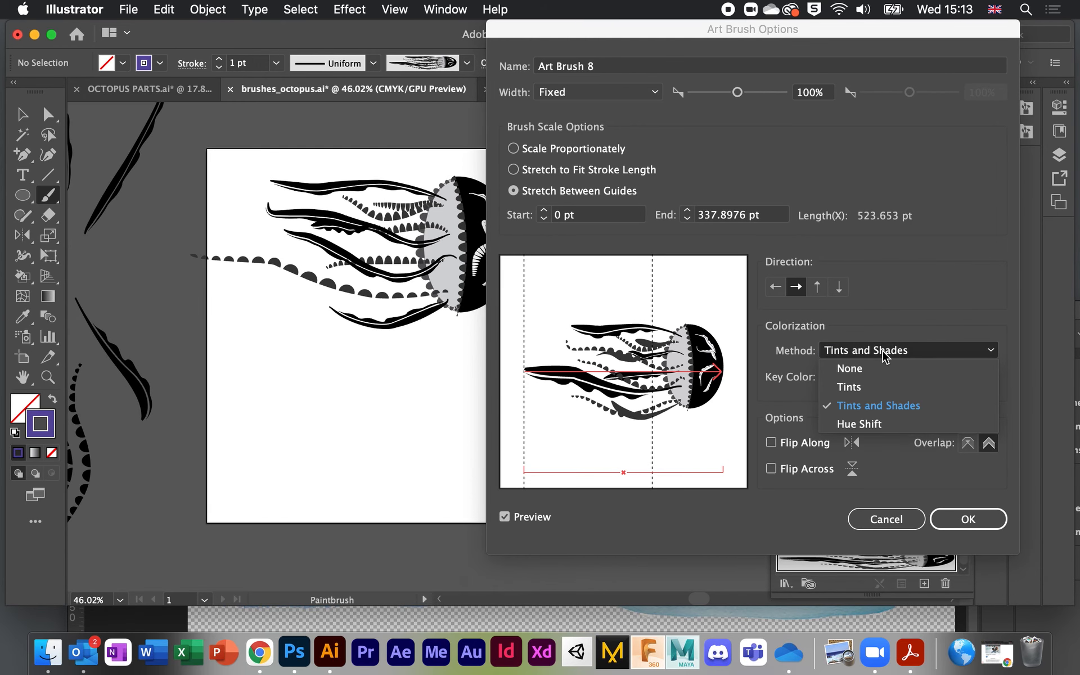
left_click(883, 387)
left_click(983, 520)
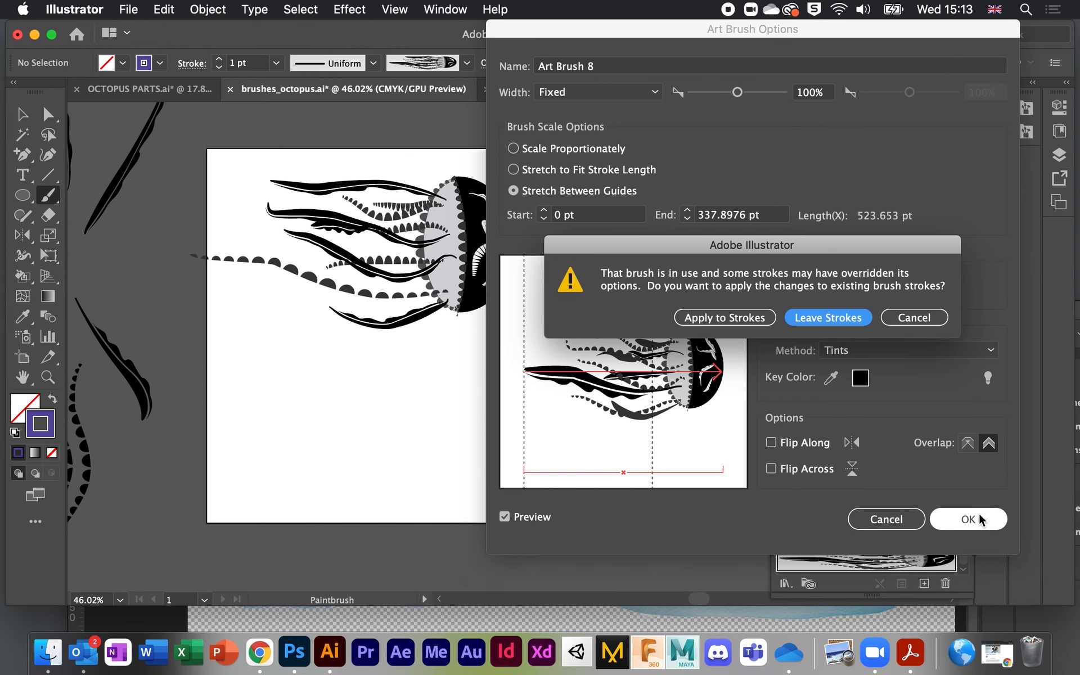
left_click(727, 319)
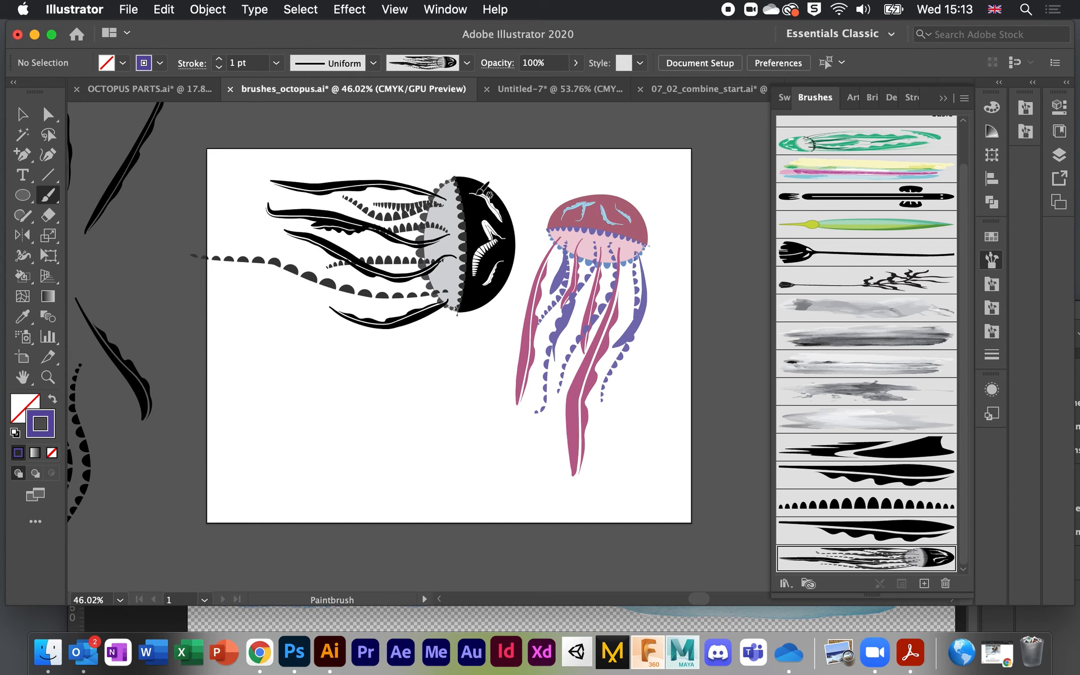
Step: Select the pink jellyfish tentacle path with the Selection tool
scroll(494, 194, "right", 5)
scroll(494, 194, "down", 2)
left_click(22, 114)
left_click(467, 212)
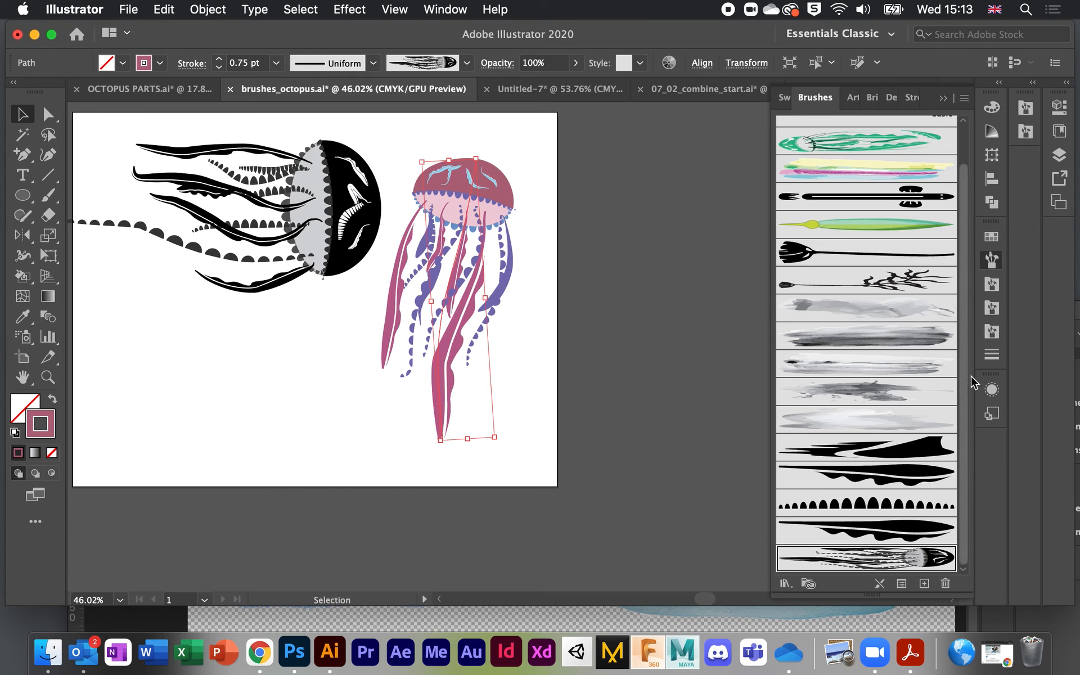
Step: Preview None, Tints and Tints and Shades on Art Brush 8, then settle on Hue Shift
double_click(885, 556)
left_click_drag(565, 33, 636, 33)
left_click(933, 352)
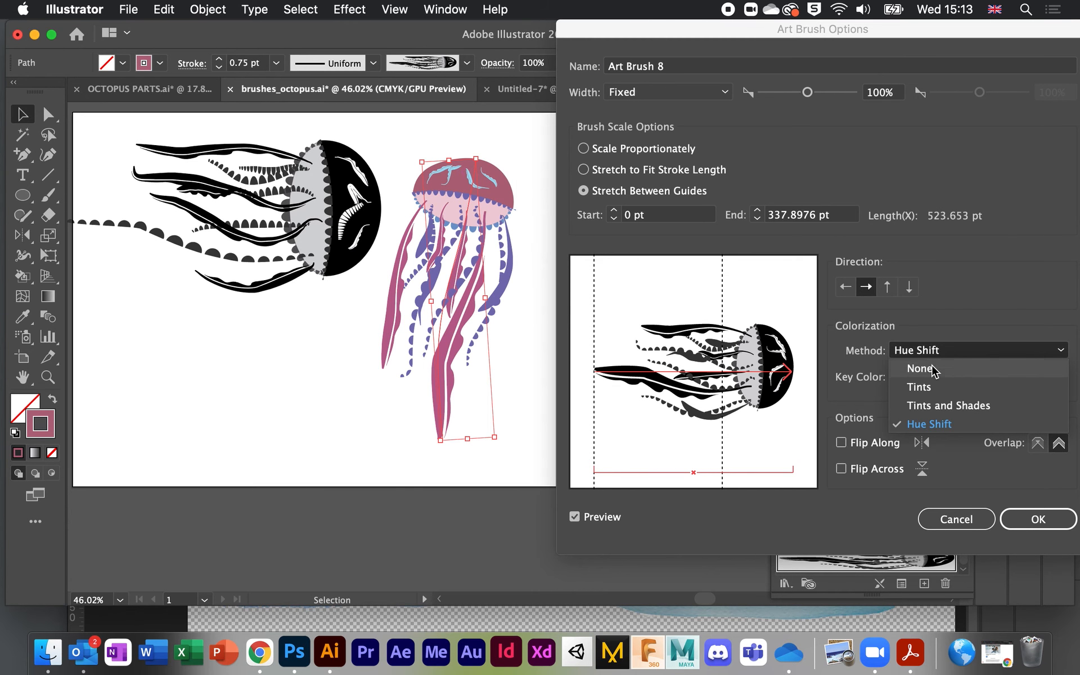
left_click(930, 368)
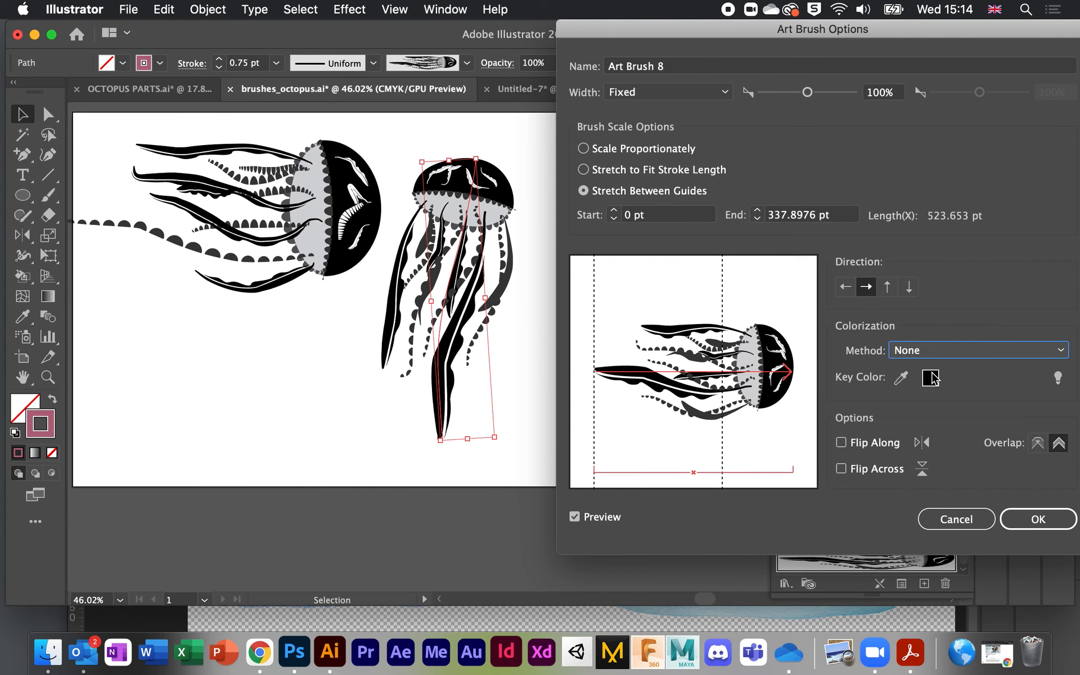
left_click(957, 353)
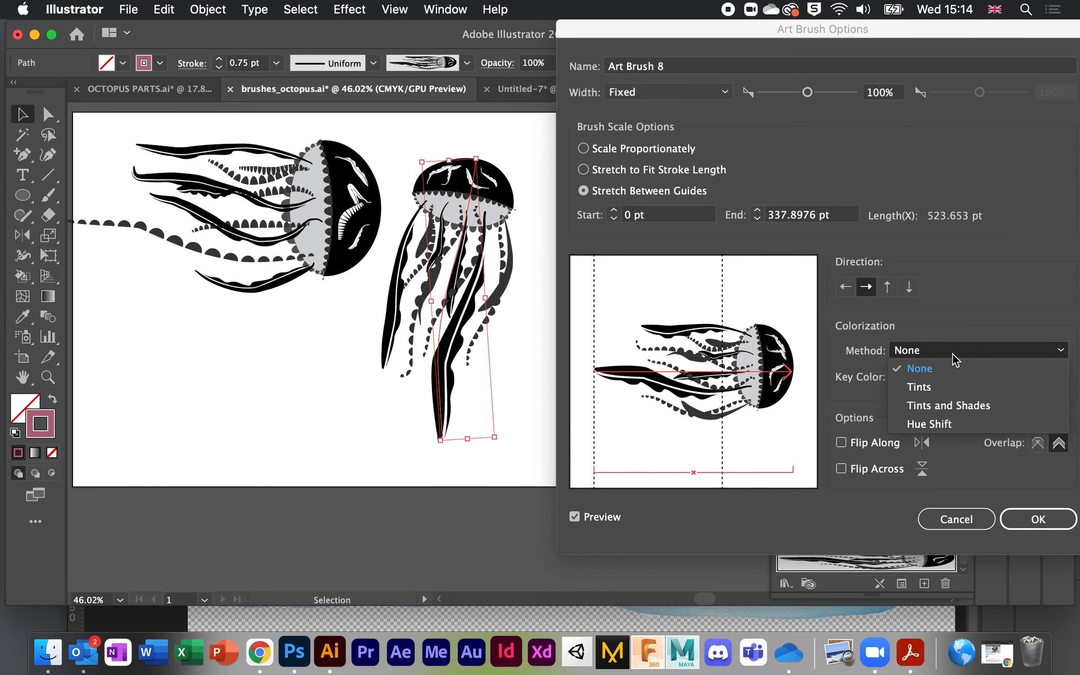
left_click(955, 387)
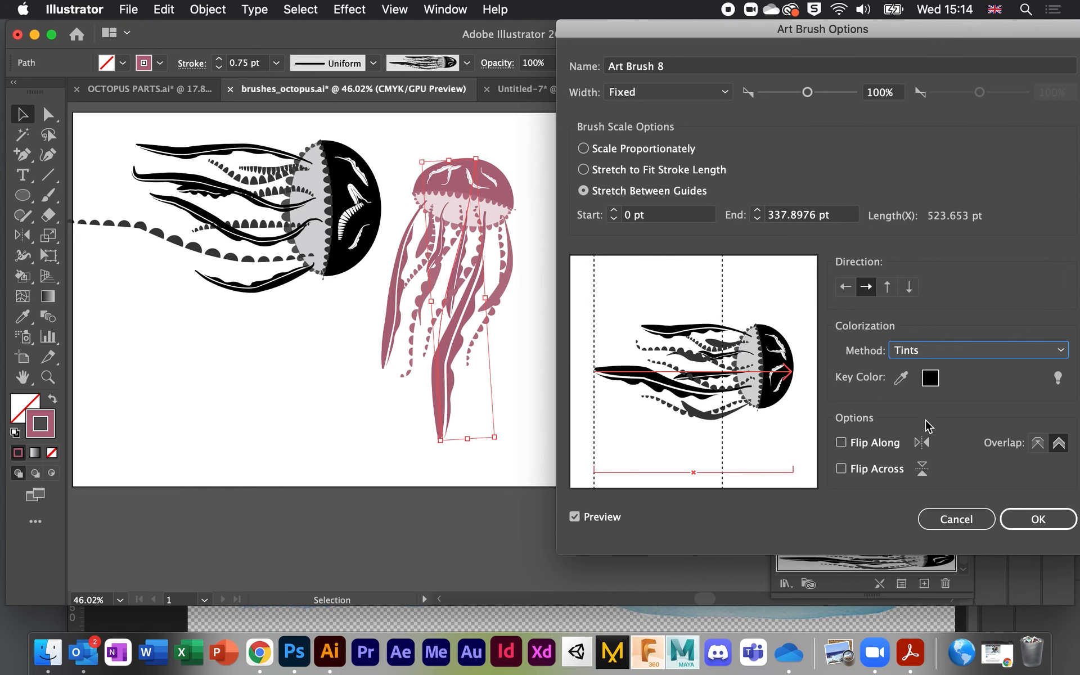
left_click(952, 350)
left_click(957, 404)
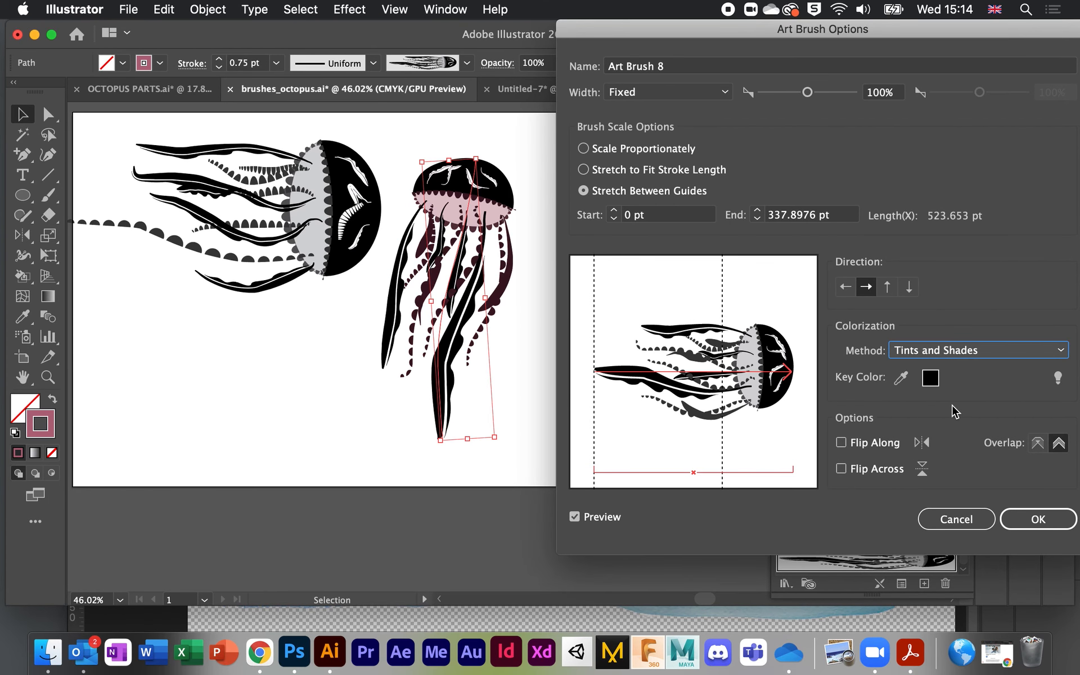
left_click(1005, 344)
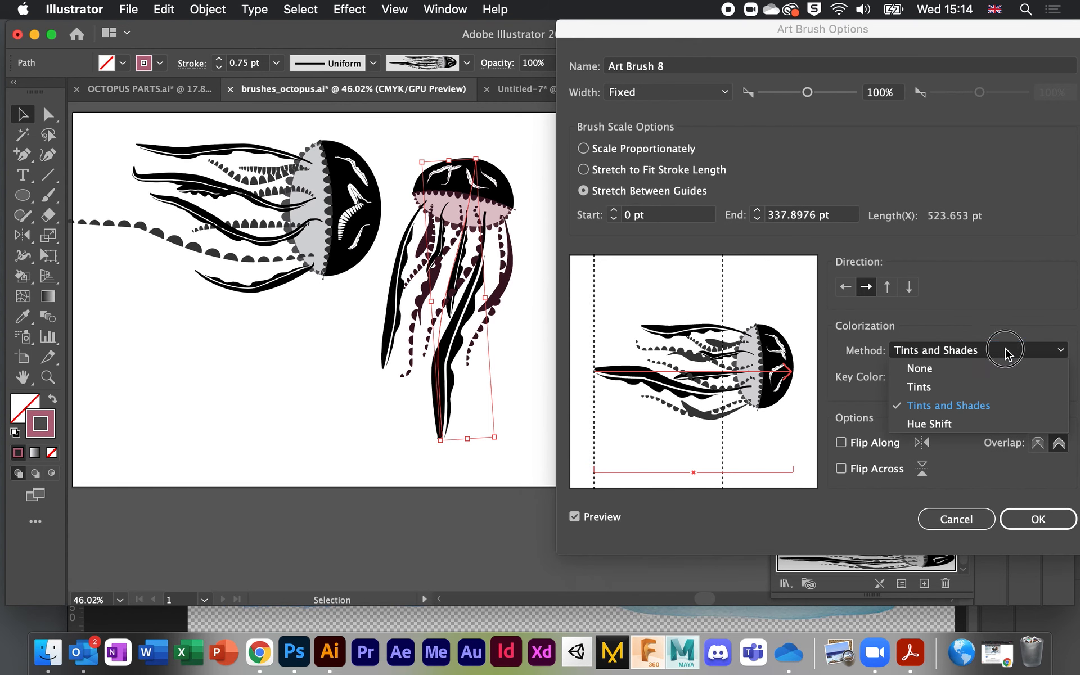
left_click(968, 427)
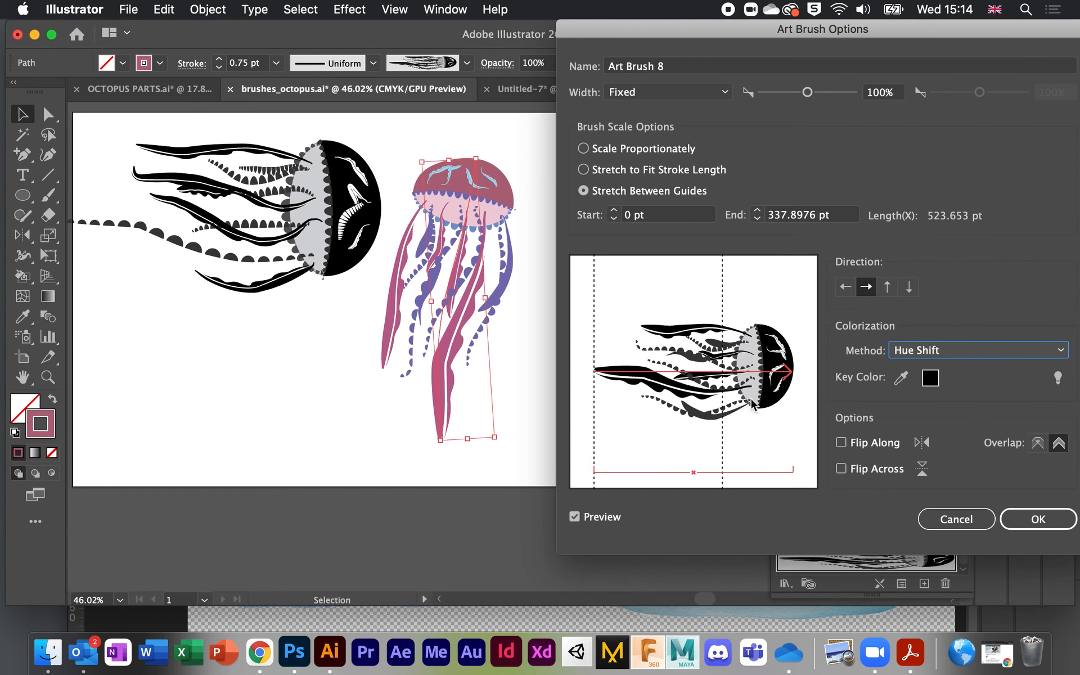
left_click_drag(602, 42, 486, 42)
left_click(916, 521)
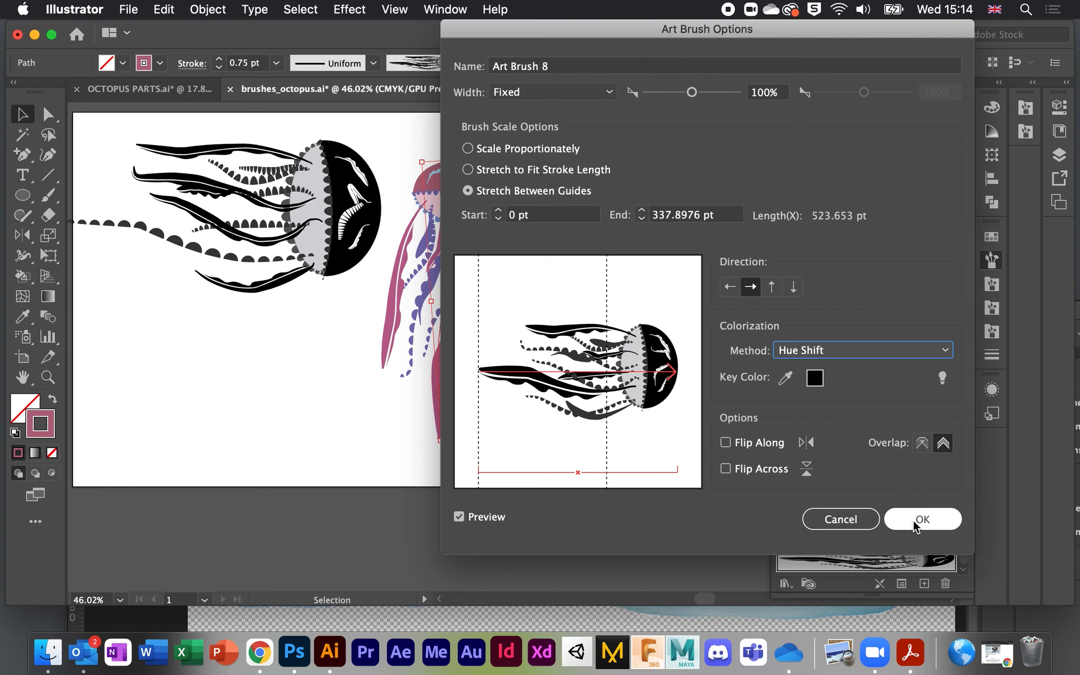
left_click(636, 403)
scroll(636, 403, "down", 2)
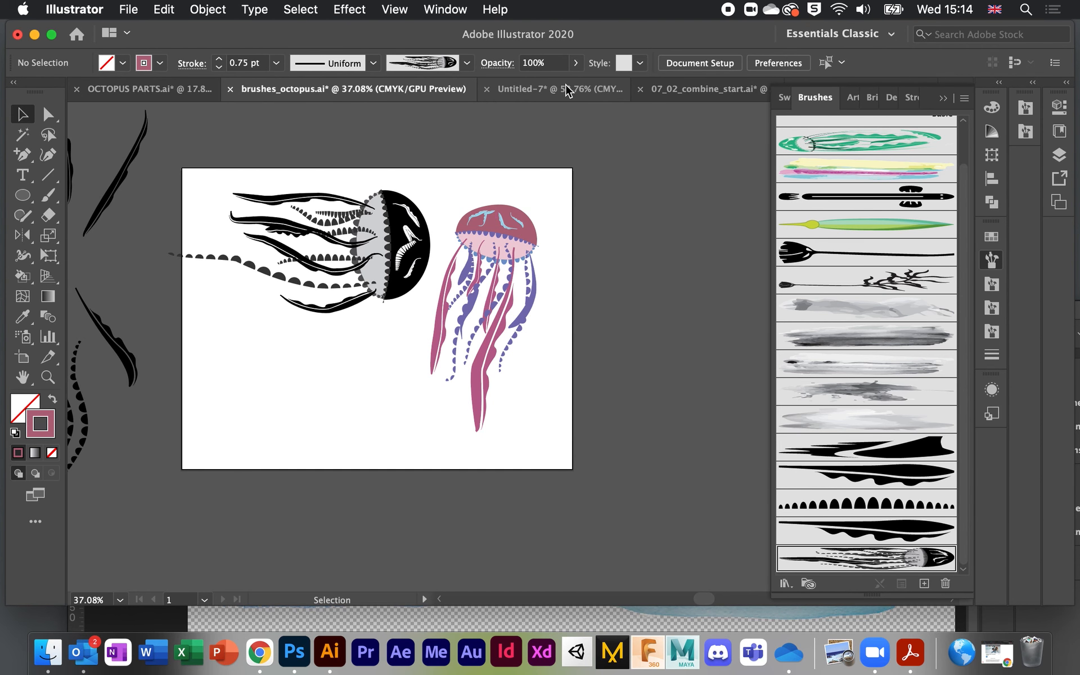
Step: Move from 07_02_combine_start.ai to the finished 07_02_combine_end.ai document, collapsing the Brushes panel
left_click(687, 92)
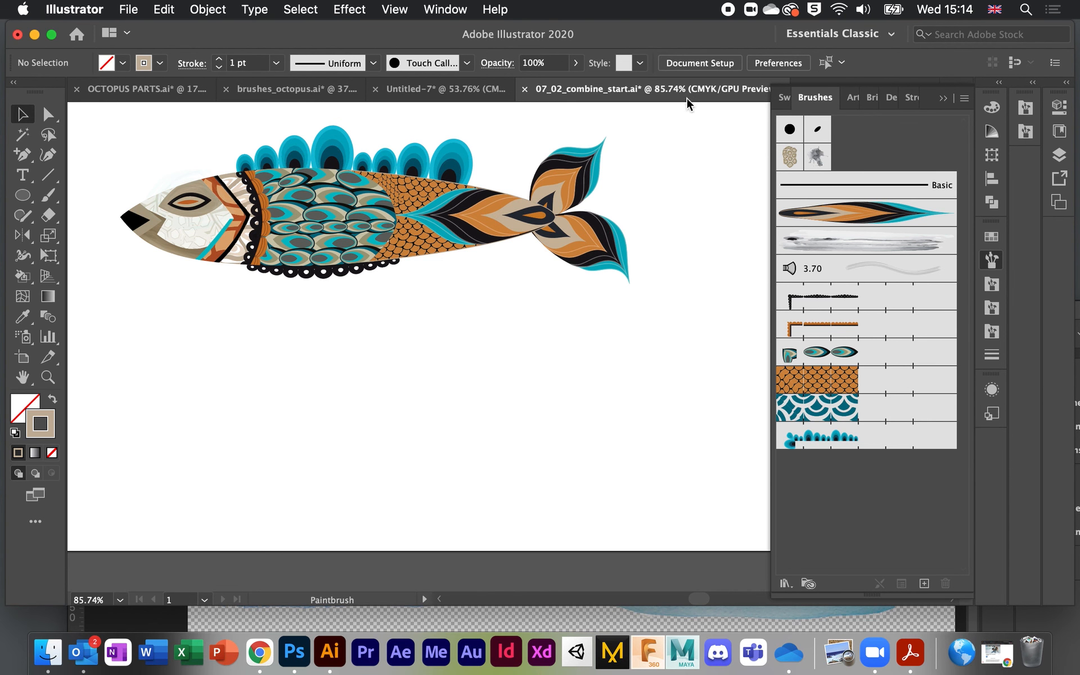
scroll(680, 251, "up", 3)
scroll(680, 251, "down", 3)
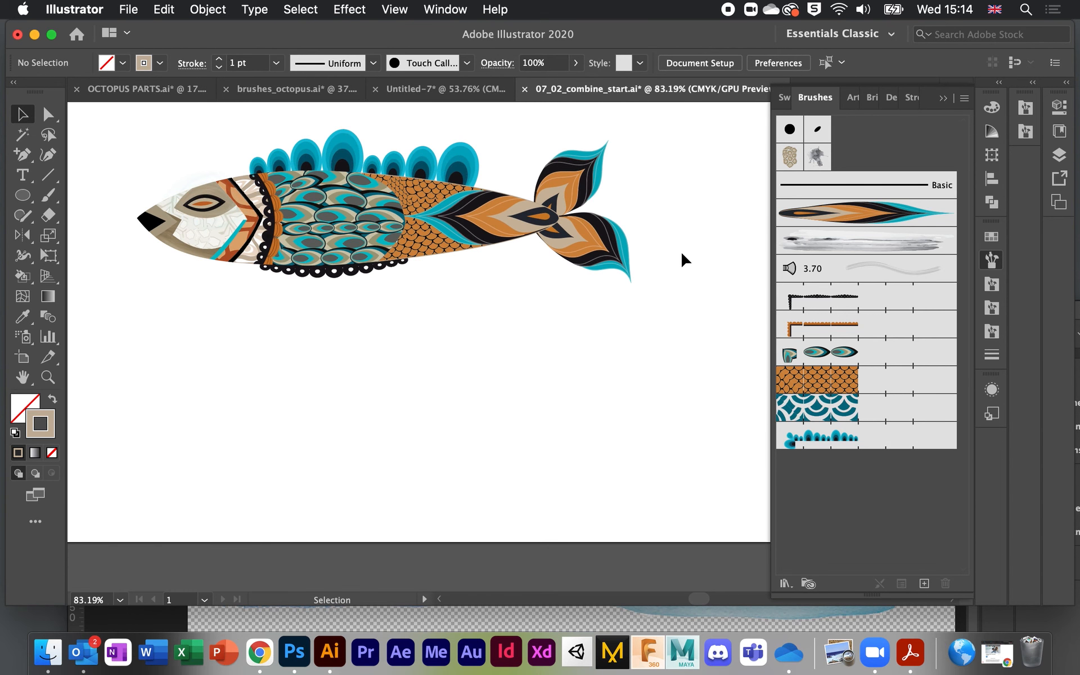
left_click(943, 100)
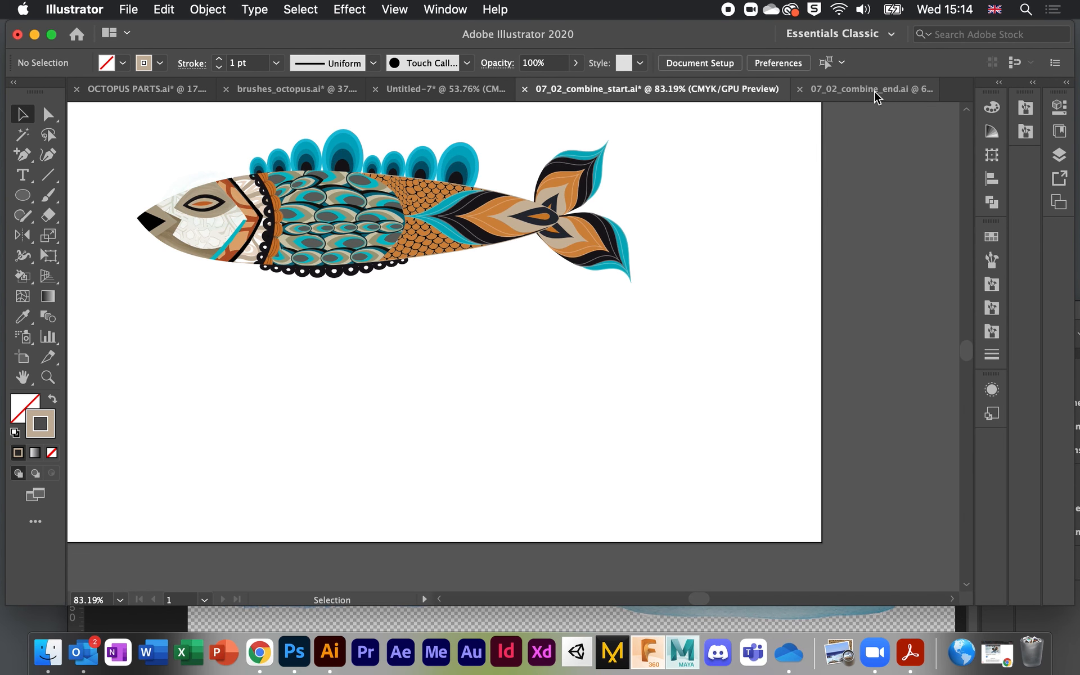
left_click(875, 91)
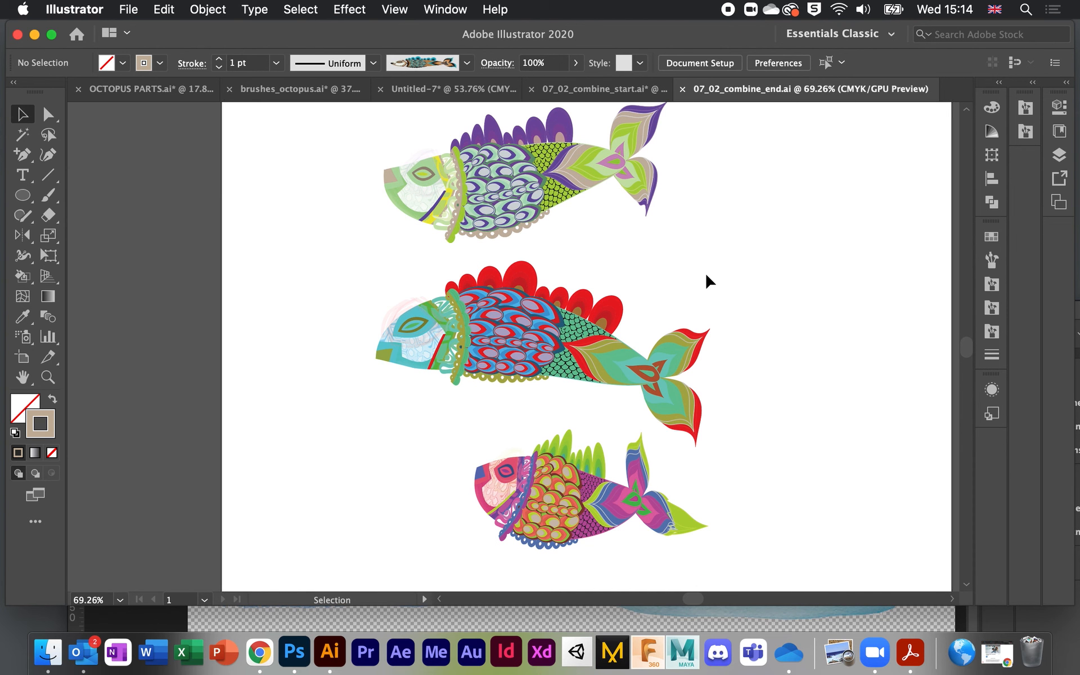
scroll(704, 272, "up", 1)
scroll(705, 272, "down", 2)
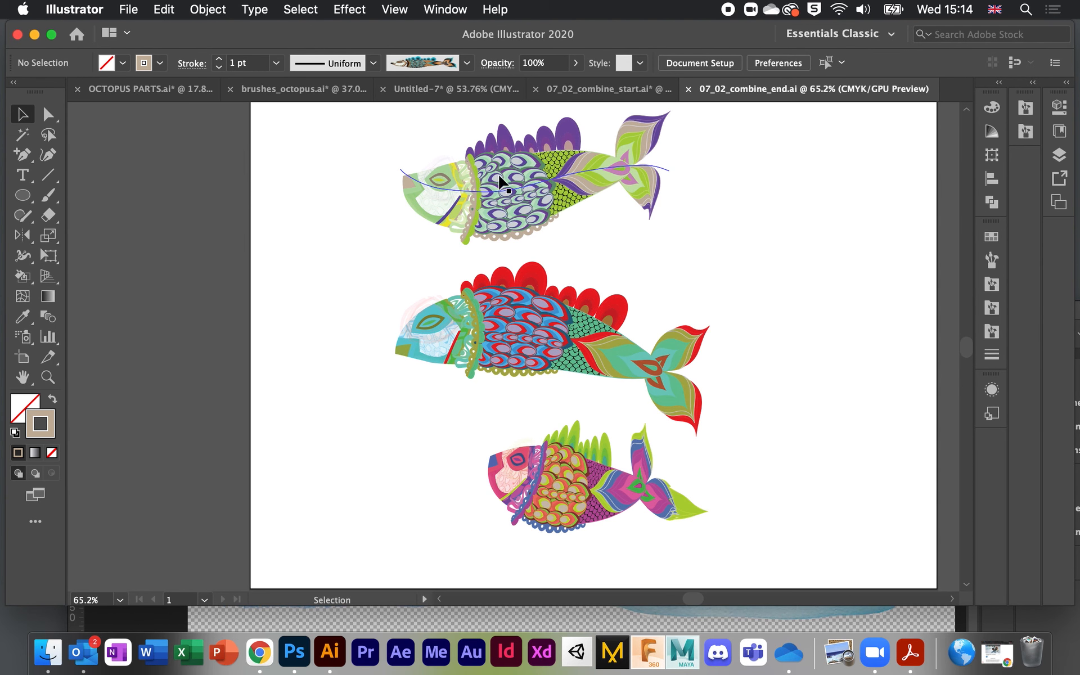
Step: Select the middle fish and view its fish art brush options to confirm Hue Shift, changing nothing
left_click(503, 185)
left_click(526, 318)
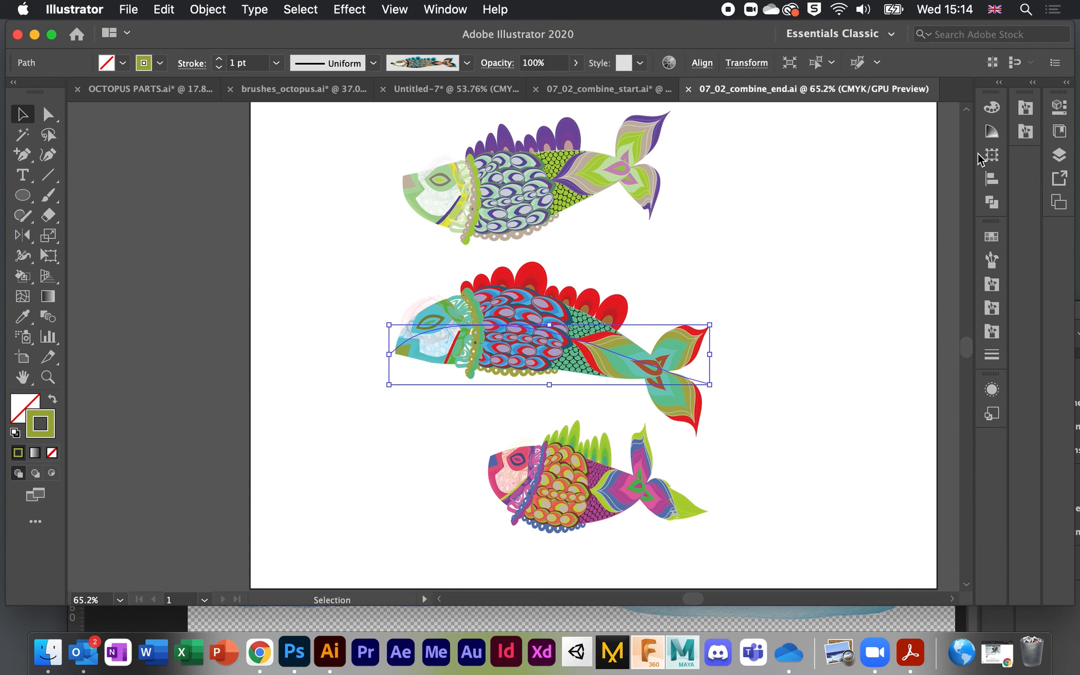
left_click(992, 260)
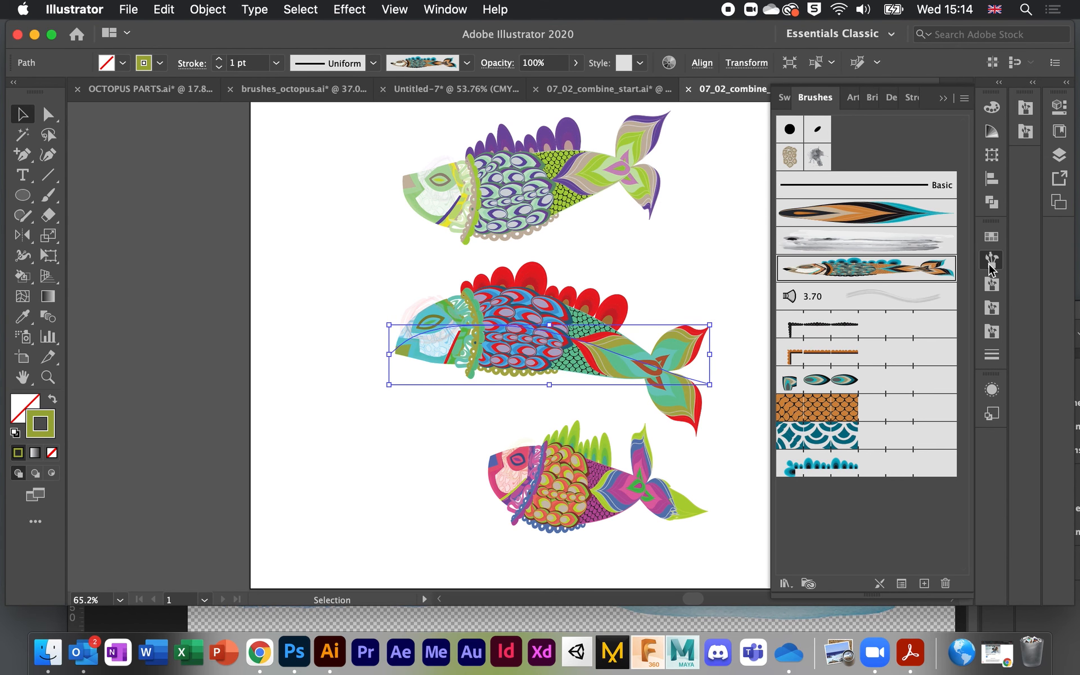
double_click(861, 269)
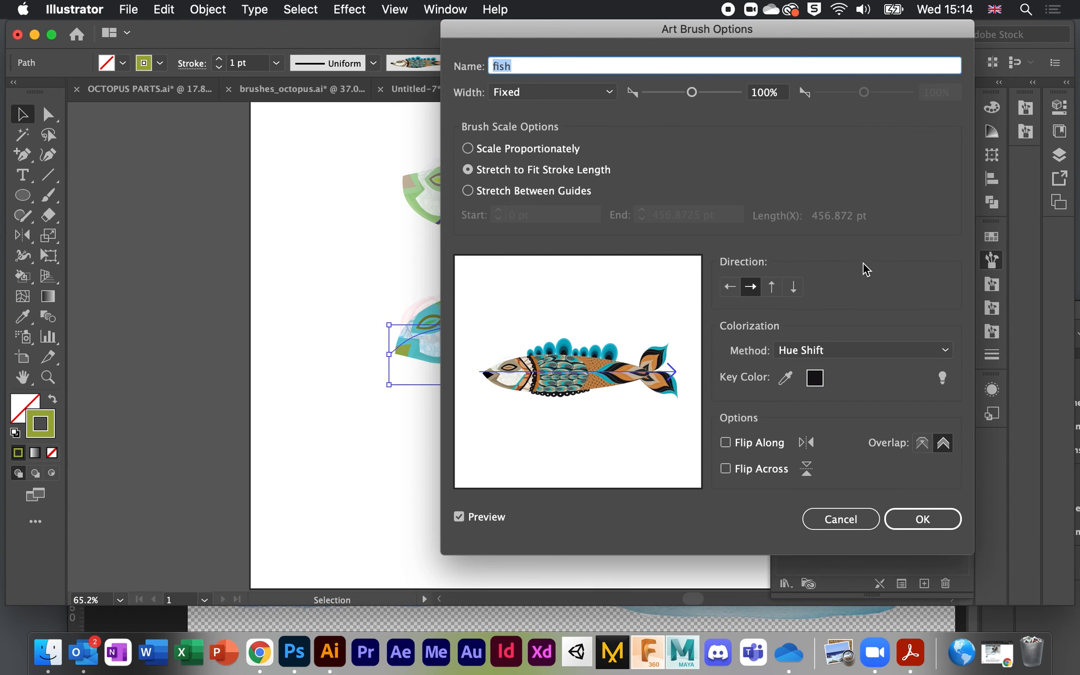
left_click(834, 523)
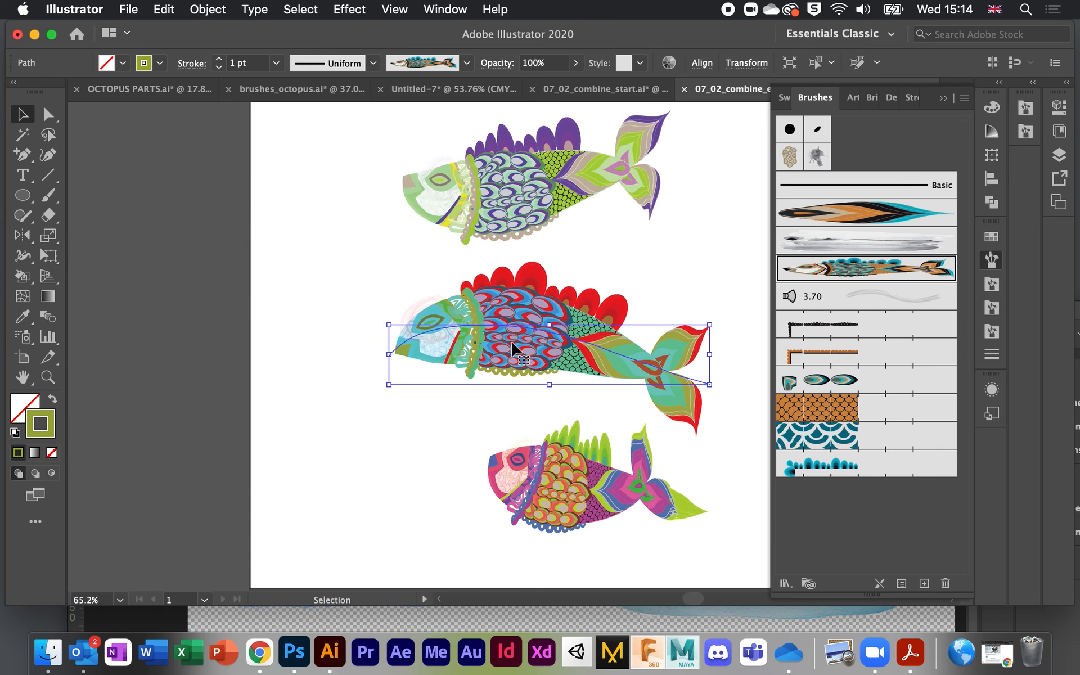
scroll(518, 360, "right", 3)
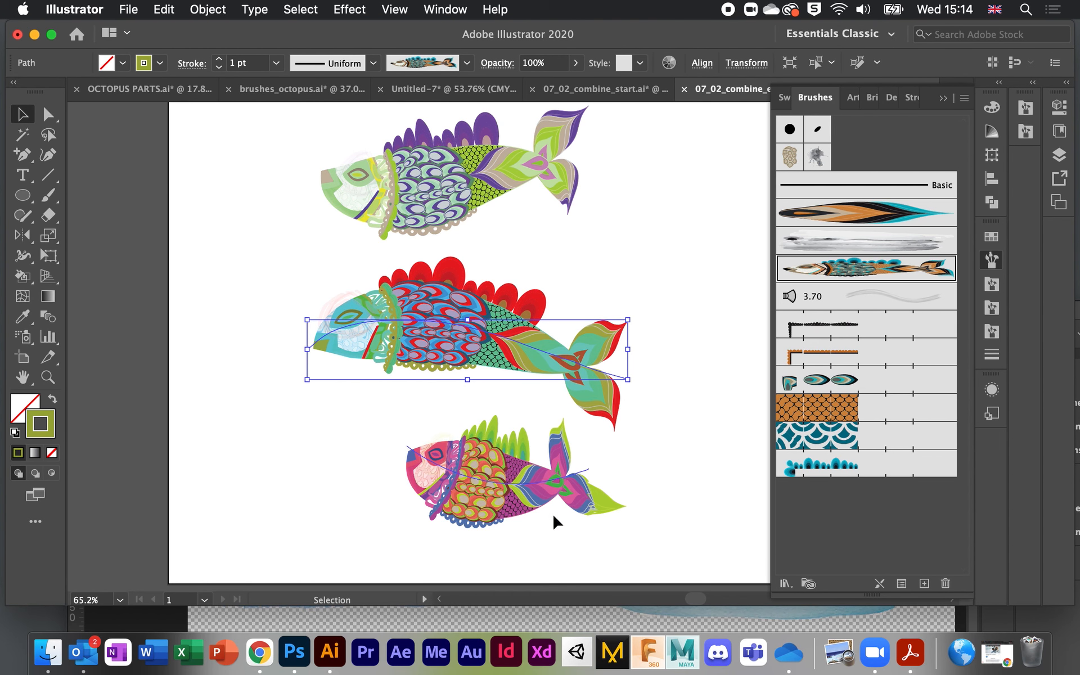
Step: Back in 07_02_combine_start.ai, paint three orange-teal tail strokes below the first fish
left_click(602, 90)
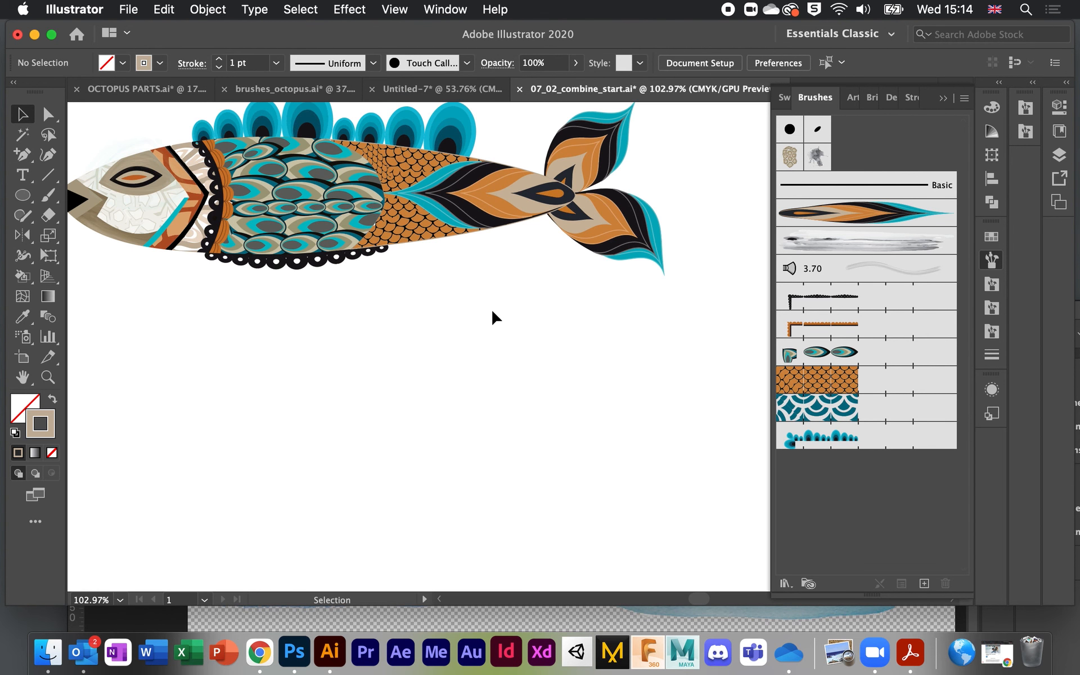
left_click_drag(473, 301, 546, 319)
left_click(826, 216)
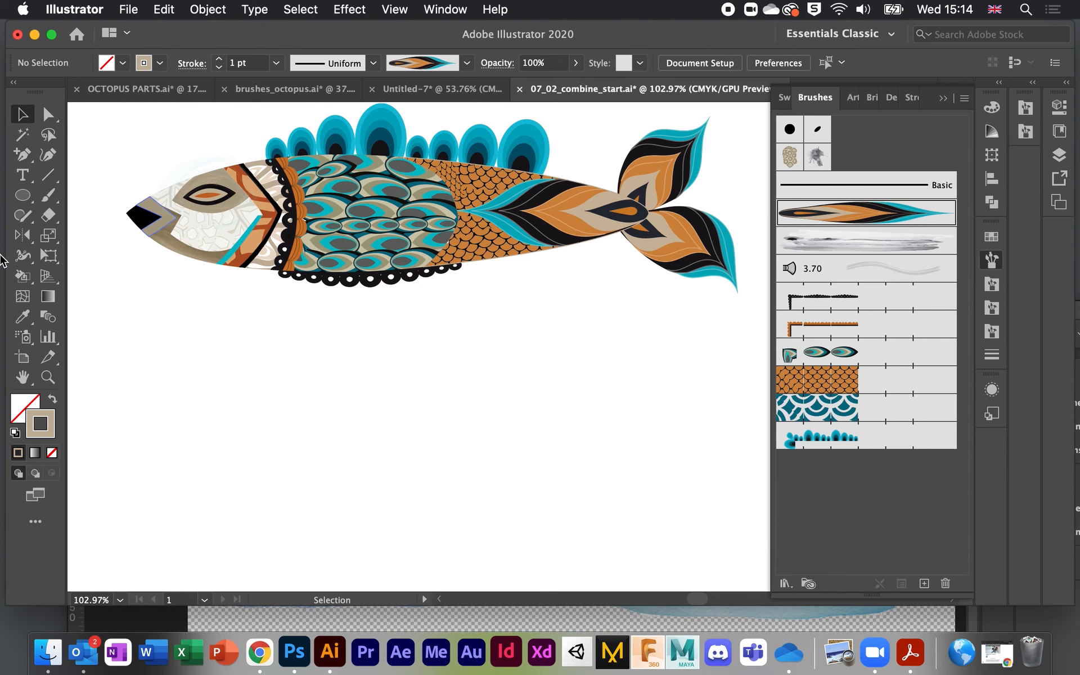
left_click(55, 198)
left_click_drag(495, 408, 640, 415)
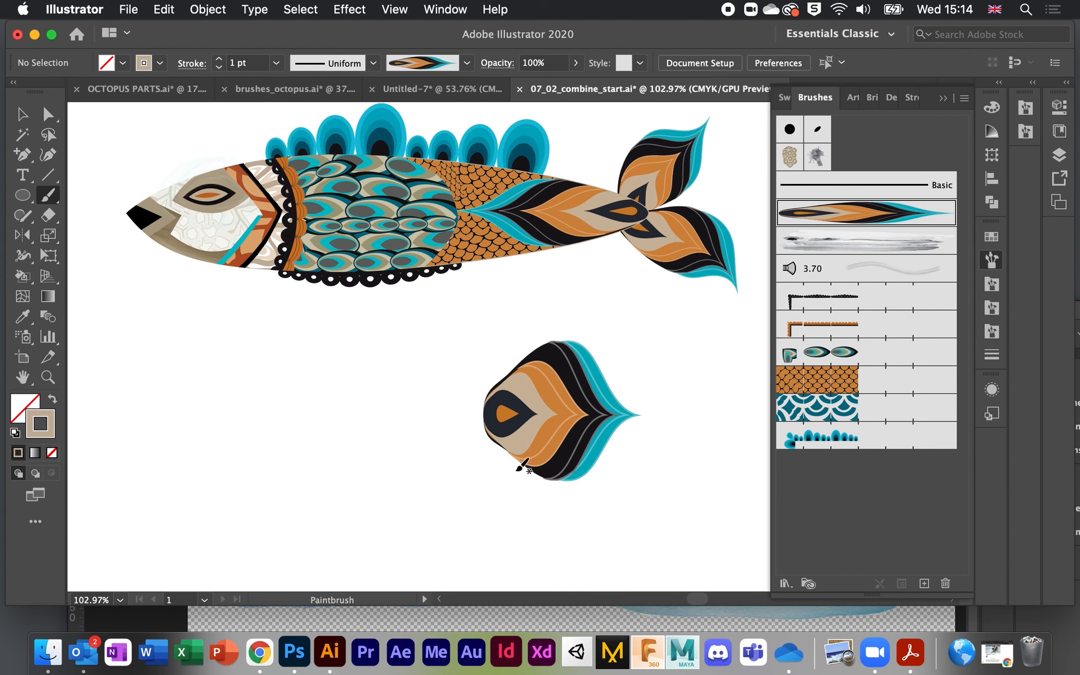
left_click_drag(476, 449, 568, 520)
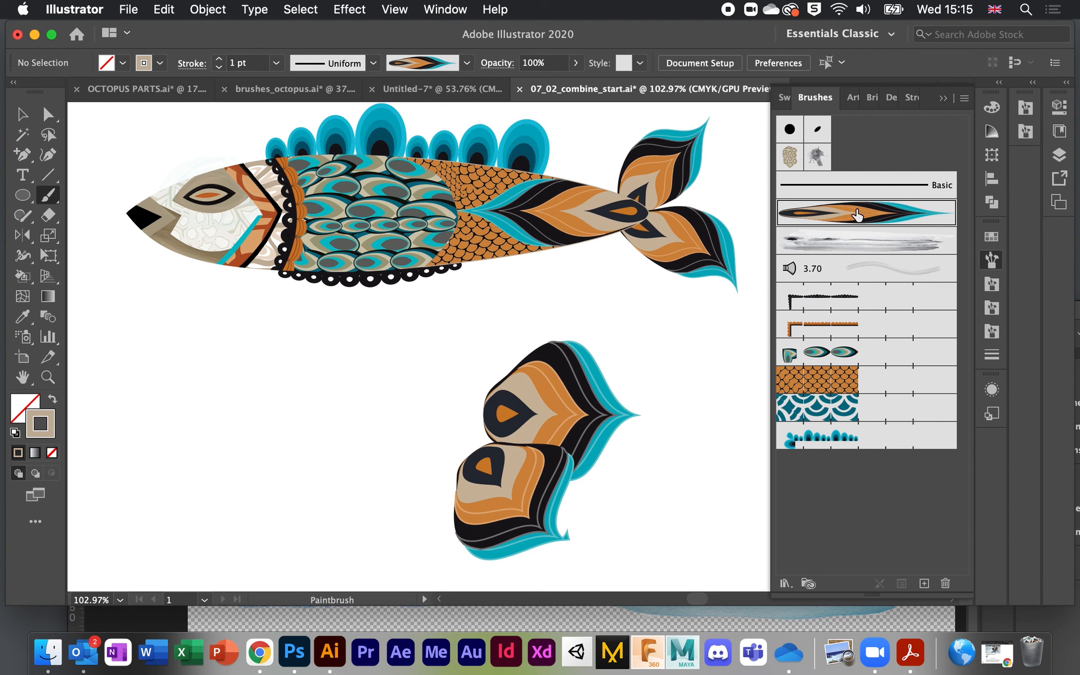
left_click_drag(506, 439, 358, 438)
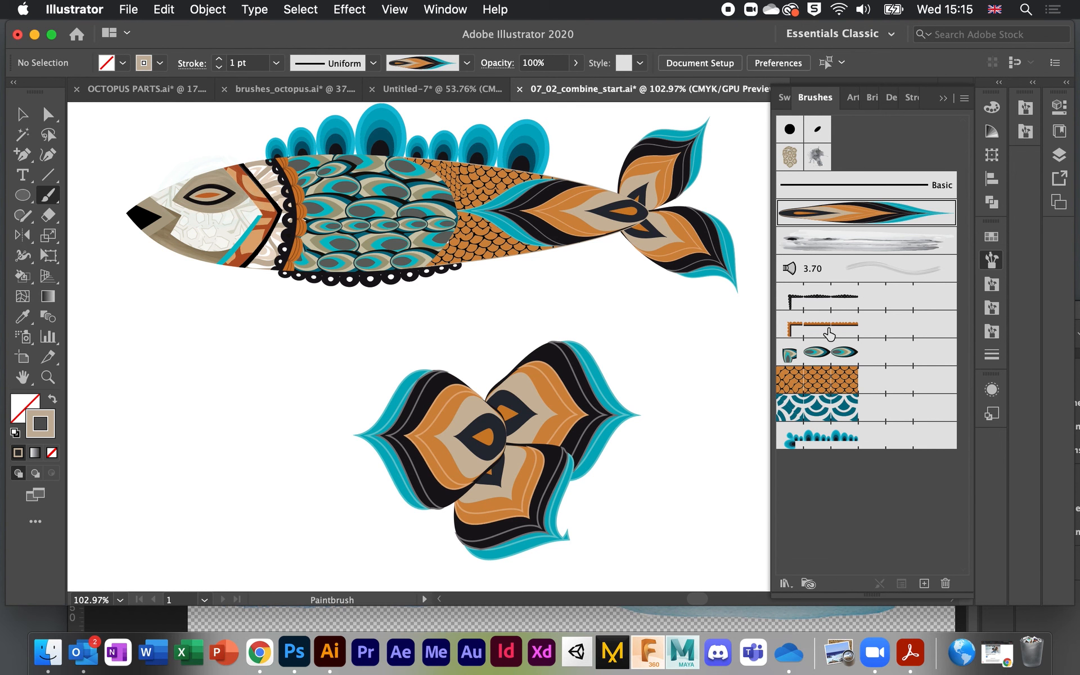
Step: Paint four peacock feather strokes forming the new fish's body and head
left_click(821, 355)
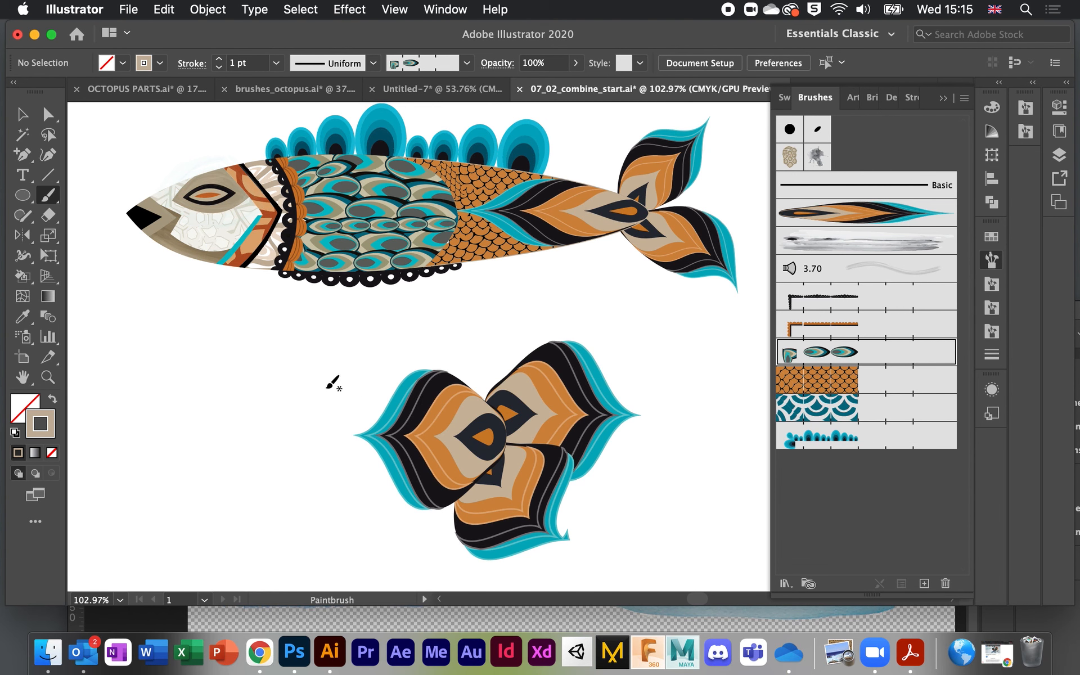
left_click_drag(337, 381, 441, 394)
left_click_drag(316, 420, 441, 419)
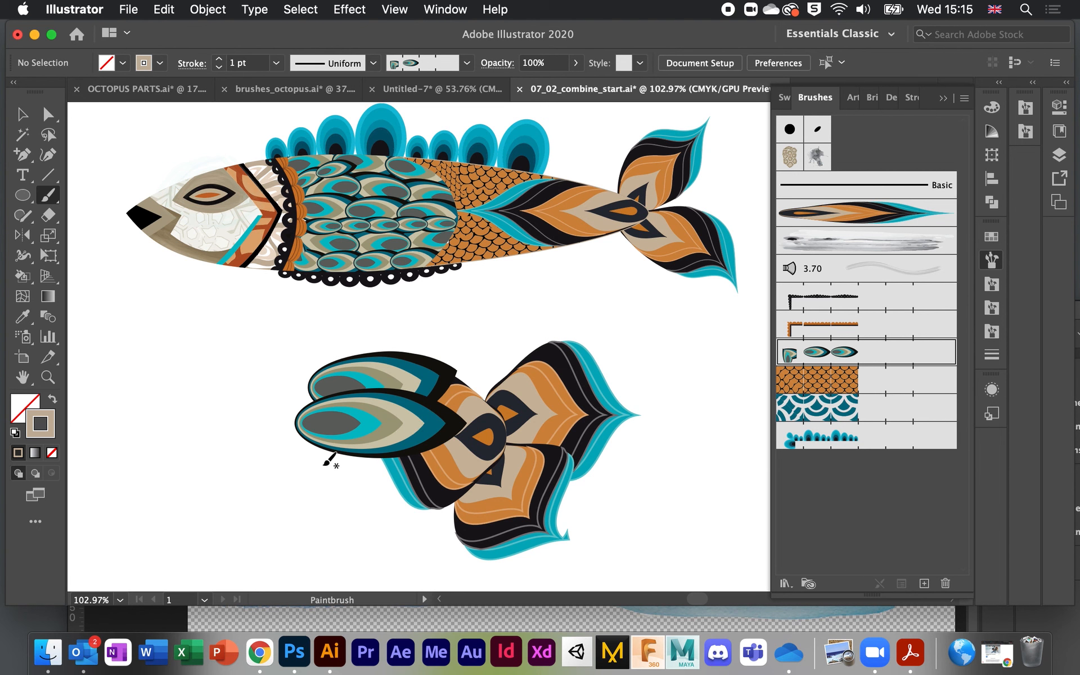
left_click_drag(329, 458, 444, 460)
left_click_drag(253, 430, 331, 433)
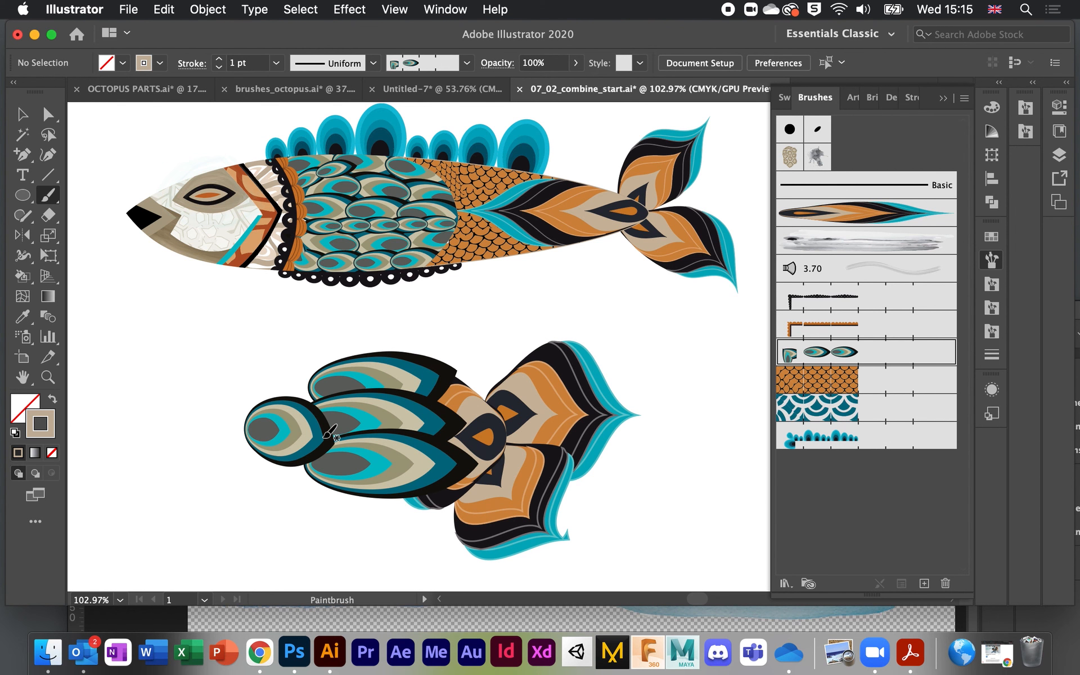
scroll(325, 438, "up", 10)
scroll(320, 432, "left", 4)
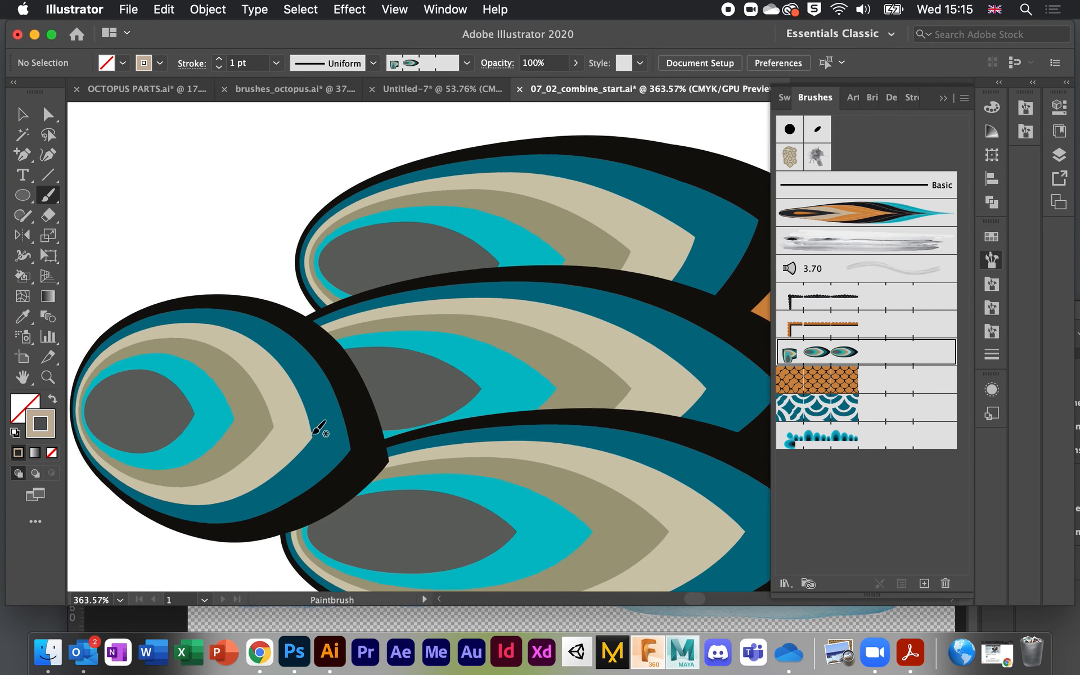
Step: Add teal fins above and below the new fish with the fin art brush
left_click(825, 435)
mouse_move(321, 247)
left_mouse_down()
mouse_move(494, 174)
mouse_move(534, 191)
left_mouse_up()
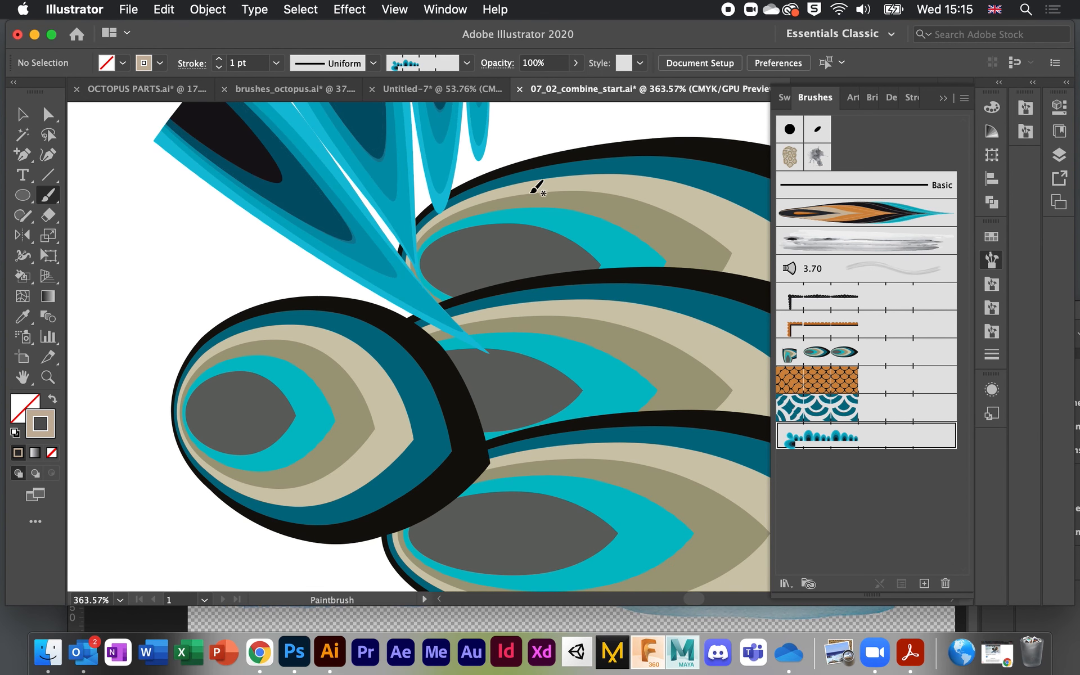
scroll(539, 188, "down", 10)
mouse_move(579, 316)
left_mouse_down()
mouse_move(484, 293)
mouse_move(498, 295)
left_mouse_up()
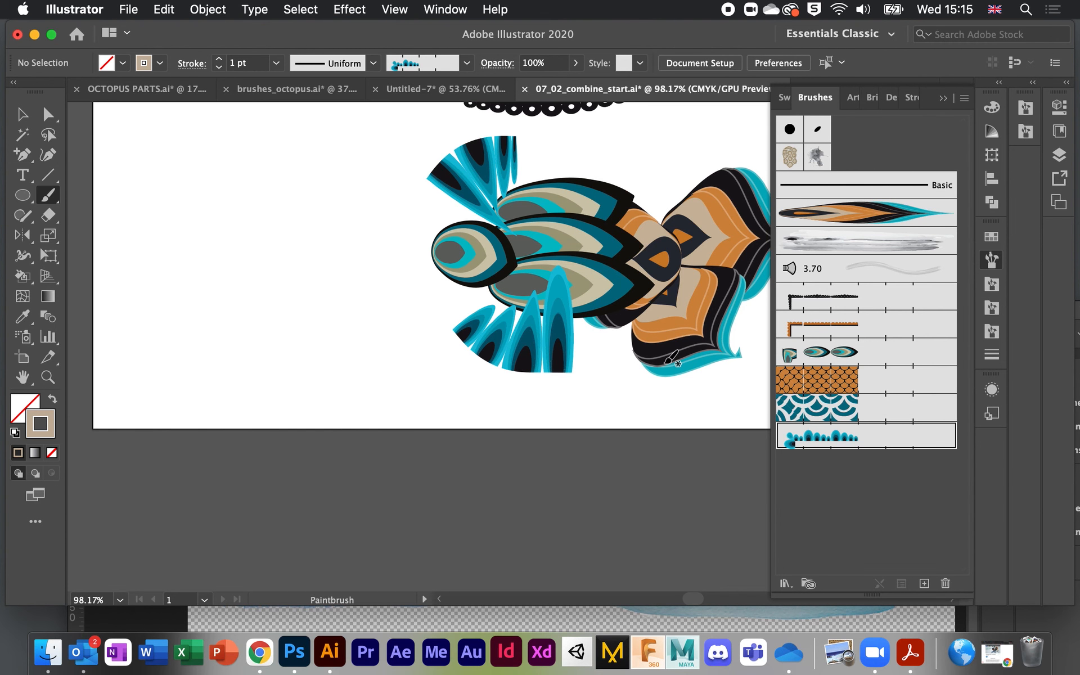
scroll(670, 357, "down", 5)
scroll(673, 356, "right", 3)
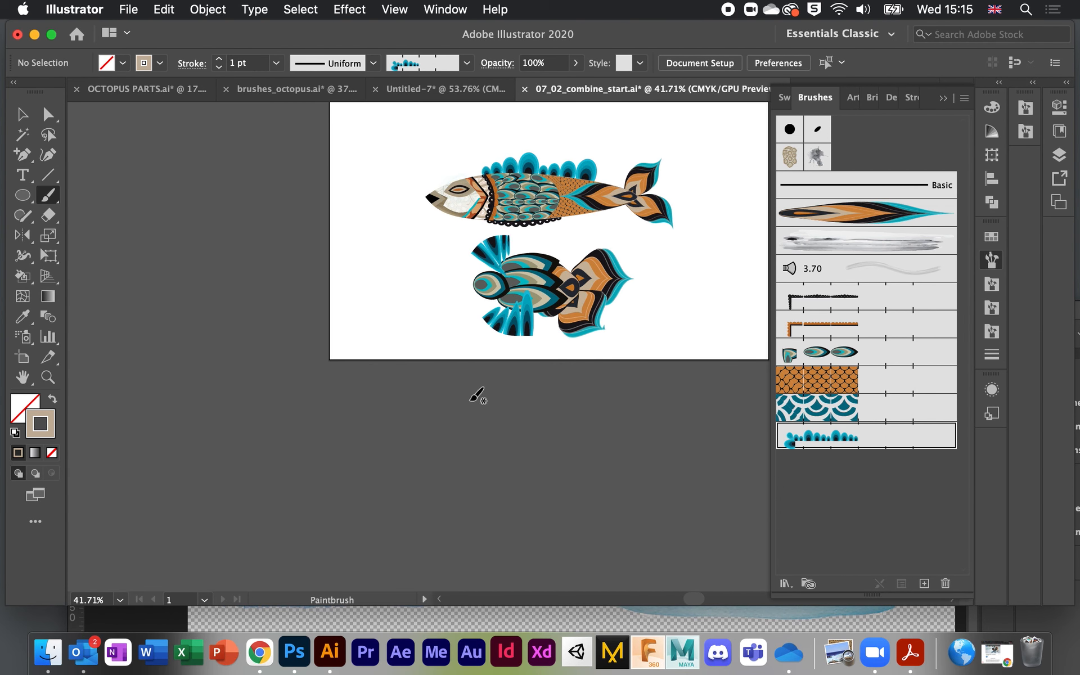
scroll(475, 395, "up", 5)
scroll(475, 395, "right", 3)
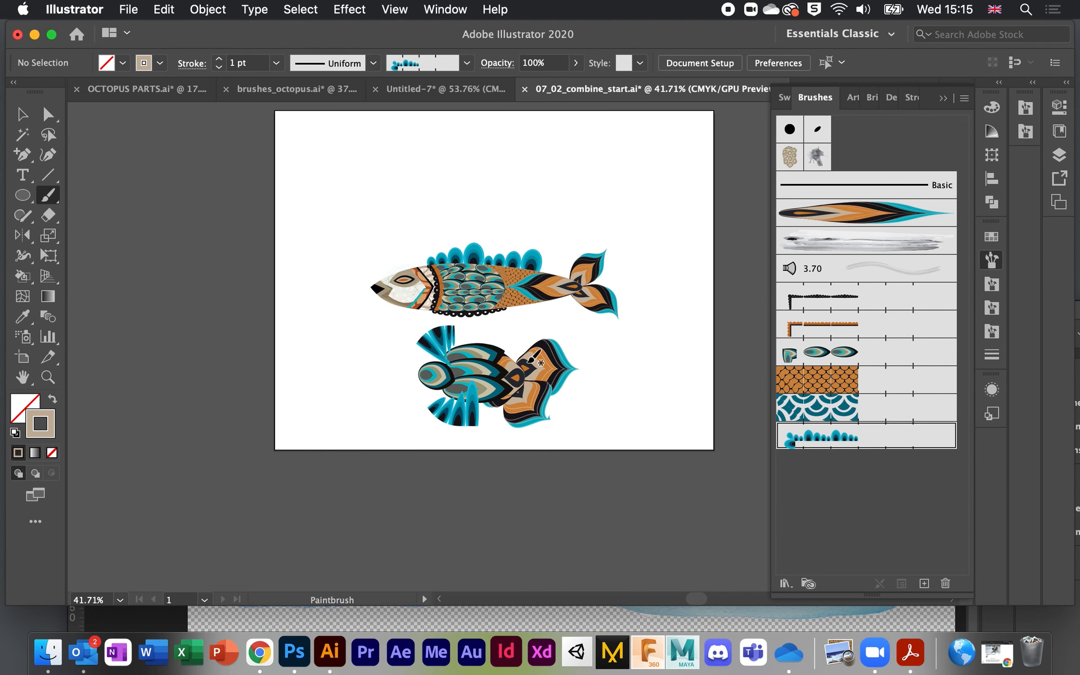
scroll(760, 184, "up", 1)
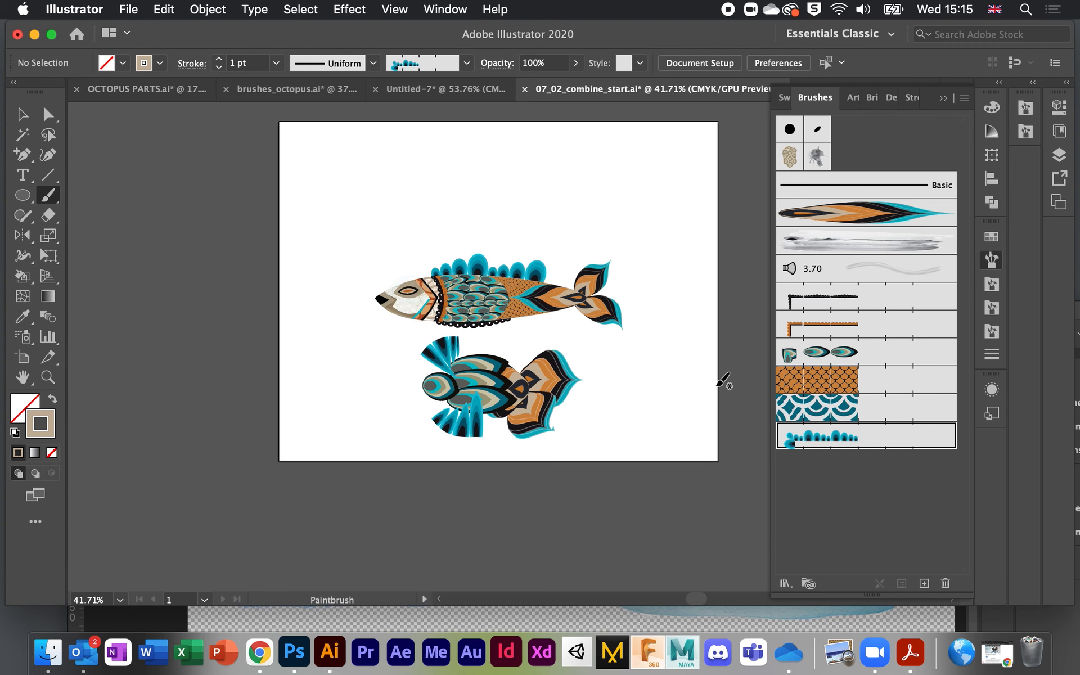
mouse_move(616, 27)
left_mouse_down()
mouse_move(613, 62)
mouse_move(612, 14)
left_mouse_up()
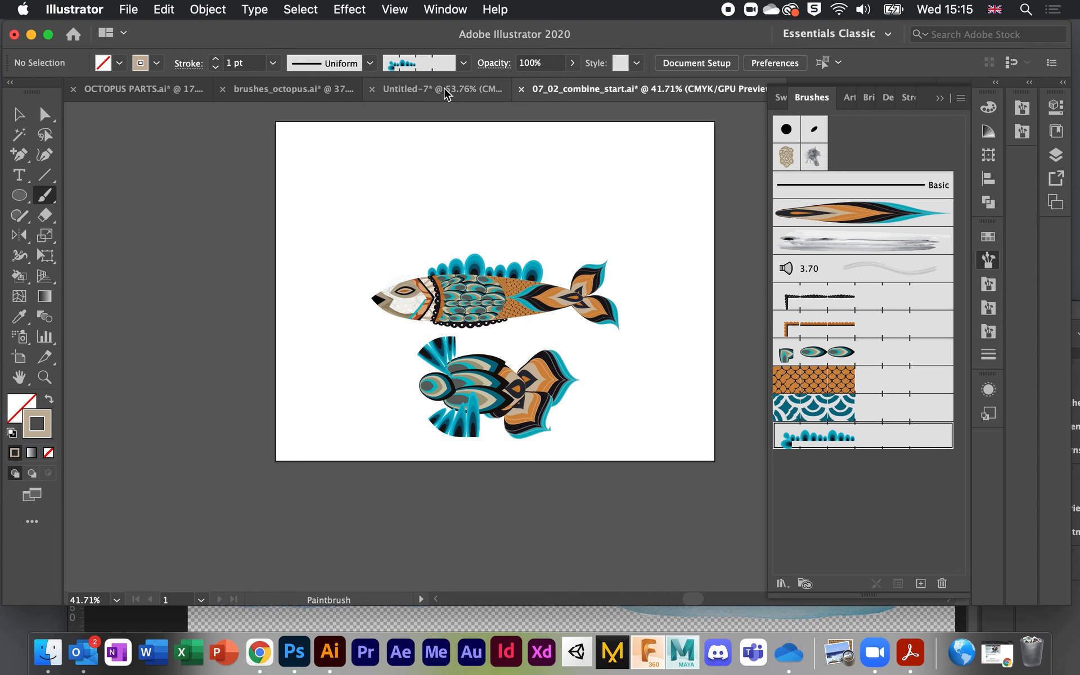
Step: Collapse the Brushes panel and bring up 07_02_combine_end.ai showing its three patterned fish
left_click(940, 98)
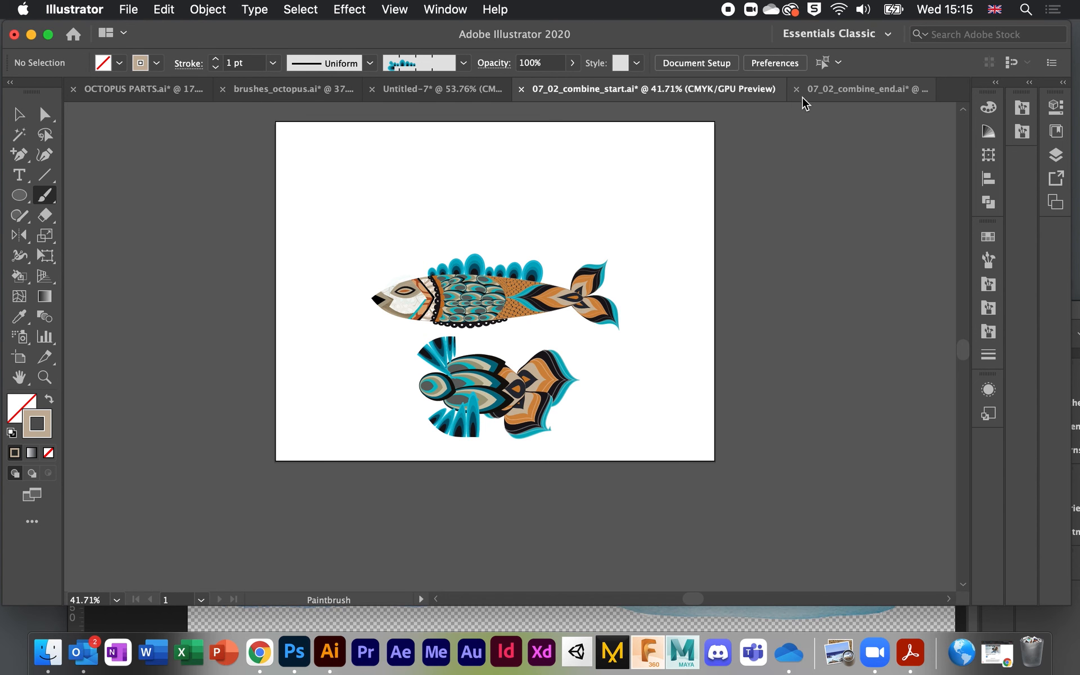
left_click(836, 93)
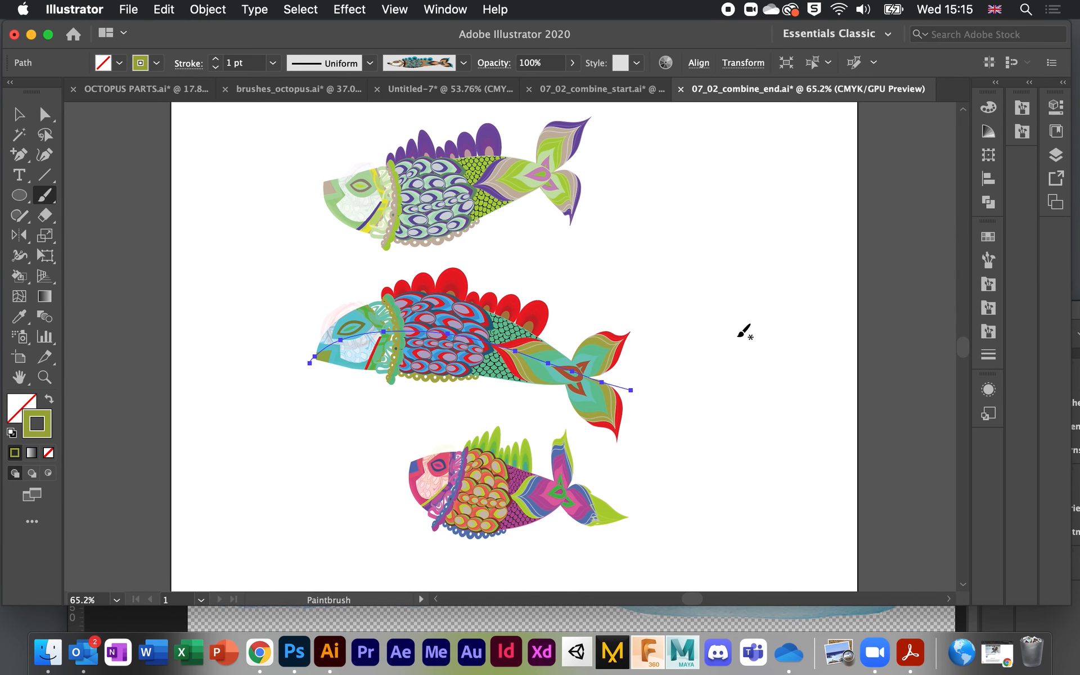
scroll(738, 337, "down", 5)
scroll(738, 337, "up", 1)
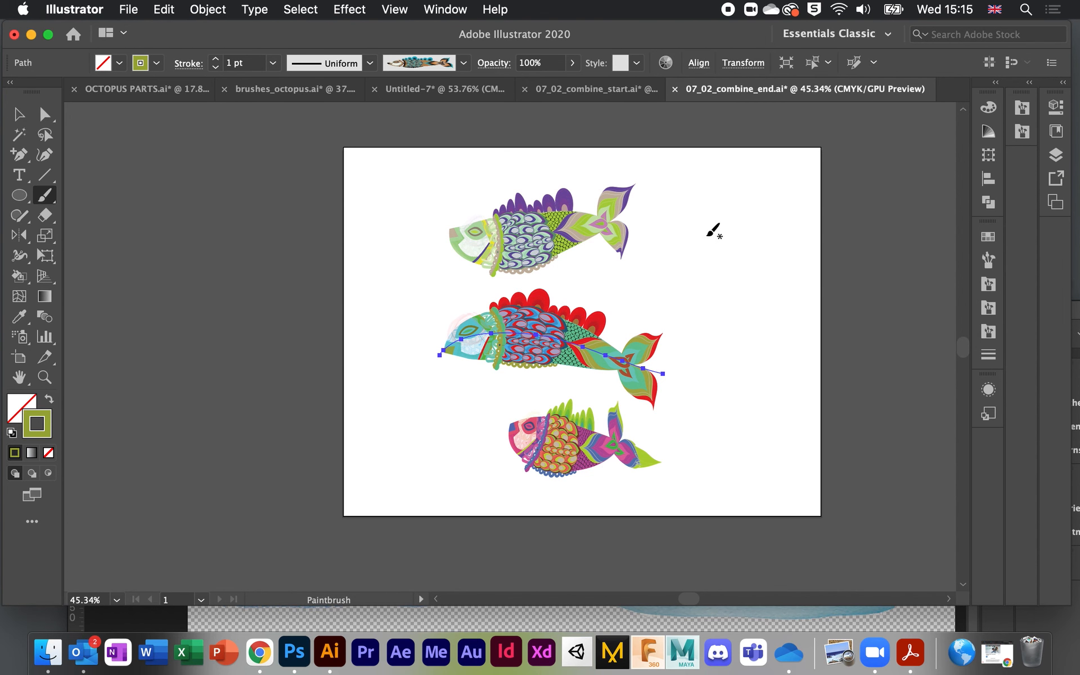